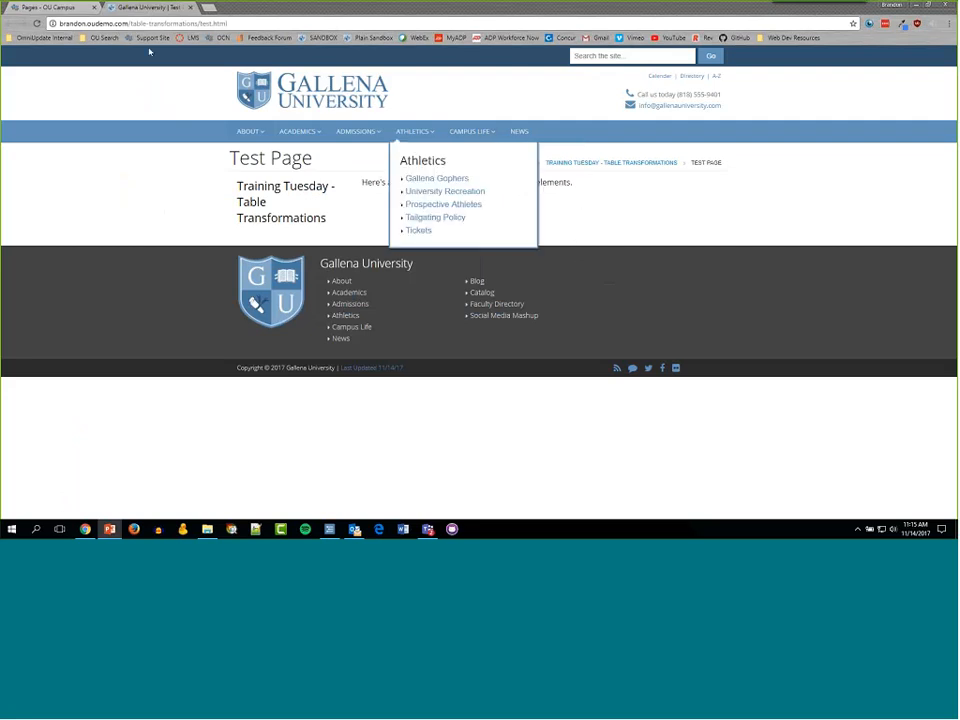
- Open the page test.pcf and start editing its Main Content region
click(47, 8)
click(262, 202)
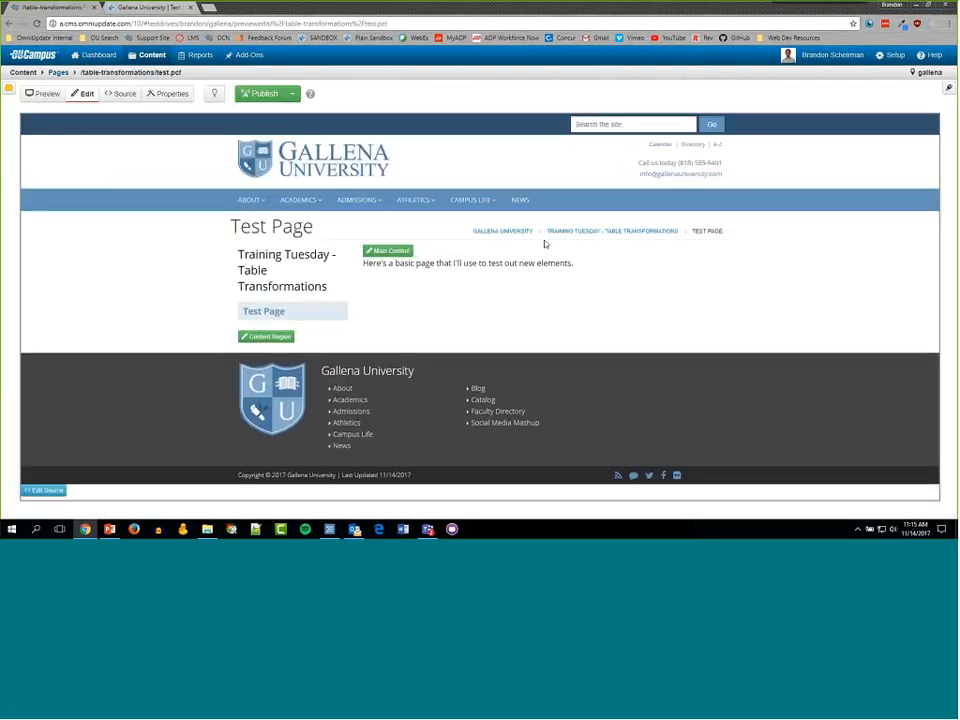
click(397, 255)
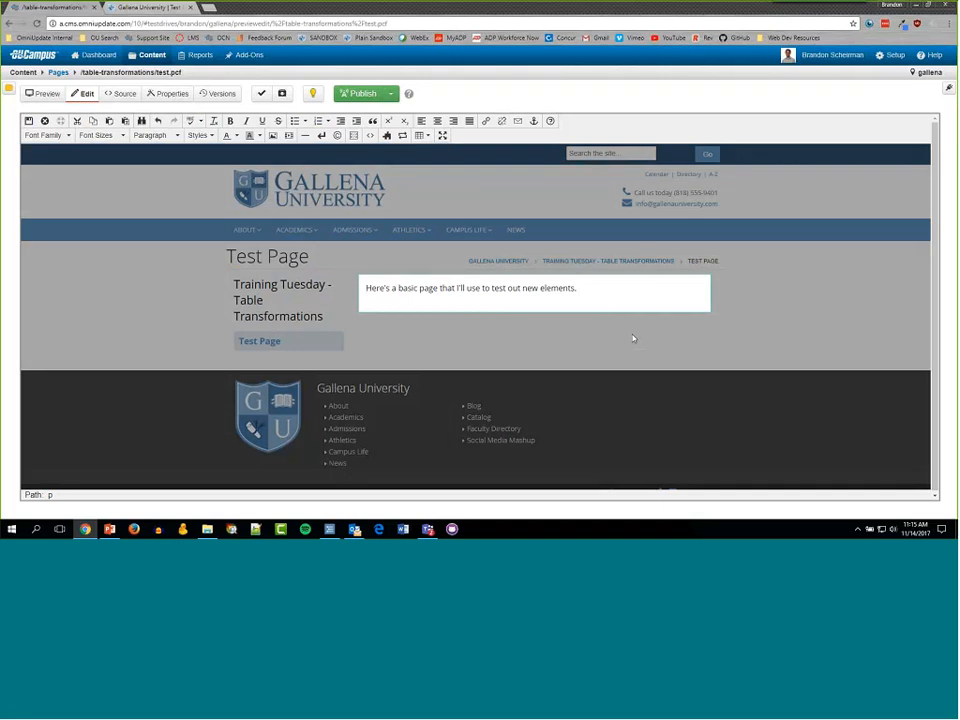
- Insert the Accordion snippet on a new line below the intro paragraph
key(Return)
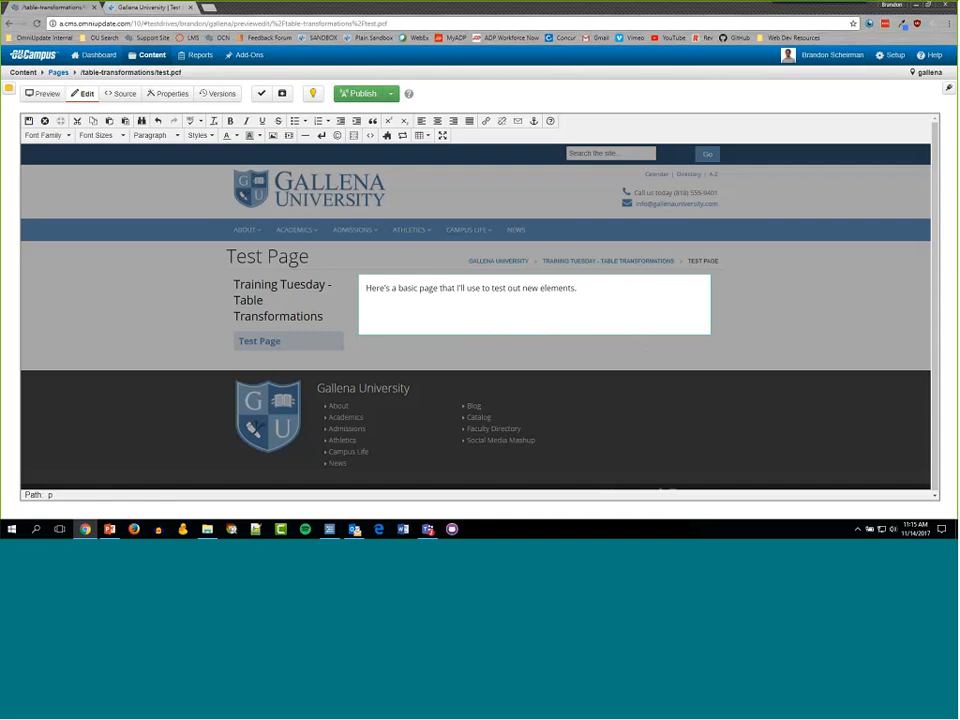
click(388, 137)
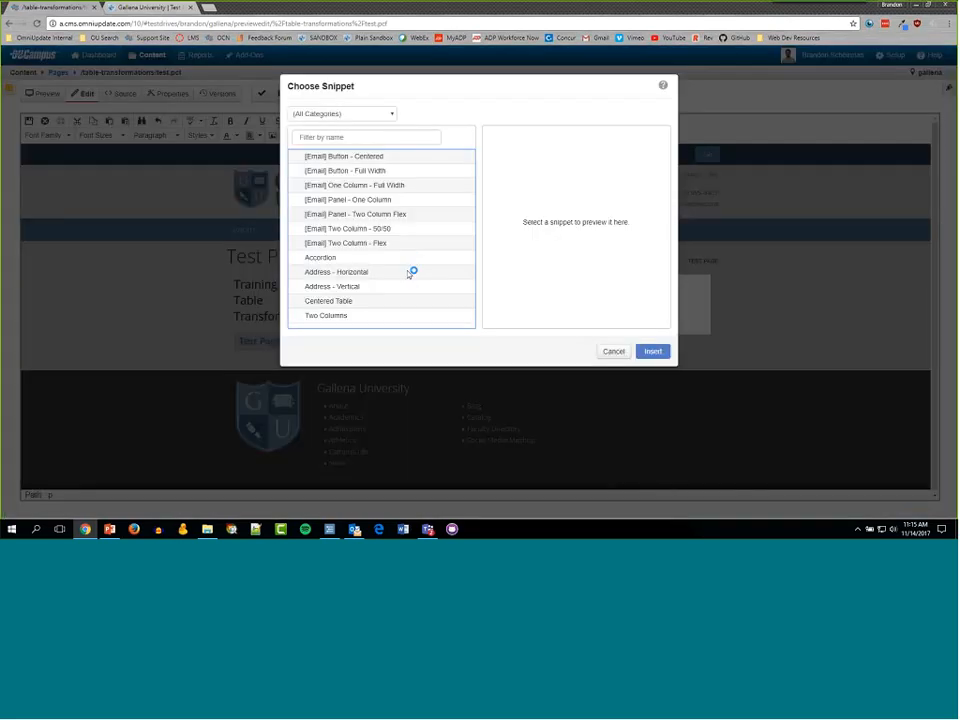
click(322, 259)
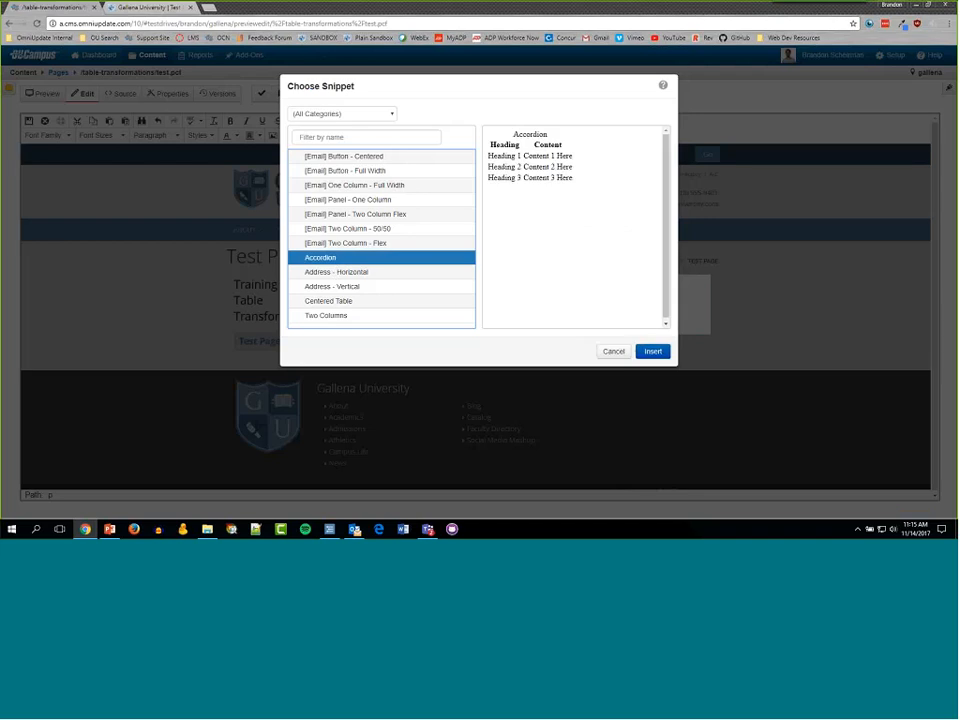
click(660, 355)
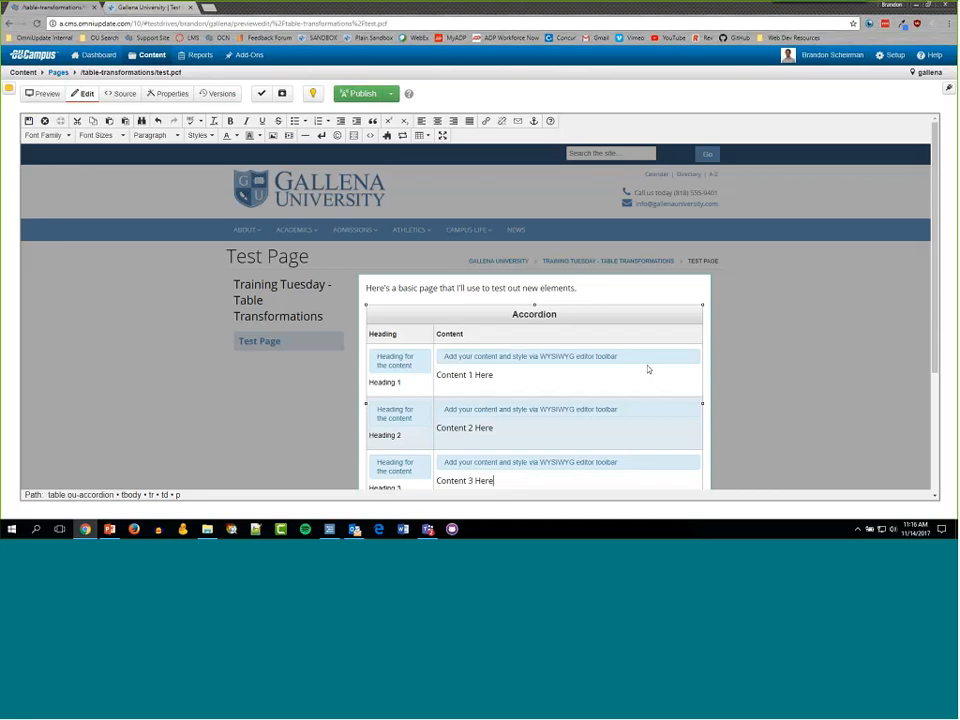
scroll(649, 369, down, 3)
scroll(461, 242, up, 1)
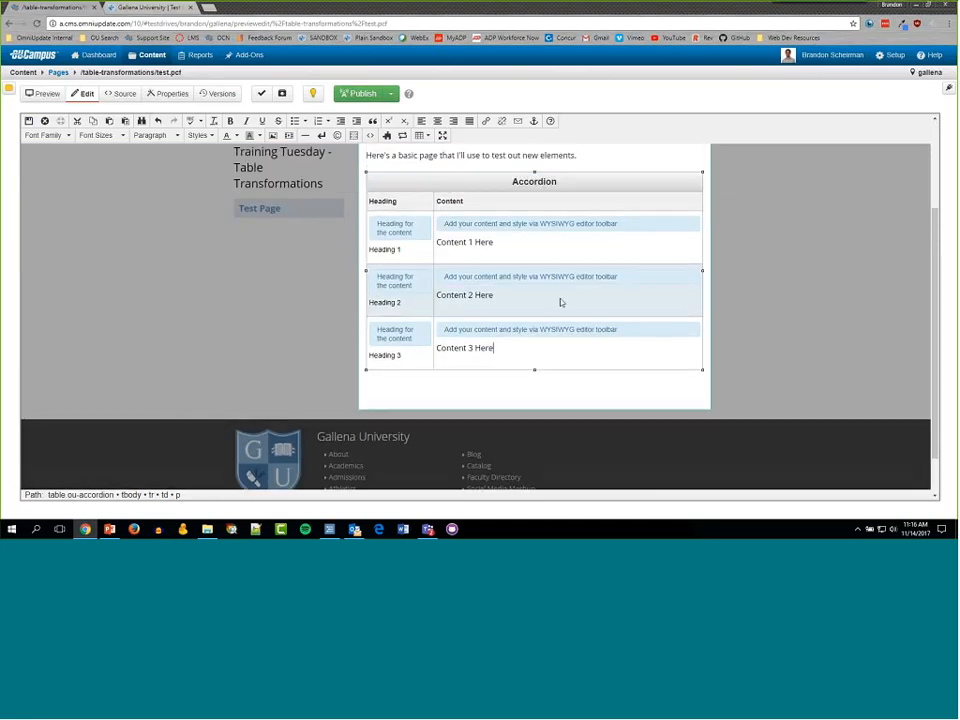
- Save the main content with the three-row accordion table
key(ctrl+plus)
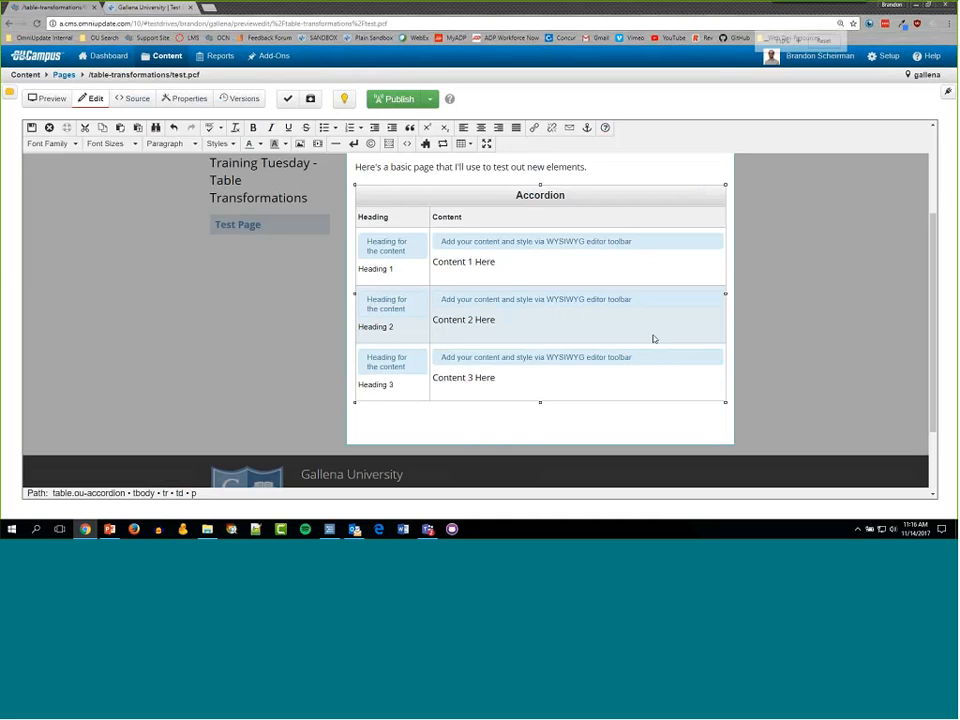
key(ctrl+plus)
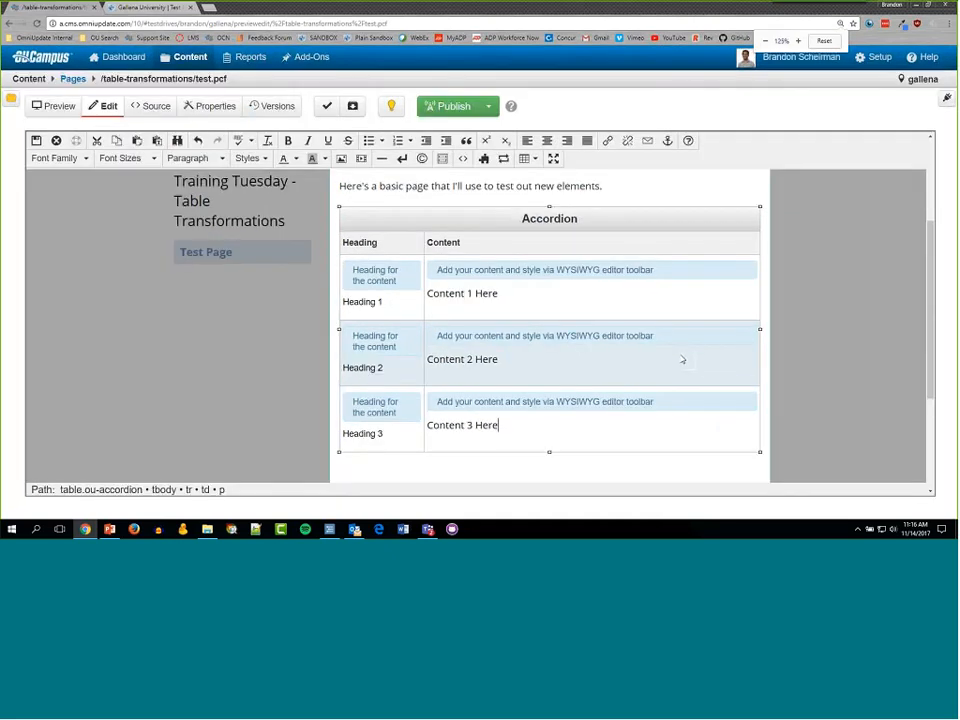
scroll(660, 358, down, 1)
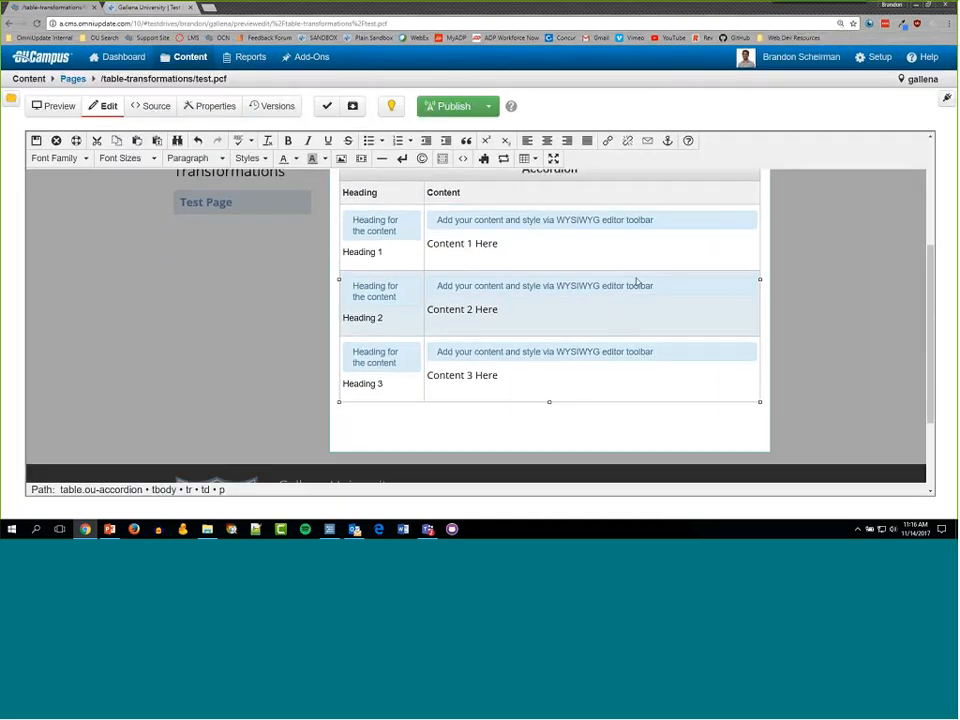
scroll(647, 345, up, 1)
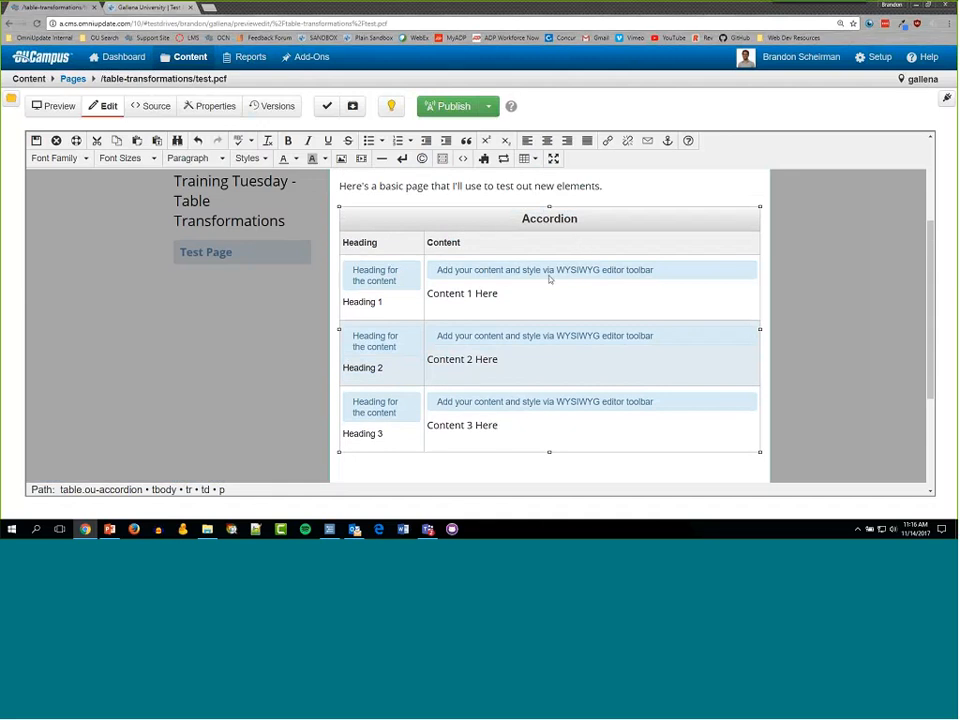
click(366, 246)
click(443, 249)
click(36, 141)
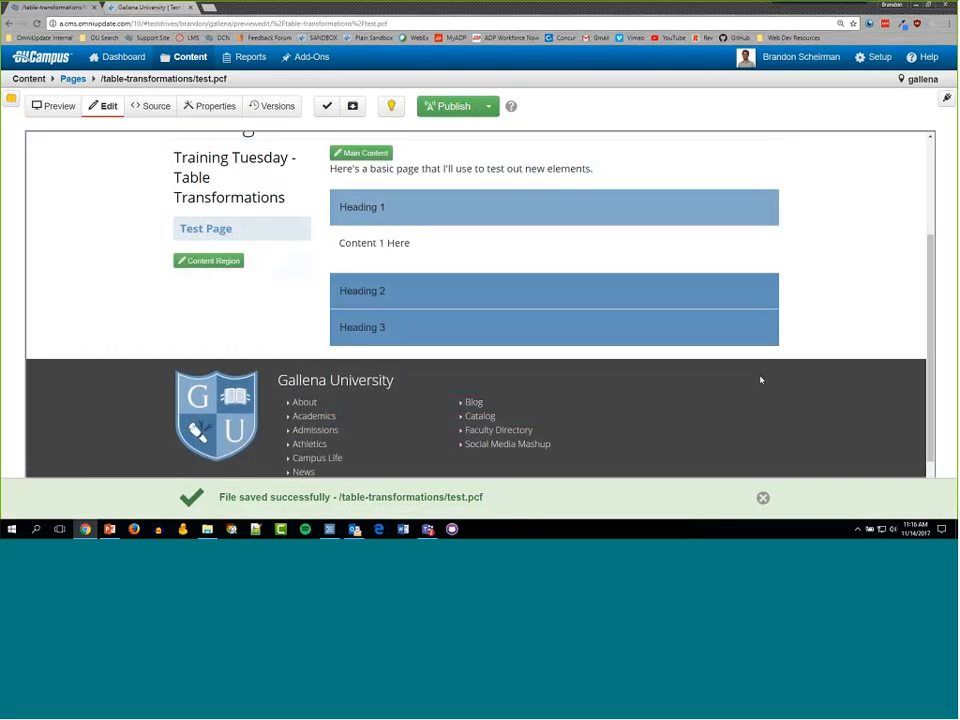
- Expand each of the three accordion headings to check the content underneath
click(380, 212)
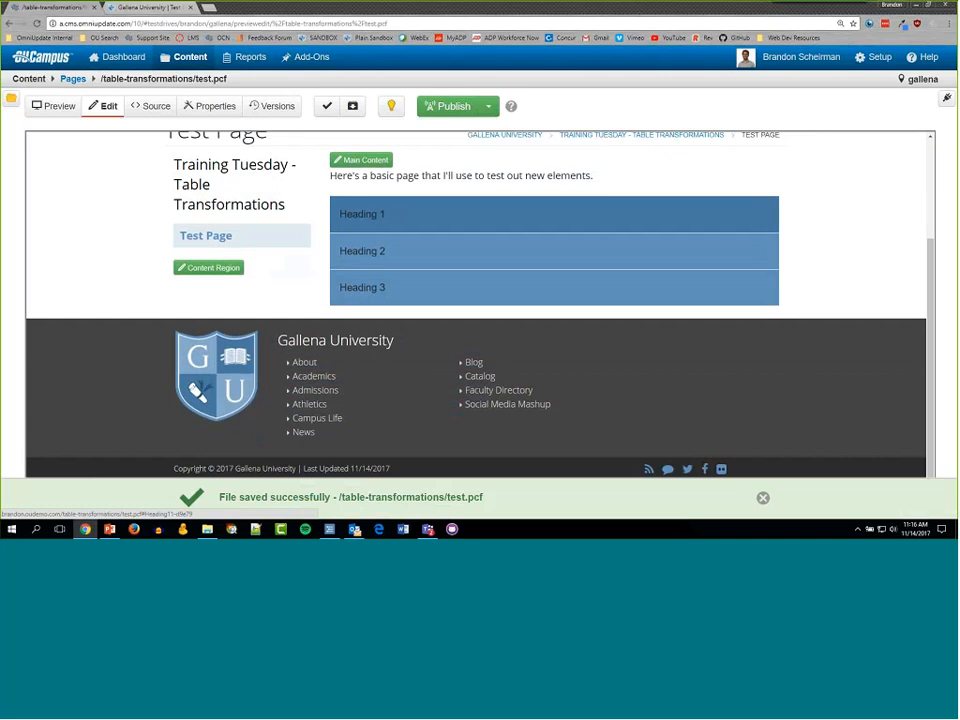
click(377, 222)
click(336, 289)
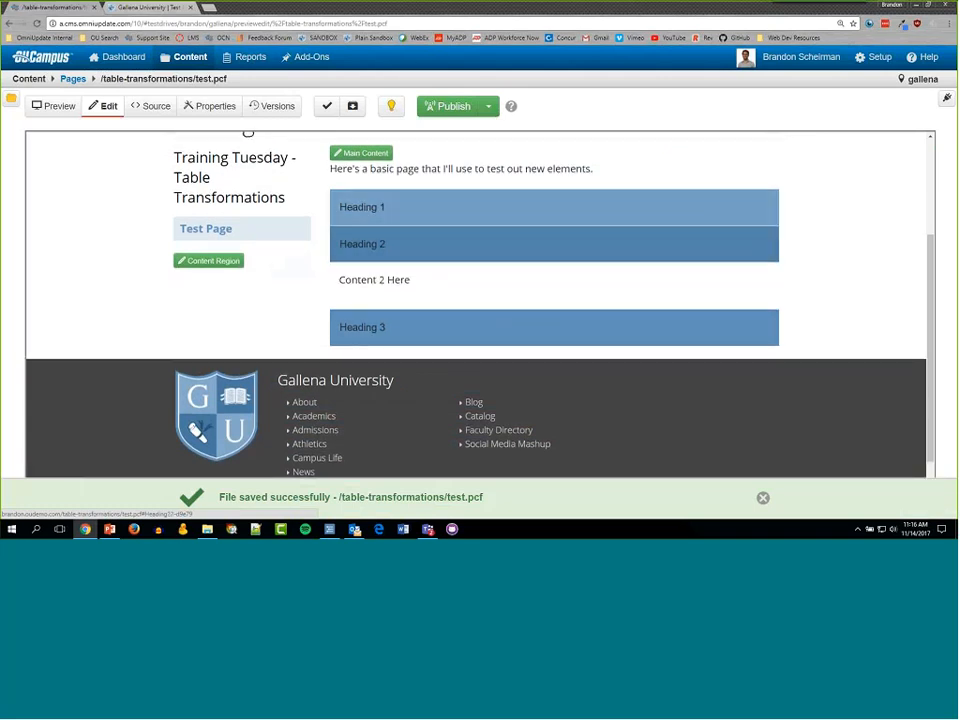
click(405, 322)
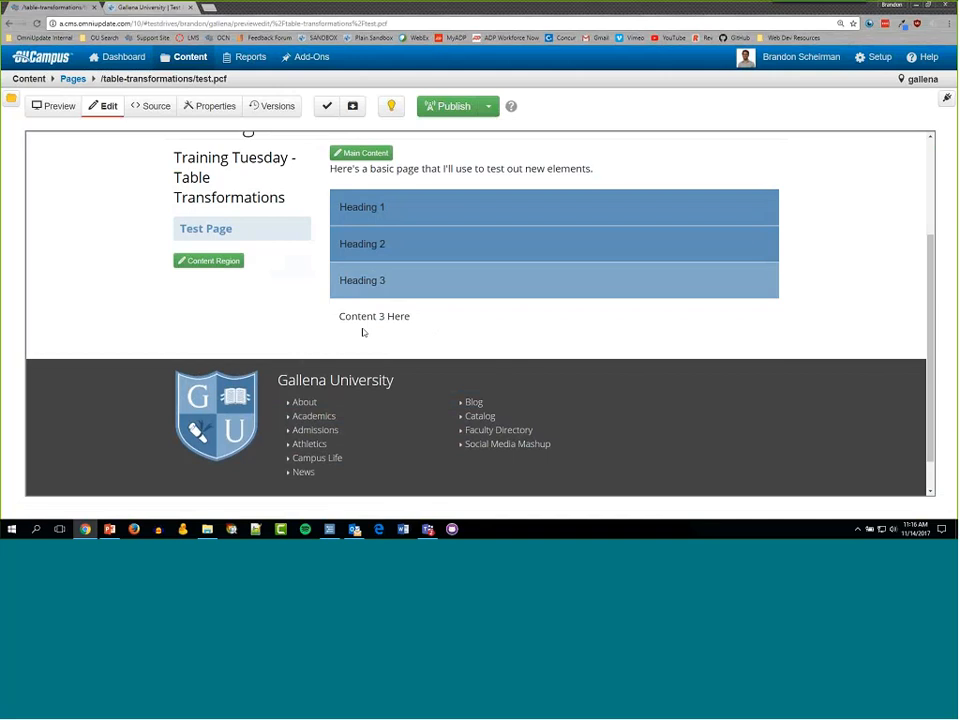
- Replace the accordion's first heading with a personalized heading containing the author's first name, and save the content
click(361, 154)
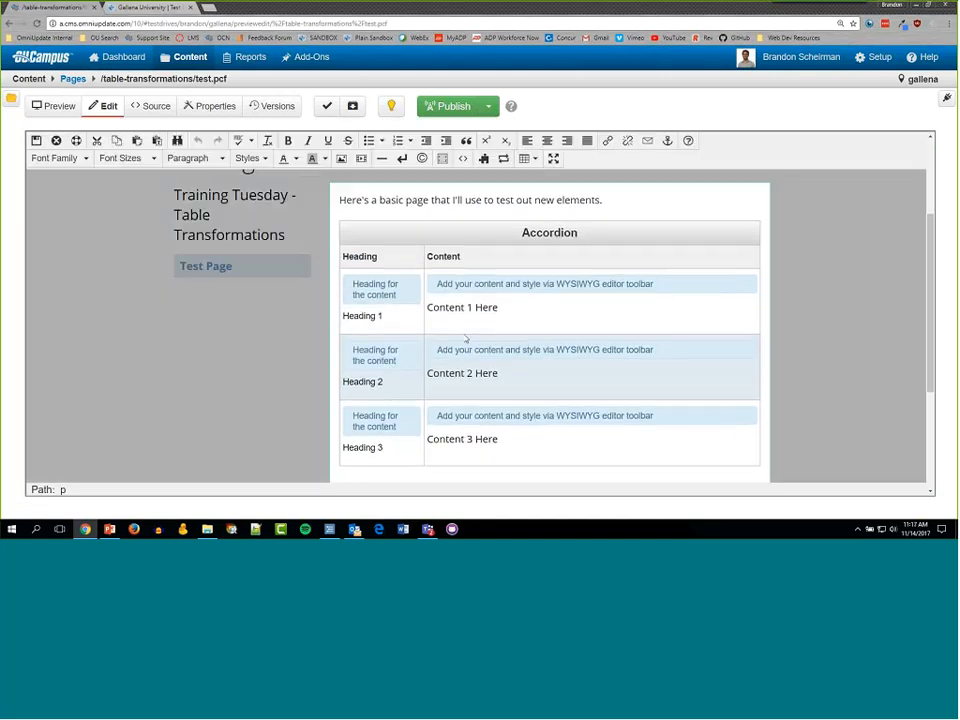
scroll(465, 340, down, 1)
drag(382, 267, 338, 268)
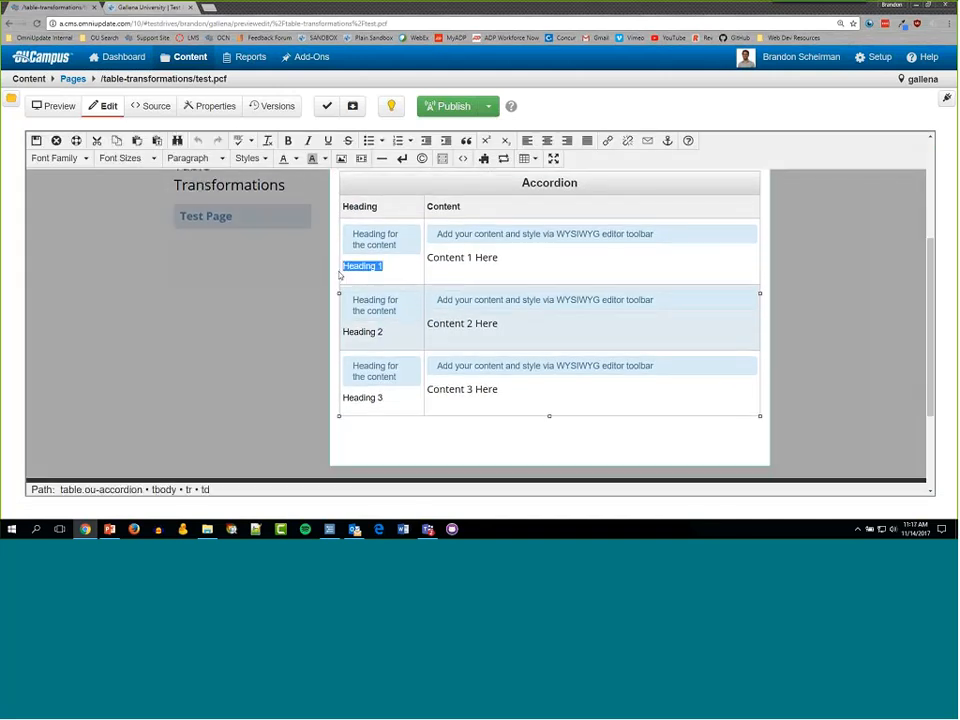
text(Brandon's heading)
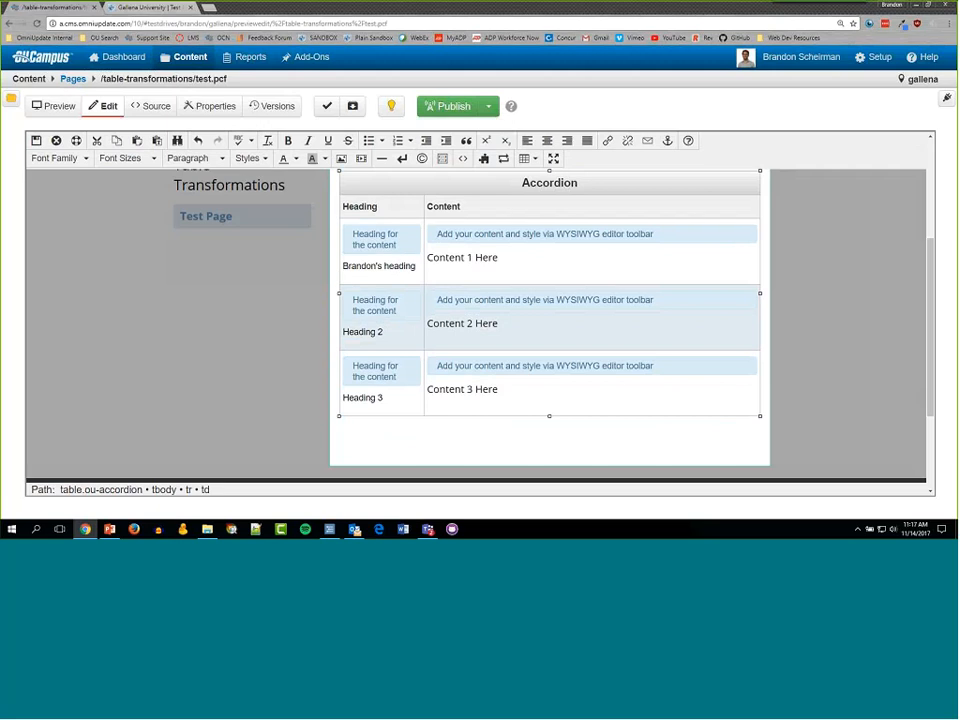
click(36, 141)
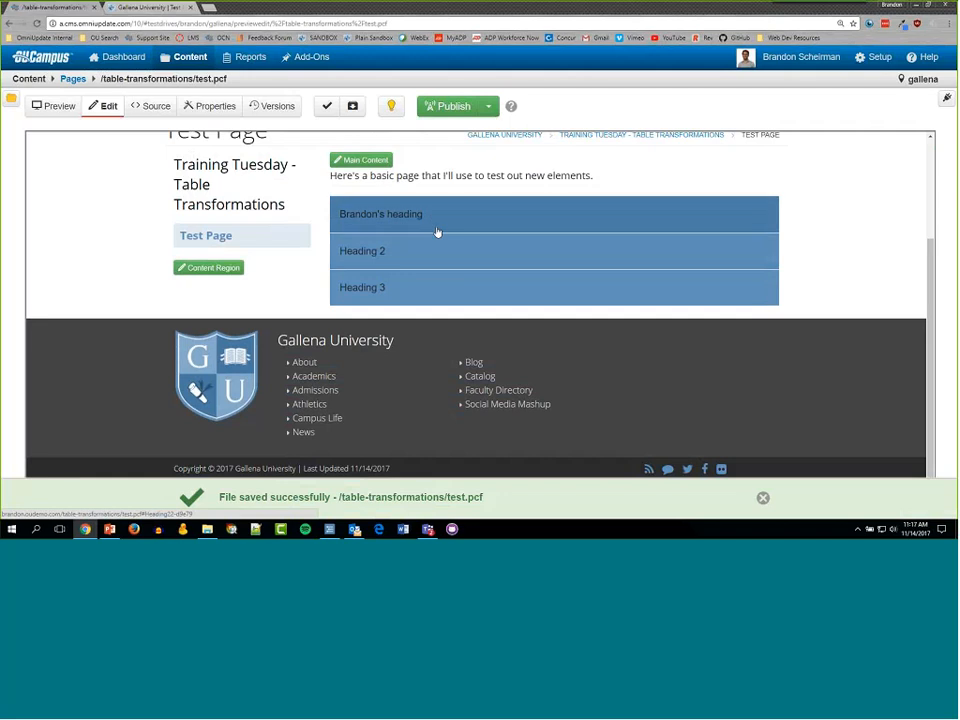
- Delete the accordion table from the main content and add a new line below the intro paragraph
click(363, 161)
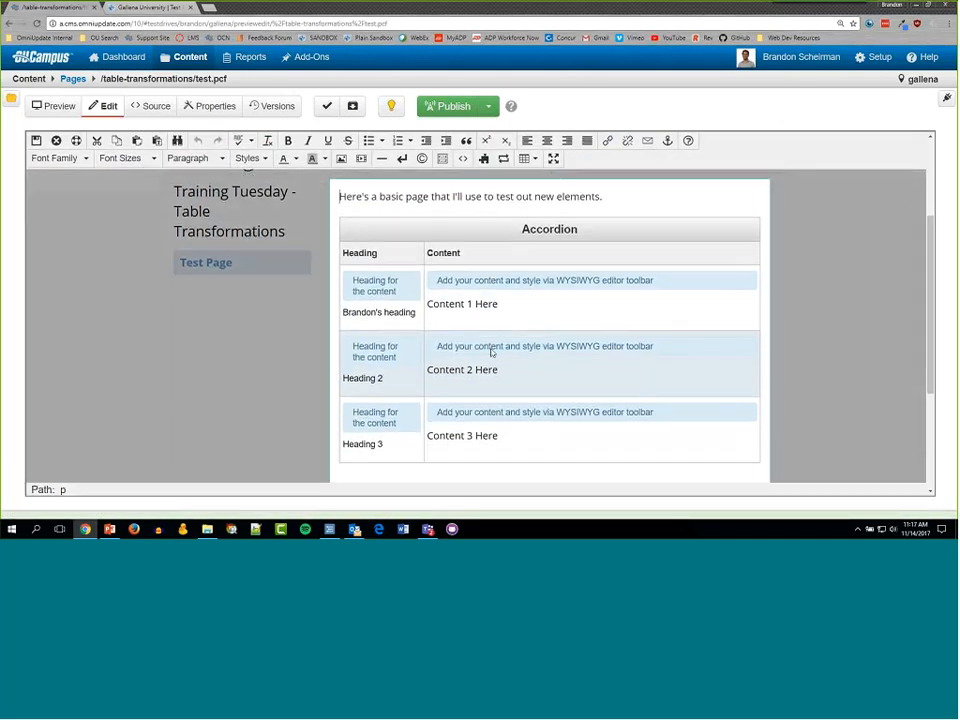
right_click(444, 261)
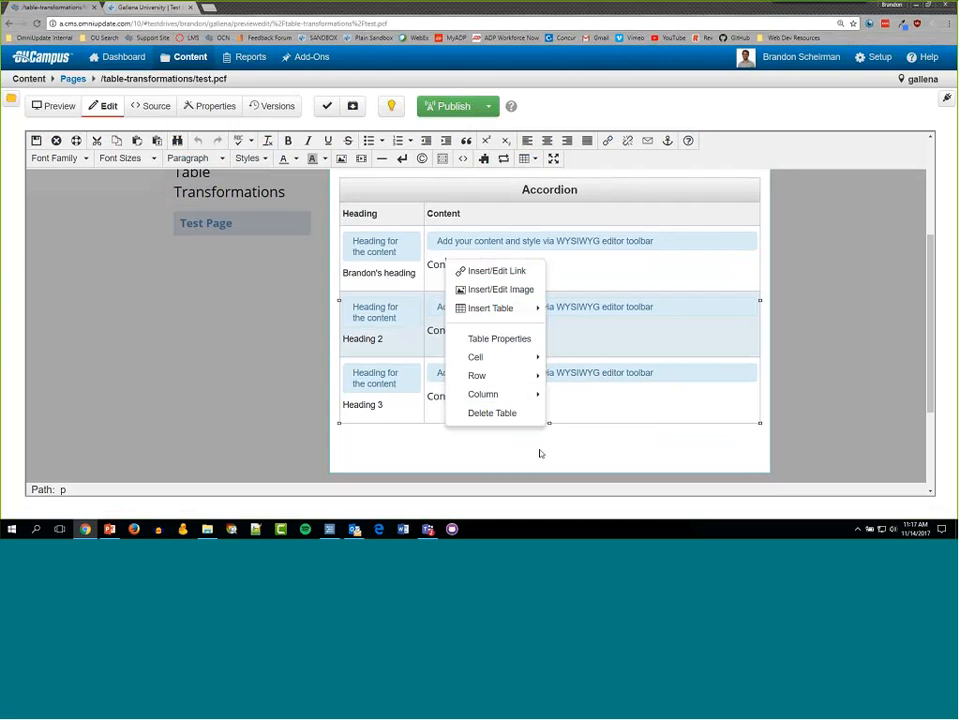
click(508, 413)
scroll(590, 342, up, 1)
key(Return)
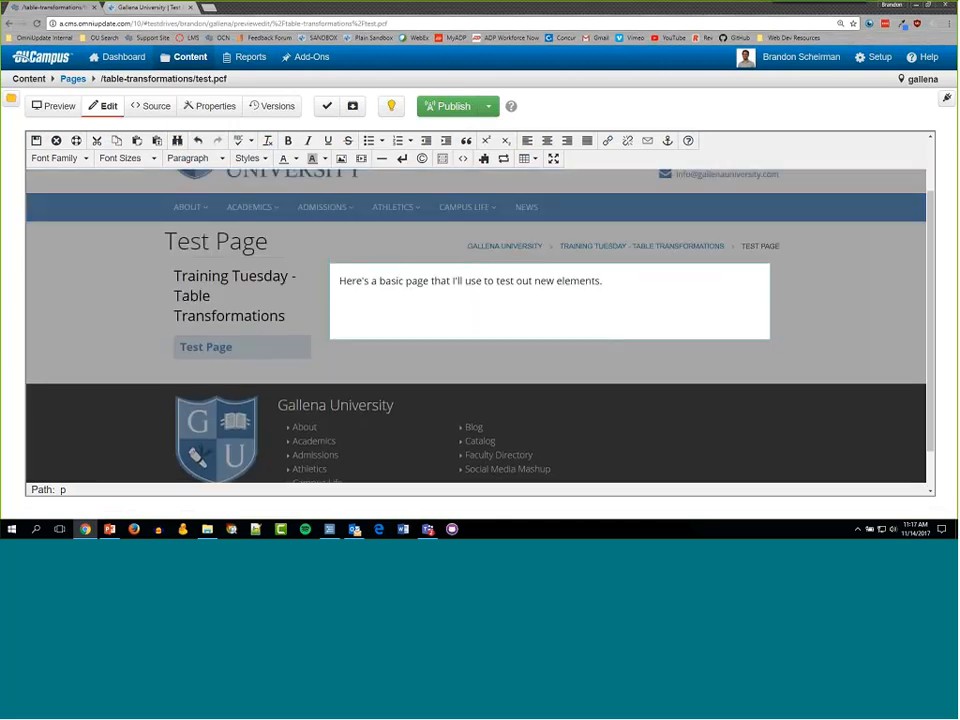
- Preview the two Address snippets, then insert the Centered Table snippet below the intro paragraph
click(487, 158)
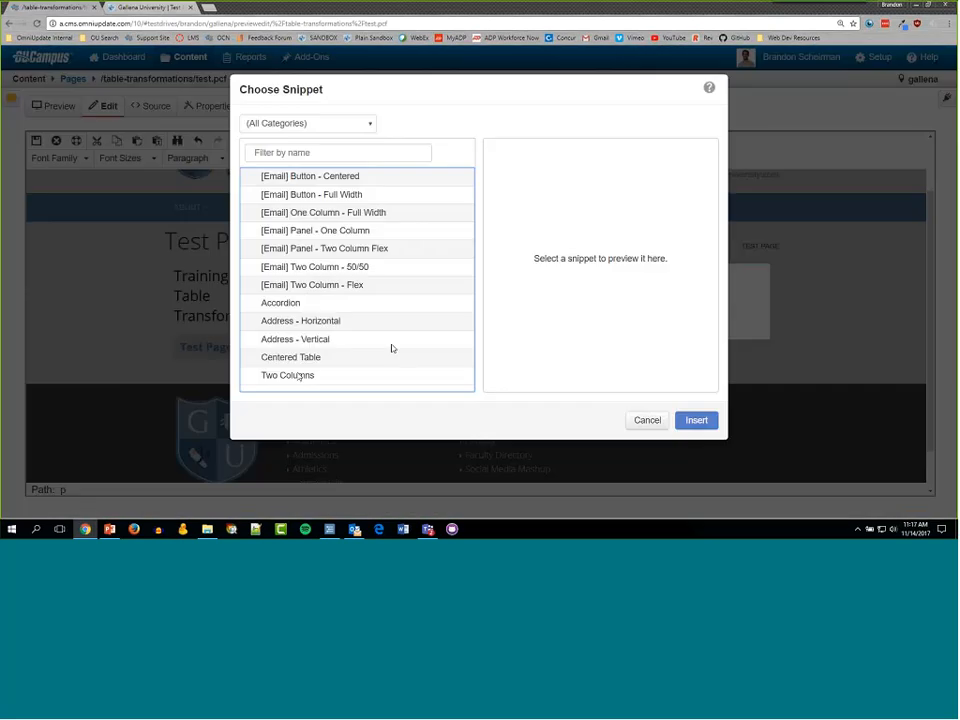
click(300, 326)
click(300, 358)
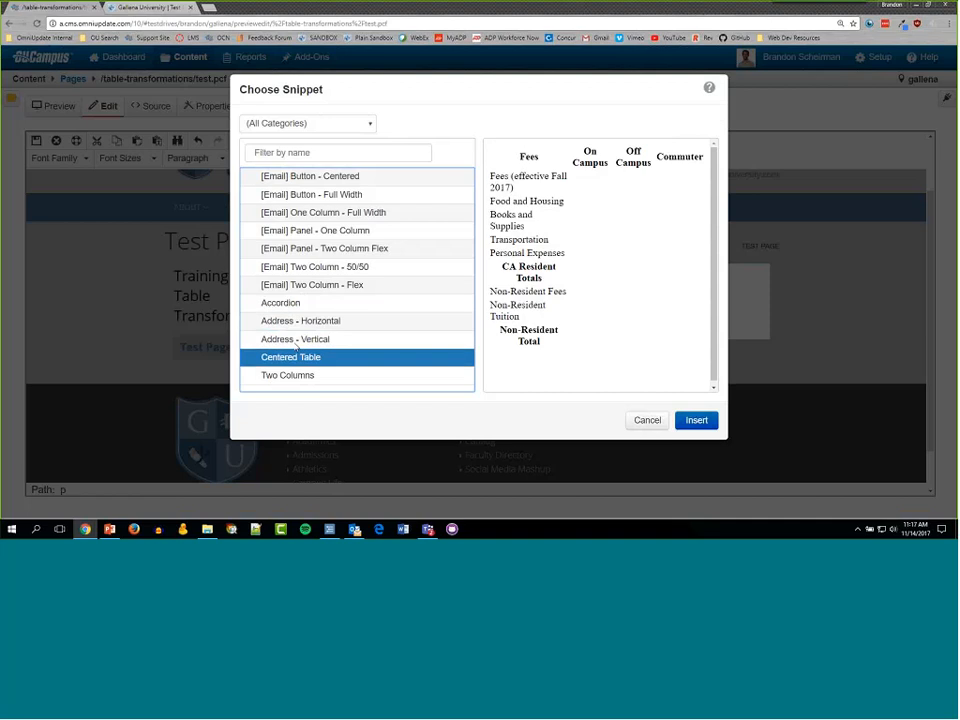
click(296, 340)
click(300, 321)
click(314, 340)
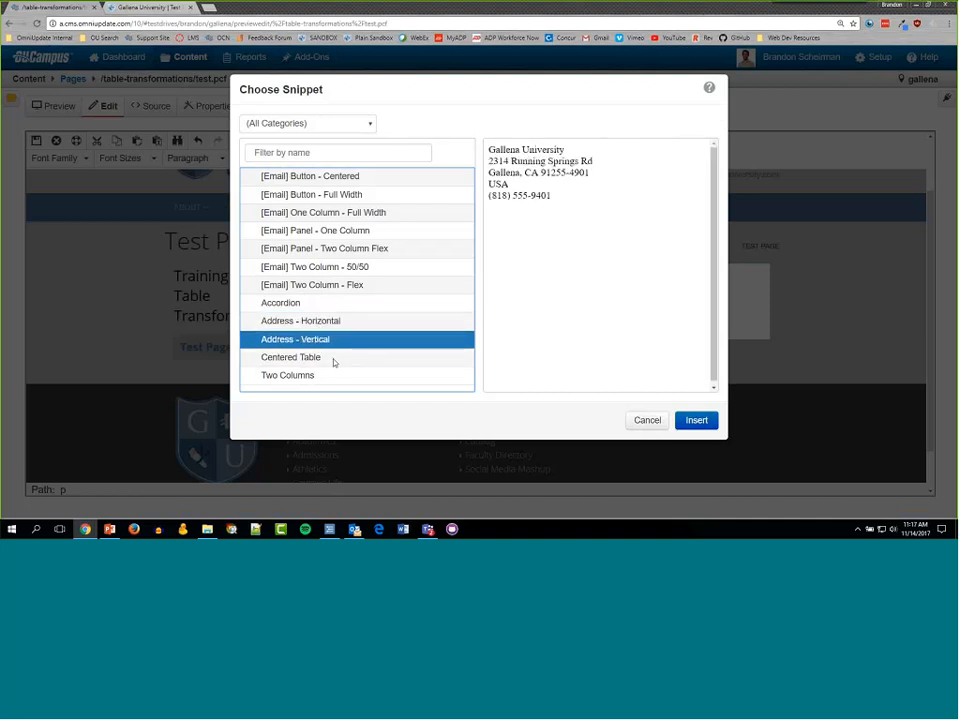
click(320, 358)
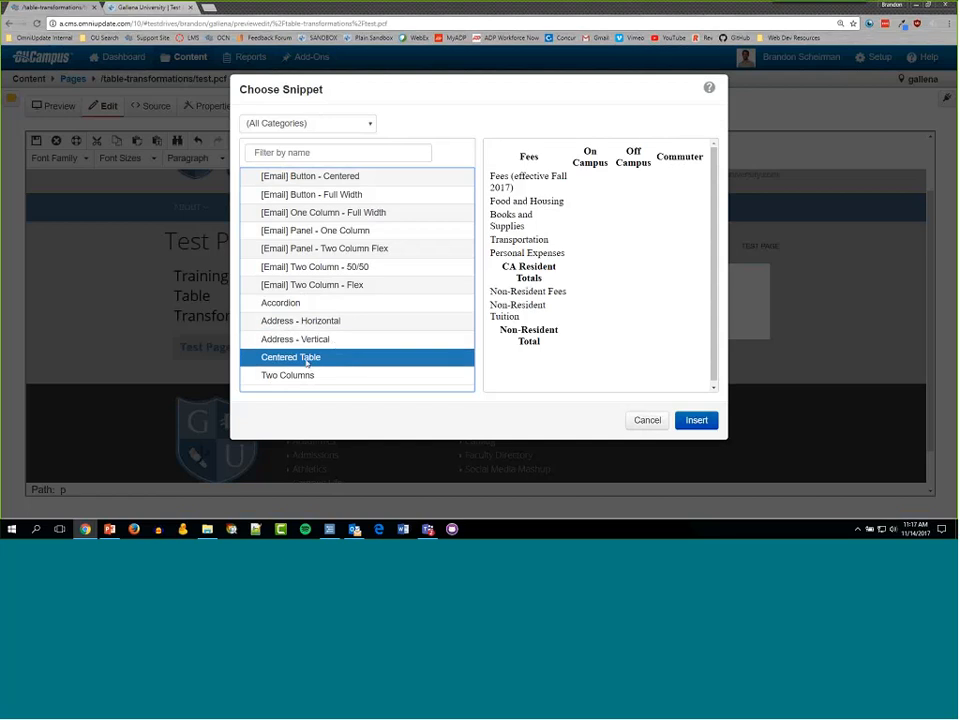
double_click(307, 362)
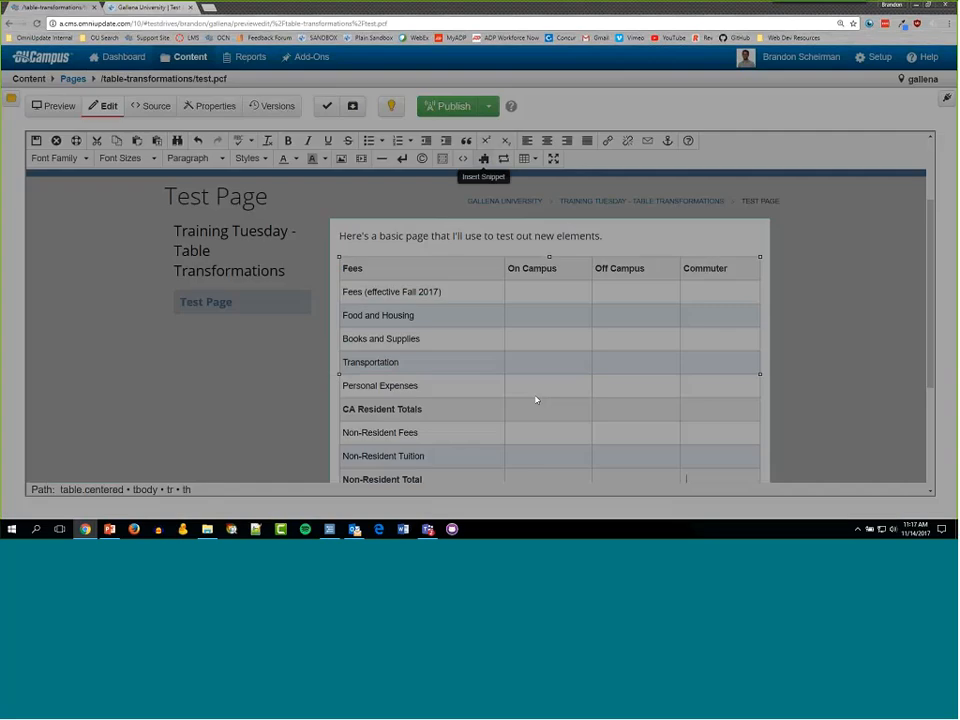
scroll(531, 393, down, 1)
scroll(429, 319, up, 1)
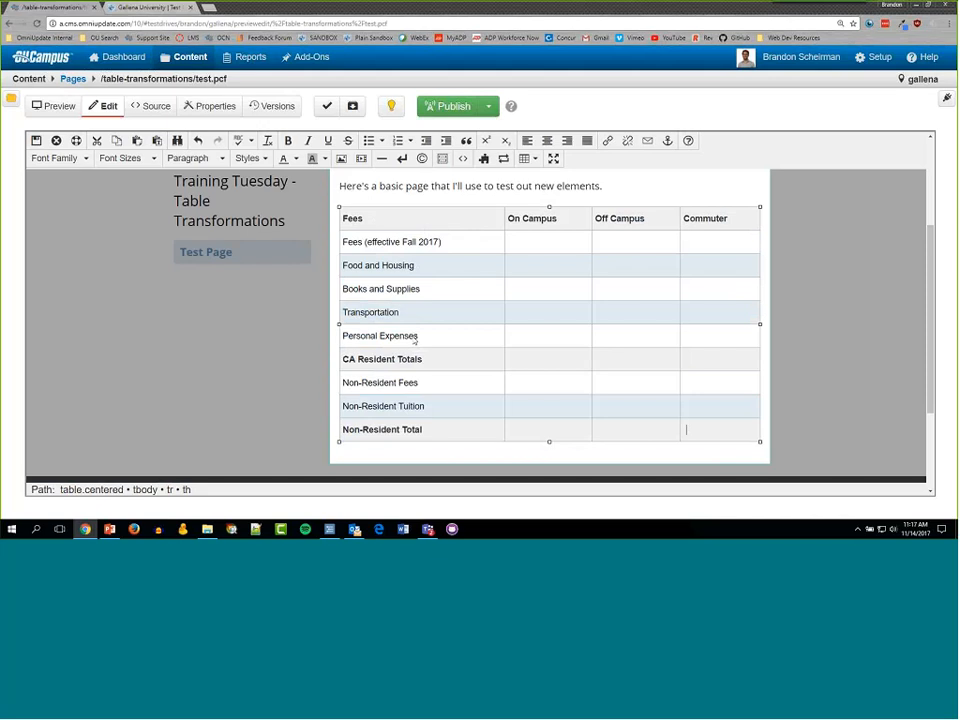
- Delete the fees table and insert the Two Columns snippet in its place
right_click(440, 352)
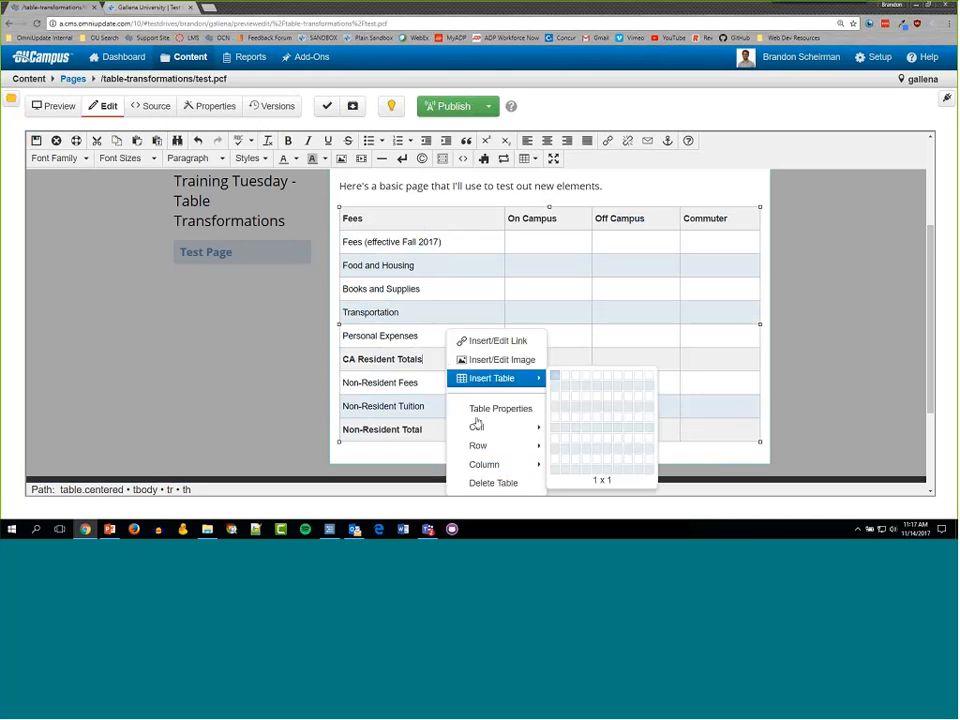
click(482, 482)
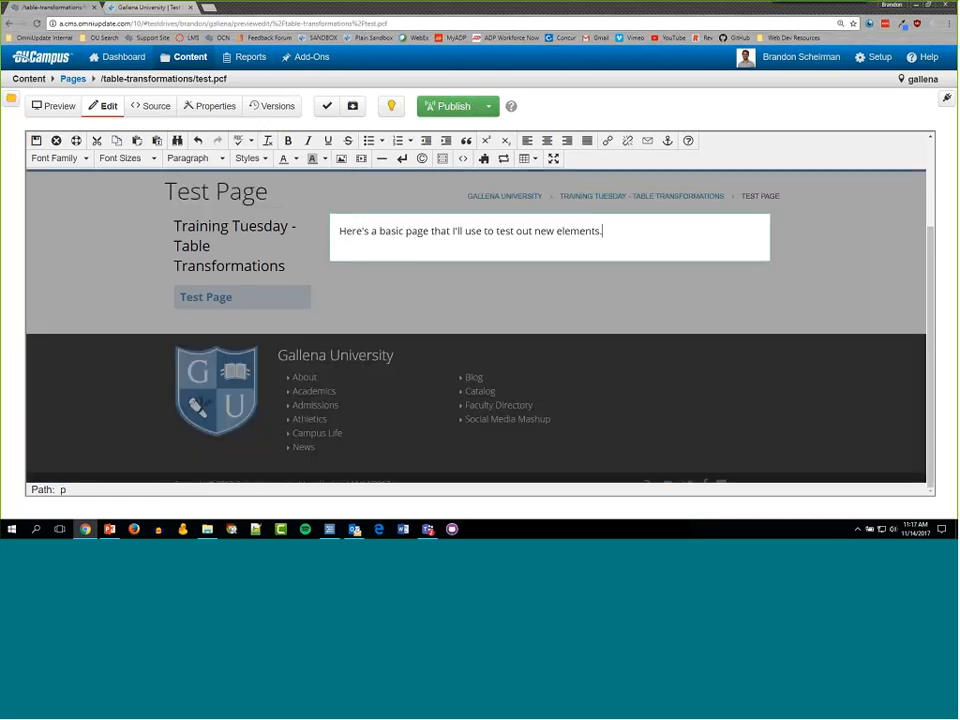
click(484, 158)
click(288, 376)
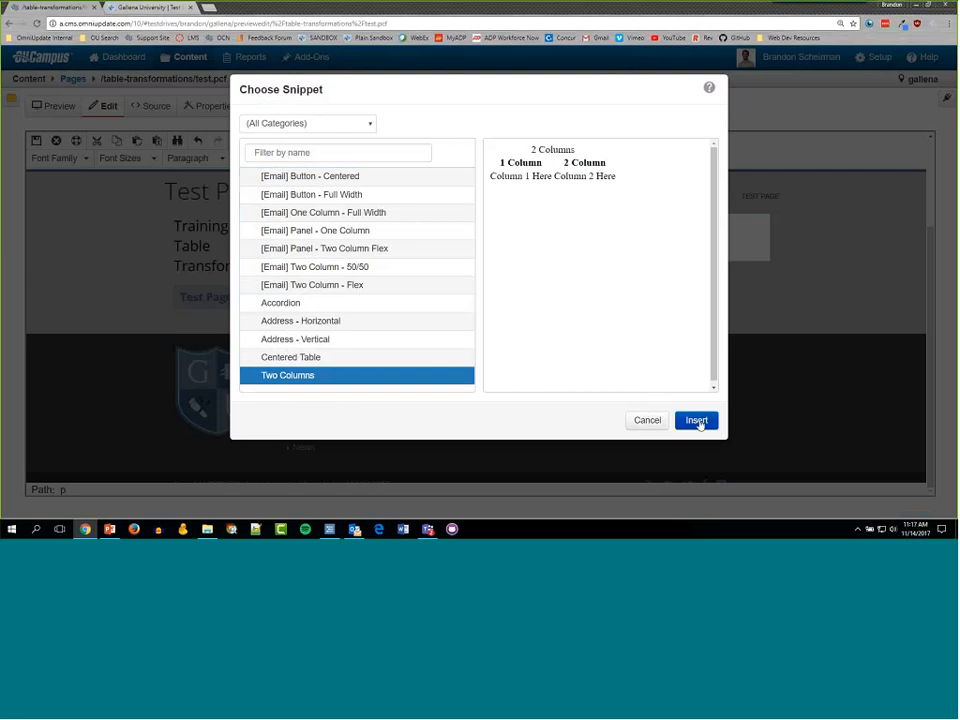
click(697, 420)
scroll(575, 278, up, 1)
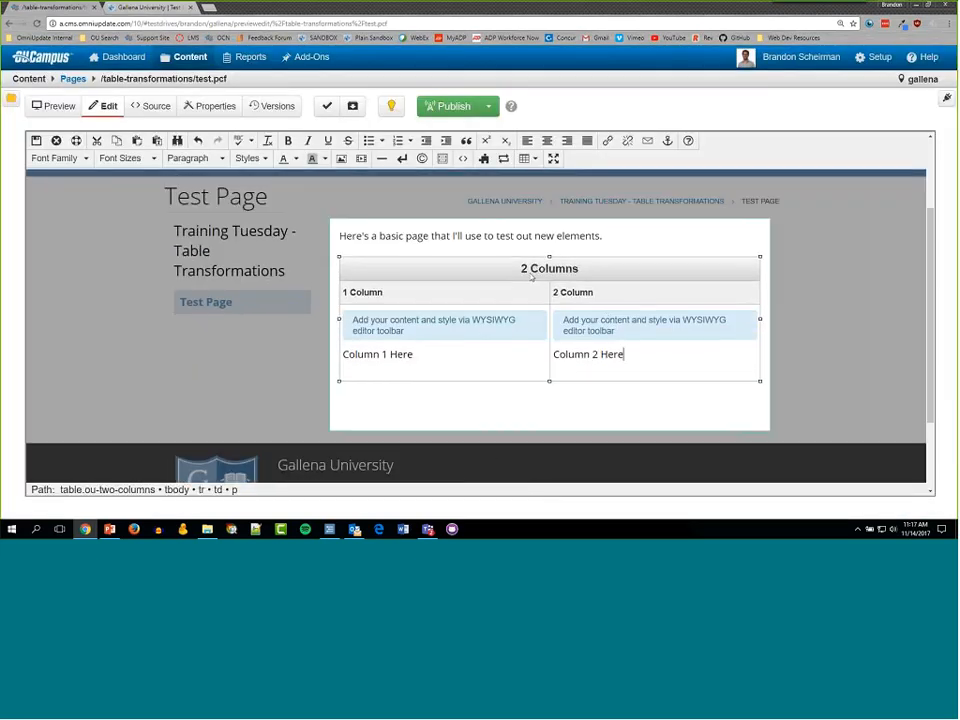
- Replace the placeholder text in the first column with "Here's content!"
click(521, 270)
drag(438, 359, 349, 361)
drag(608, 240, 343, 356)
key(BackSpace)
text(Here's content!)
- Fill the first column with many repeated copies of "Here's content!"
drag(420, 362, 343, 364)
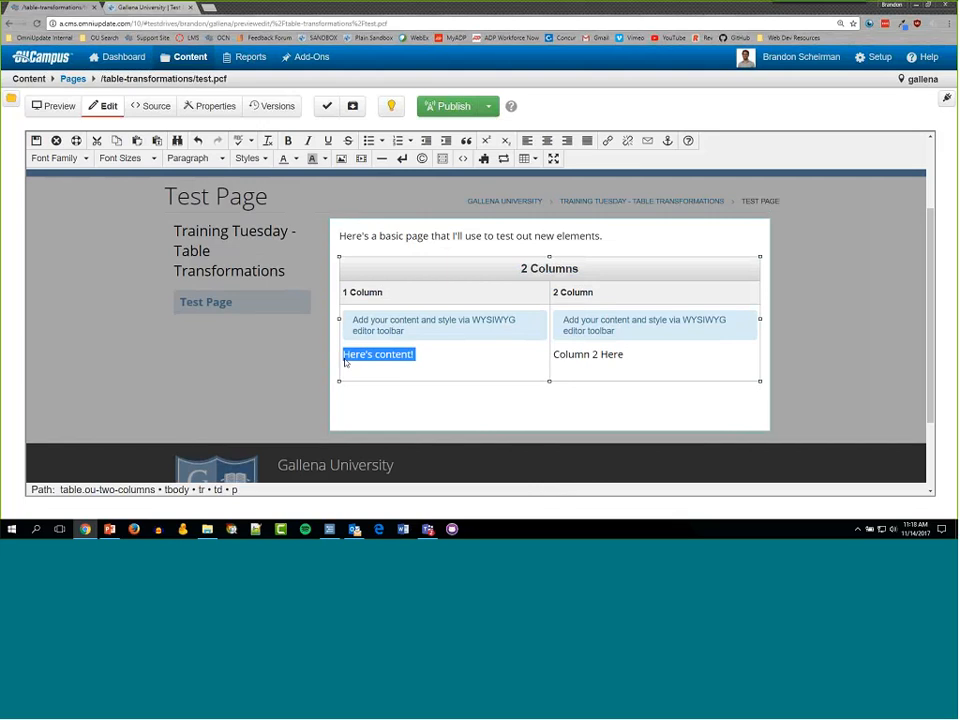
key(ctrl+c)
click(414, 382)
key(ctrl+v)
key(ctrl+v)
key(ctrl+v)
key(ctrl+v)
key(ctrl+v)
key(ctrl+v)
key(ctrl+v)
key(ctrl+v)
key(ctrl+v)
key(ctrl+v)
key(ctrl+v)
key(ctrl+v)
key(ctrl+v)
key(ctrl+v)
key(ctrl+v)
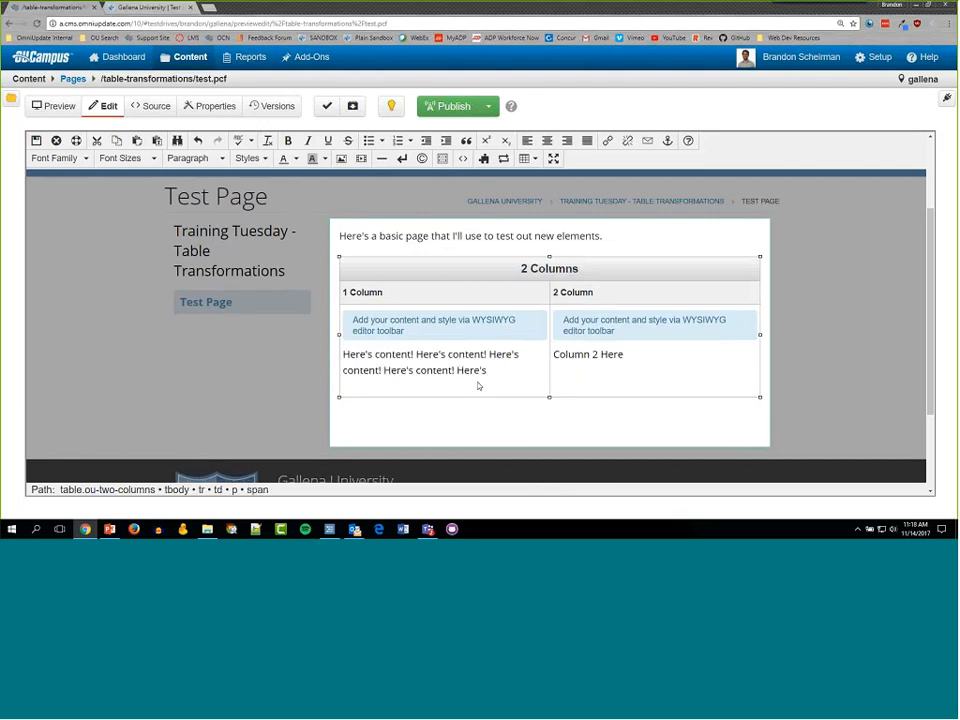
- Replace the second column's placeholder text with many repeated copies of "Here's content!" and save the page
triple_click(621, 357)
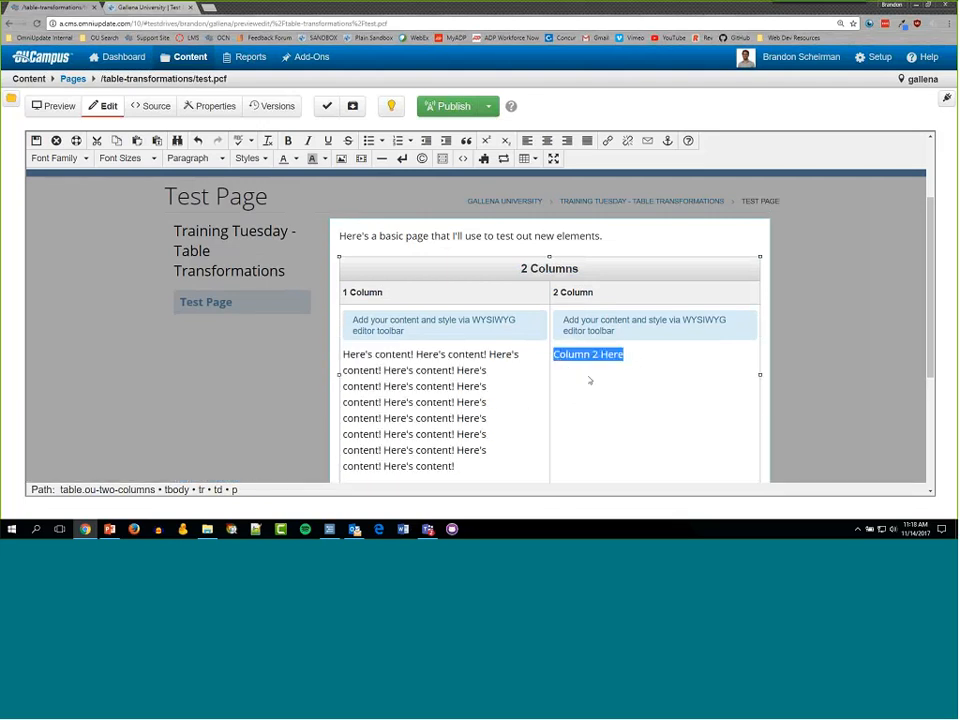
key(ctrl+v)
key(ctrl+v)
key(ctrl+v)
key(ctrl+v)
key(ctrl+v)
key(ctrl+v)
key(ctrl+v)
key(ctrl+v)
key(ctrl+v)
key(ctrl+v)
key(ctrl+v)
key(ctrl+v)
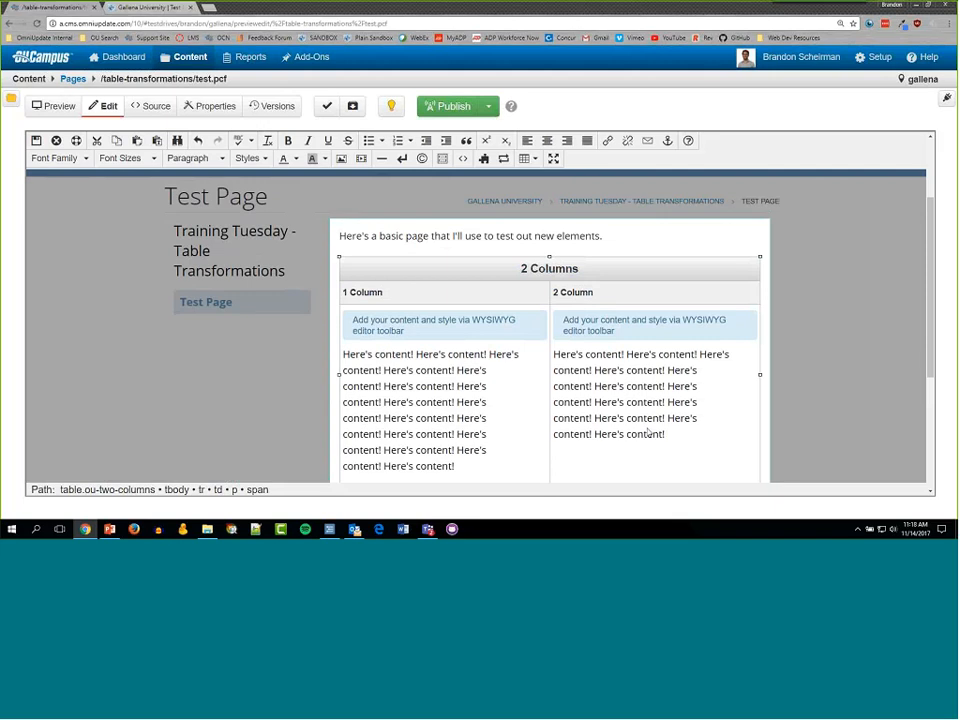
key(ctrl+v)
key(ctrl+v)
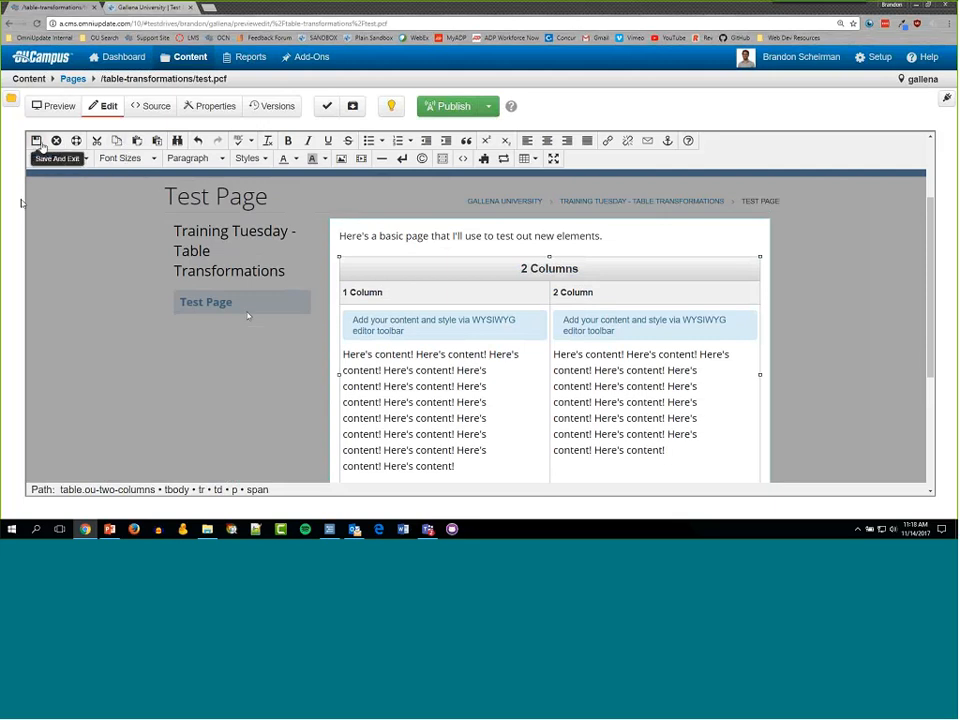
click(40, 147)
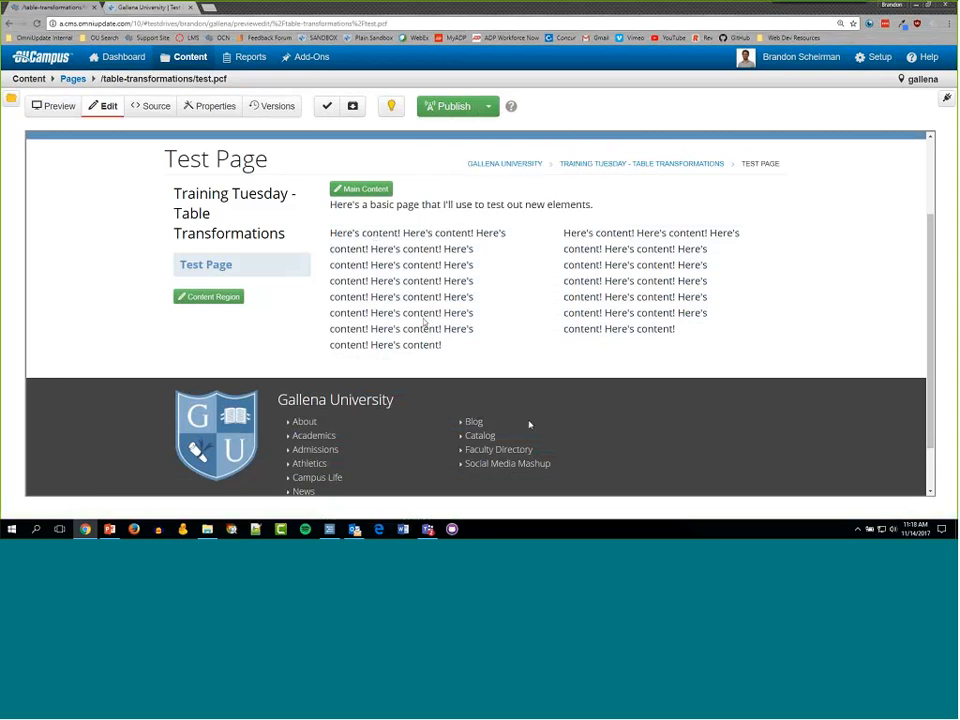
- Publish the test page and open the published version in a new window
click(450, 106)
click(624, 411)
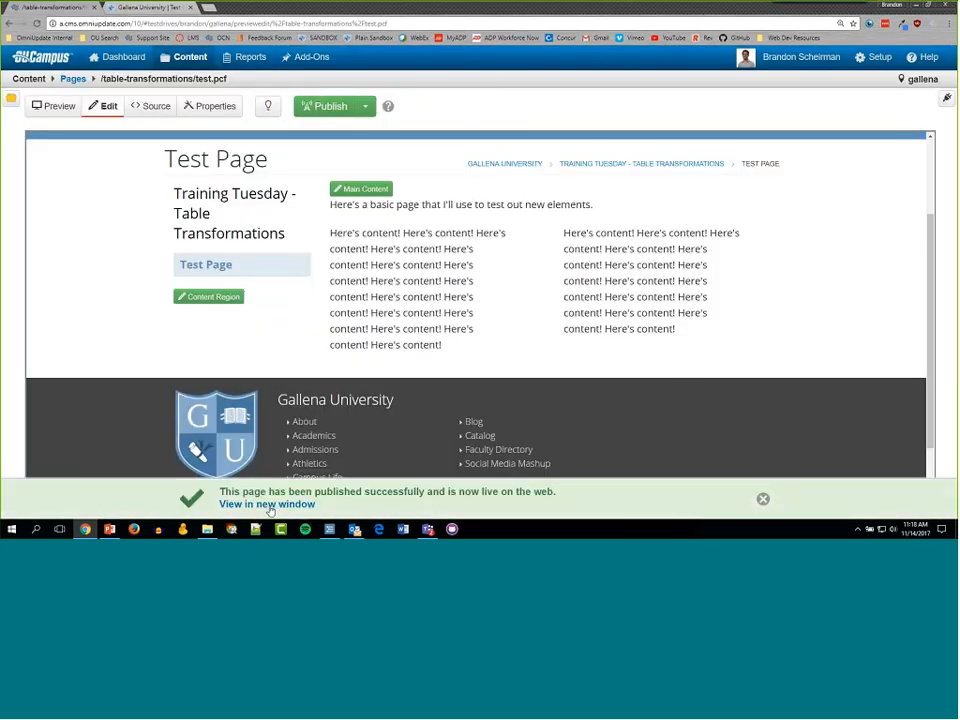
click(416, 503)
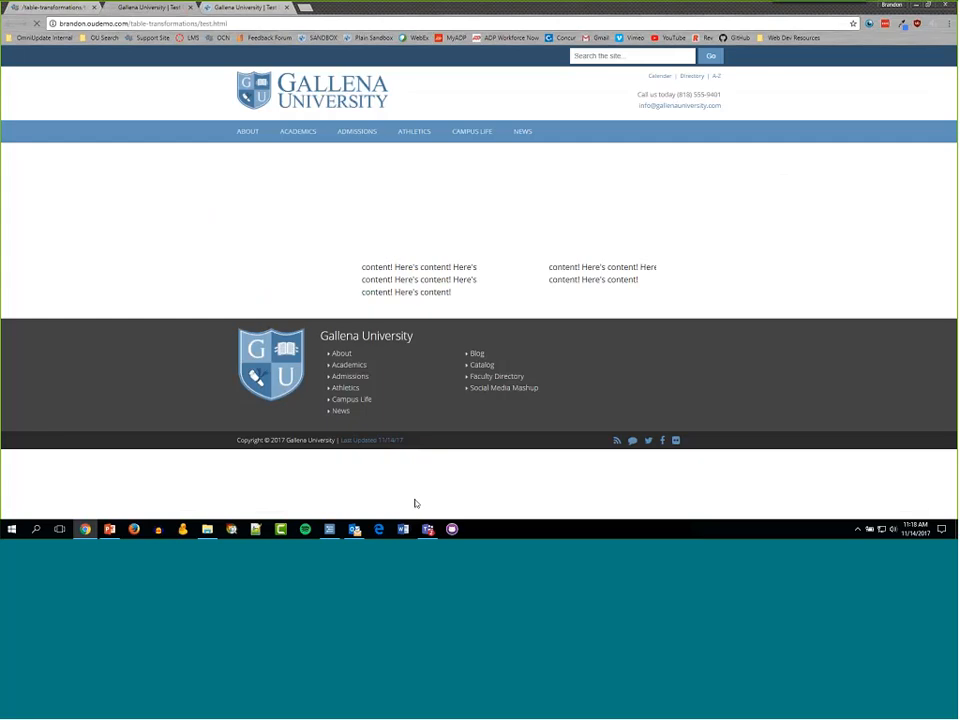
- View the published page's source at 150% zoom and examine the row markup that replaced the Two Columns table
right_click(444, 242)
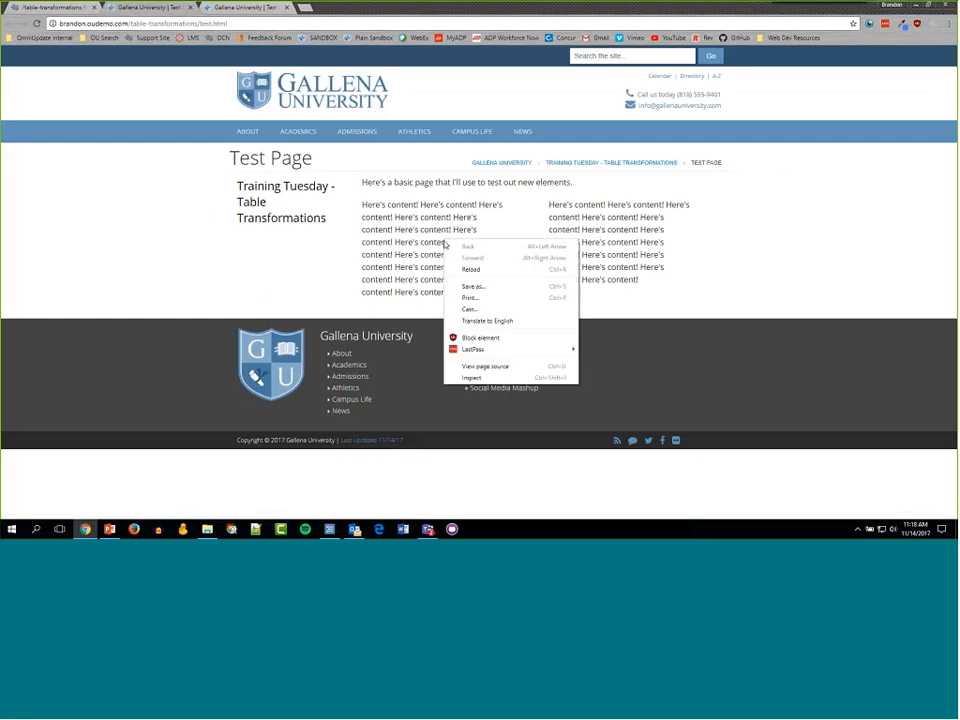
click(488, 368)
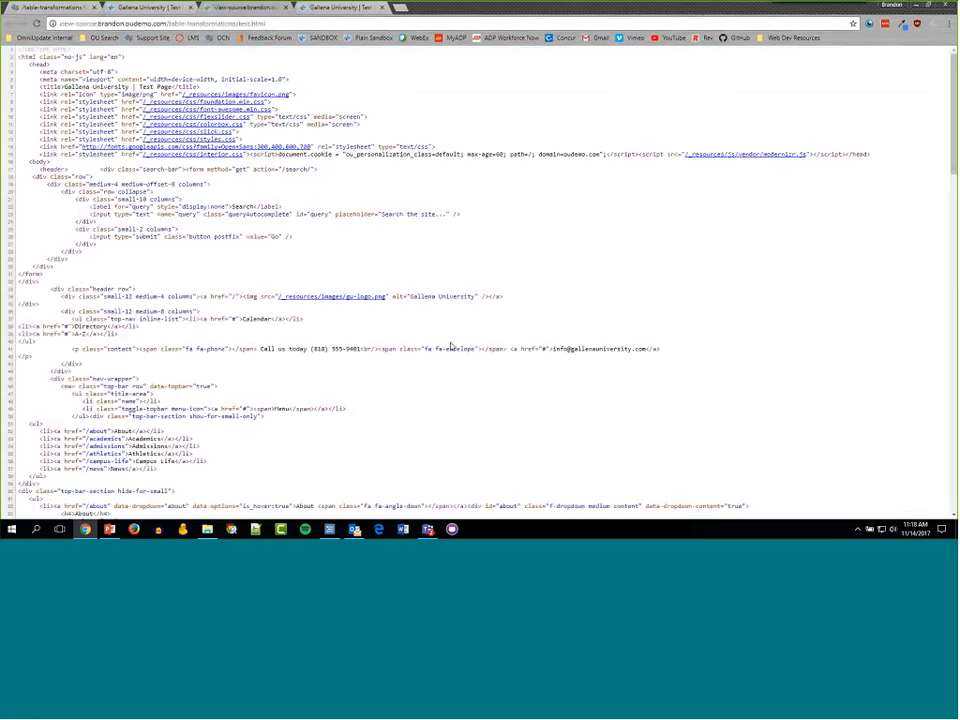
scroll(401, 358, down, 1)
scroll(401, 358, down, 5)
key(ctrl+plus)
key(ctrl+plus)
key(ctrl+plus)
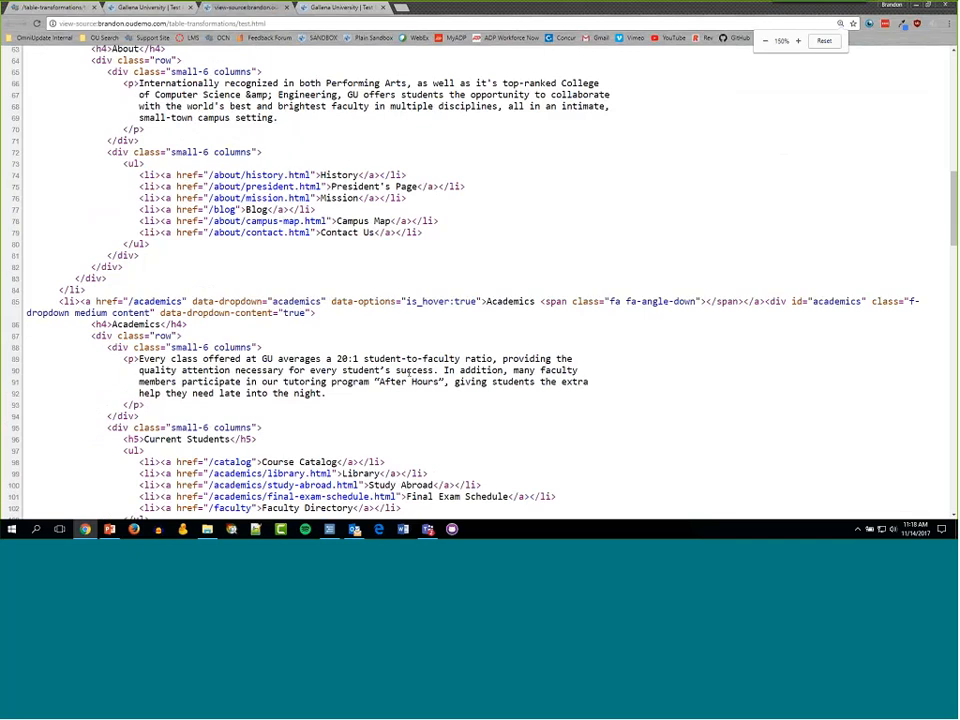
scroll(410, 372, down, 10)
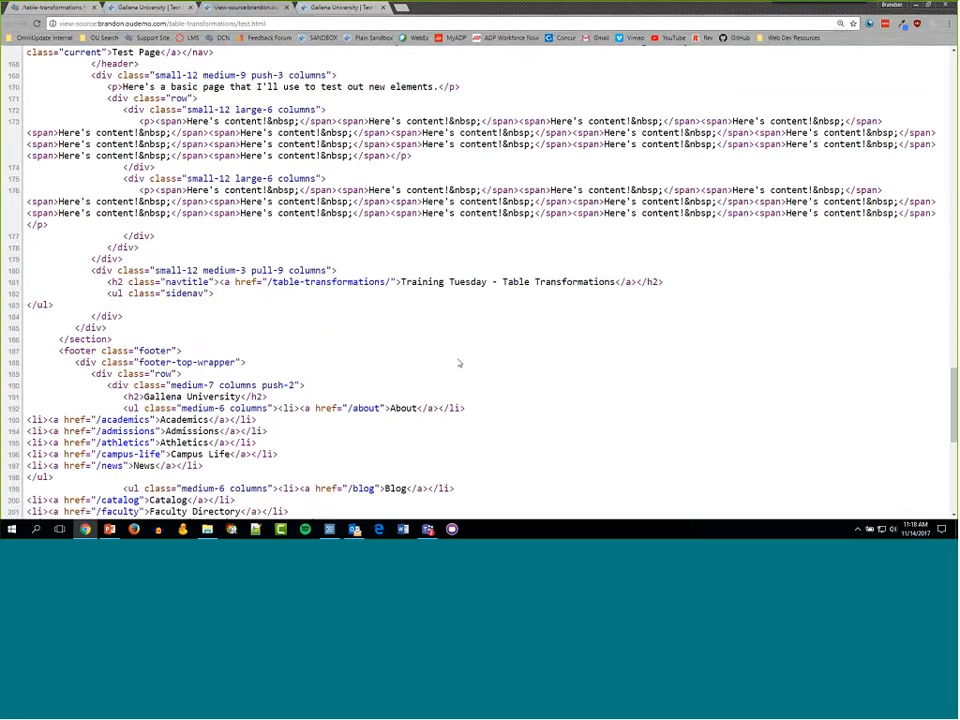
scroll(459, 363, up, 3)
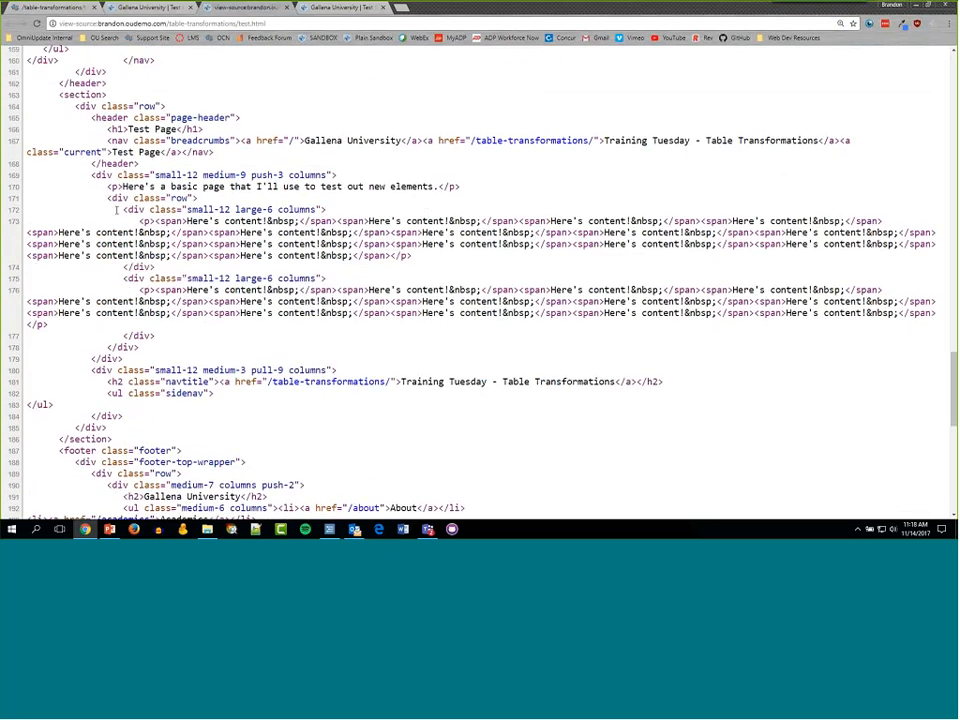
drag(107, 198, 200, 350)
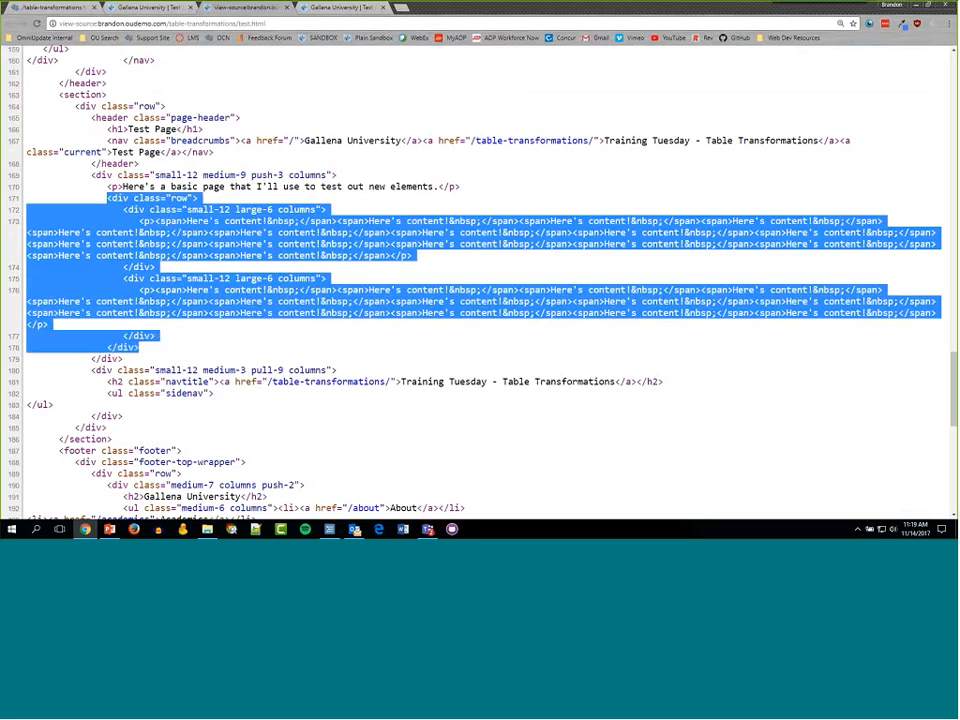
click(230, 325)
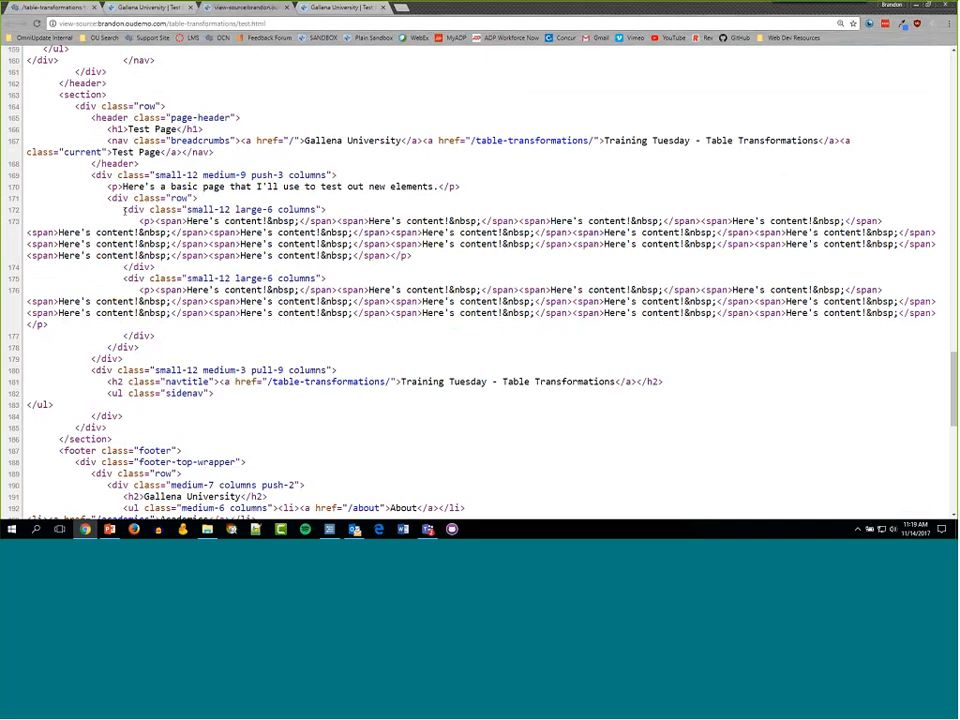
- Examine the row div and the small-12 and large-6 classes on the two column divs in the source
drag(107, 198, 198, 198)
drag(123, 209, 273, 210)
click(237, 210)
click(236, 279)
drag(236, 279, 273, 279)
click(190, 278)
drag(188, 279, 231, 279)
- Return to the page editor, reopen the Main Content region and insert the Accordion snippet below the intro paragraph
click(64, 7)
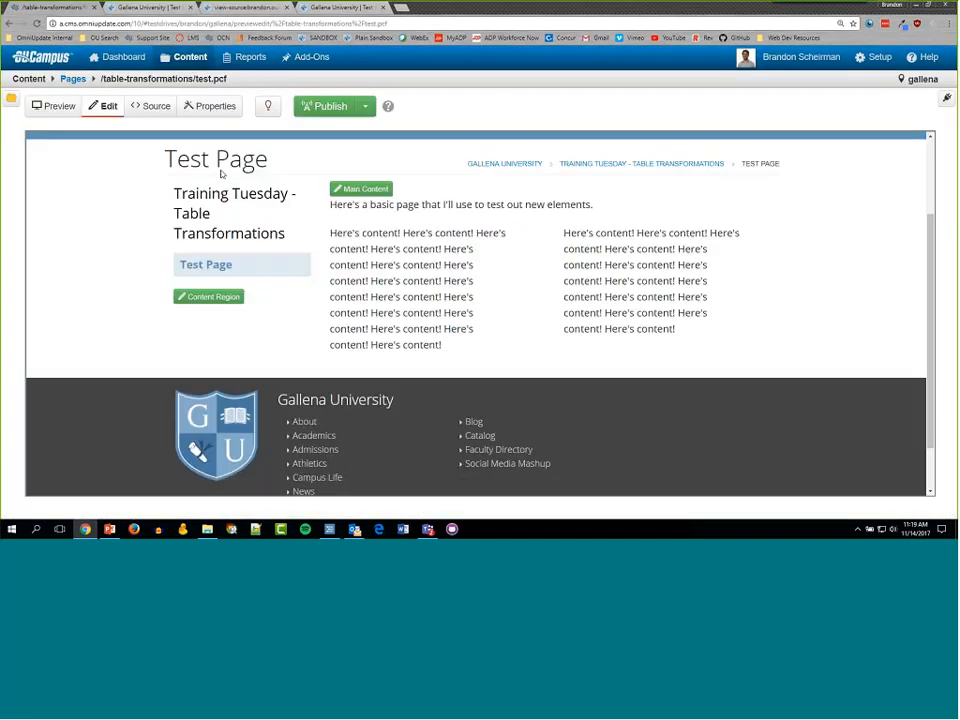
click(357, 190)
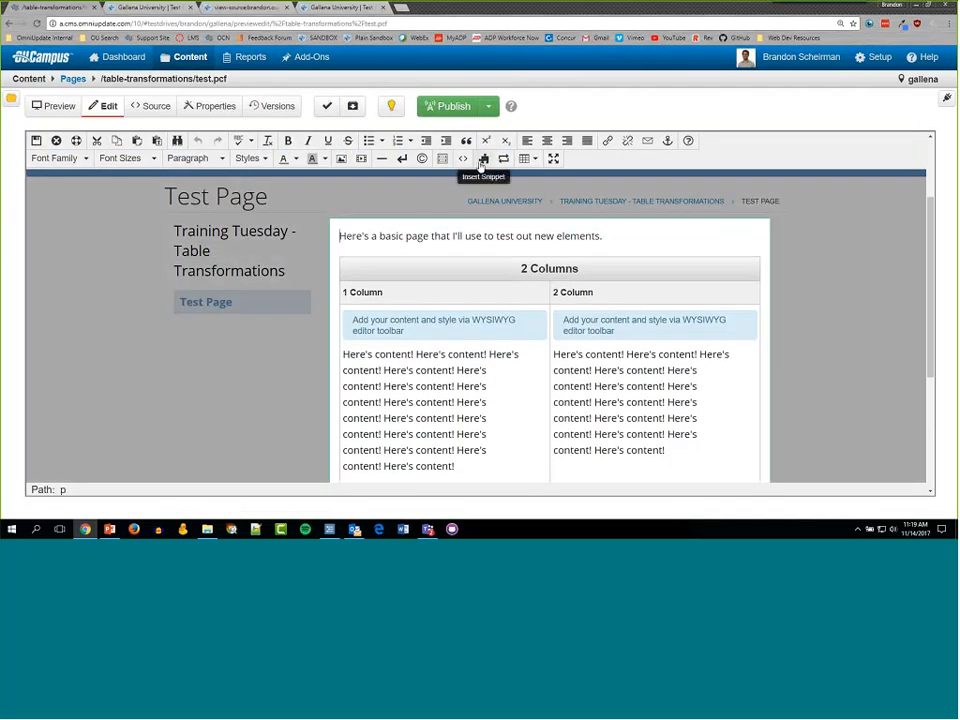
click(484, 156)
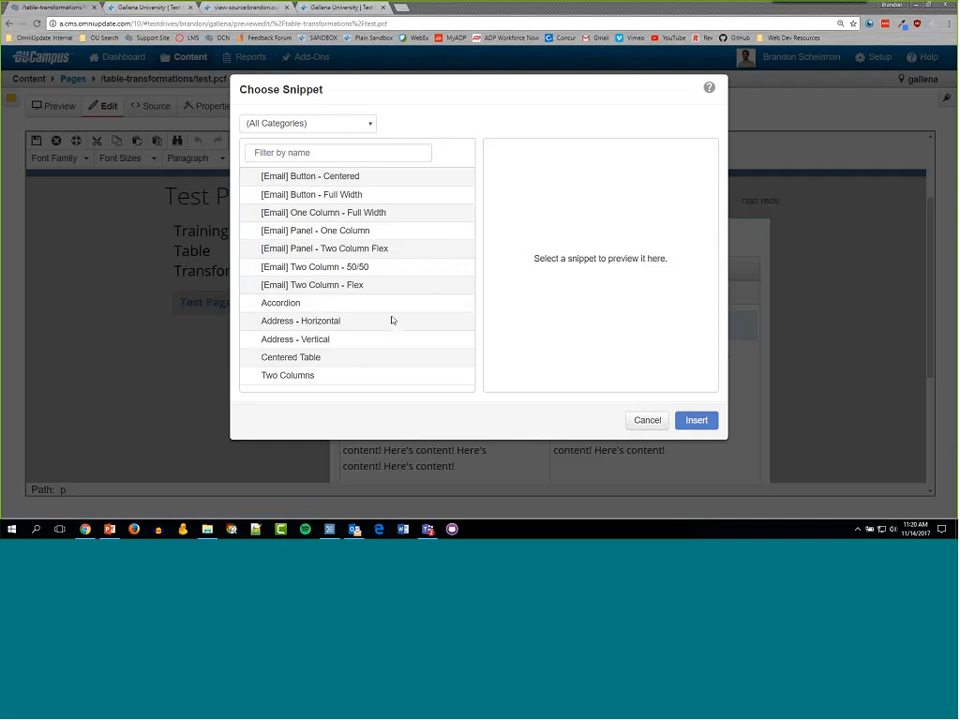
click(647, 420)
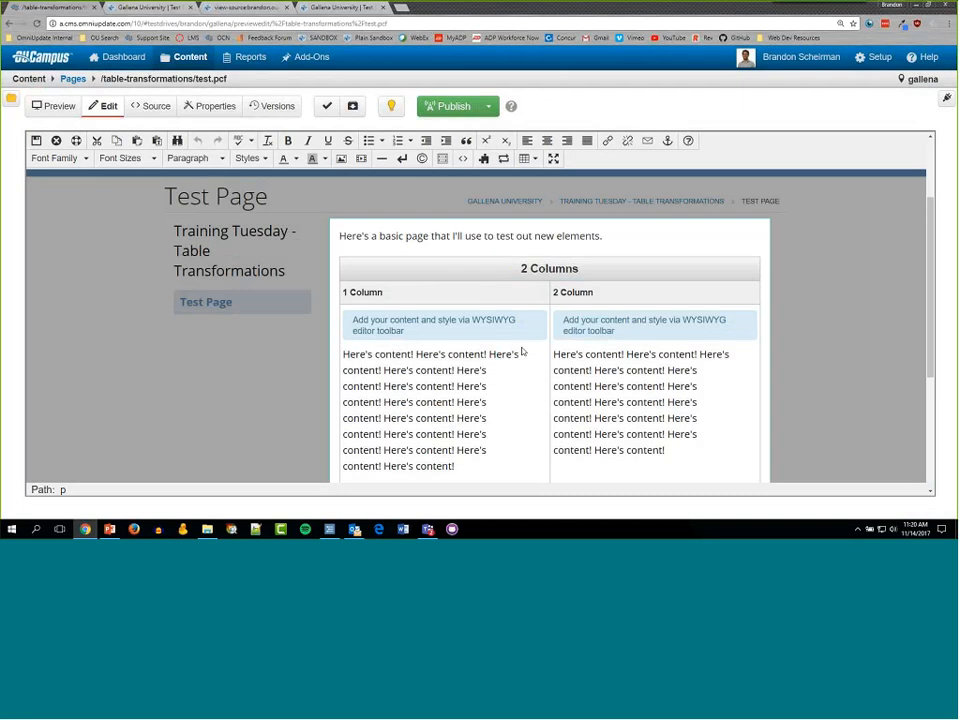
key(Return)
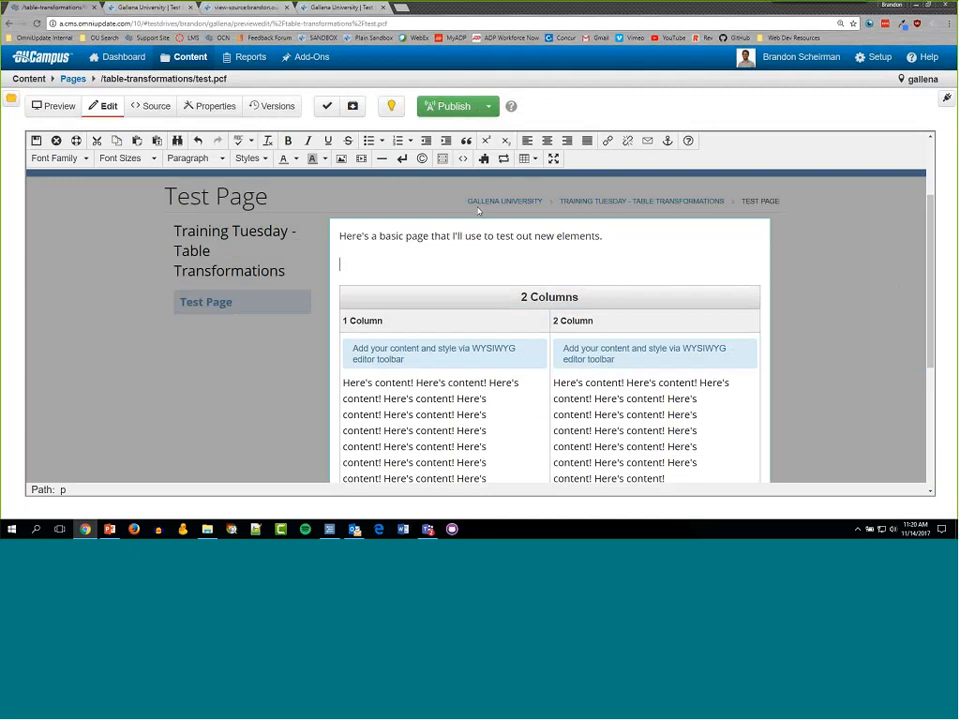
click(484, 158)
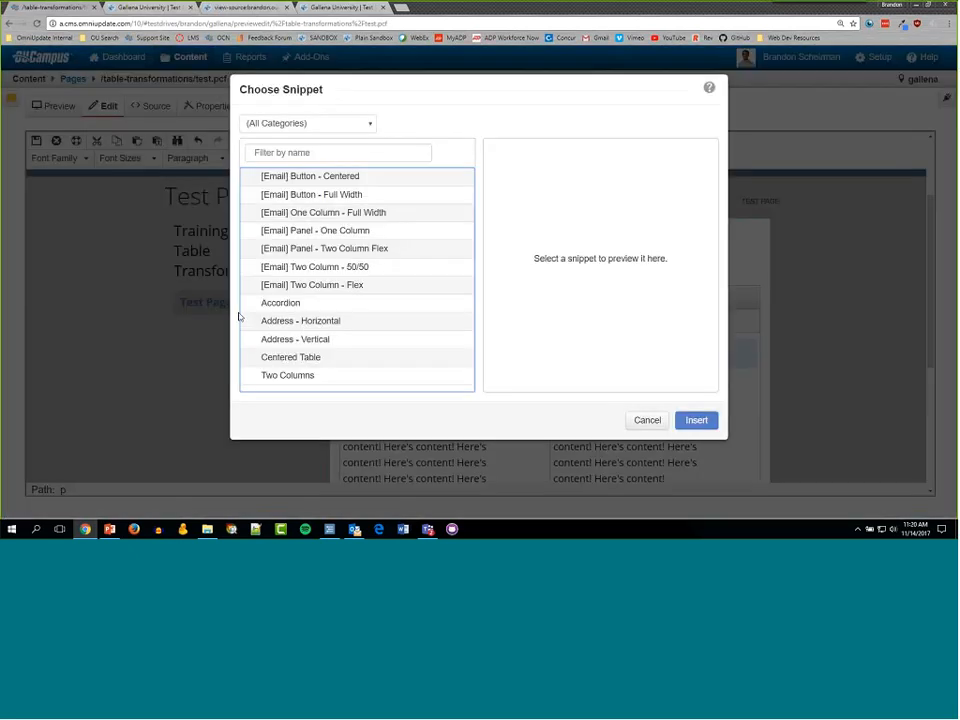
double_click(276, 303)
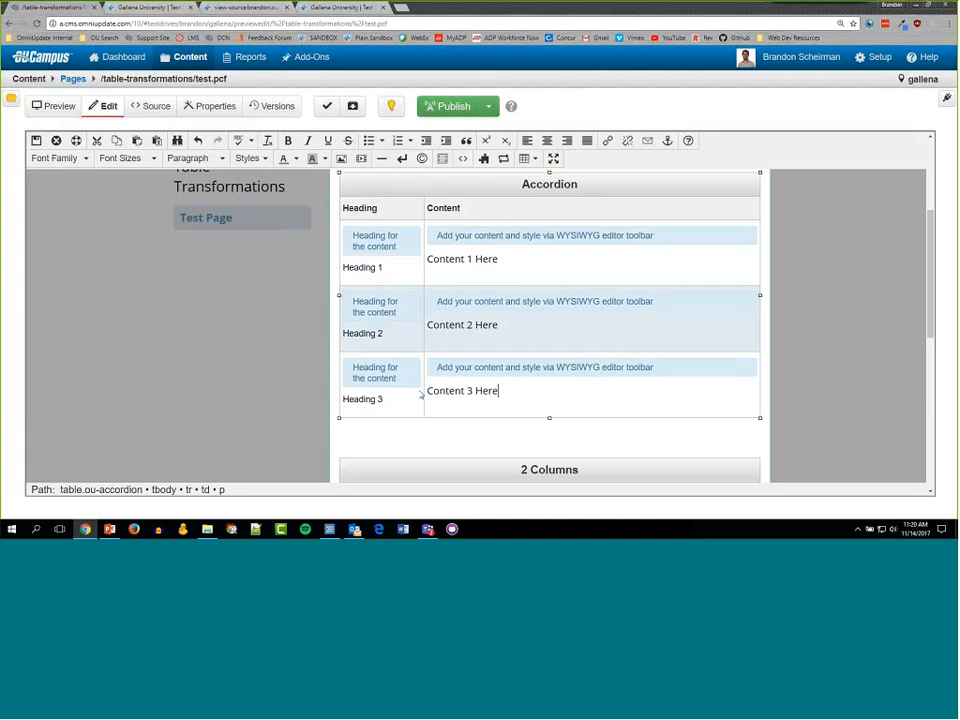
- Insert a row after the third accordion row and fill it with heading "Heading 4" and content "asdfasdfads"
right_click(512, 398)
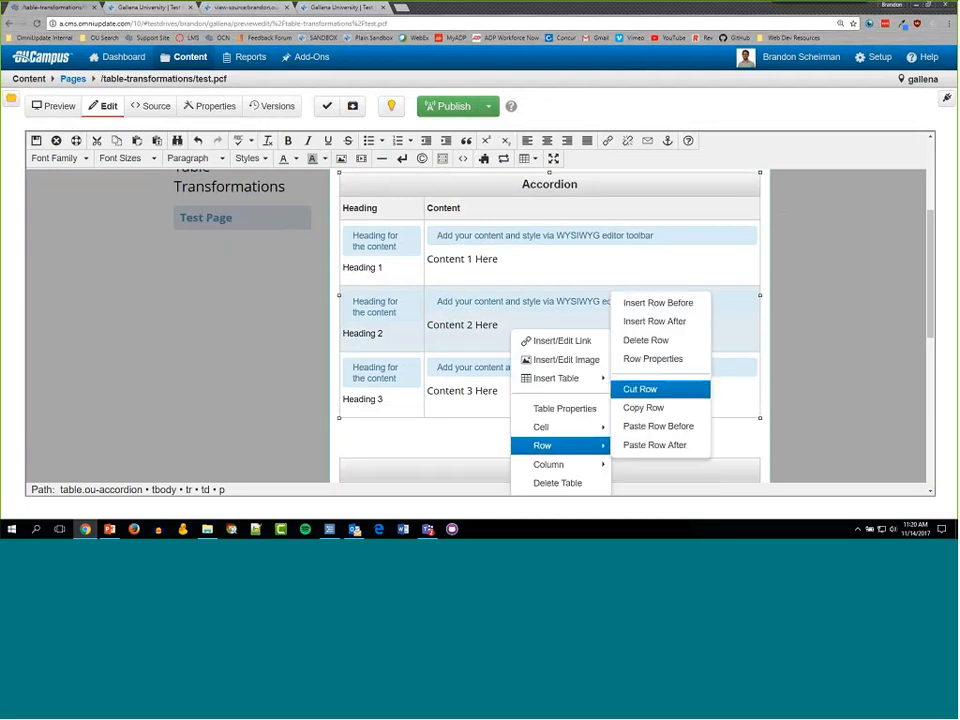
click(652, 321)
scroll(380, 410, down, 2)
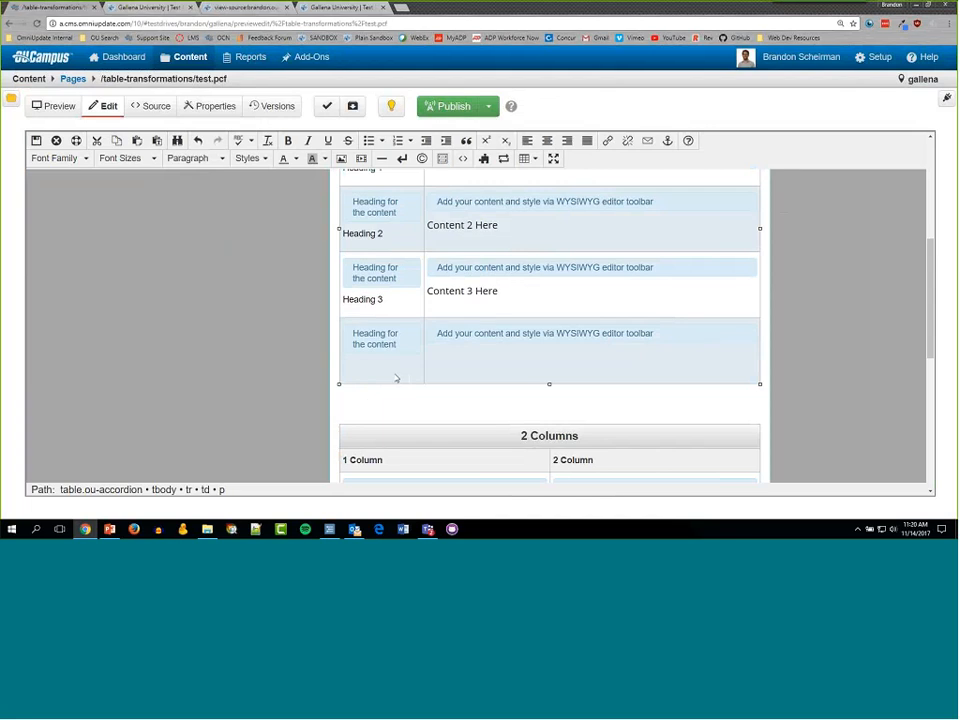
click(396, 379)
text(Heading 4)
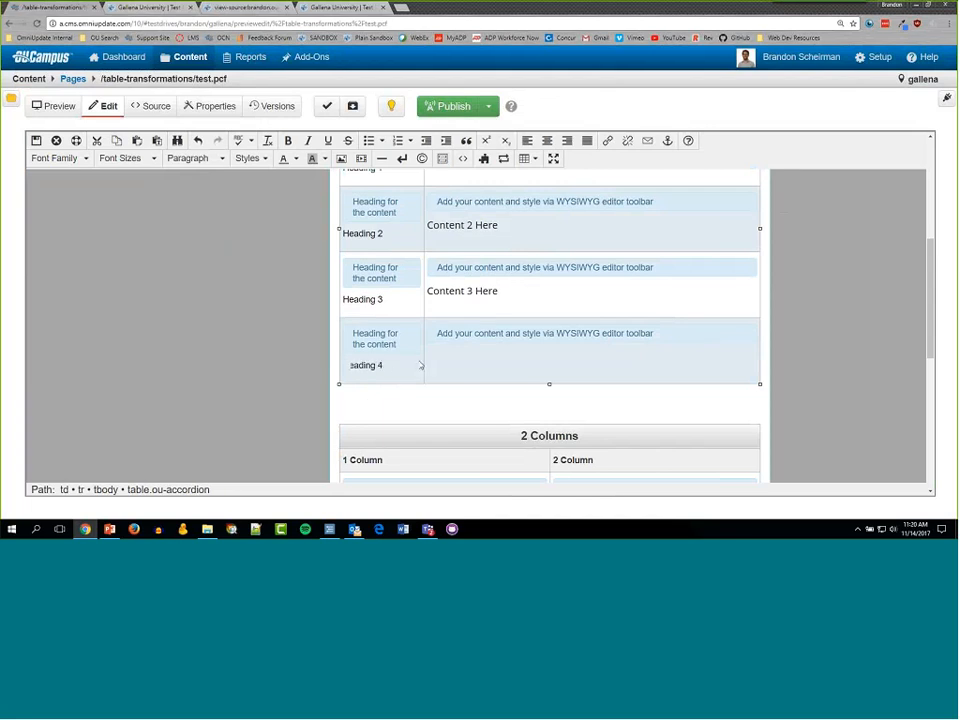
click(476, 370)
text(asdfasdfads)
- Save the page, then expand and collapse the Heading 4 accordion panel to test it
key(ctrl+s)
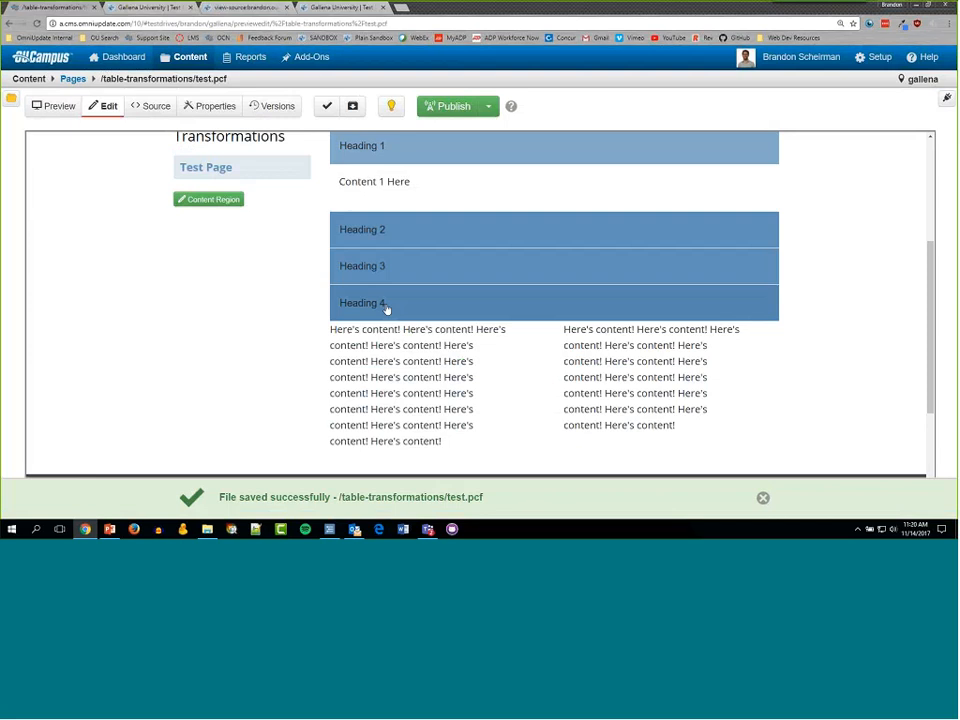
click(386, 310)
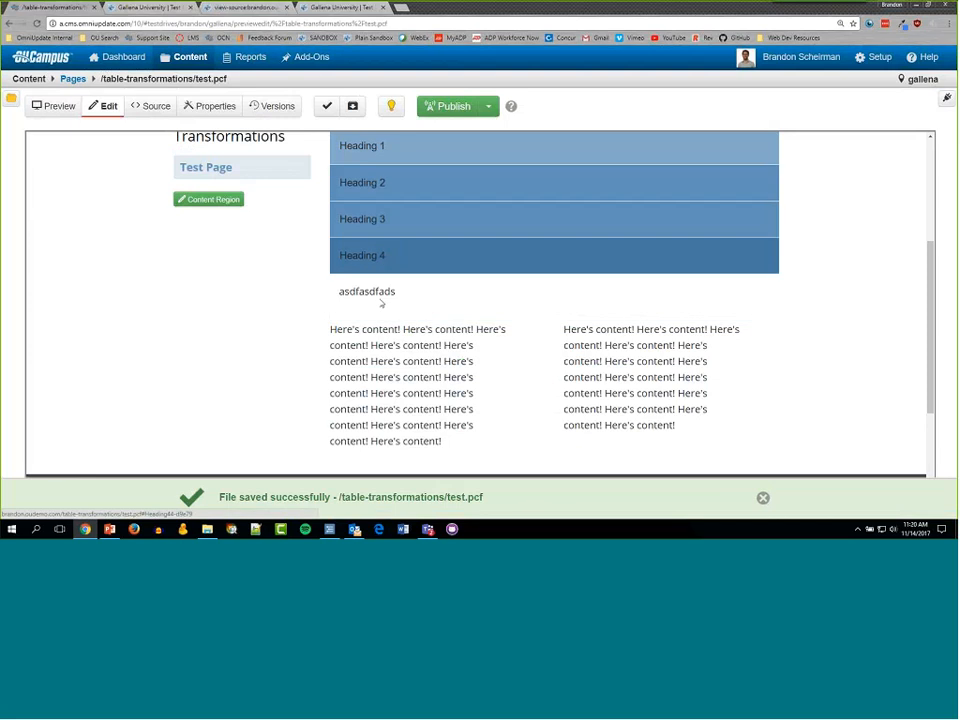
click(390, 257)
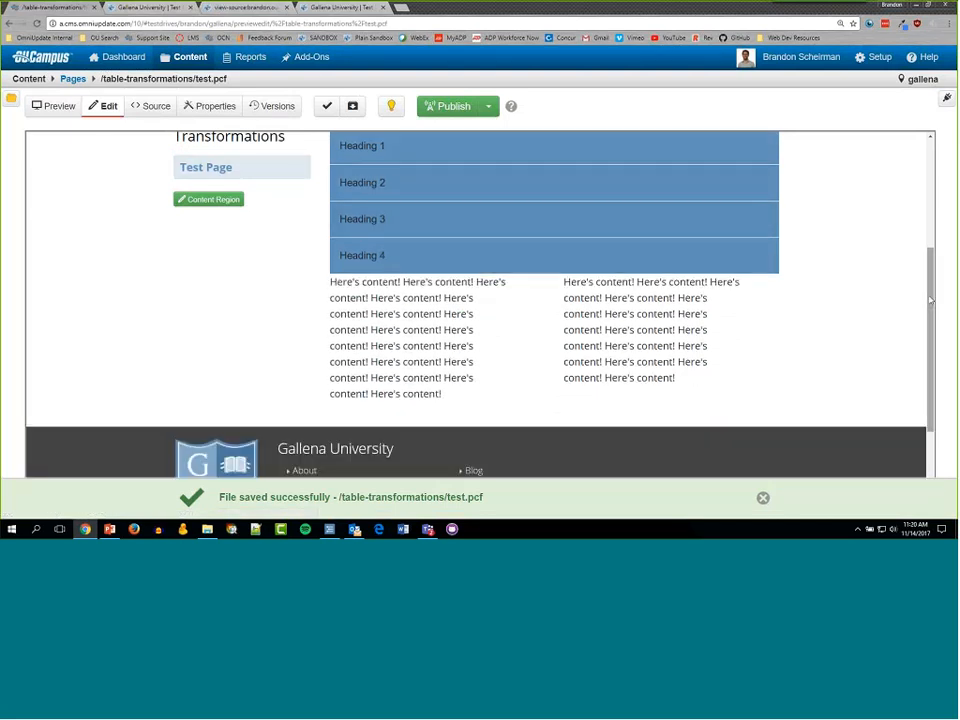
- Delete the Accordion table from the Main Content region and save the page
drag(930, 300, 931, 256)
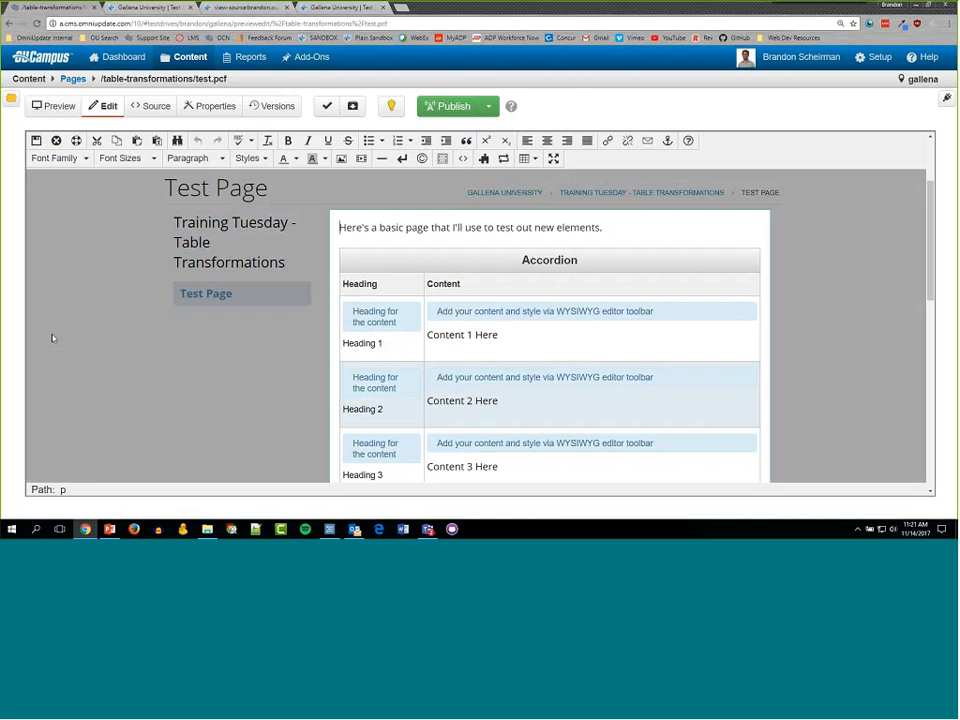
right_click(564, 277)
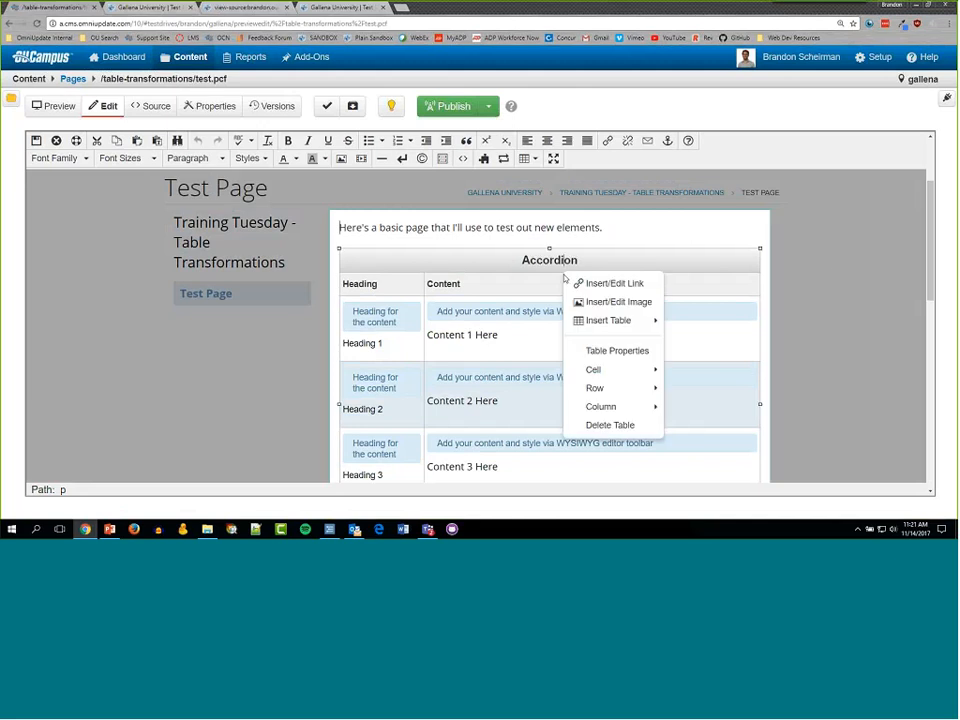
click(610, 425)
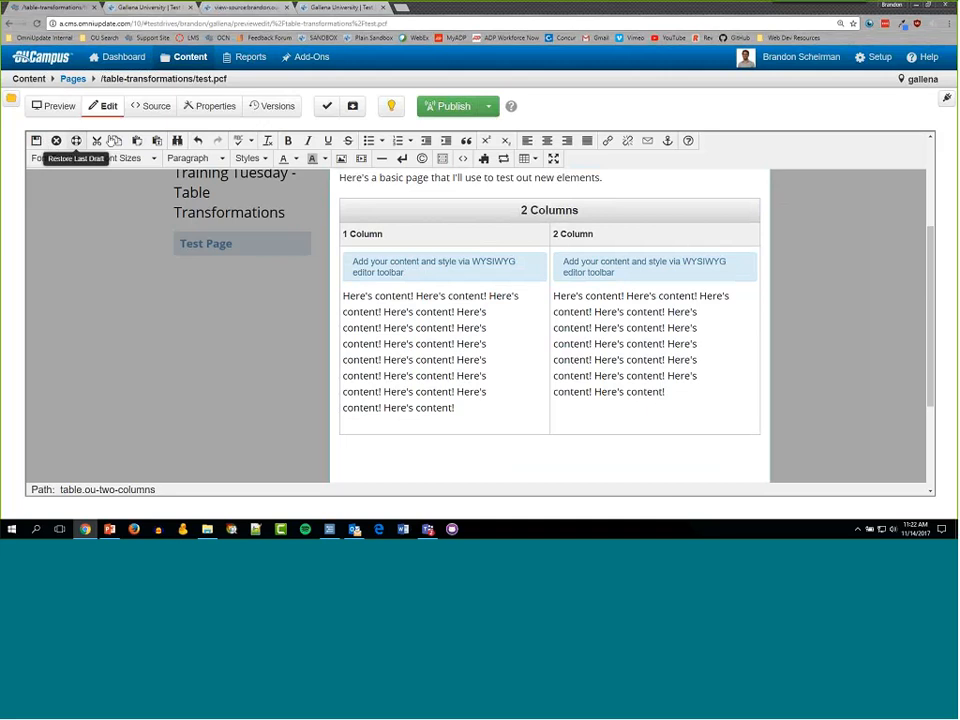
click(56, 141)
click(520, 86)
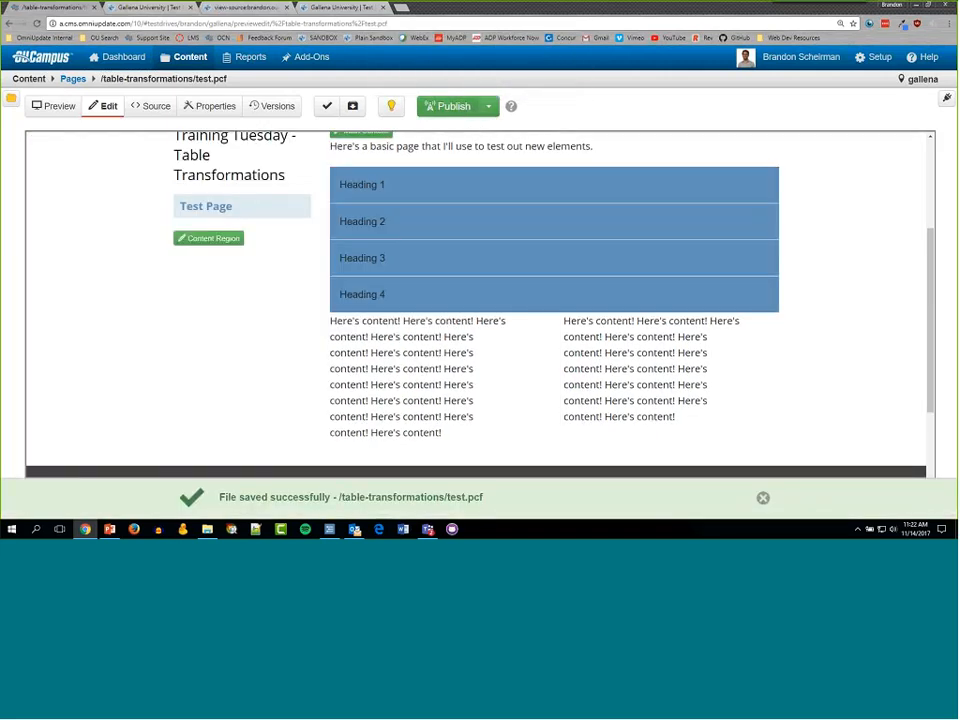
- Publish the test page with only the two-column content and dismiss the publish notification
click(468, 107)
click(632, 410)
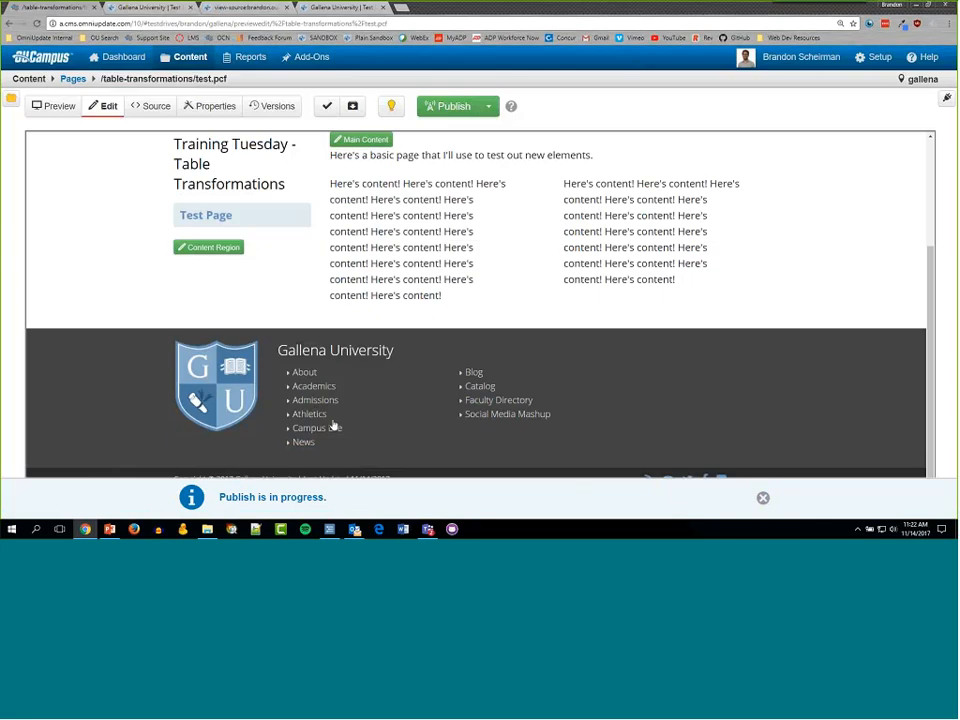
click(764, 500)
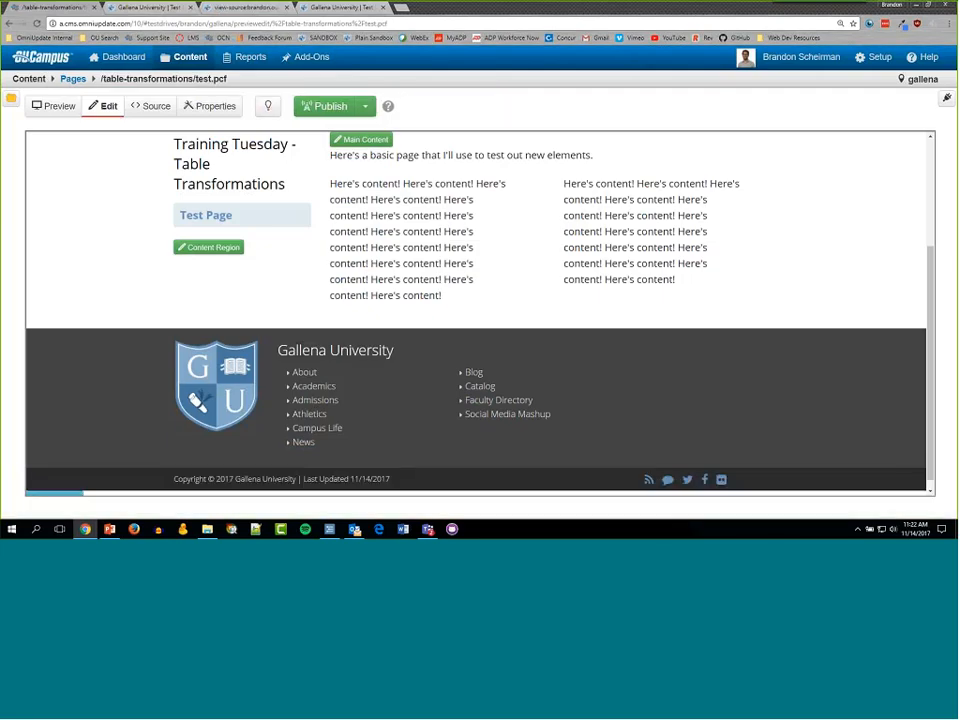
- Reload the published test page, close the leftover tabs, open its page source and select all the code
click(140, 8)
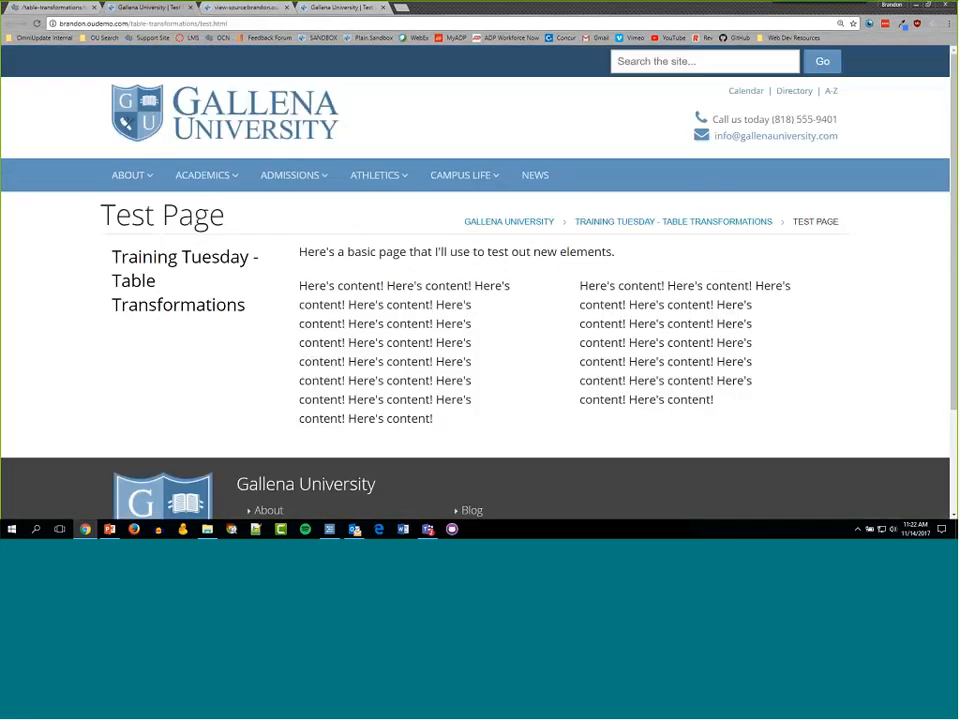
key(F5)
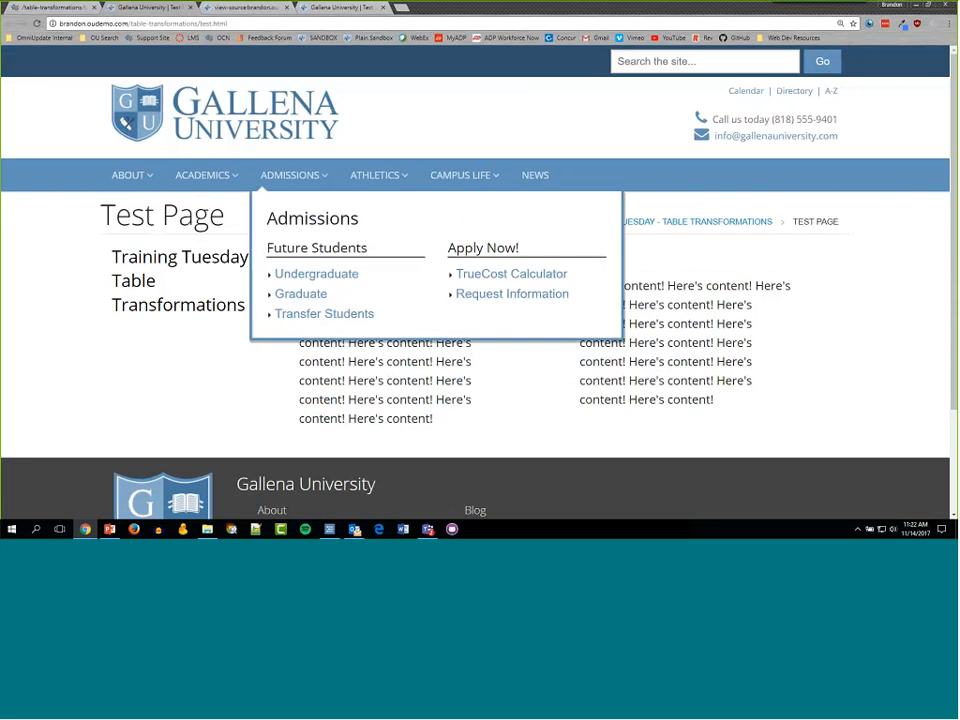
middle_click(246, 6)
right_click(362, 354)
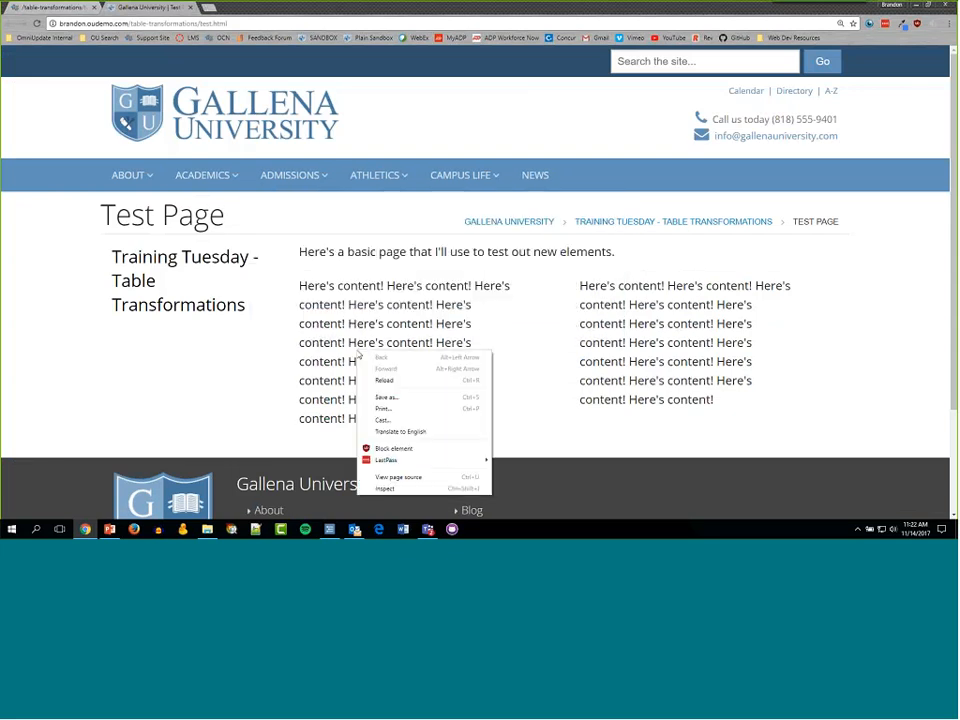
click(411, 482)
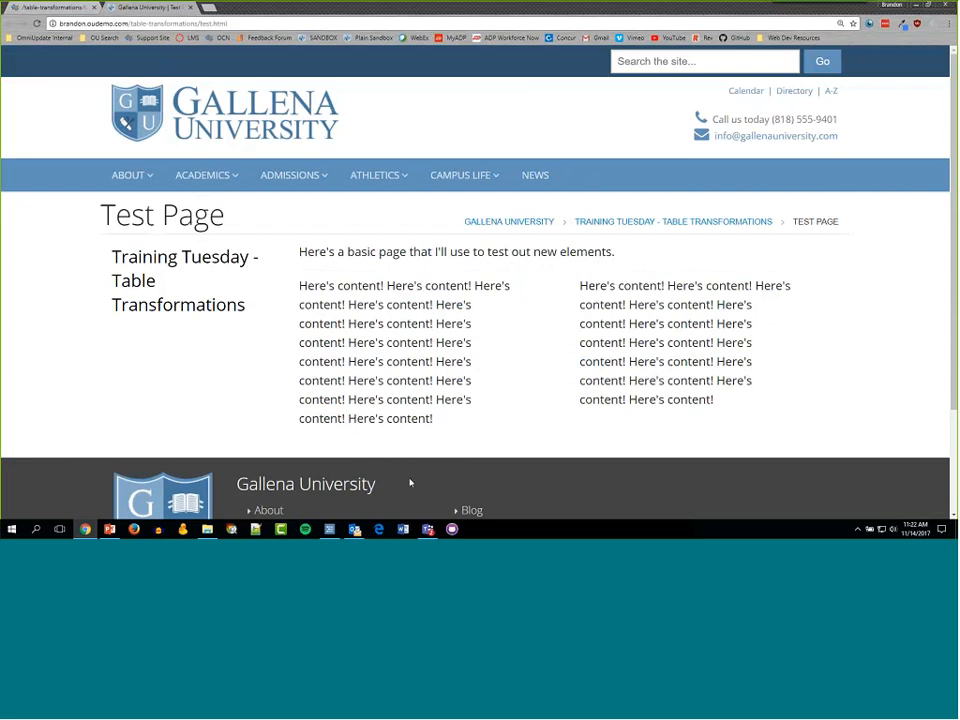
key(ctrl+a)
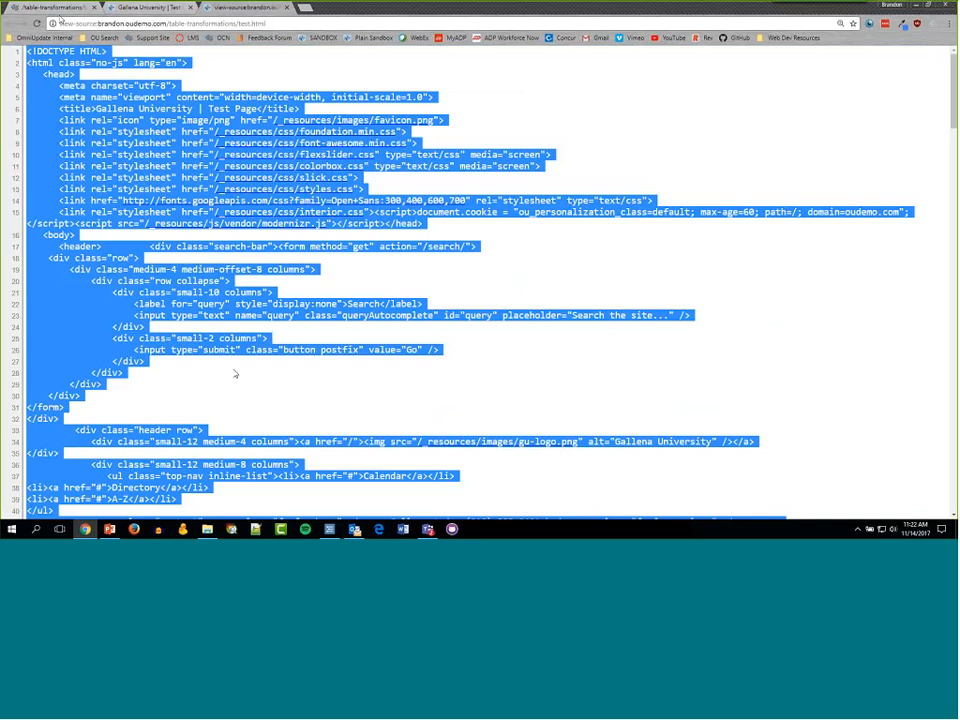
- Open test.html from the table-transformations folder in source view and replace all its code with the published page's source
click(58, 14)
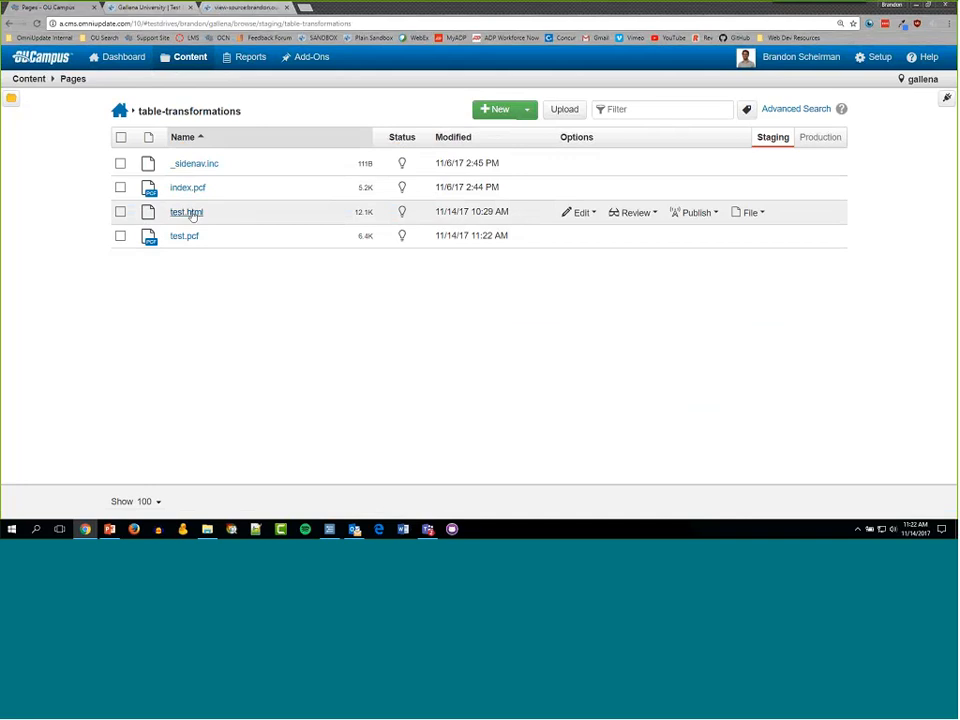
click(184, 215)
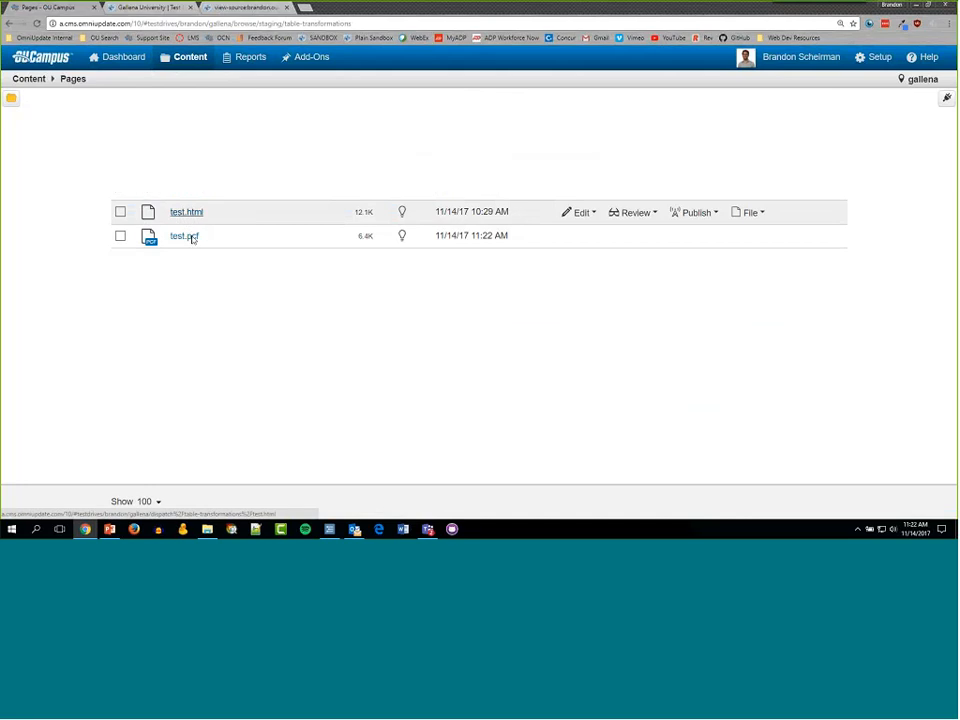
click(155, 106)
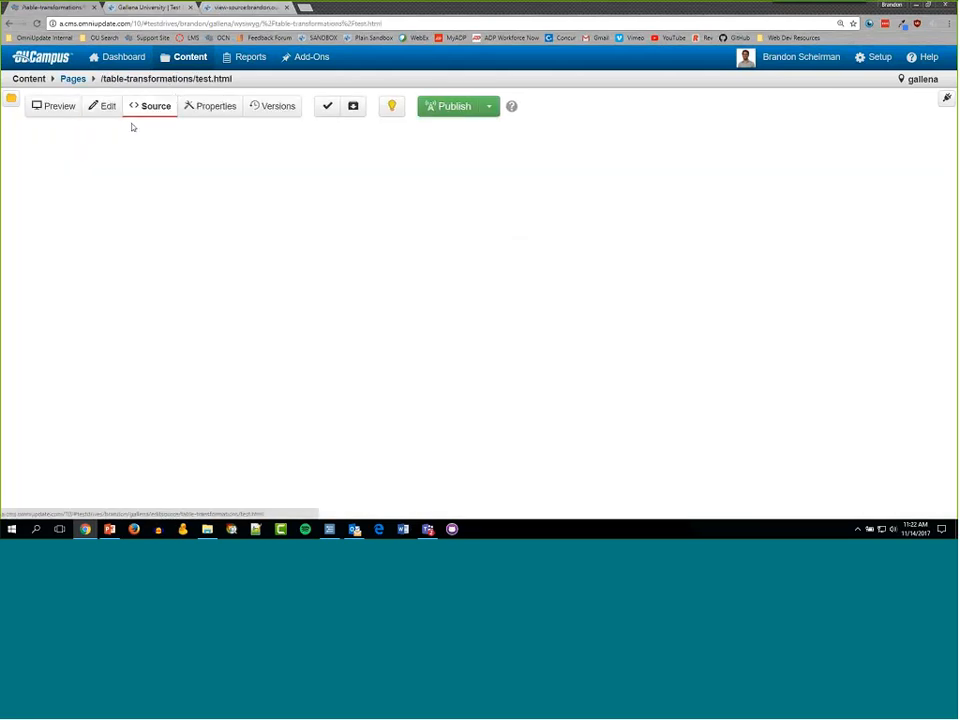
scroll(197, 262, down, 5)
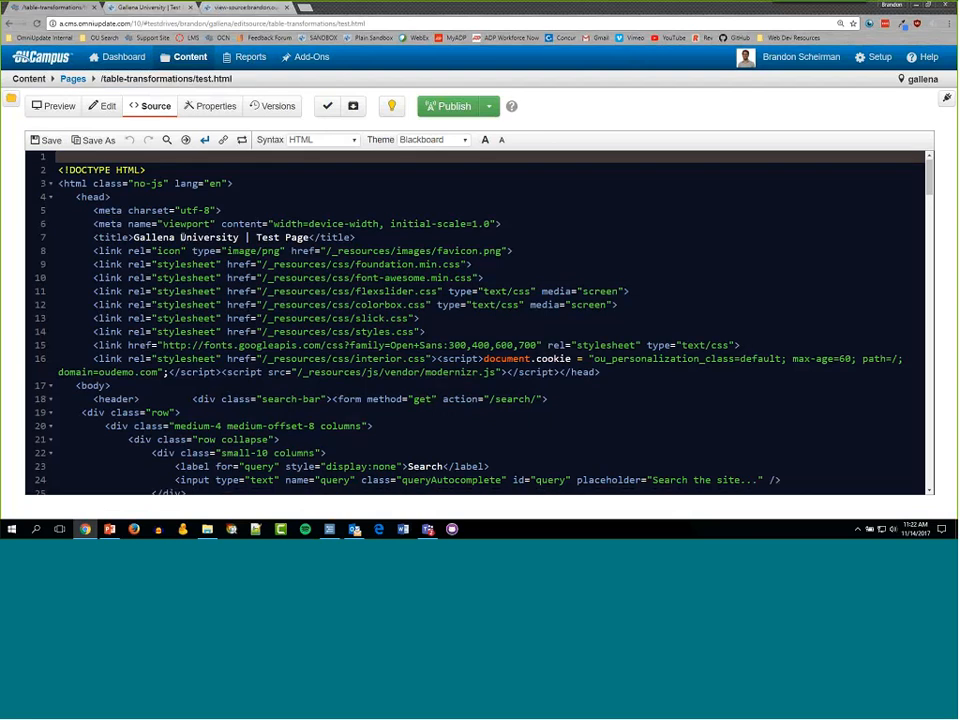
scroll(197, 262, down, 1)
scroll(210, 320, up, 6)
key(ctrl+a)
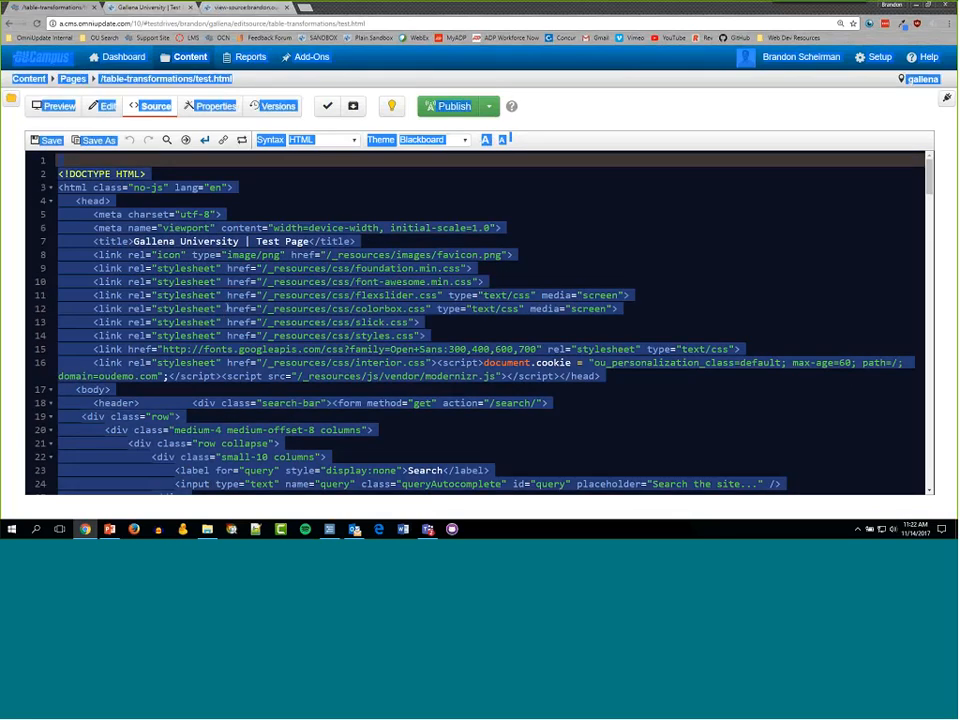
click(227, 307)
key(ctrl+a)
key(ctrl+End)
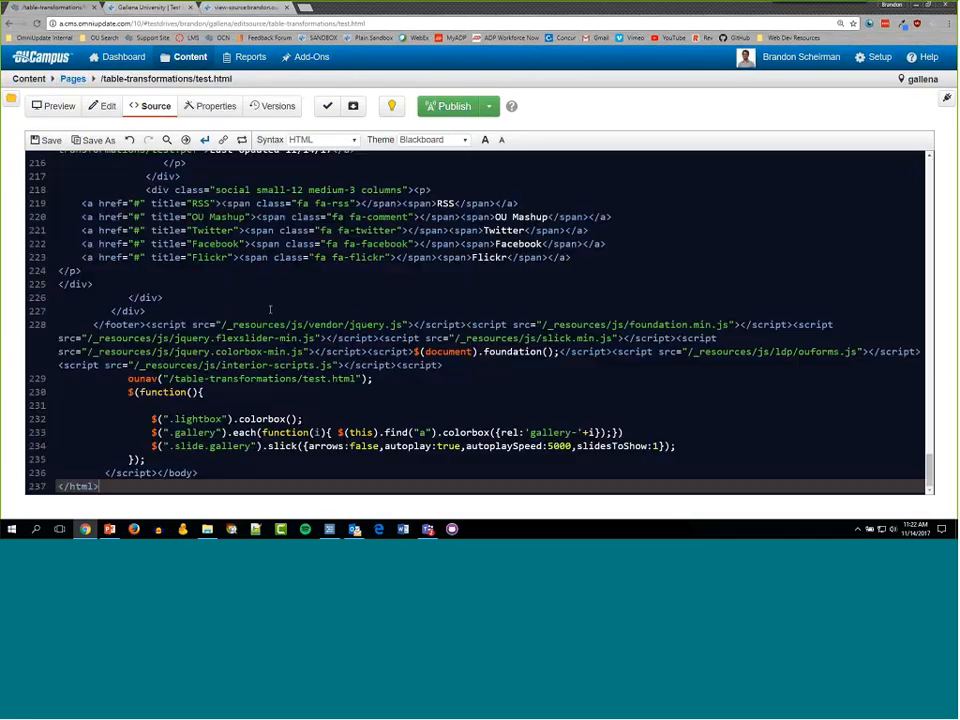
- Reduce the browser zoom one level and enlarge the source editor's font size
click(420, 391)
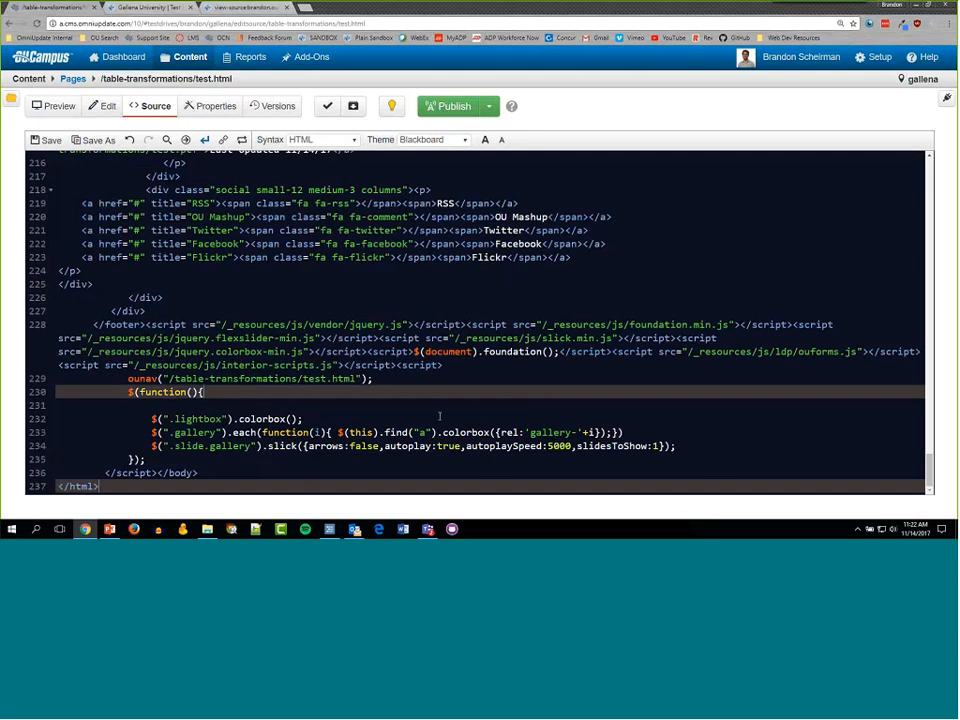
scroll(408, 420, up, 8)
scroll(408, 420, up, 2)
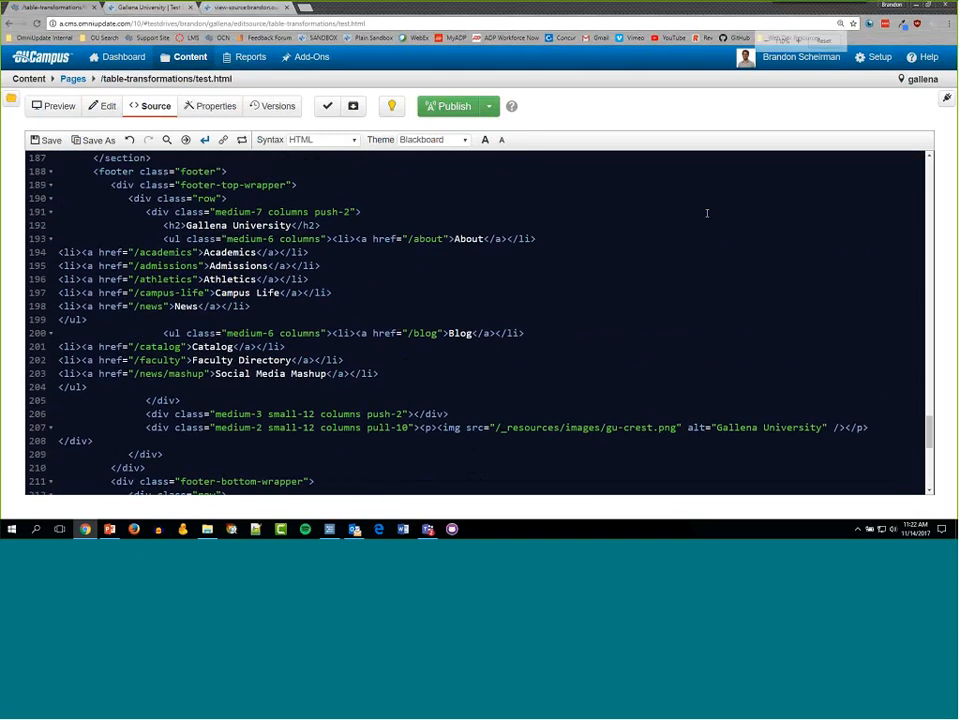
key(ctrl+minus)
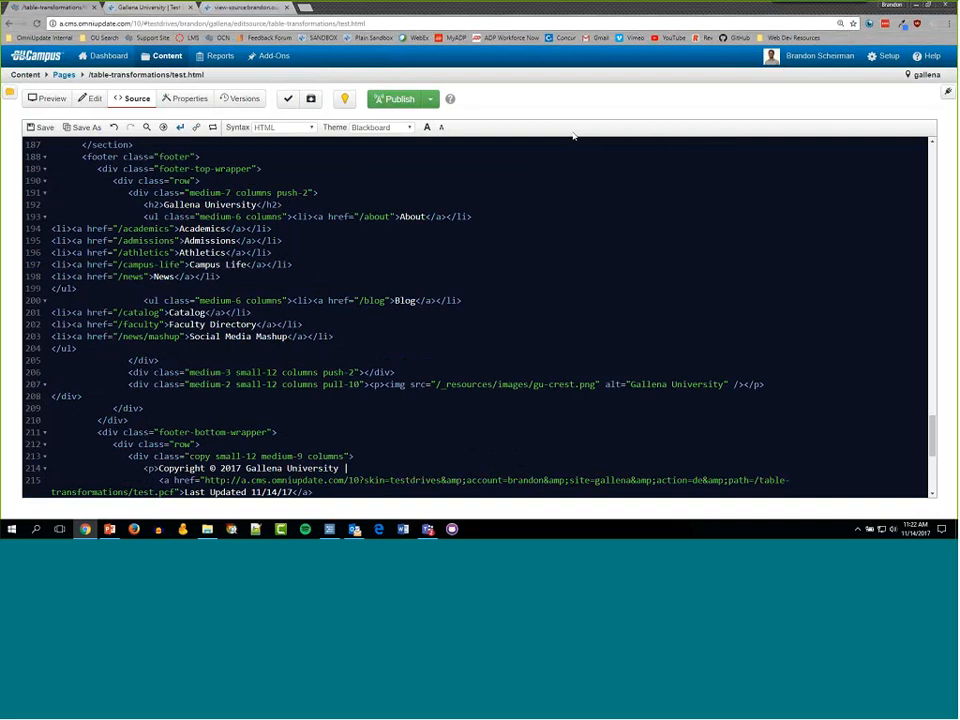
click(427, 127)
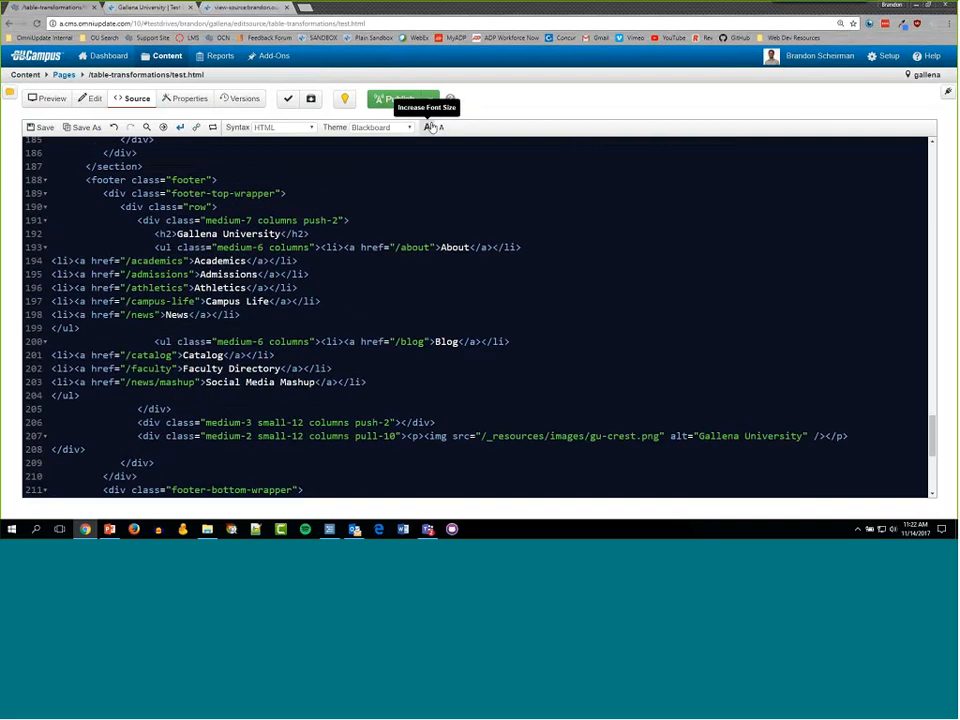
- Find the main content div holding the intro paragraph and the two-column row, and highlight the whole block
scroll(470, 360, up, 5)
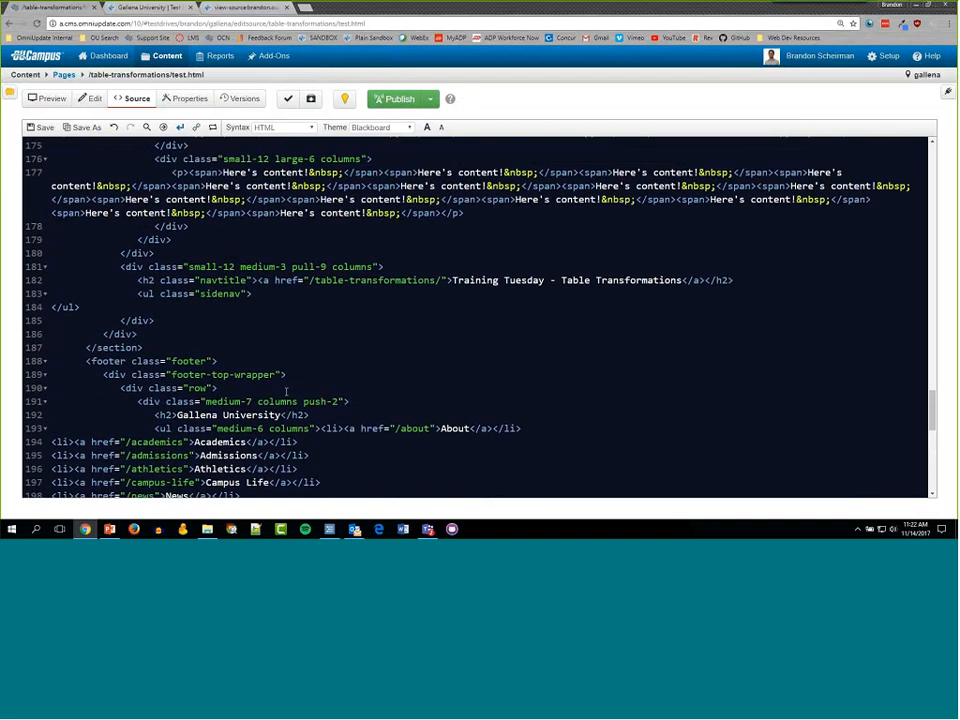
scroll(291, 381, up, 1)
click(150, 307)
scroll(116, 268, up, 1)
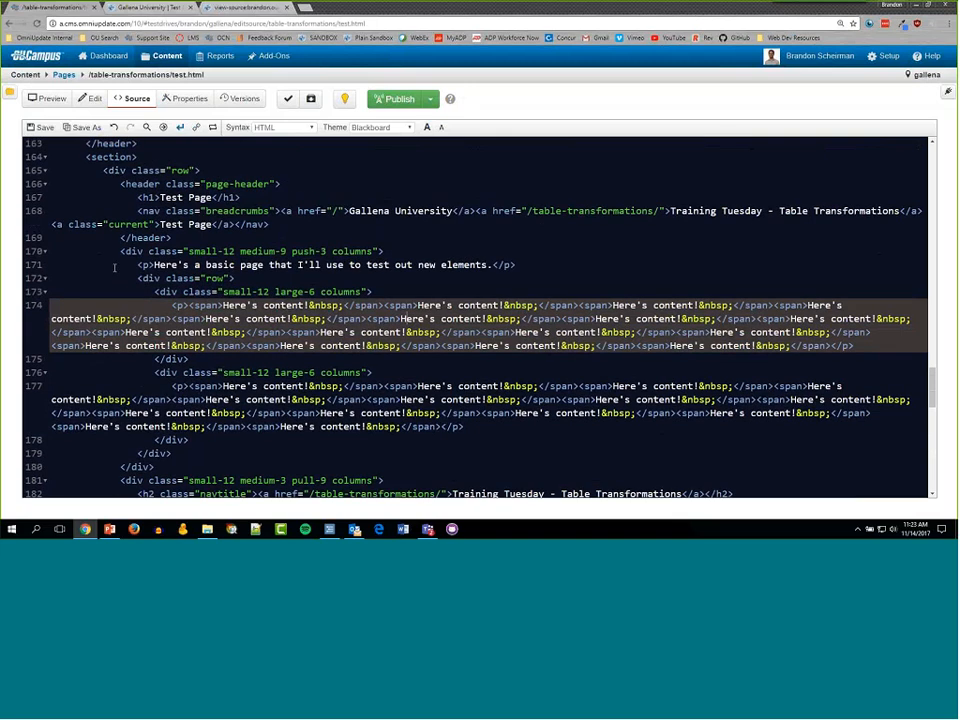
scroll(123, 287, up, 1)
scroll(110, 230, down, 2)
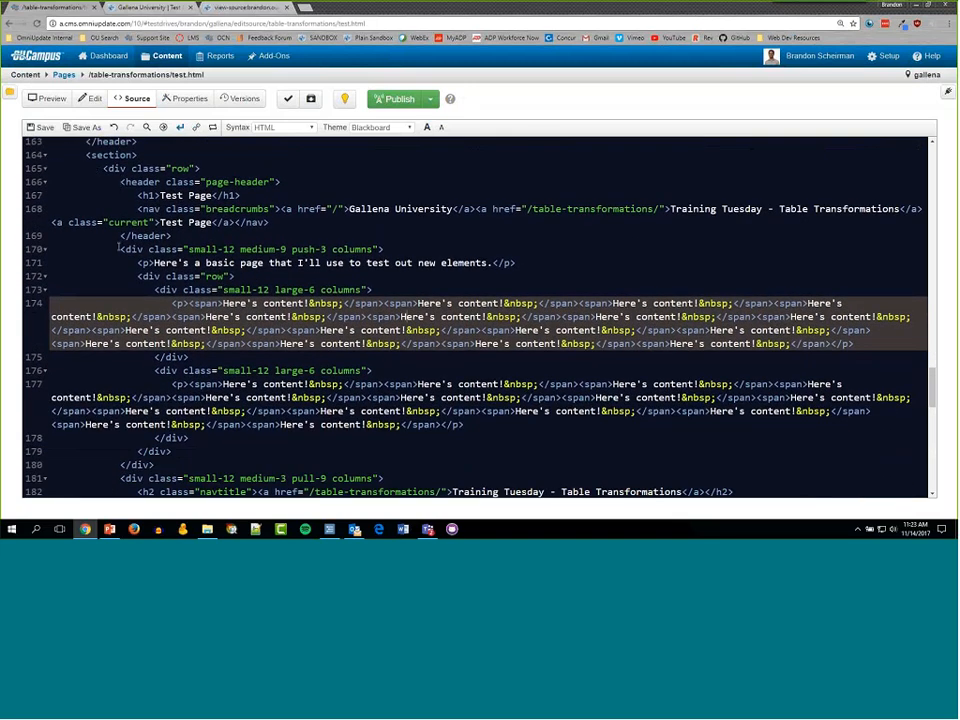
drag(120, 248, 350, 466)
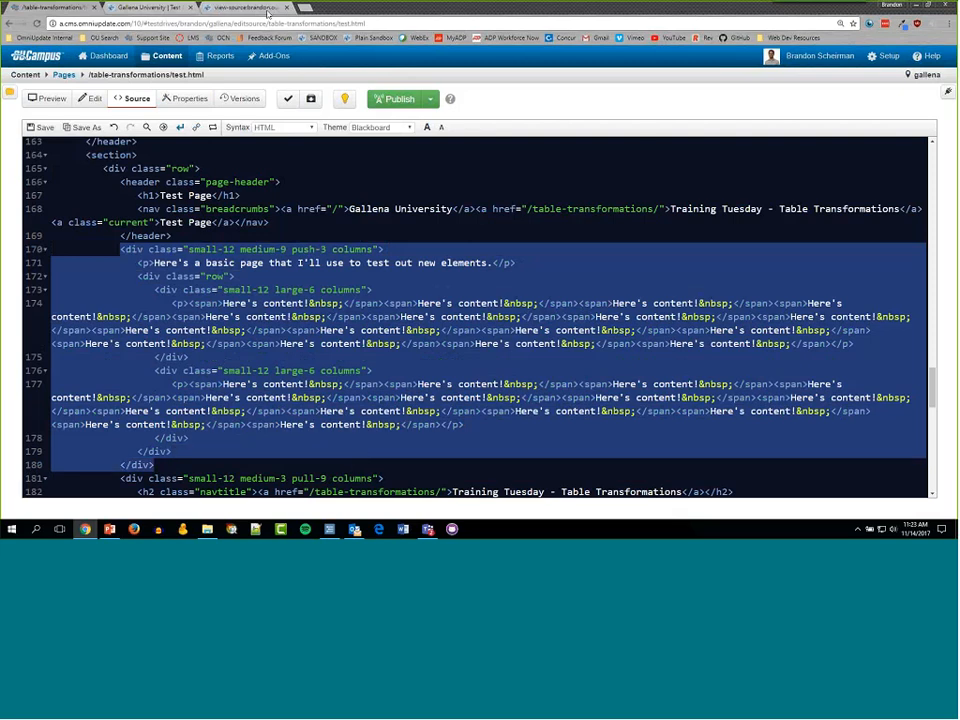
- Look through the published page's code in the view-source tab and return to the test.html editor
click(268, 13)
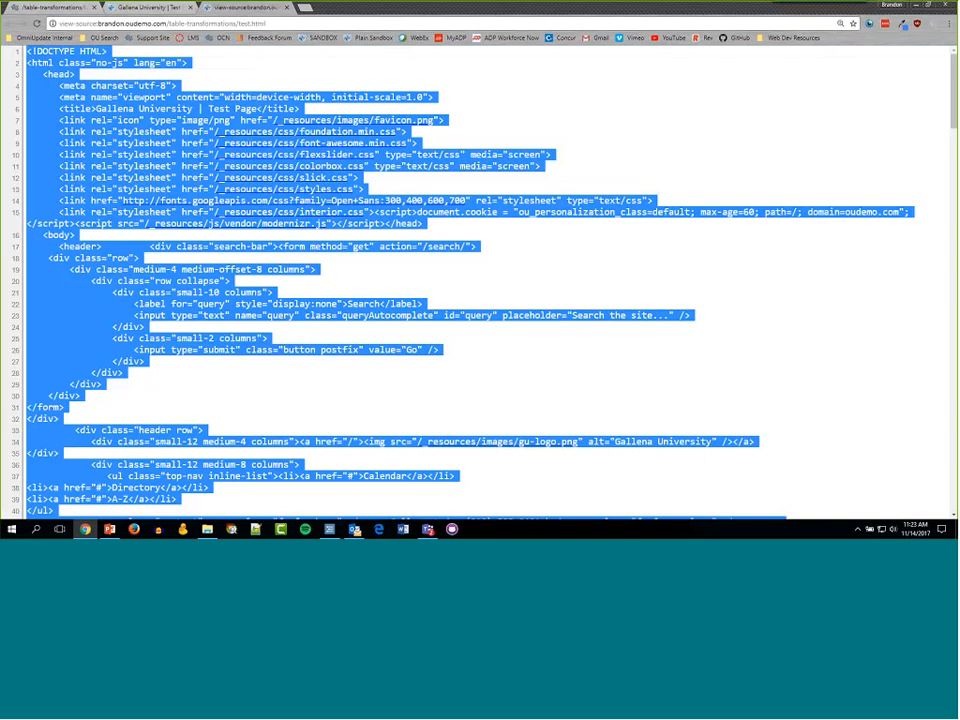
click(742, 415)
scroll(742, 415, down, 9)
scroll(742, 415, up, 4)
click(54, 12)
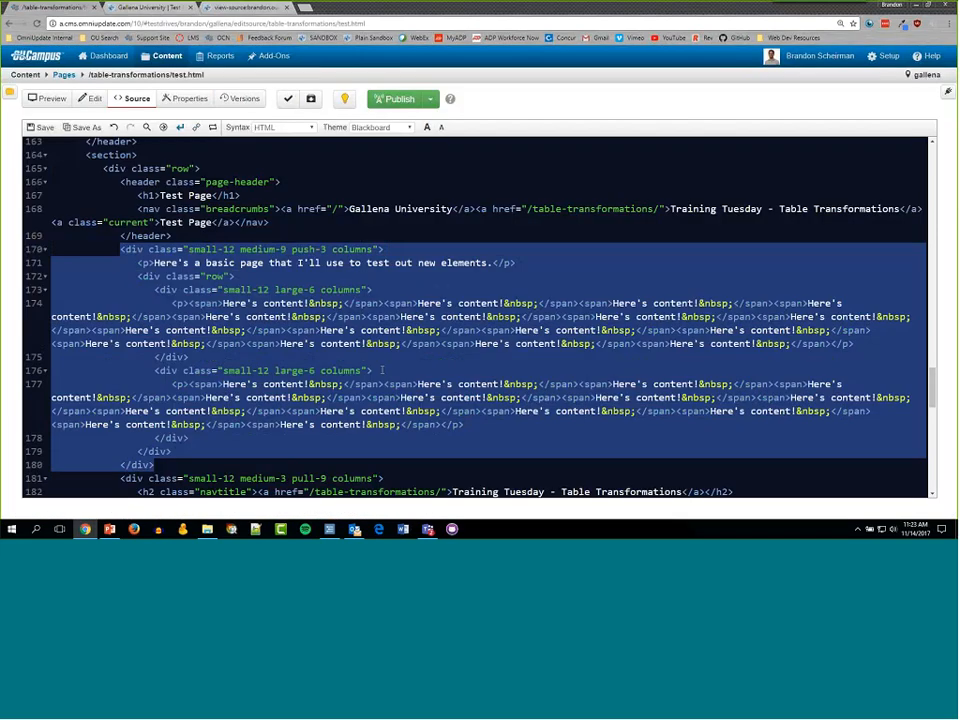
- Highlight the opening tag of each of the two column divs inside the row
click(383, 372)
drag(155, 290, 389, 291)
drag(372, 371, 155, 371)
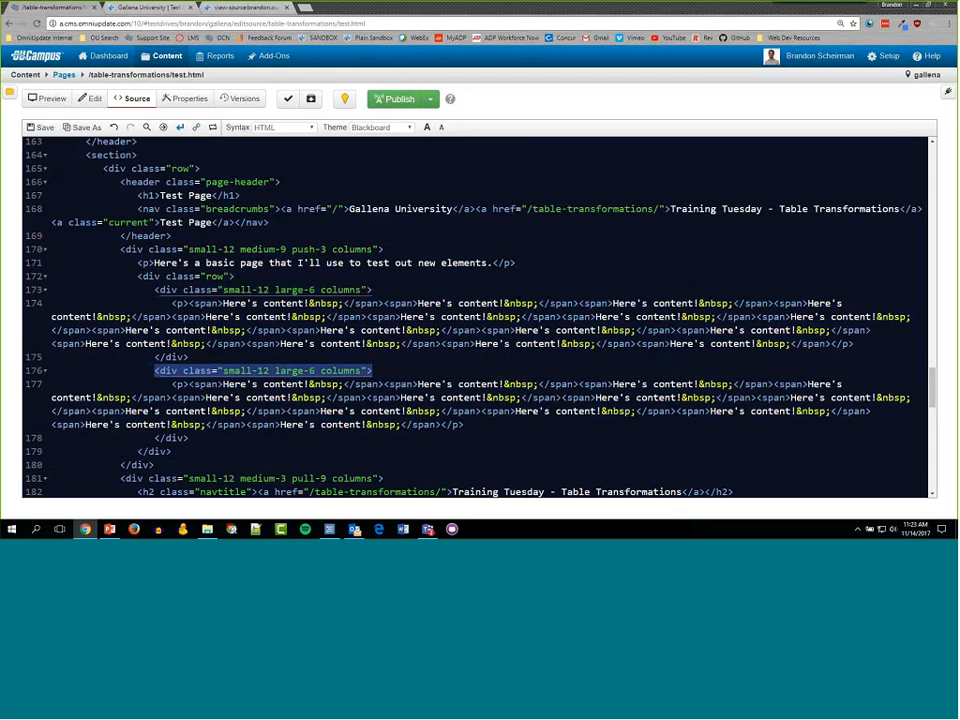
- Try to replace both column divs in the row with a newly typed div, and undo the edit
drag(155, 290, 232, 434)
key(BackSpace)
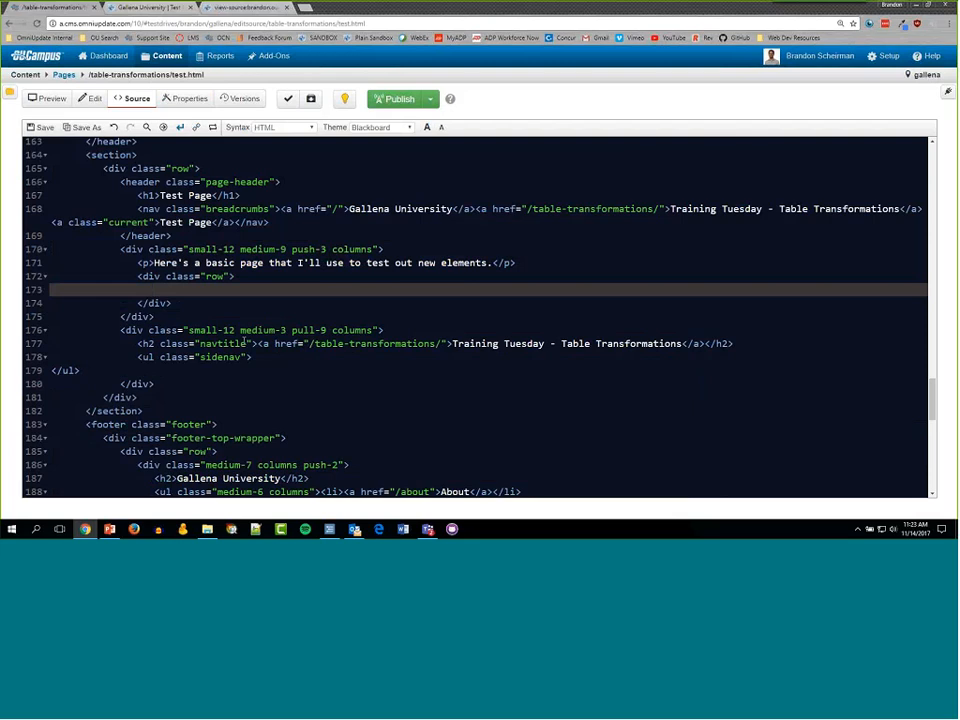
text(<)
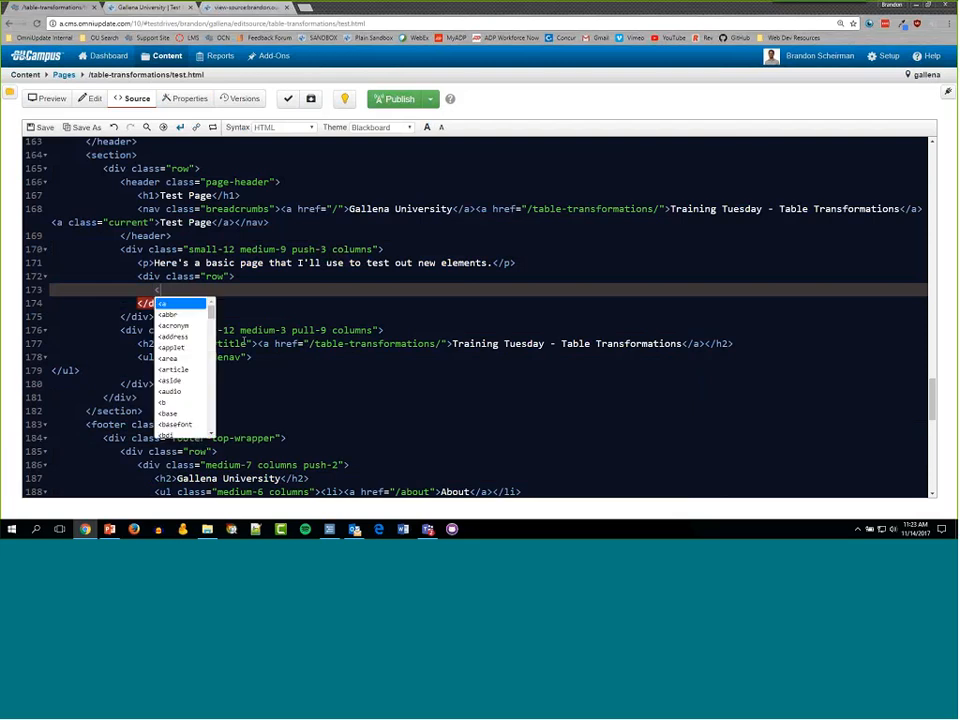
text(div class)
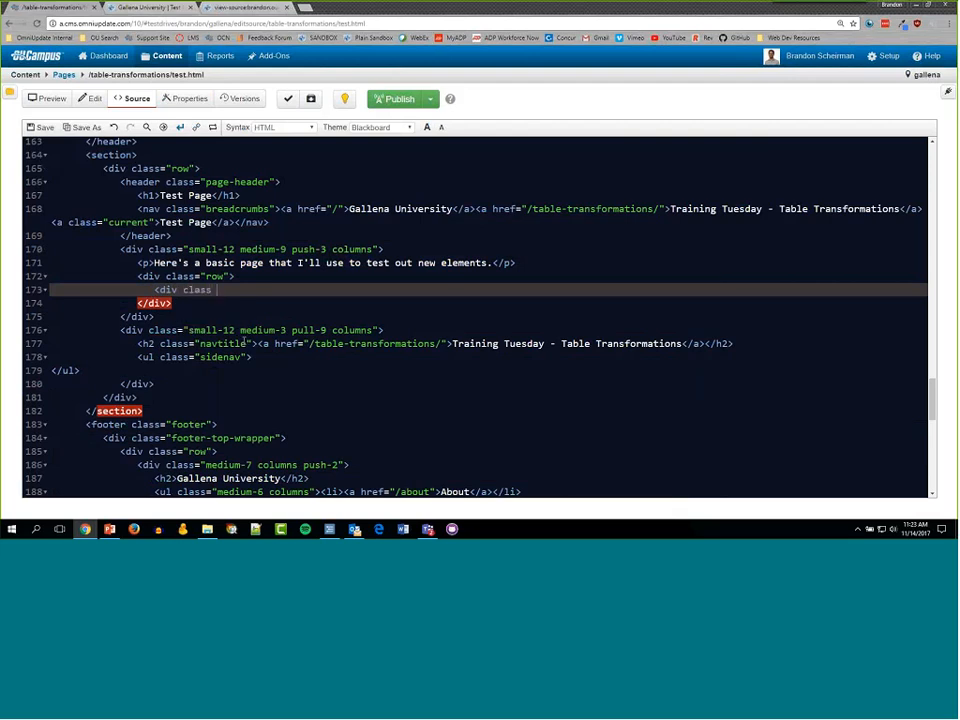
key(BackSpace)
text(=)
key(ctrl+z)
key(ctrl+z)
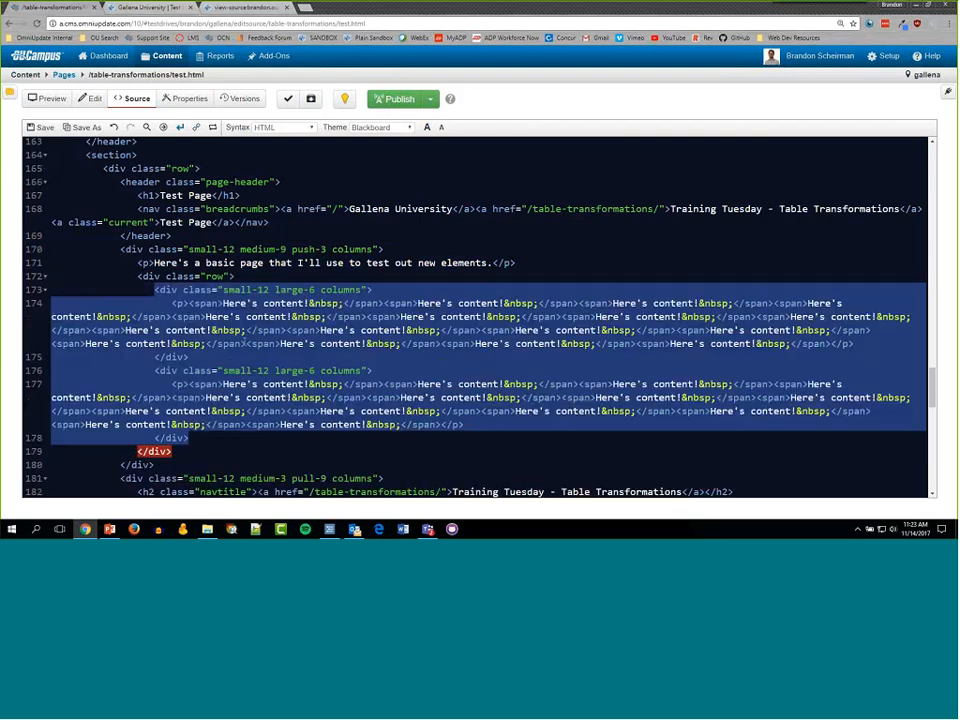
- Set the grid class of both column divs in the row to large-4
click(275, 315)
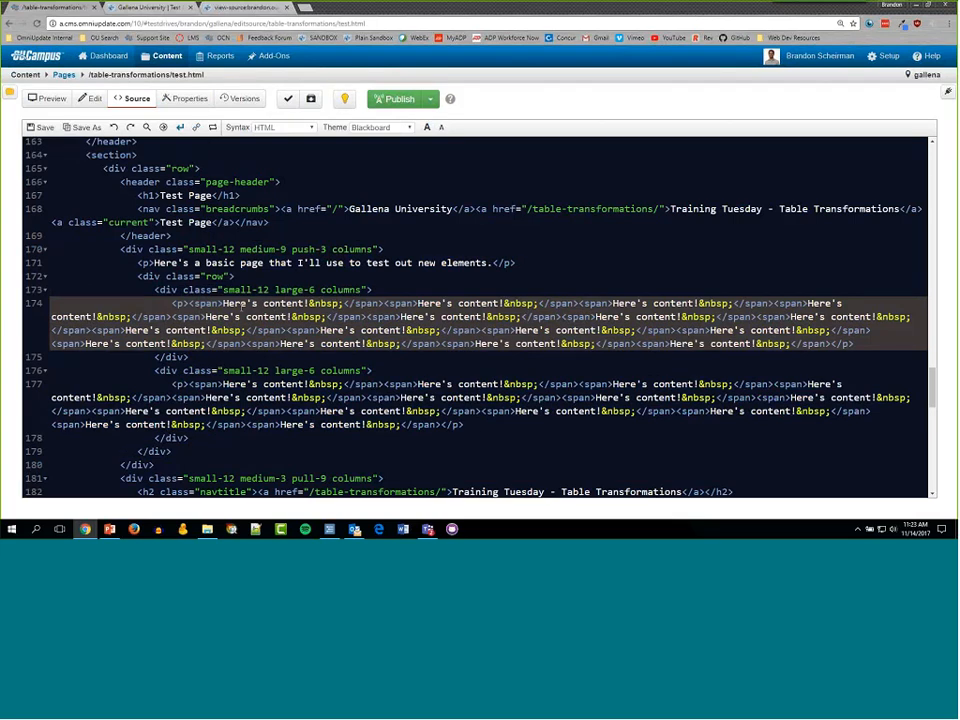
drag(222, 290, 296, 290)
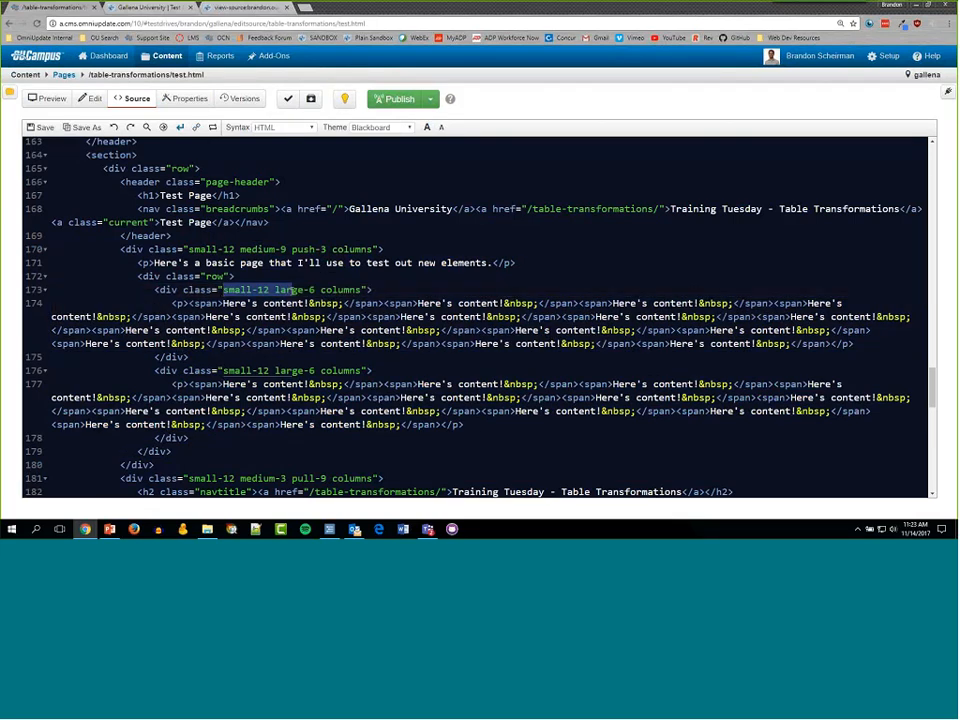
click(299, 290)
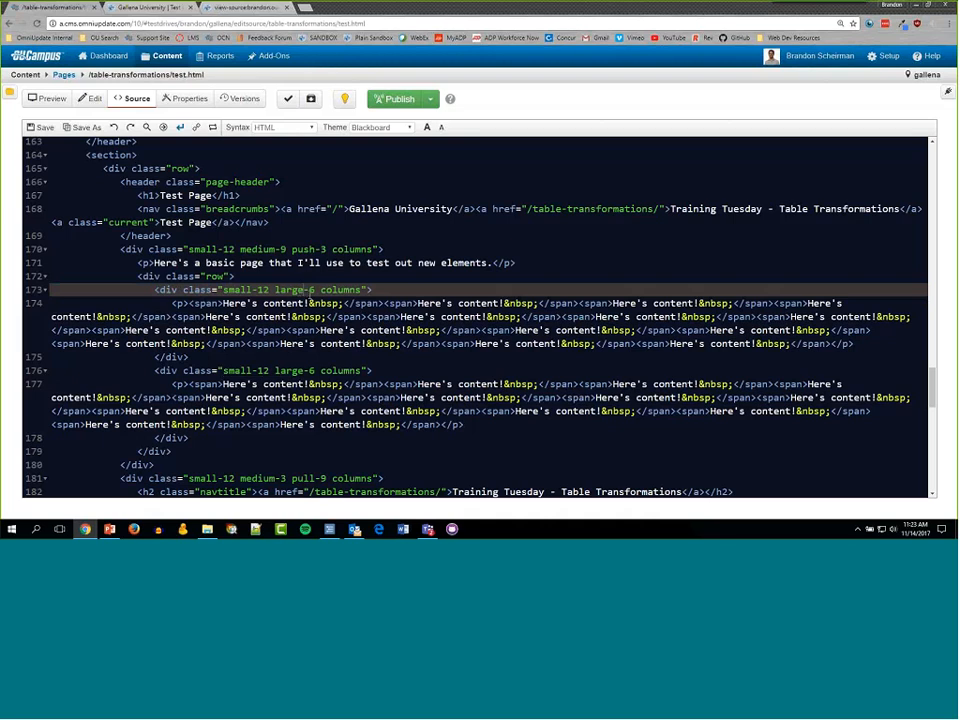
double_click(311, 290)
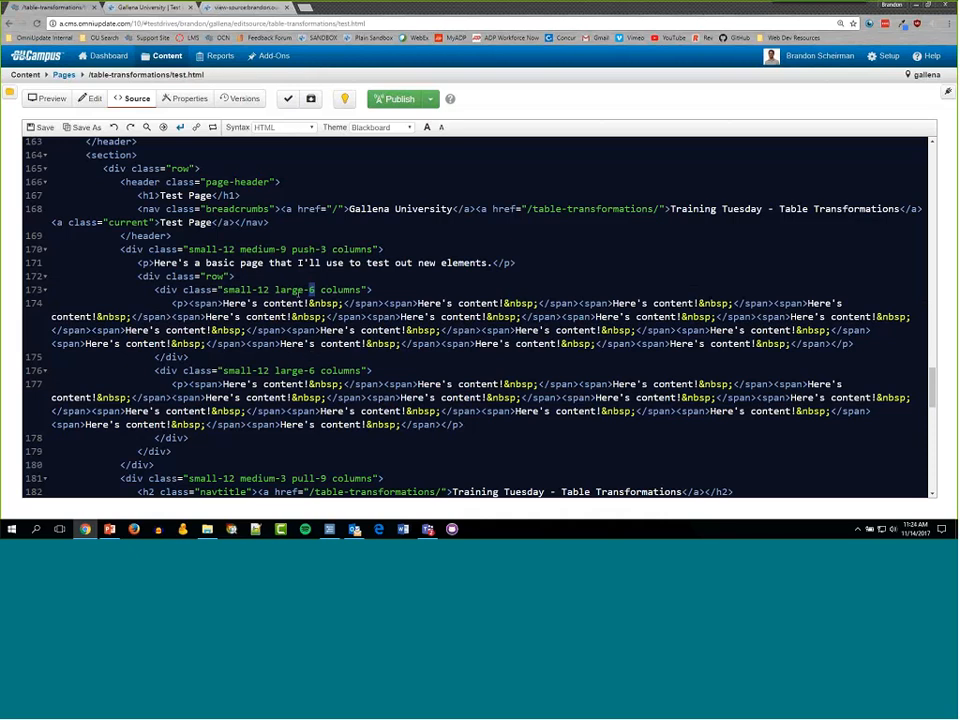
click(275, 290)
click(315, 290)
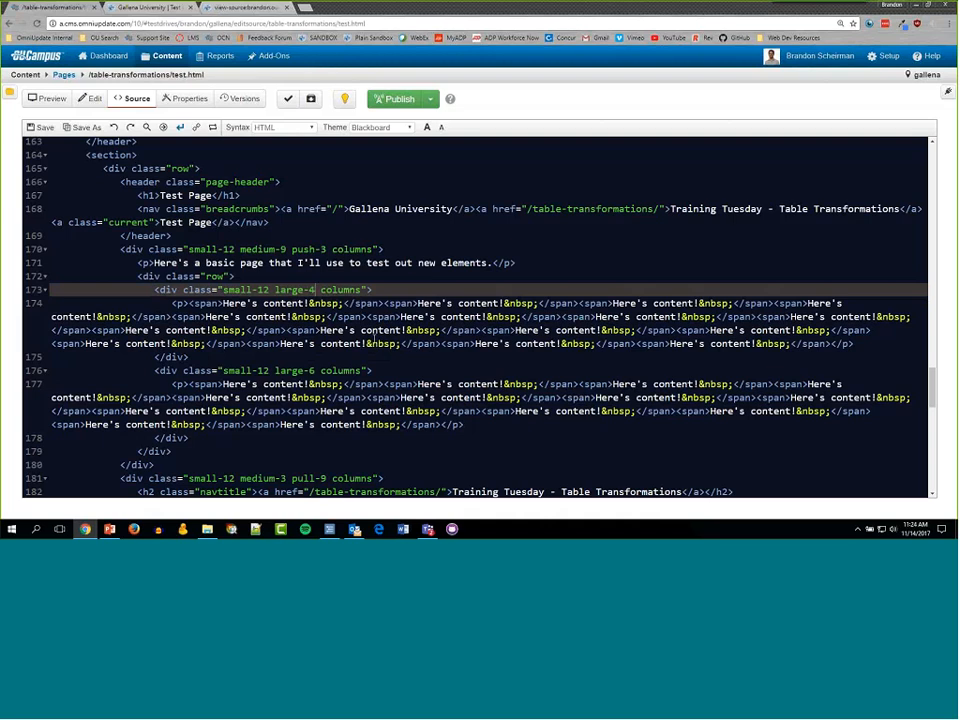
click(318, 371)
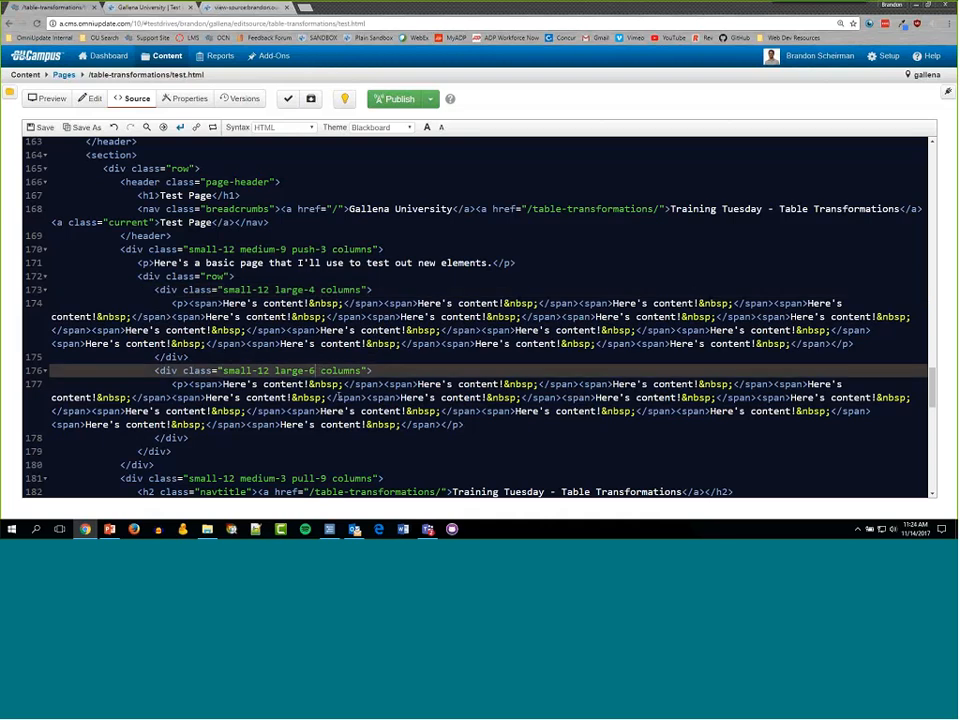
key(BackSpace)
text(4)
- Duplicate the second column div directly below itself as a third "small-12 large-4 columns" div
drag(154, 371, 190, 438)
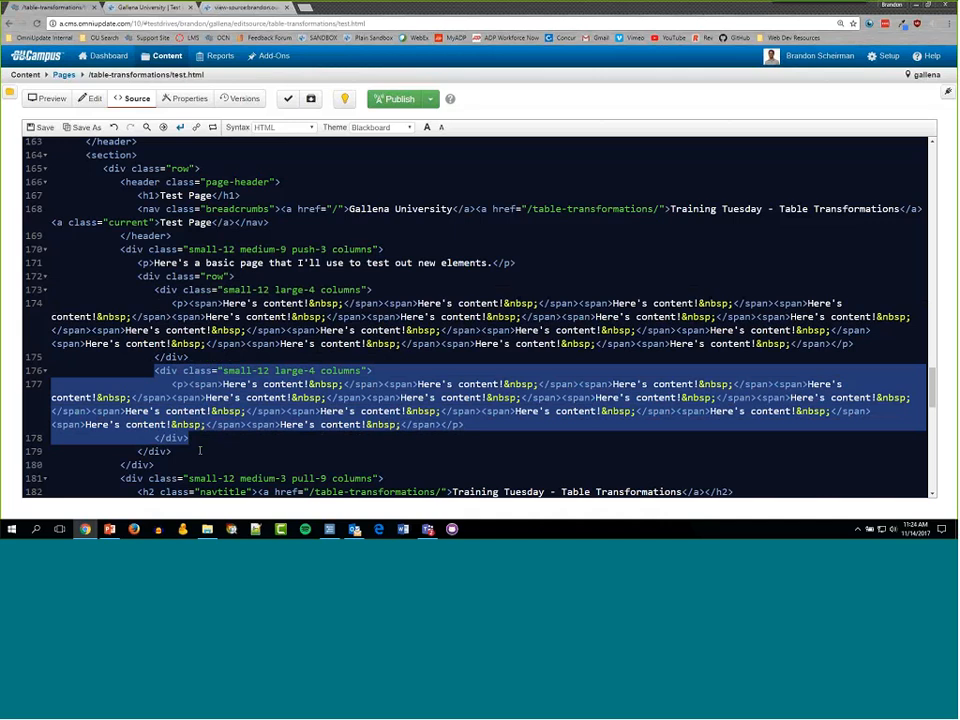
click(205, 440)
key(Return)
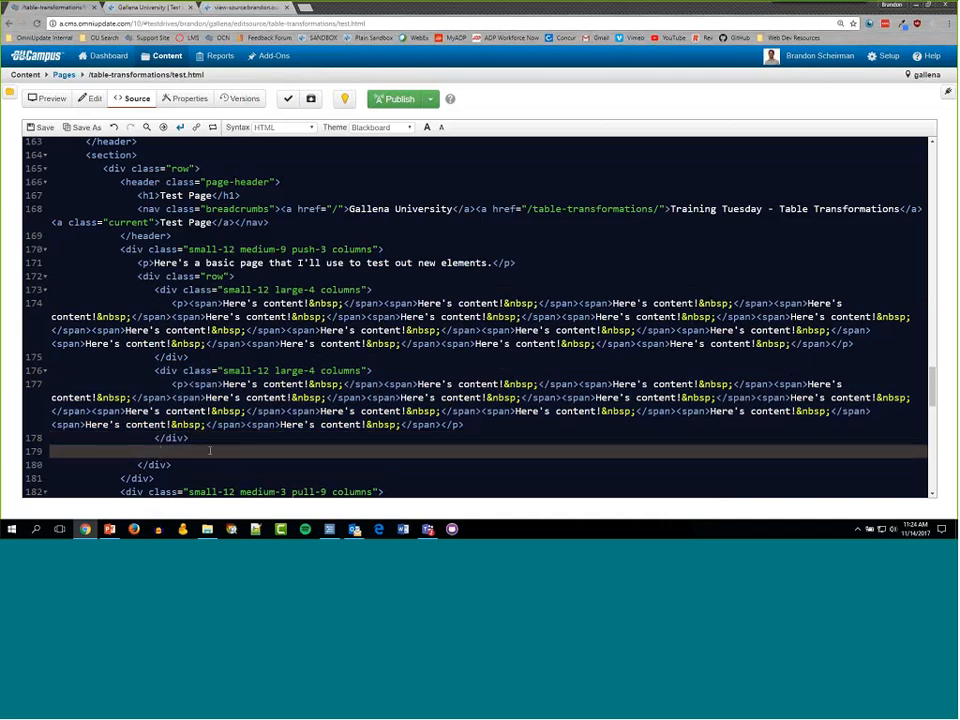
text(<div class="small-12 large-4 columns"> 							<p><span>Here's content!&nbsp;</span><span>Here's content!&nbsp;</span><span>Here's content!&nbsp;</span><span>Here's content!&nbsp;</span><span>Here's content!&nbsp;</span><span>Here's content!&nbsp;</span><span>Here's content!&nbsp;</span><span>Here's content!&nbsp;</span><span>Here's content!&nbsp;</span><span>Here's content!&nbsp;</span><span>Here's content!&nbsp;</span><span>Here's content!&nbsp;</span><span>Here's content!&nbsp;</span><span>Here's content!&nbsp;</span></p> 						</div>)
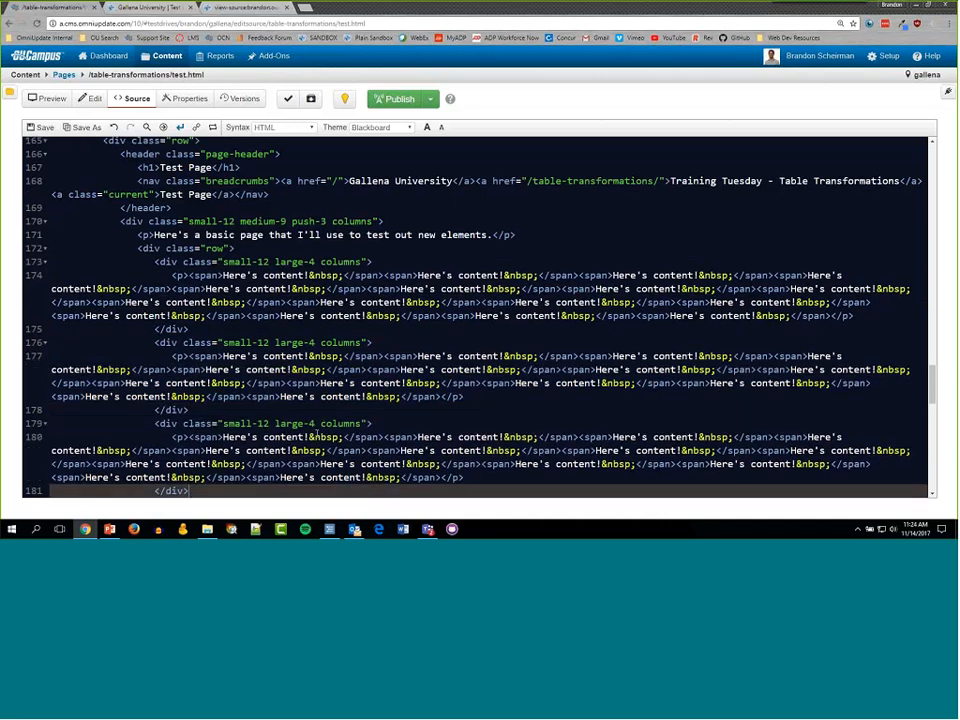
- Review the three large-4 column divs inside the row, highlighting the third div's paragraph and the block of all three divs
scroll(460, 435, down, 3)
drag(466, 379, 52, 337)
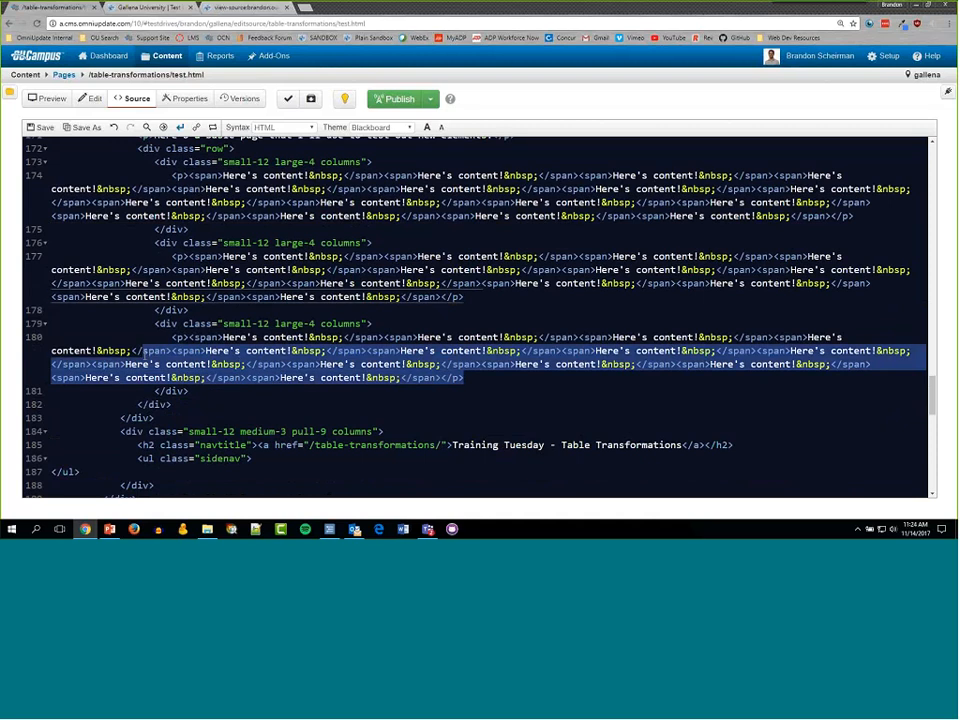
click(428, 384)
scroll(307, 396, up, 3)
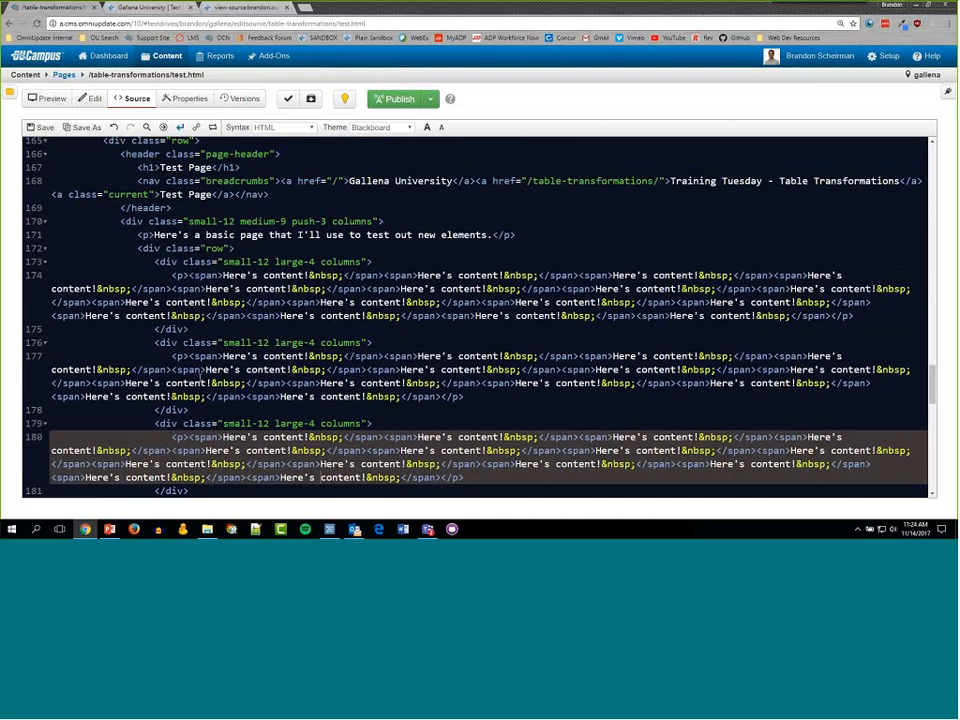
click(258, 370)
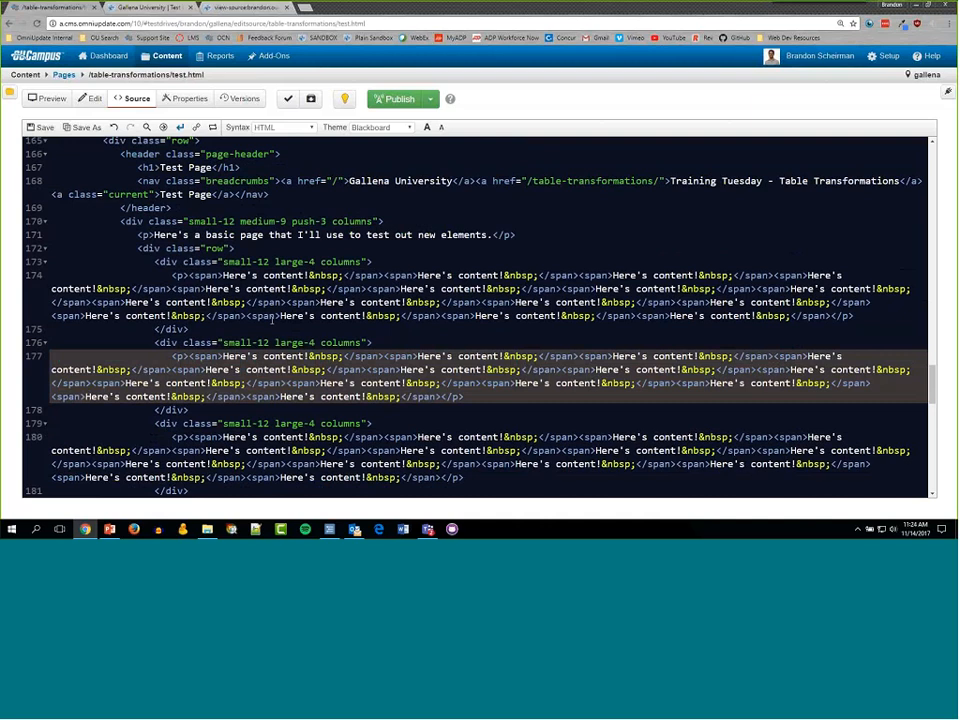
scroll(251, 376, up, 2)
scroll(251, 376, down, 3)
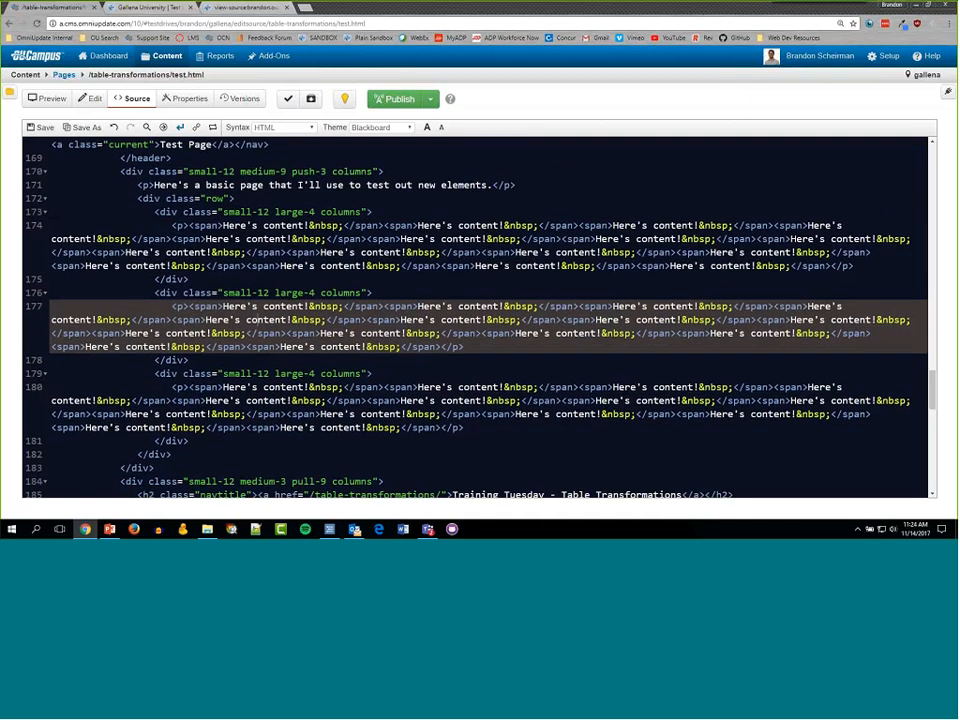
drag(155, 212, 465, 428)
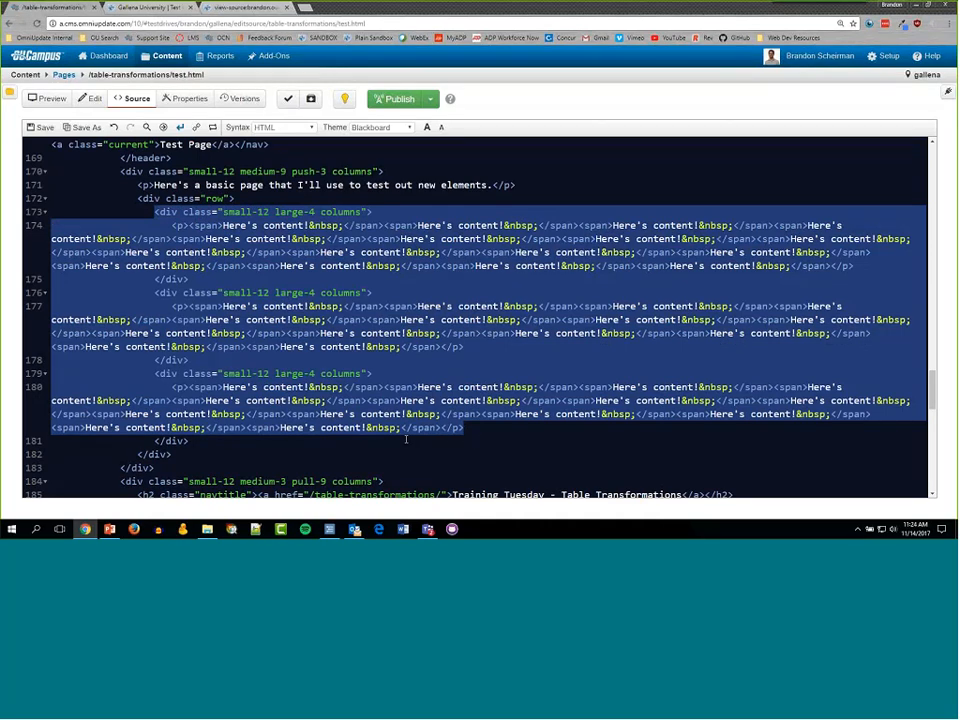
- Save the source of test.html and check the three-column layout in the page preview
click(45, 128)
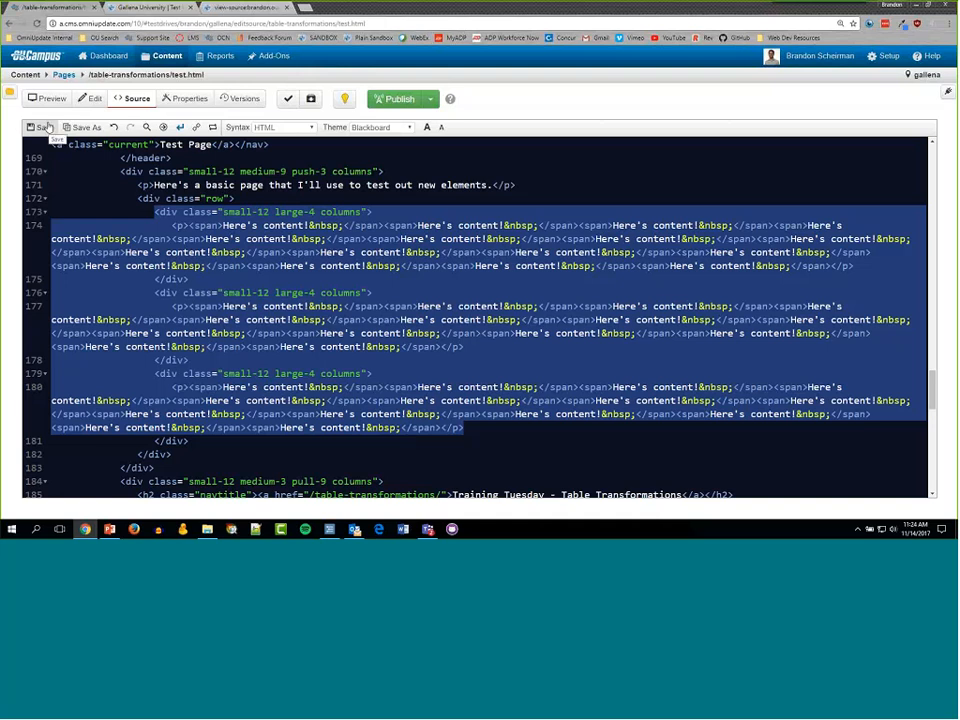
click(47, 127)
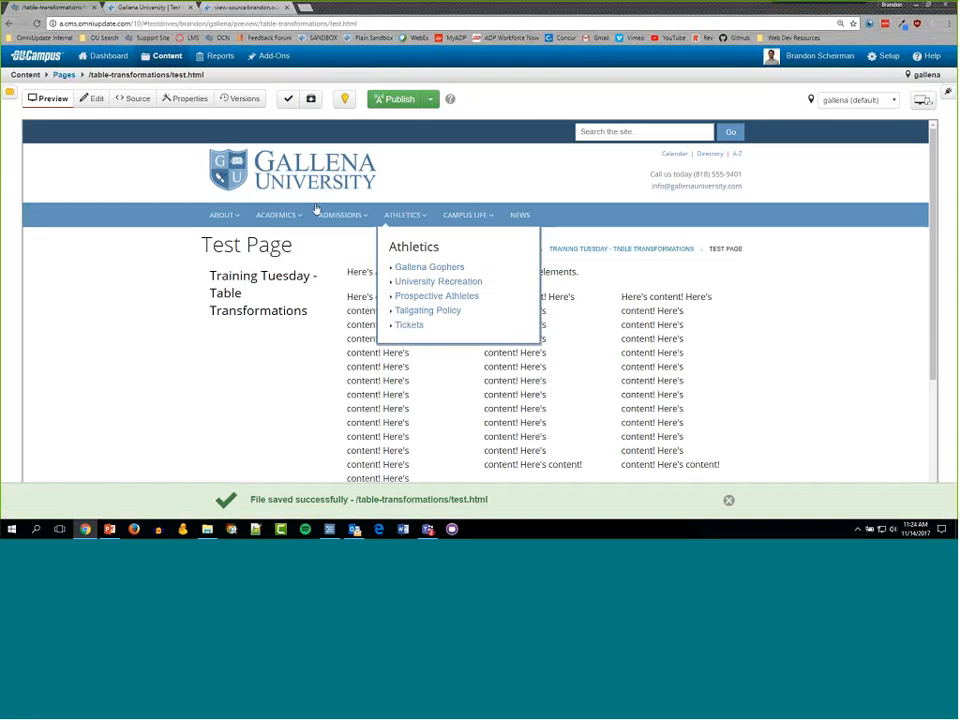
mouse_move(276, 214)
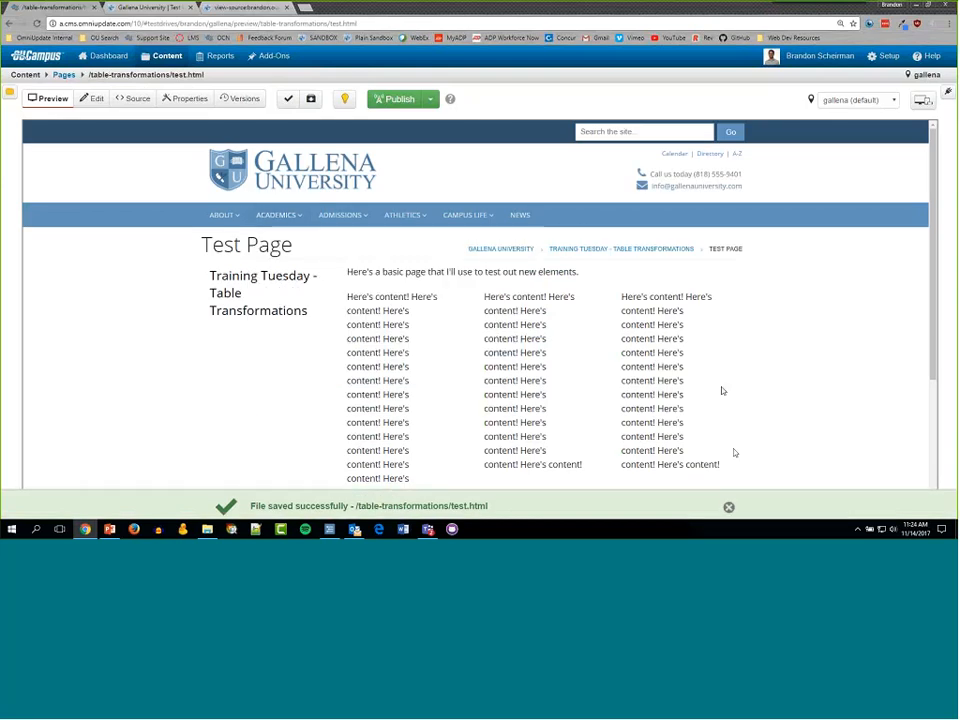
scroll(513, 308, down, 2)
scroll(513, 308, down, 1)
scroll(400, 250, up, 1)
drag(347, 197, 728, 368)
click(454, 379)
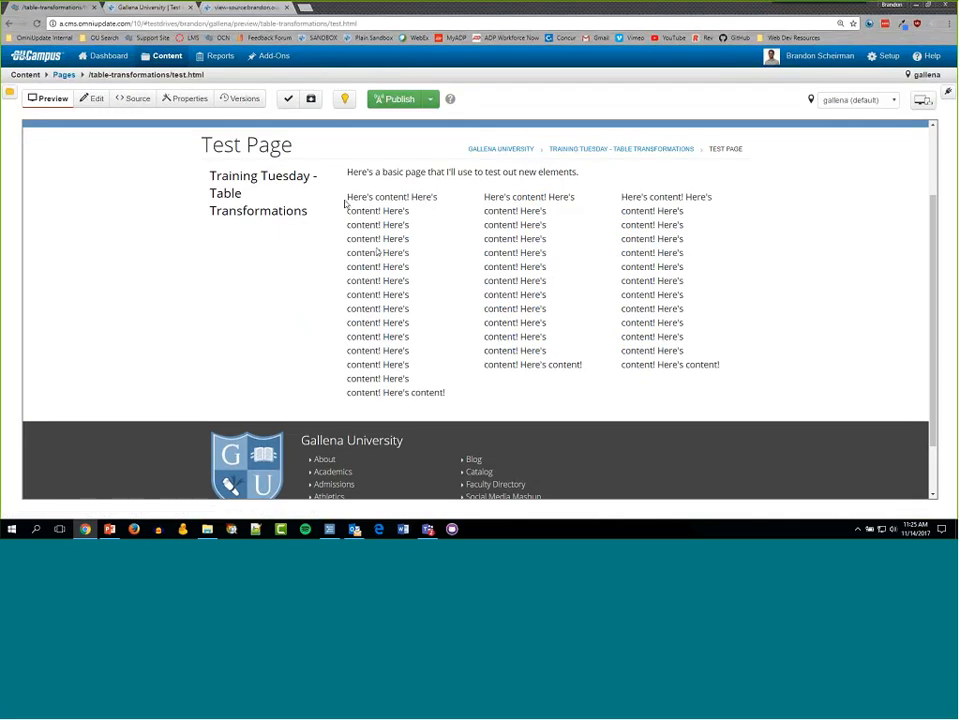
- Highlight the text of the first, second and third columns in turn on the previewed page, ending with the first again
drag(347, 197, 450, 394)
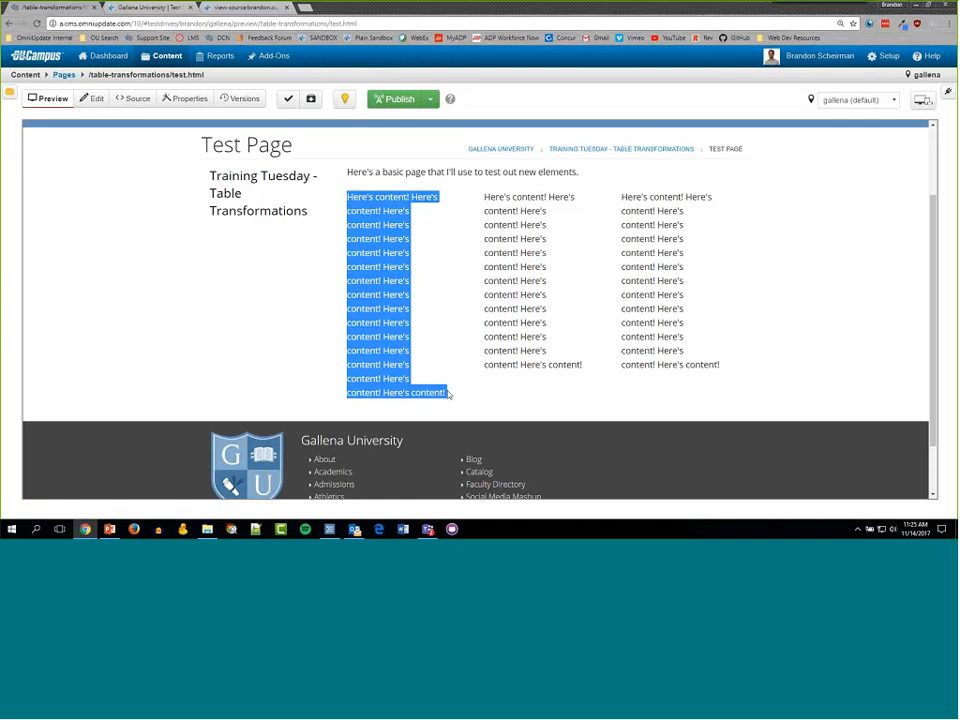
click(496, 240)
drag(496, 240, 579, 366)
click(595, 385)
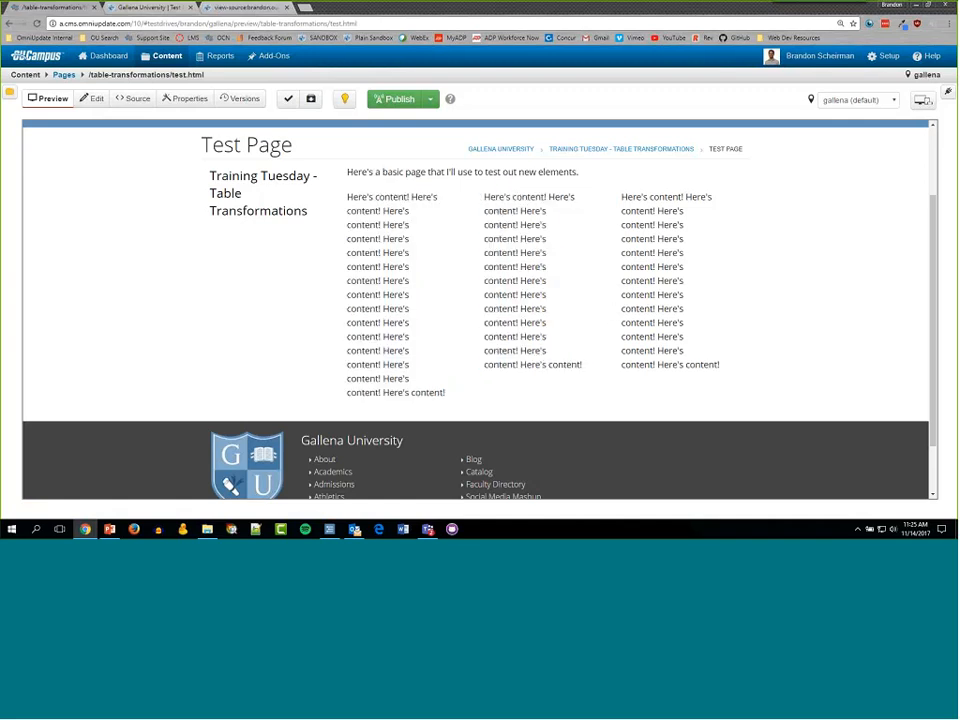
drag(621, 197, 721, 373)
click(711, 382)
drag(340, 196, 441, 393)
click(461, 408)
- Open the source code of two-columns.html from the site's _resources/snippets/generic folder
click(63, 75)
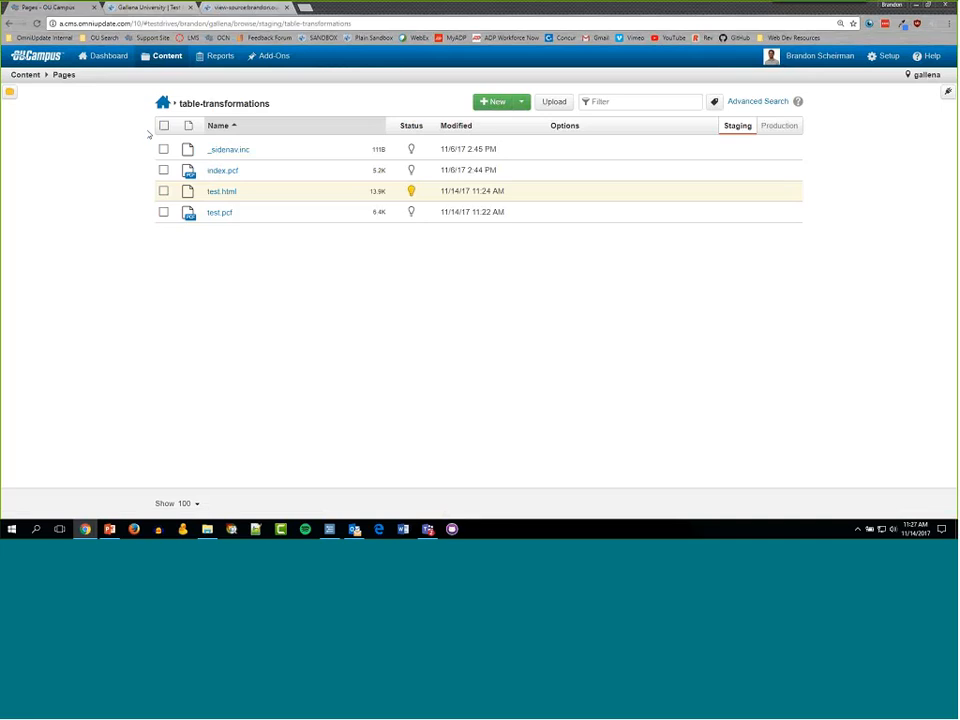
click(162, 103)
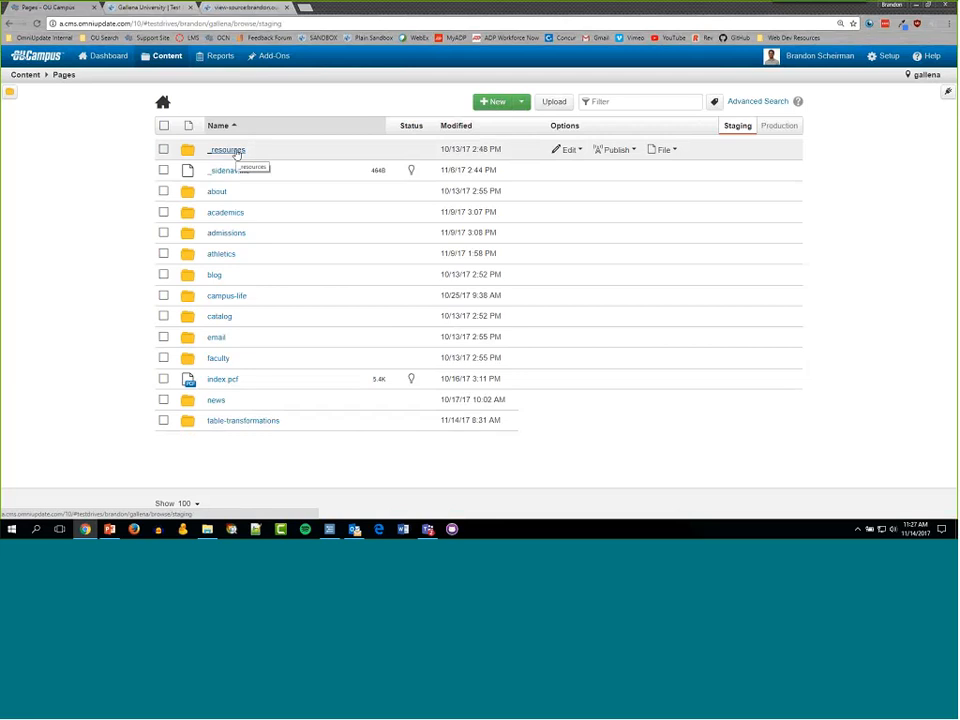
click(237, 152)
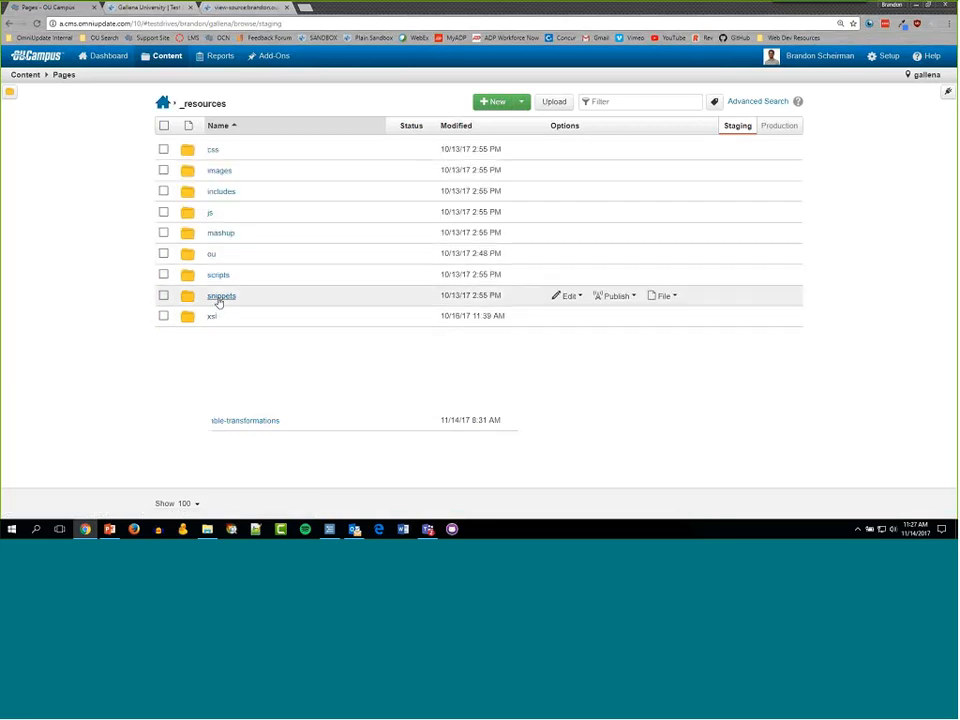
click(225, 300)
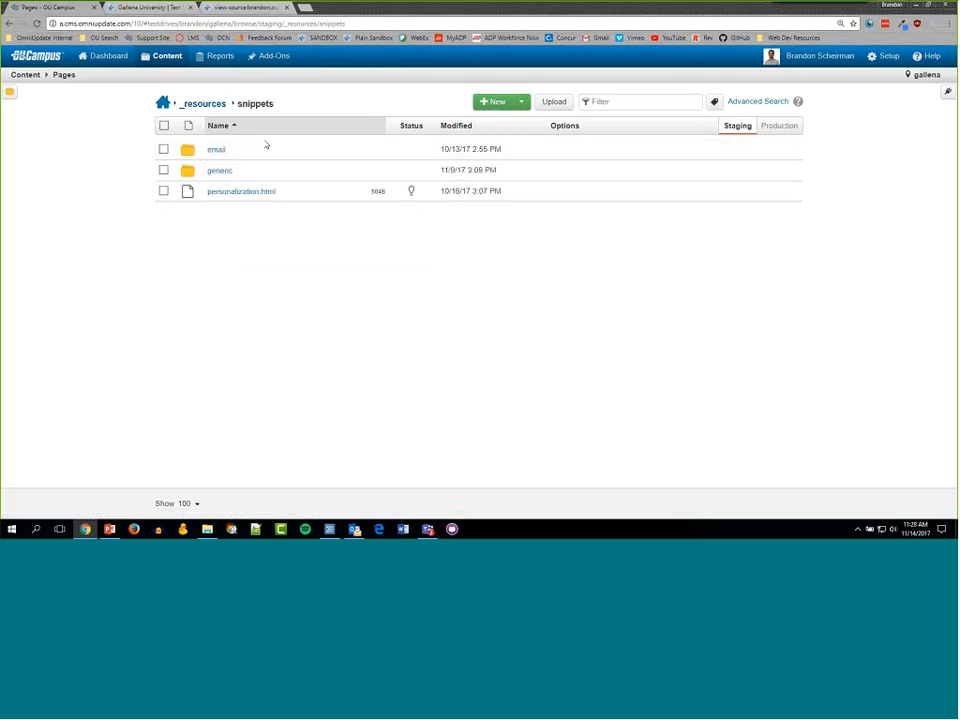
click(234, 172)
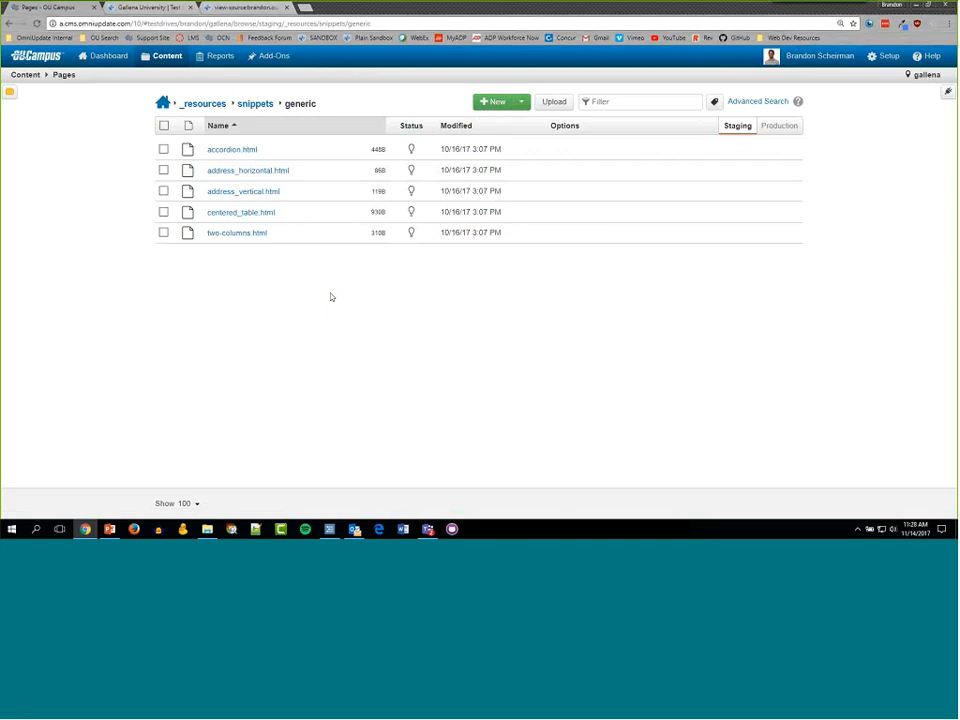
click(237, 233)
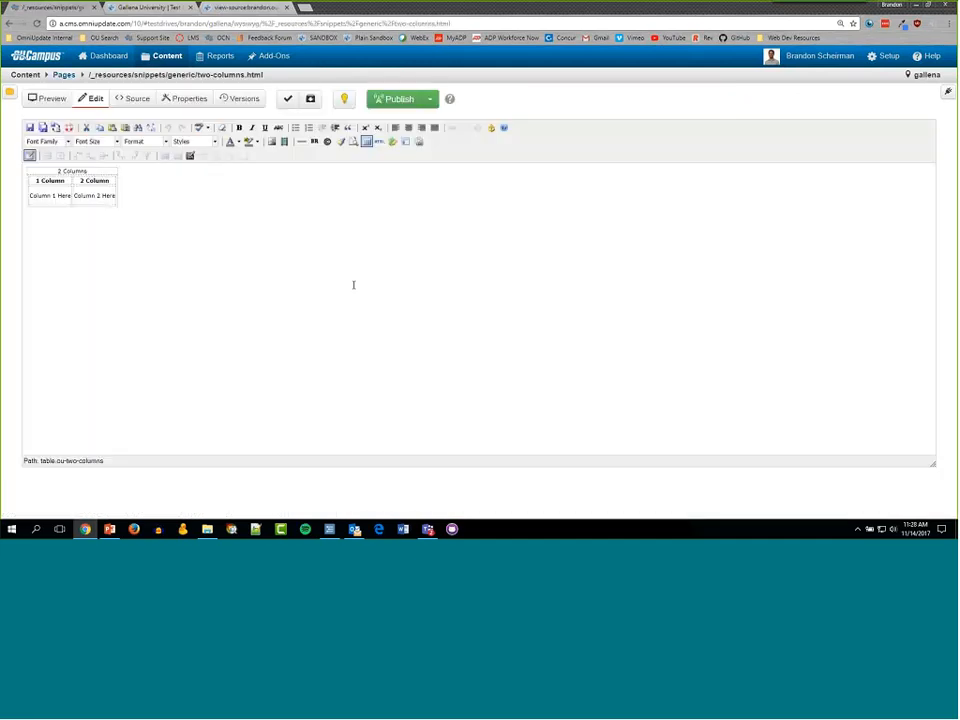
click(128, 99)
mouse_move(205, 80)
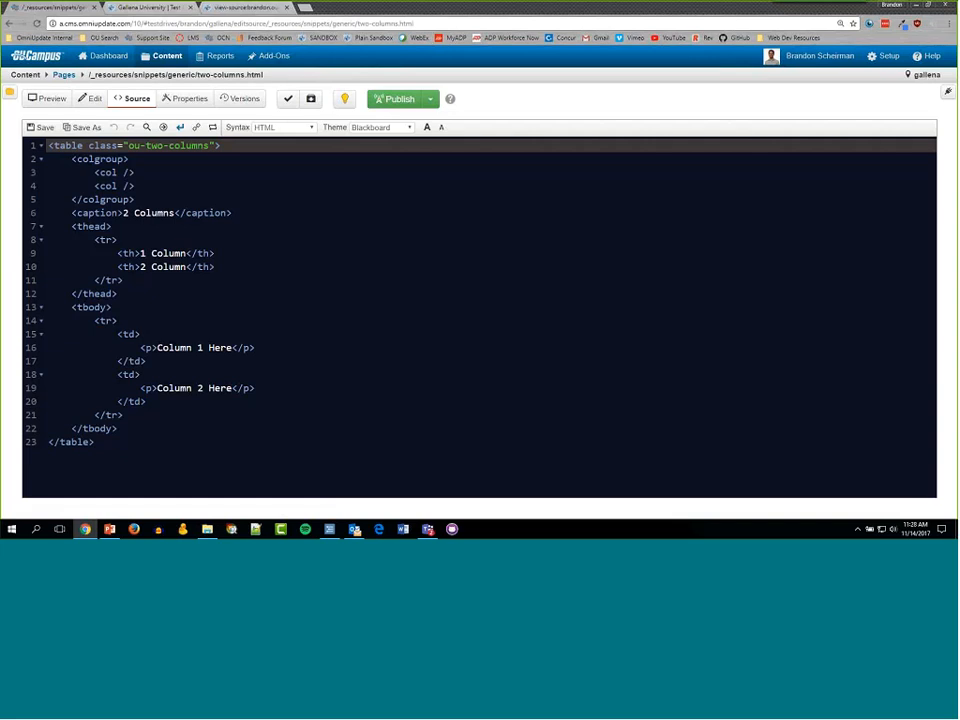
- Examine the snippet's table code, highlighting the whole table, its ou-two-columns opening tag, the inner markup and each header cell
drag(48, 145, 96, 443)
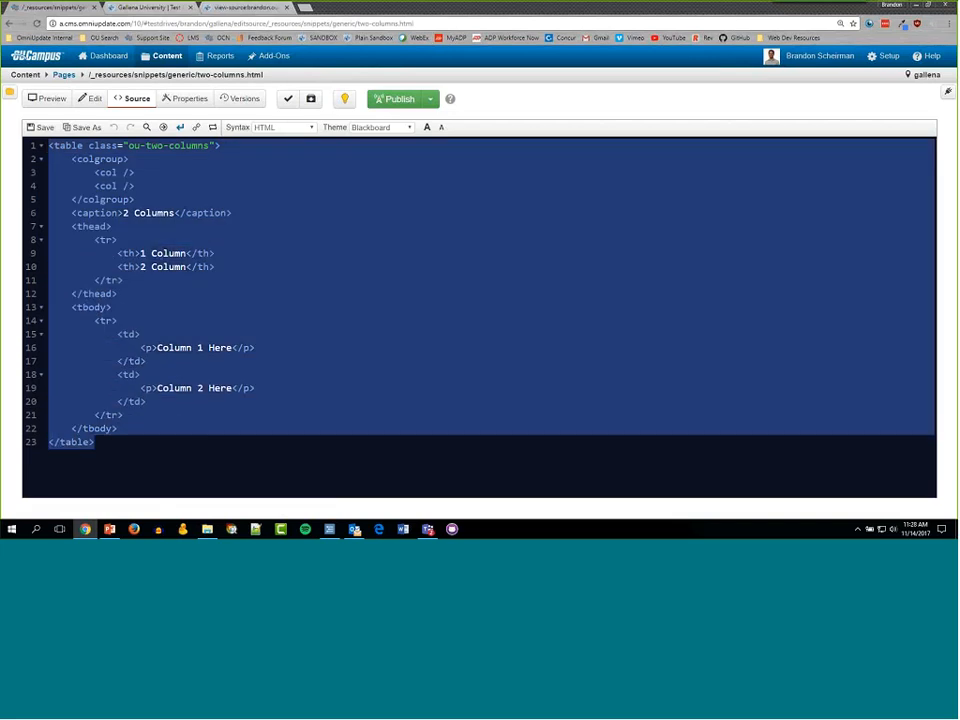
click(225, 416)
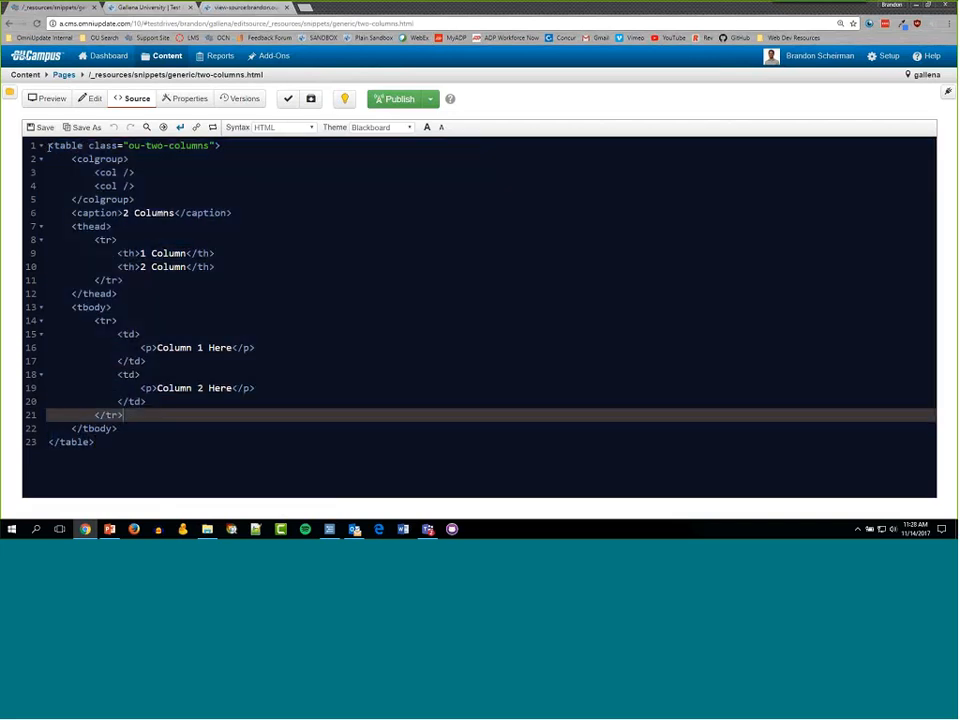
drag(49, 146, 220, 147)
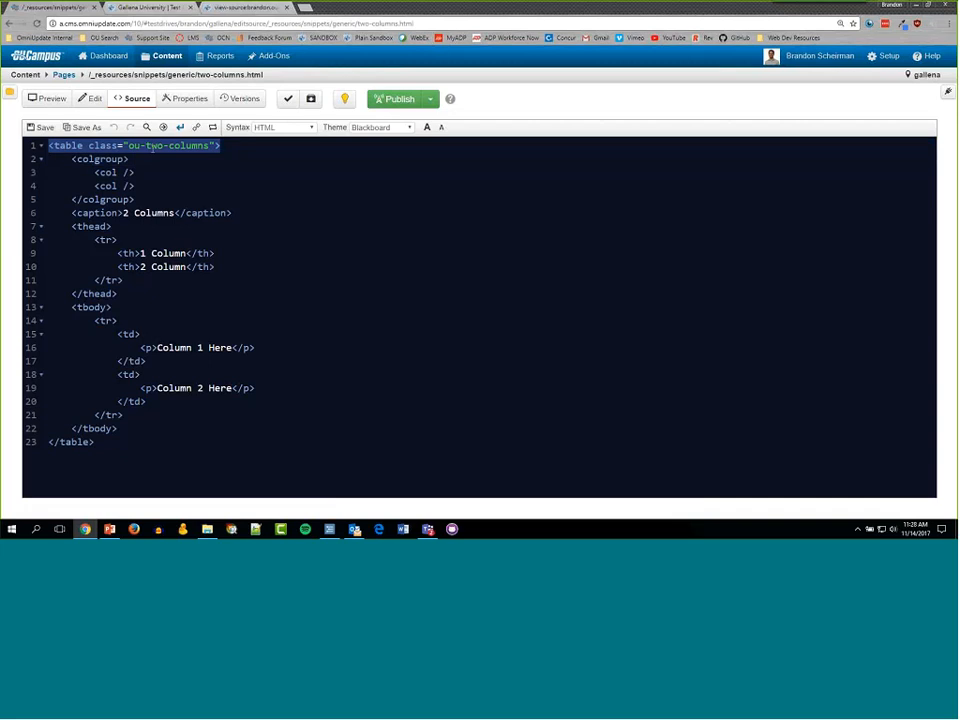
click(156, 158)
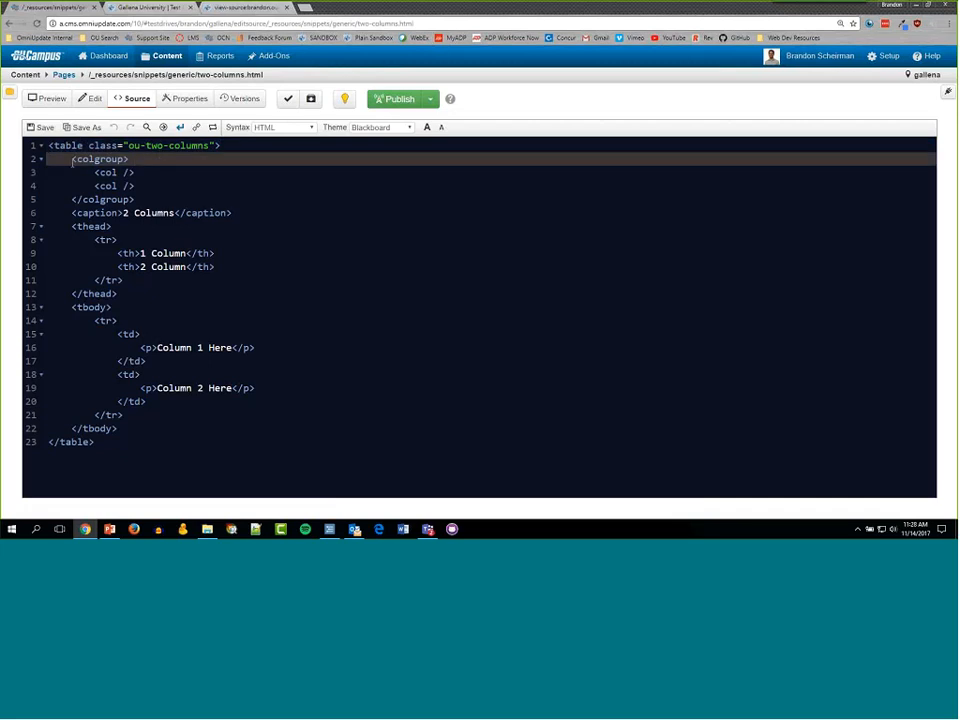
drag(72, 161, 186, 426)
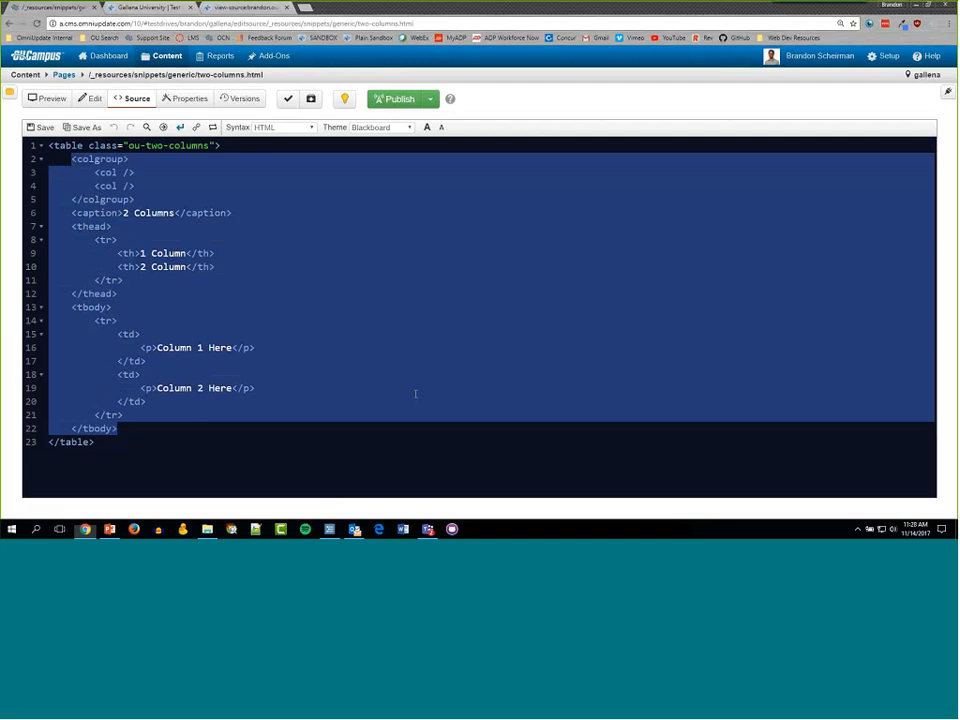
click(270, 360)
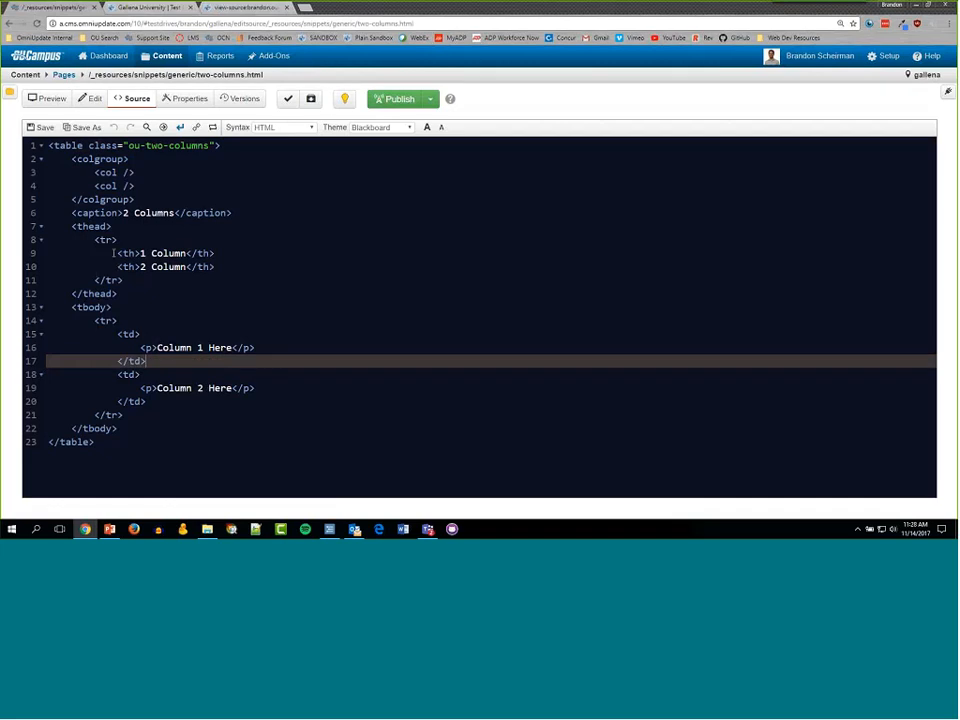
drag(113, 253, 216, 253)
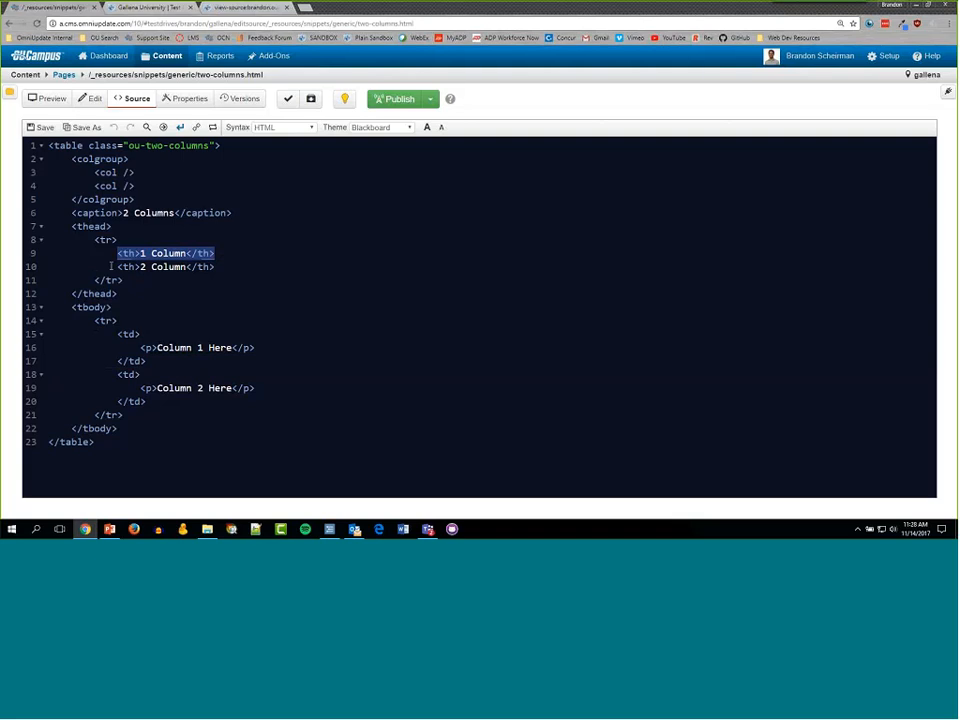
drag(114, 266, 249, 271)
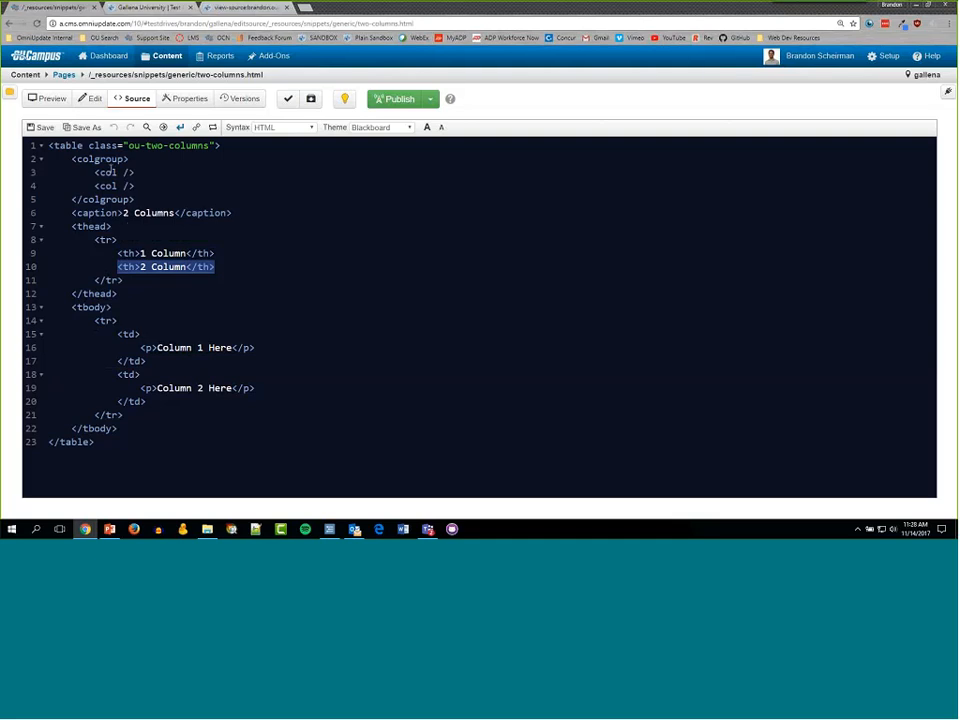
- Return to the generic snippets folder and copy two-columns.html into that same folder
click(64, 76)
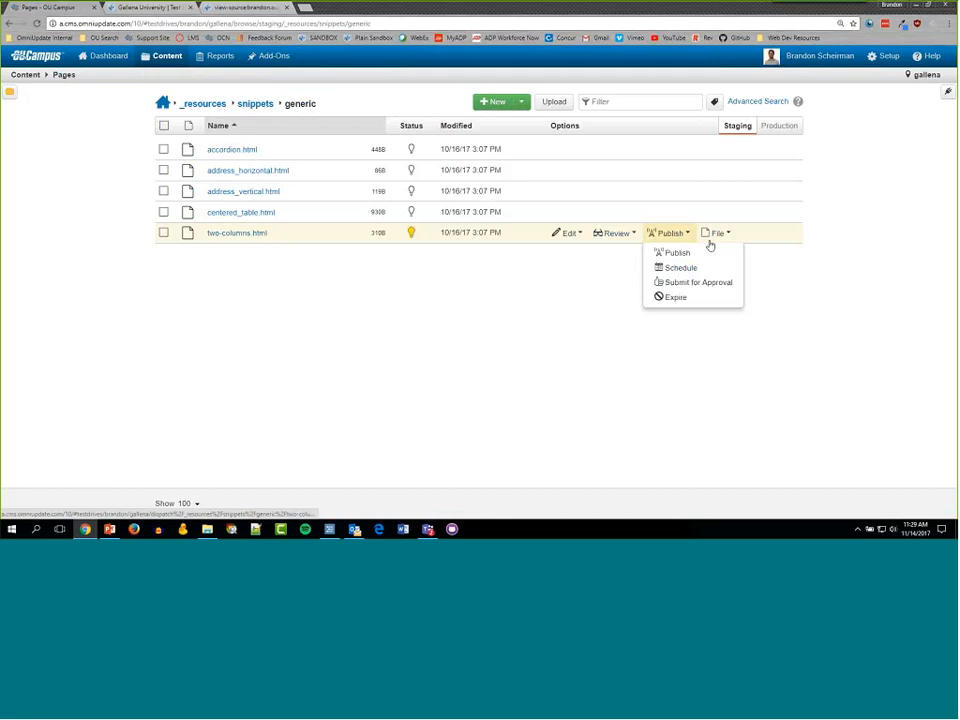
mouse_move(716, 240)
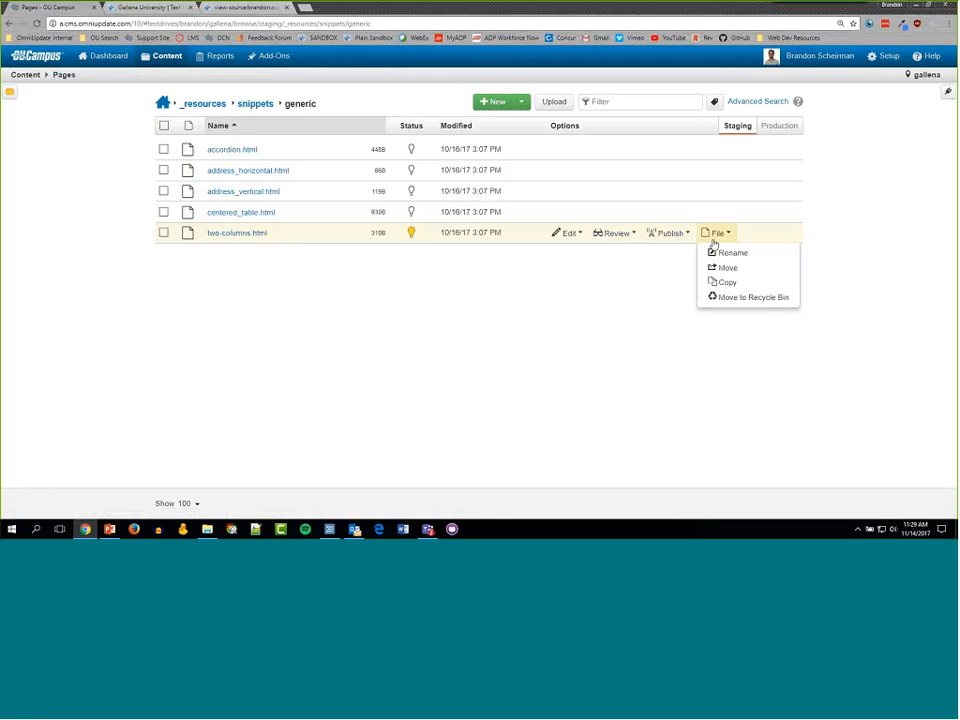
click(739, 284)
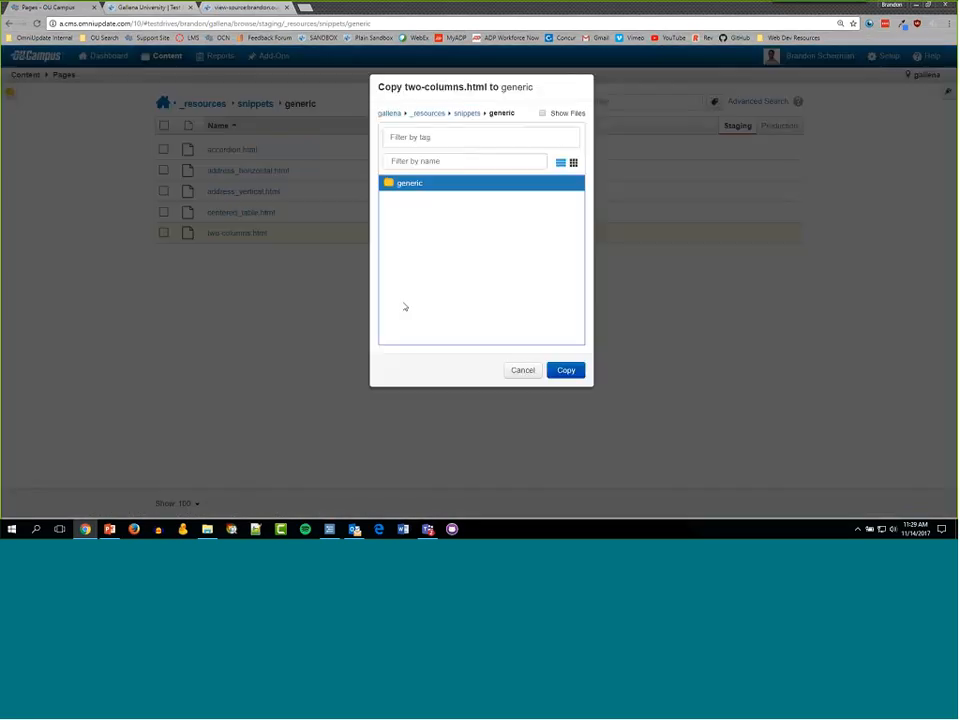
click(566, 370)
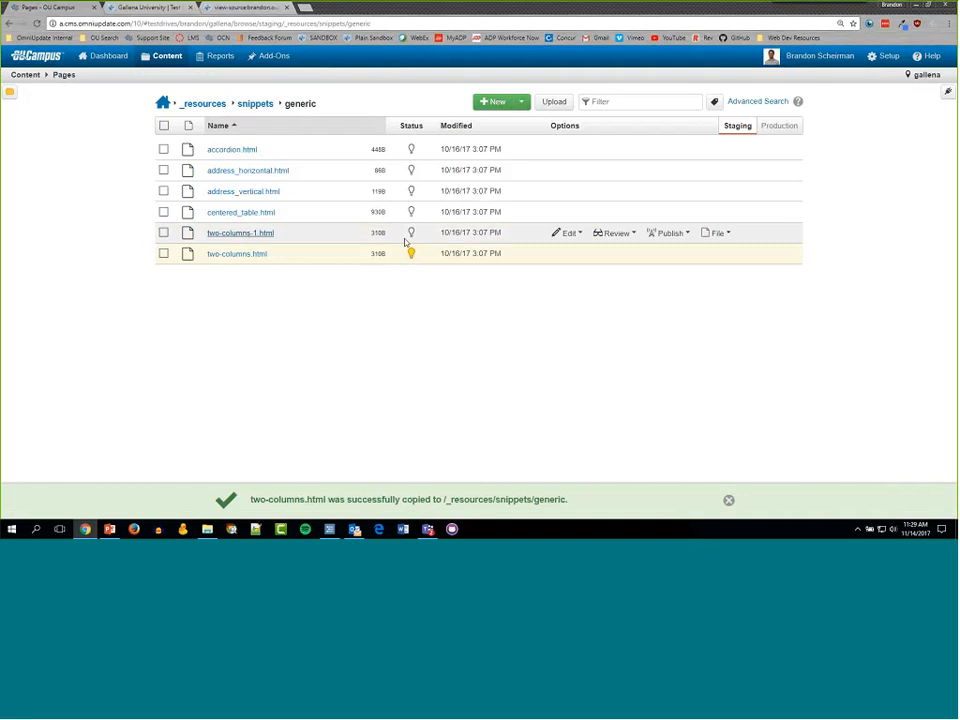
- Rename the copied snippet file to three-columns.html
click(717, 232)
click(714, 251)
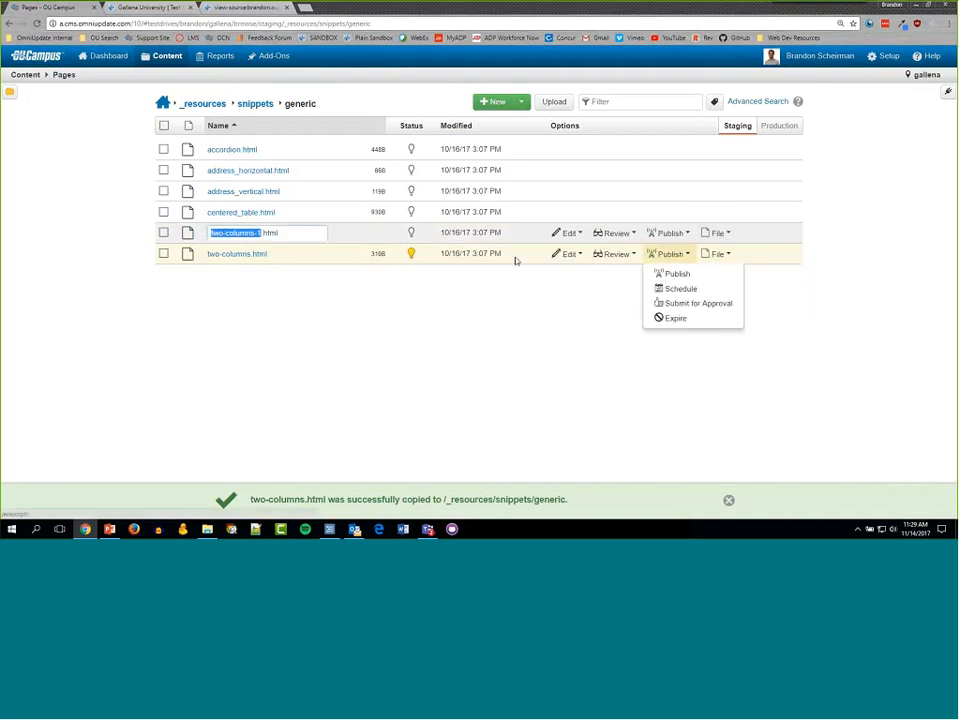
text(three-colum)
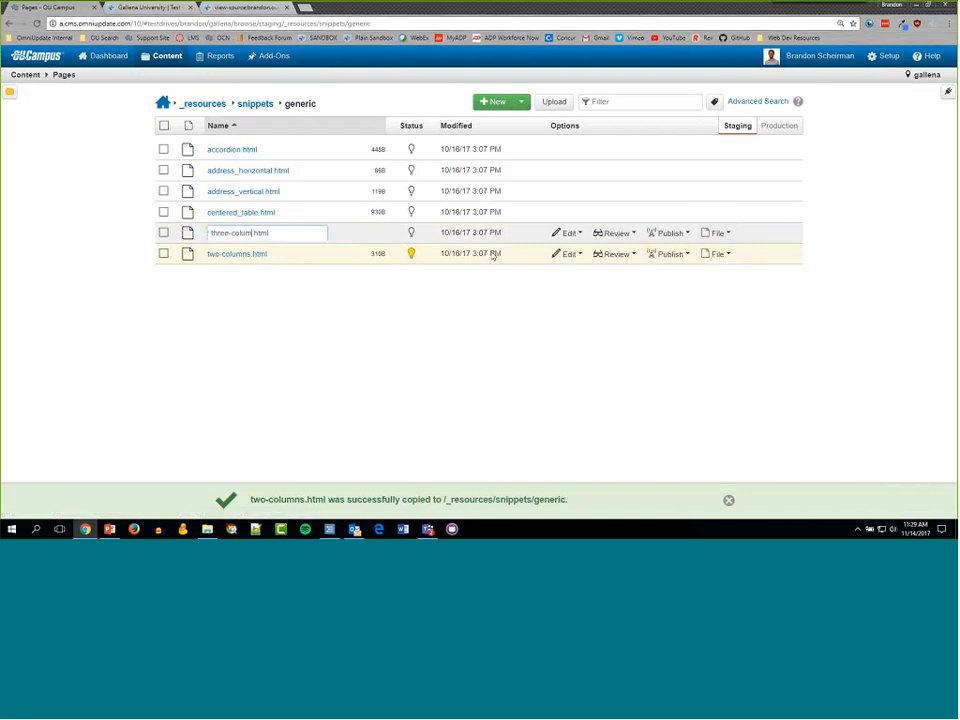
text(ns)
key(Return)
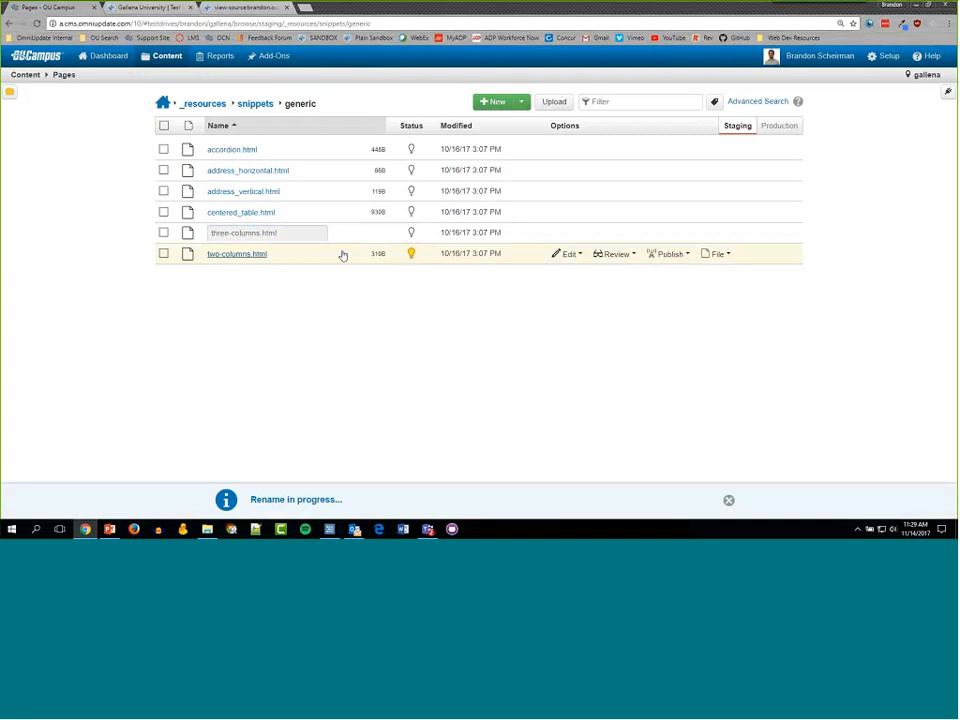
- Check two-columns.html back in and open three-columns.html for editing
click(411, 254)
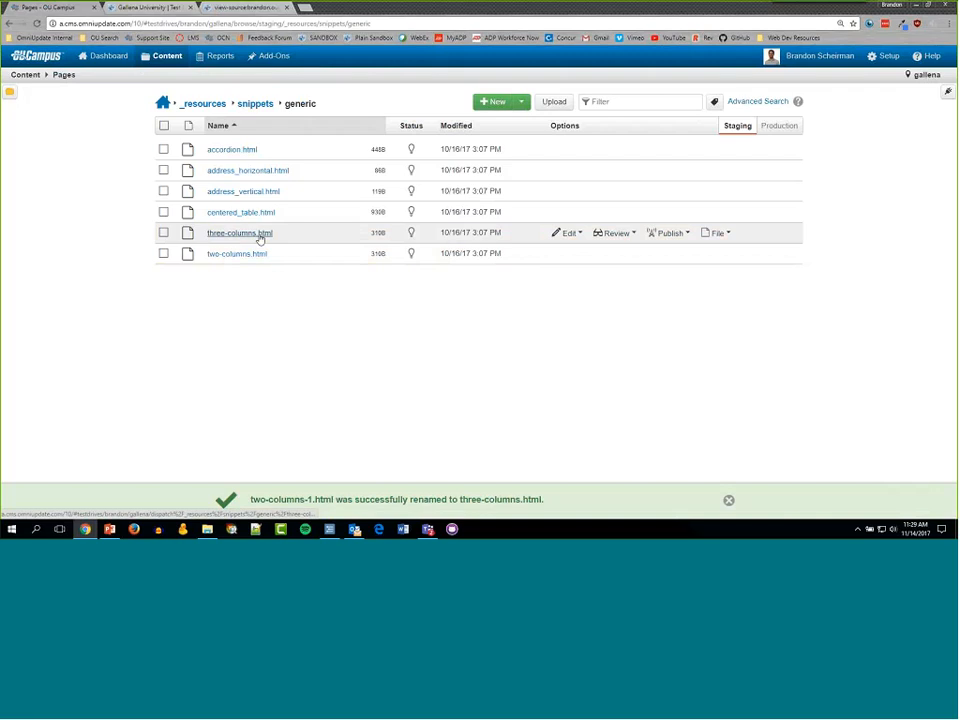
click(259, 237)
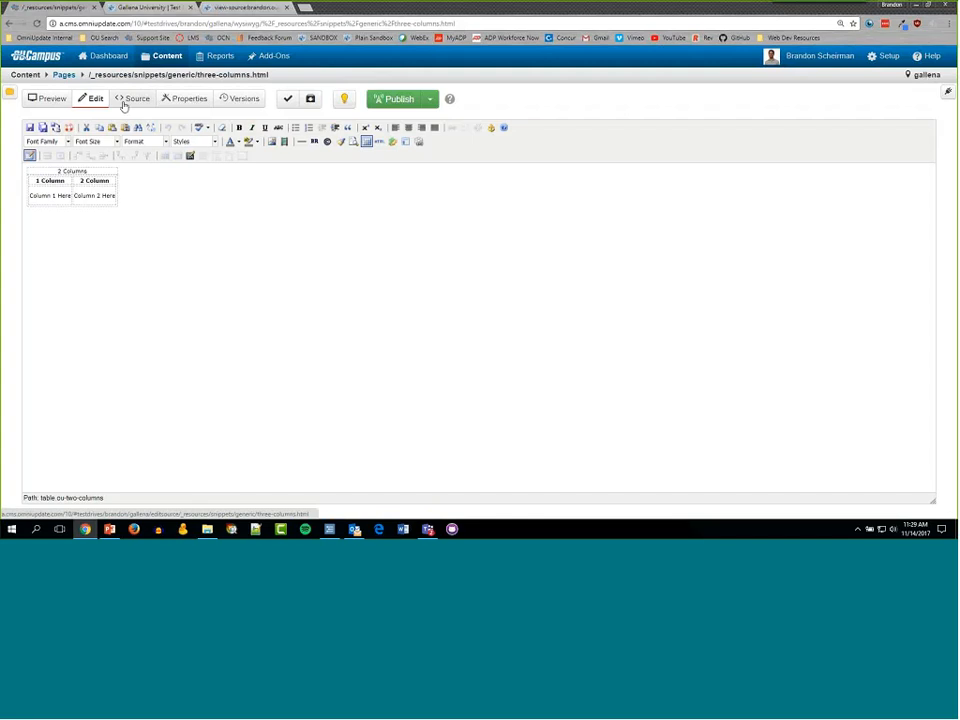
- Show the source code of three-columns.html and change the table caption to "3 Columns"
click(124, 103)
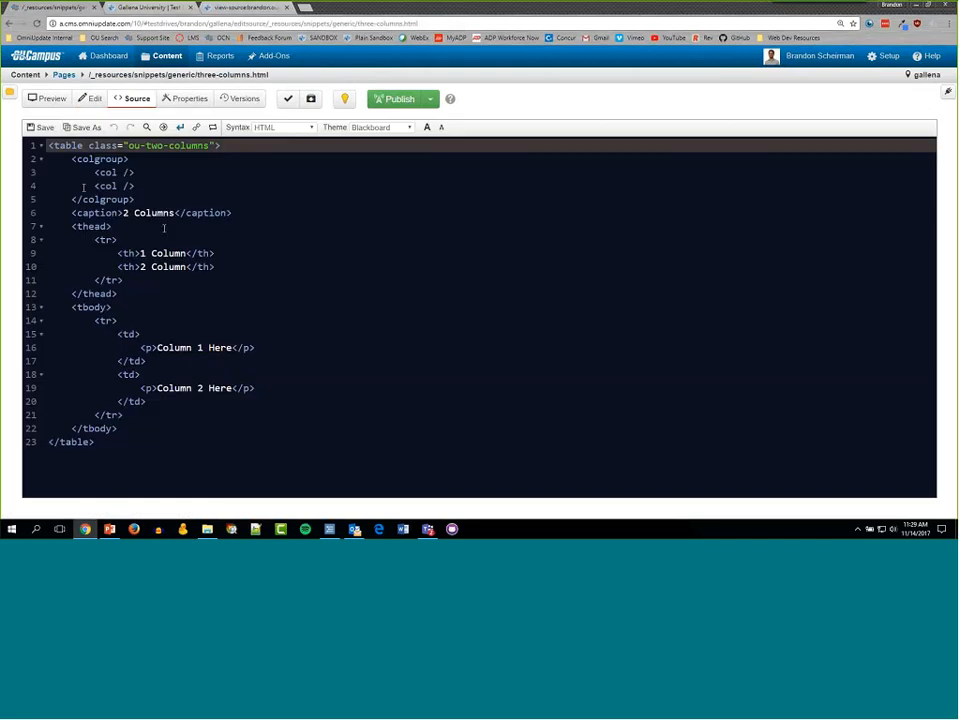
click(123, 213)
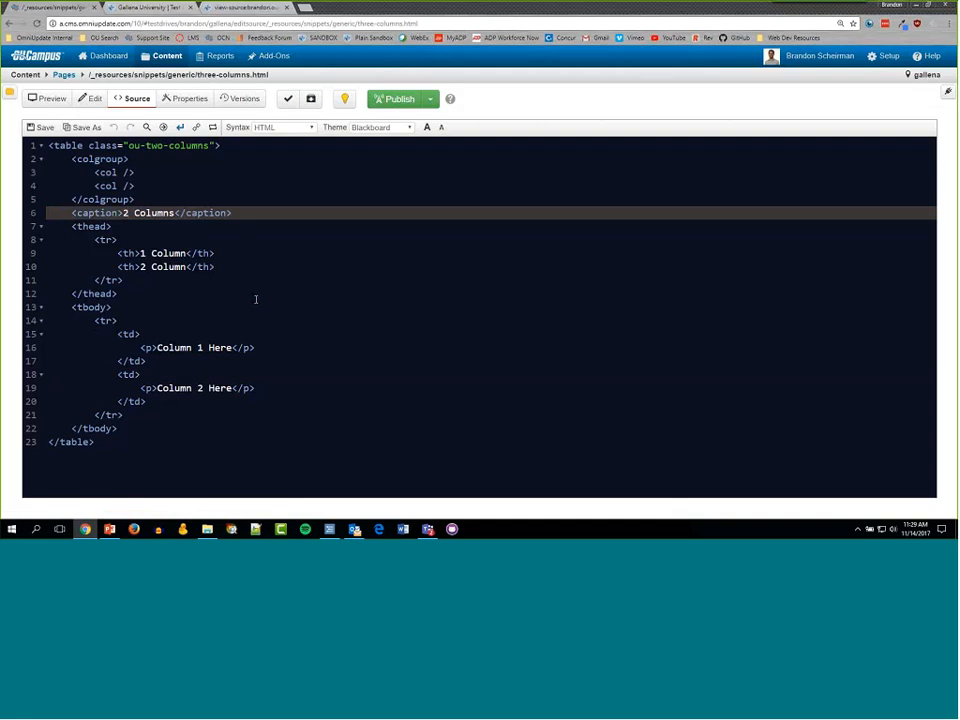
key(Delete)
text(3)
- Duplicate the second header cell on a new line below it and change the copy's text to "3 Column"
click(218, 267)
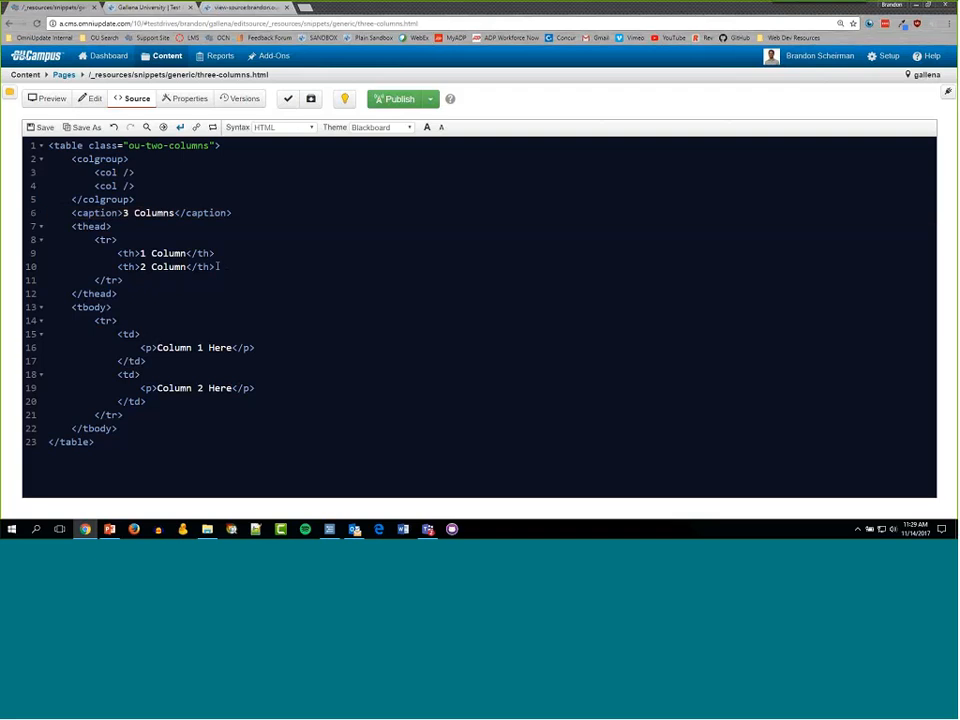
drag(218, 267, 117, 267)
click(224, 268)
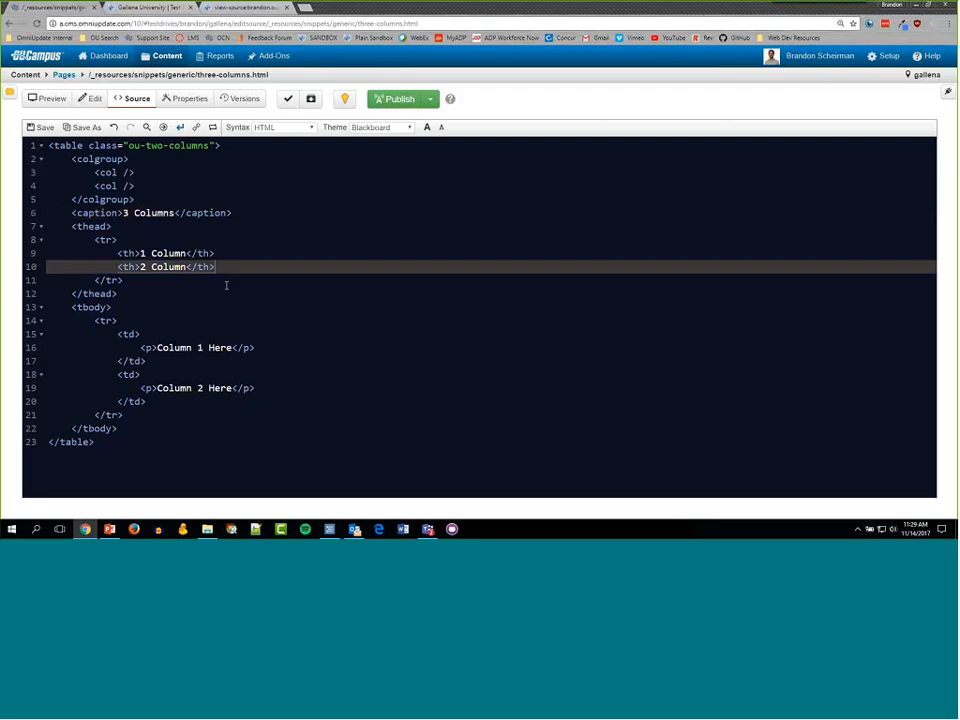
key(Return)
key(ctrl+v)
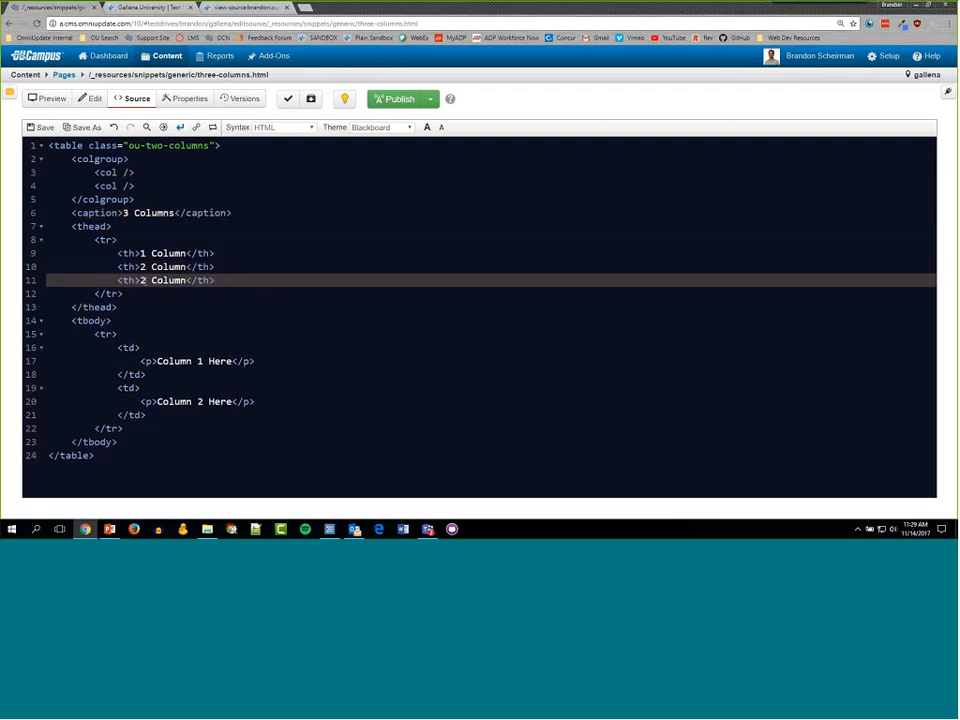
key(BackSpace)
text(3)
- Duplicate the second body cell below itself inside the row and change the copy's text to "Column 3 Here"
click(74, 322)
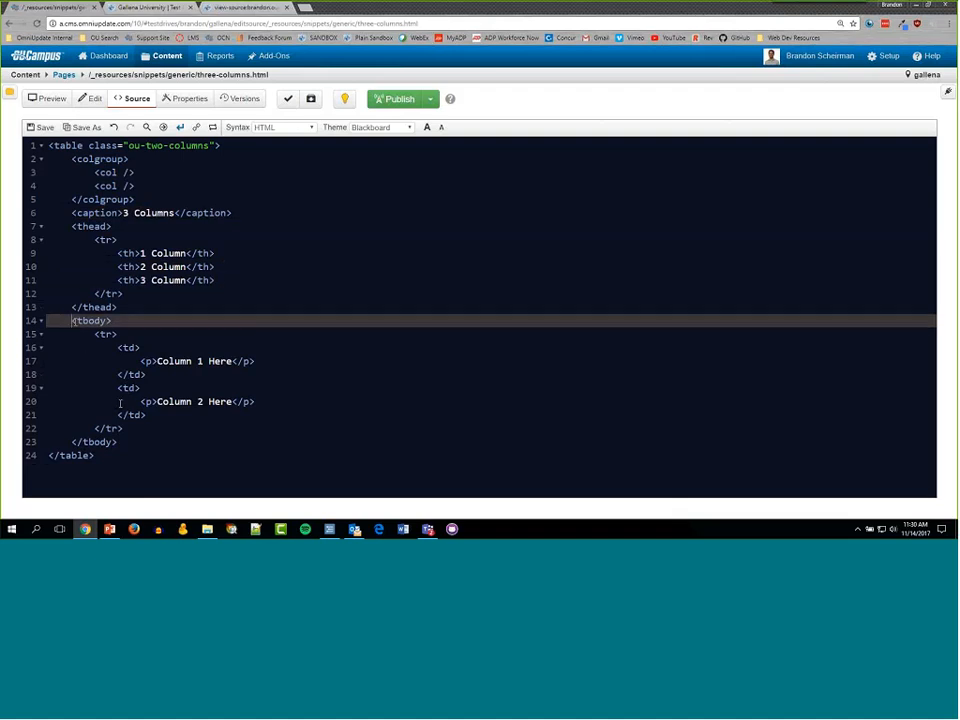
drag(74, 322, 108, 334)
click(145, 402)
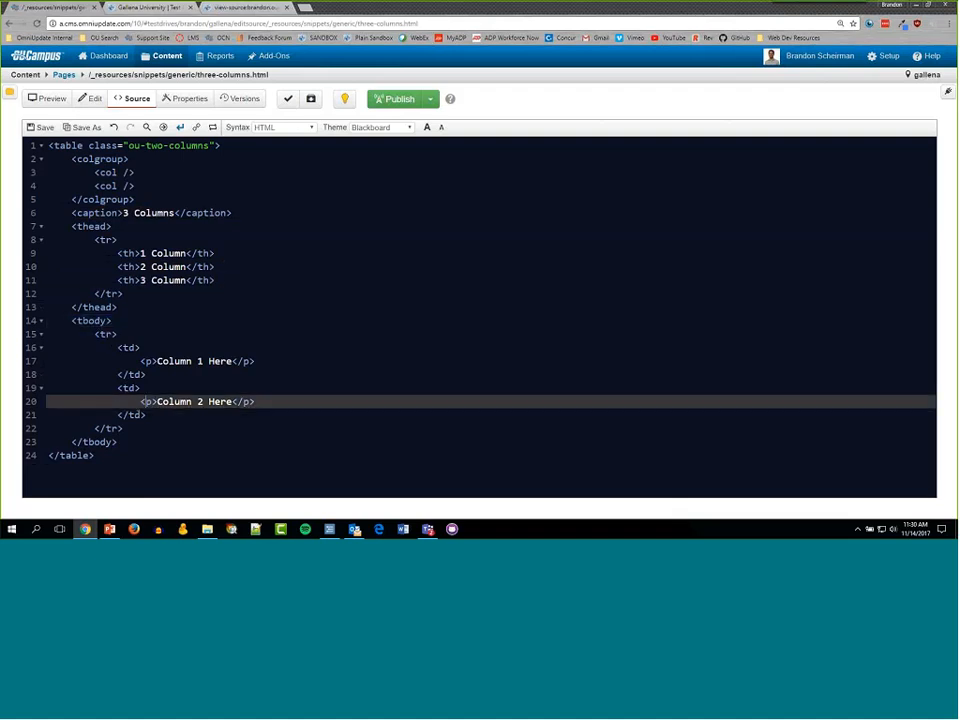
click(120, 389)
drag(119, 388, 163, 420)
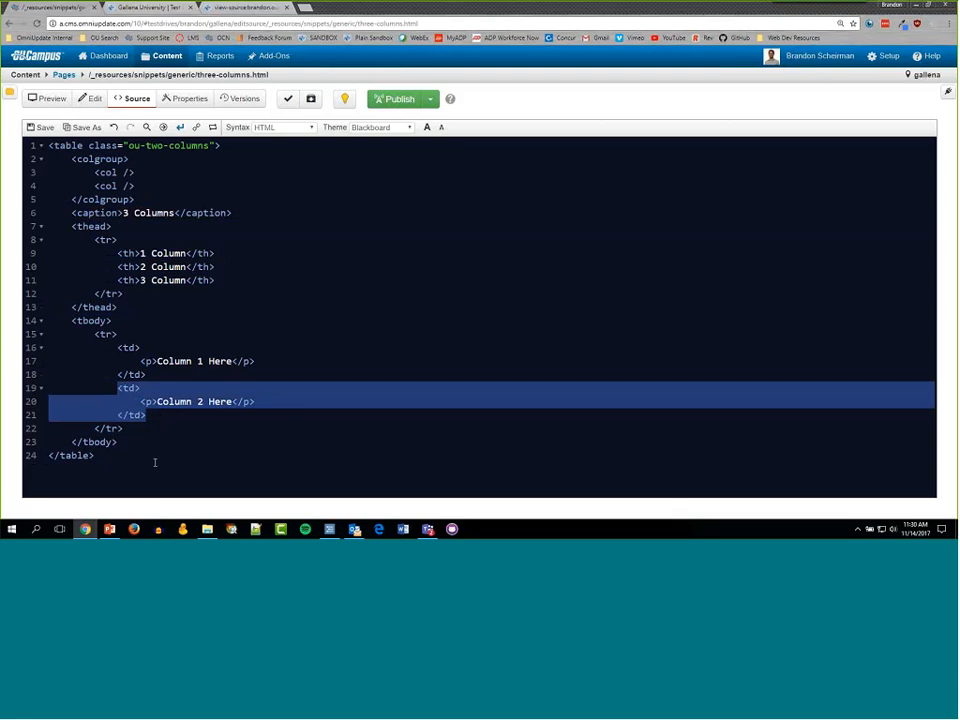
key(Right)
key(Return)
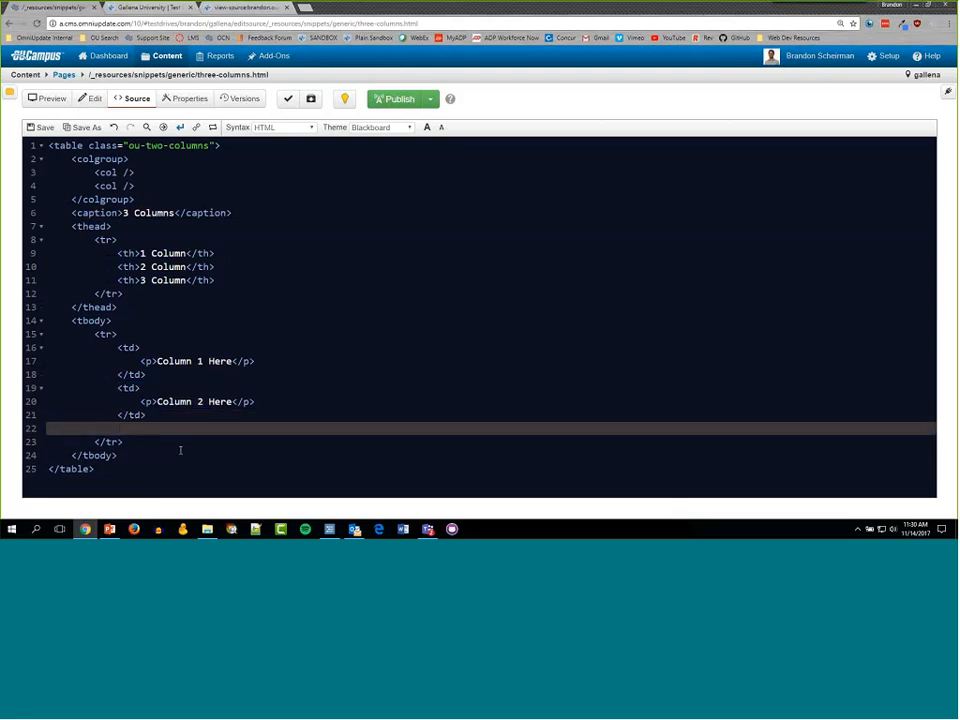
key(ctrl+v)
key(Up)
key(Right)
key(Right)
key(Right)
key(Right)
key(Right)
key(Right)
key(Right)
key(Right)
key(Right)
key(Right)
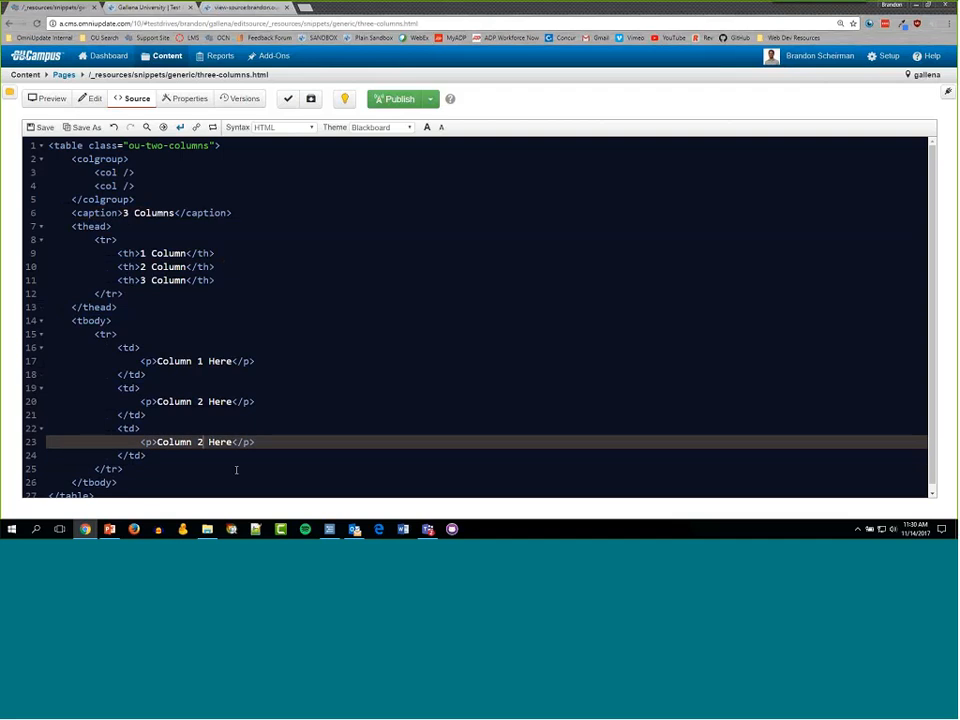
key(BackSpace)
text(3)
scroll(236, 469, down, 1)
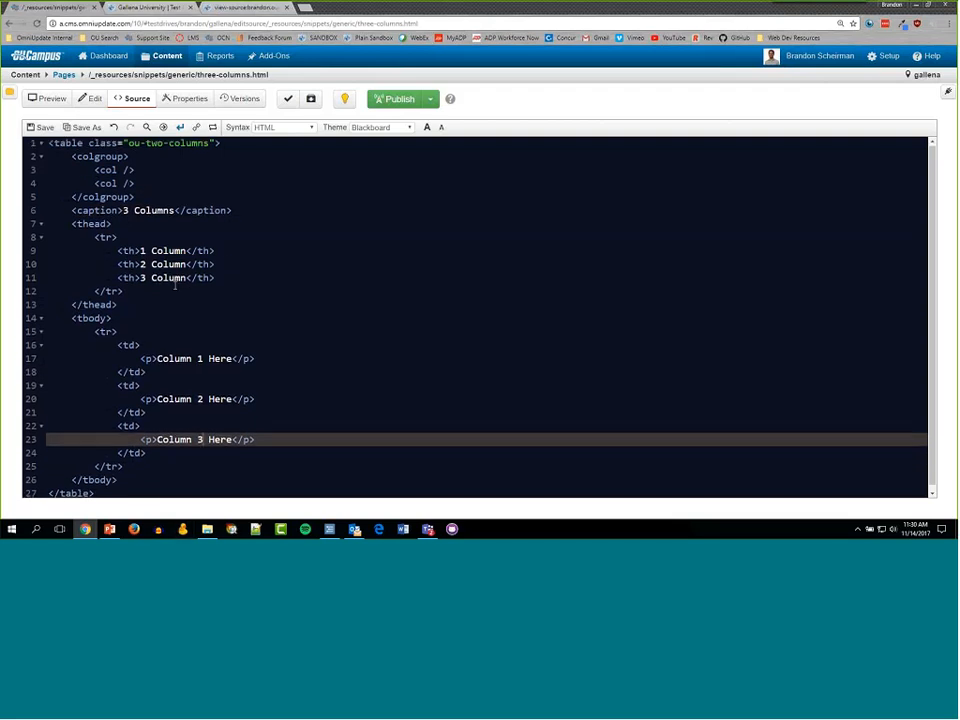
- Save three-columns.html, check the table in the preview, and open it in the visual editor
click(41, 127)
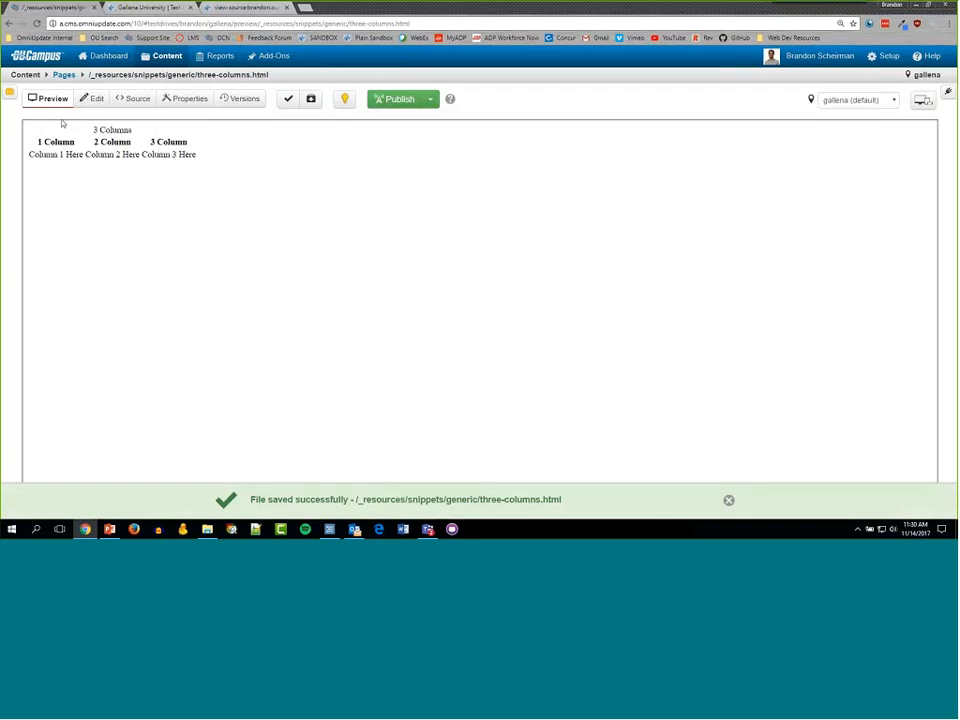
drag(38, 134, 207, 170)
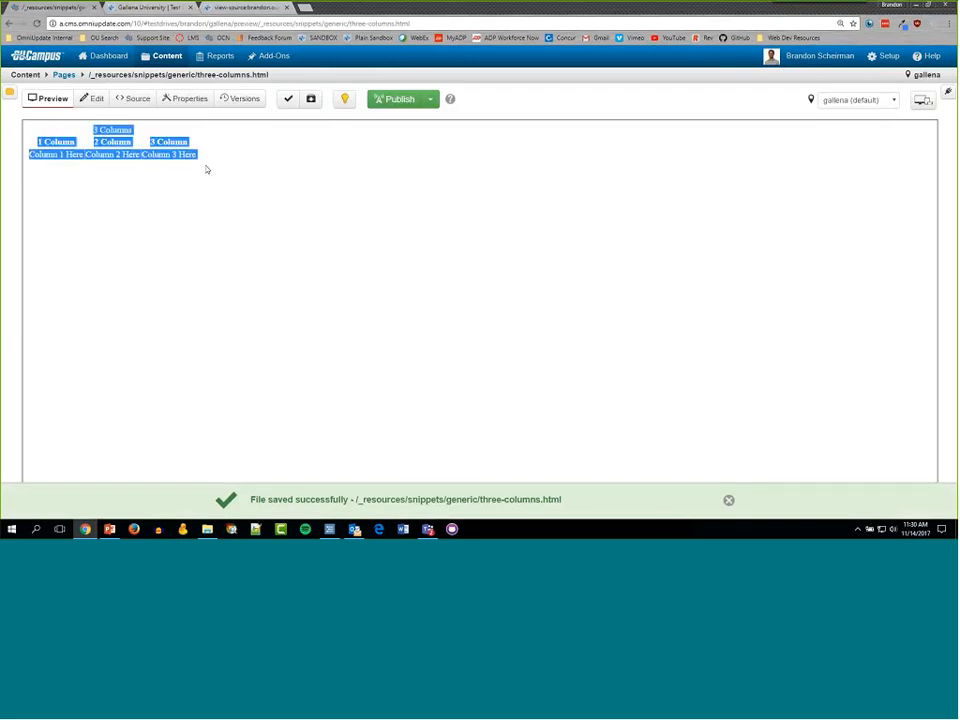
click(99, 168)
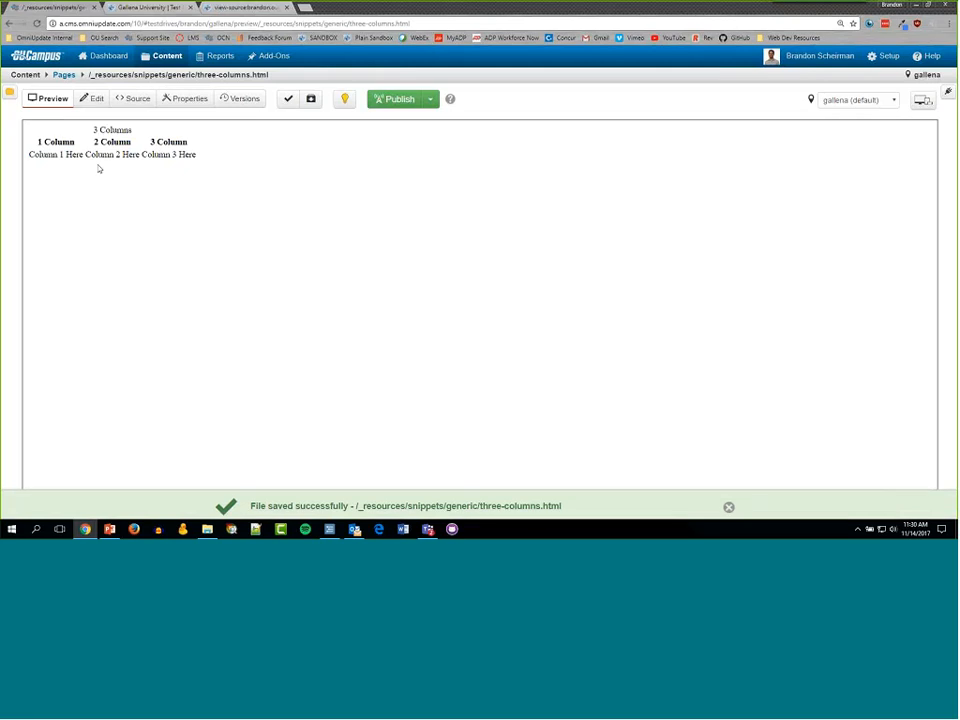
click(90, 101)
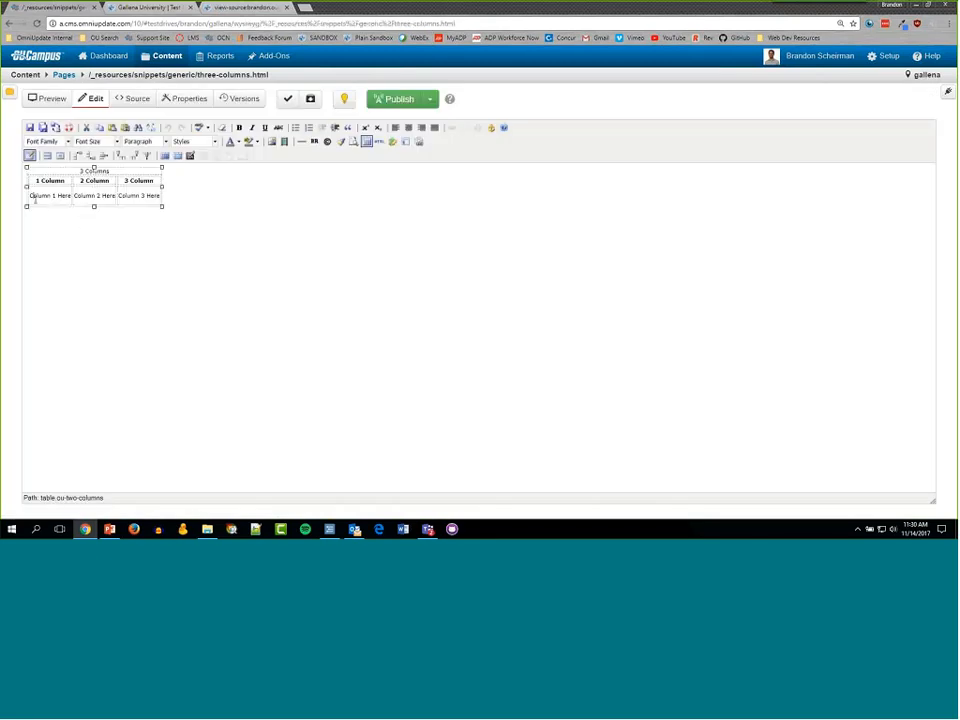
click(36, 198)
- Create a blank file named something.html in the generic snippets folder and show its source code
mouse_move(161, 65)
click(64, 76)
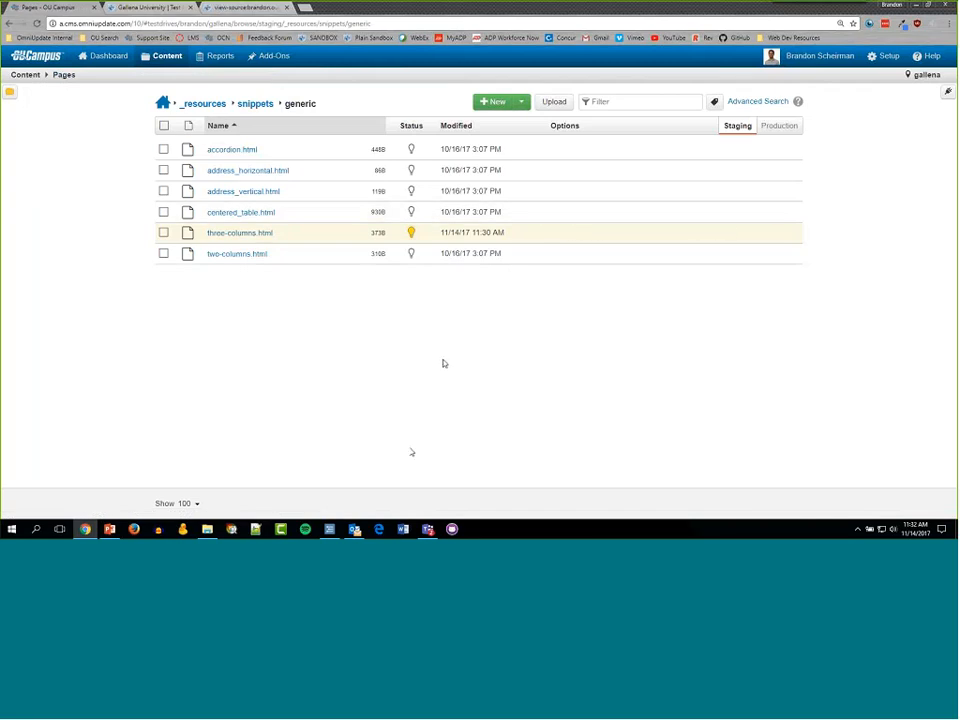
click(492, 104)
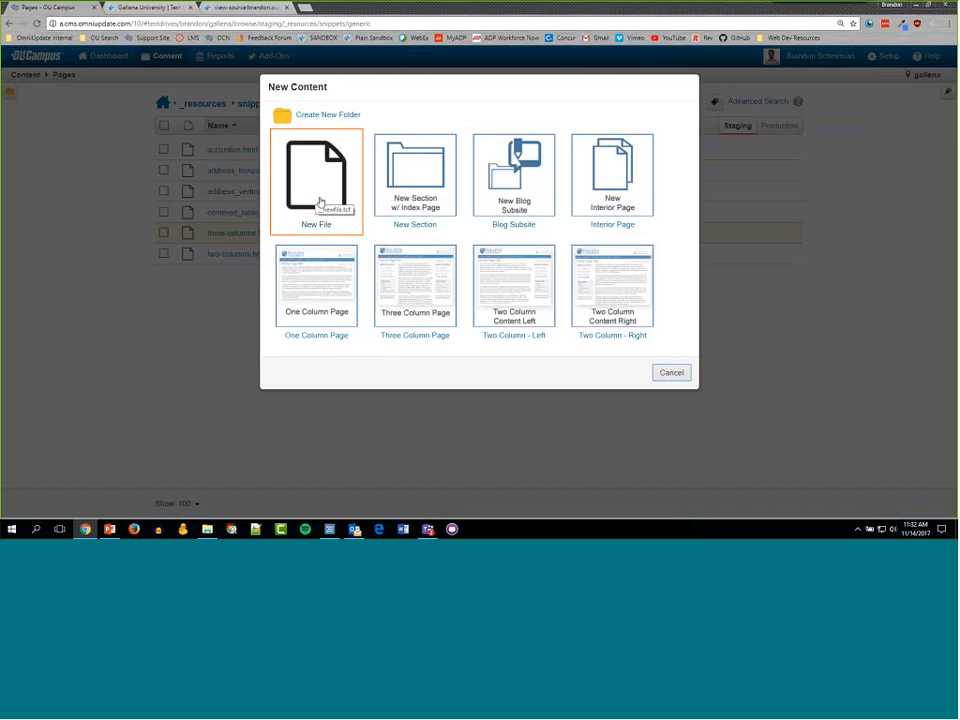
click(320, 203)
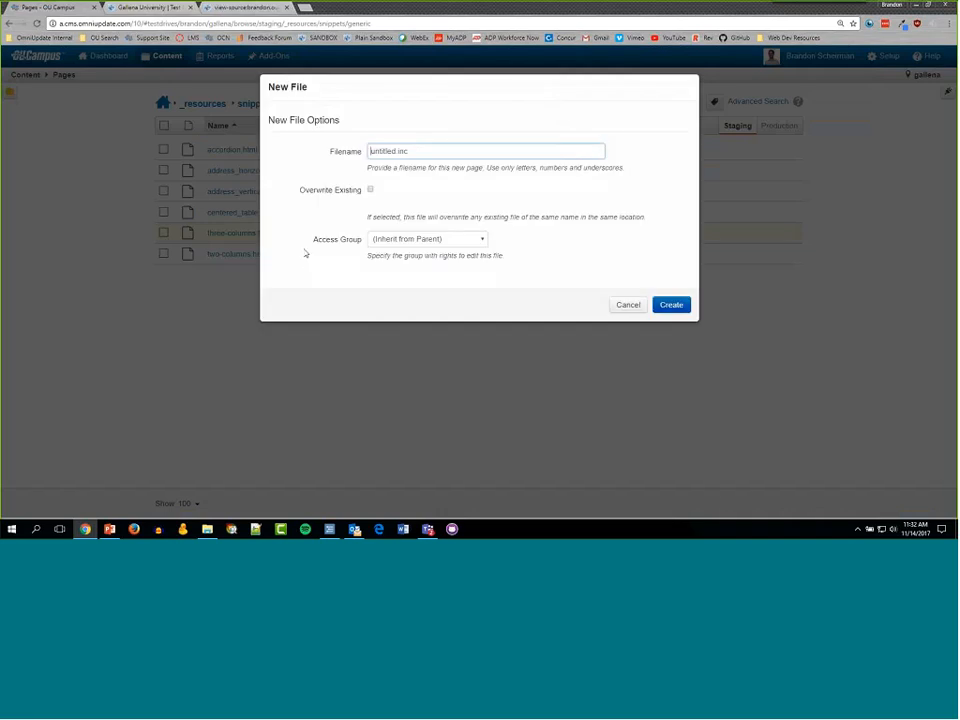
drag(421, 151, 354, 157)
text(something.html)
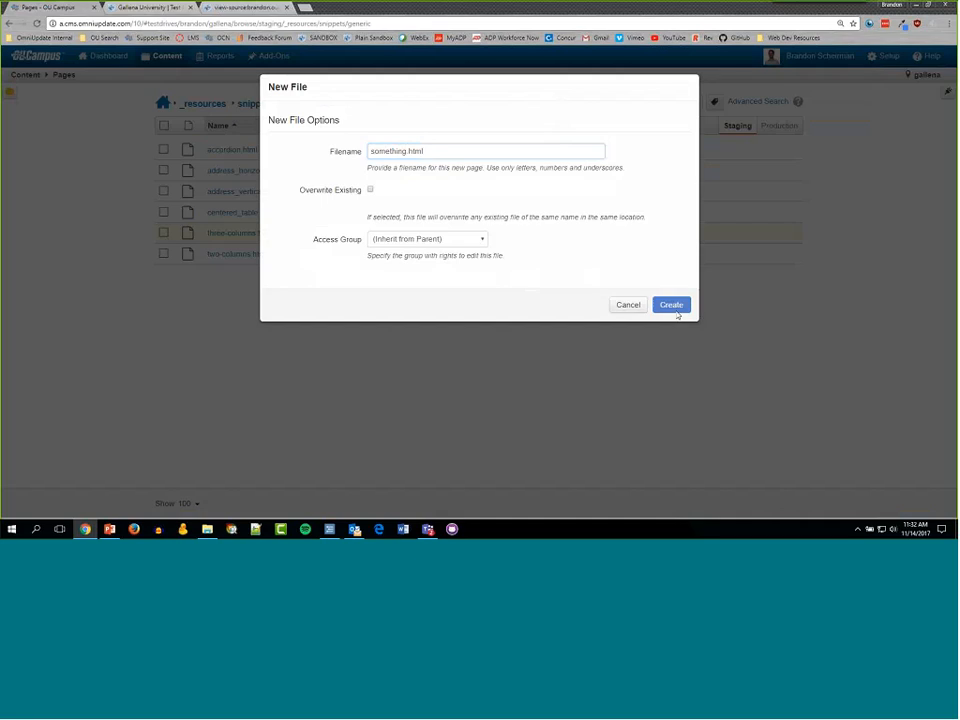
key(Return)
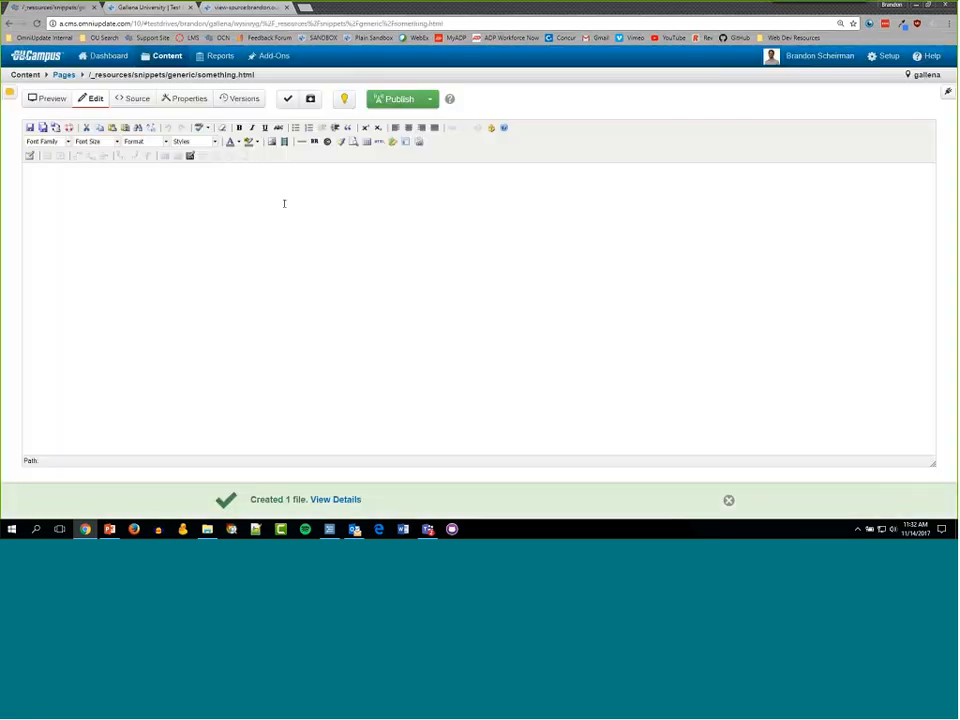
click(120, 99)
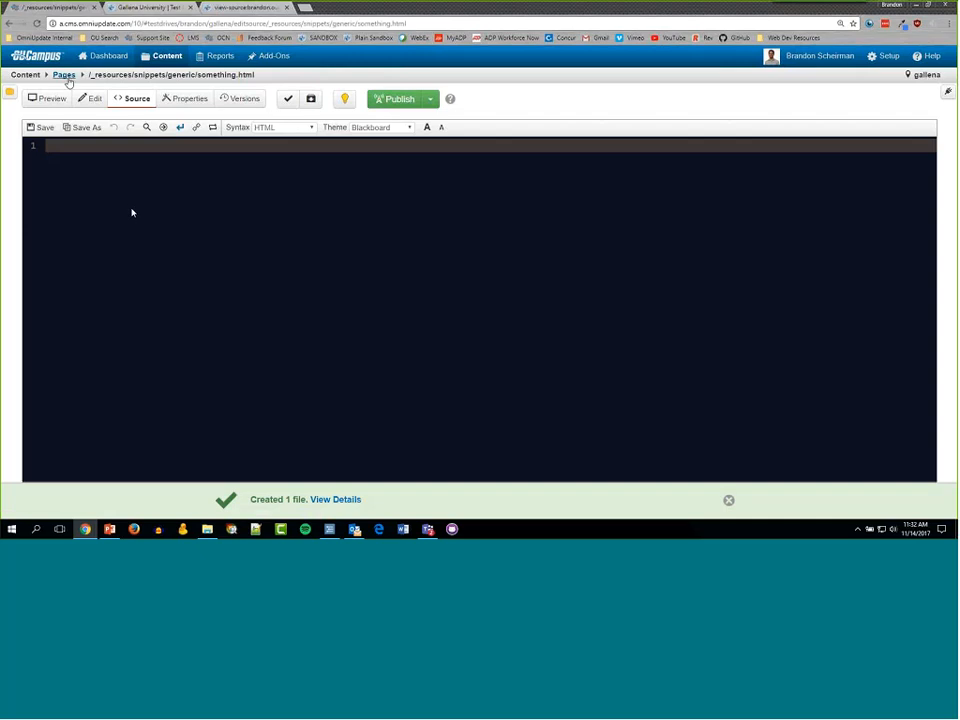
- Return to the generic folder and delete the blank something.html file
click(64, 75)
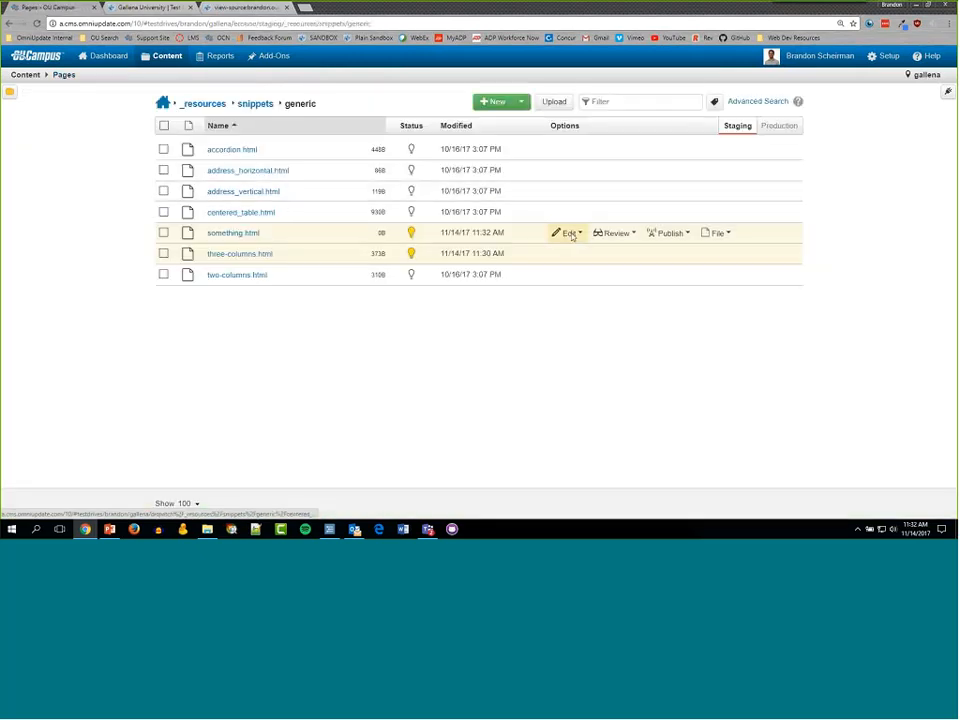
click(716, 232)
click(752, 300)
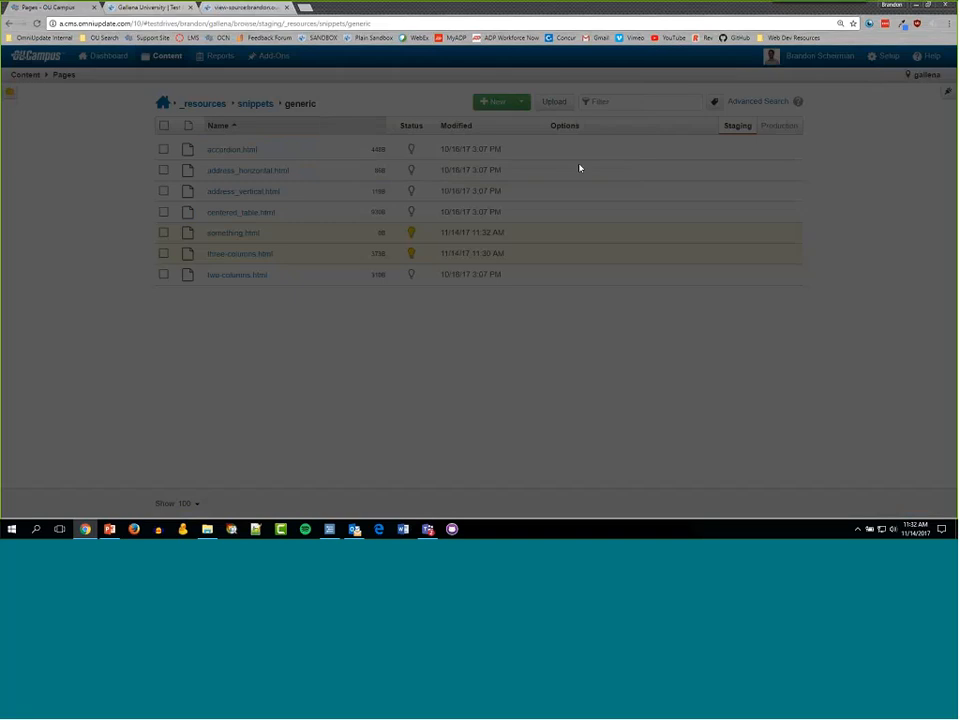
click(579, 167)
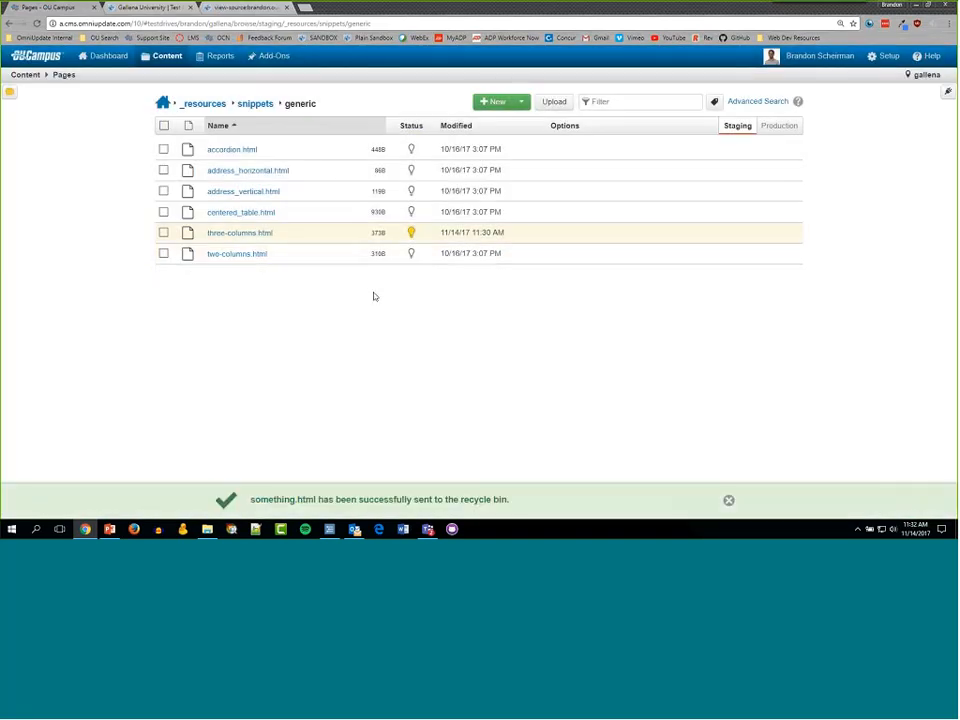
- Open the source code of two-columns.html and save a copy as something.html in the generic folder
click(263, 257)
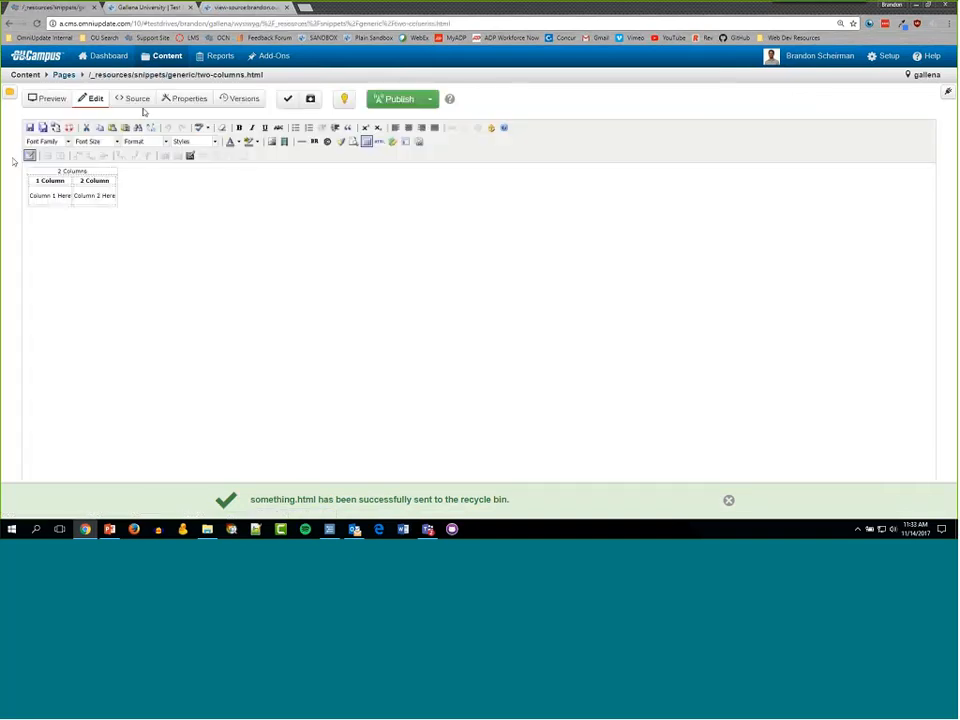
click(137, 100)
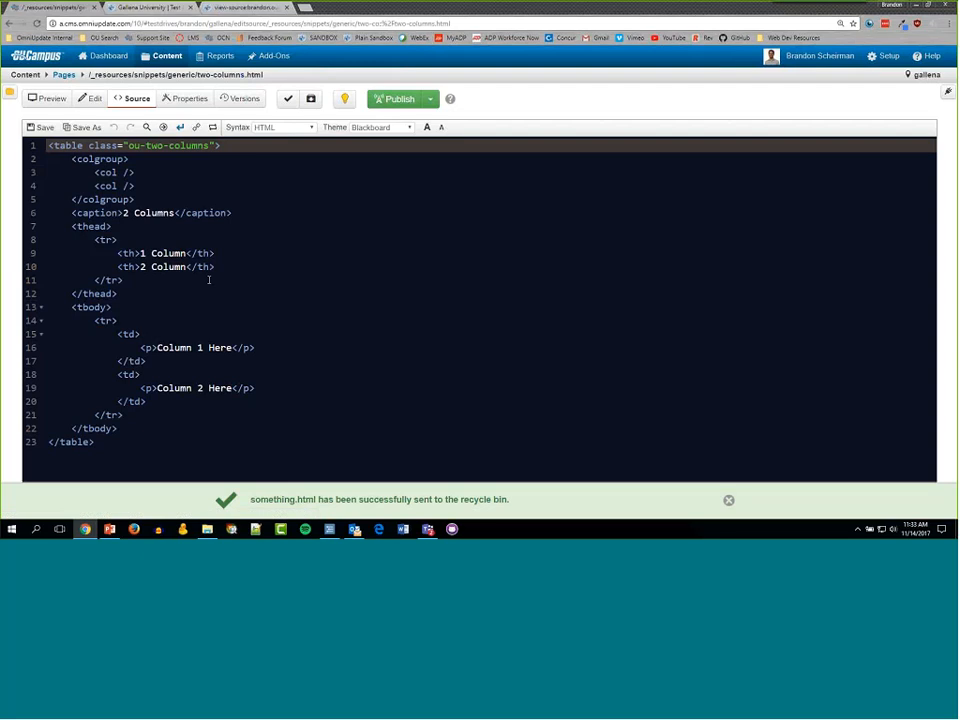
click(729, 501)
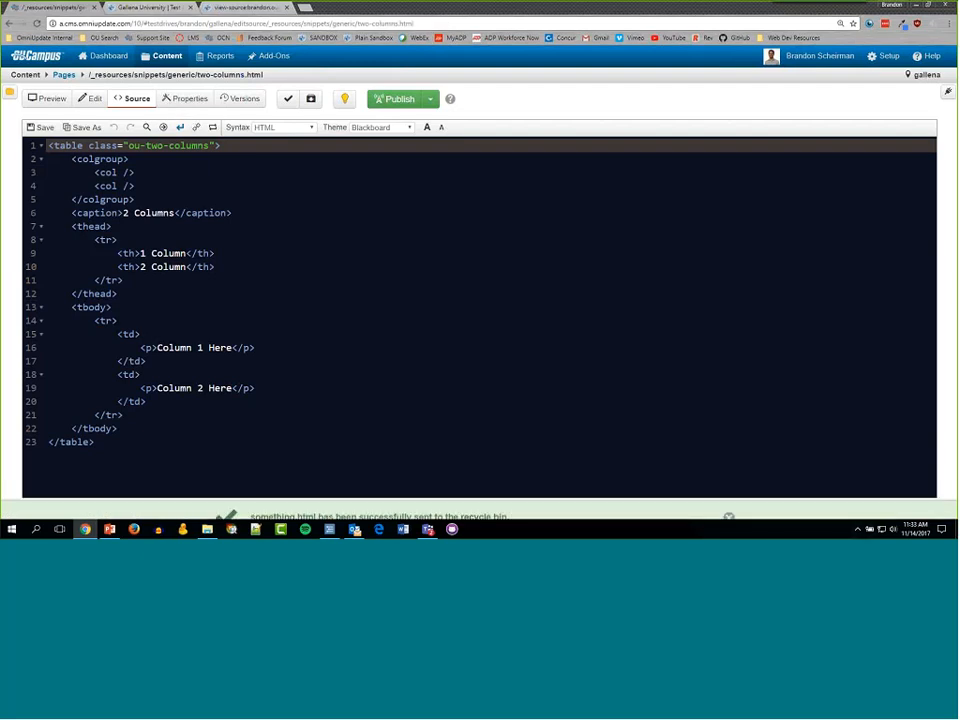
click(83, 128)
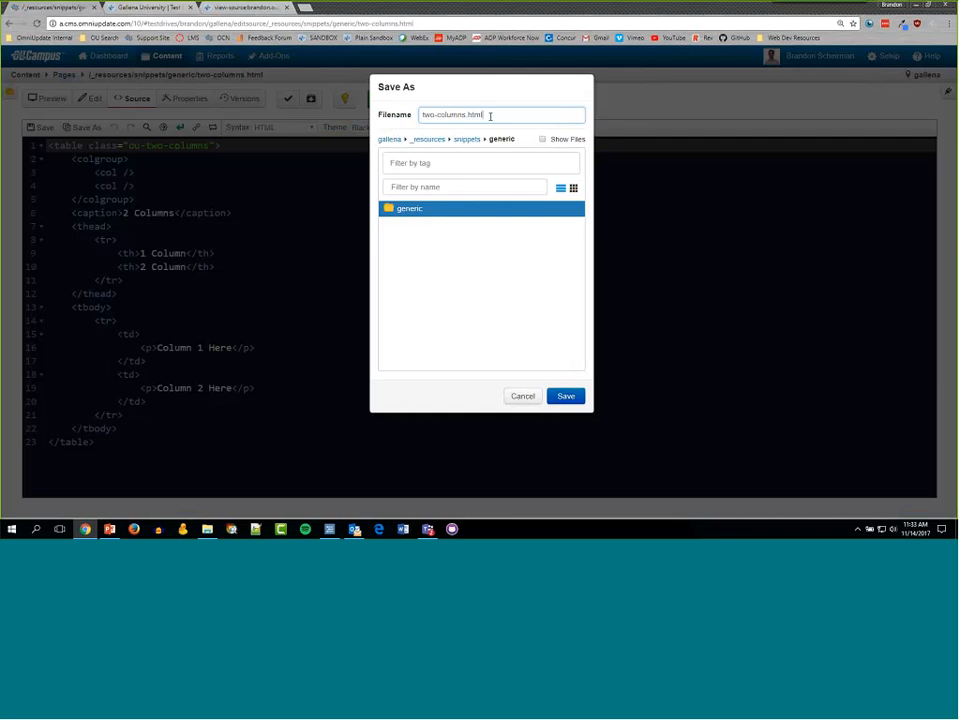
drag(490, 116, 404, 128)
text(something.html)
click(584, 402)
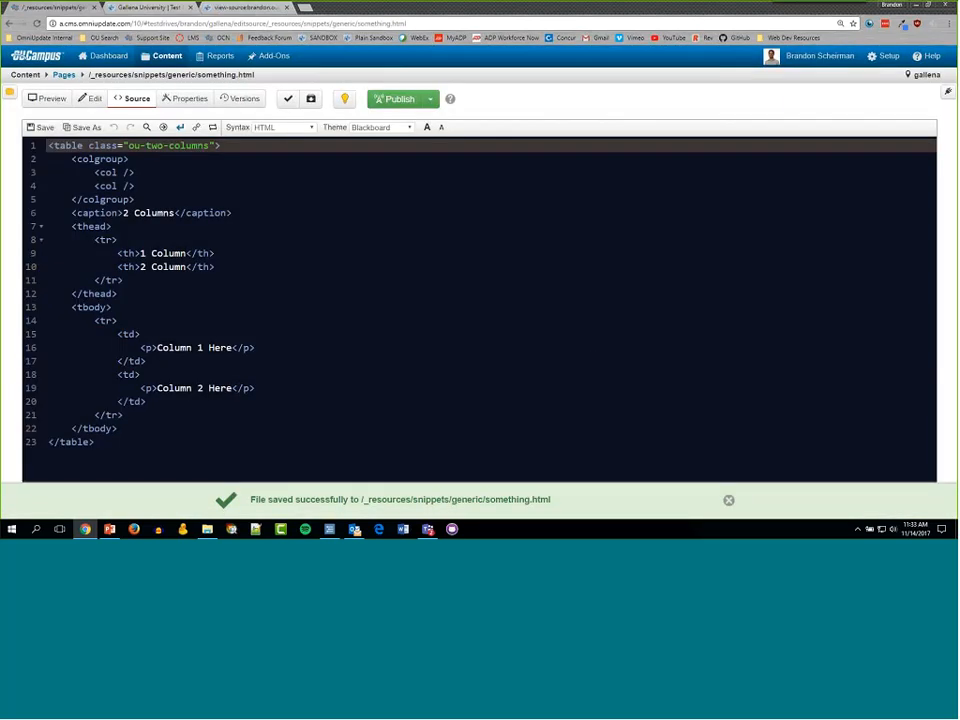
- Clear all the table code from something.html and return to the generic folder, discarding the unsaved changes
drag(98, 444, 2, 174)
key(BackSpace)
key(BackSpace)
key(BackSpace)
key(BackSpace)
key(BackSpace)
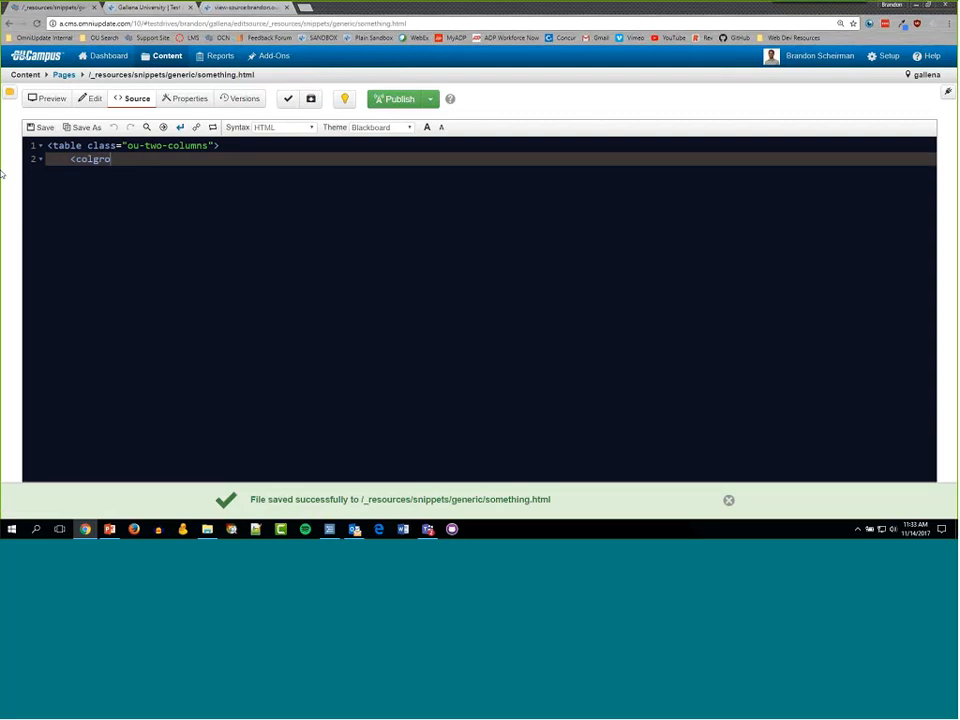
key(ctrl+a)
key(BackSpace)
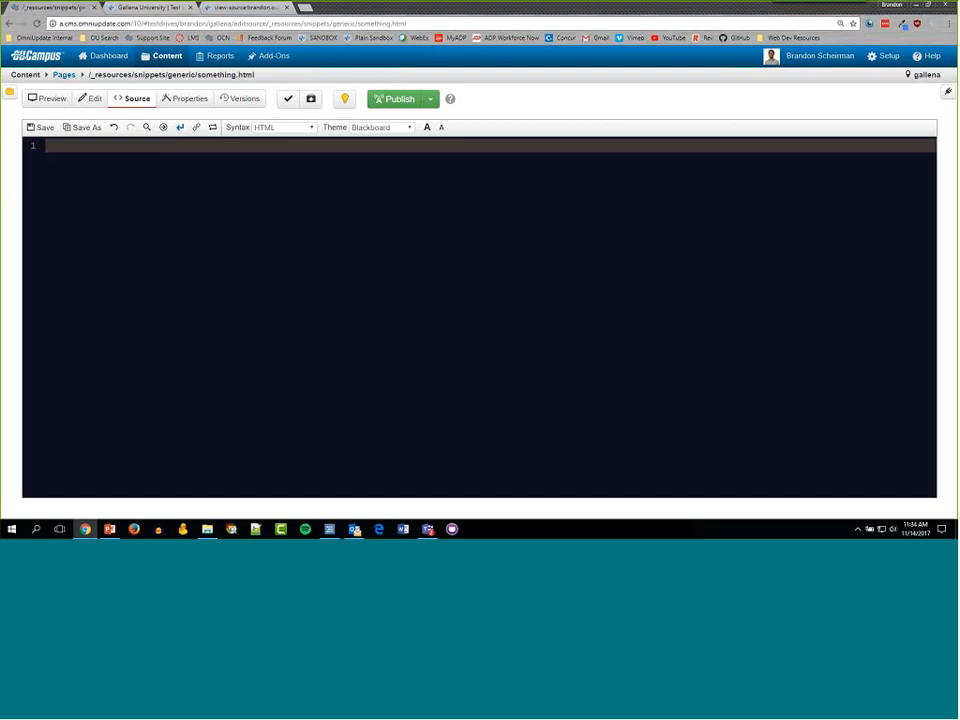
click(64, 76)
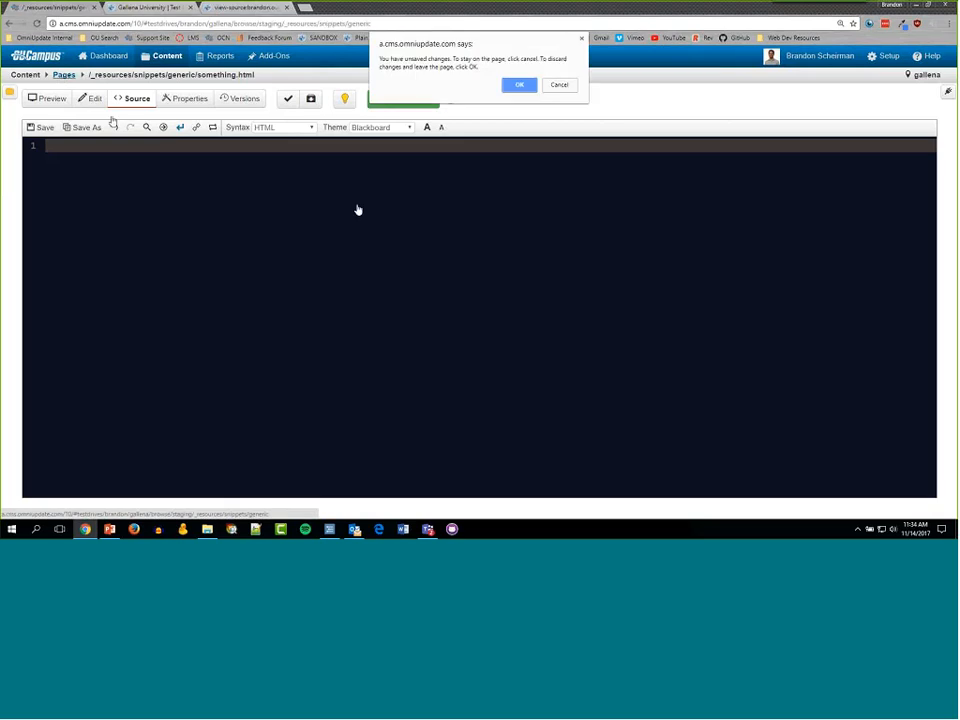
click(519, 87)
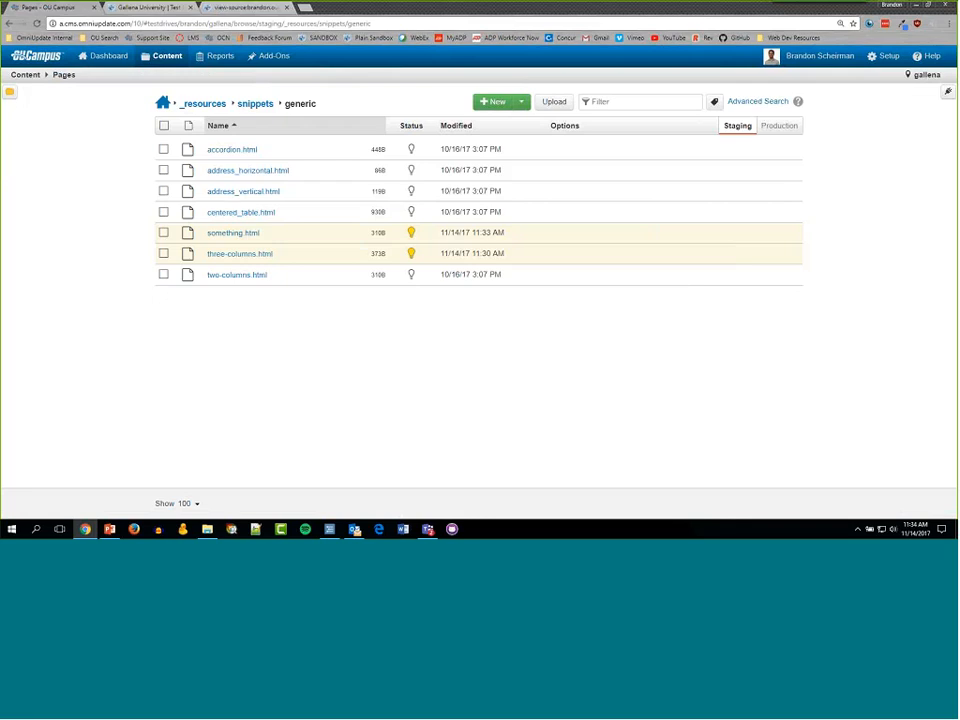
- Open the source code of three-columns.html and highlight its colgroup block for review
click(254, 260)
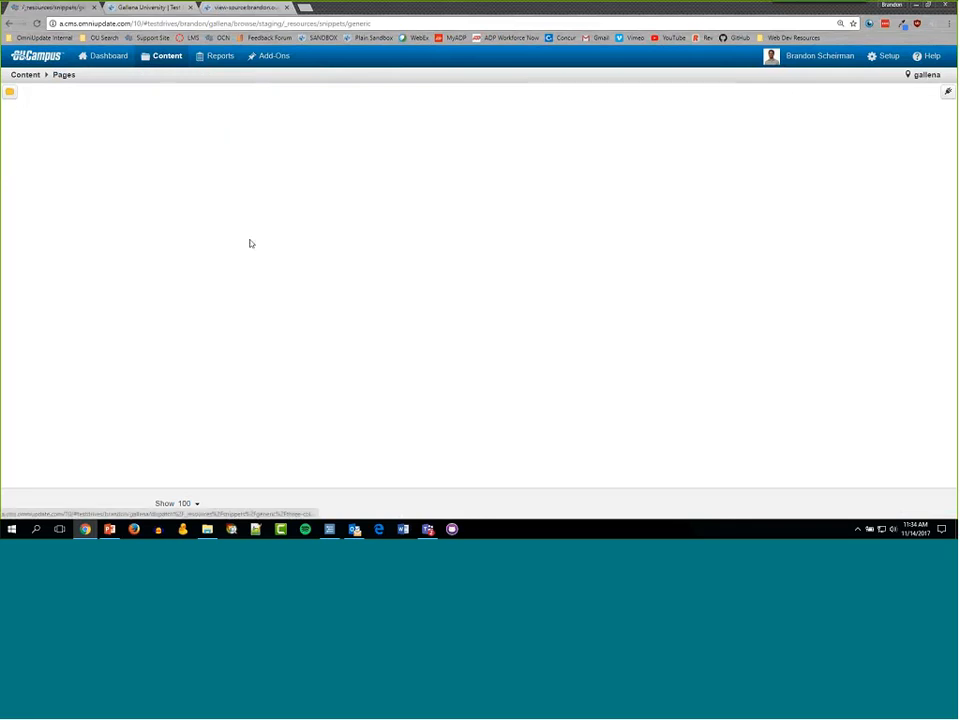
click(113, 101)
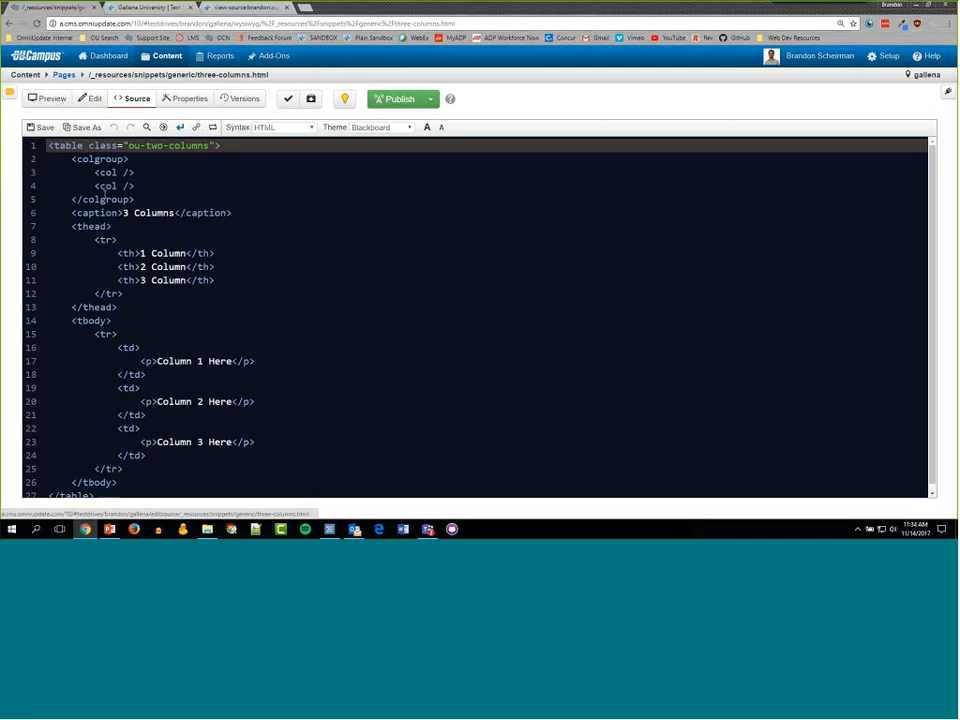
drag(71, 159, 136, 200)
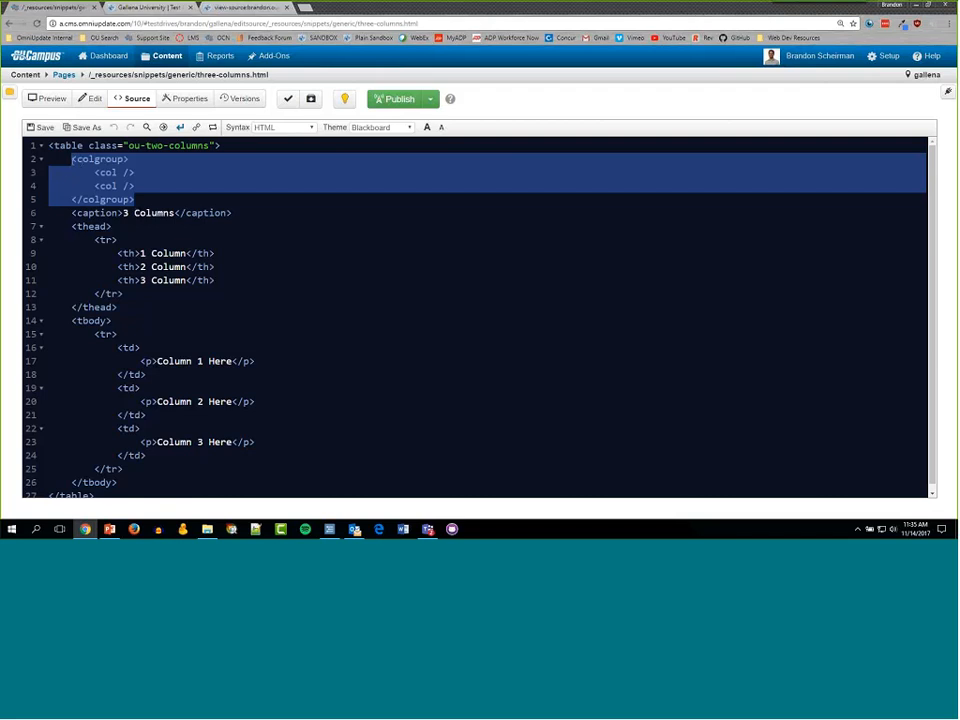
click(75, 162)
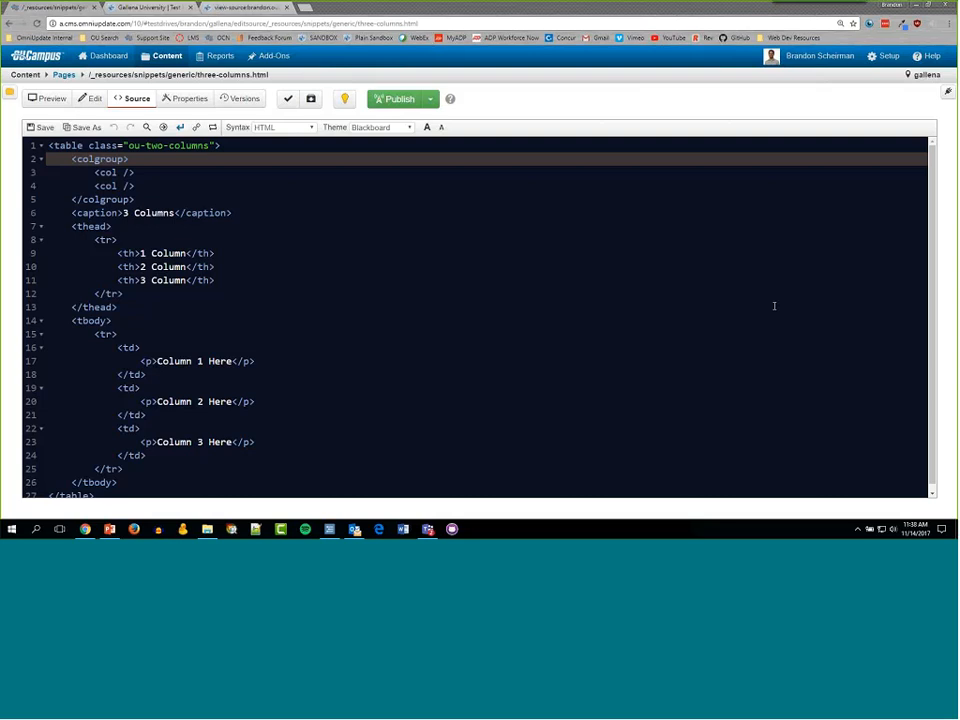
click(334, 306)
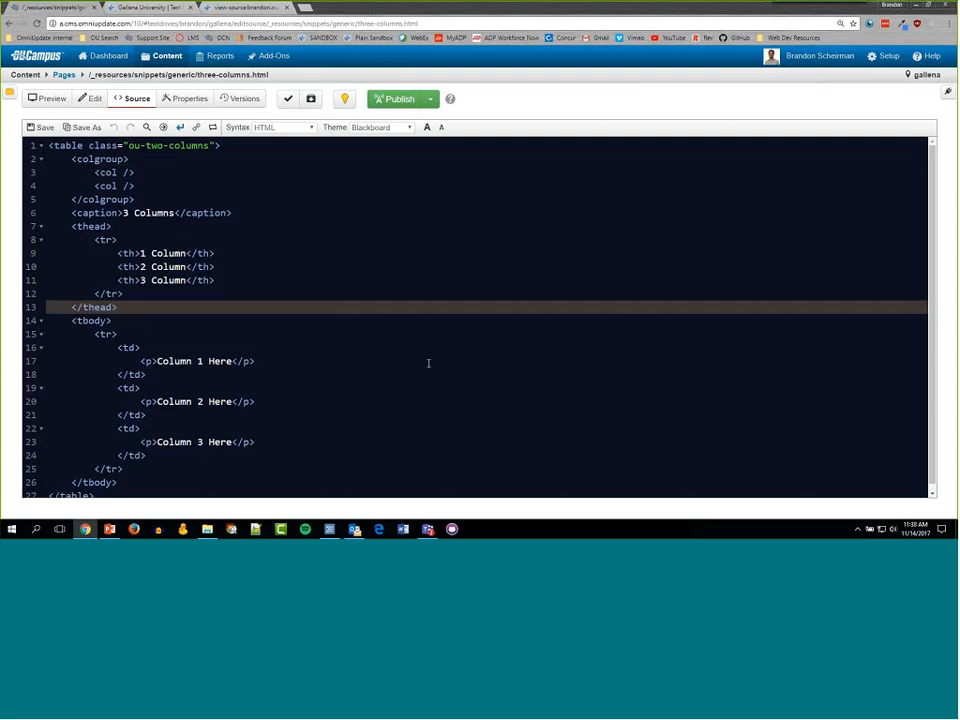
- Remove the ou-two-columns class from the opening table tag of three-columns.html and save the file
drag(211, 146, 84, 146)
key(BackSpace)
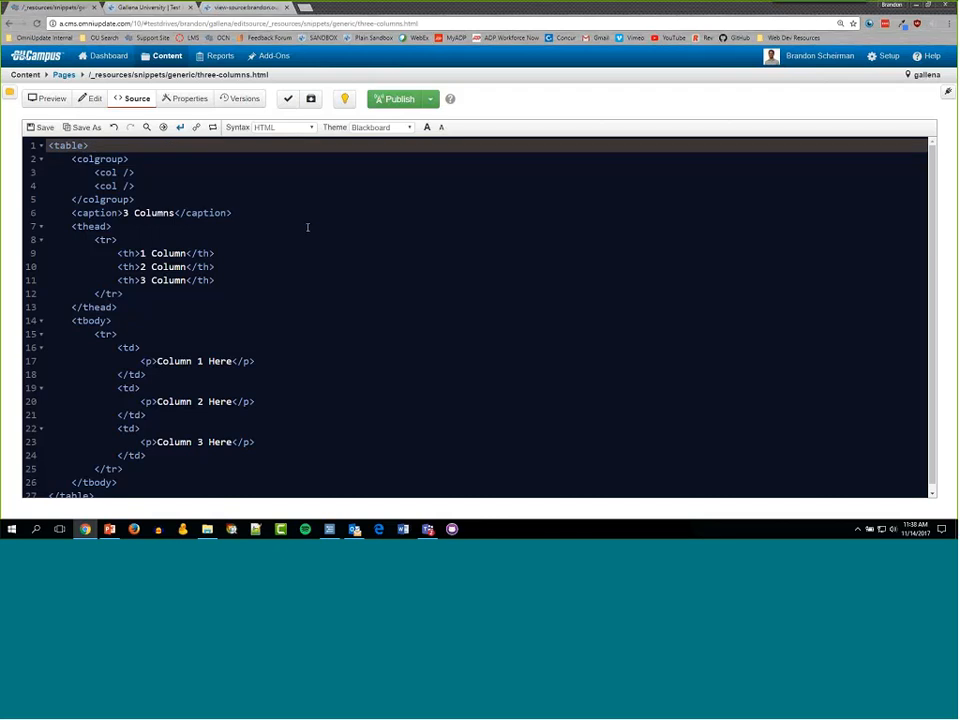
click(192, 321)
scroll(192, 321, down, 1)
scroll(69, 186, up, 1)
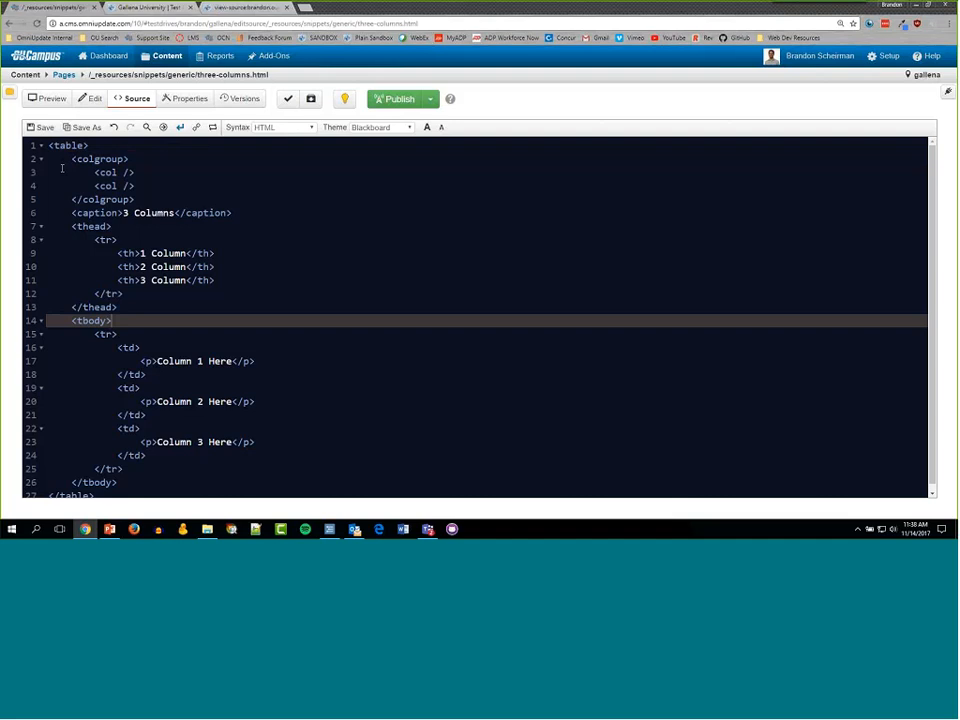
scroll(70, 211, down, 1)
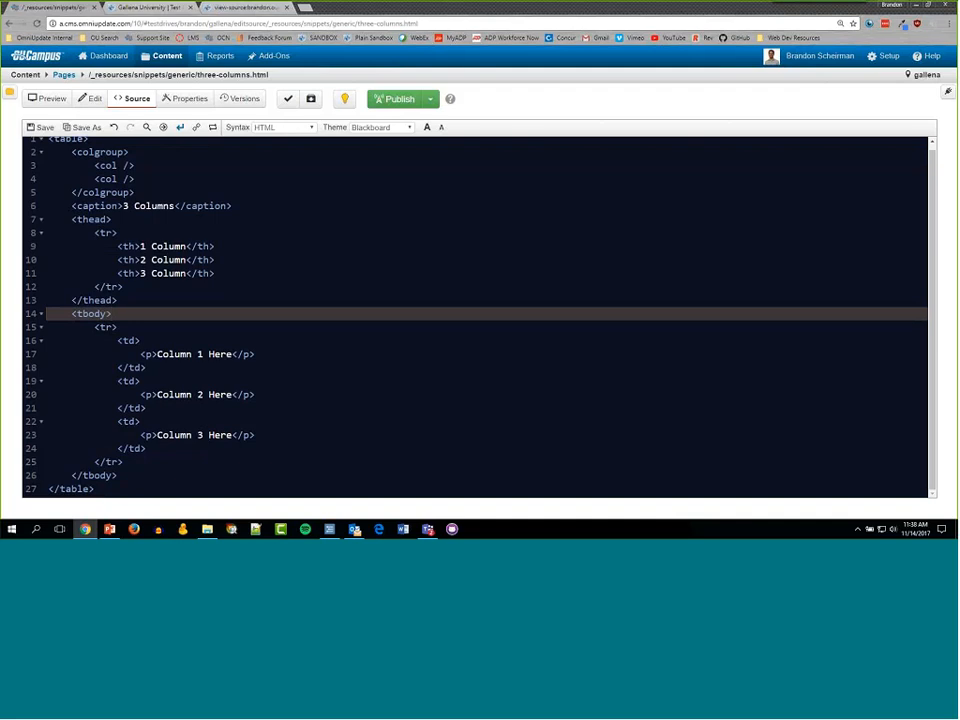
scroll(291, 413, up, 1)
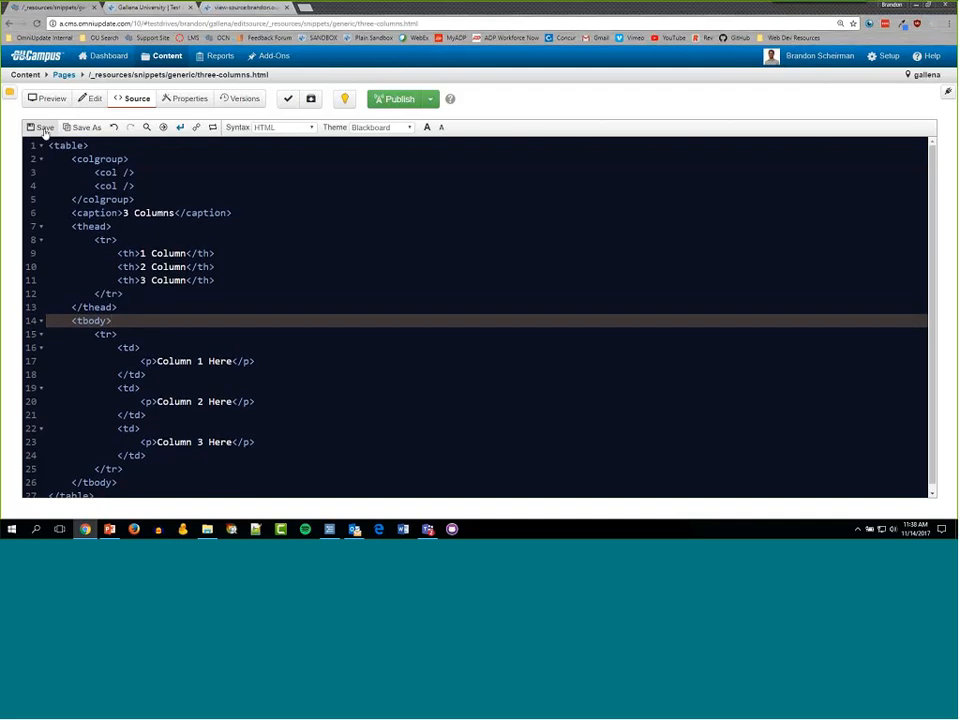
click(44, 128)
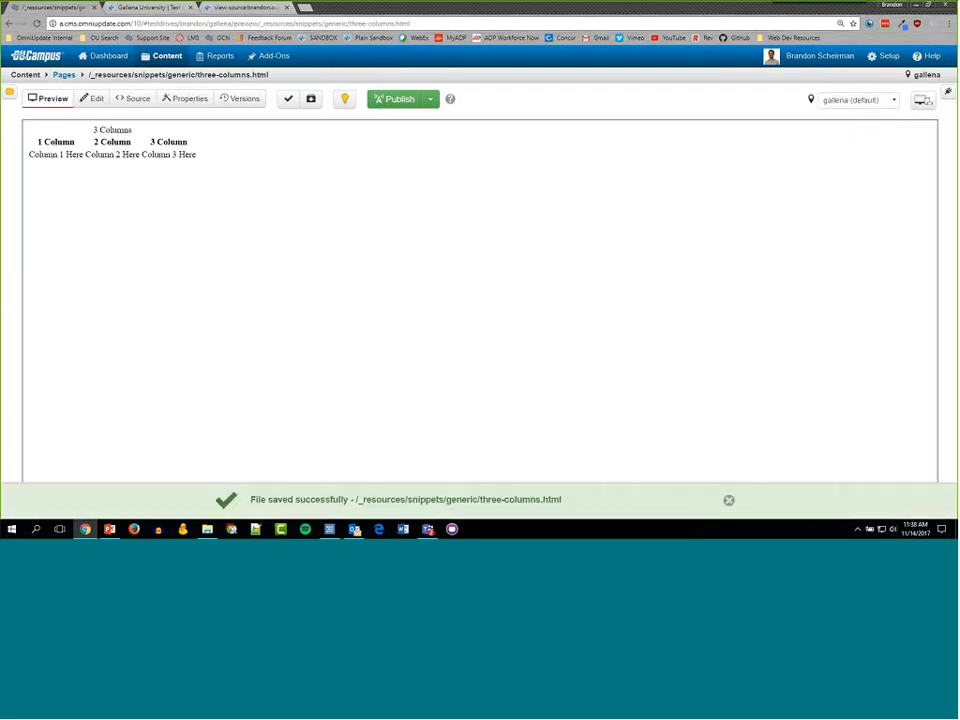
click(727, 500)
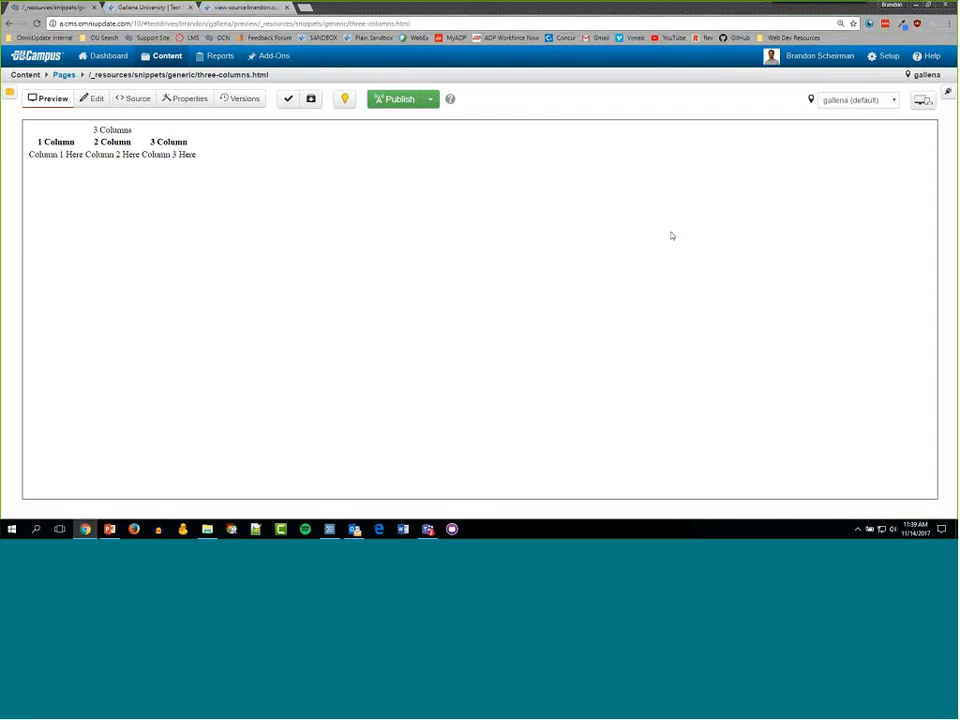
- Start a new snippet in the Generic snippet category and name it Three Columns
mouse_move(150, 56)
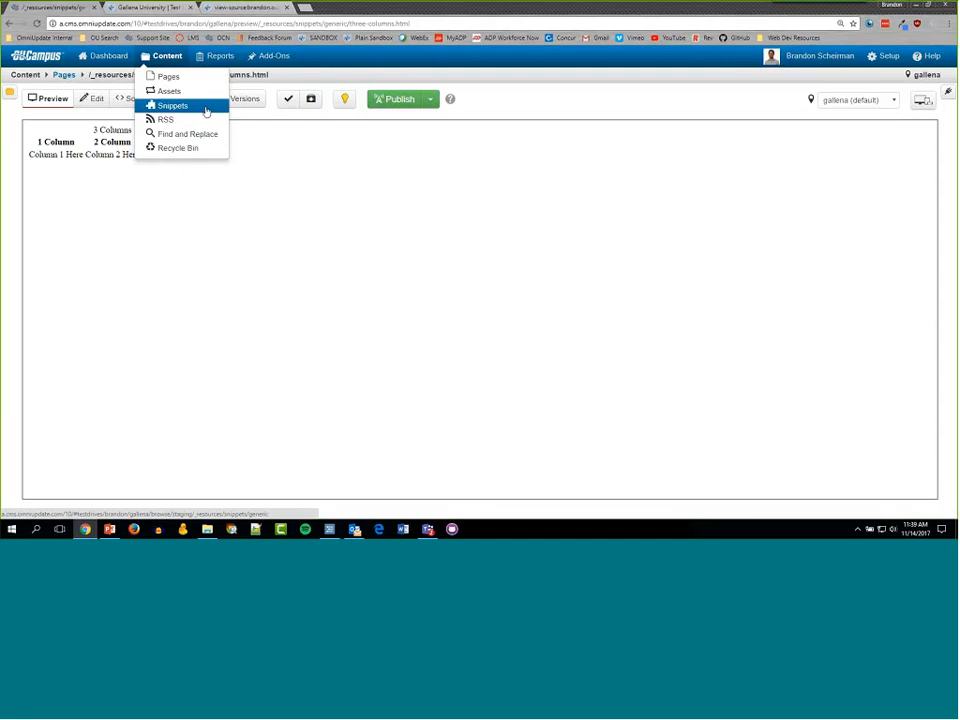
click(186, 107)
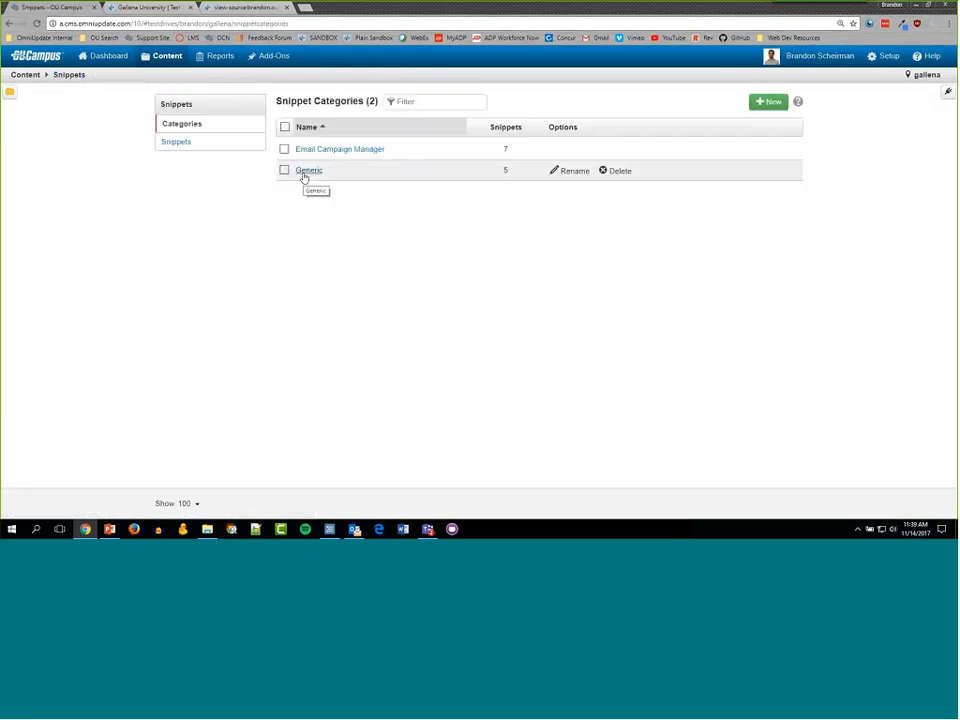
click(304, 175)
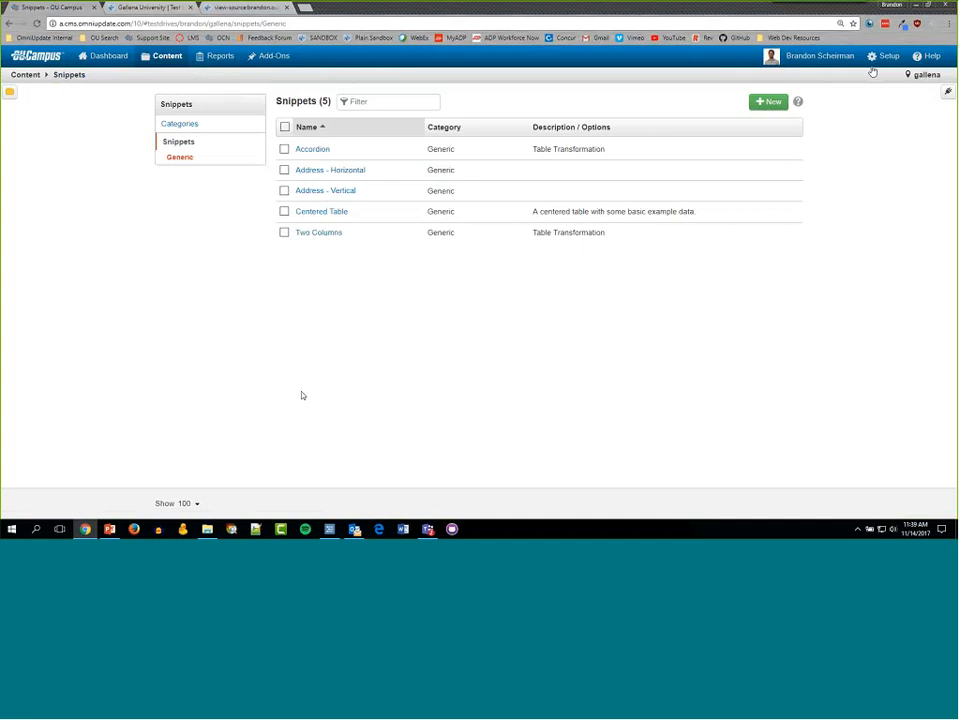
click(771, 104)
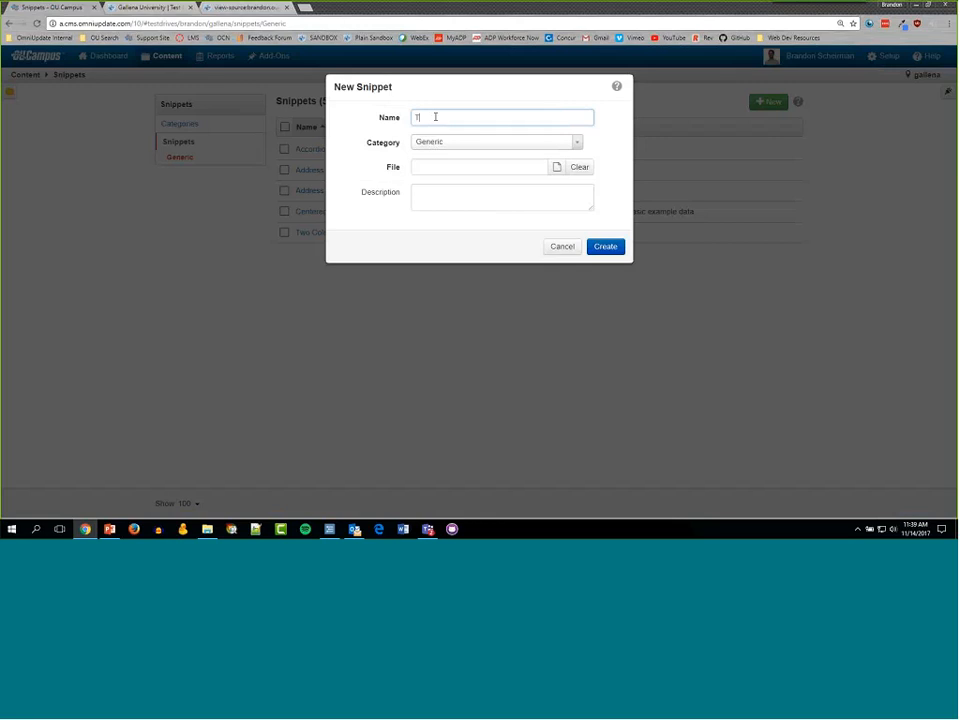
text(ThreeCOlumns)
- Assign three-columns.html from the _resources/snippets/generic folder as the snippet's file and create the snippet
click(557, 168)
click(556, 170)
click(314, 201)
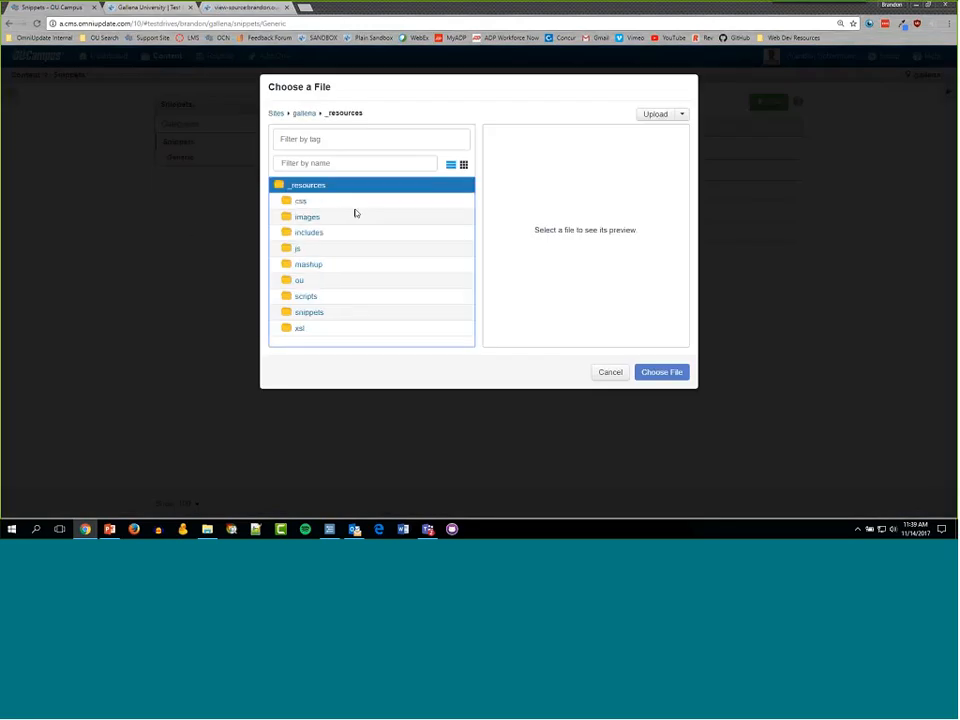
click(305, 316)
click(313, 217)
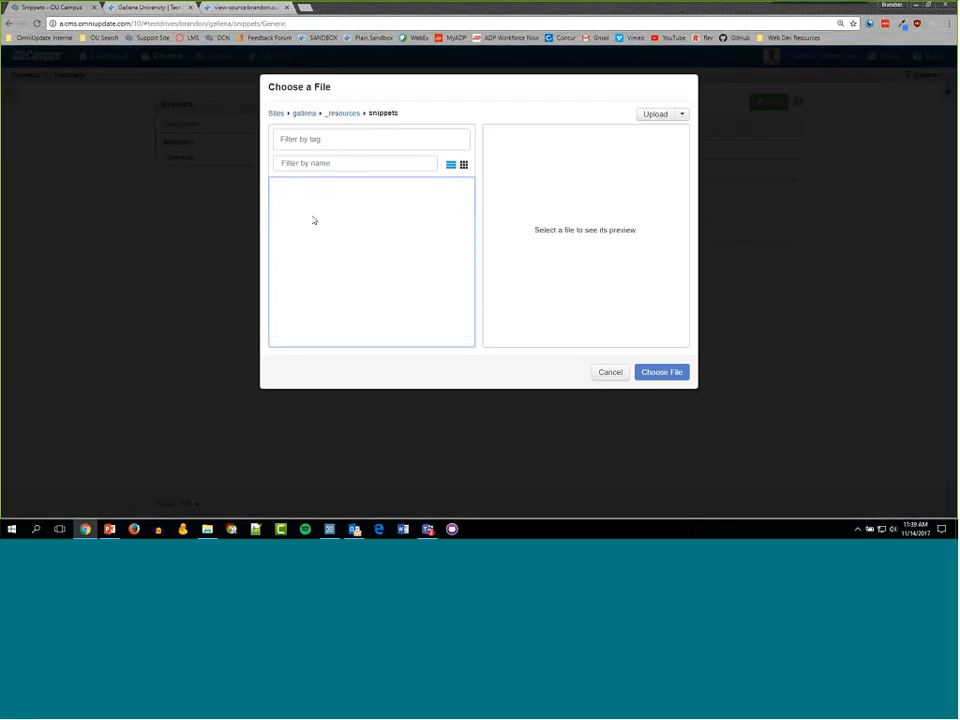
click(330, 280)
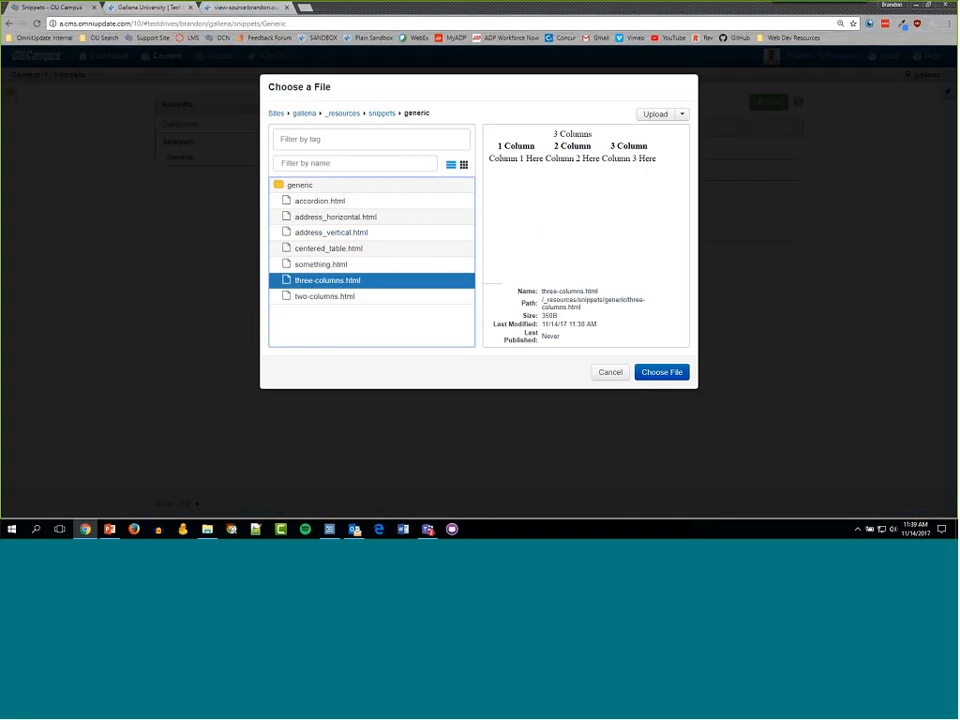
click(662, 372)
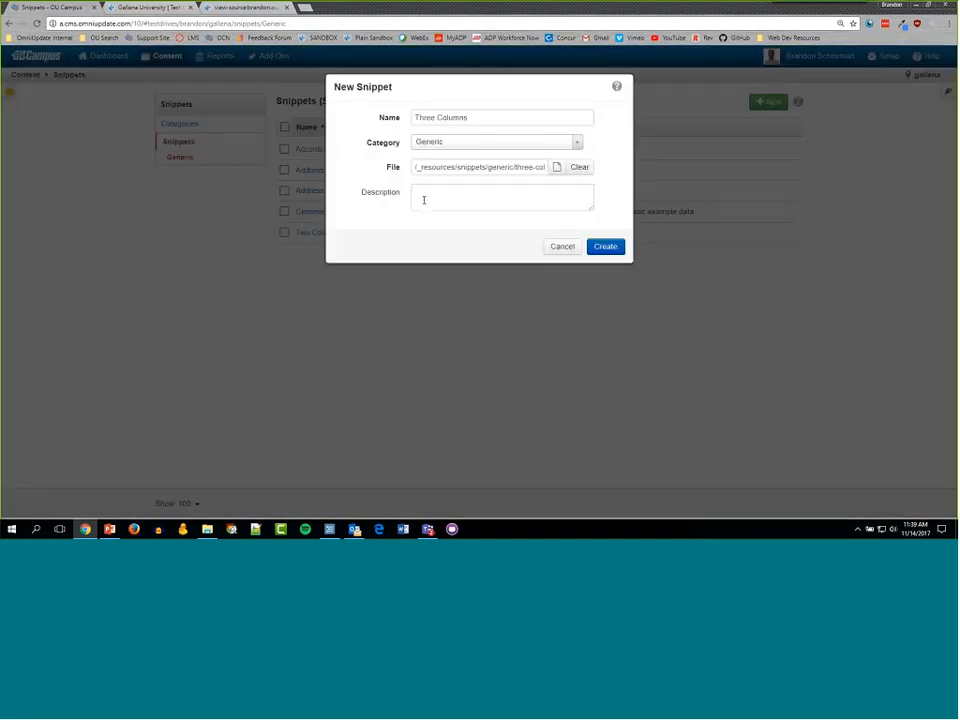
click(606, 247)
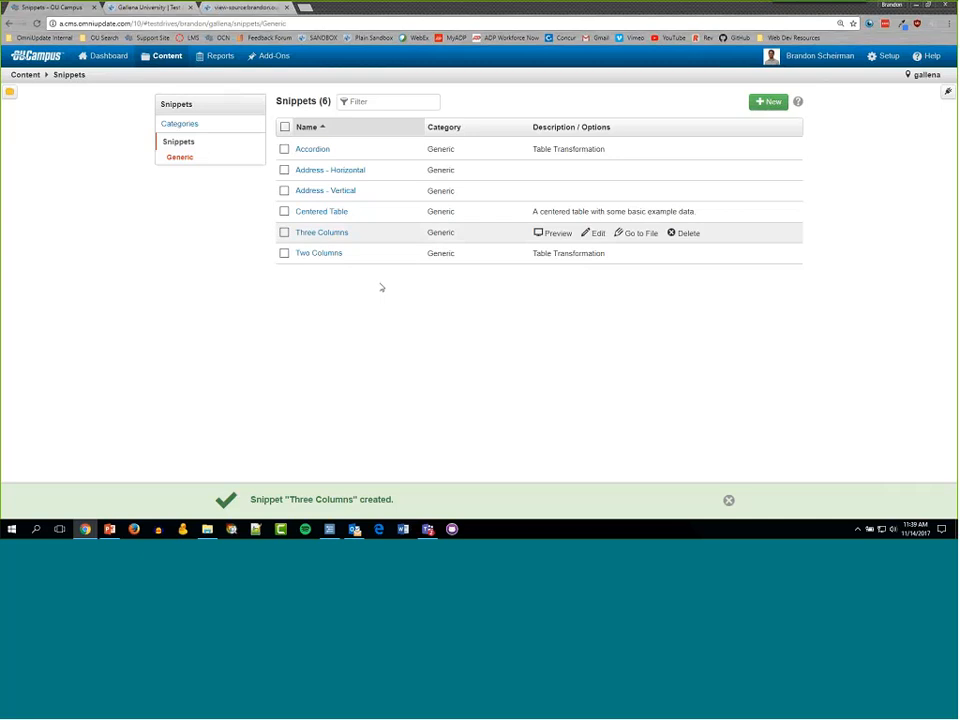
- Open the pages listing in a separate browser tab and delete something.html from the generic folder
click(162, 56)
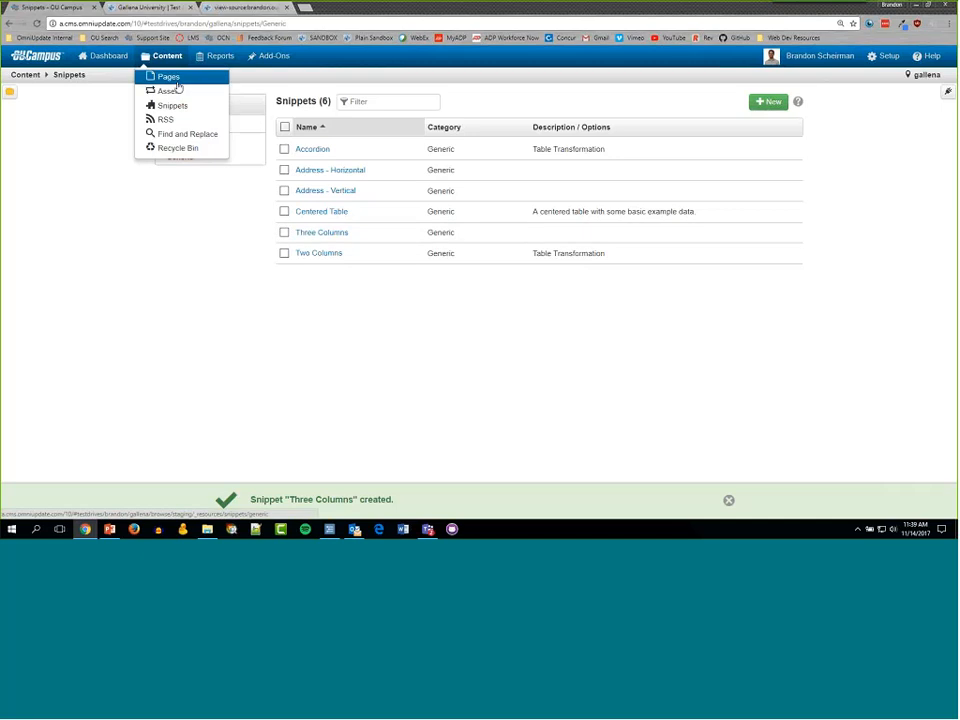
middle_click(168, 78)
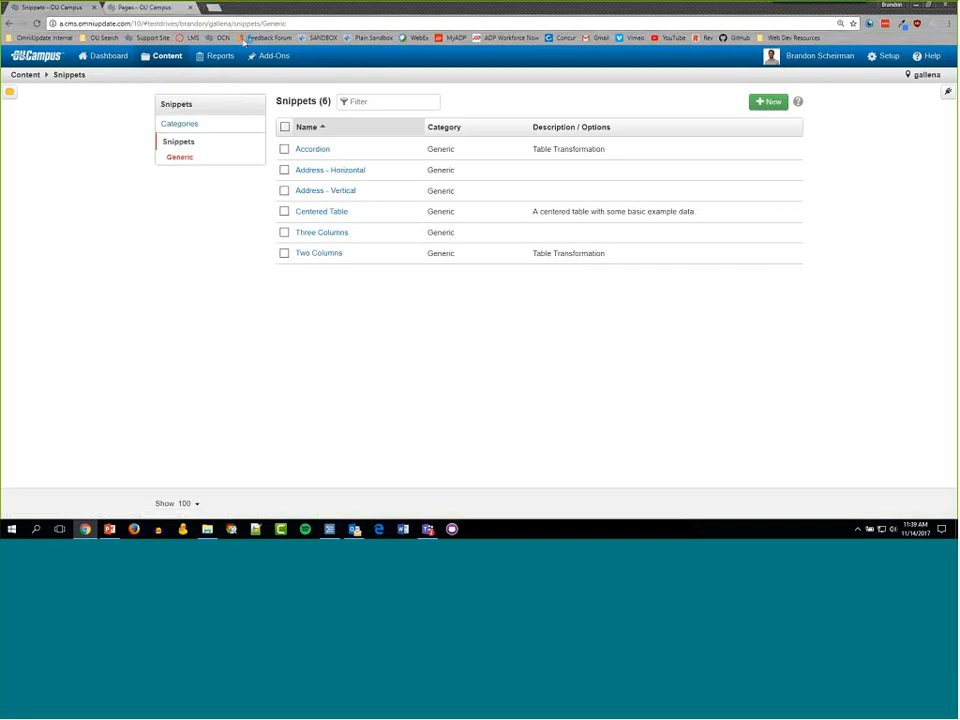
click(140, 7)
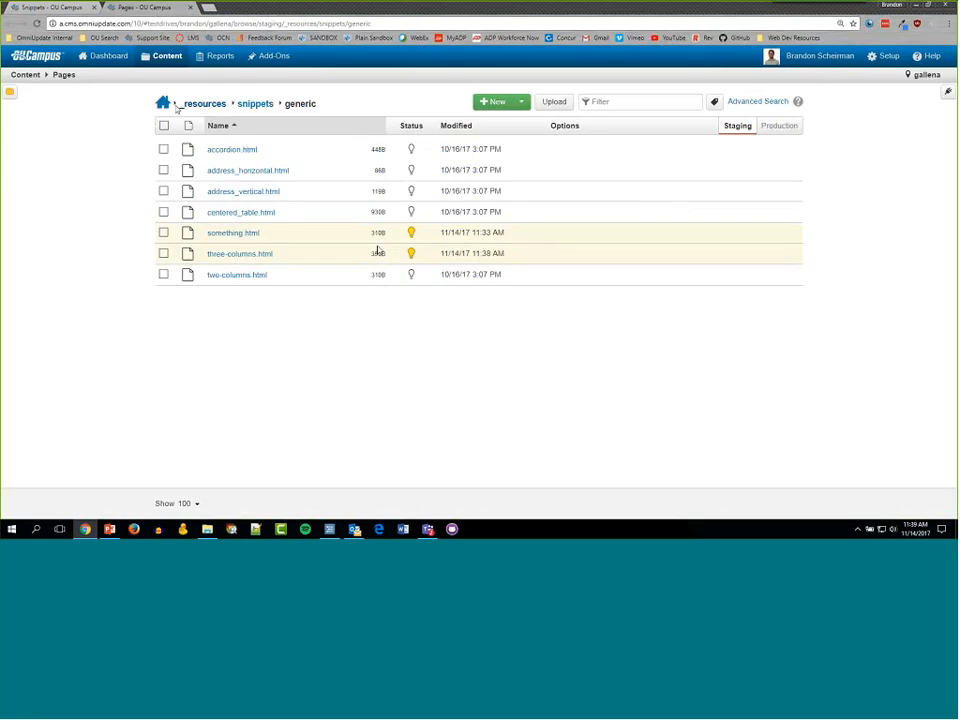
click(711, 235)
click(733, 300)
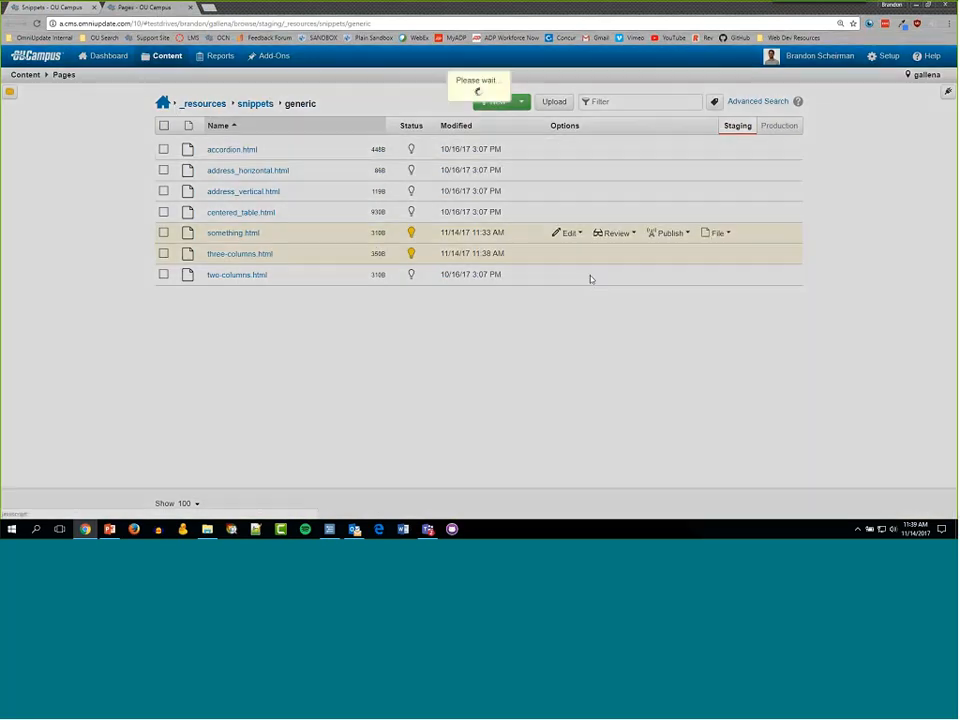
click(572, 163)
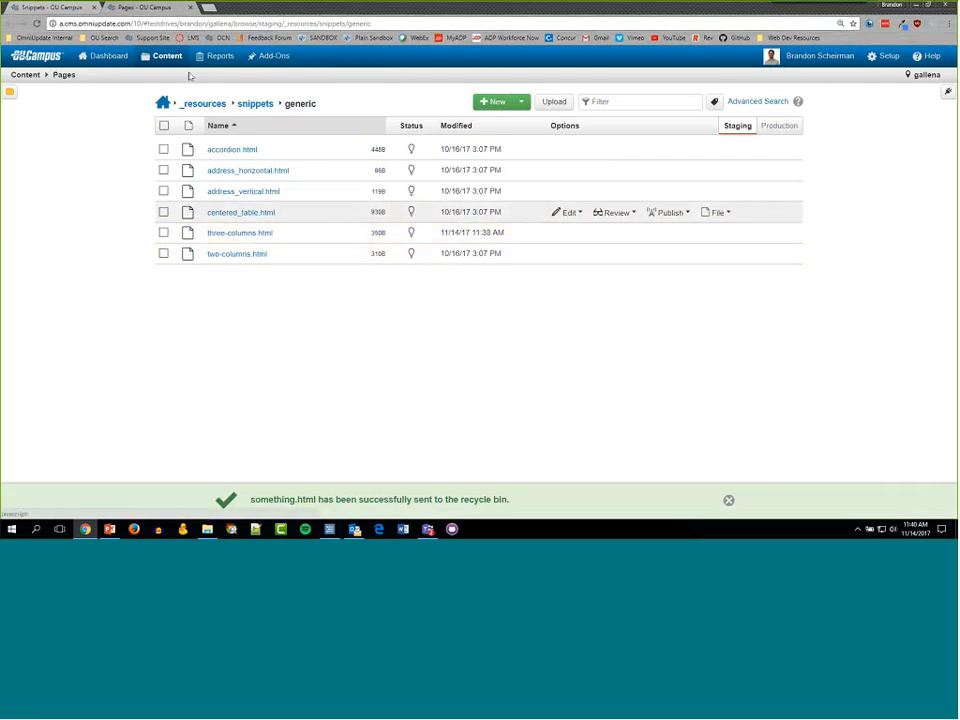
- Open test.pcf in the table-transformations folder and edit its Main Content region
click(162, 103)
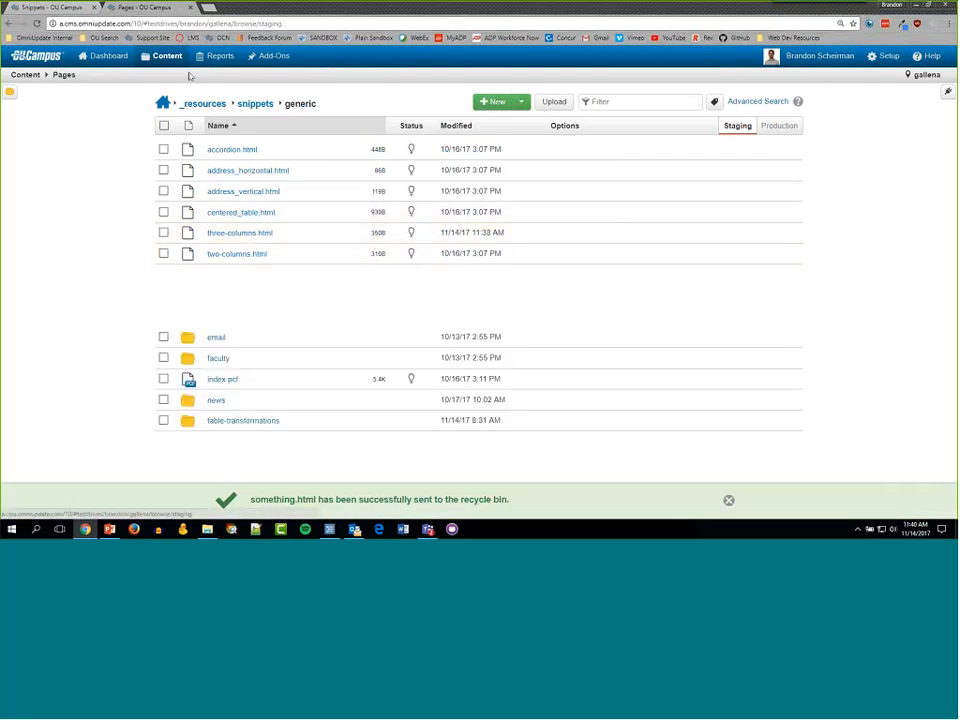
click(250, 420)
click(226, 213)
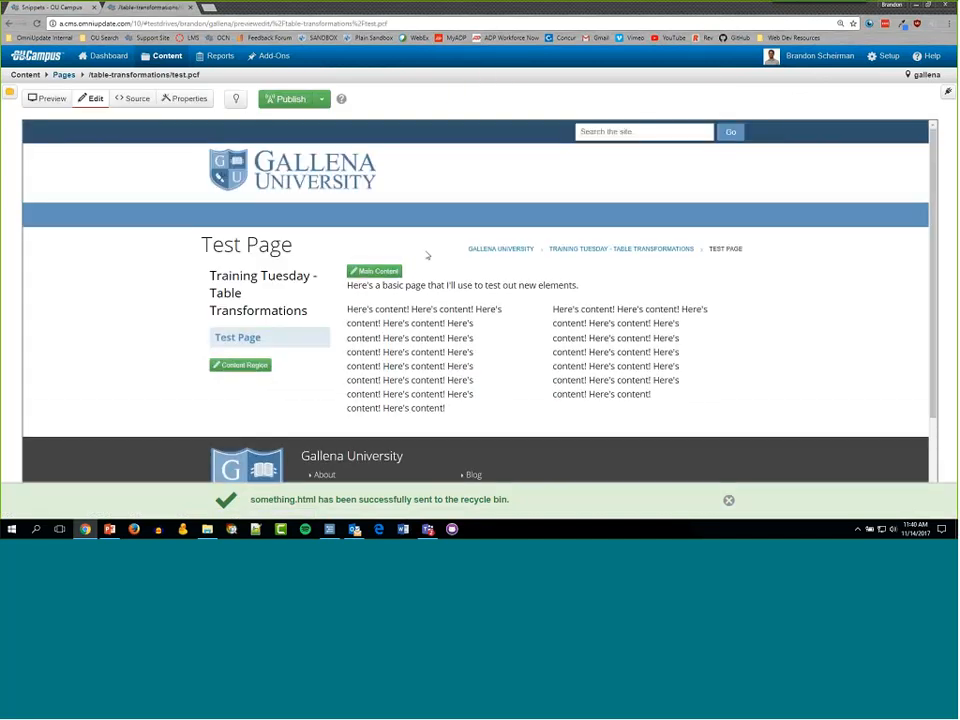
click(389, 273)
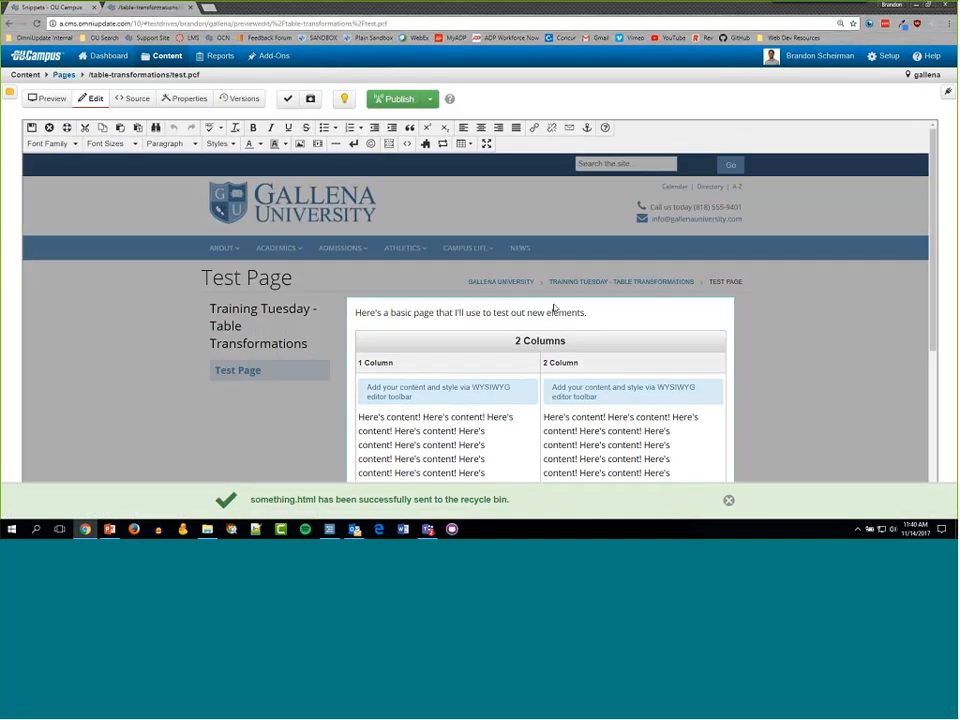
right_click(525, 245)
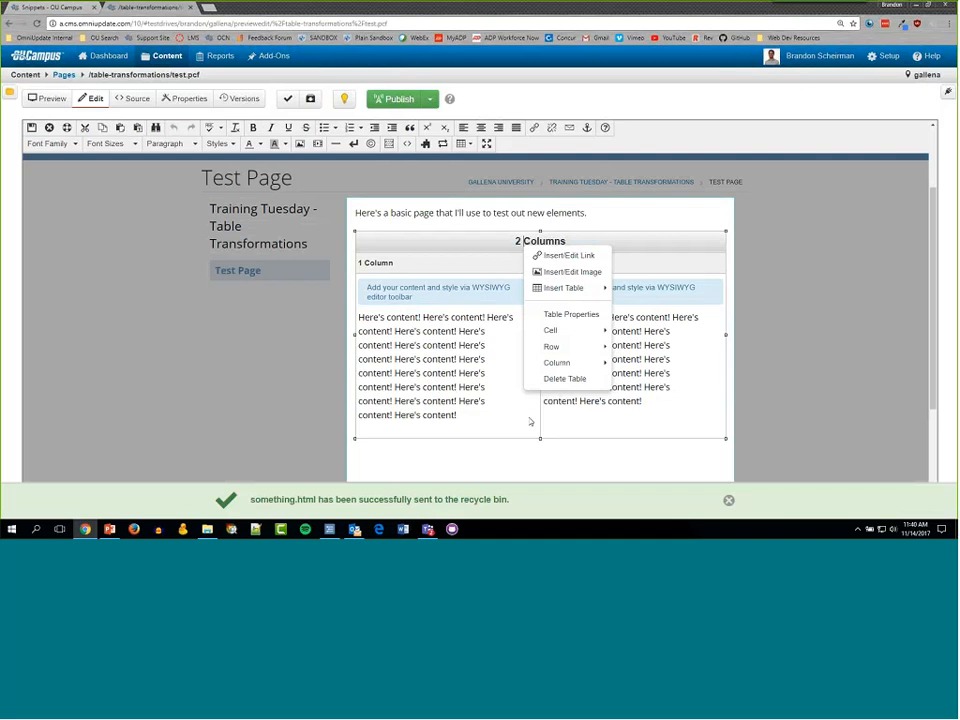
click(585, 401)
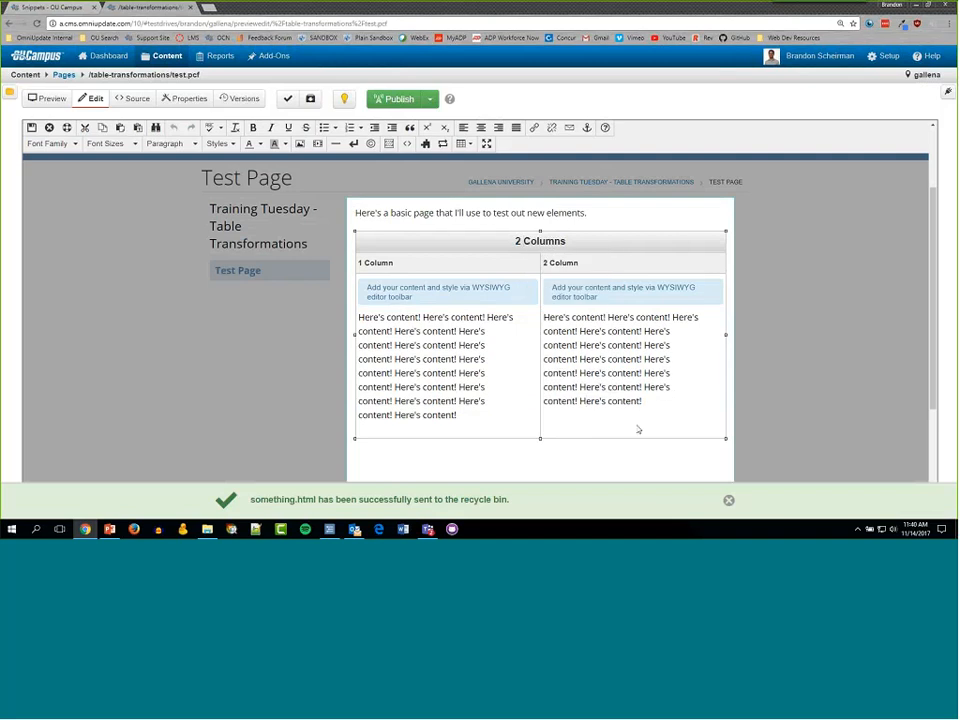
scroll(422, 452, down, 3)
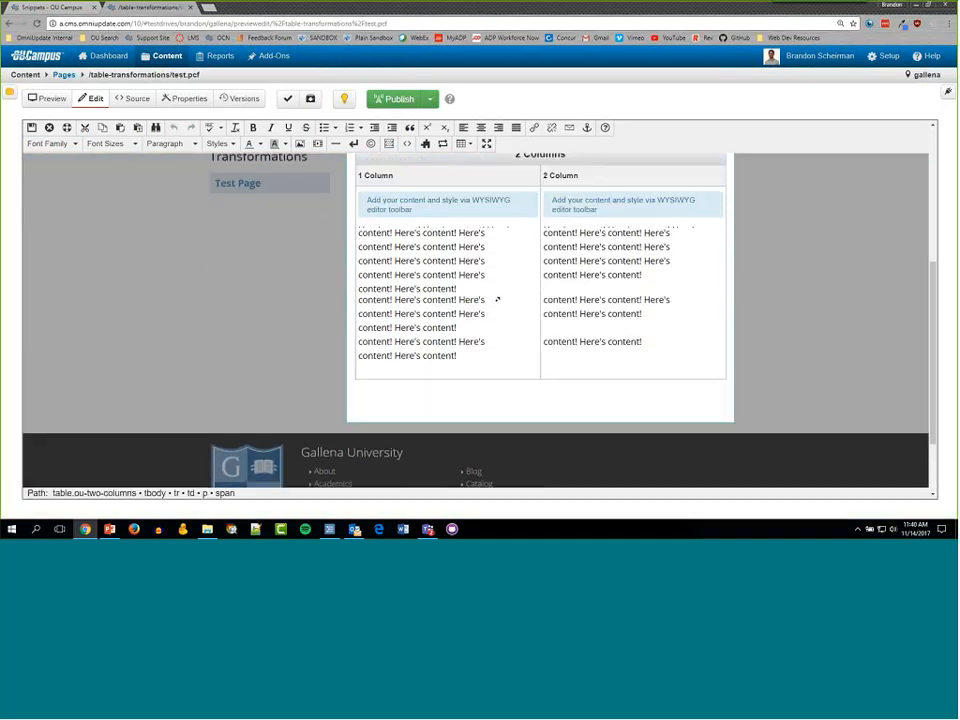
- Add a blank line below the introductory sentence and insert the Three Columns snippet there, above the two-column table
scroll(497, 299, up, 5)
click(634, 326)
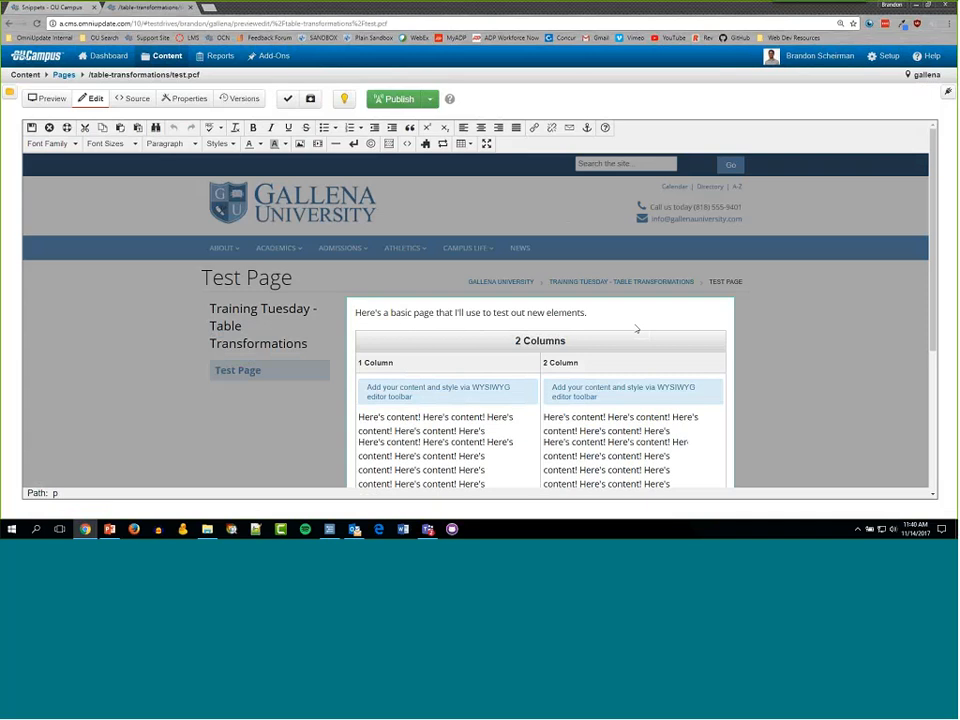
key(Return)
click(427, 144)
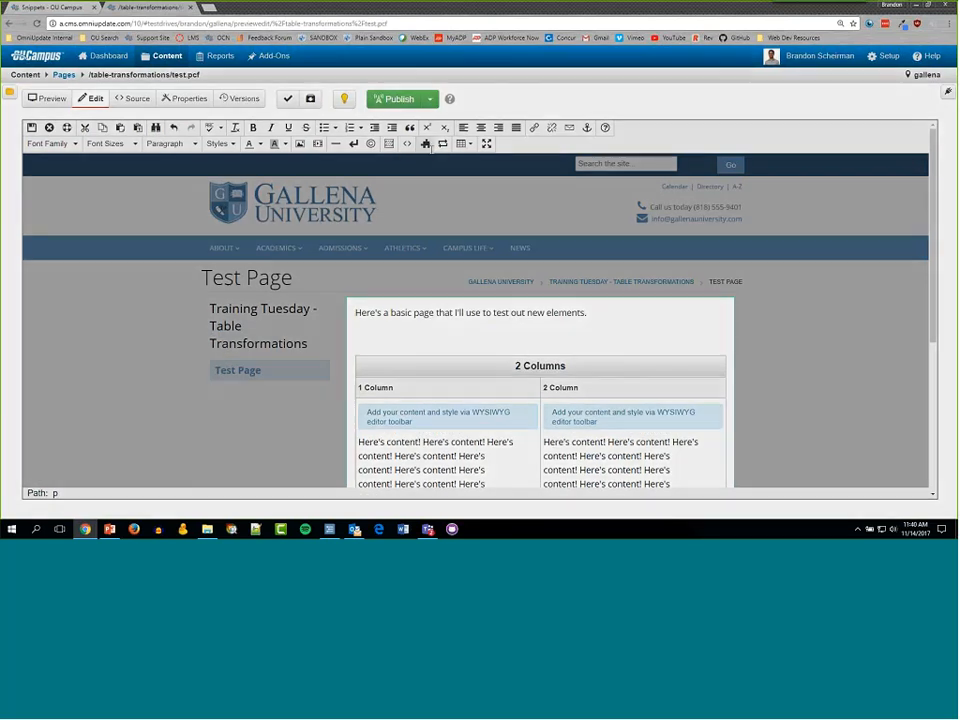
scroll(340, 300, down, 1)
click(312, 330)
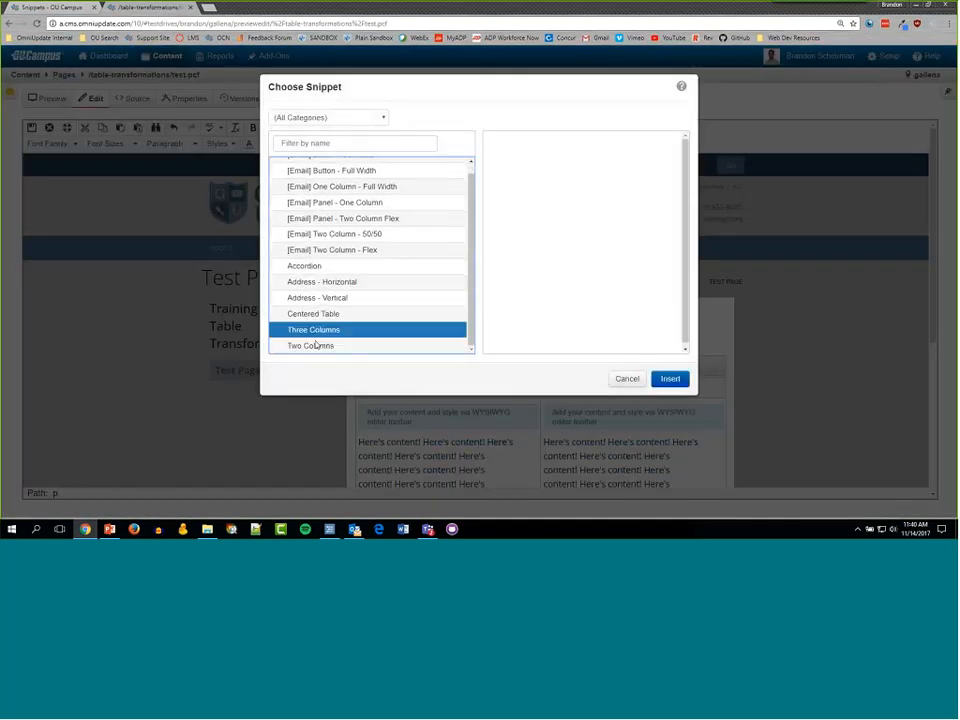
click(669, 380)
scroll(700, 390, down, 2)
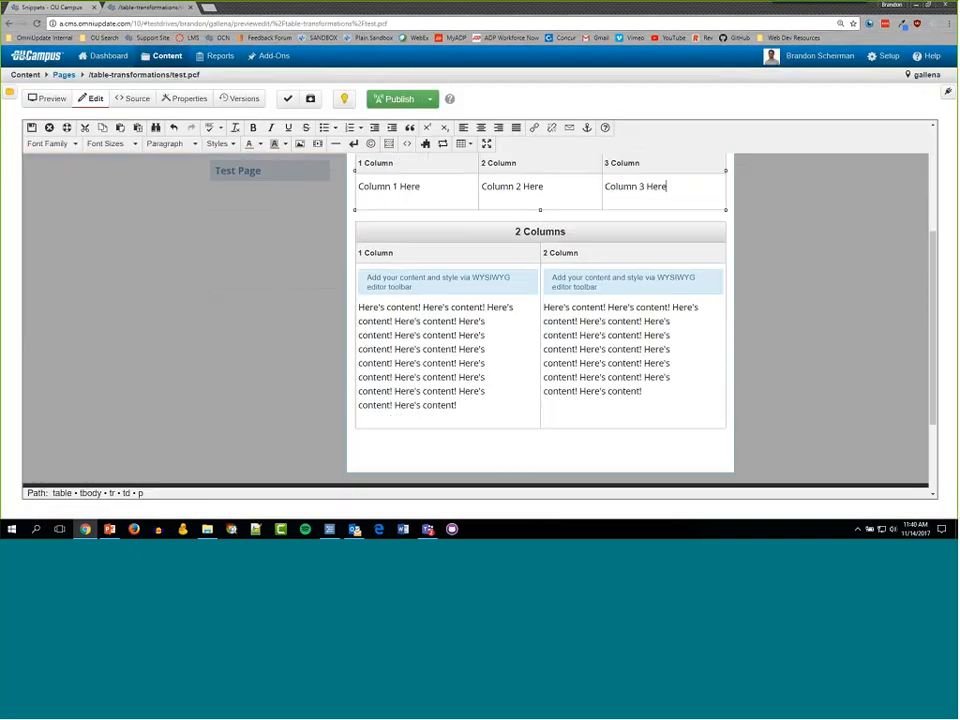
- Save the Main Content region with the inserted three-column table and check how both tables render on the test page
scroll(780, 386, up, 1)
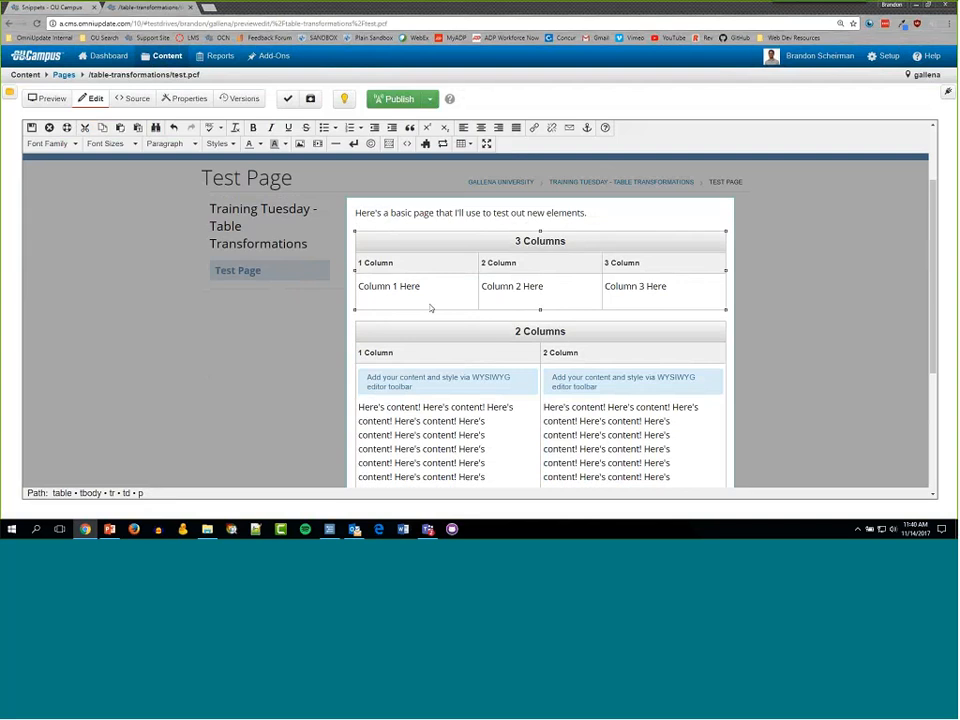
drag(413, 287, 370, 288)
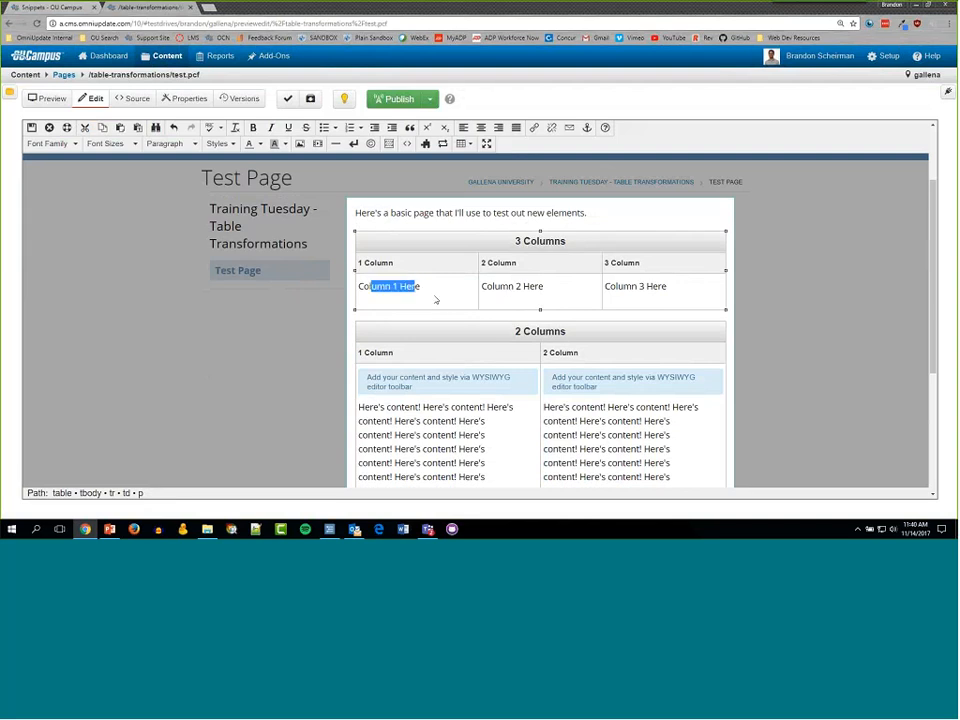
click(436, 299)
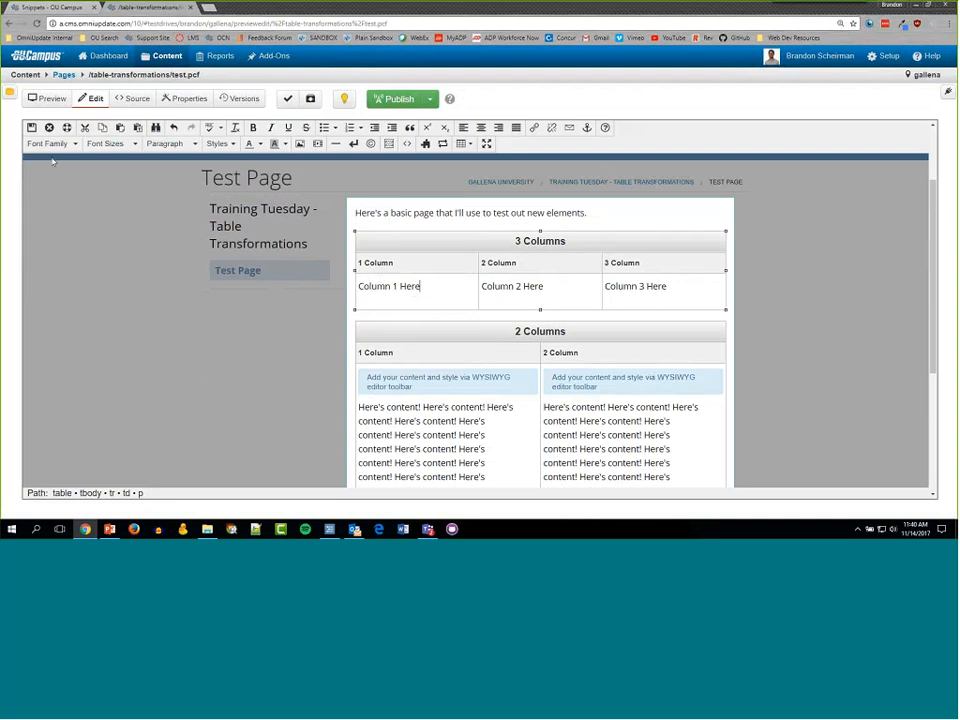
click(31, 129)
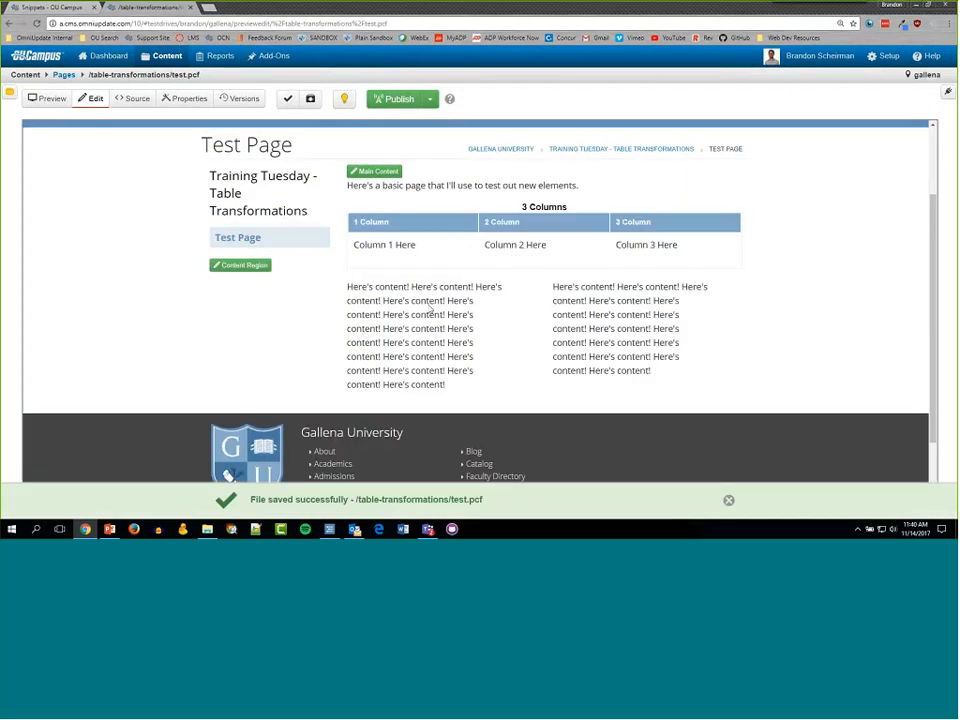
drag(347, 285, 722, 396)
click(721, 397)
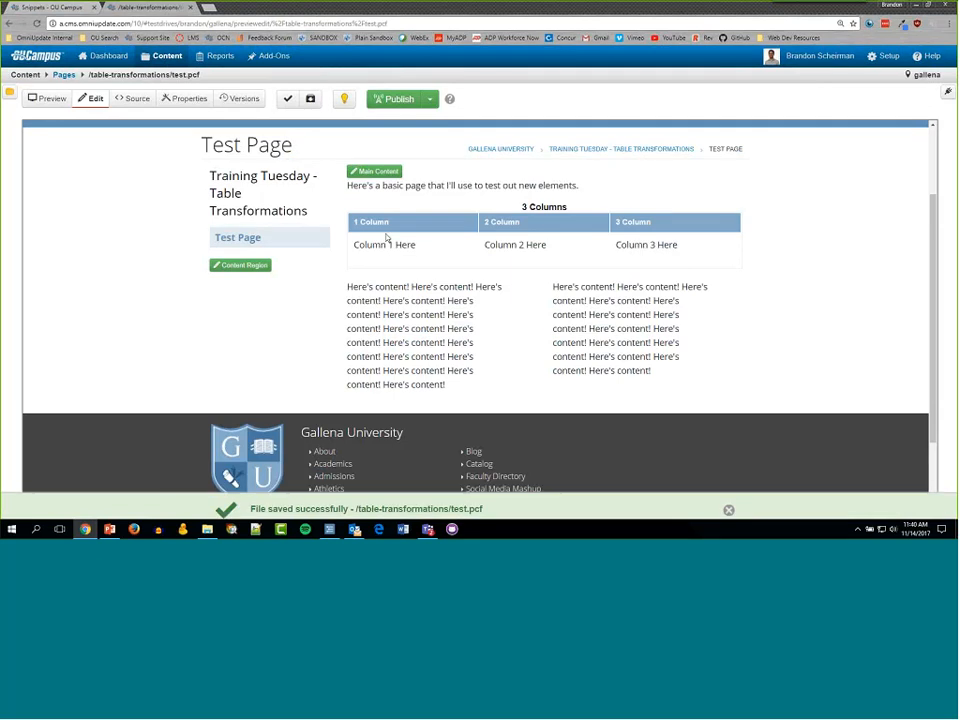
- Reopen the Main Content region, and in the snippets browser tab open the source of three-columns.html and save the file
click(372, 174)
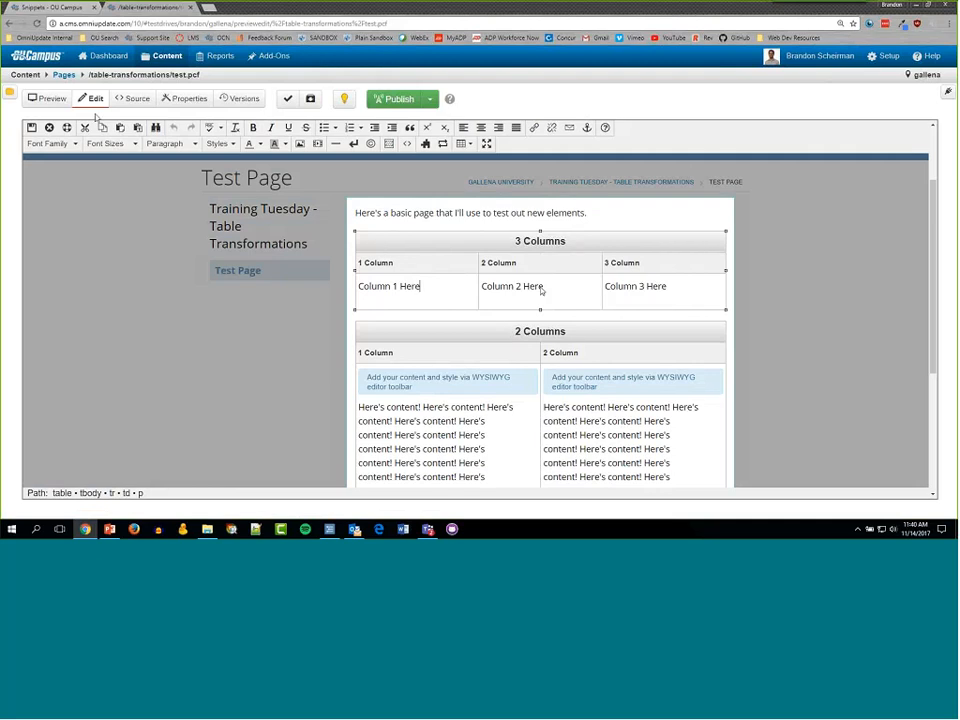
click(64, 12)
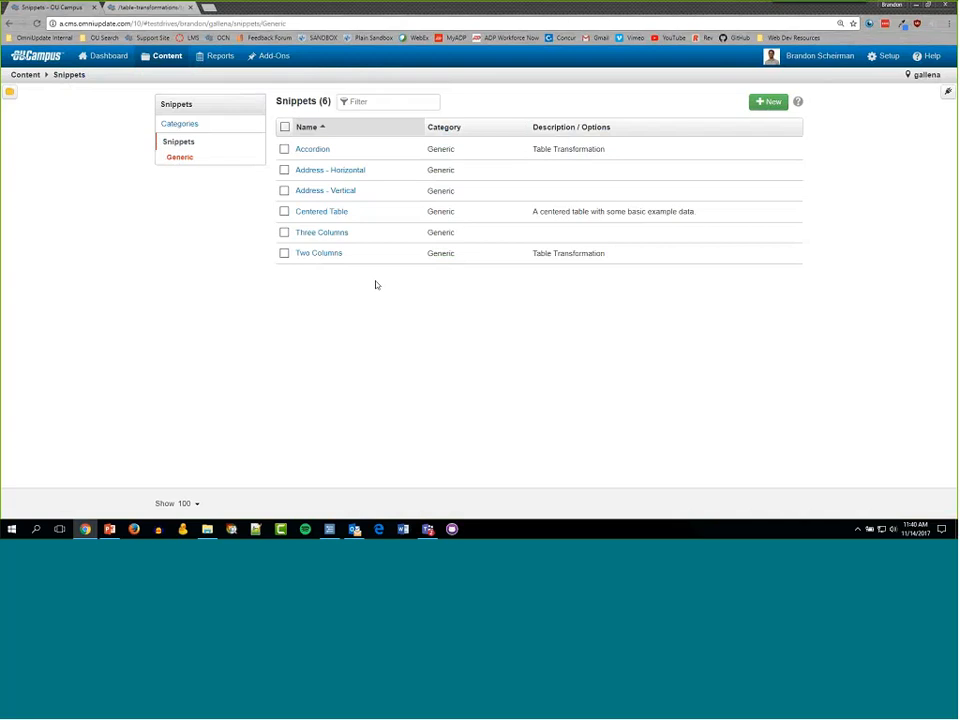
click(641, 235)
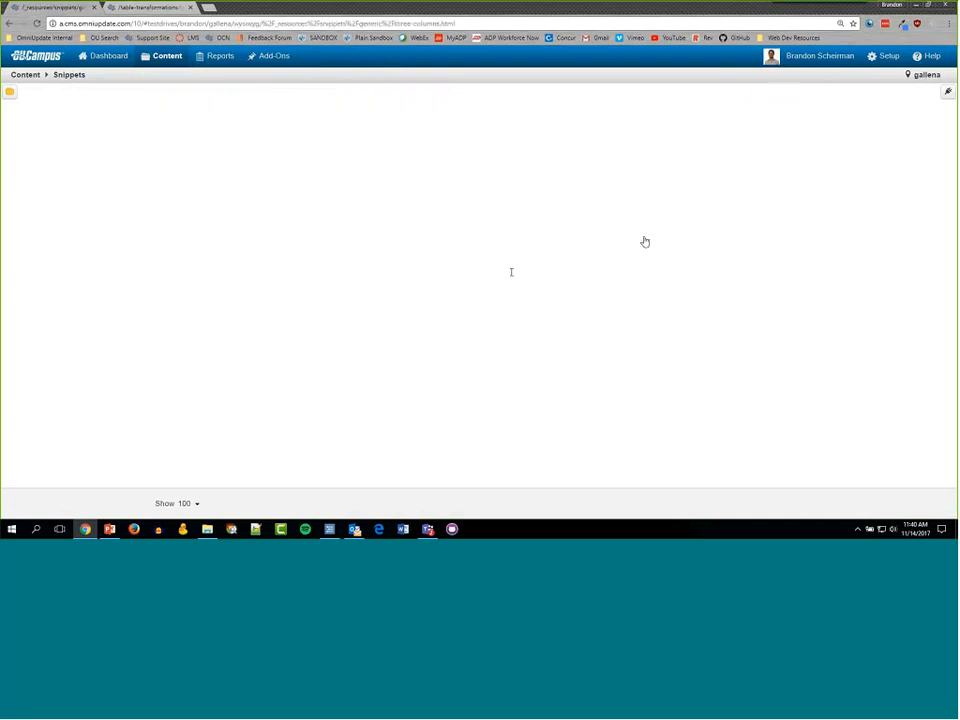
click(133, 98)
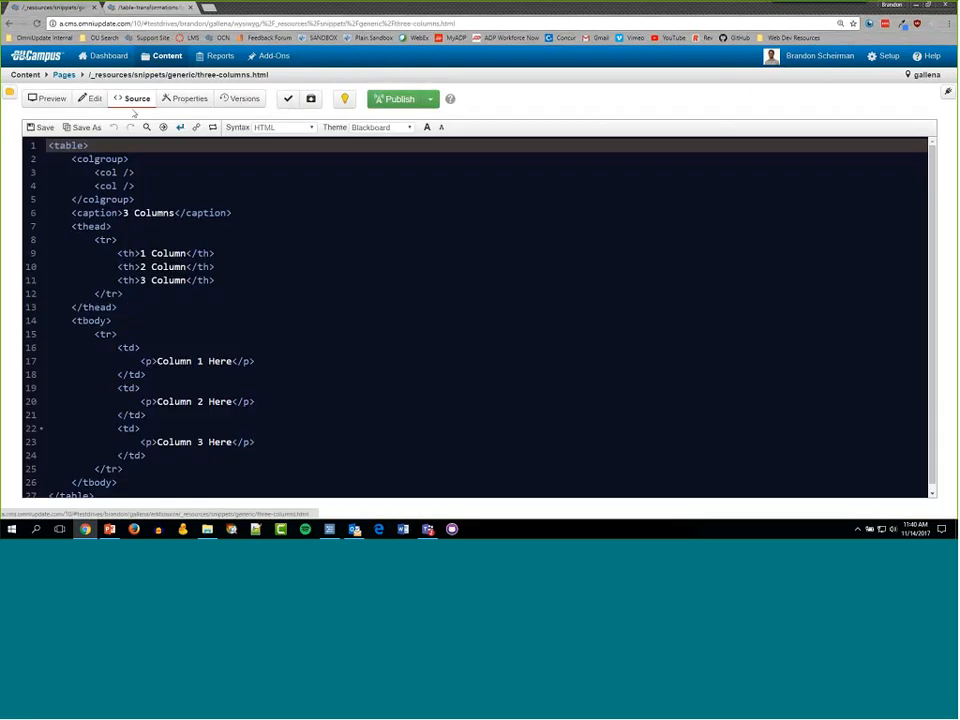
scroll(204, 374, up, 1)
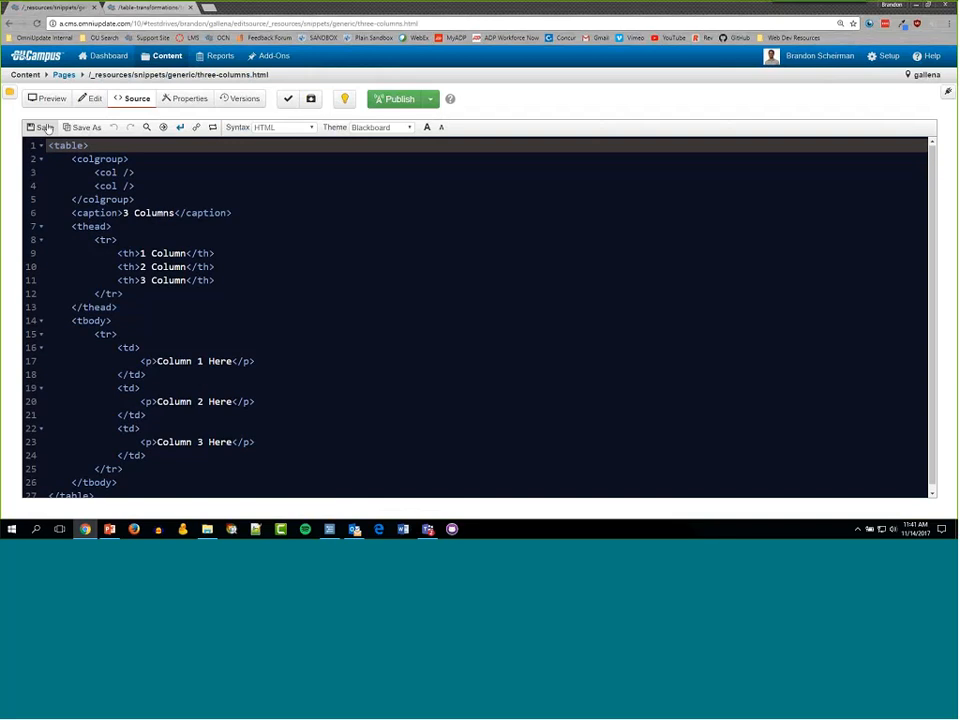
click(44, 128)
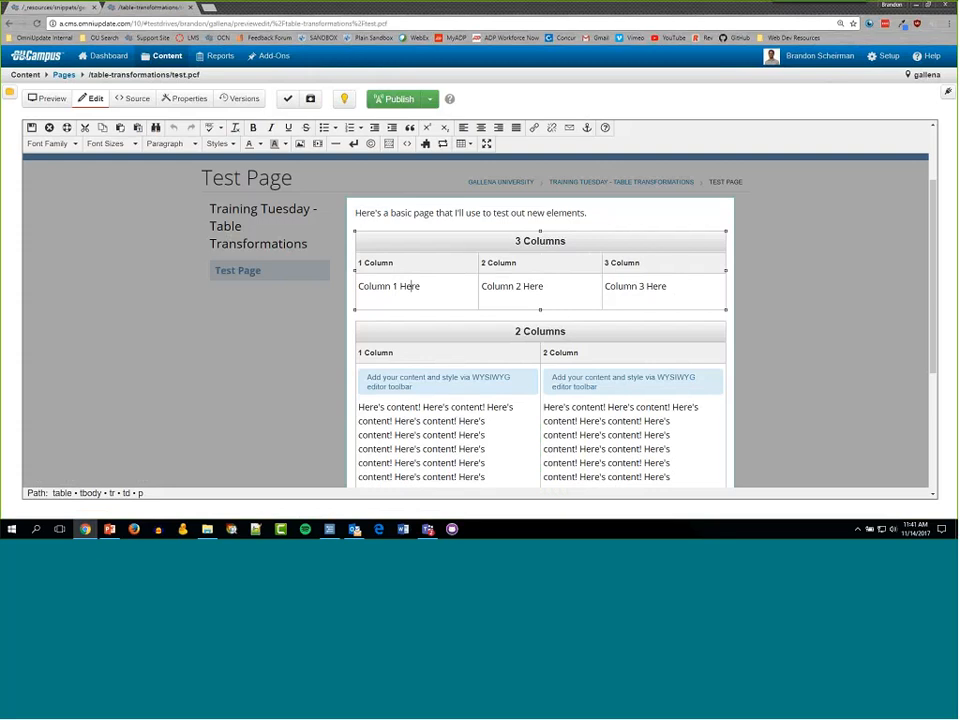
- Save the test page's Main Content region again and inspect the text of each column in the rendered three-column table
click(31, 128)
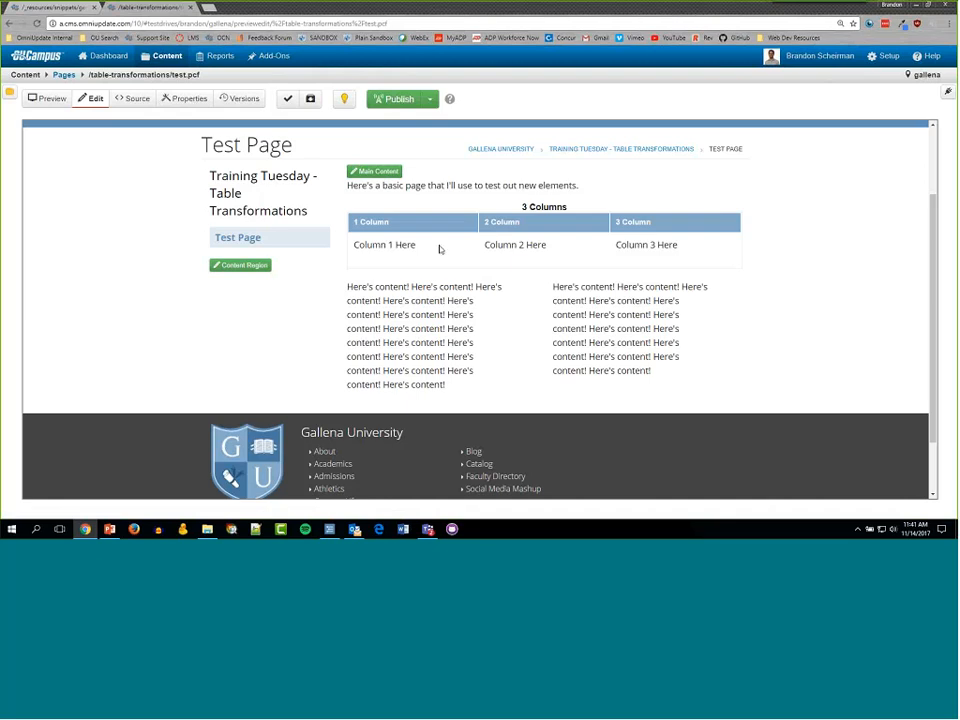
drag(440, 249, 358, 250)
drag(548, 249, 484, 250)
drag(690, 250, 615, 250)
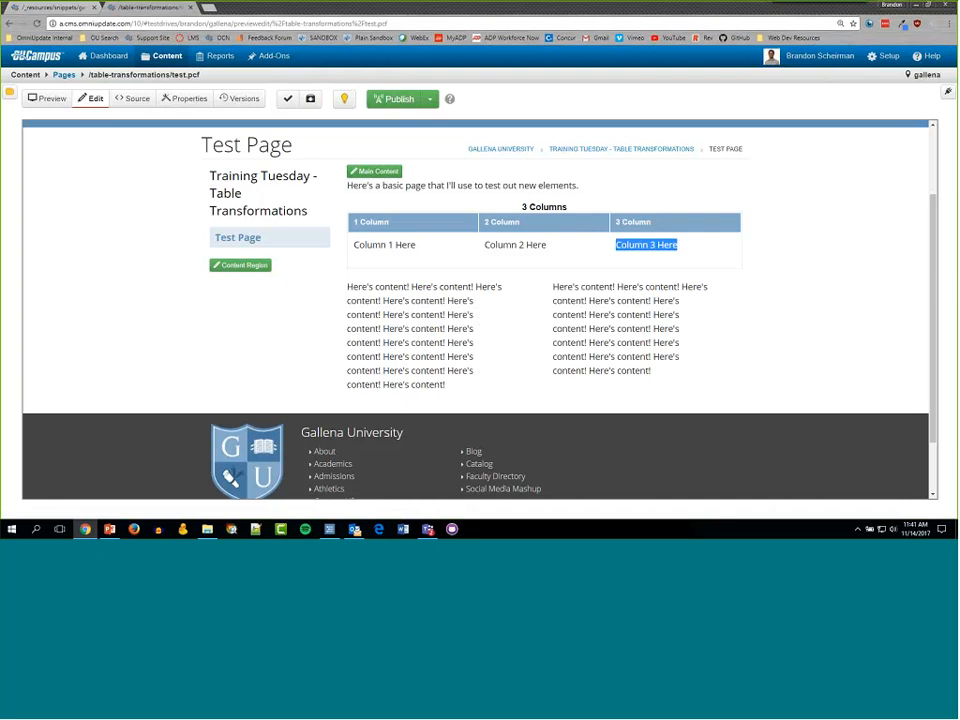
- Return to three-columns.html in the other browser tab and review its source and file name
mouse_move(165, 56)
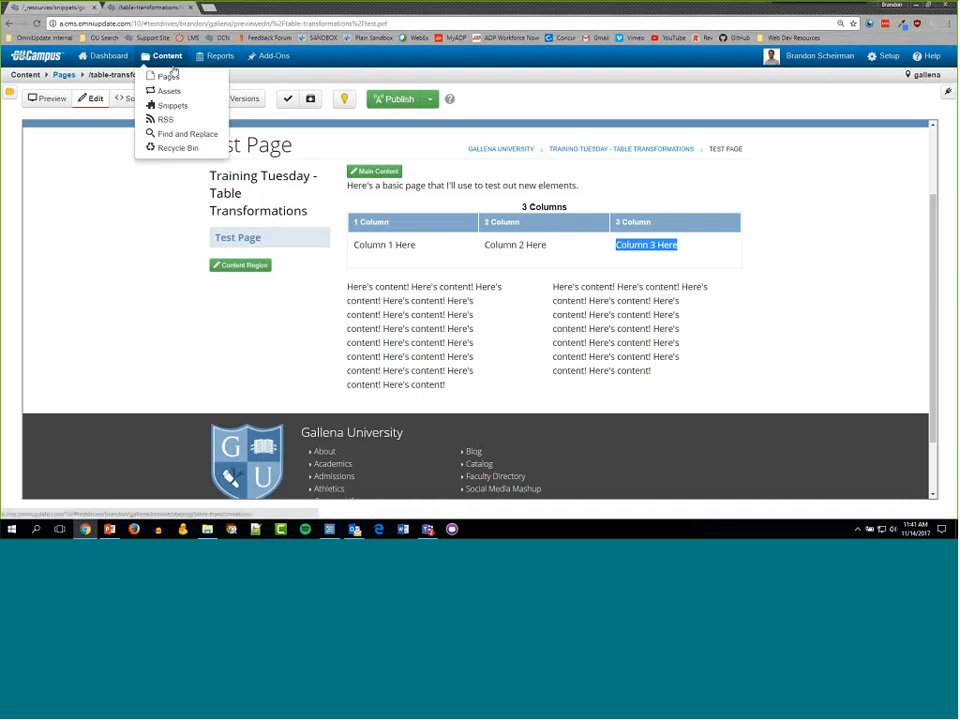
click(75, 10)
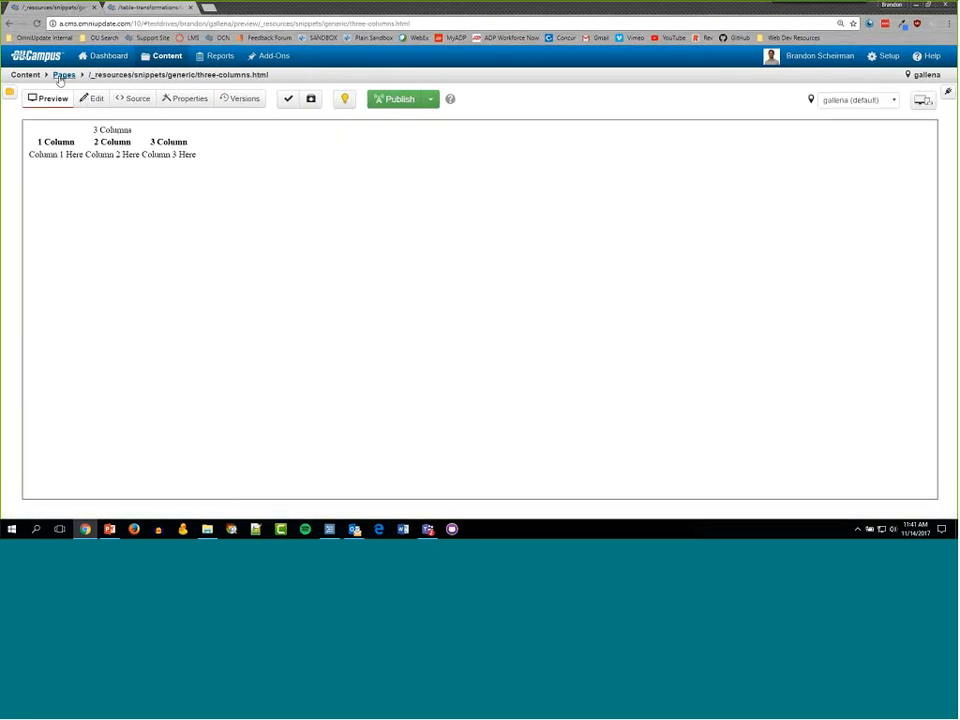
click(133, 98)
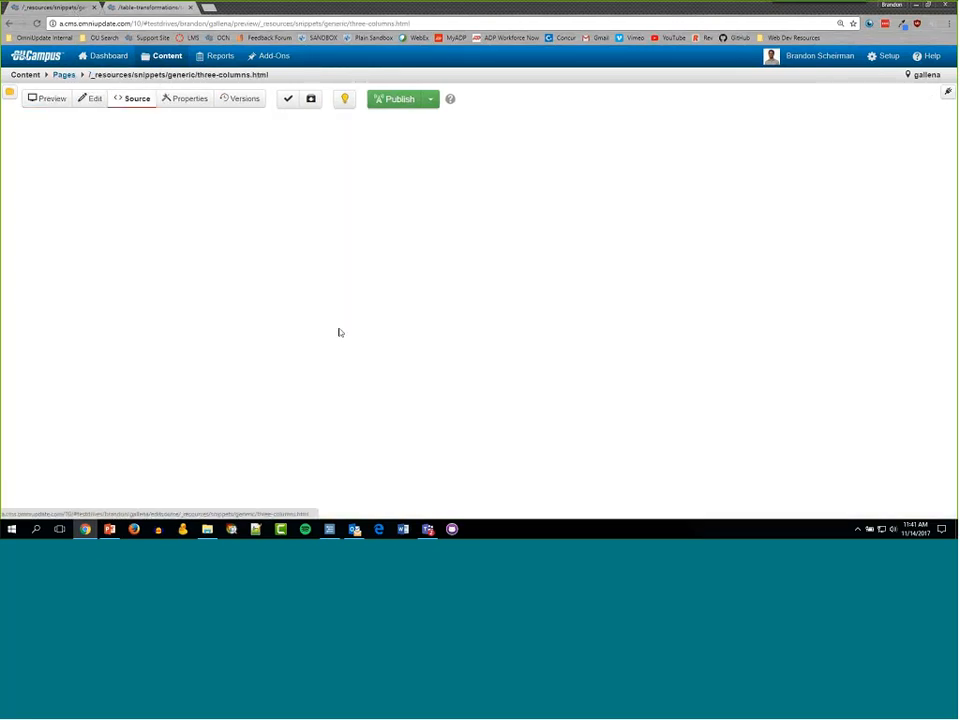
drag(261, 76, 196, 84)
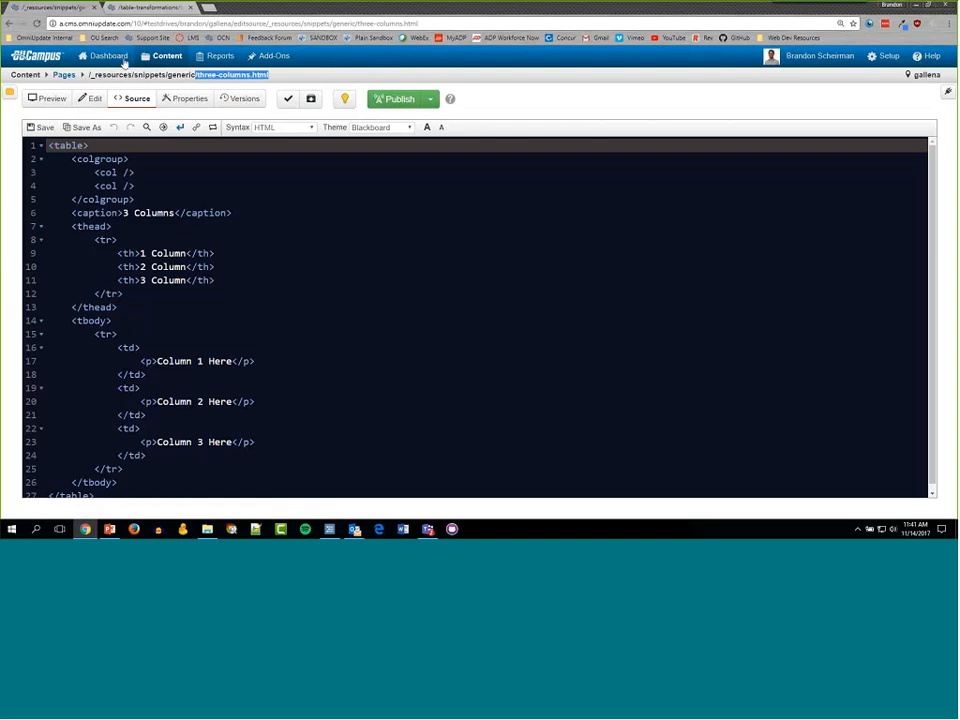
- Open the pages listing in a new browser tab and open snippets.xsl from the _resources/xsl/_shared folder
mouse_move(150, 56)
click(165, 76)
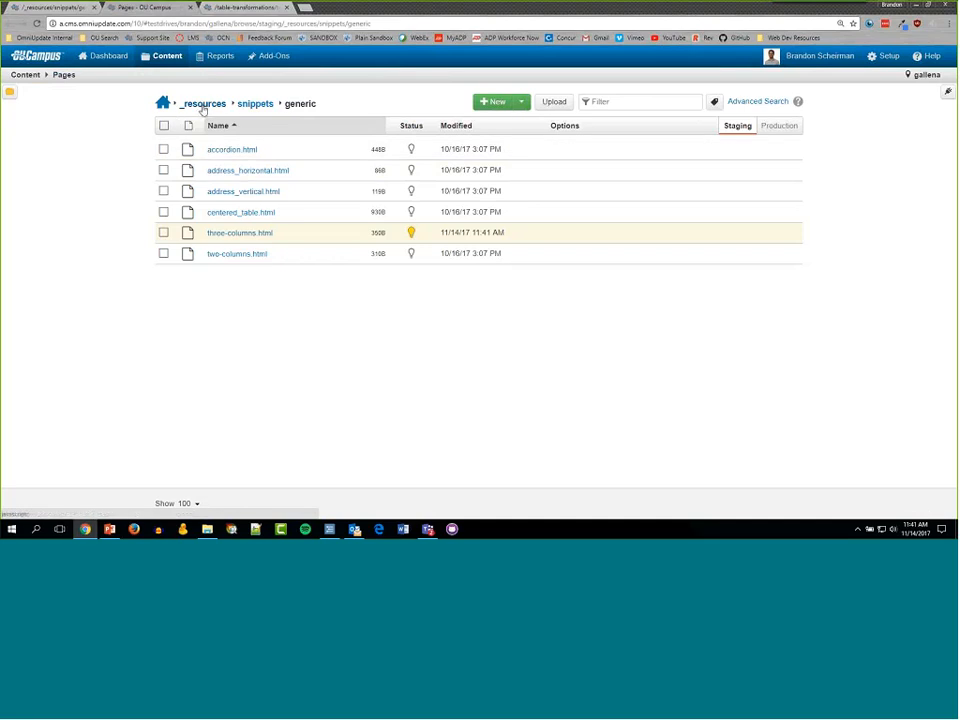
click(203, 105)
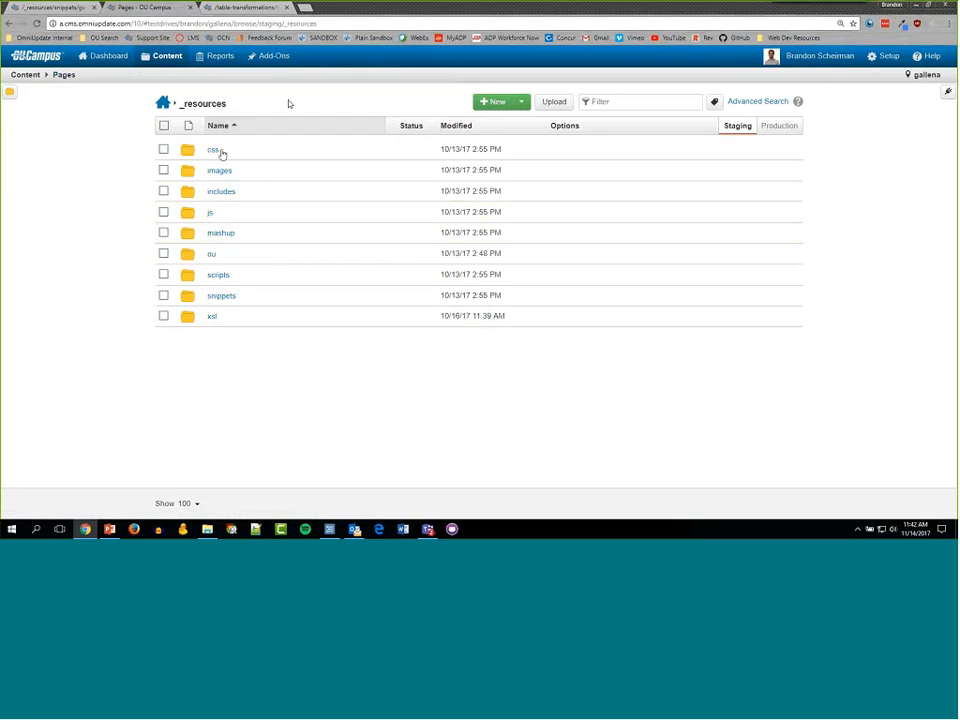
click(213, 318)
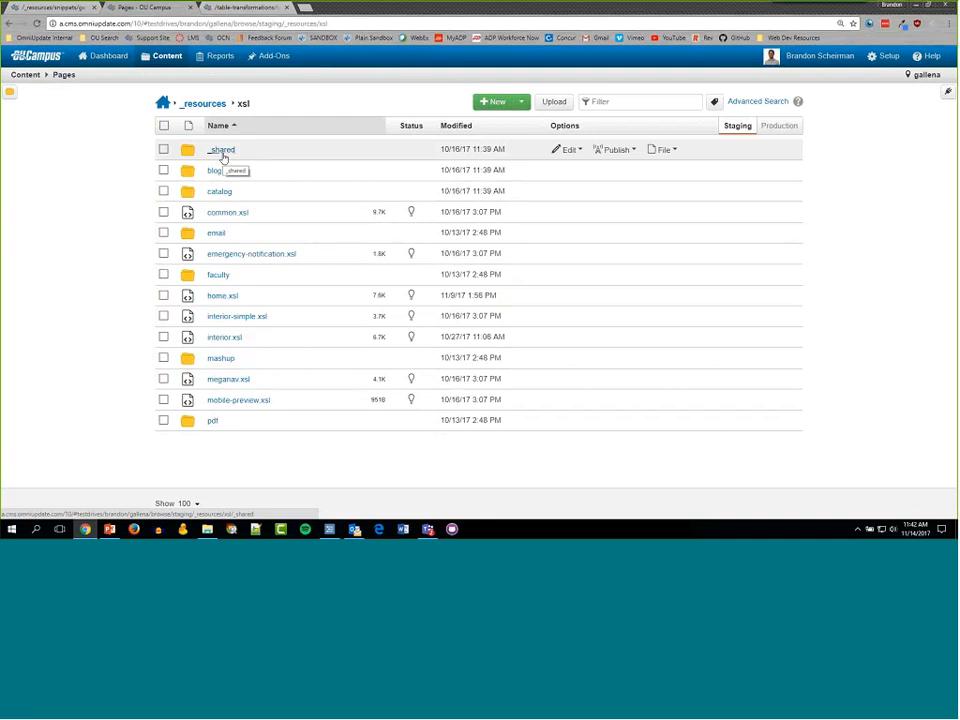
click(223, 152)
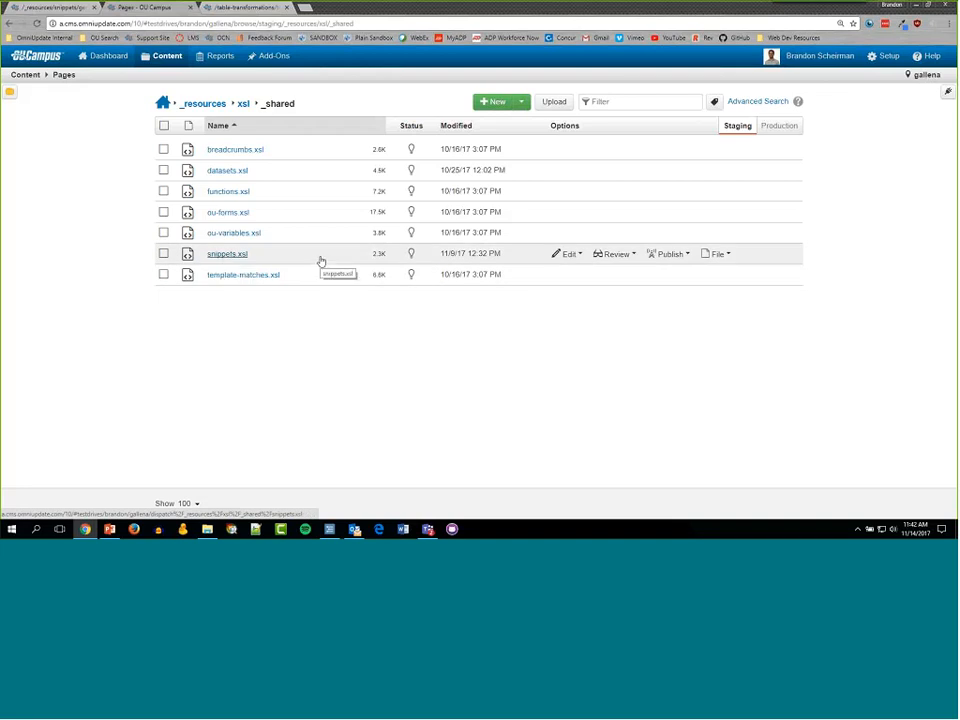
click(218, 258)
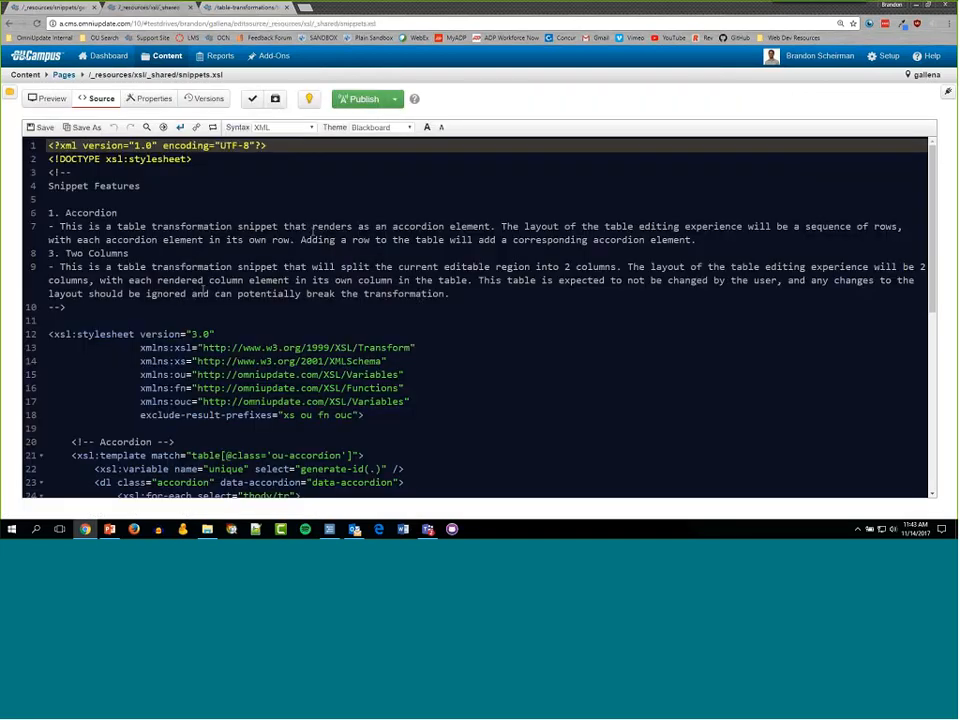
- Locate the comments that introduce the Accordion and Two Columns sections in snippets.xsl
scroll(70, 204, down, 5)
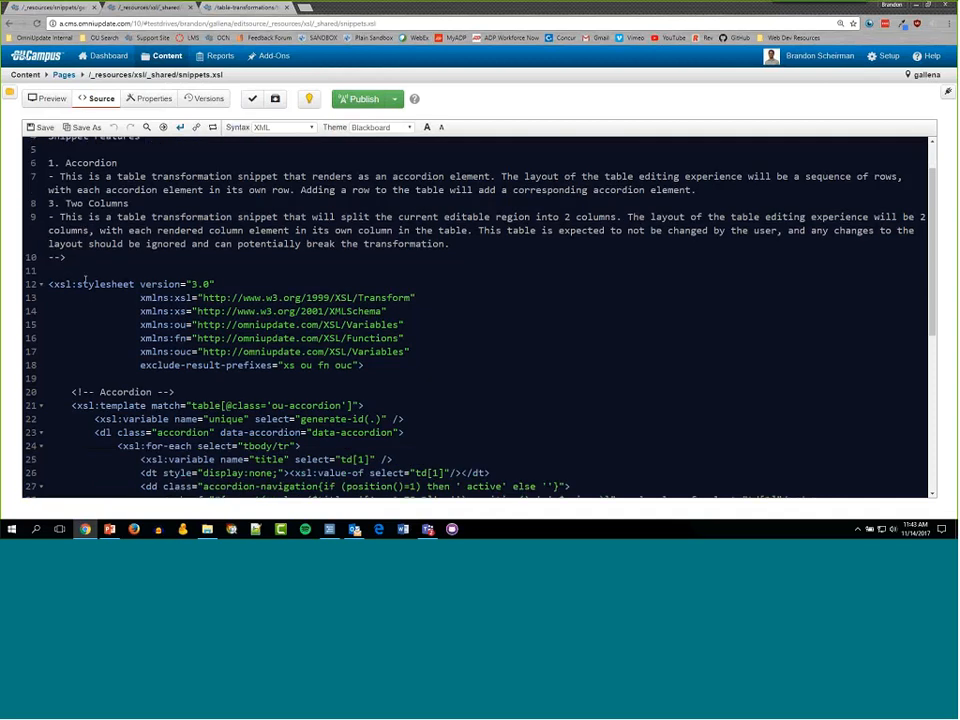
click(72, 192)
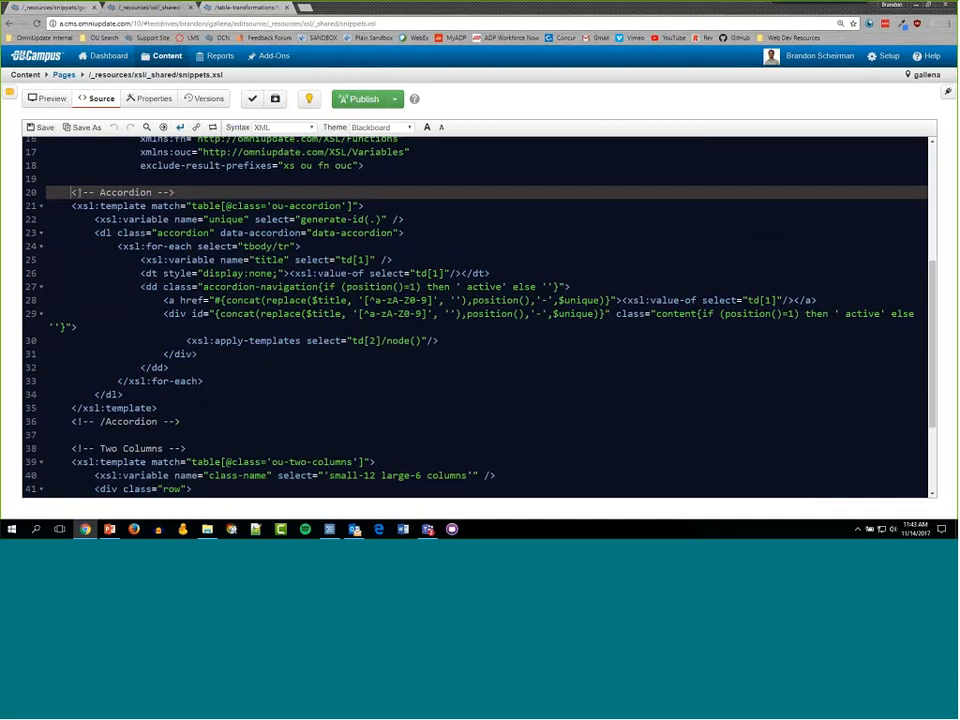
drag(72, 192, 175, 192)
scroll(65, 349, down, 2)
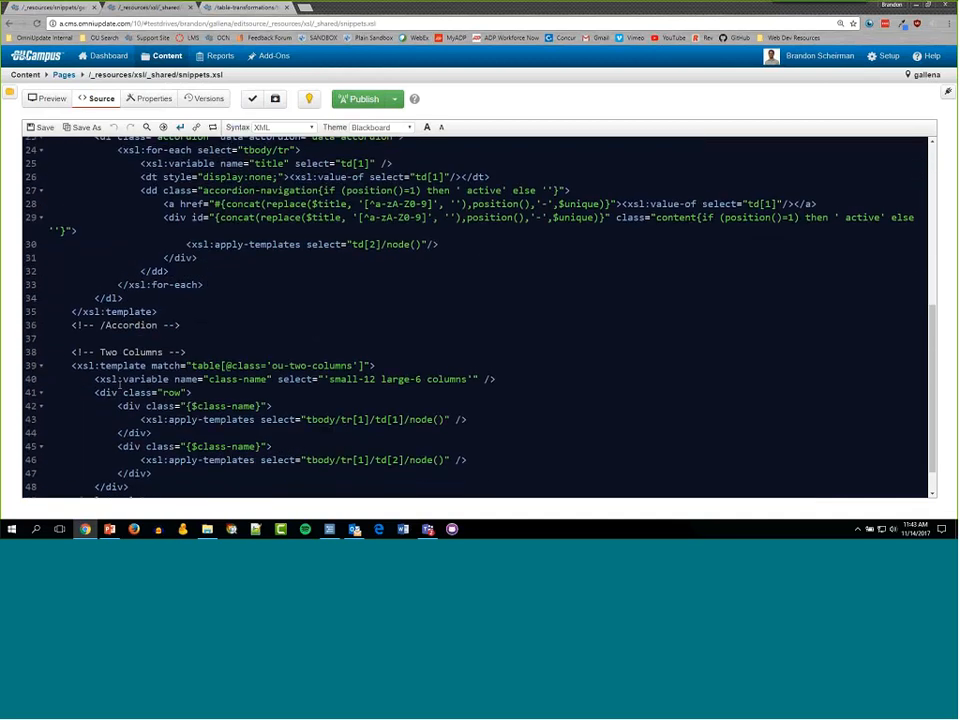
drag(65, 349, 190, 349)
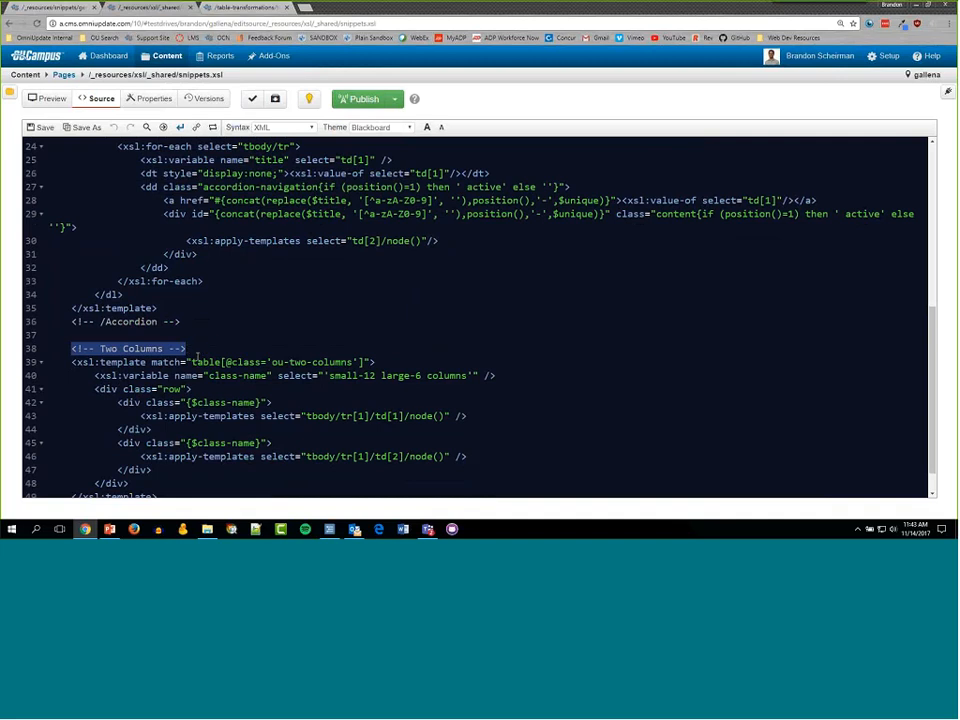
scroll(199, 355, up, 2)
scroll(199, 360, up, 2)
scroll(160, 330, down, 4)
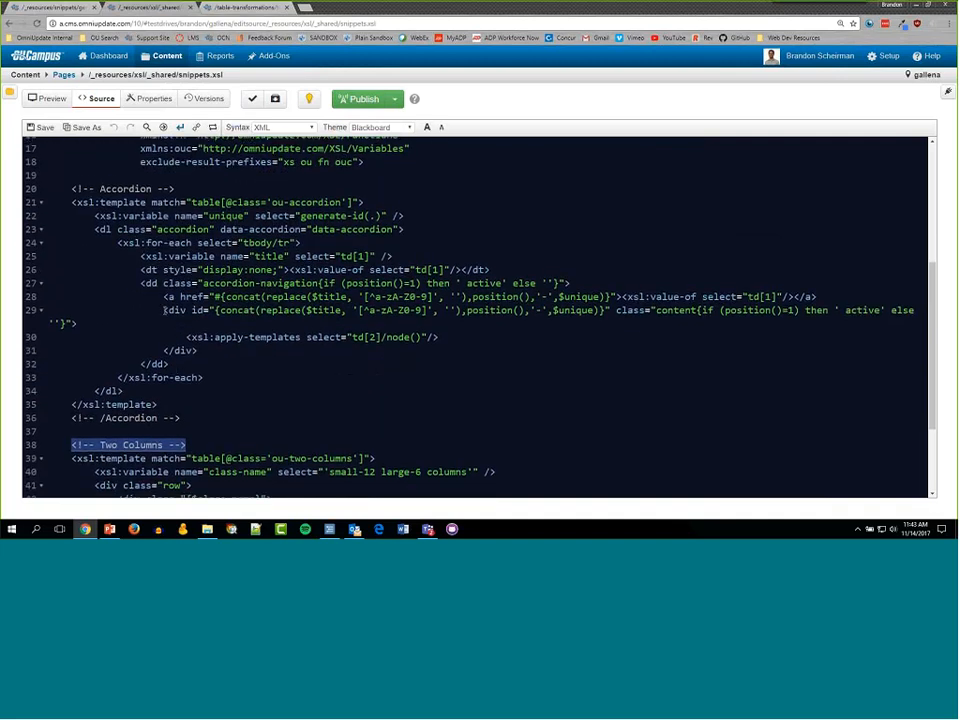
scroll(134, 311, up, 2)
drag(68, 192, 189, 194)
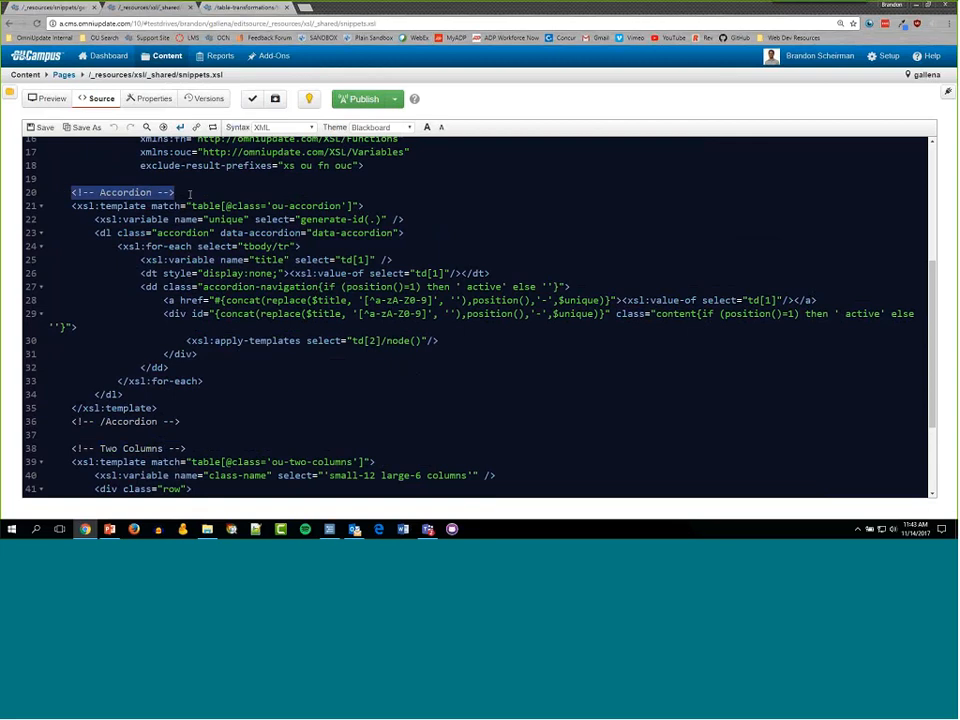
- Examine the full template blocks under the Accordion and Two Columns comments
click(69, 206)
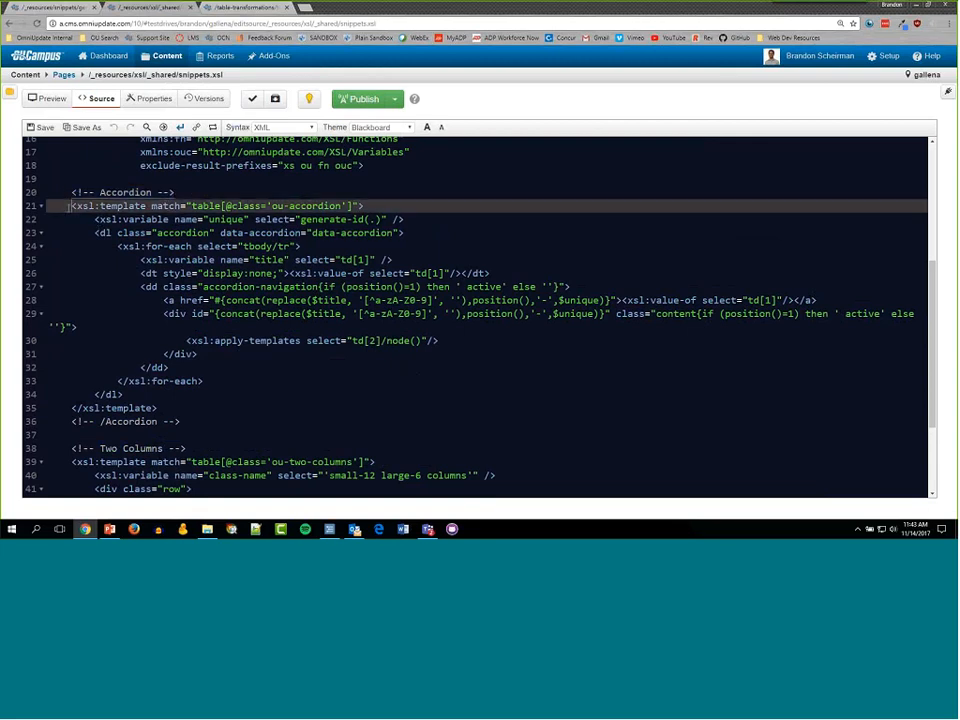
drag(69, 206, 253, 407)
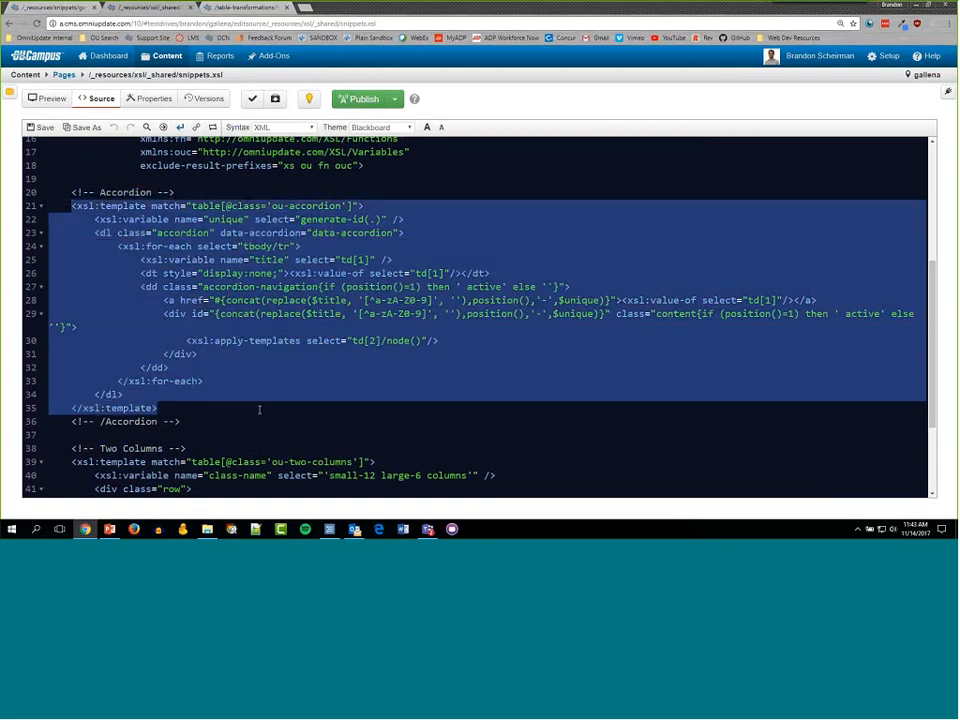
scroll(163, 388, down, 3)
scroll(163, 388, down, 1)
click(72, 314)
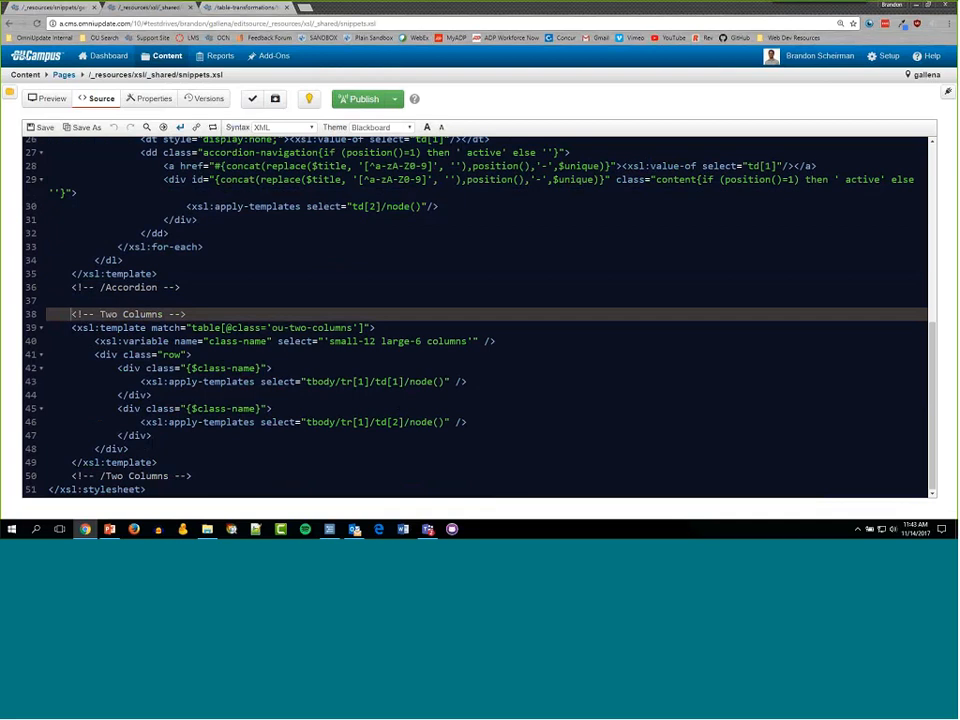
drag(72, 327, 277, 471)
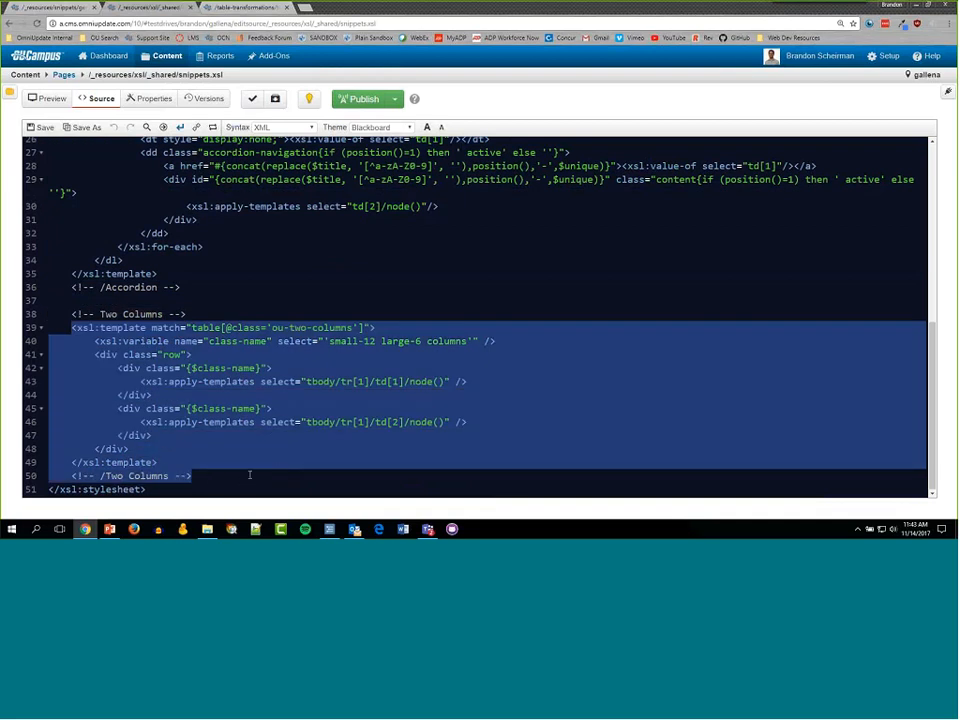
click(248, 476)
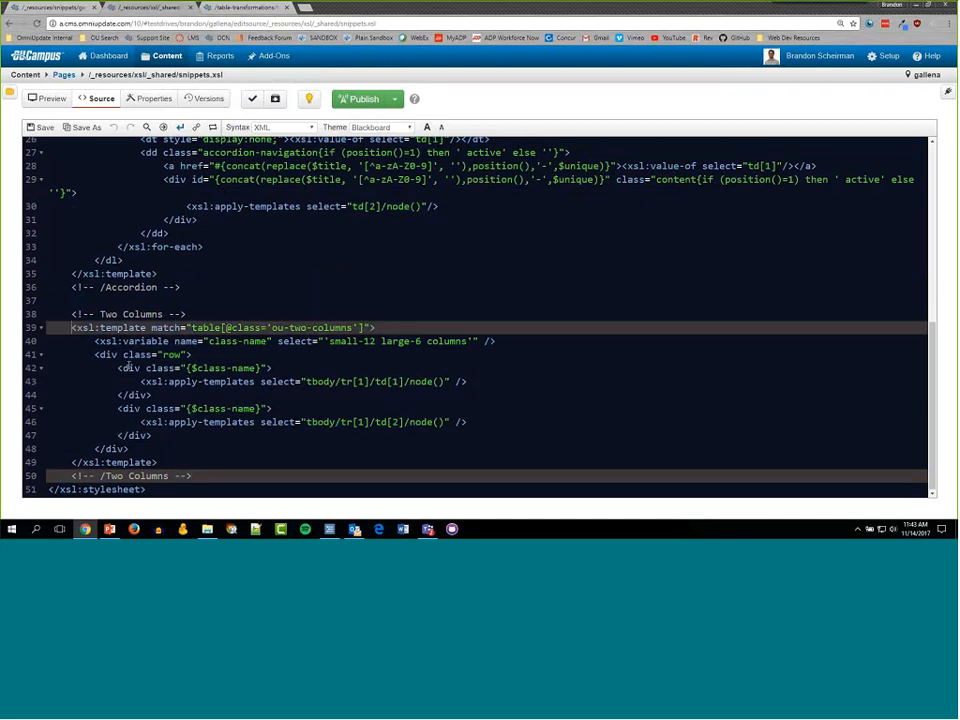
- Compare the xsl:template match attributes that open the Accordion and Two Columns templates in snippets.xsl
scroll(110, 340, up, 5)
scroll(118, 324, up, 2)
scroll(74, 210, down, 4)
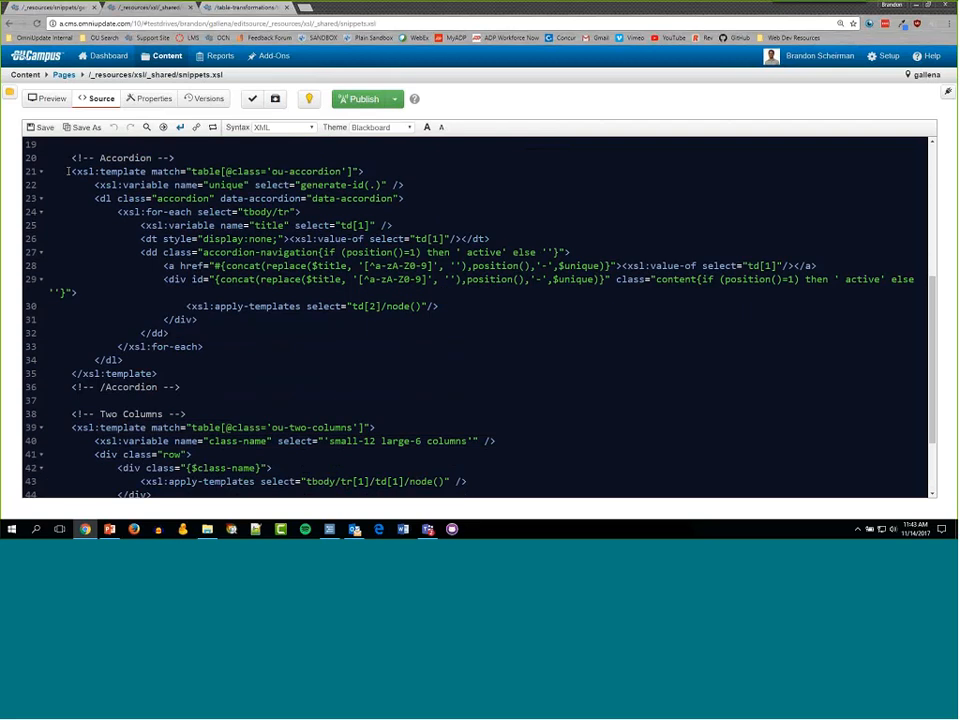
drag(71, 172, 184, 172)
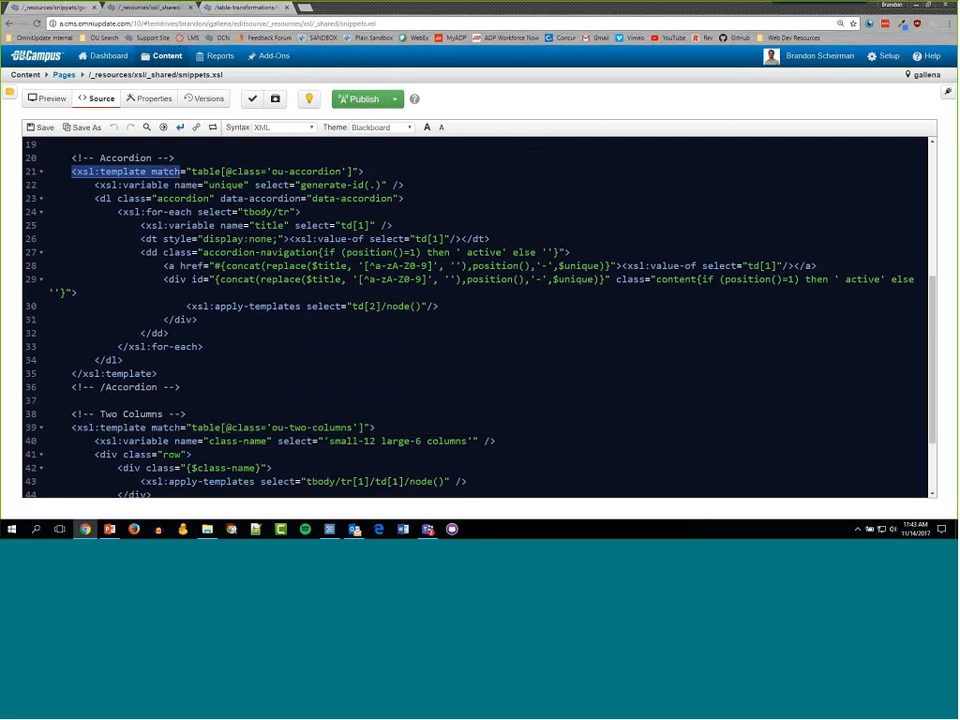
drag(71, 428, 183, 428)
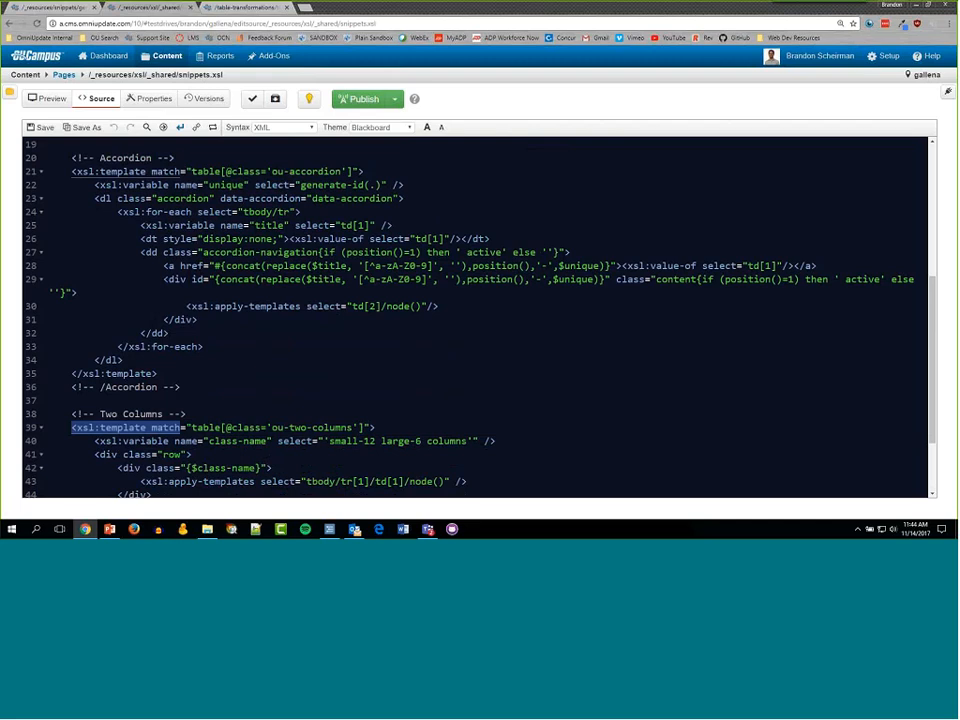
click(227, 441)
drag(151, 428, 181, 428)
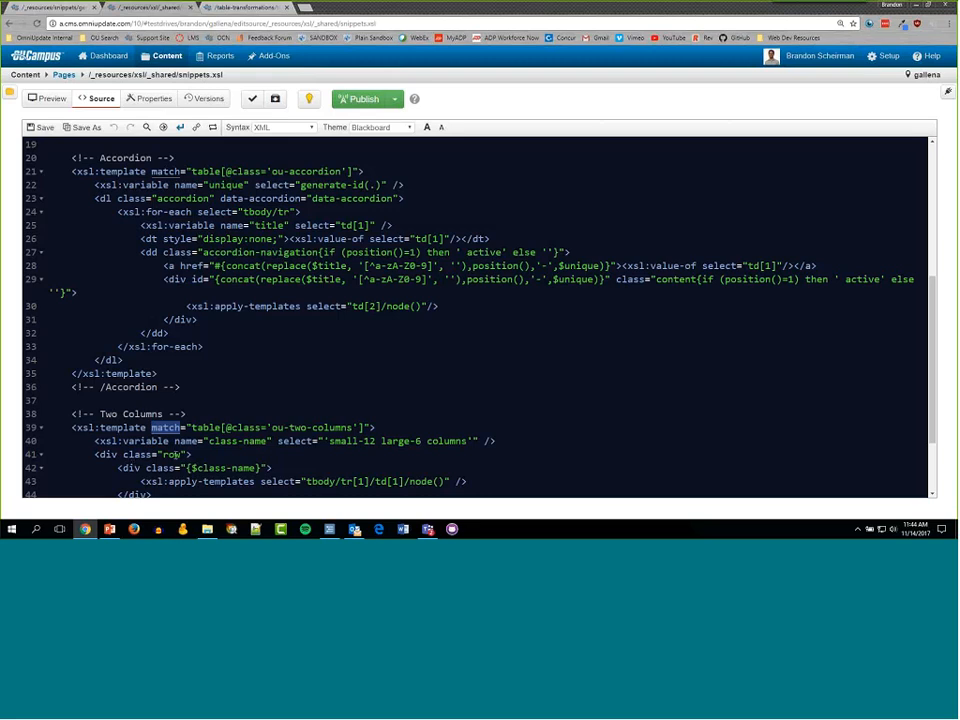
click(135, 455)
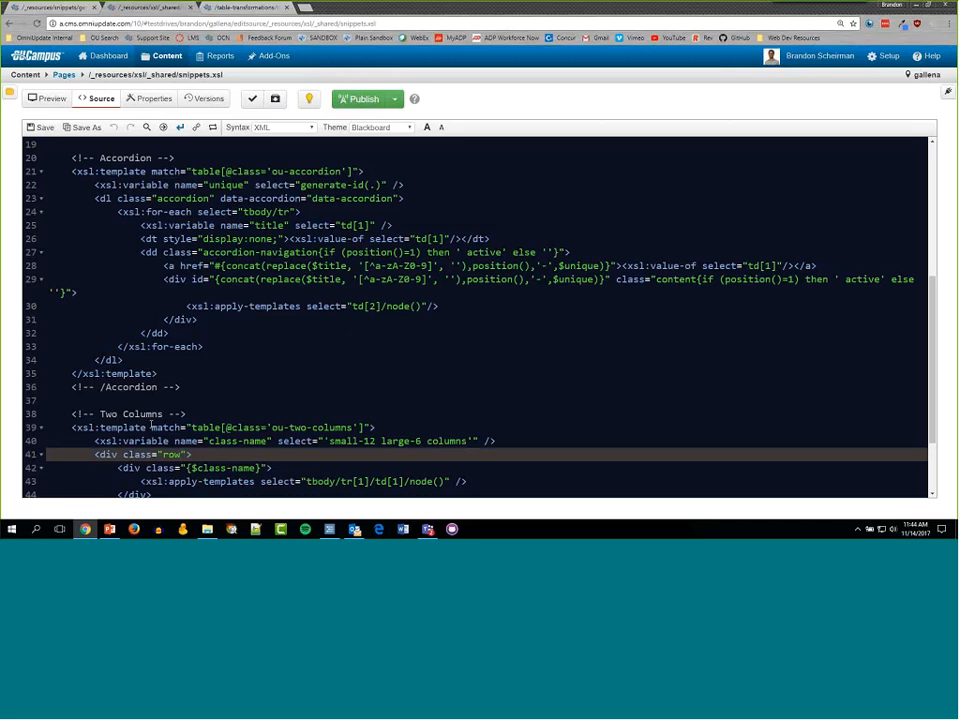
double_click(160, 427)
click(201, 440)
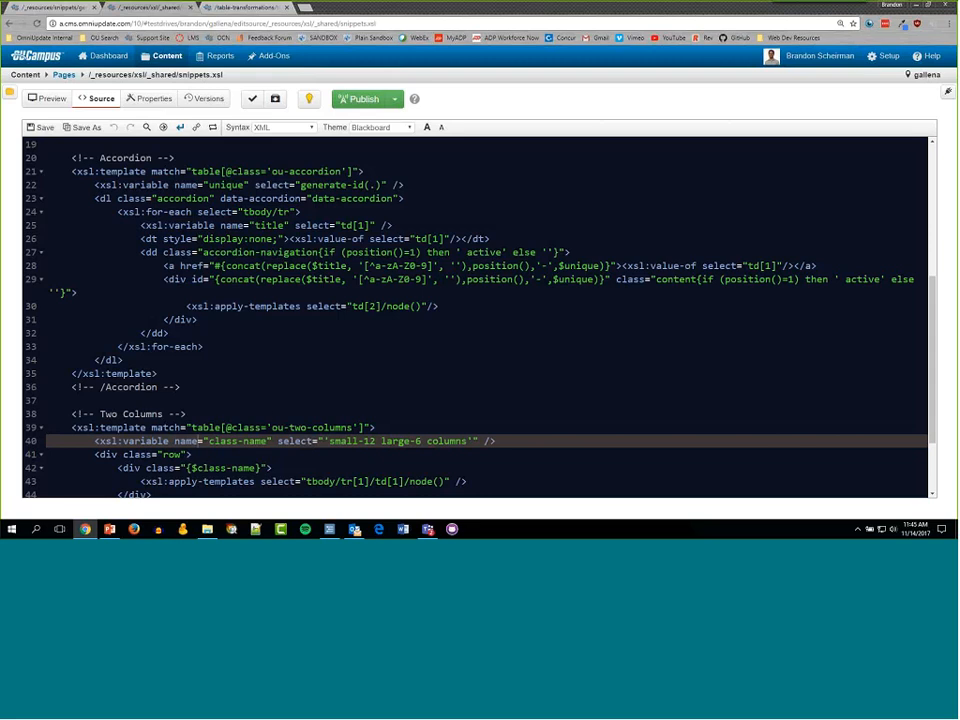
- Examine the Two Columns template from its opening xsl:template match tag to its closing tag
scroll(74, 330, down, 2)
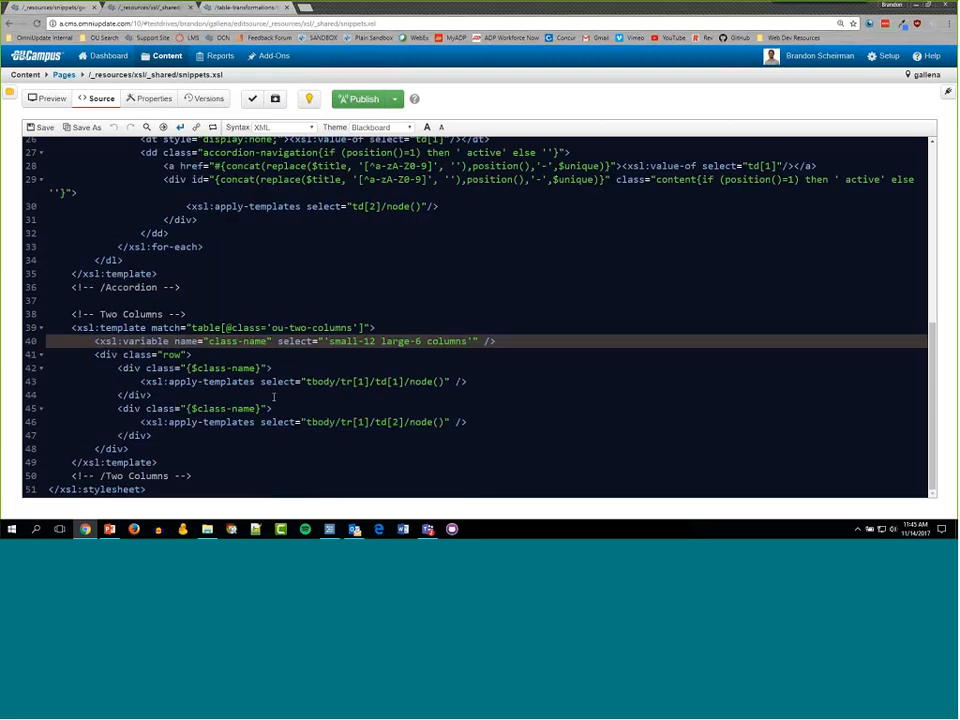
drag(73, 329, 183, 333)
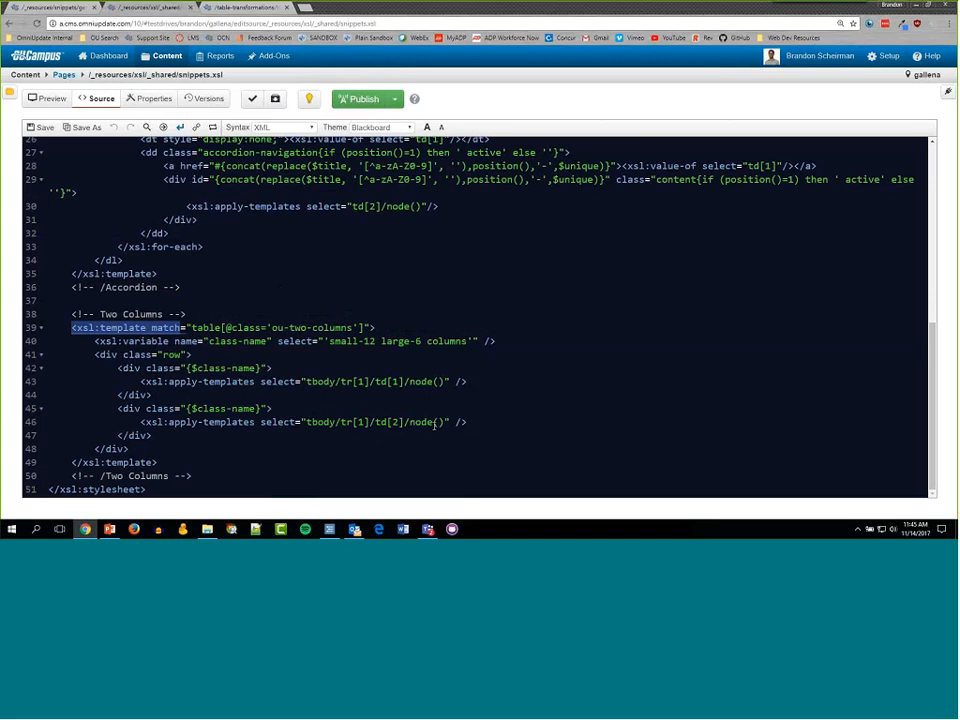
click(175, 461)
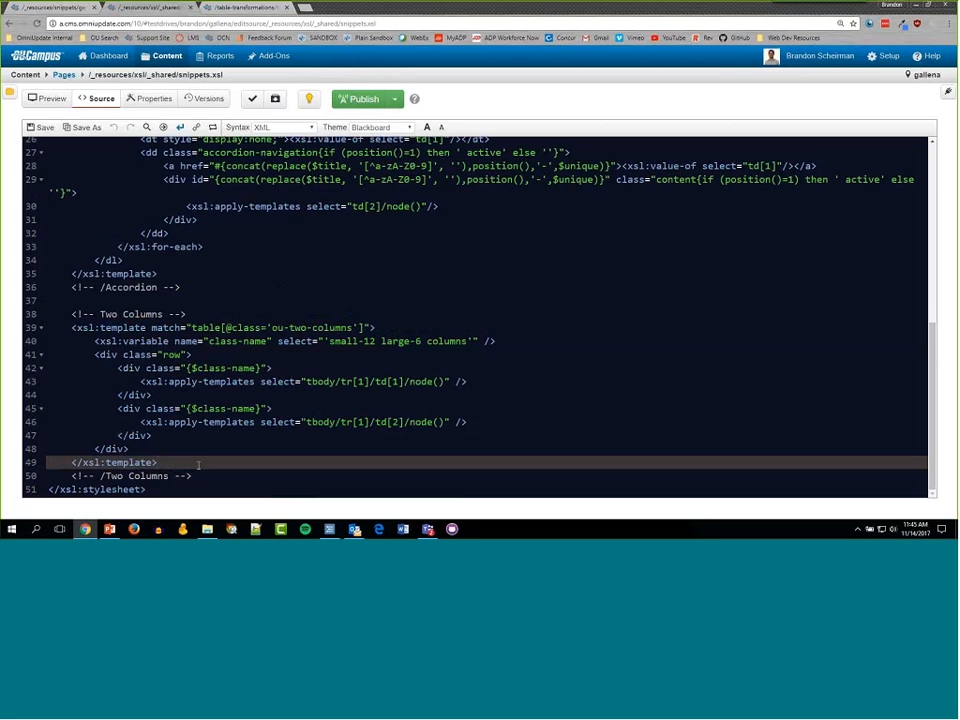
drag(72, 327, 181, 328)
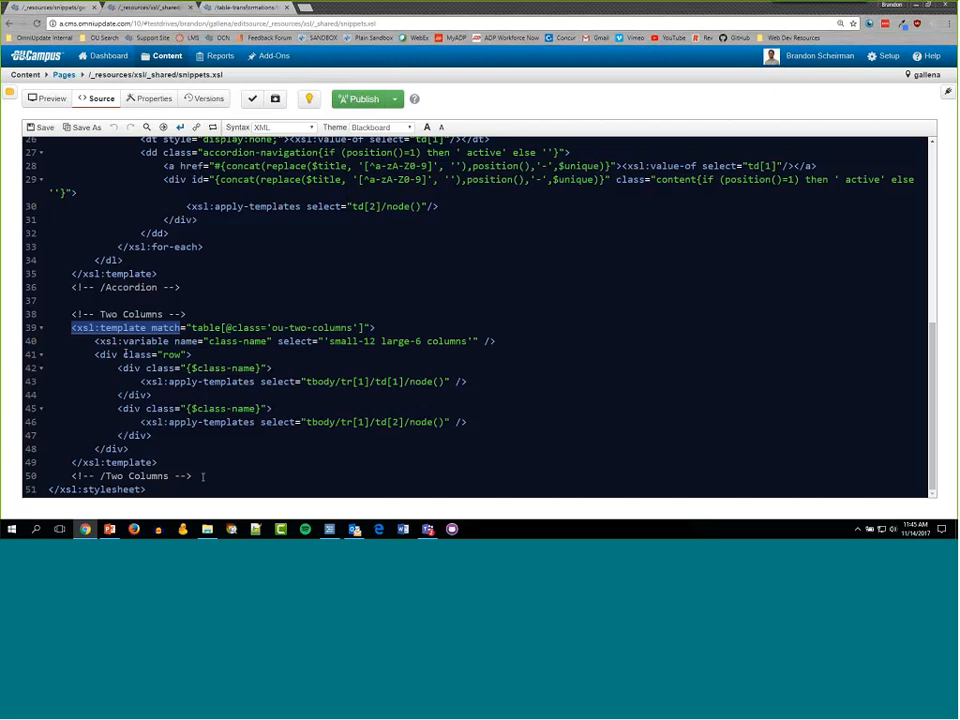
click(162, 314)
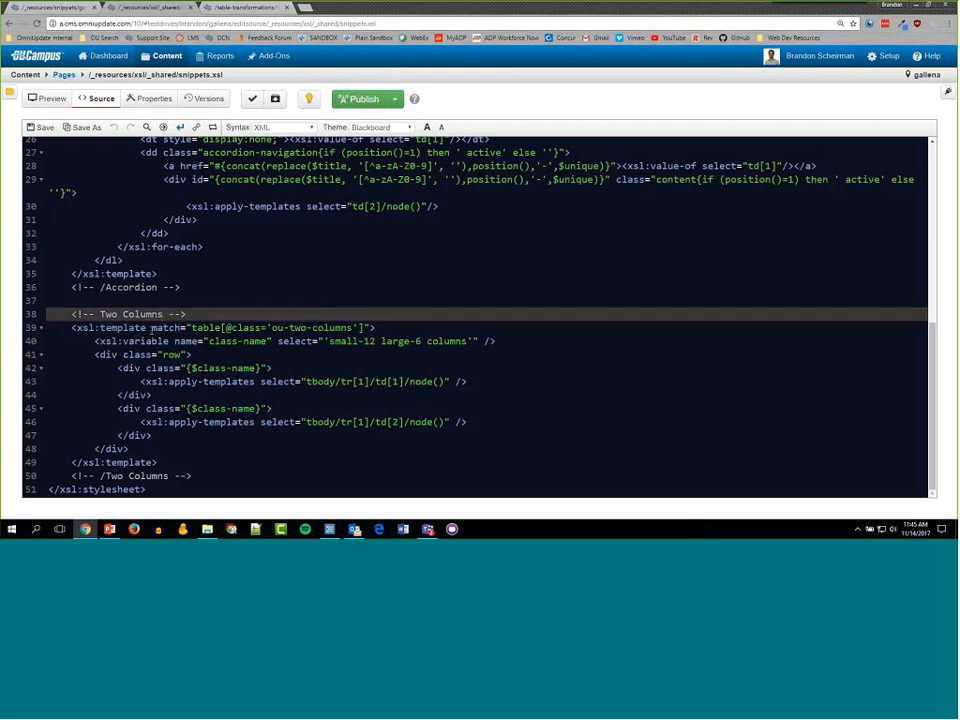
drag(152, 329, 221, 328)
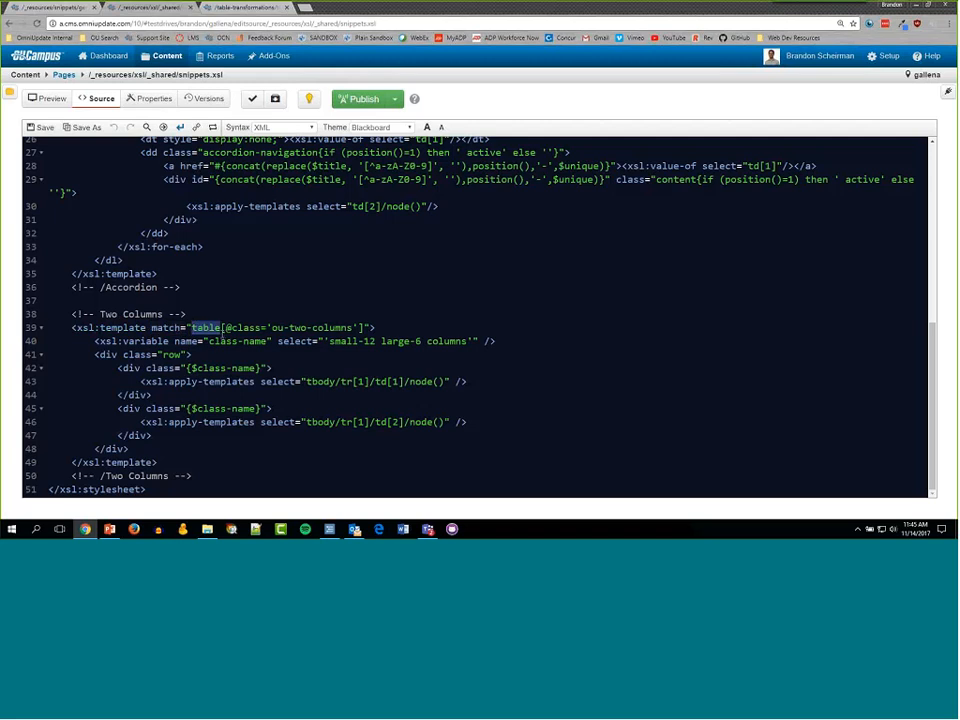
click(233, 358)
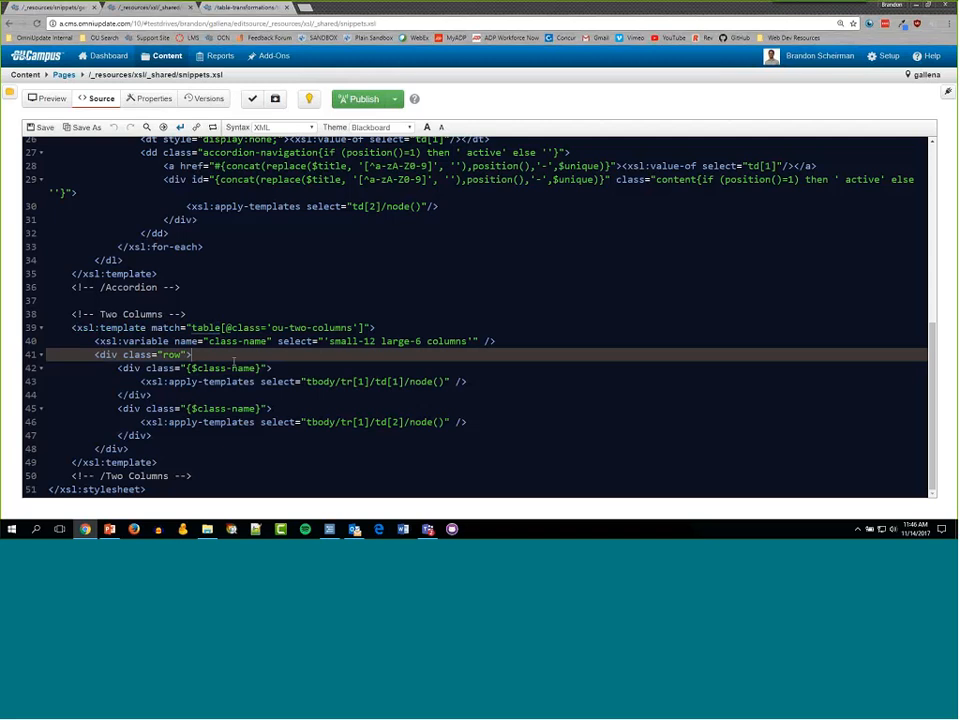
double_click(210, 328)
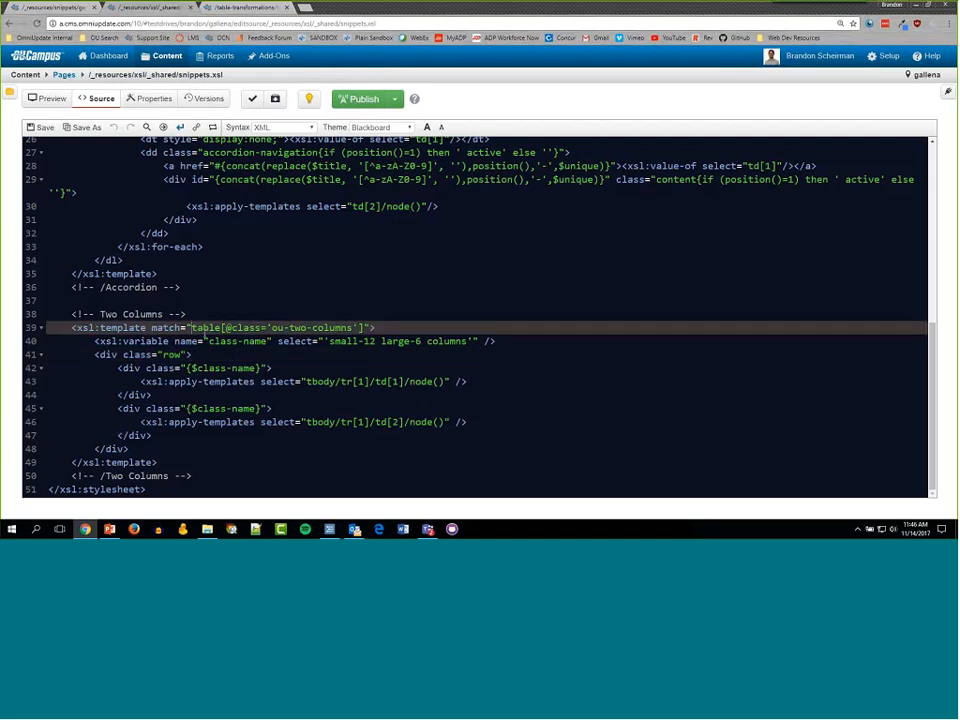
click(224, 328)
drag(232, 328, 356, 328)
click(357, 328)
drag(72, 328, 375, 328)
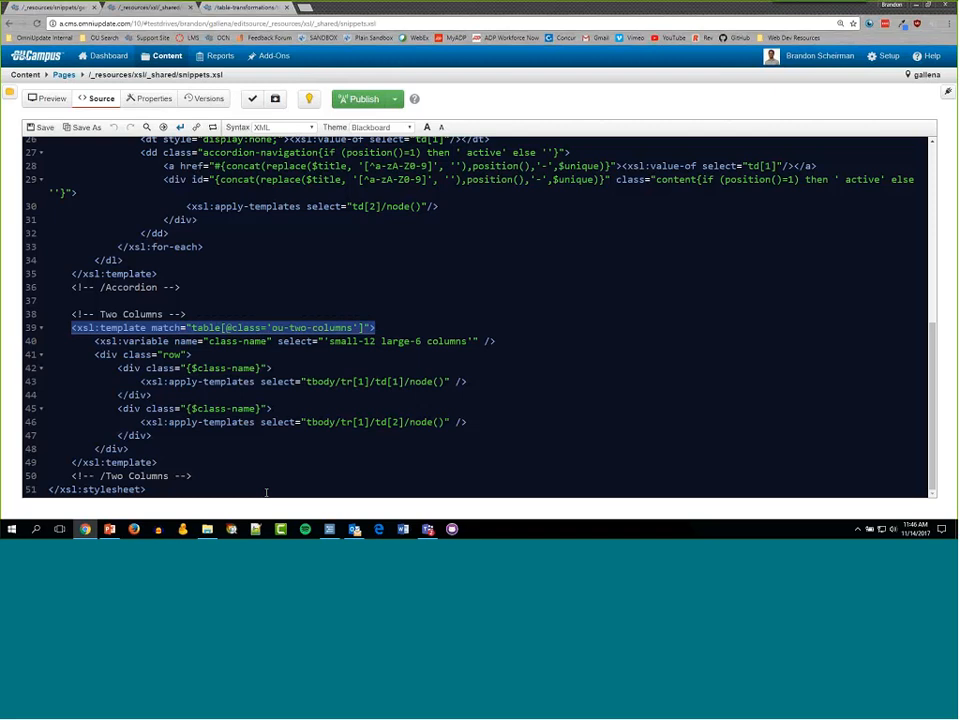
click(266, 436)
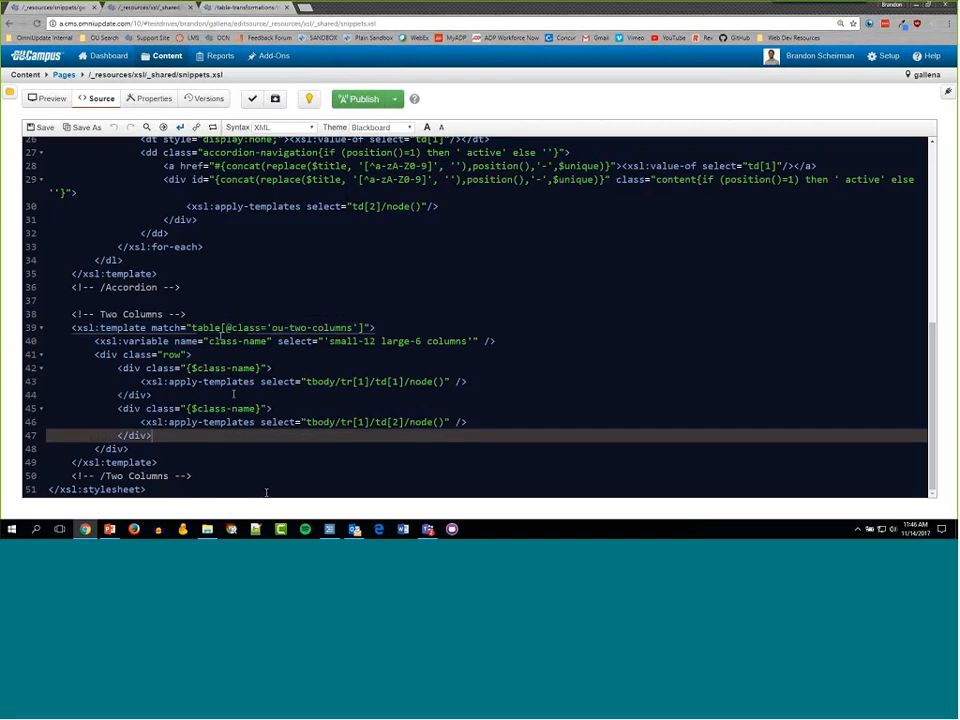
drag(221, 327, 362, 328)
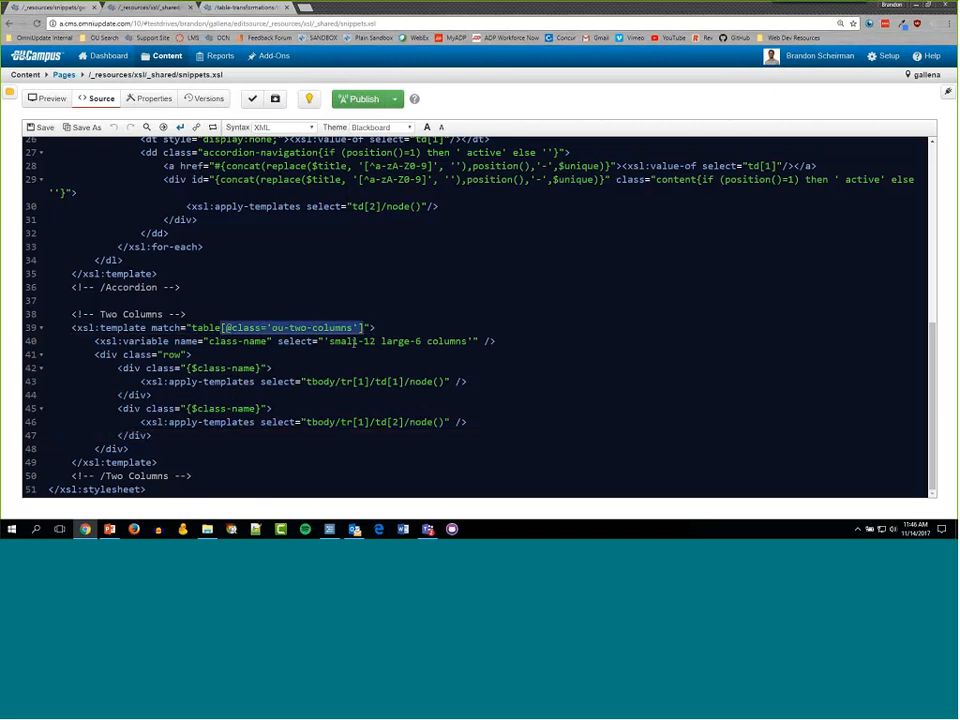
click(353, 342)
double_click(219, 328)
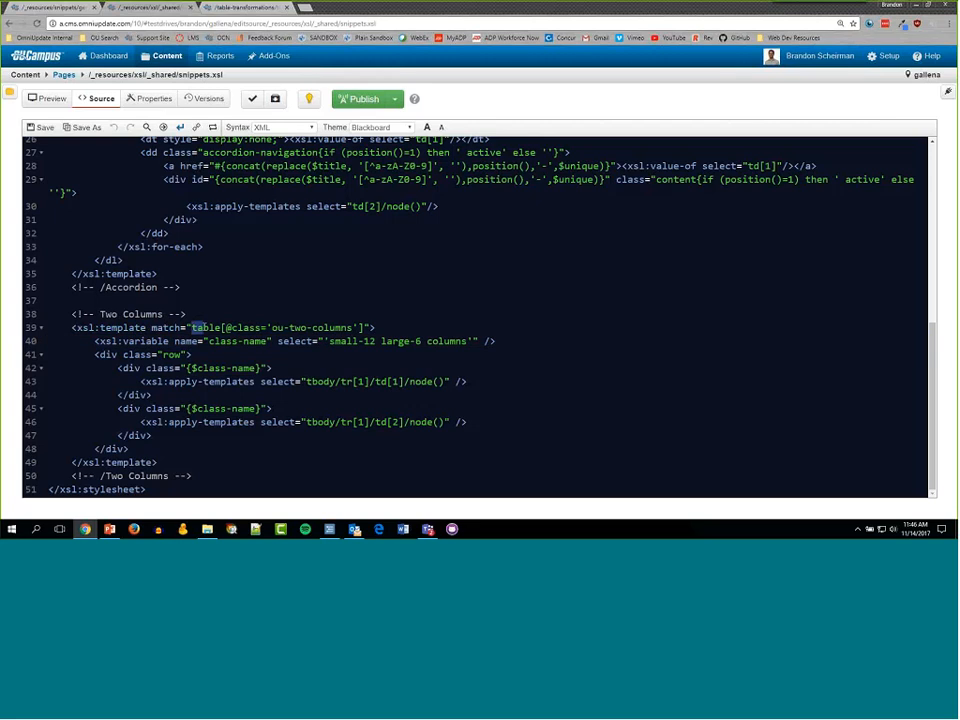
click(222, 328)
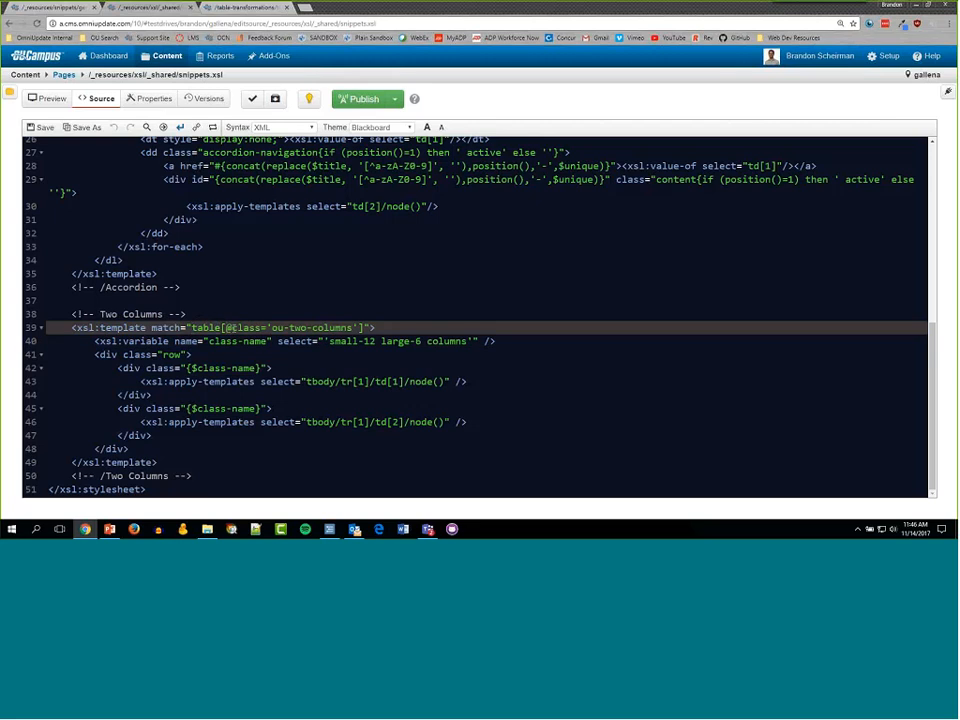
drag(225, 328, 357, 328)
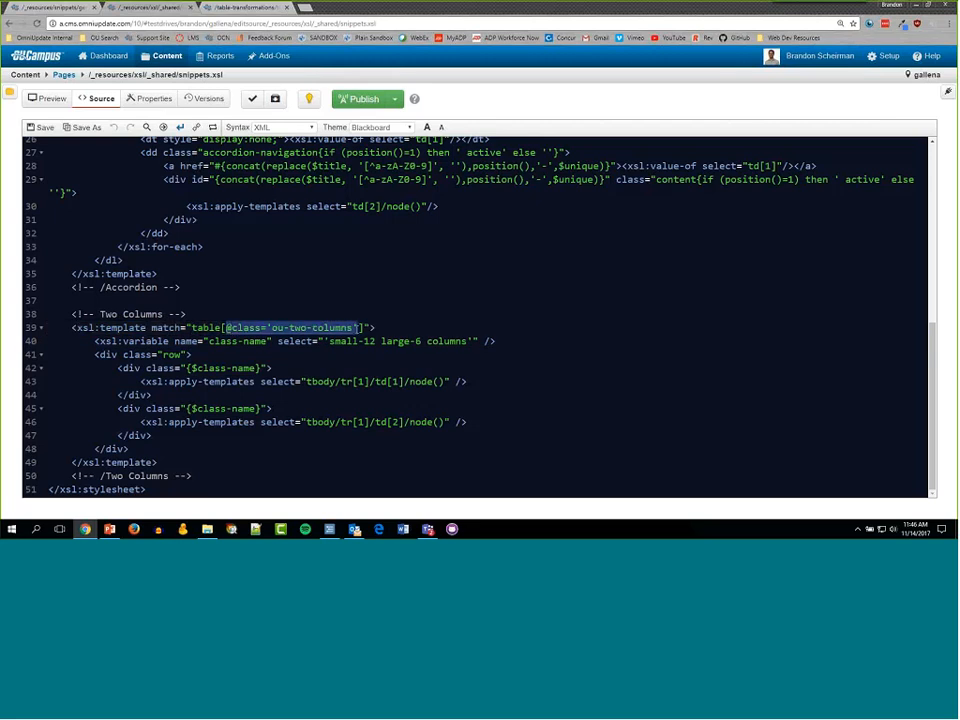
- Add the comment <!-- Three Columns --> after the closing Two Columns comment, separated by a blank line and followed by empty lines
click(210, 479)
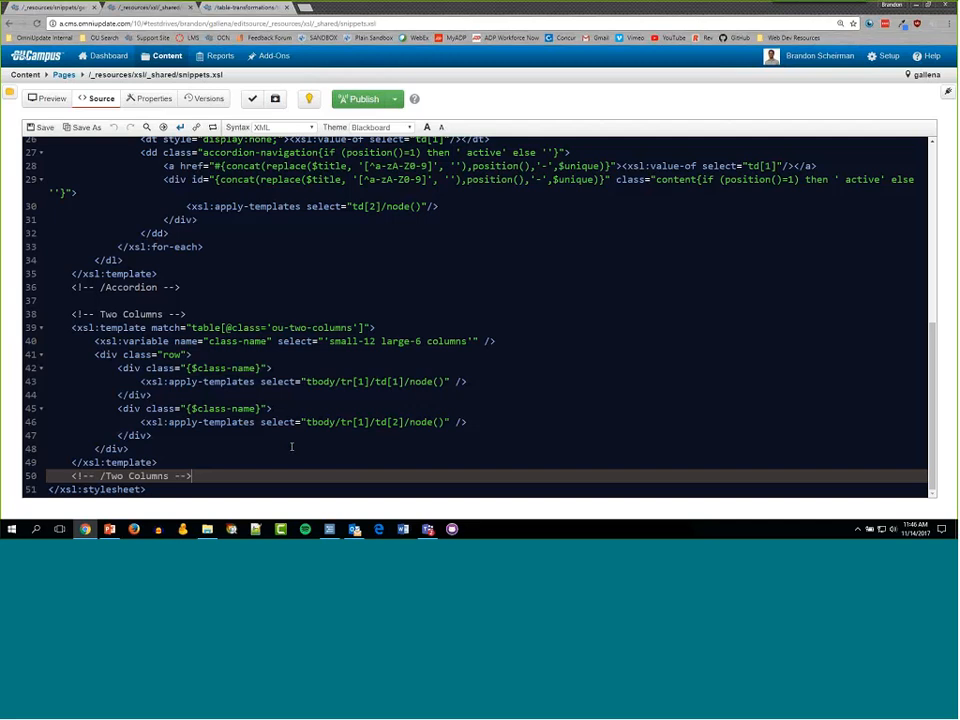
key(Return)
key(Return)
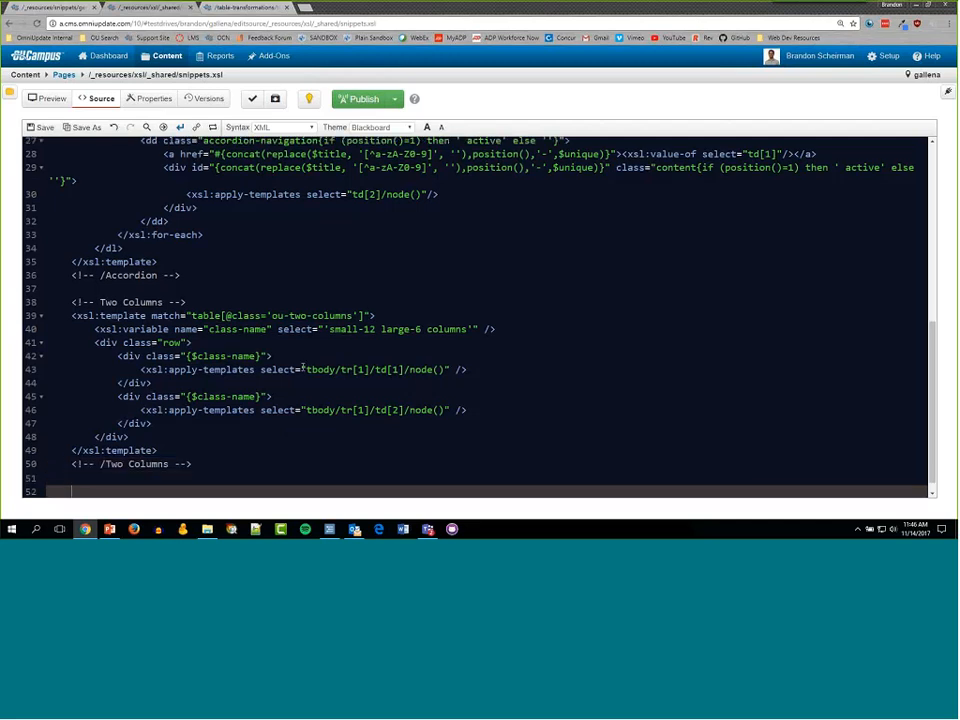
text(<)
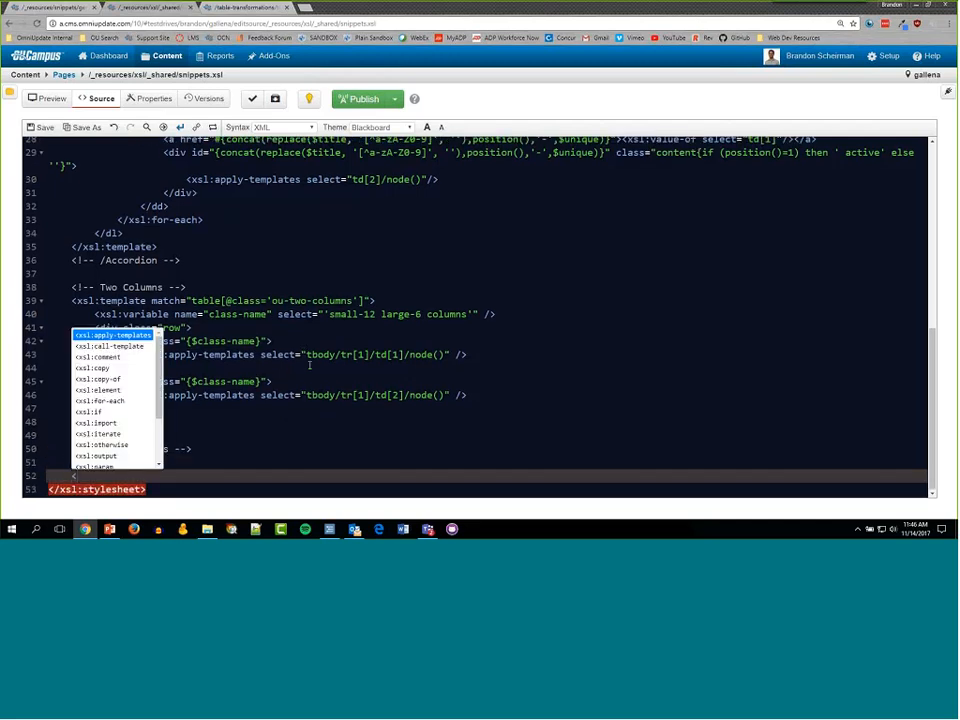
text(!)
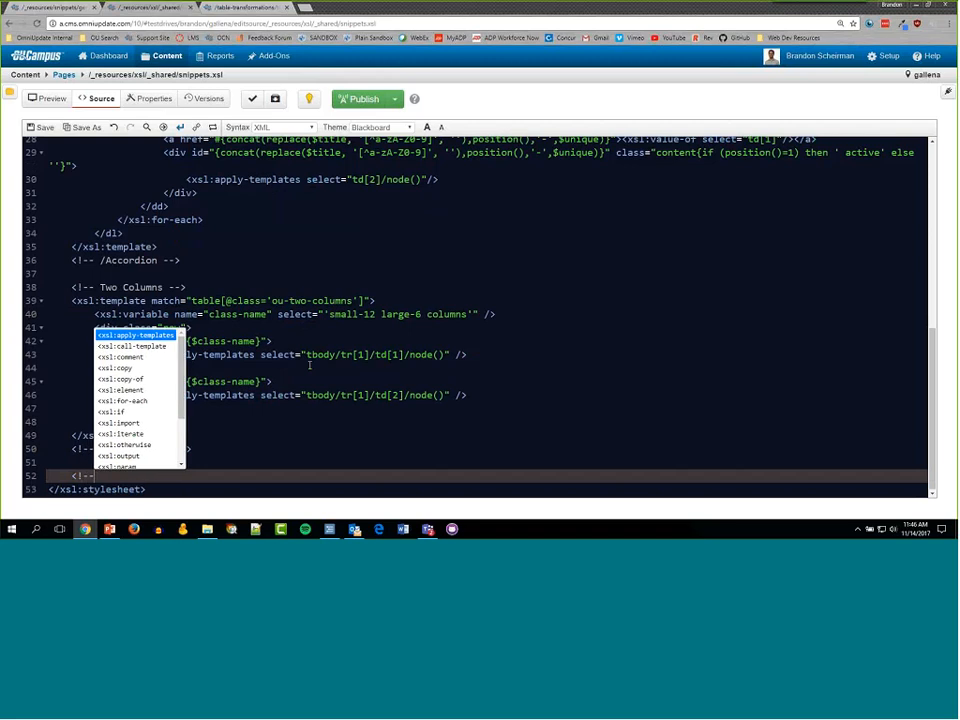
text(-- )
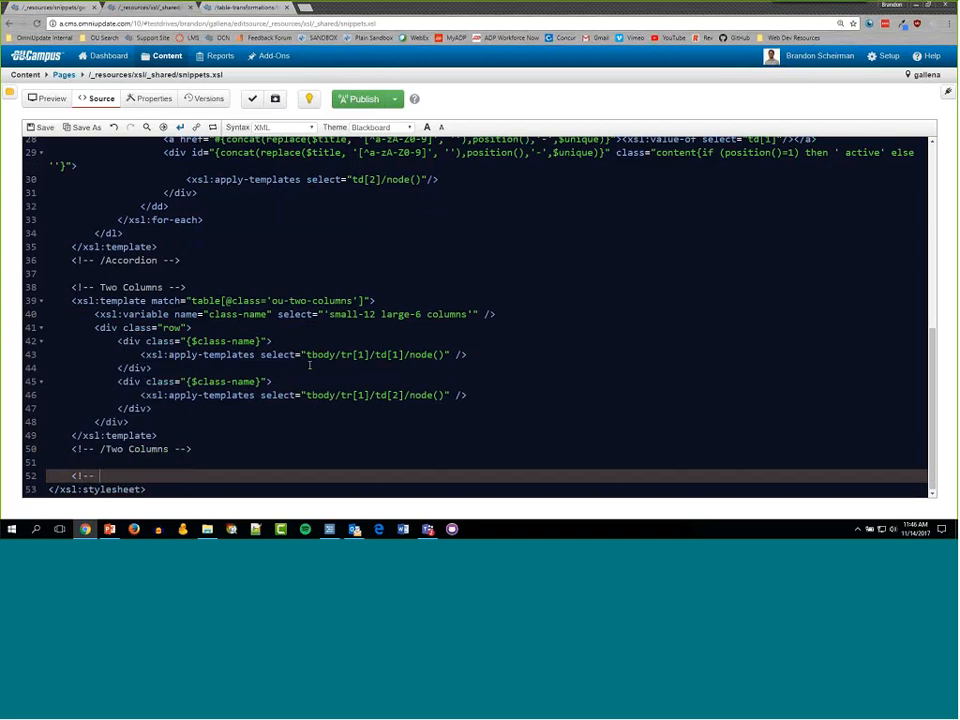
text(Three Columns -->)
key(Return)
key(Return)
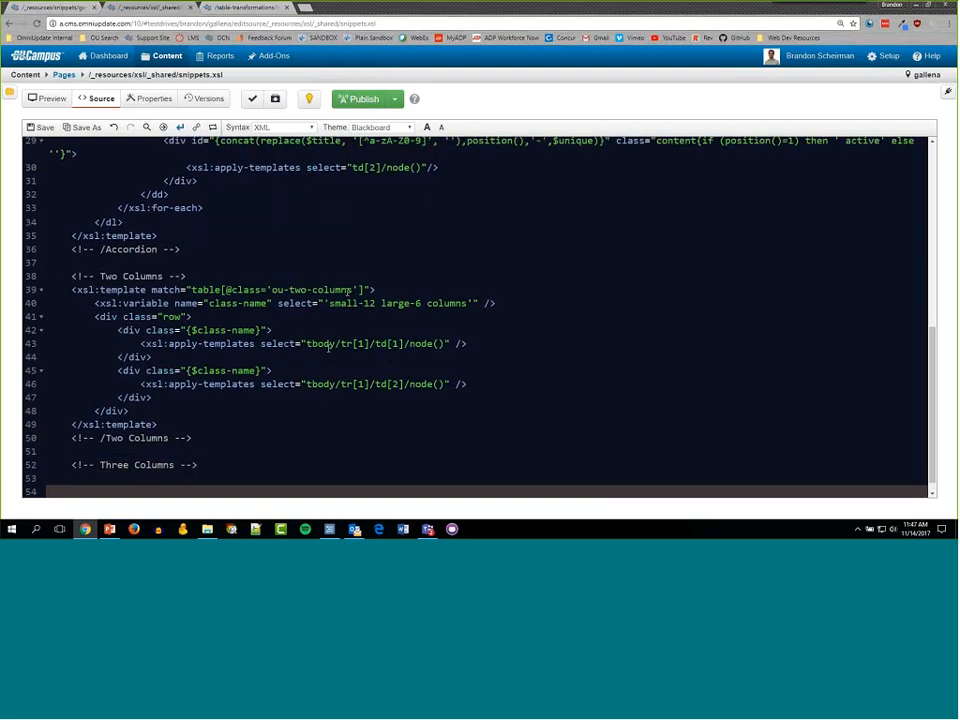
- Begin an xsl:template tag directly below the Three Columns comment, with its match value starting with table
scroll(331, 349, down, 1)
click(132, 467)
text(<)
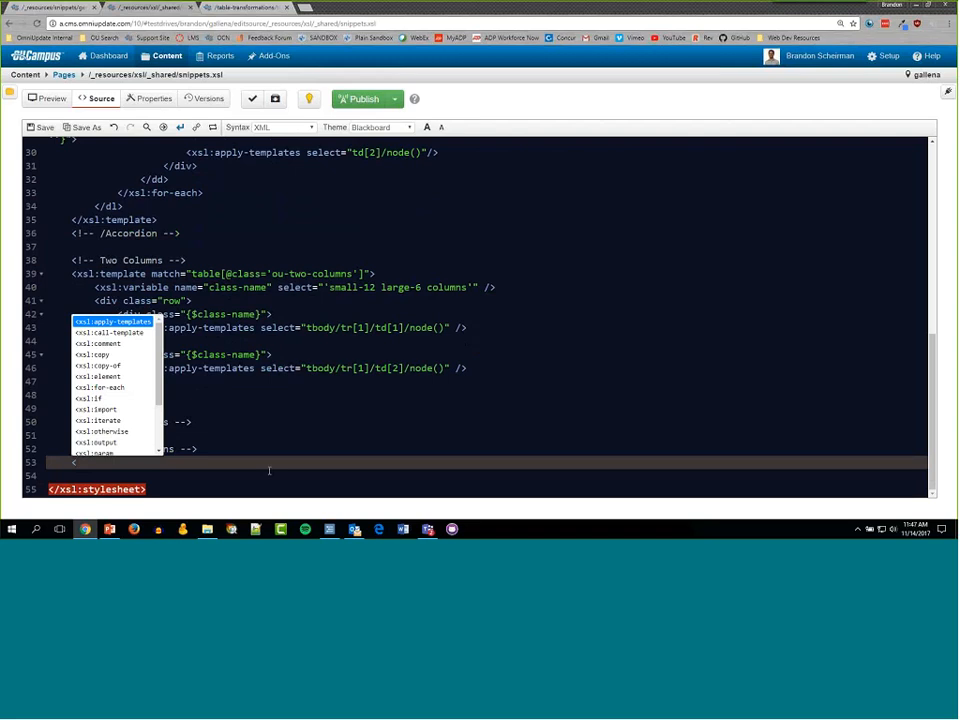
text(xsl:temp)
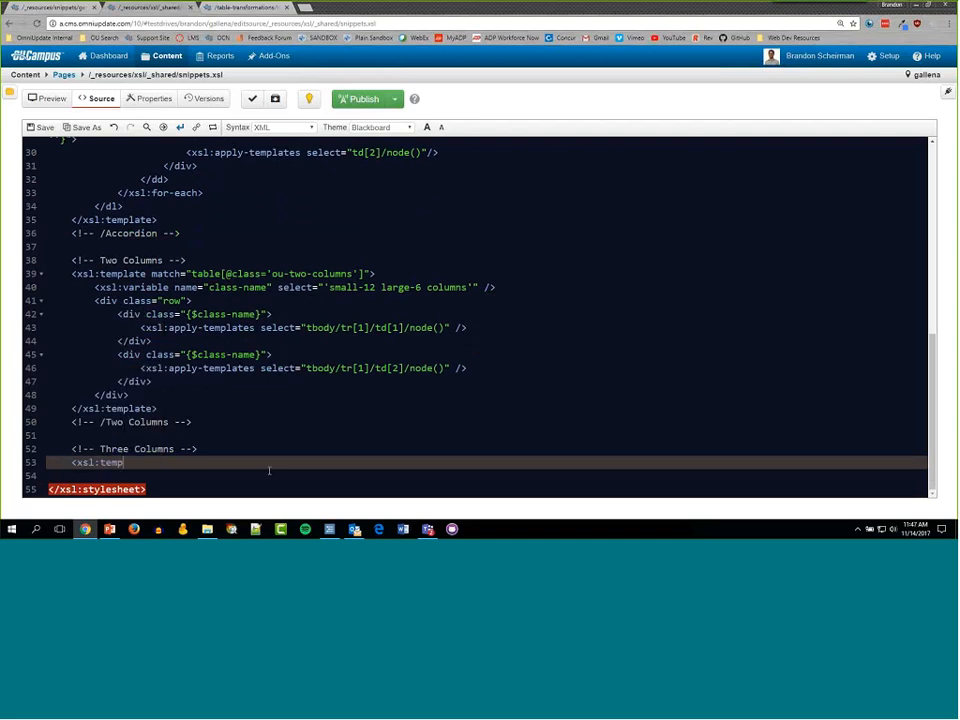
text(late match="table)
- Add the attribute class="ou-three-column" to the opening table tag of the three-columns.html snippet
click(65, 8)
click(311, 220)
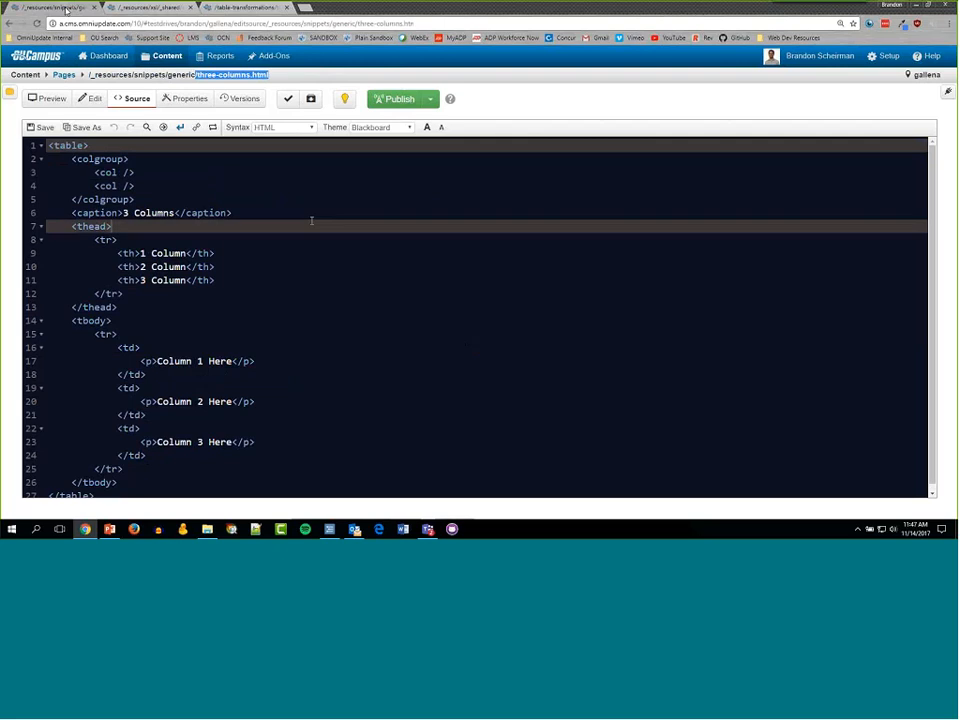
drag(48, 146, 93, 146)
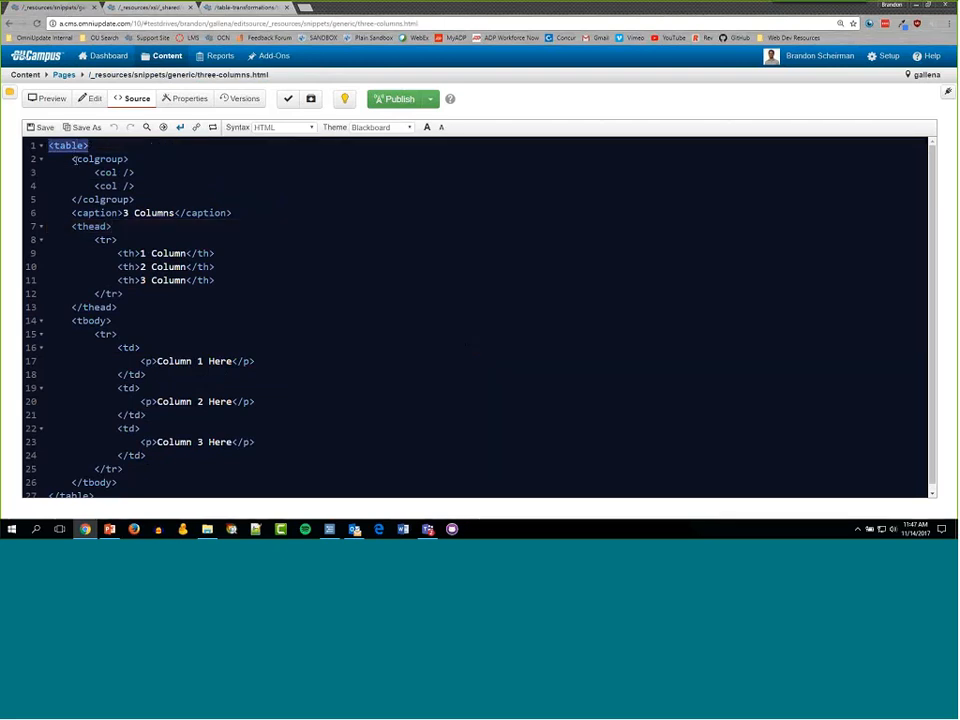
click(81, 145)
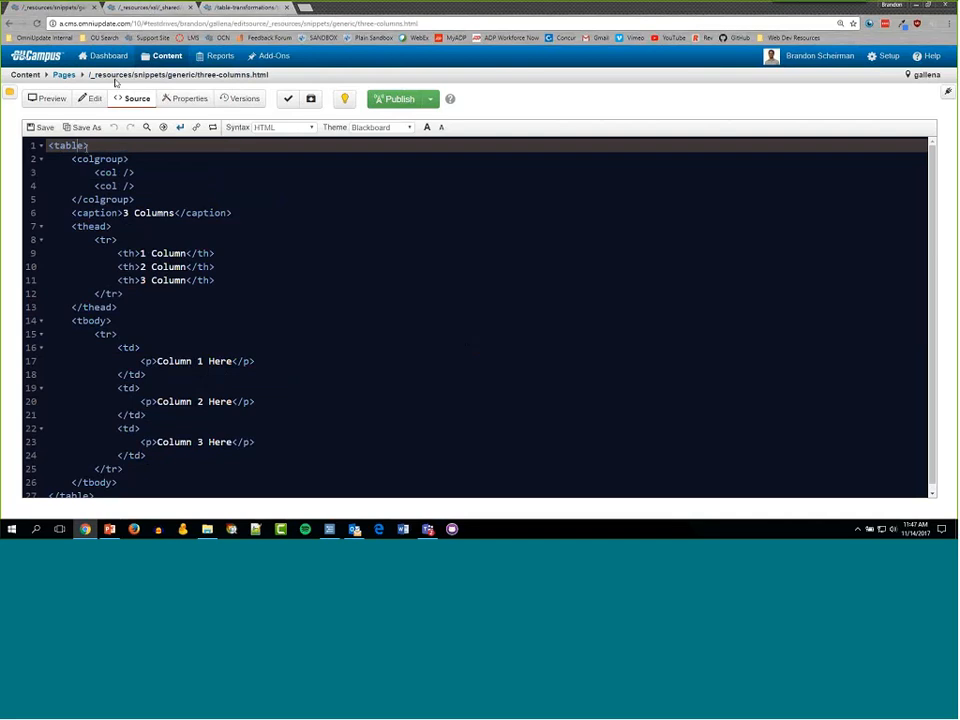
drag(49, 146, 91, 146)
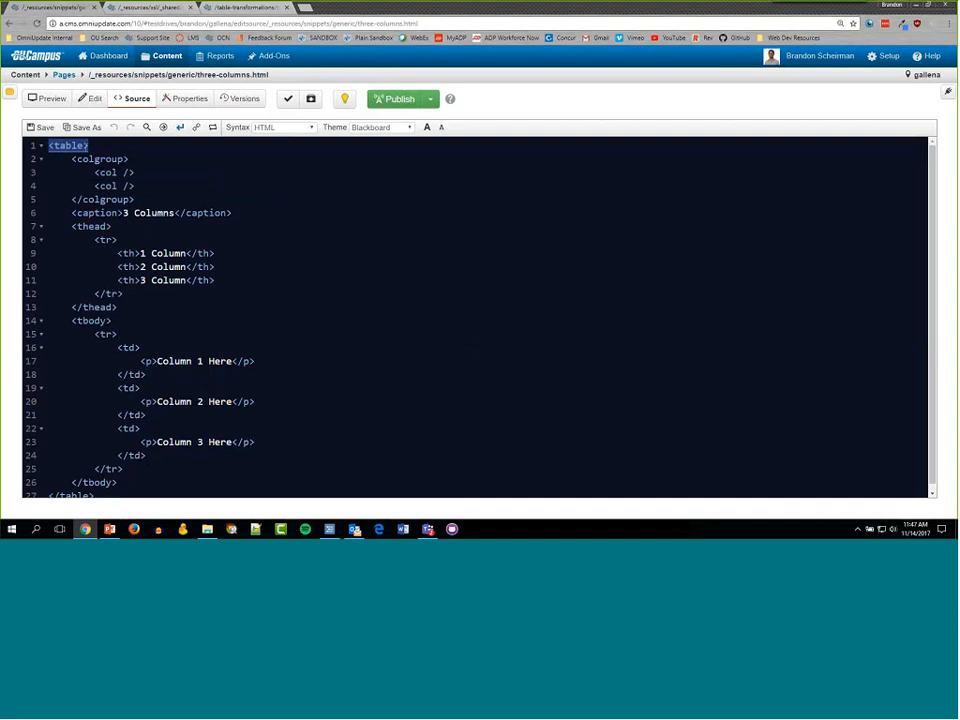
click(90, 146)
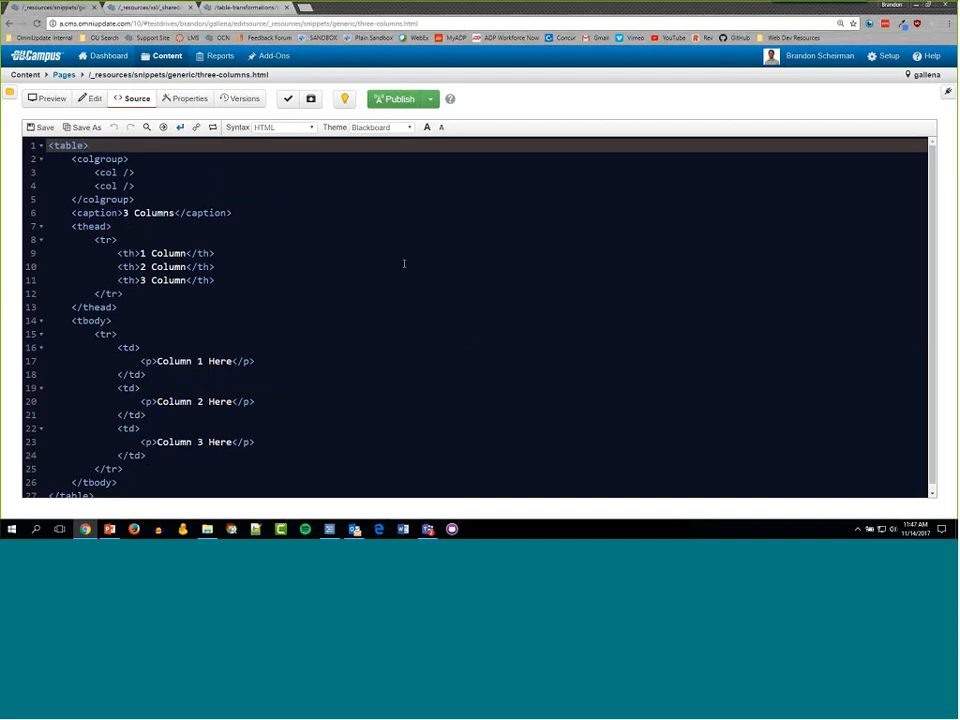
text(class)
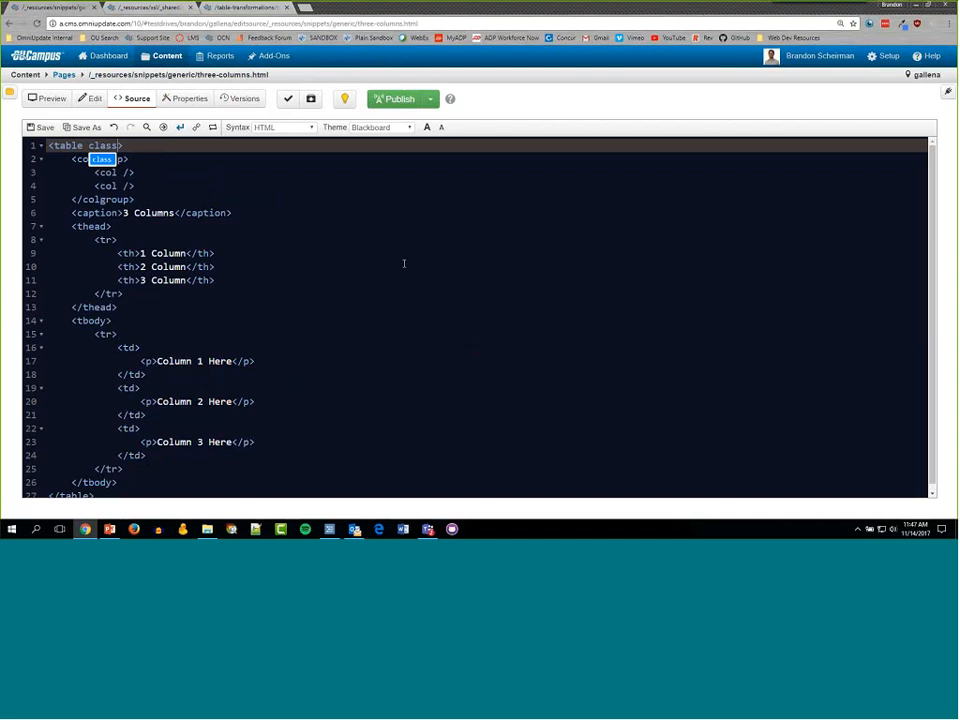
text(=)
key(BackSpace)
scroll(214, 189, down, 1)
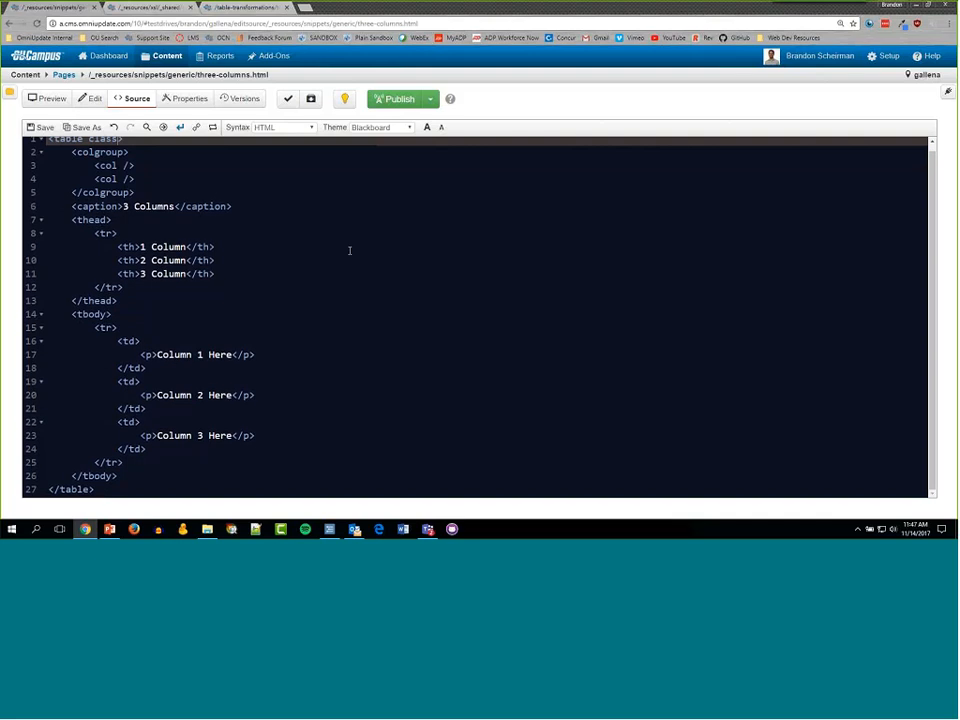
scroll(350, 255, up, 1)
text(=")
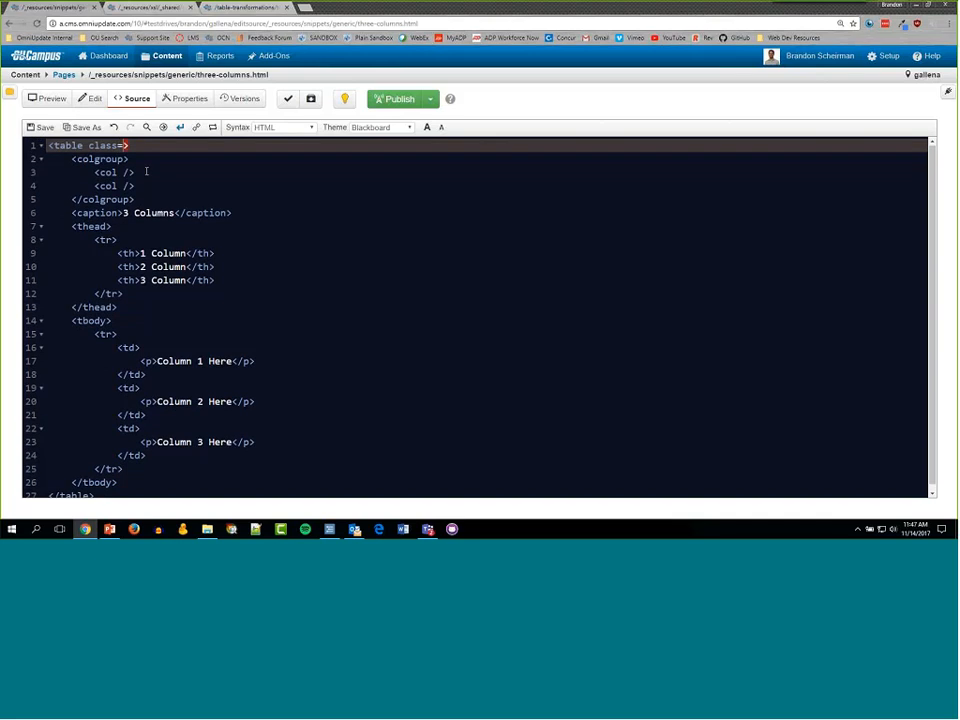
text(ou-three=)
key(BackSpace)
text(-column)
click(199, 164)
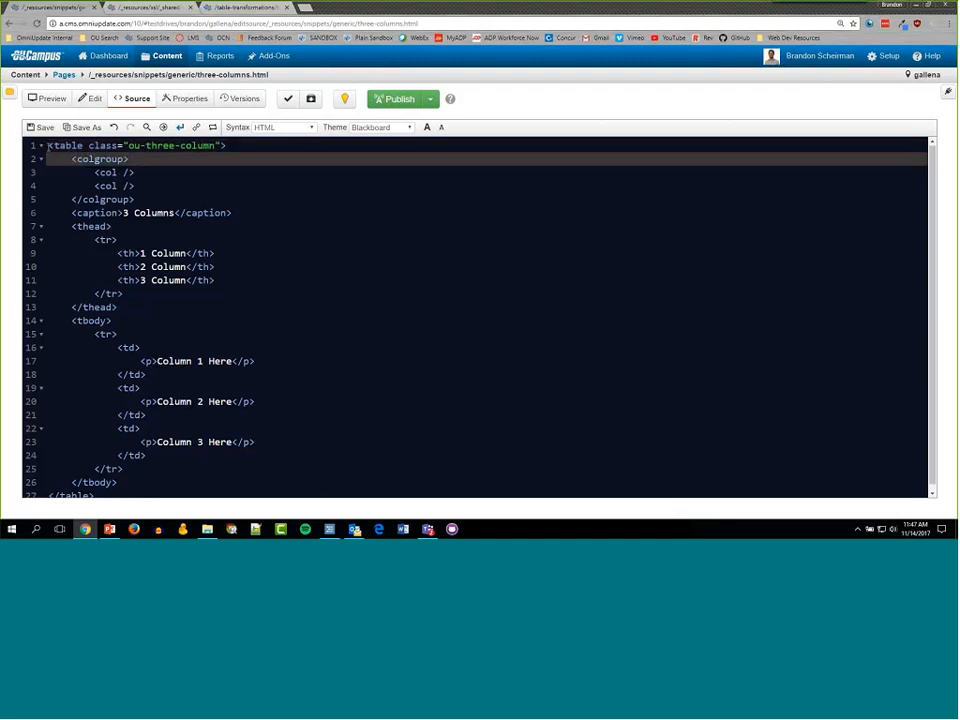
- Examine the snippet's opening table tag, covering the element name, its class attribute and the ou- prefix of the class value
click(201, 146)
drag(201, 146, 228, 147)
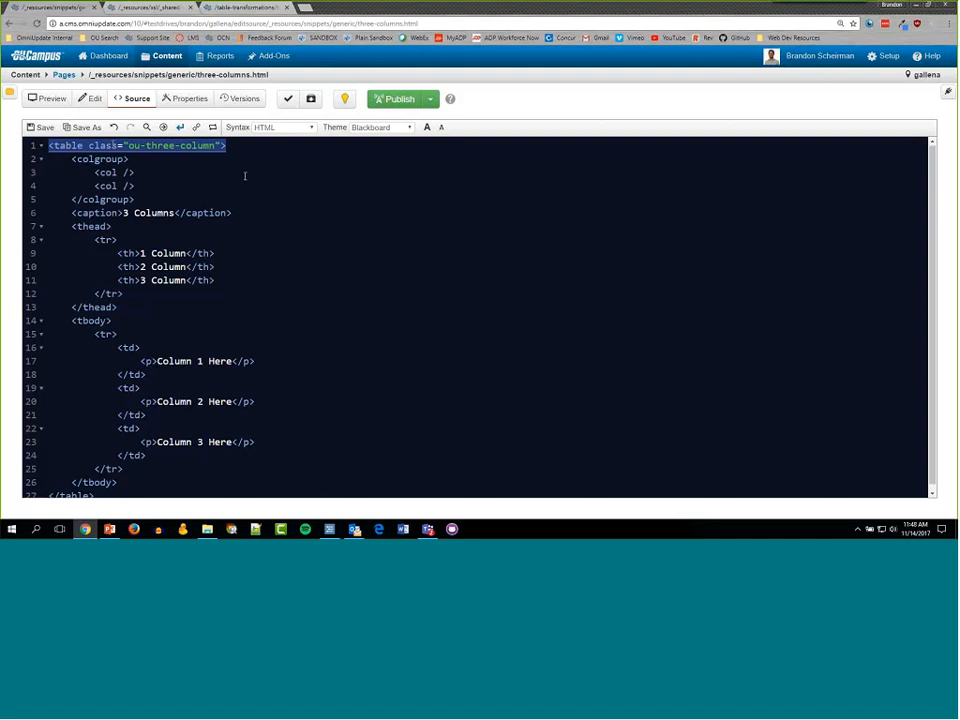
click(139, 158)
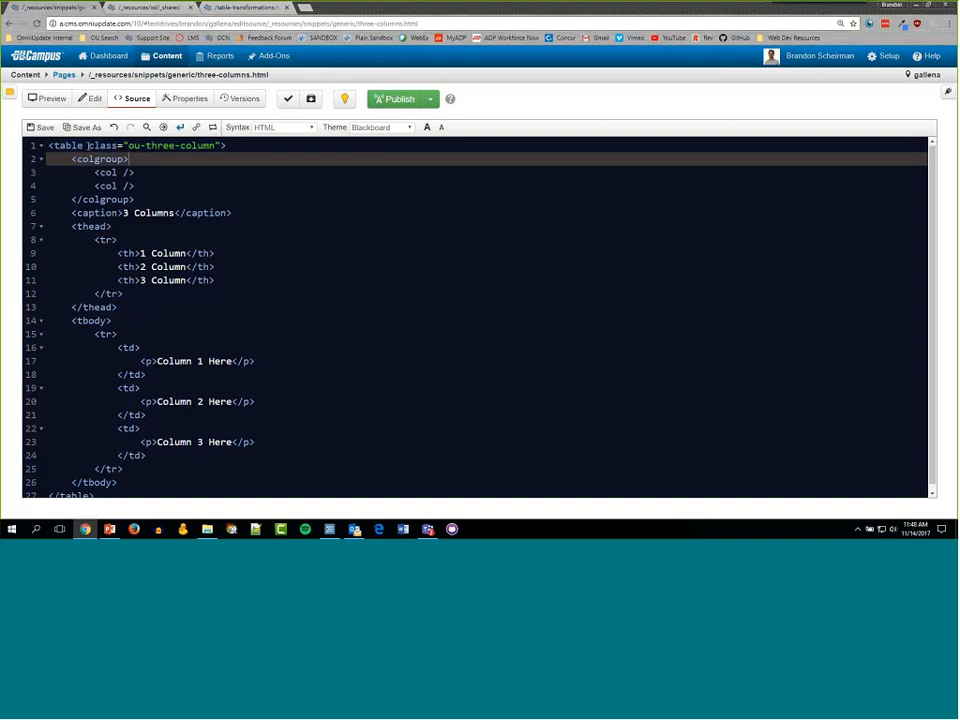
drag(48, 146, 227, 146)
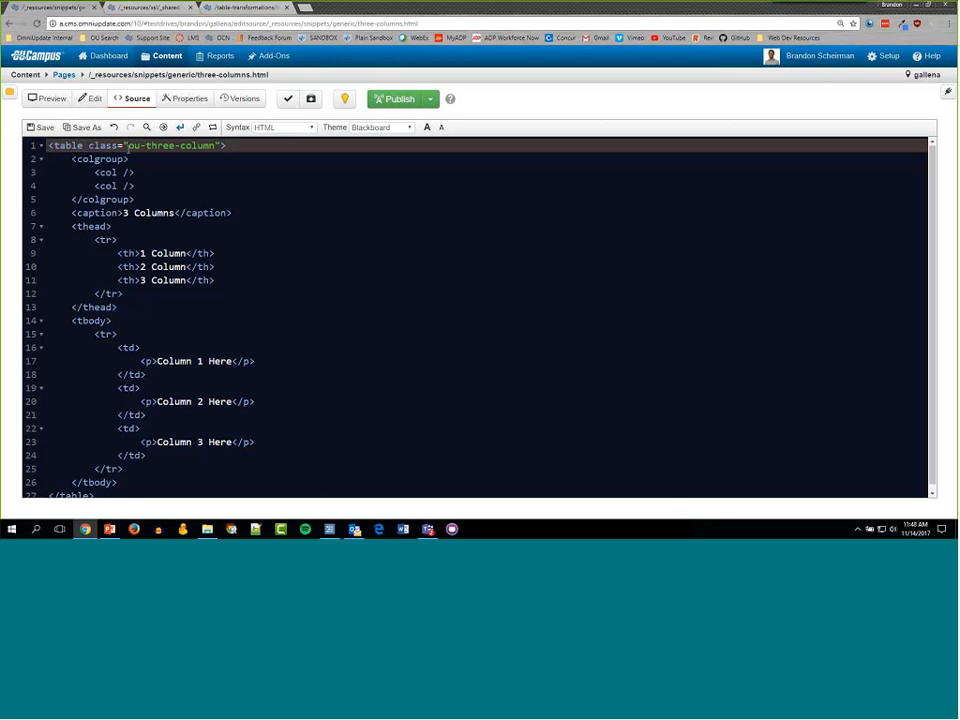
drag(128, 146, 213, 146)
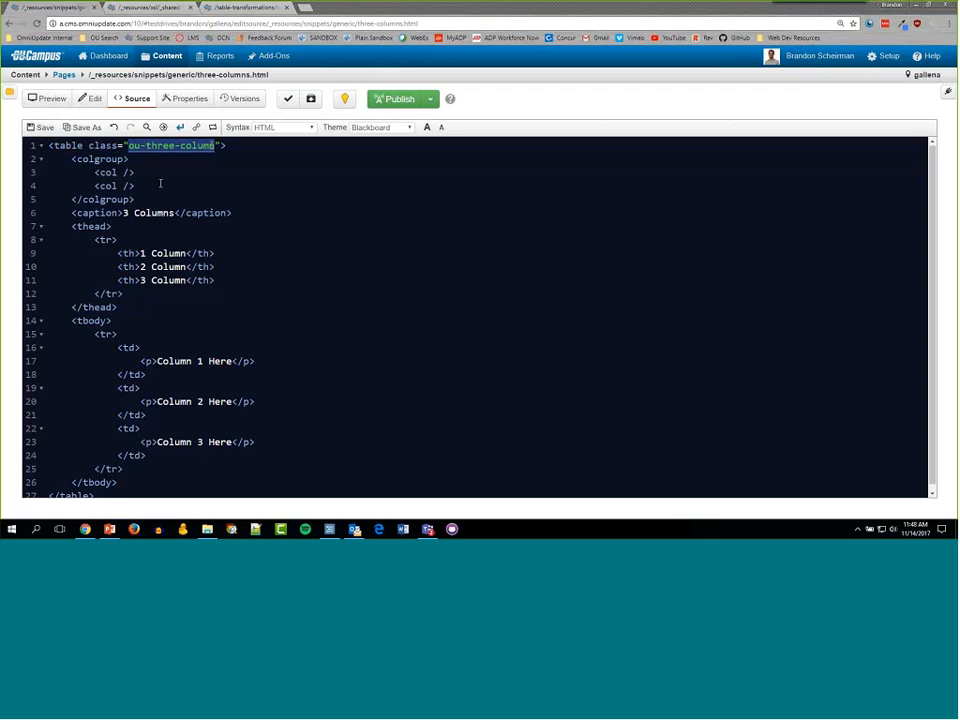
click(158, 186)
drag(87, 145, 221, 146)
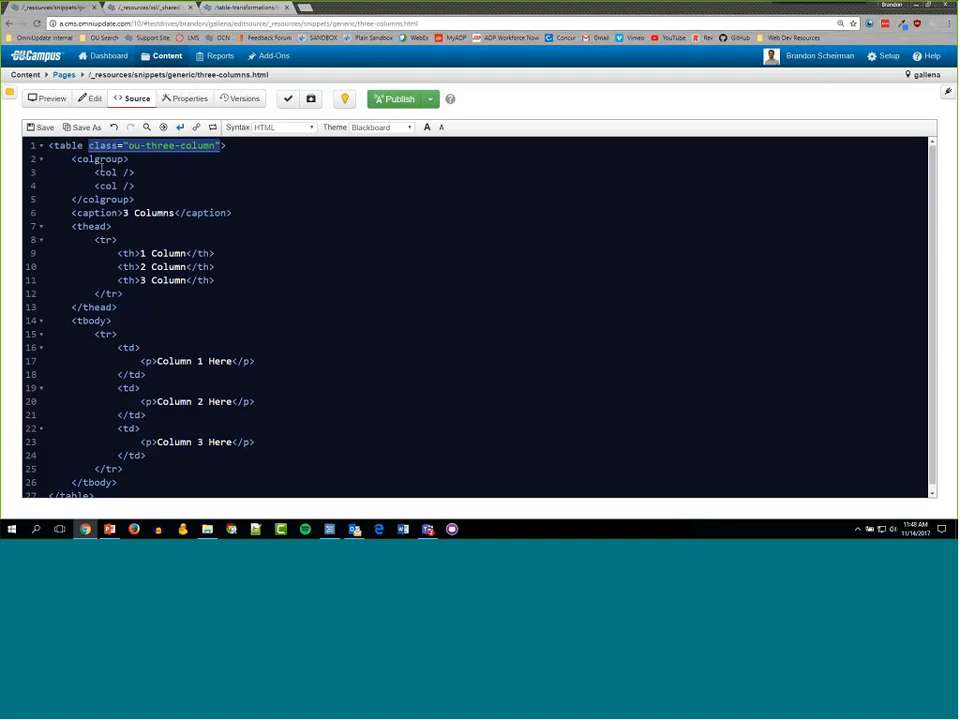
click(186, 173)
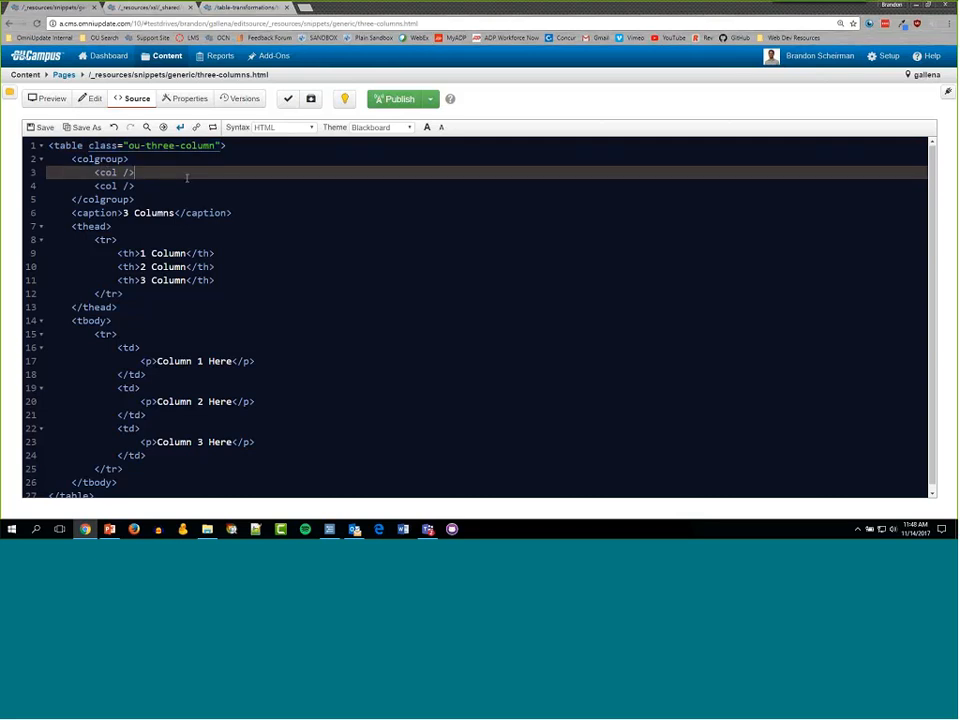
double_click(76, 146)
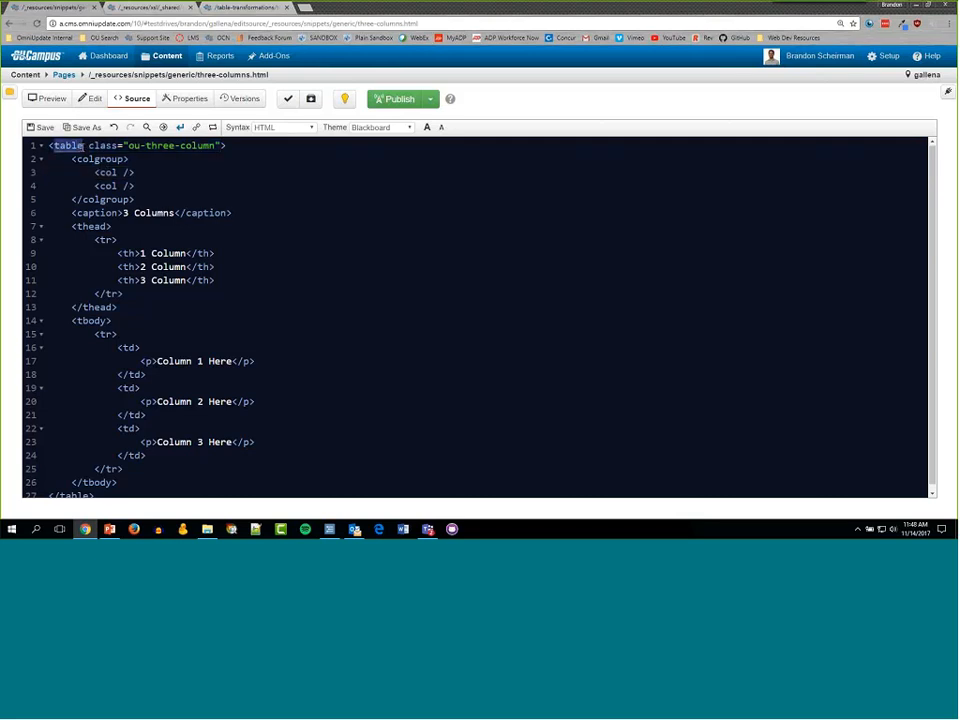
drag(128, 146, 147, 147)
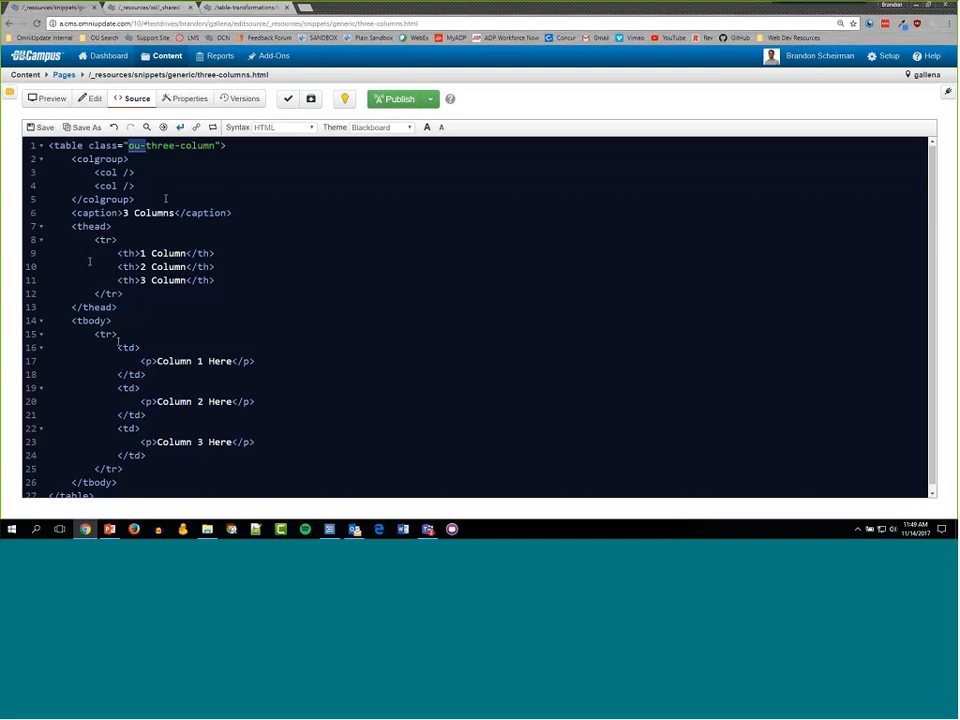
- Save three-columns.html and reopen its source code at the table's class attribute
click(40, 128)
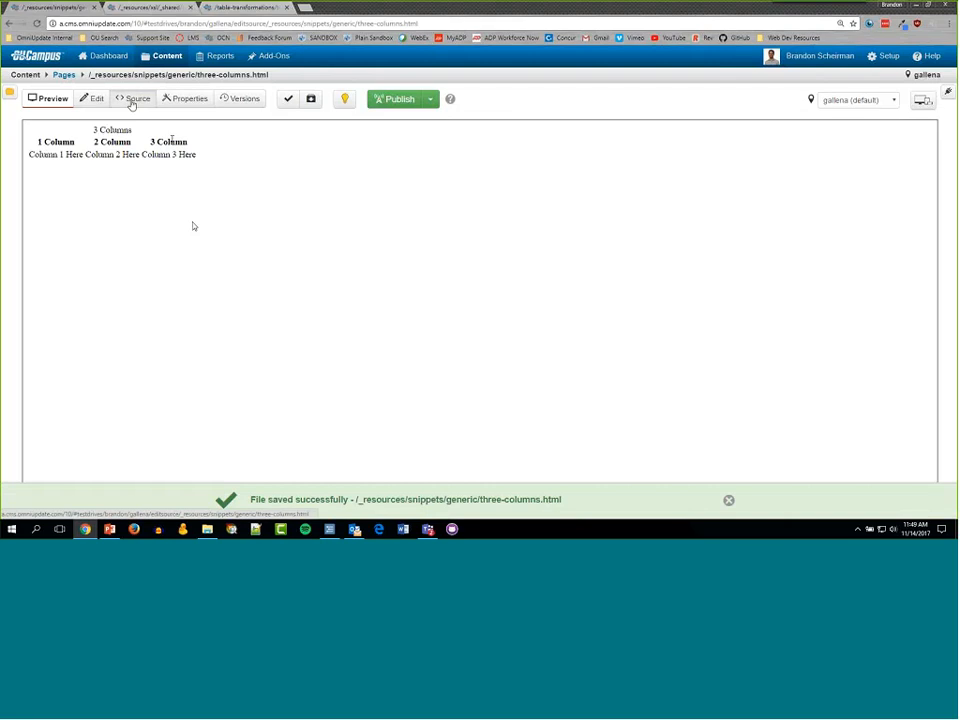
click(133, 99)
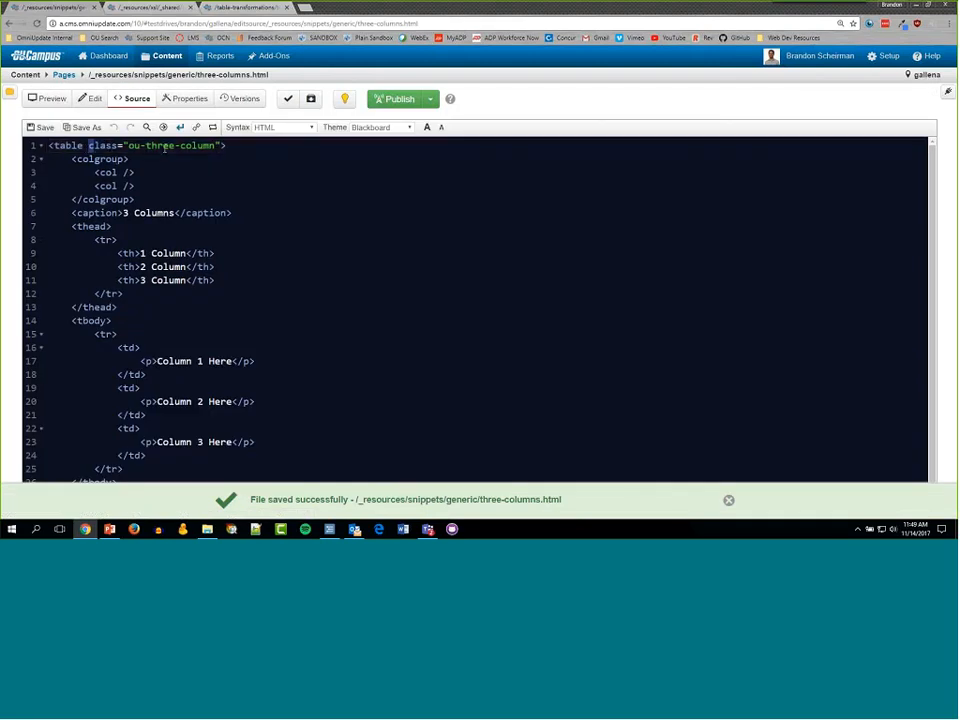
drag(88, 146, 214, 146)
click(116, 12)
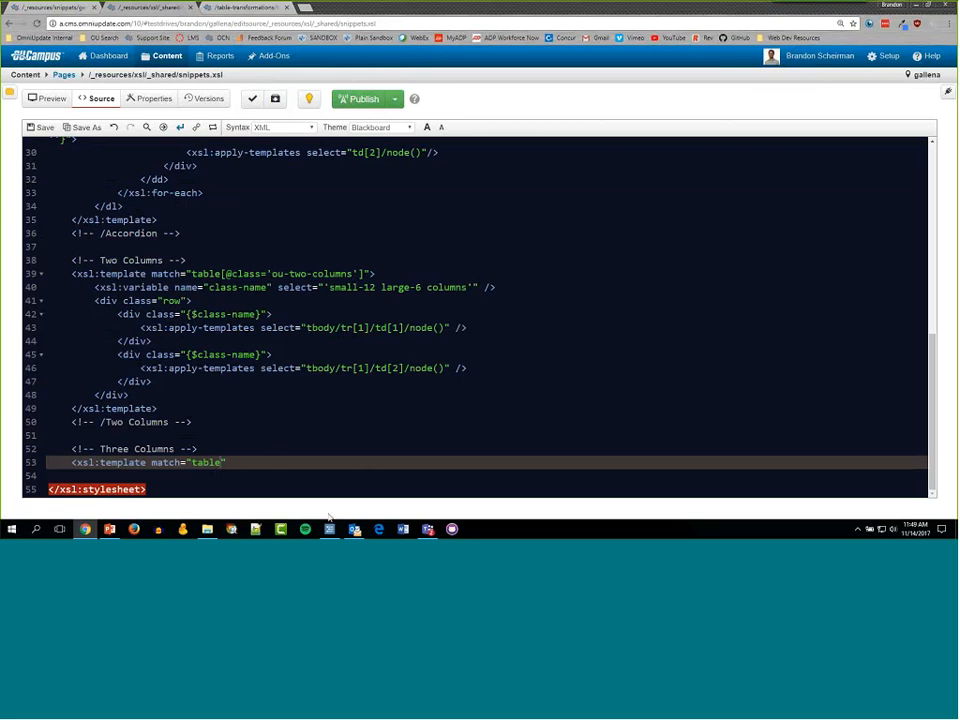
text([])
text(@)
text(a)
text(lass)
drag(232, 463, 226, 463)
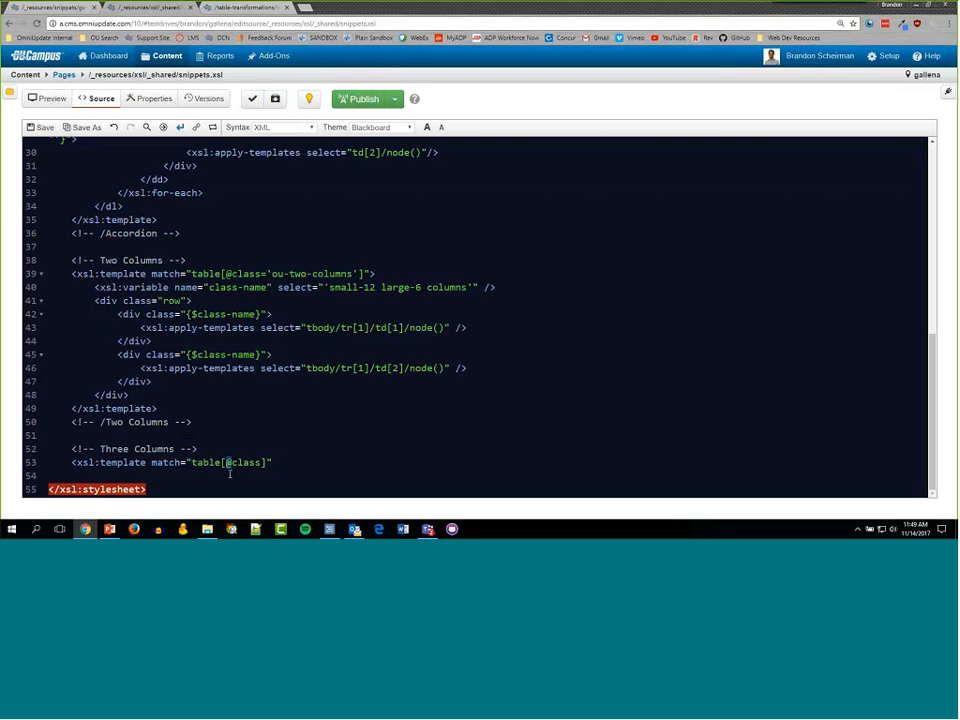
click(232, 463)
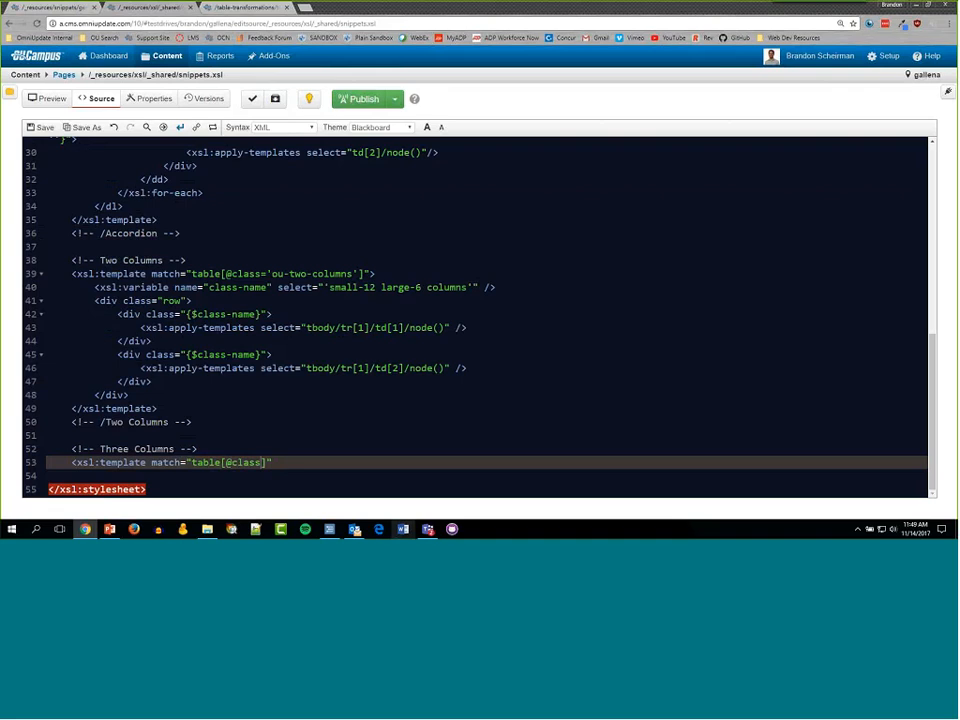
text(=)
text(')
text(')
key(Left)
text(ou-three-columns']")
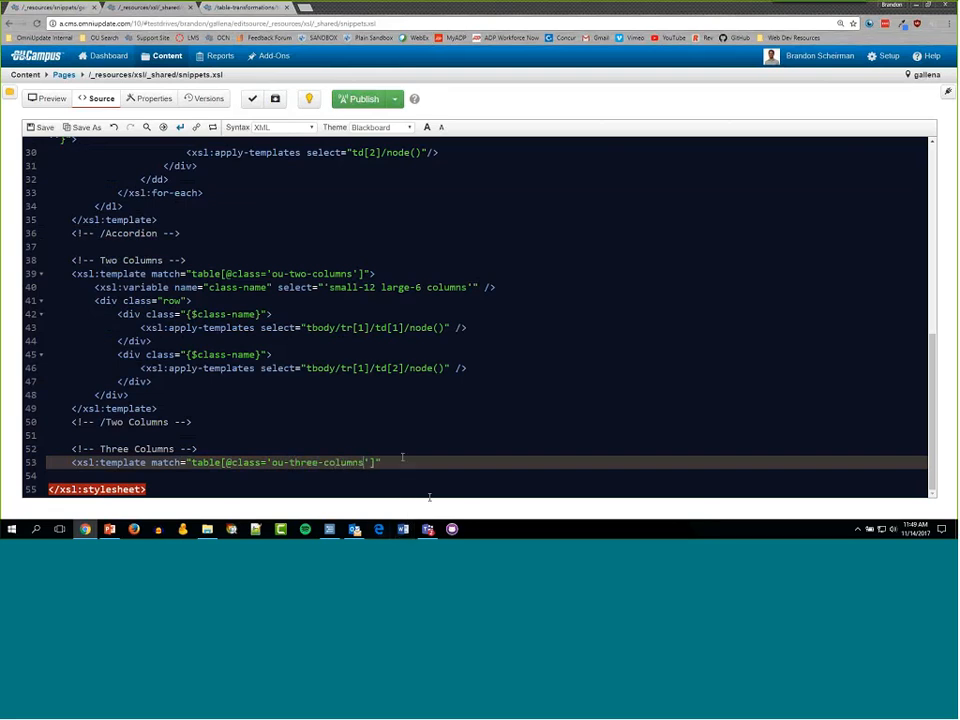
- Close the Three Columns template with </xsl:template> on its own line, leaving an indented empty line inside for its content
text(></xsl:template>)
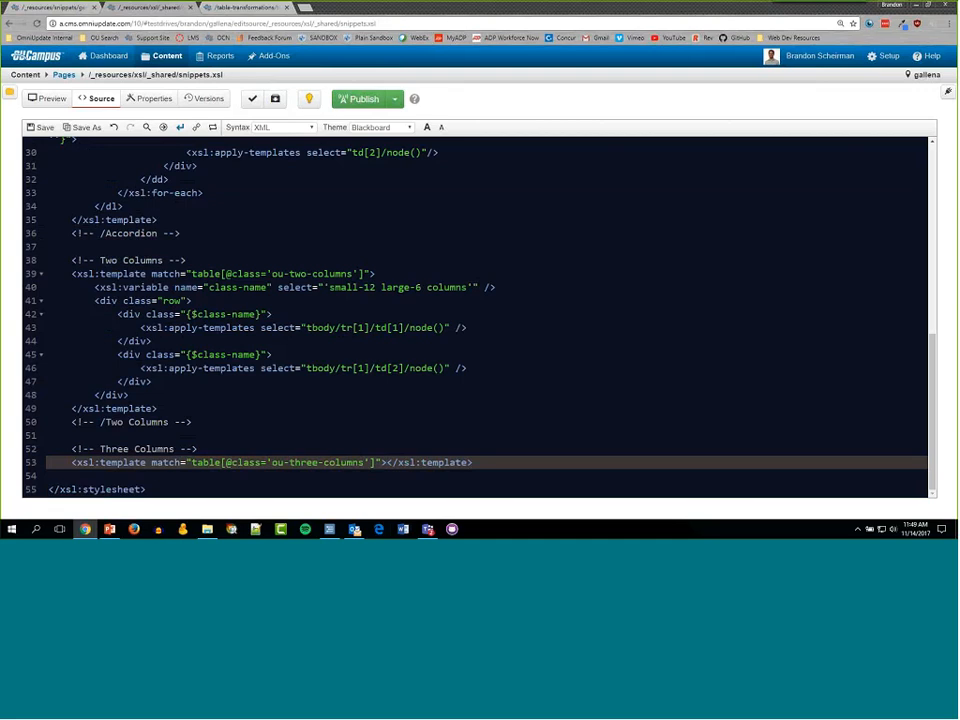
key(Return)
key(Return)
key(Up)
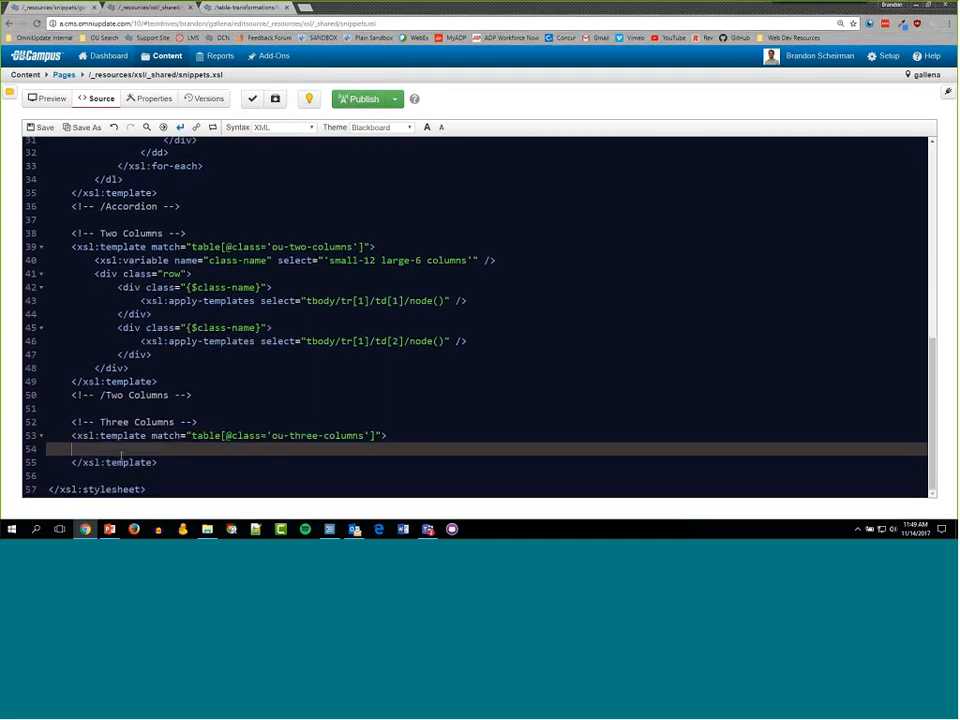
drag(191, 436, 377, 438)
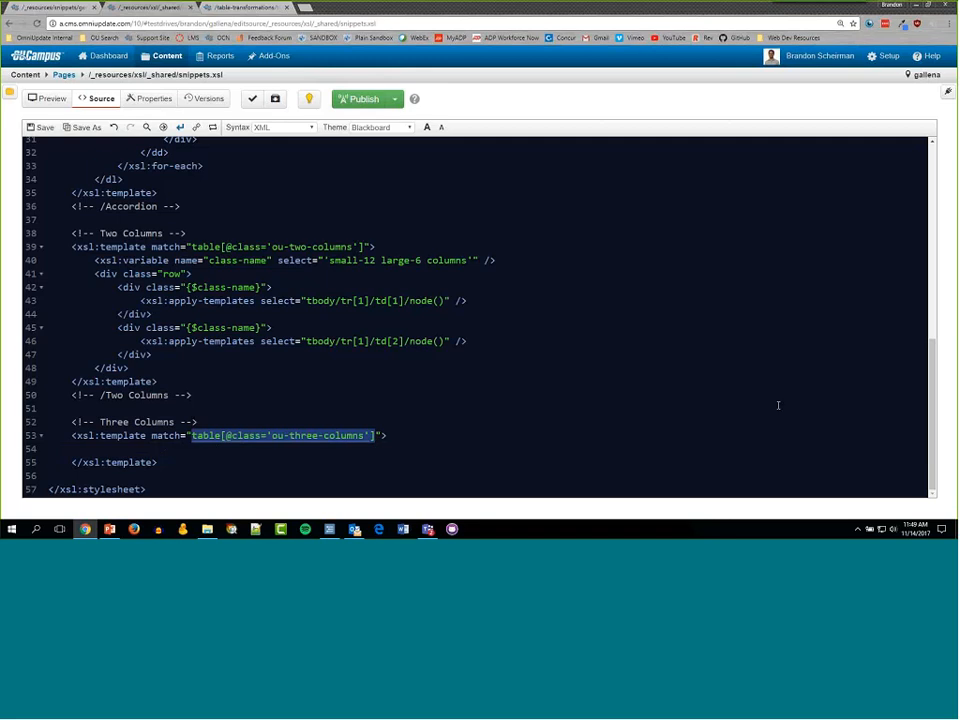
click(419, 447)
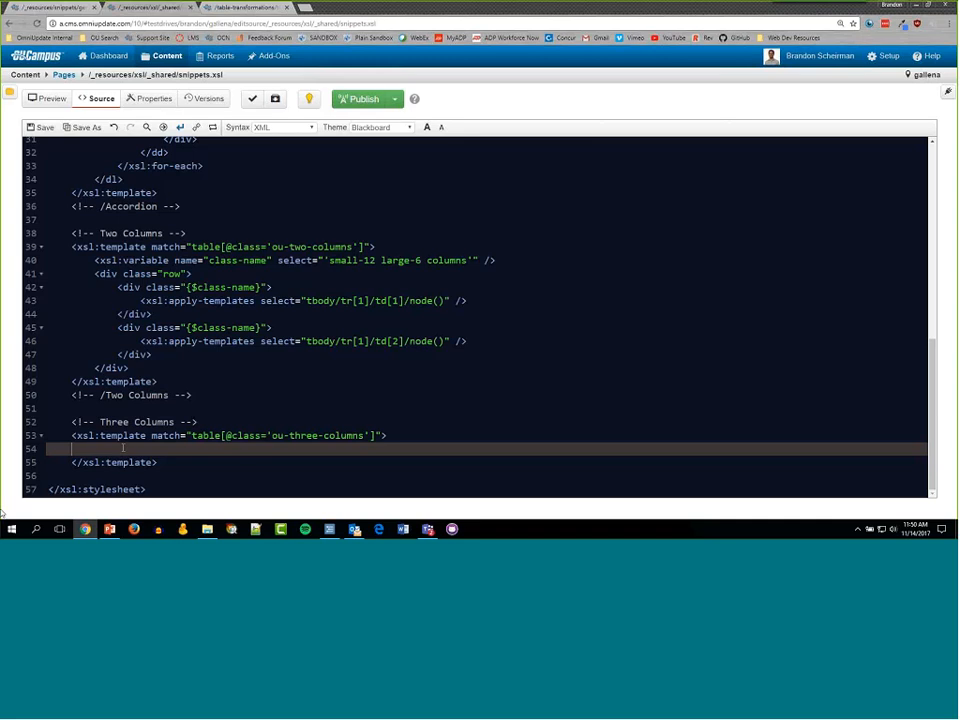
click(72, 436)
drag(72, 436, 385, 437)
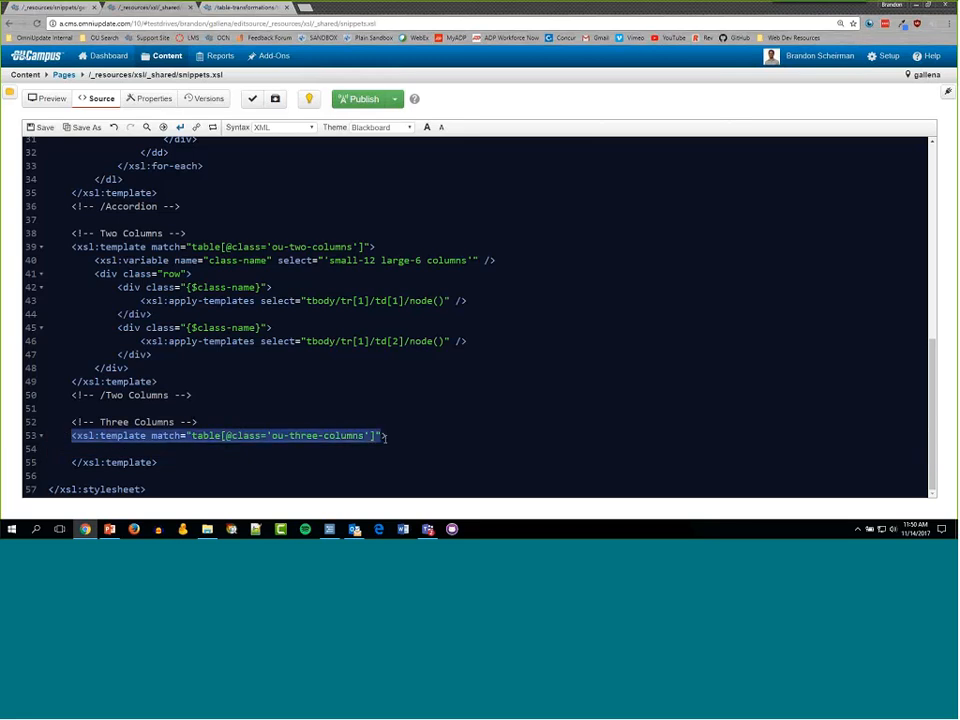
click(118, 450)
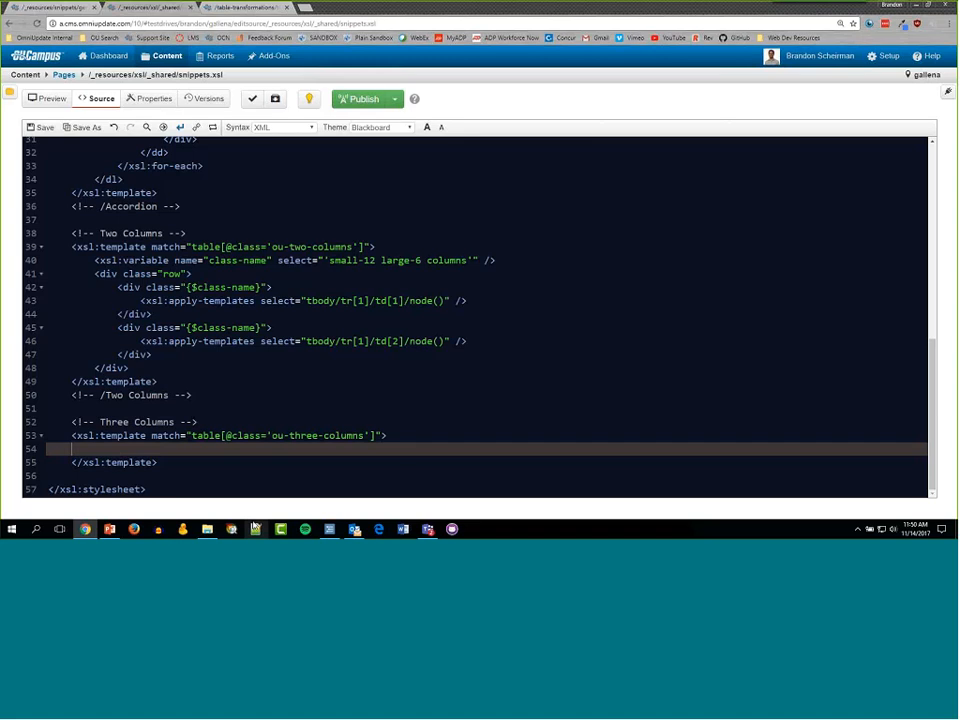
key(Tab)
- Examine the Two Columns template's row div, its nested column divs and the select value of the class-name variable
click(170, 341)
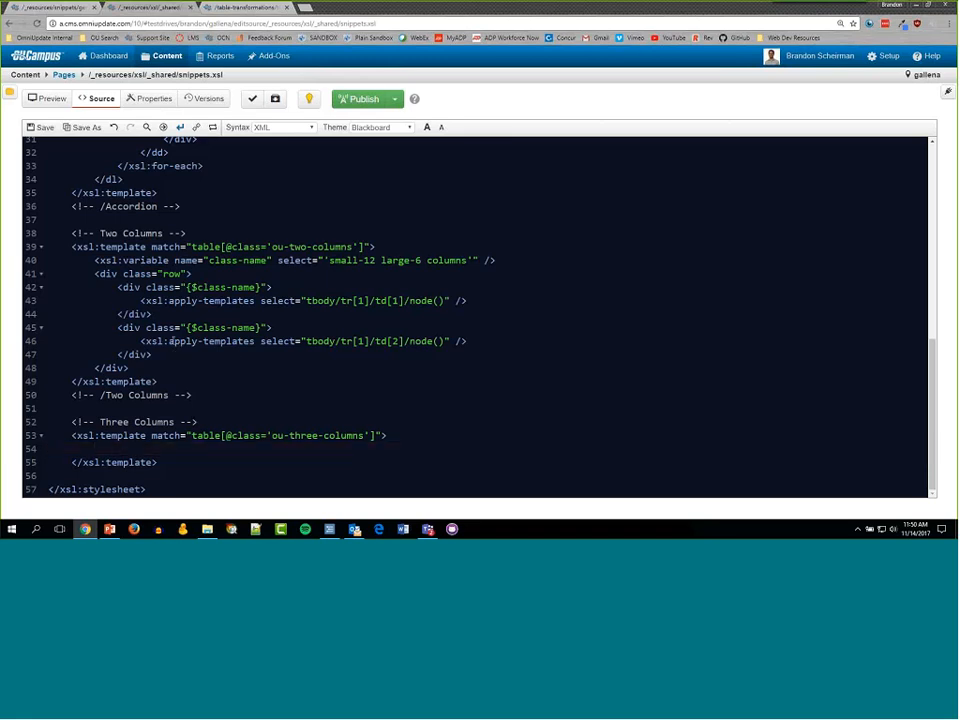
drag(95, 274, 192, 276)
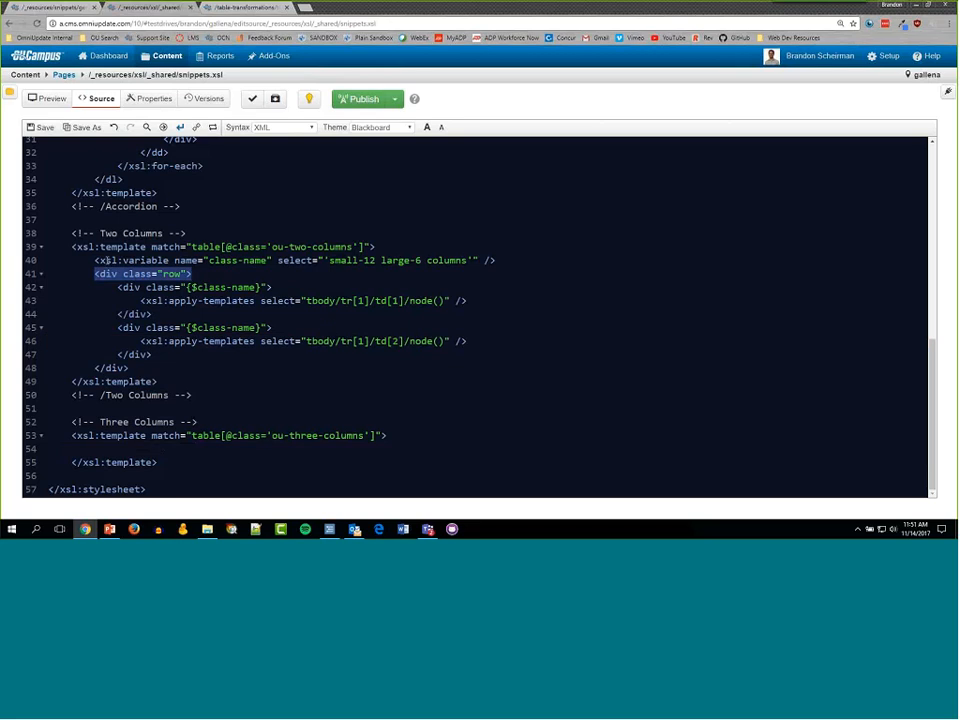
click(122, 289)
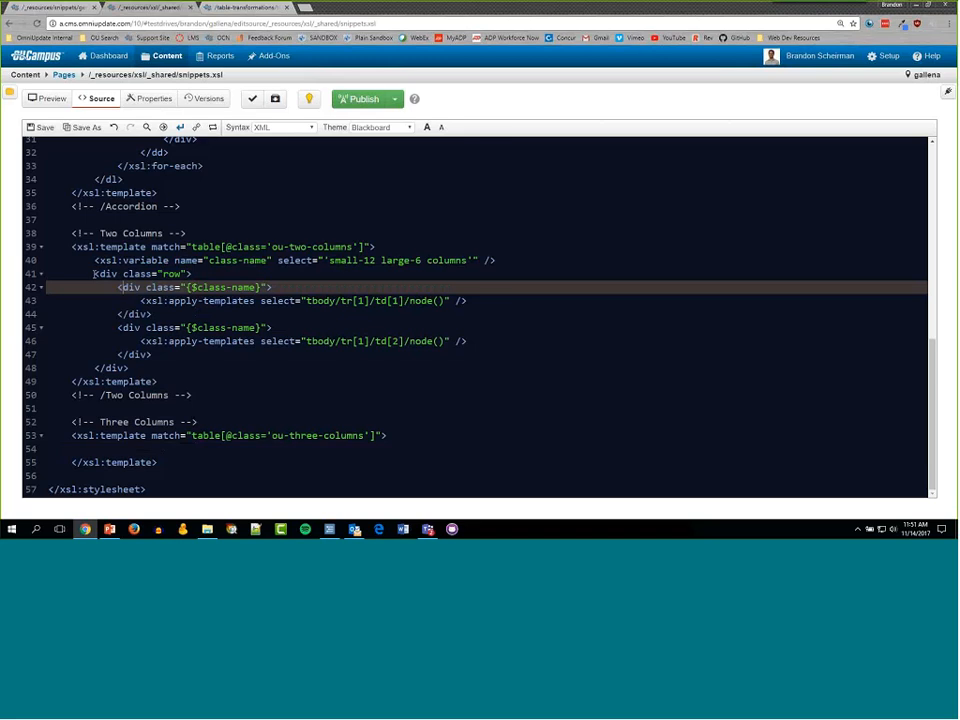
drag(95, 274, 191, 274)
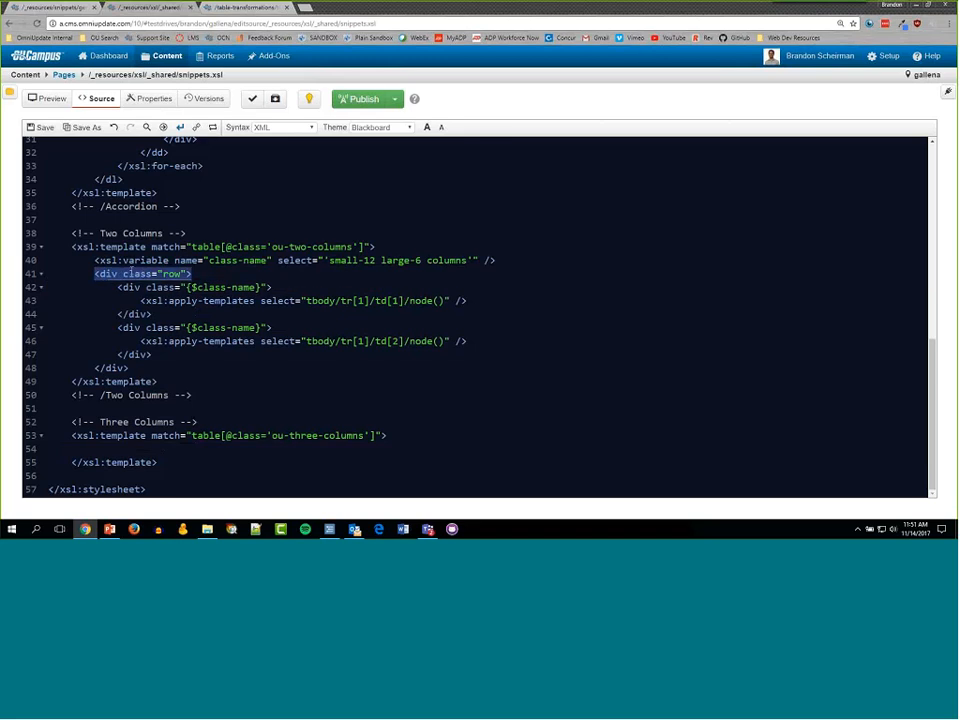
click(119, 292)
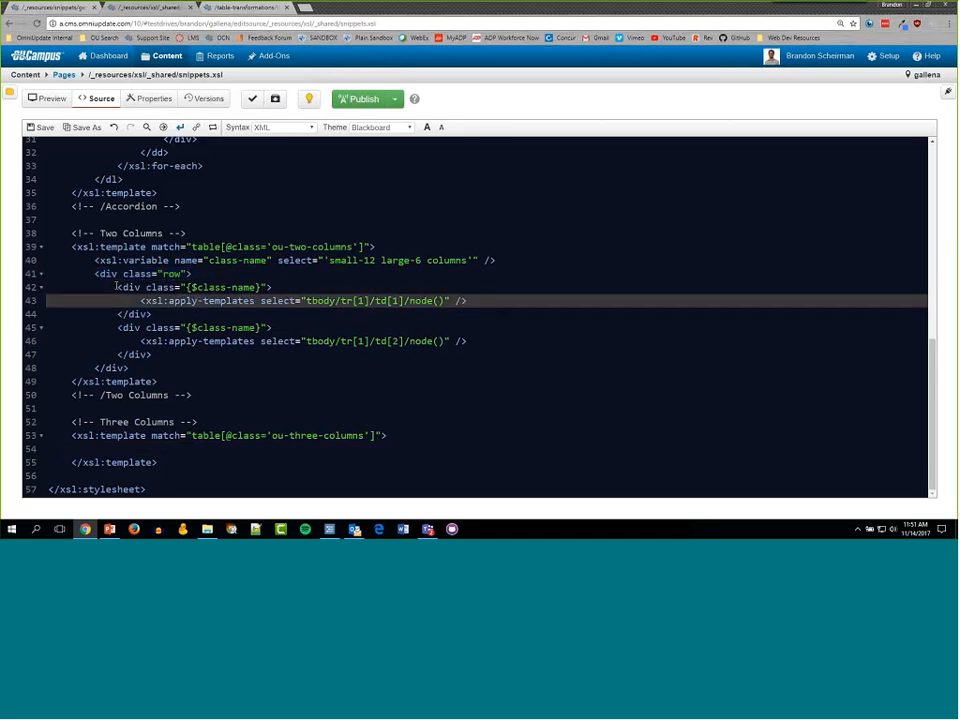
drag(118, 287, 176, 287)
drag(330, 260, 466, 260)
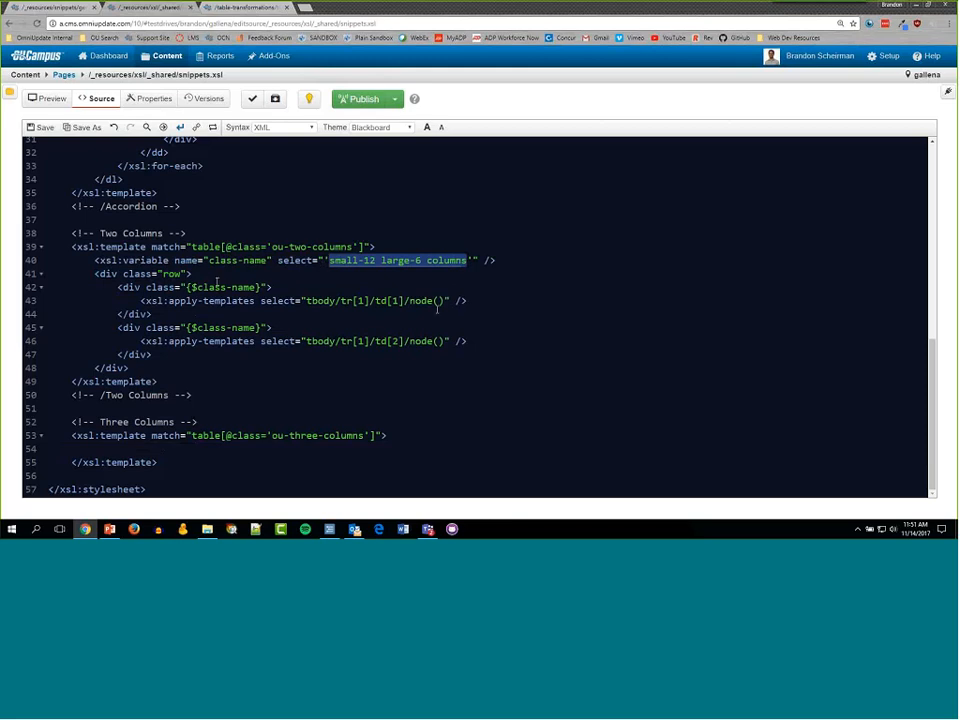
- Add the placeholder paragraph <p>hello world!</p> on the empty line inside the Three Columns template in snippets.xsl
drag(95, 273, 273, 287)
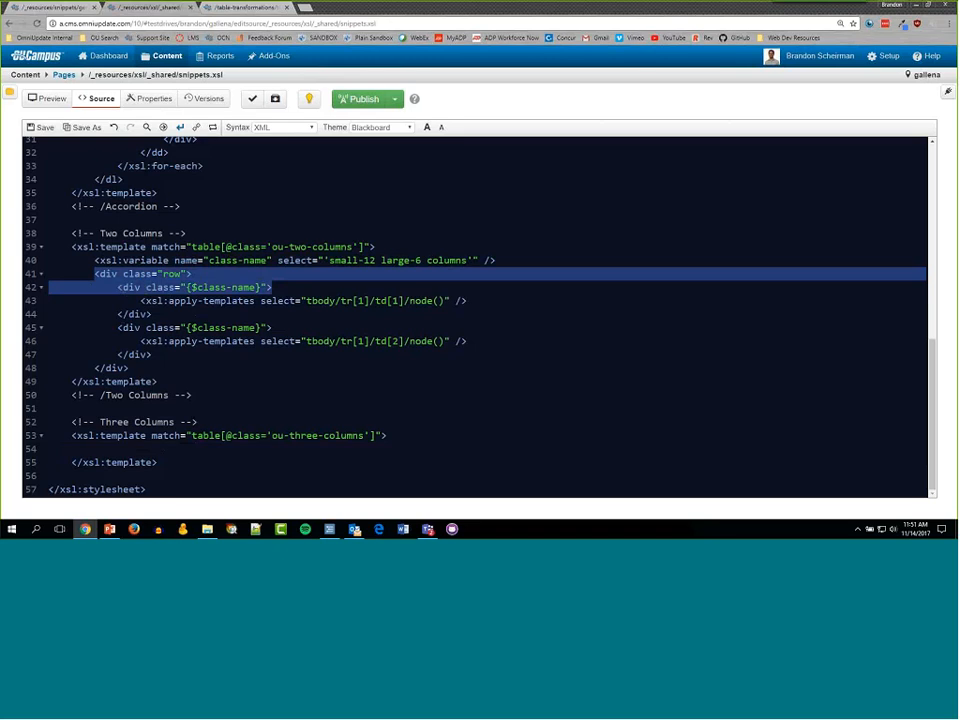
click(190, 452)
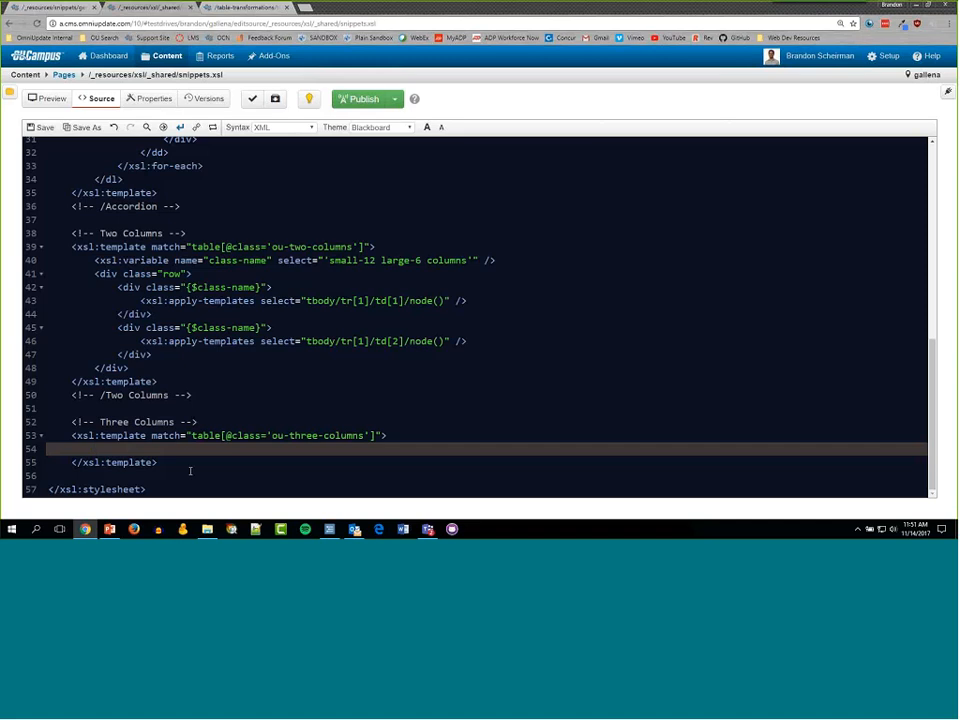
text(<p)
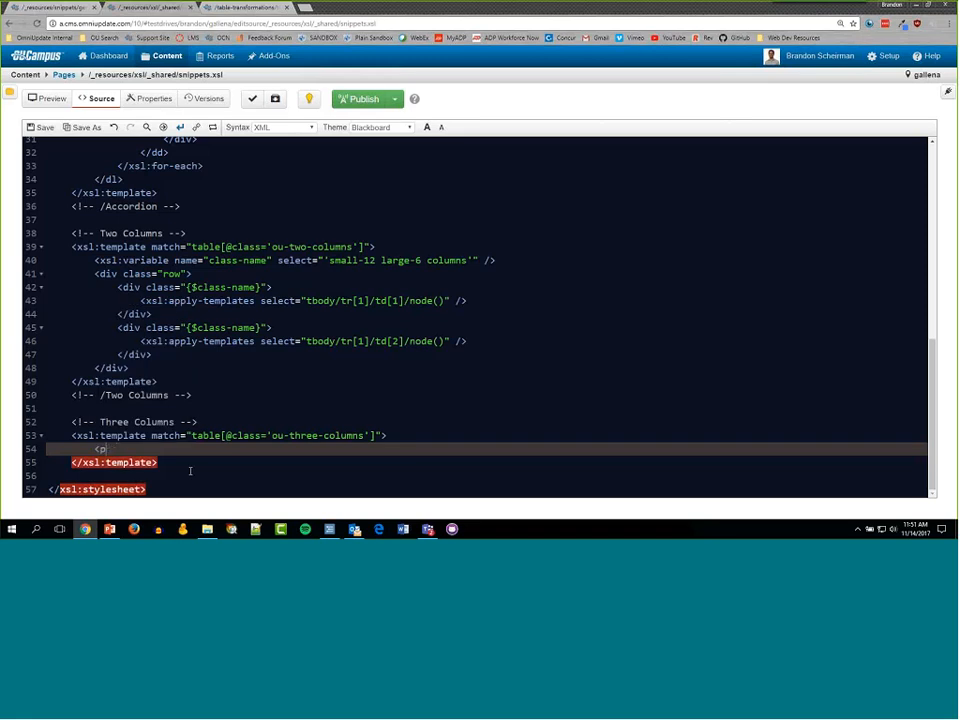
text(></p>)
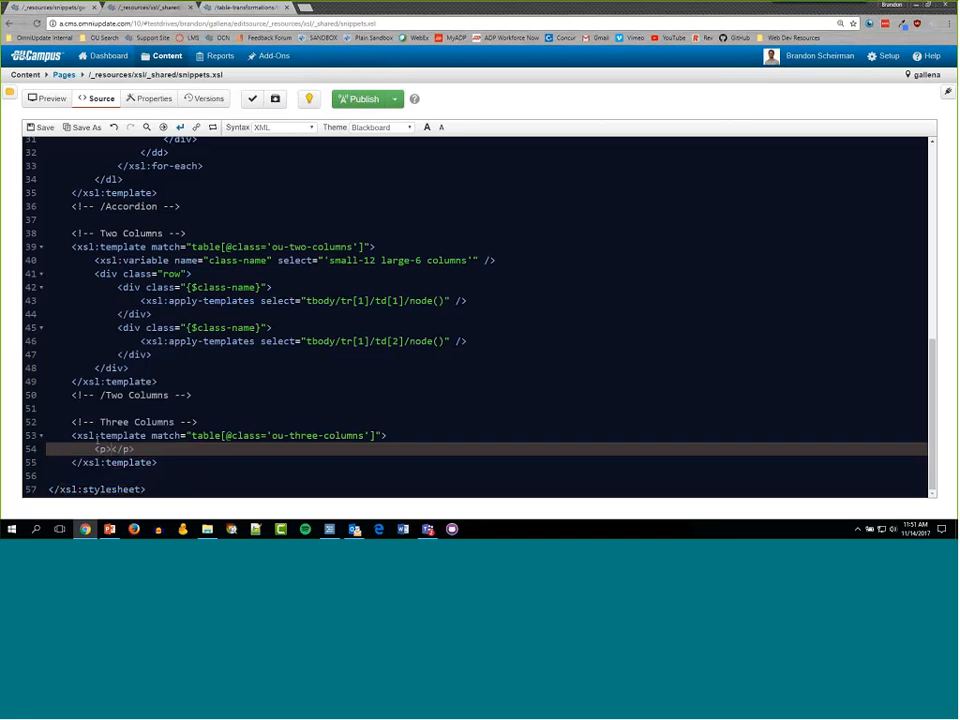
drag(189, 436, 377, 436)
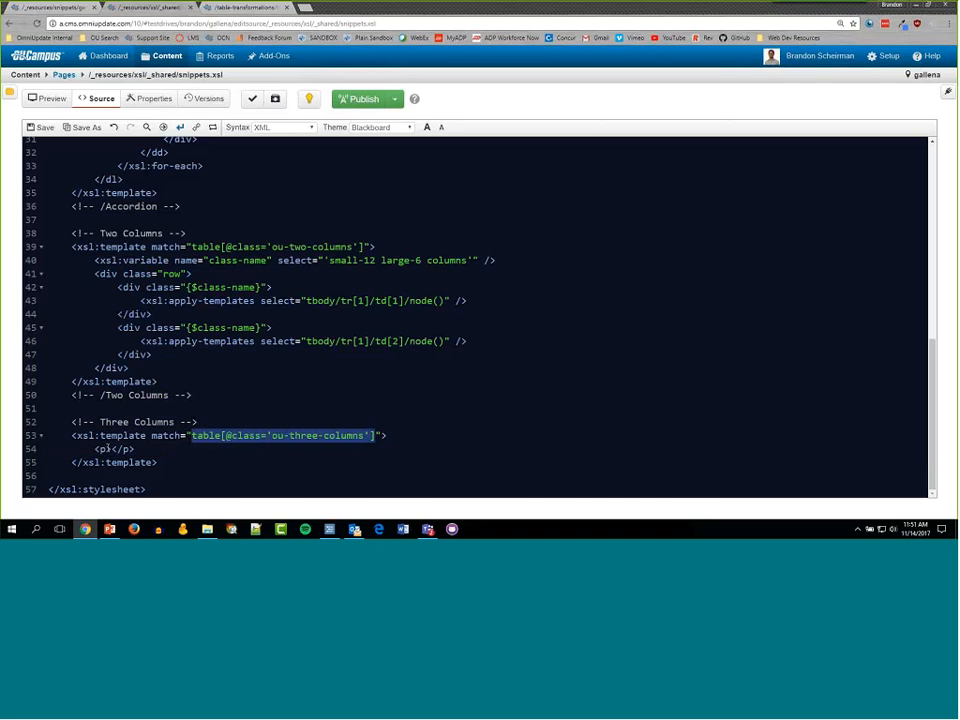
click(112, 449)
mouse_move(207, 528)
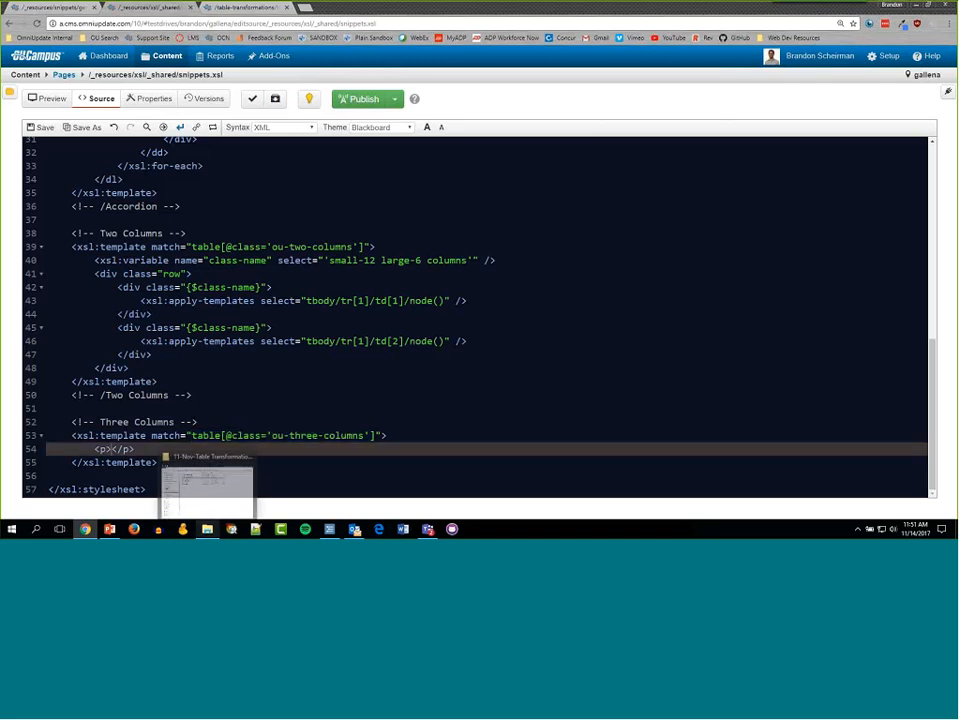
text(he)
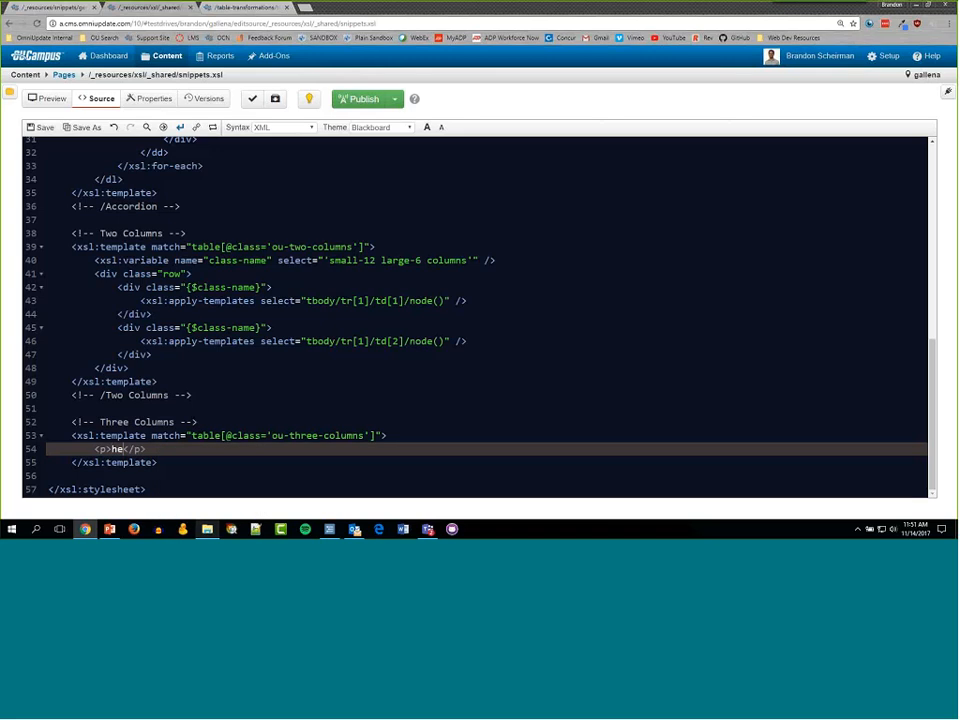
text(llo world!)
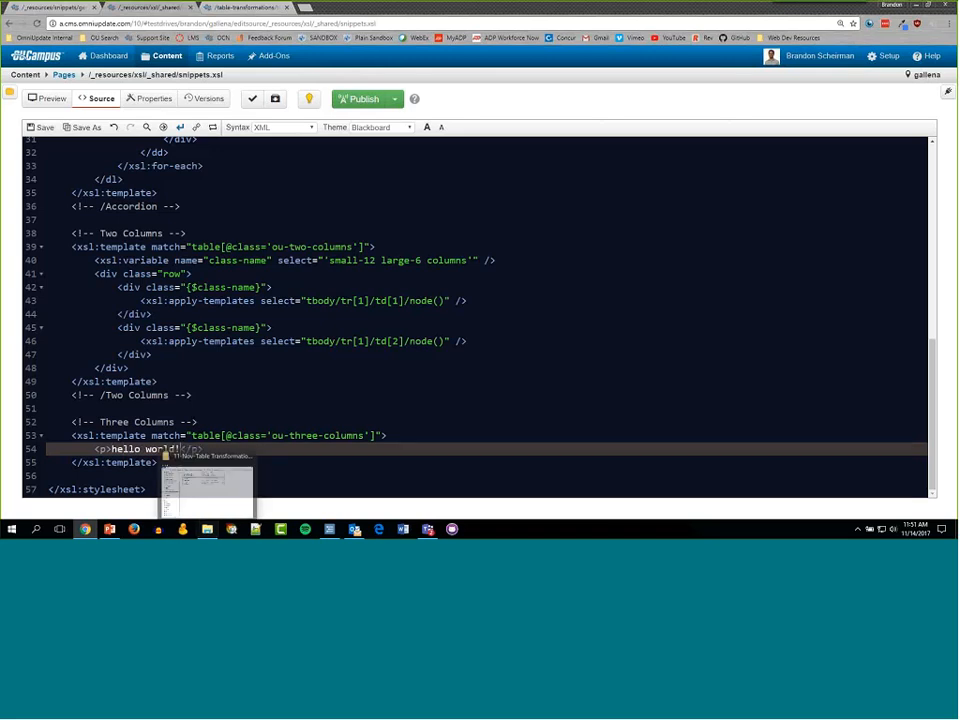
click(351, 461)
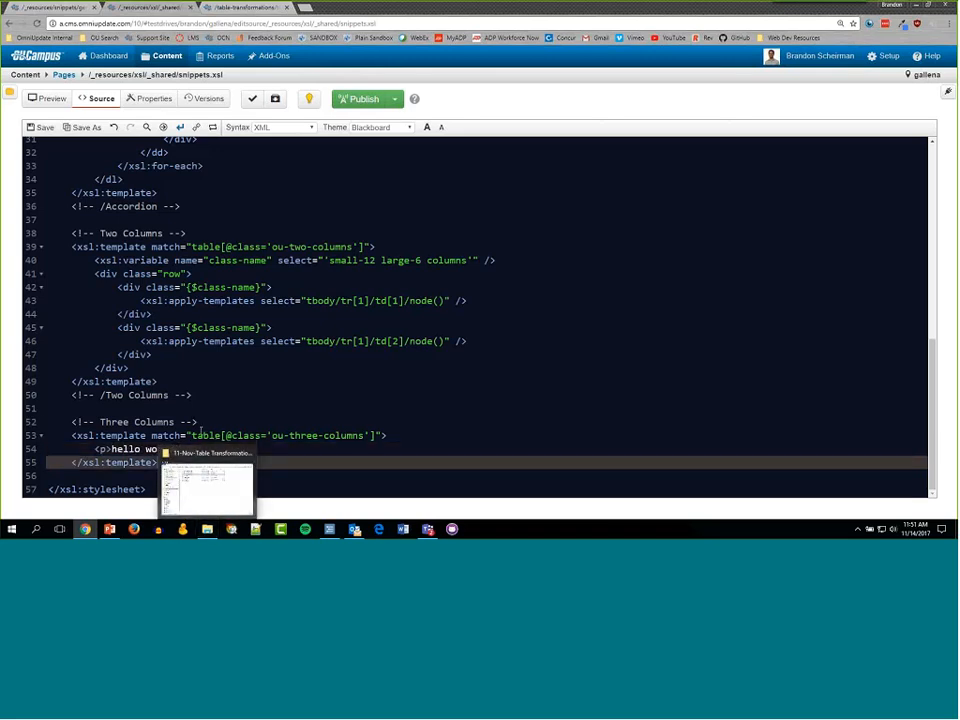
click(482, 441)
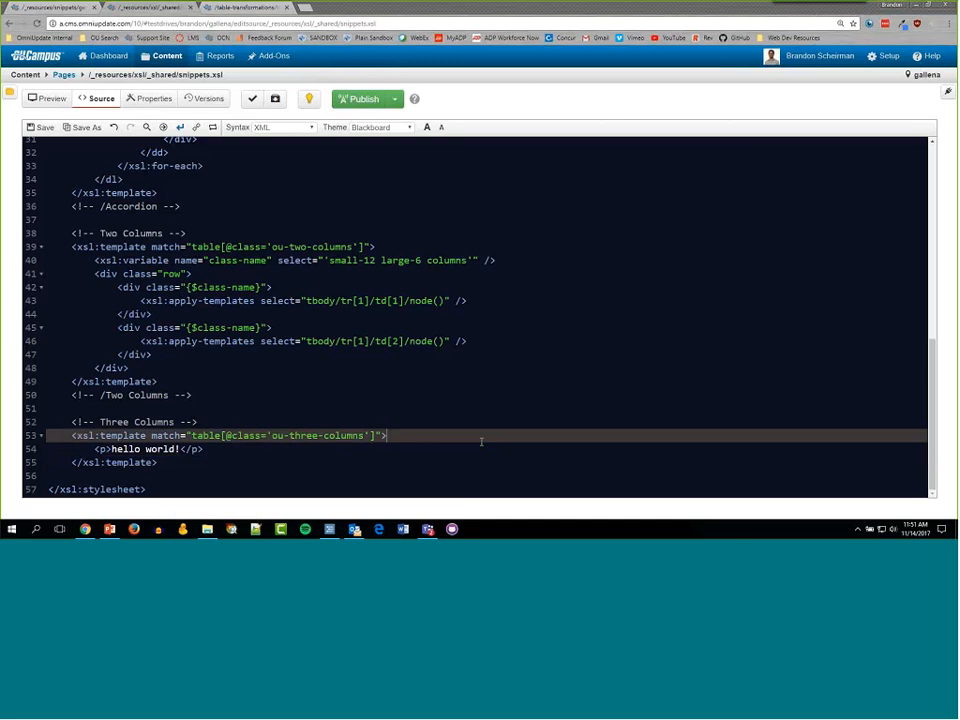
drag(96, 449, 203, 448)
click(236, 454)
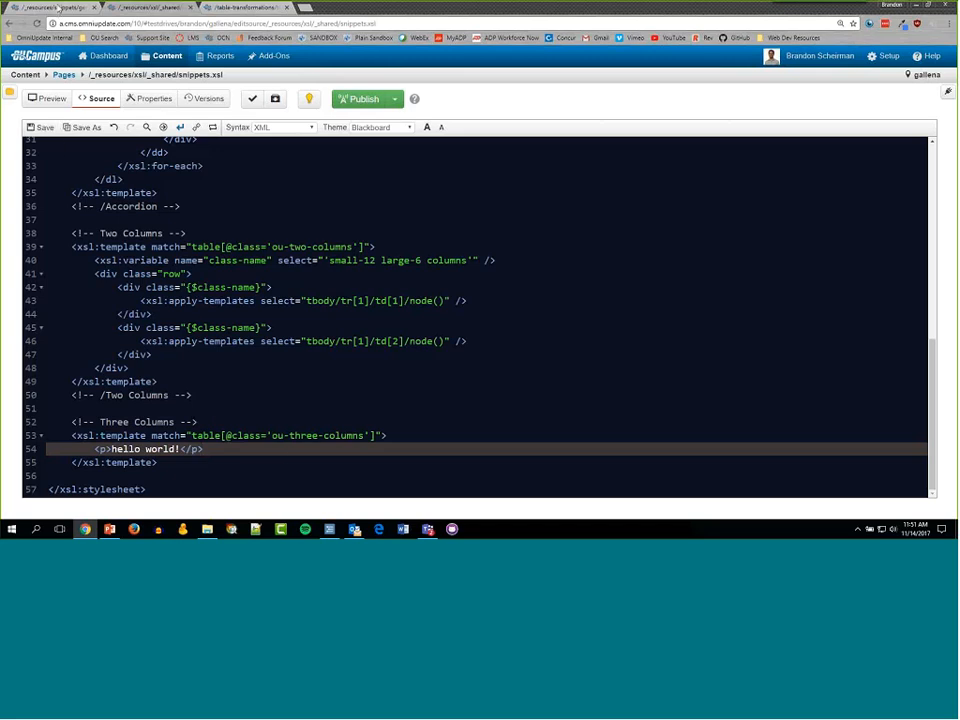
- Save snippets.xsl with its new template, and save the three-columns.html snippet source as well
click(46, 9)
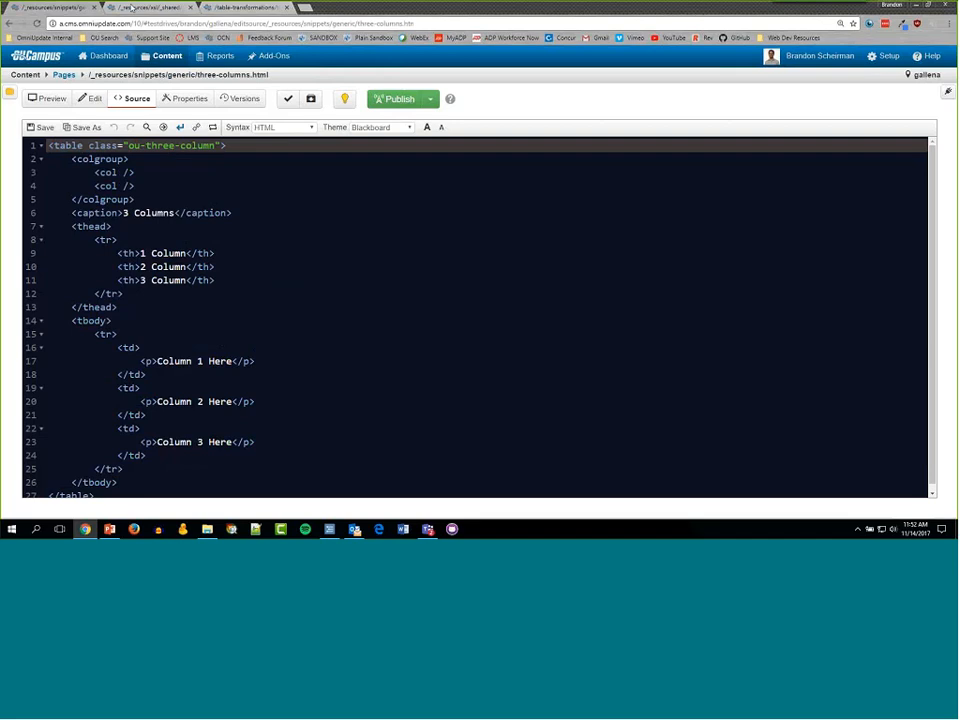
click(143, 9)
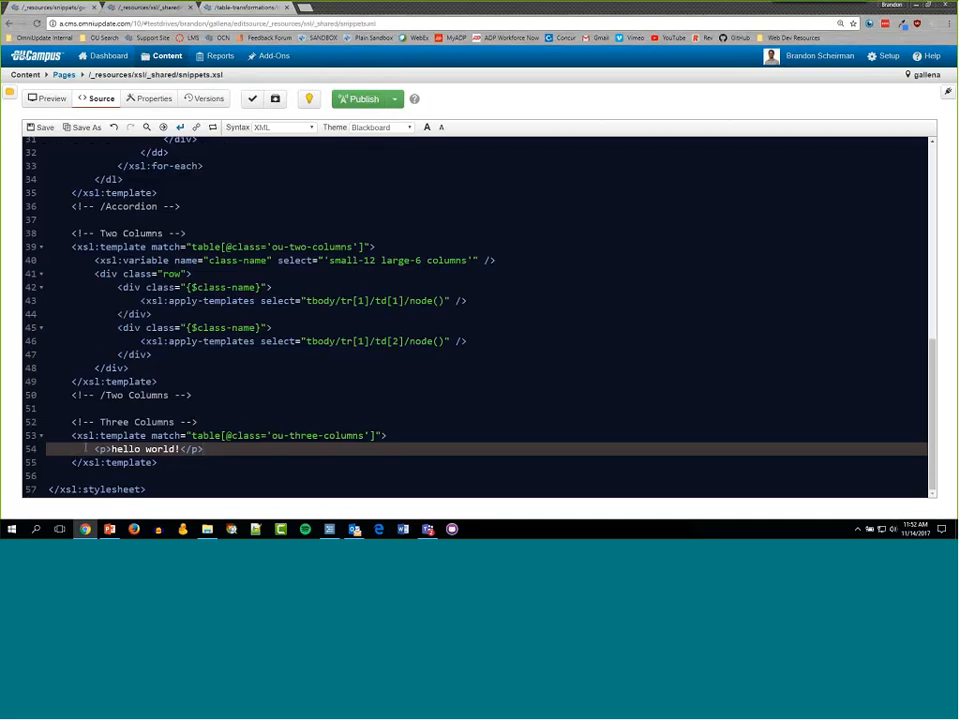
click(44, 129)
click(60, 7)
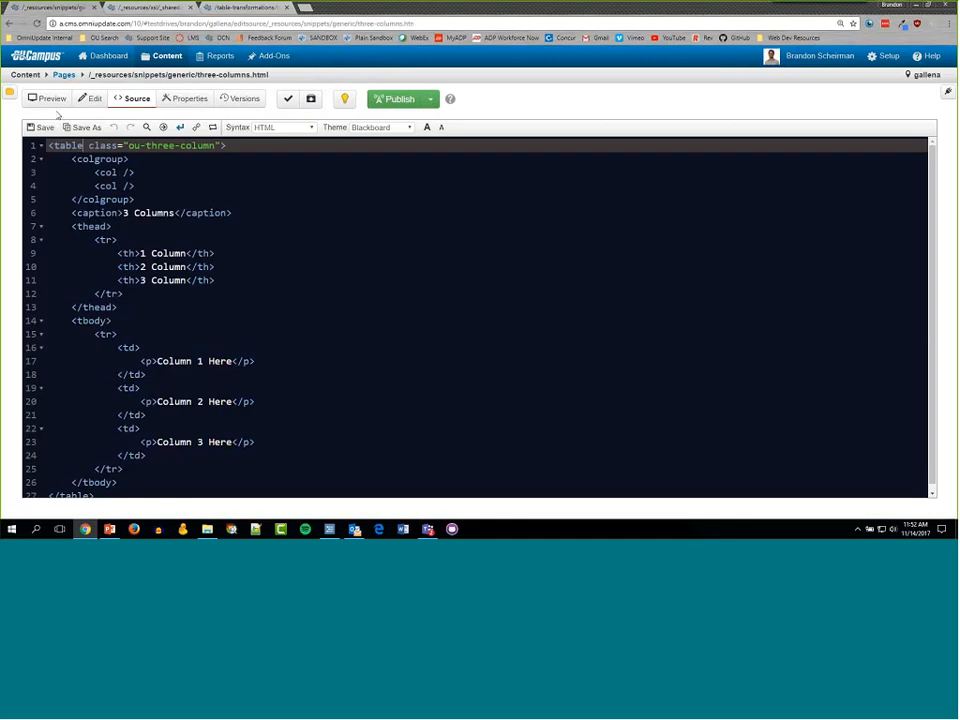
click(44, 128)
- In the main content of test.pcf, delete the 3 Columns table and add an empty paragraph above the 2 Columns table
click(237, 8)
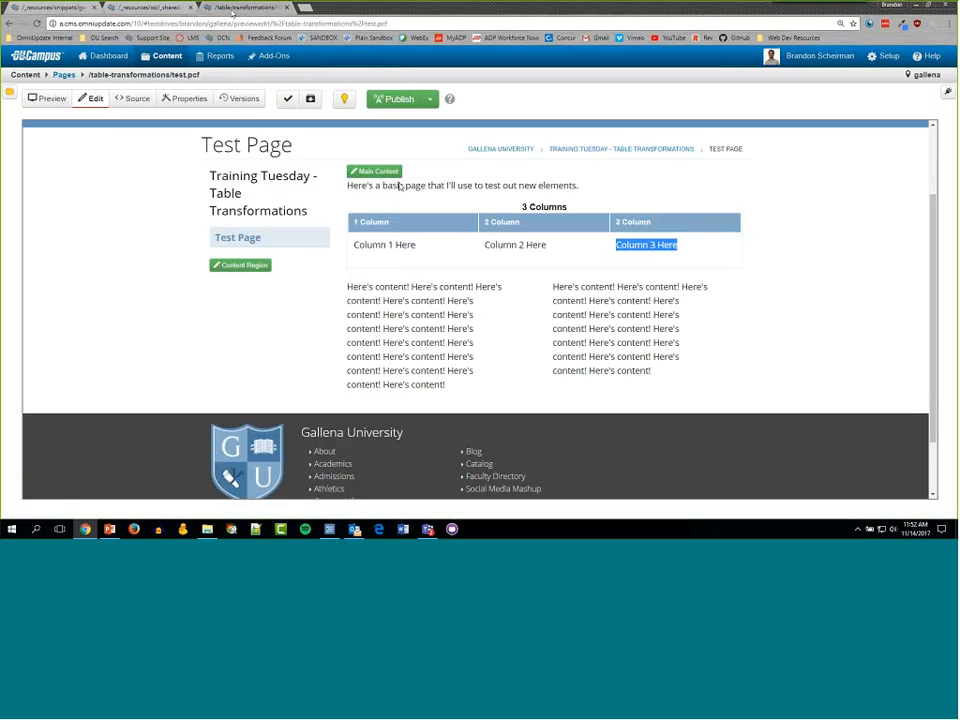
click(375, 173)
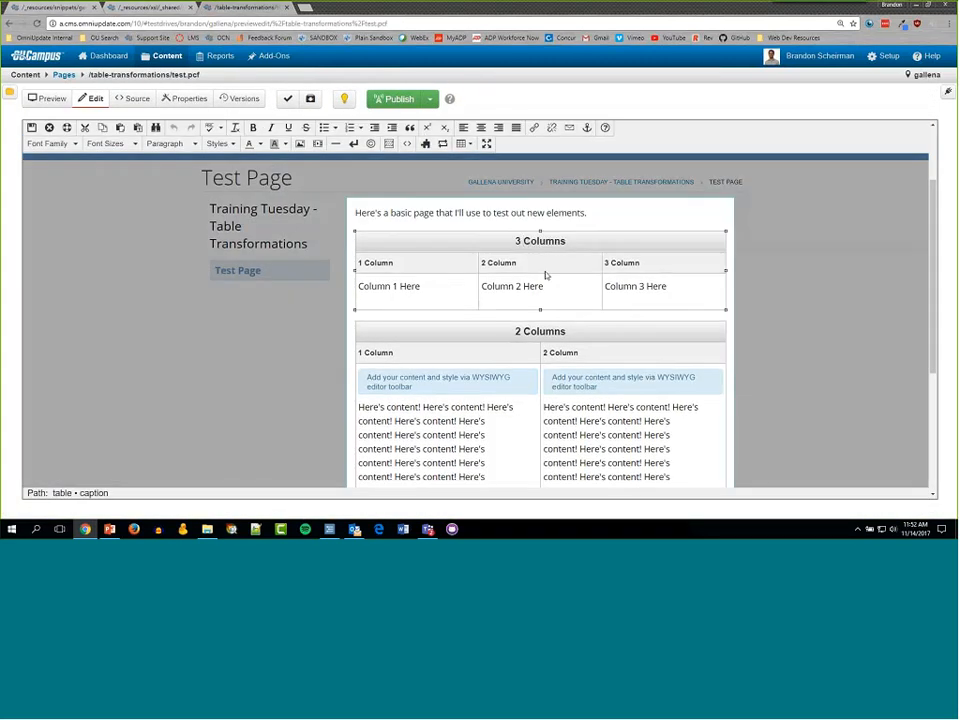
right_click(553, 238)
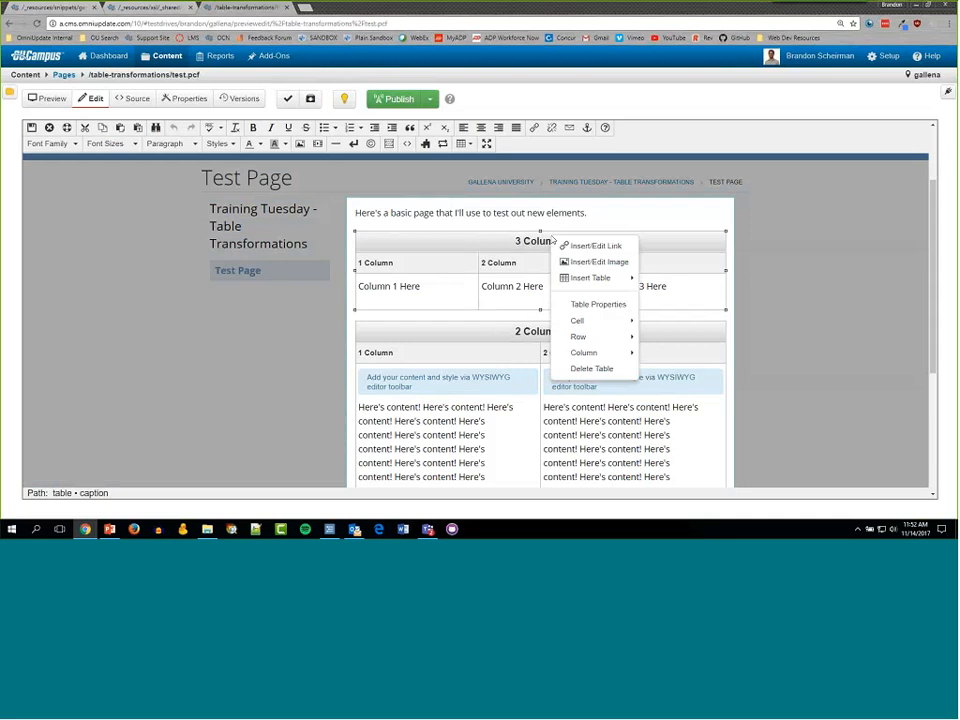
click(583, 368)
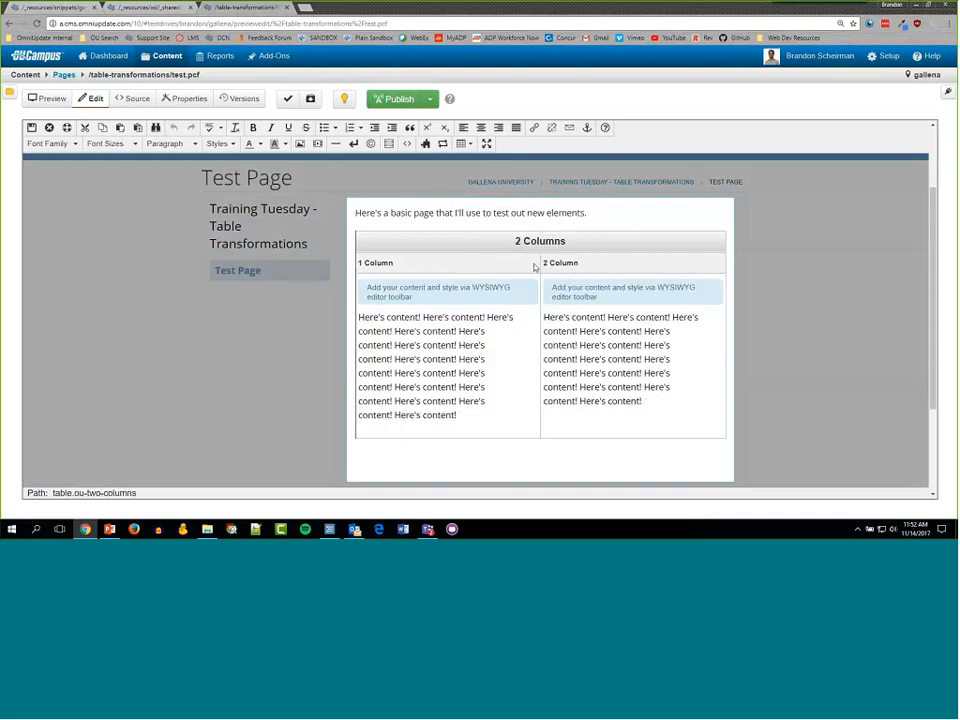
click(588, 228)
key(Return)
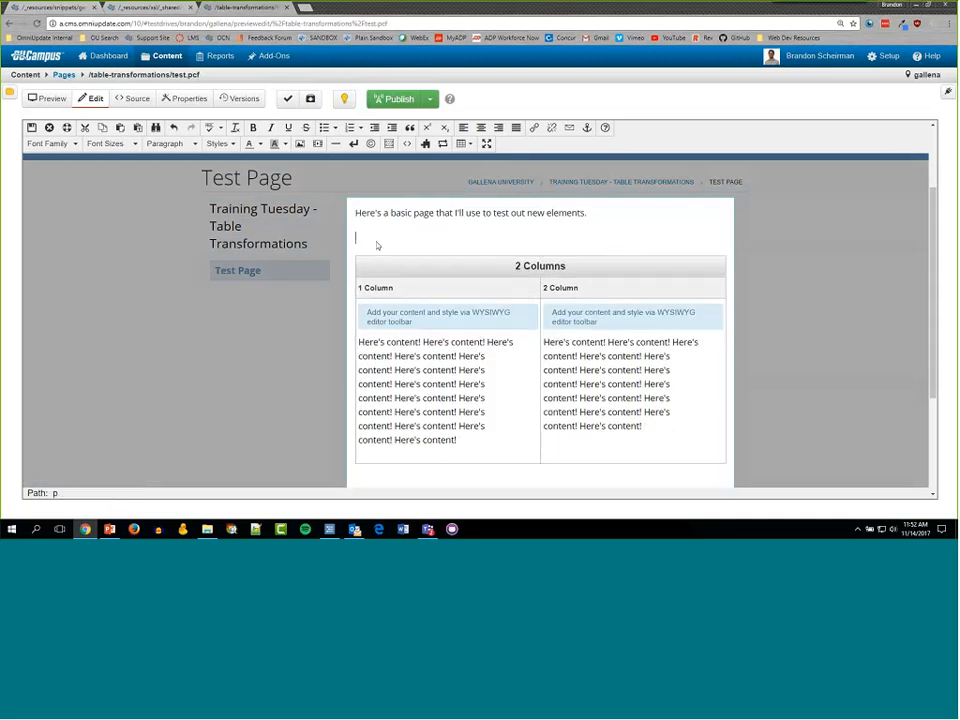
- Insert the Three Columns snippet into the empty paragraph above the two-column table on the test page and save the page
click(427, 145)
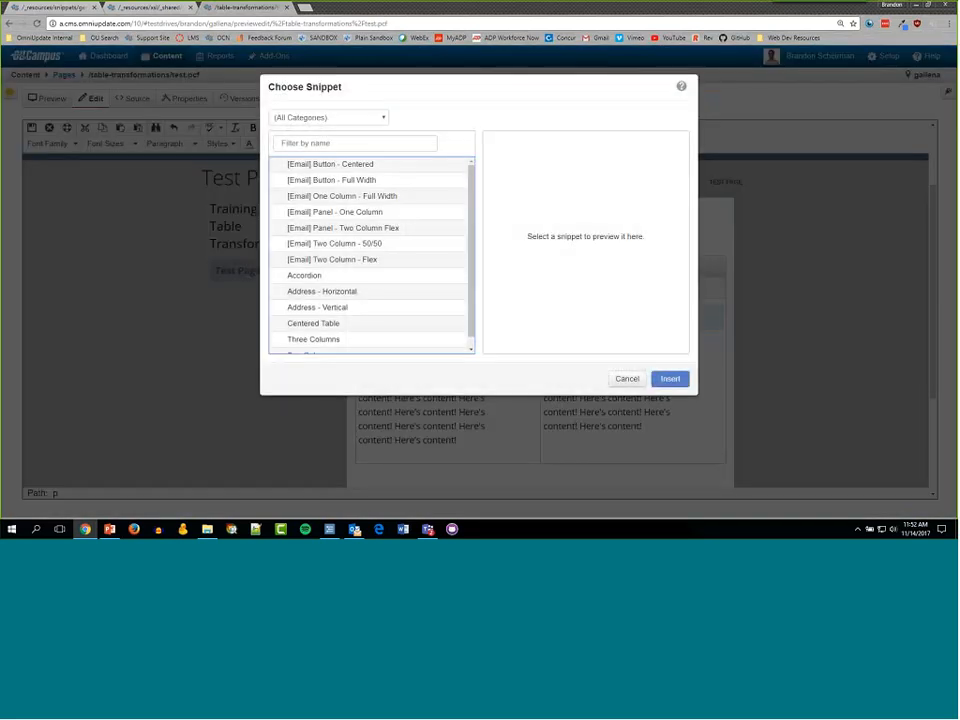
scroll(340, 348, down, 1)
click(340, 331)
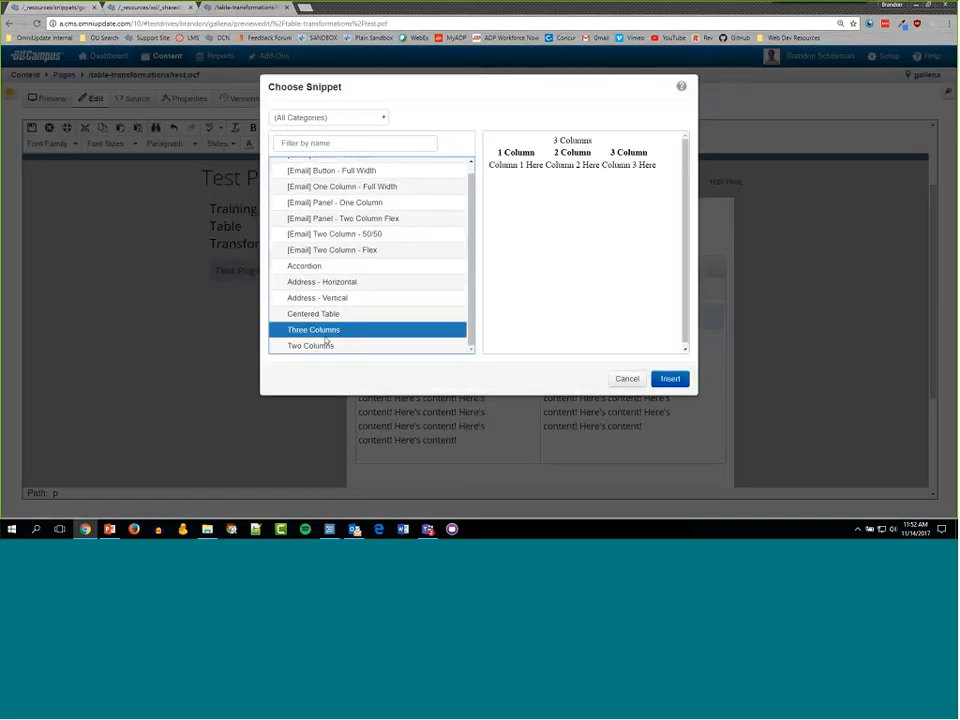
click(670, 378)
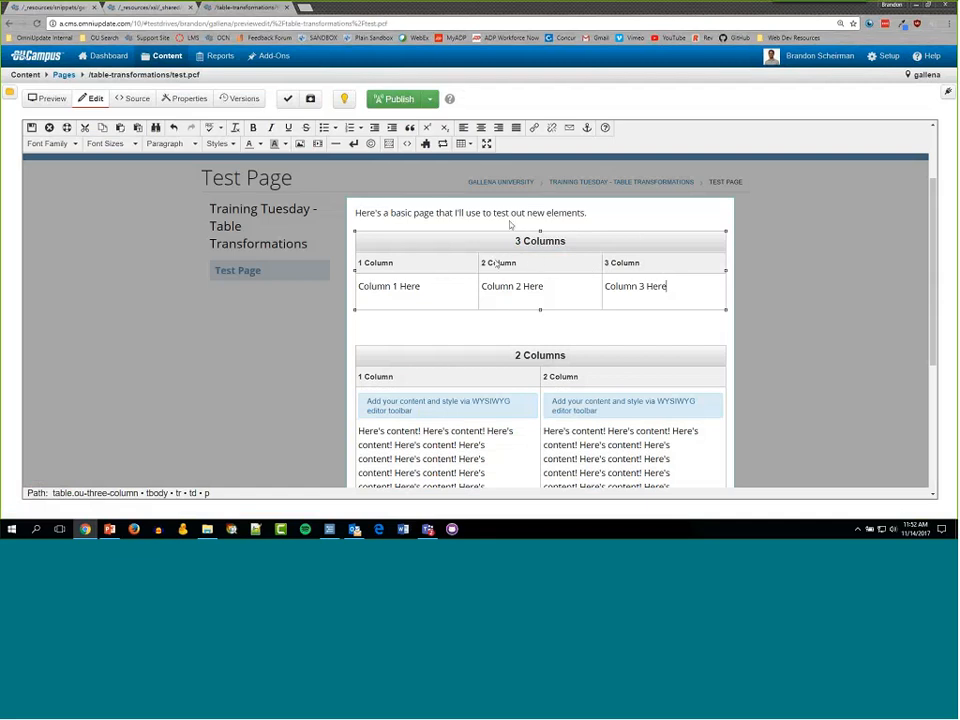
click(31, 127)
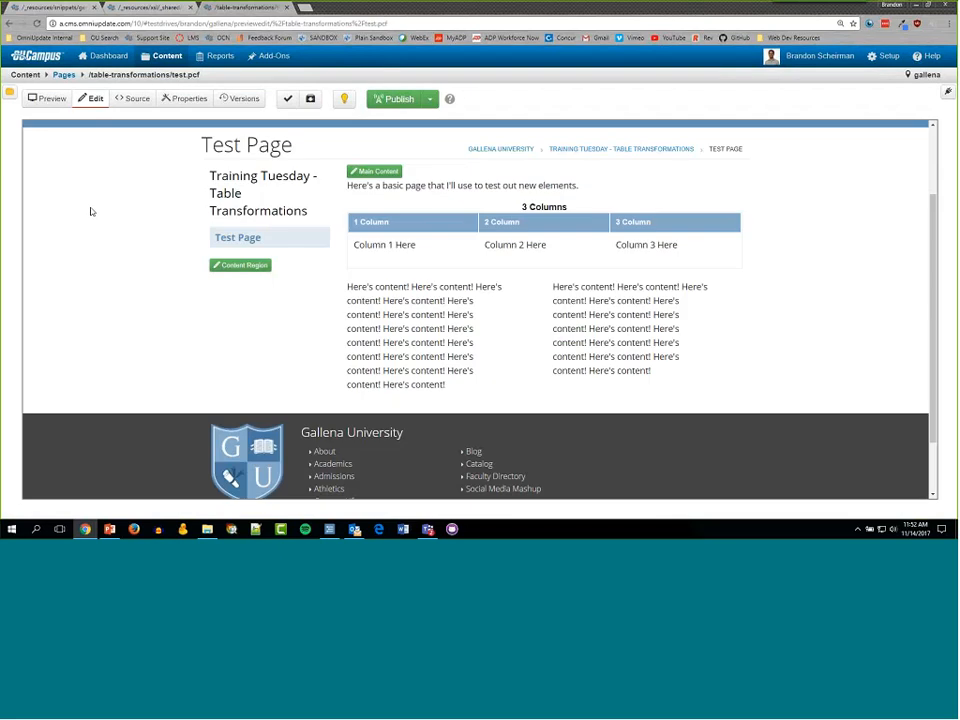
- Open the source code of snippets.xsl at the Three Columns template
right_click(404, 208)
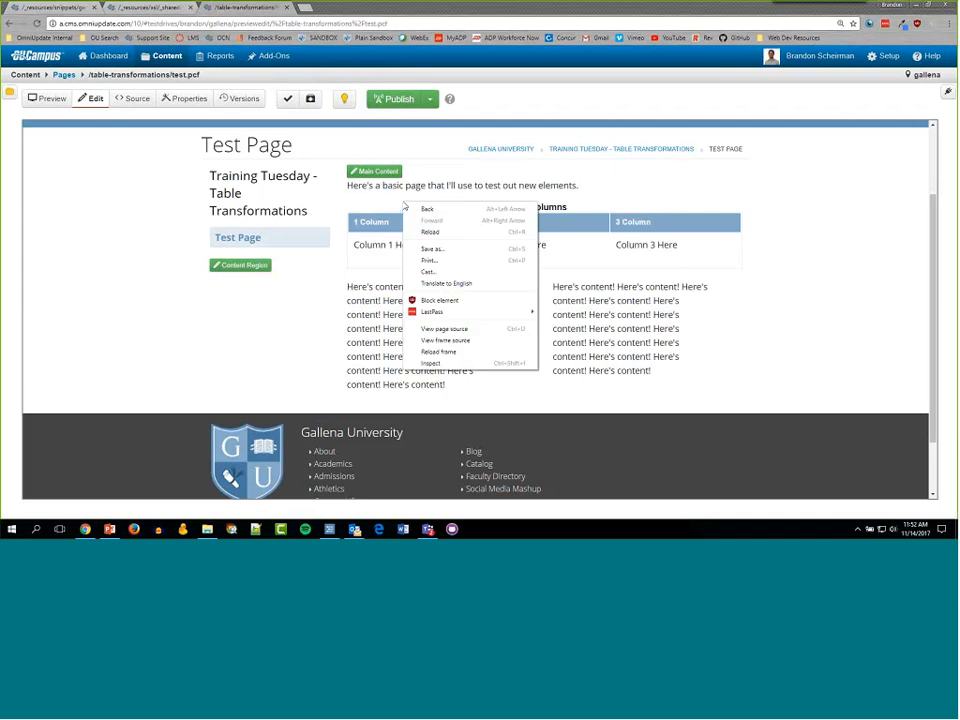
click(458, 363)
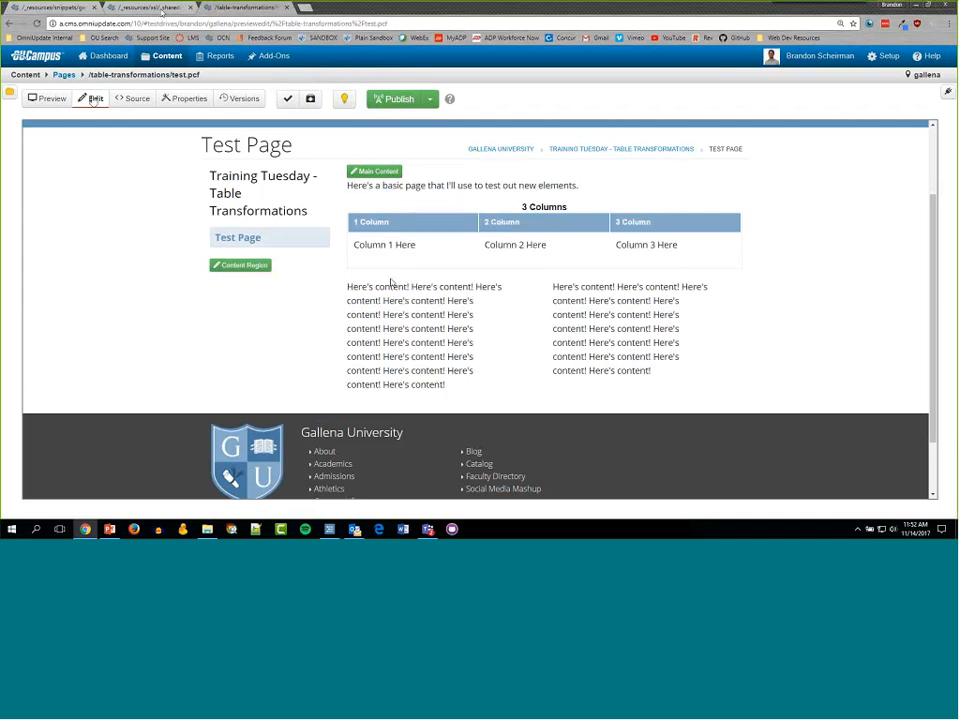
key(ctrl+shift+Tab)
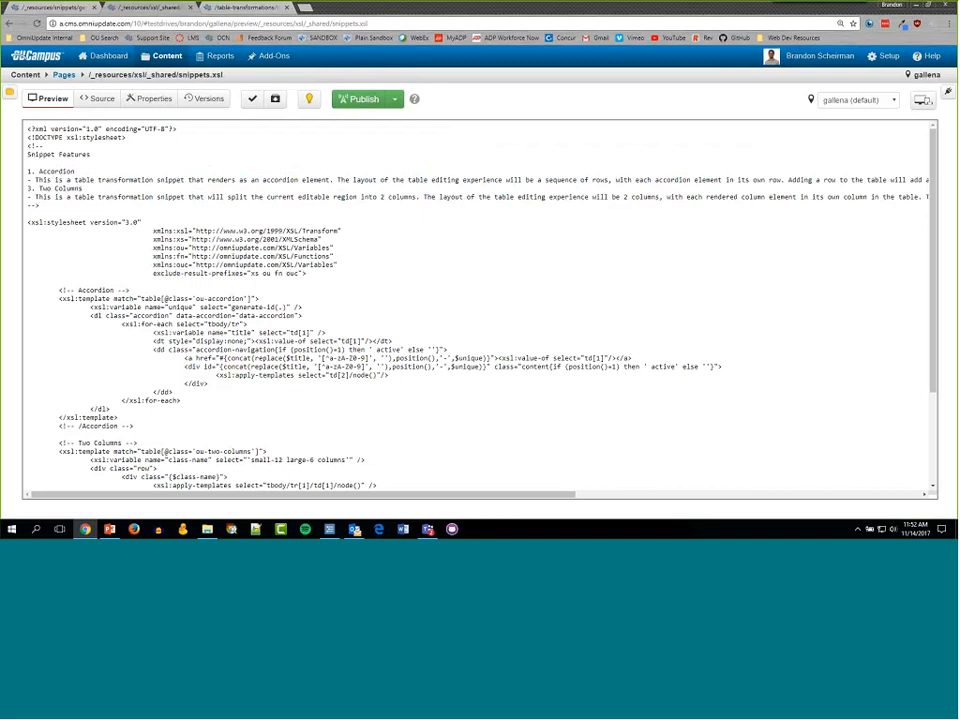
click(100, 98)
scroll(301, 322, down, 5)
scroll(301, 322, down, 3)
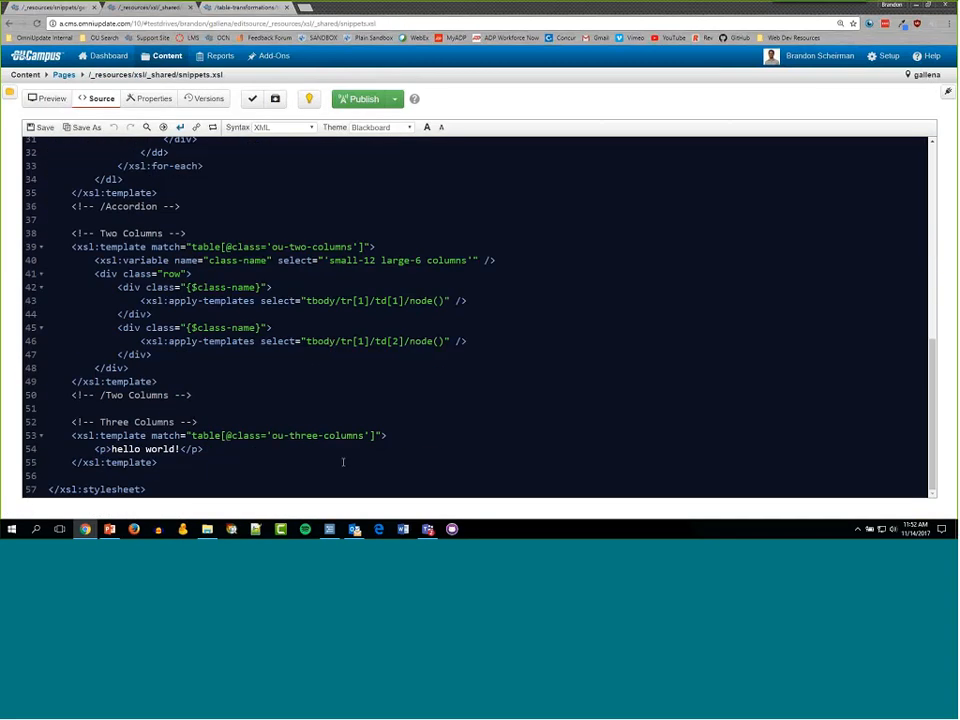
- Check the table class in three-columns.html, correct the Three Columns template match in snippets.xsl to ou-three-column, and save the stylesheet
click(72, 8)
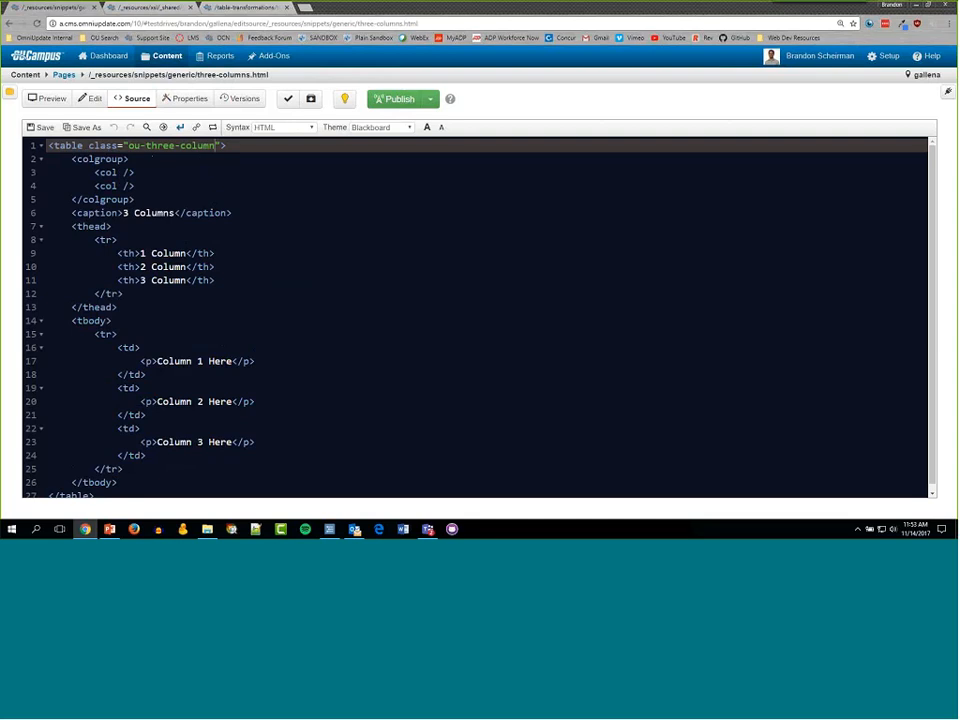
drag(128, 146, 215, 146)
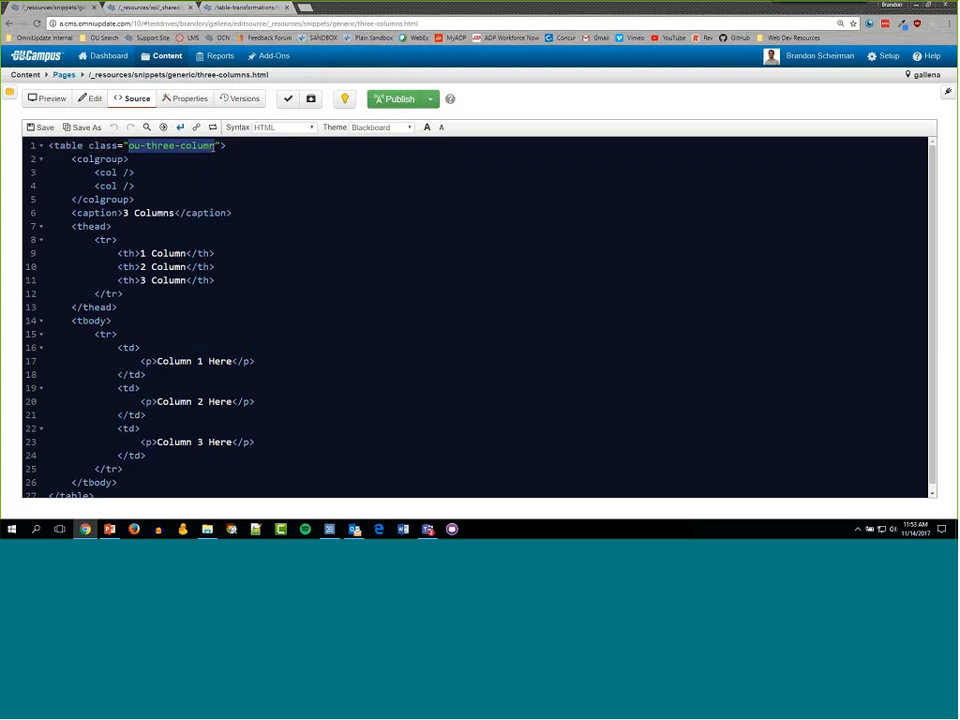
click(150, 8)
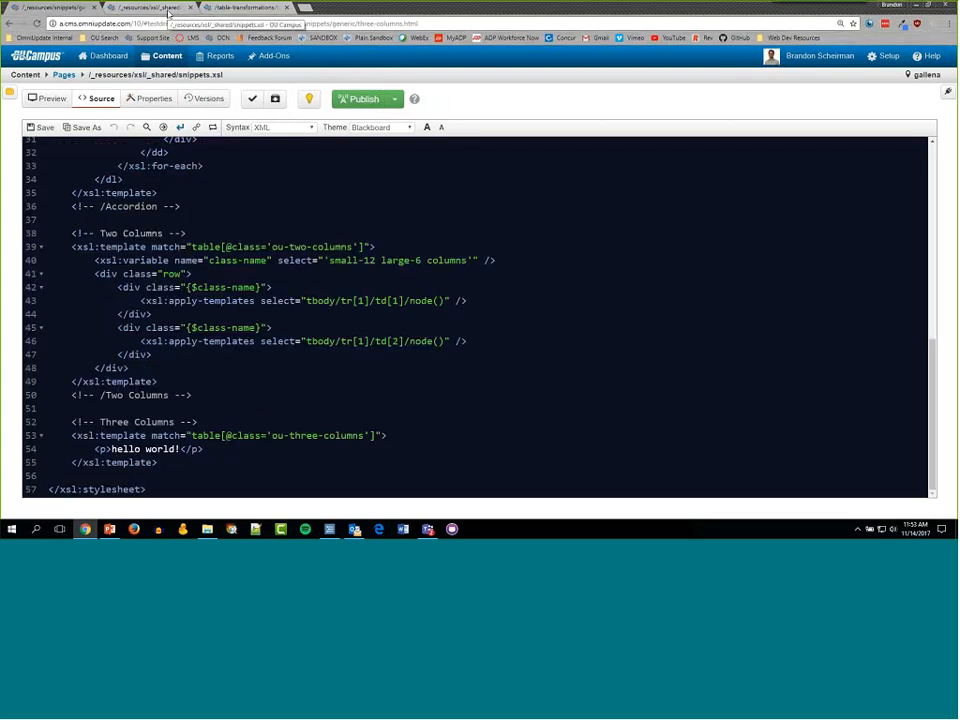
click(359, 436)
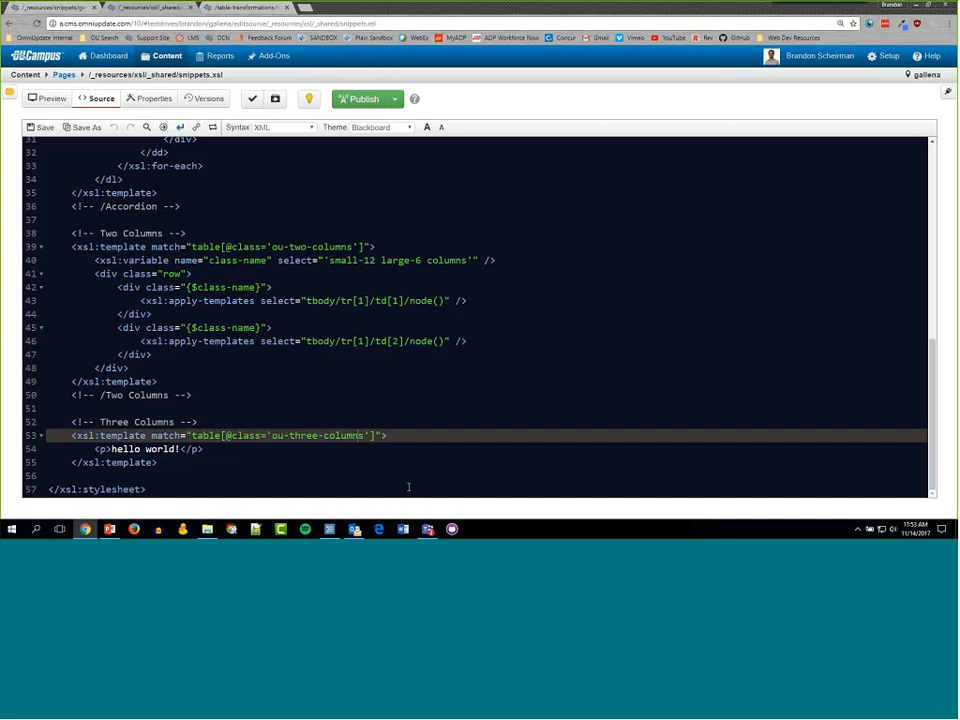
key(Delete)
click(44, 127)
- Reload the test page and examine what the Three Columns template outputs above the two-column content
click(245, 7)
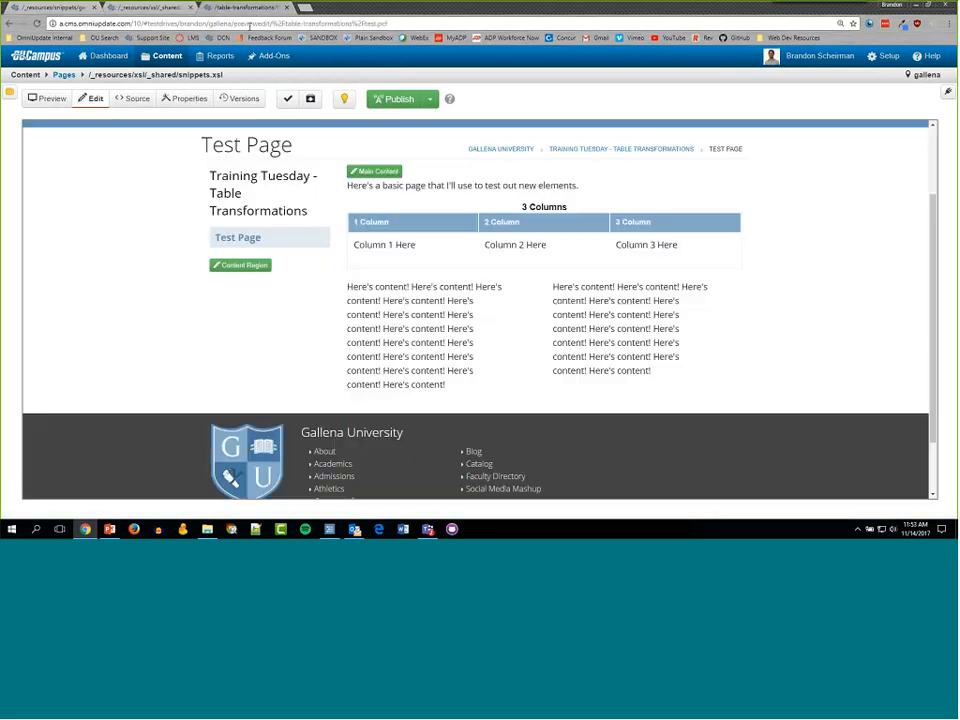
key(F5)
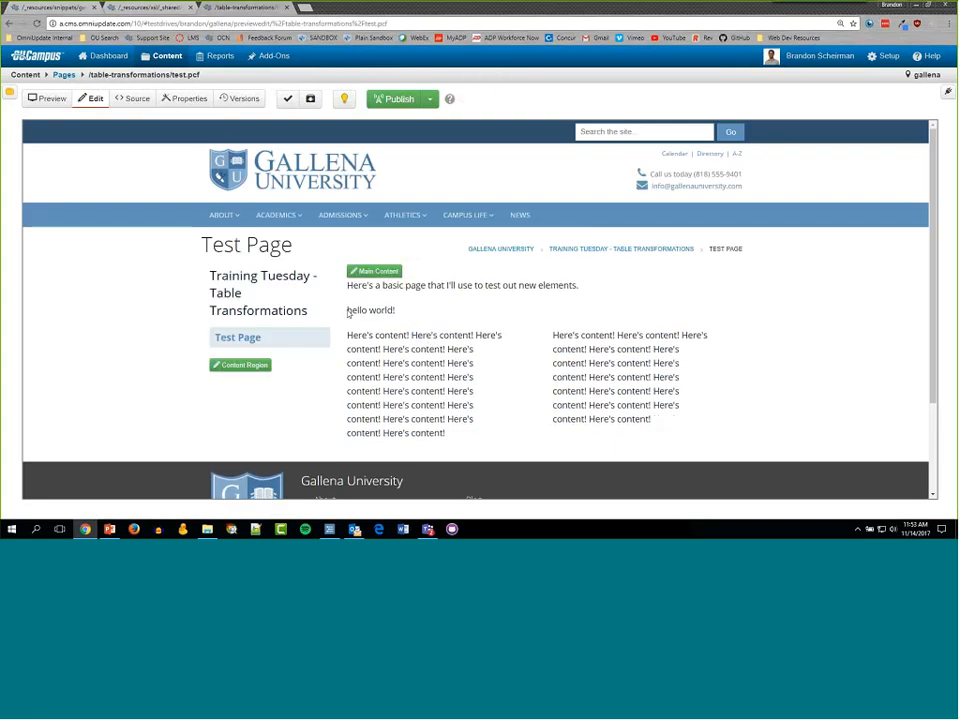
drag(348, 311, 394, 315)
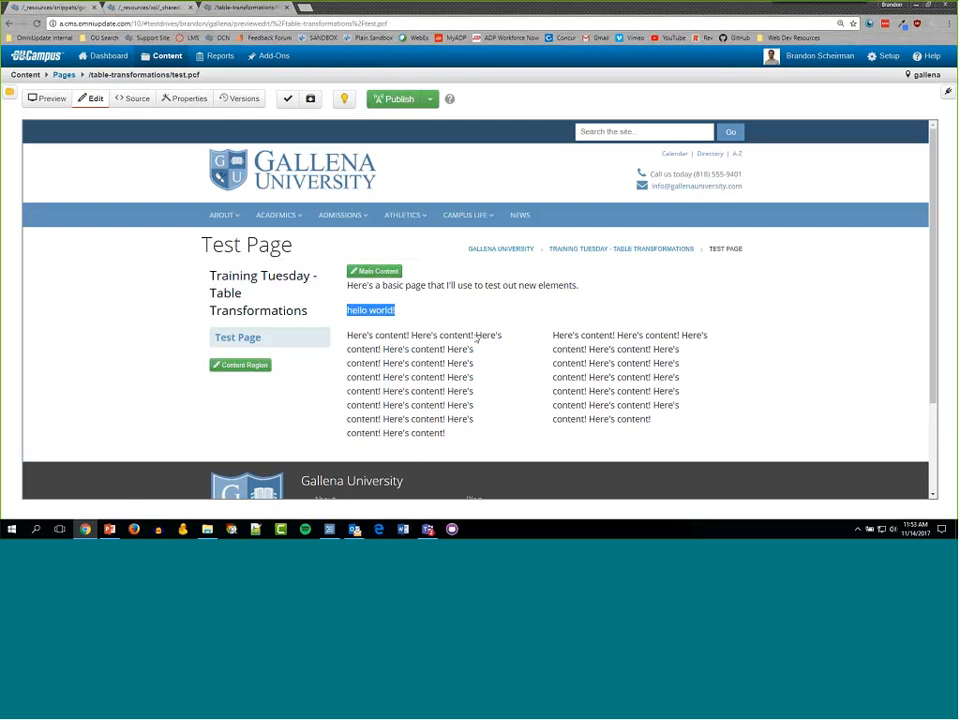
click(353, 324)
drag(349, 313, 399, 316)
- Delete the "hello world!" paragraph from the Three Columns template in snippets.xsl
click(150, 10)
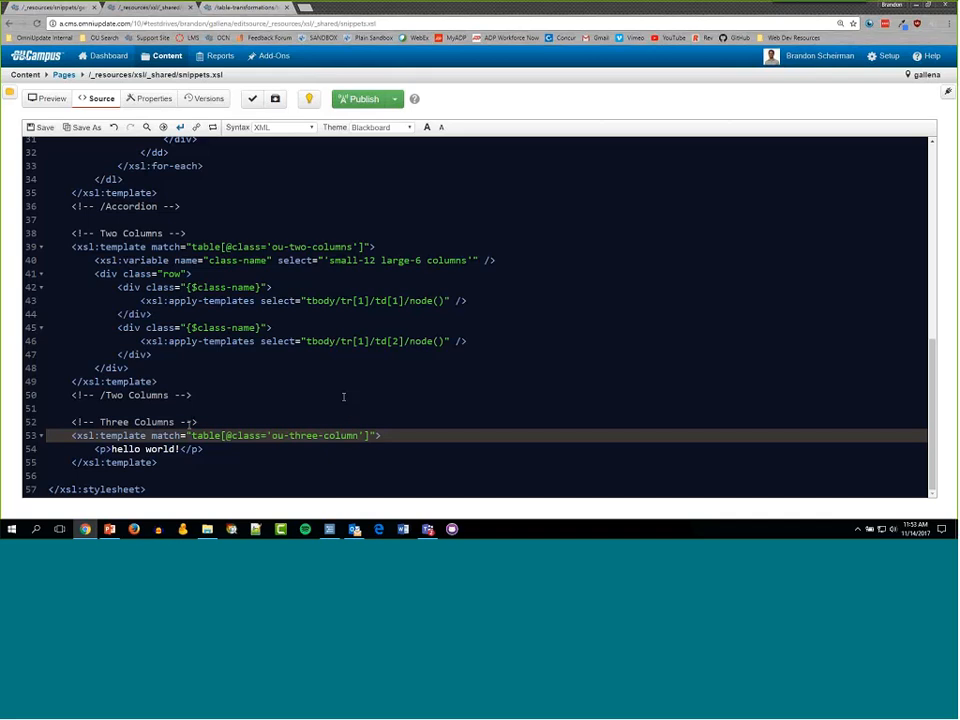
drag(91, 450, 246, 452)
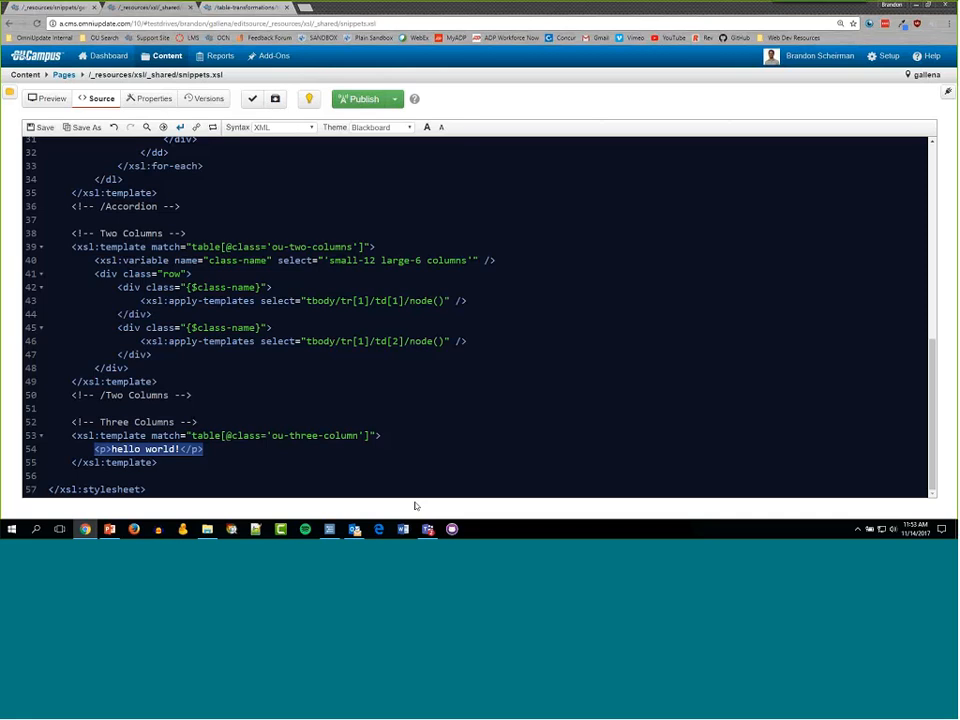
key(Delete)
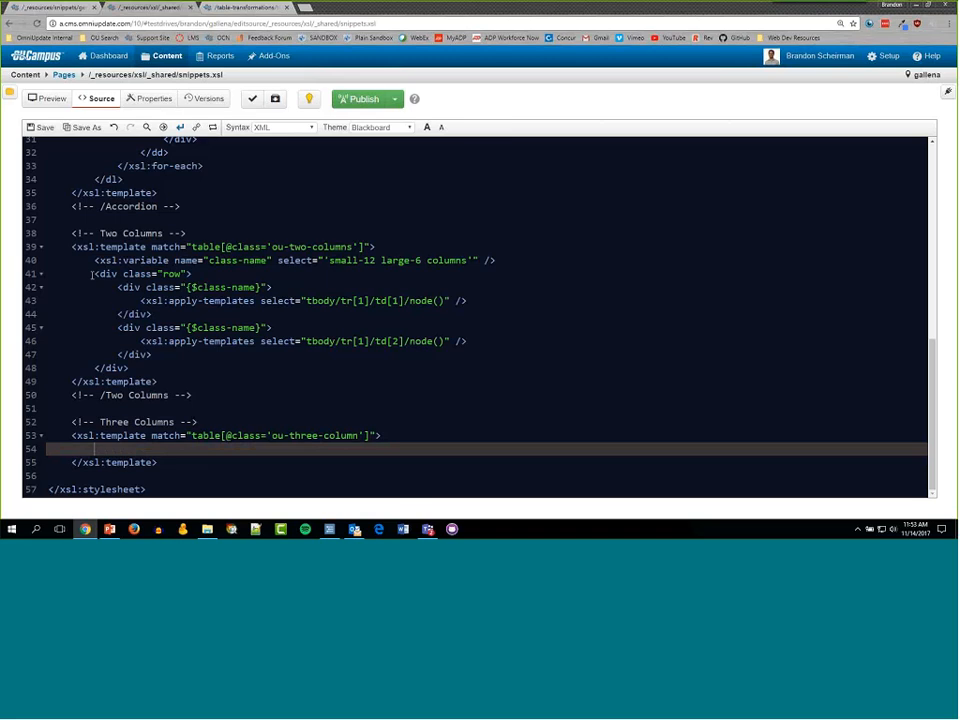
- Copy the class-name variable and row markup from the Two Columns template into the empty Three Columns template
drag(93, 274, 128, 368)
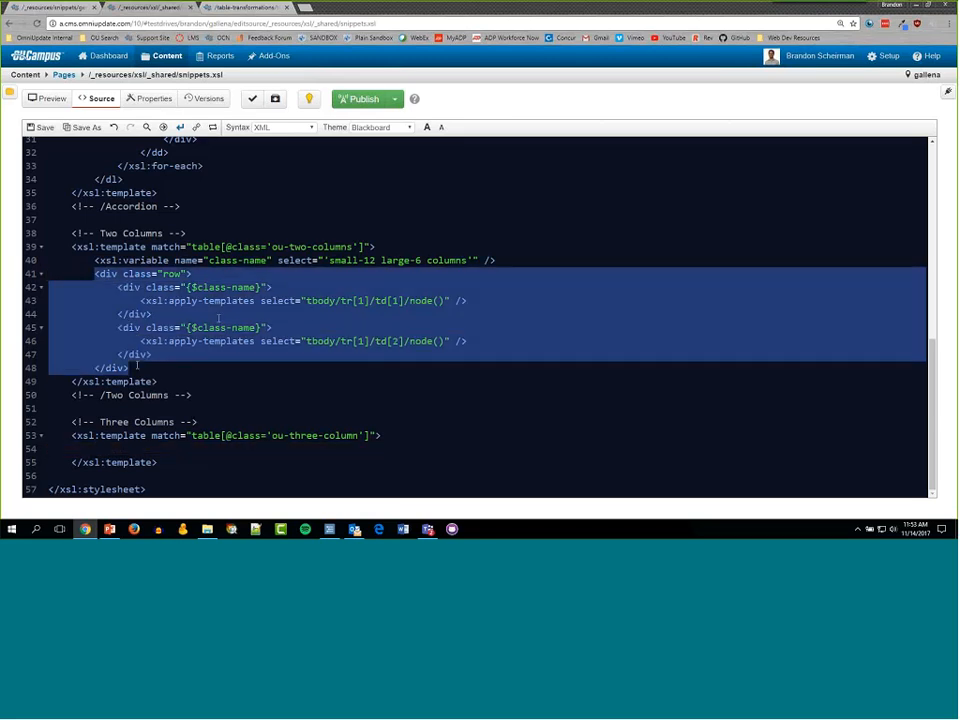
click(145, 368)
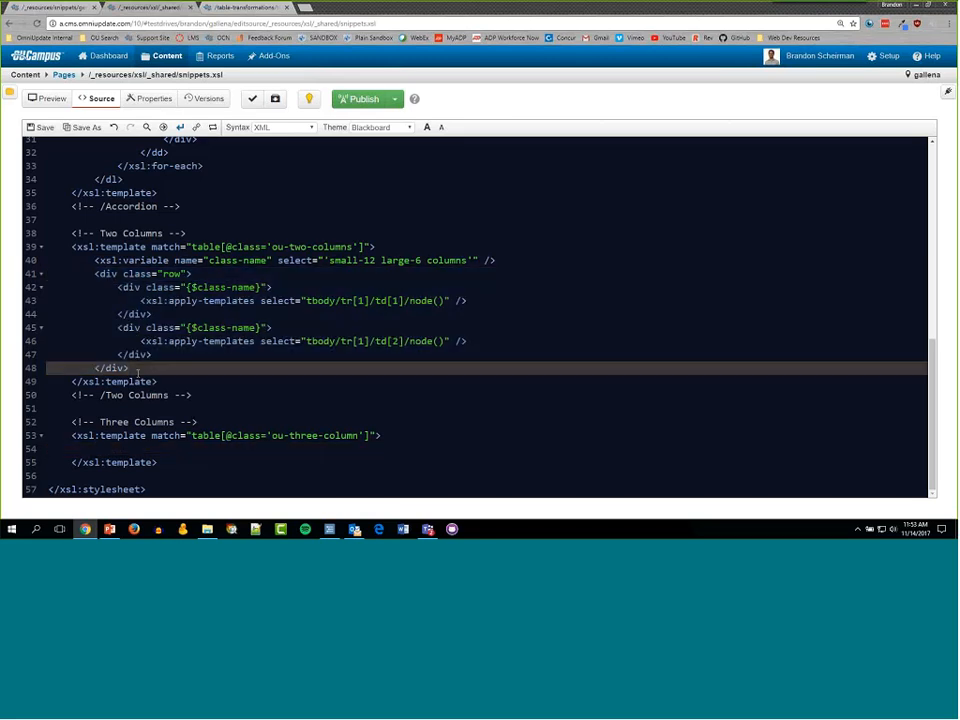
drag(137, 370, 46, 261)
key(ctrl+c)
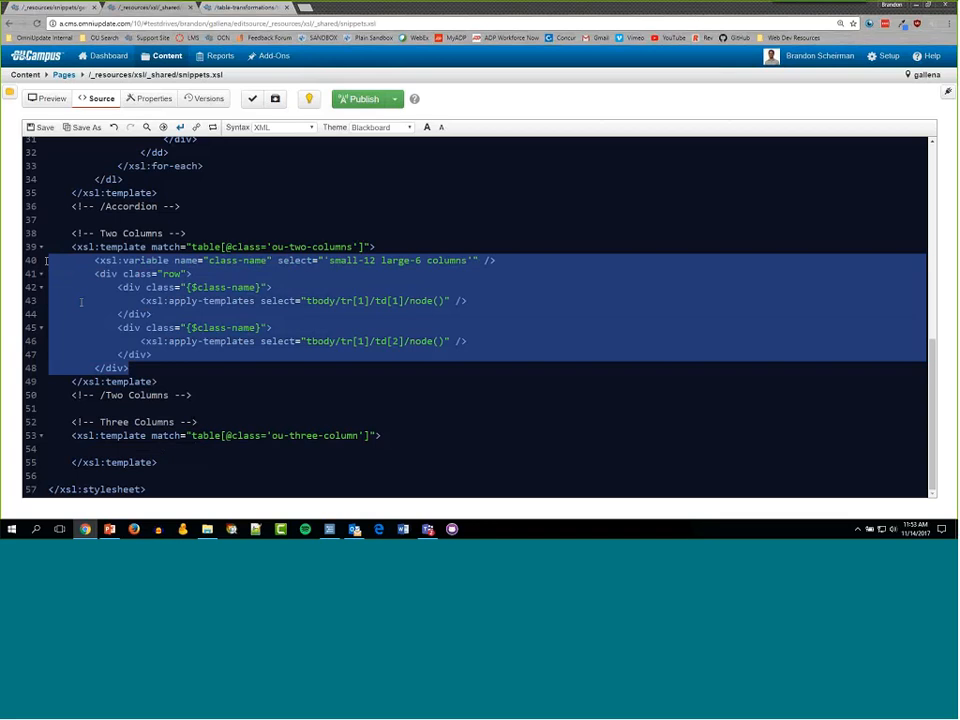
click(106, 446)
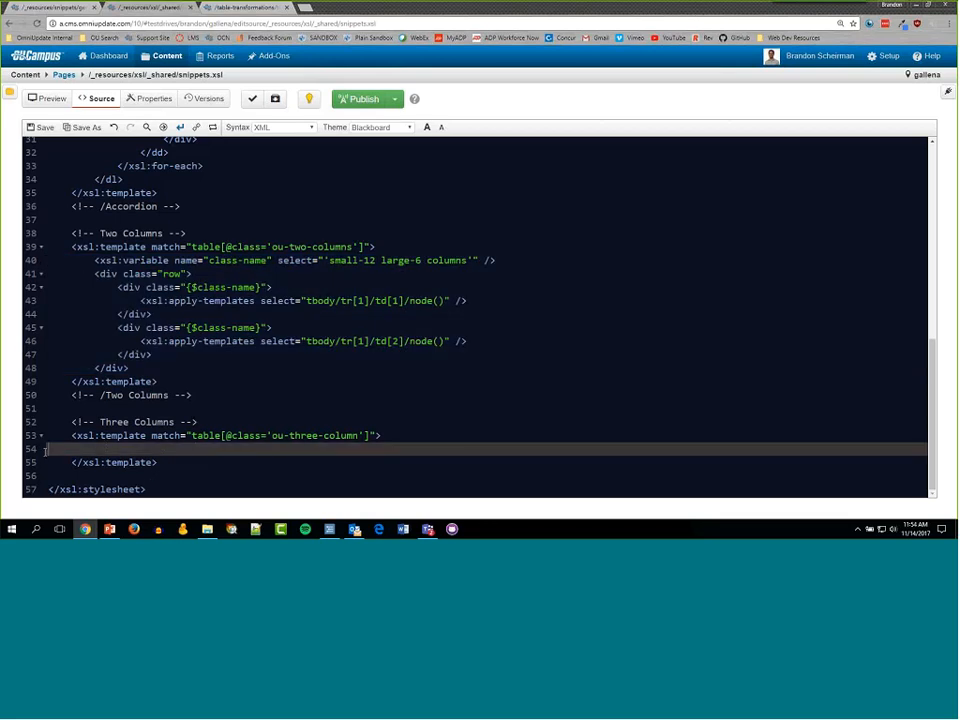
key(ctrl+v)
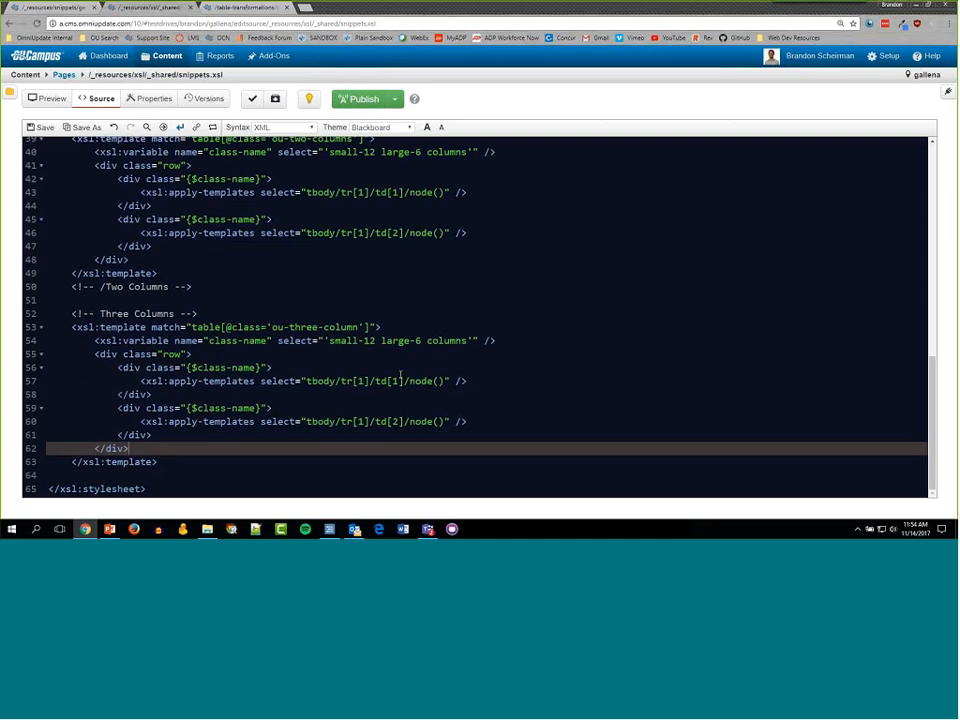
- Remove the class-name variable line from the Three Columns template
click(155, 367)
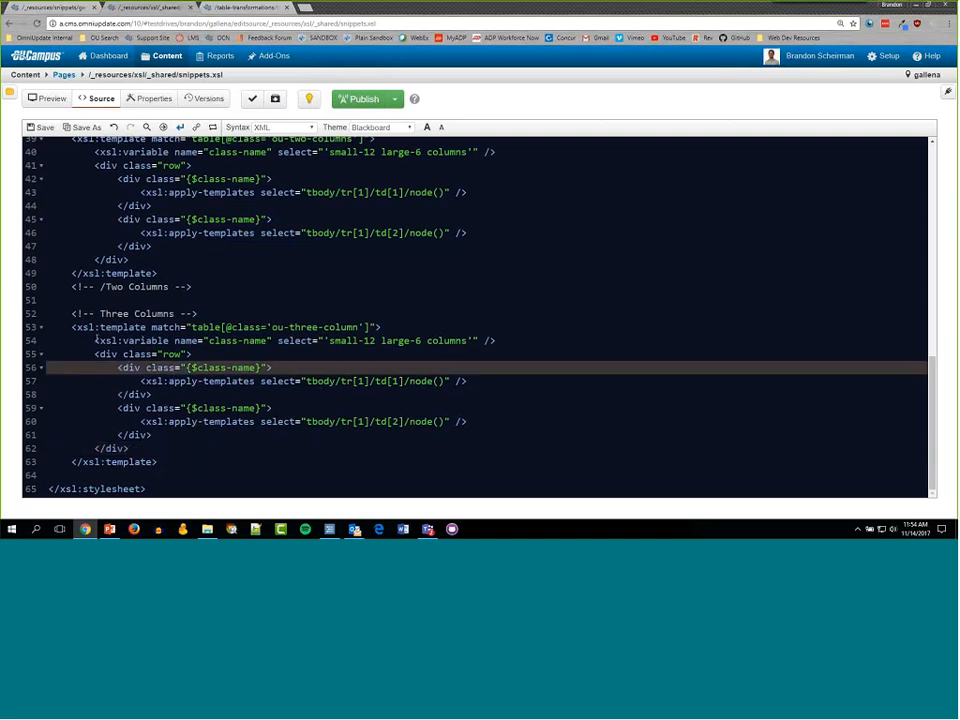
click(98, 341)
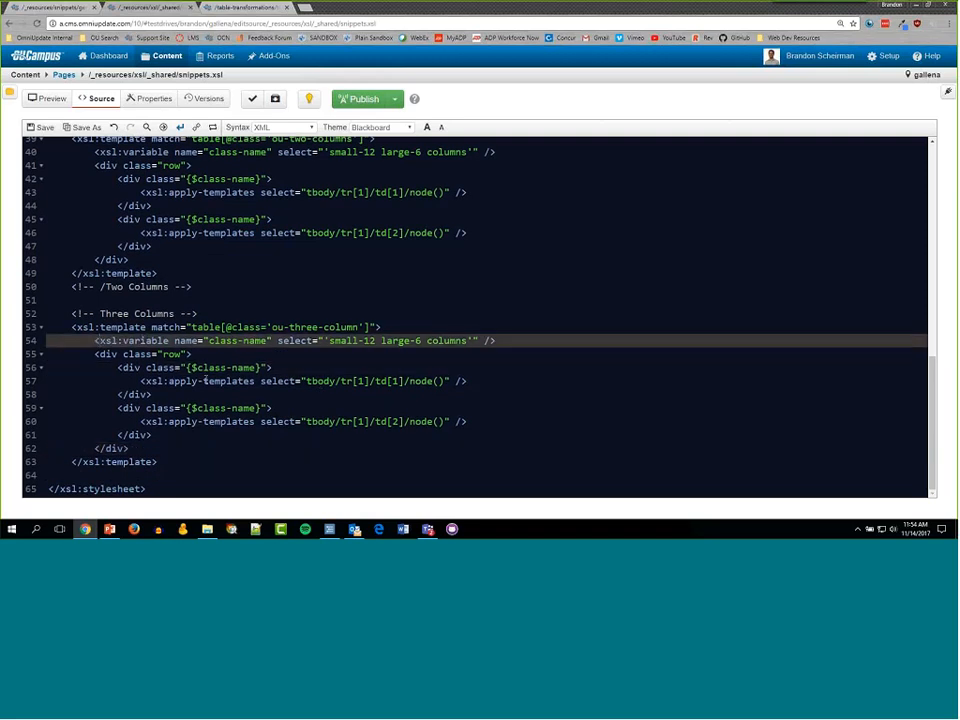
drag(94, 341, 497, 341)
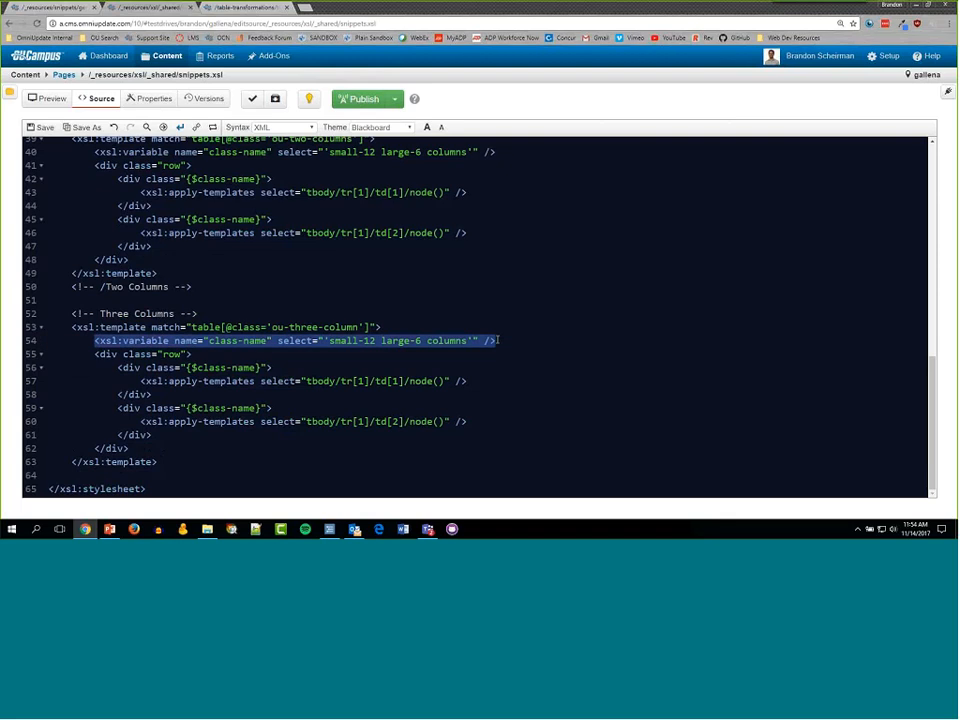
drag(186, 368, 262, 369)
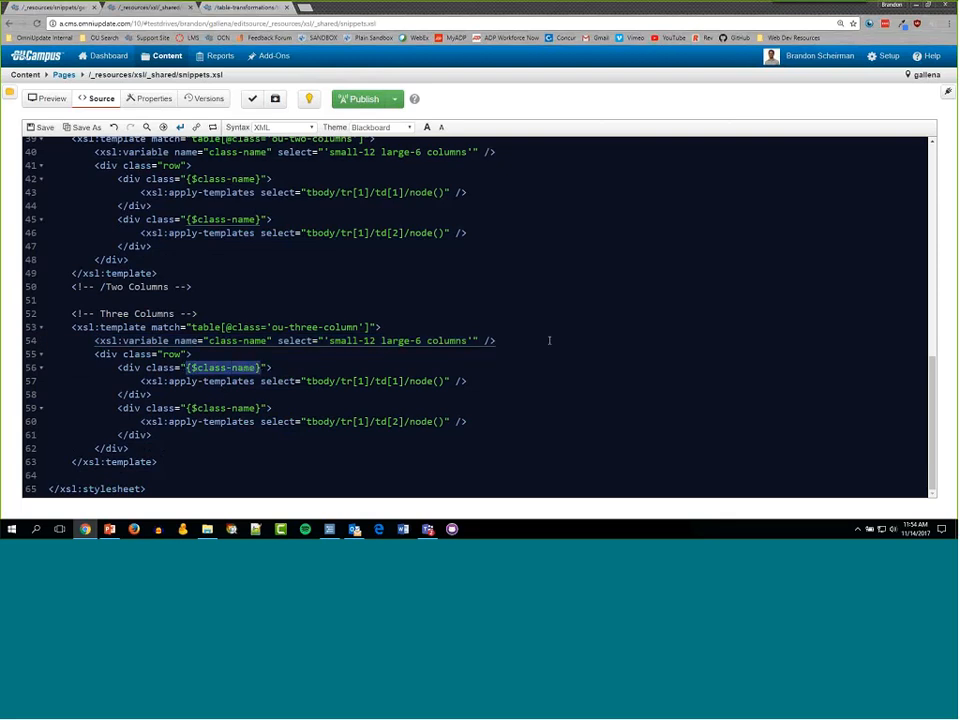
drag(549, 340, 318, 341)
drag(231, 345, 45, 345)
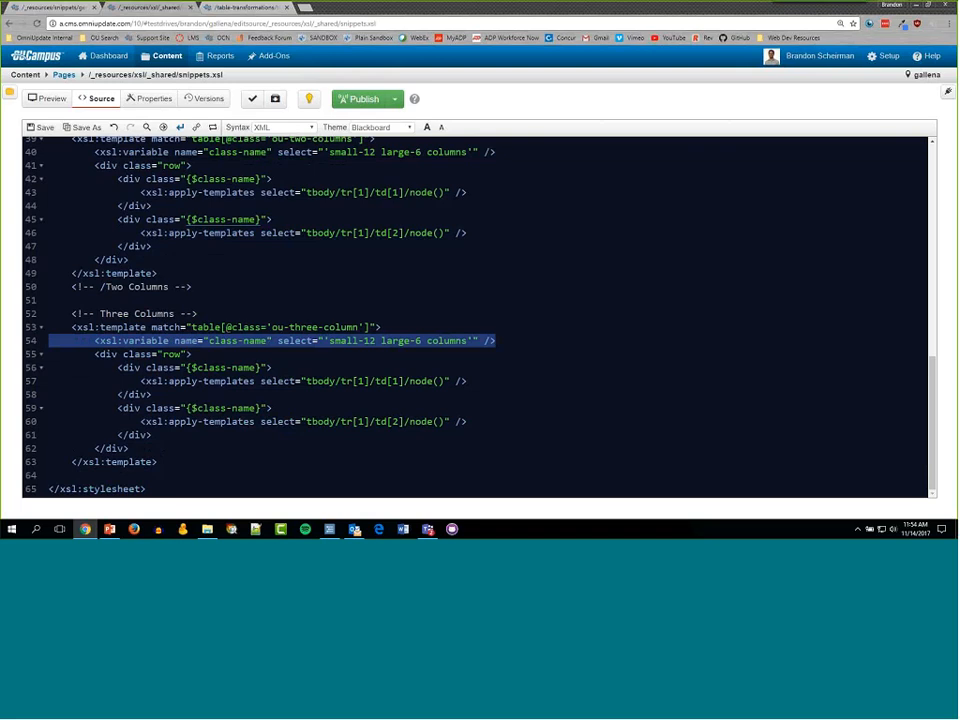
key(BackSpace)
key(BackSpace)
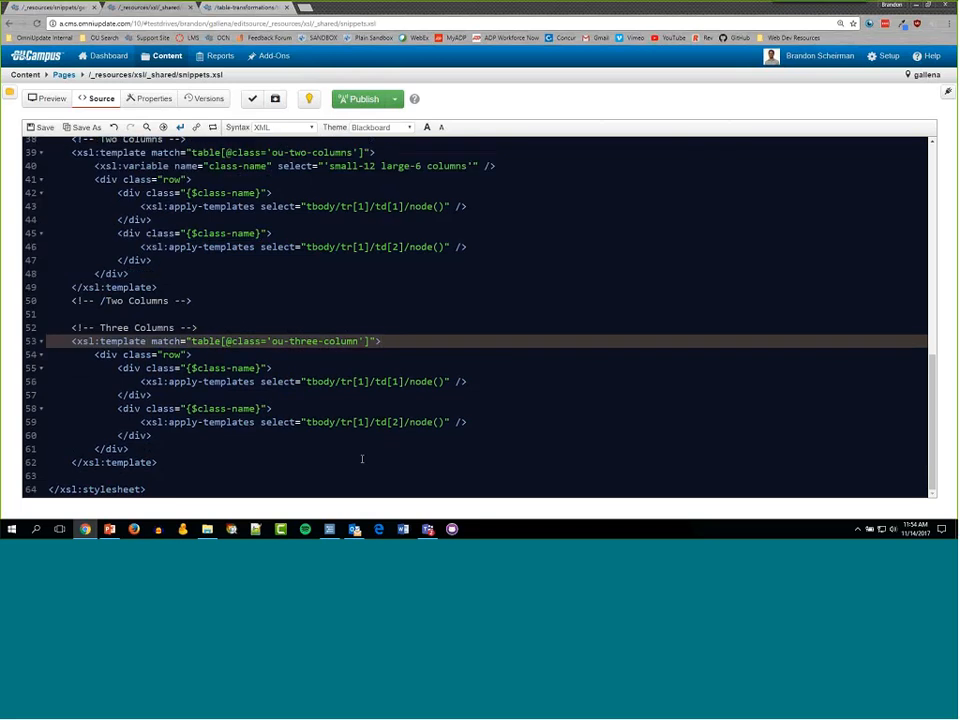
- Replace the {$class-name} reference in the first column div of the Three Columns template with the classes small-12 large-4
drag(259, 368, 187, 370)
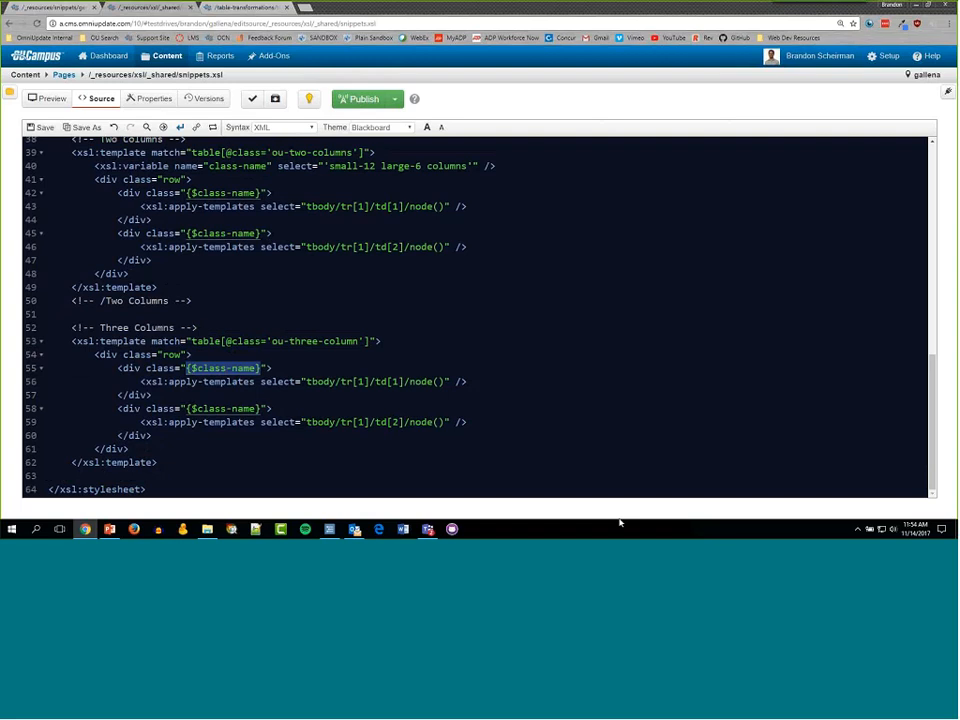
key(BackSpace)
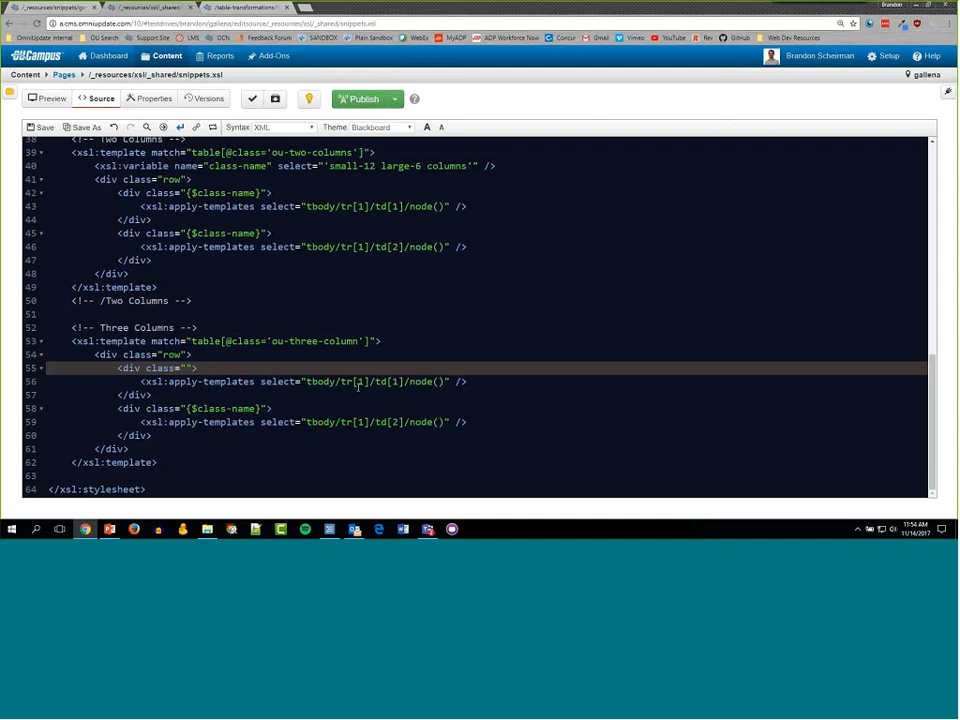
text(small-12 large-4)
- Open the source code of table-transformations/test.html and find the row markup containing three columns
click(238, 10)
click(63, 75)
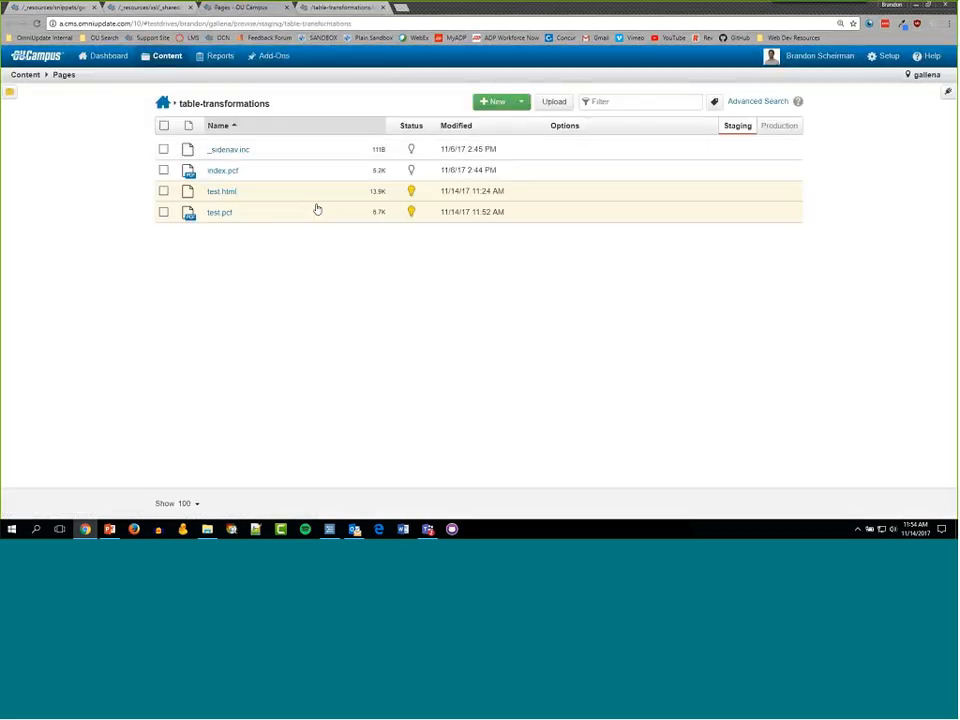
click(223, 191)
click(136, 98)
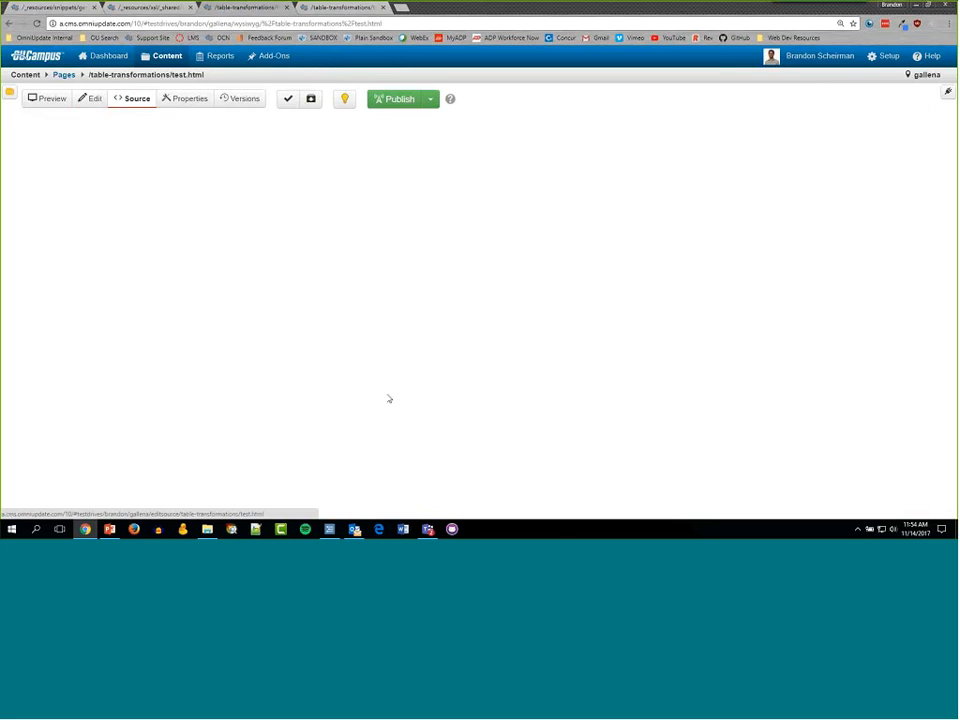
scroll(390, 398, down, 10)
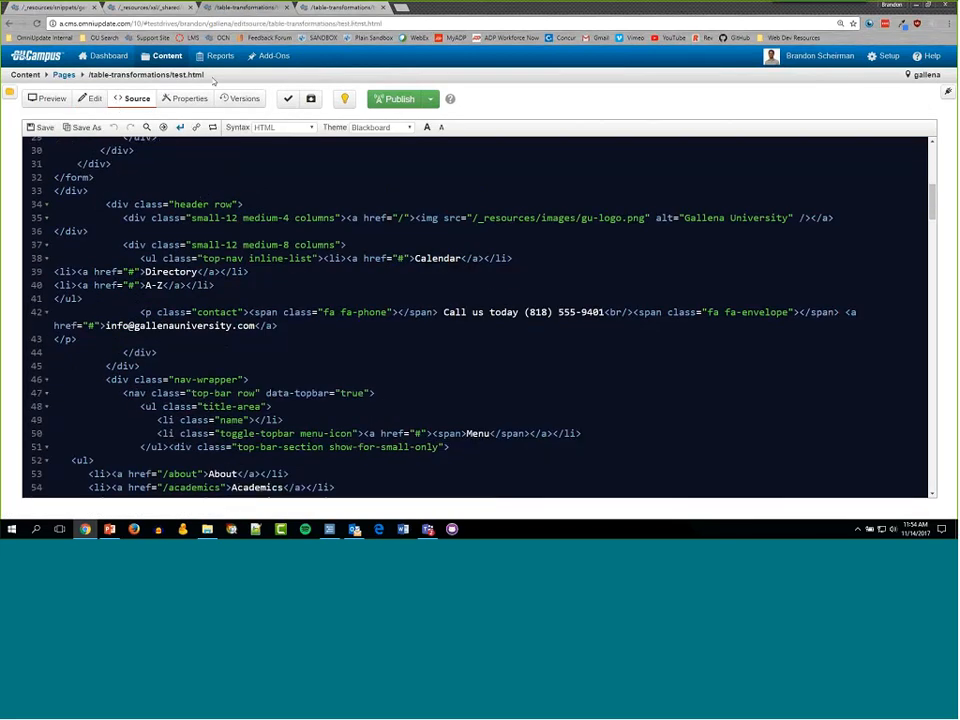
scroll(237, 280, down, 20)
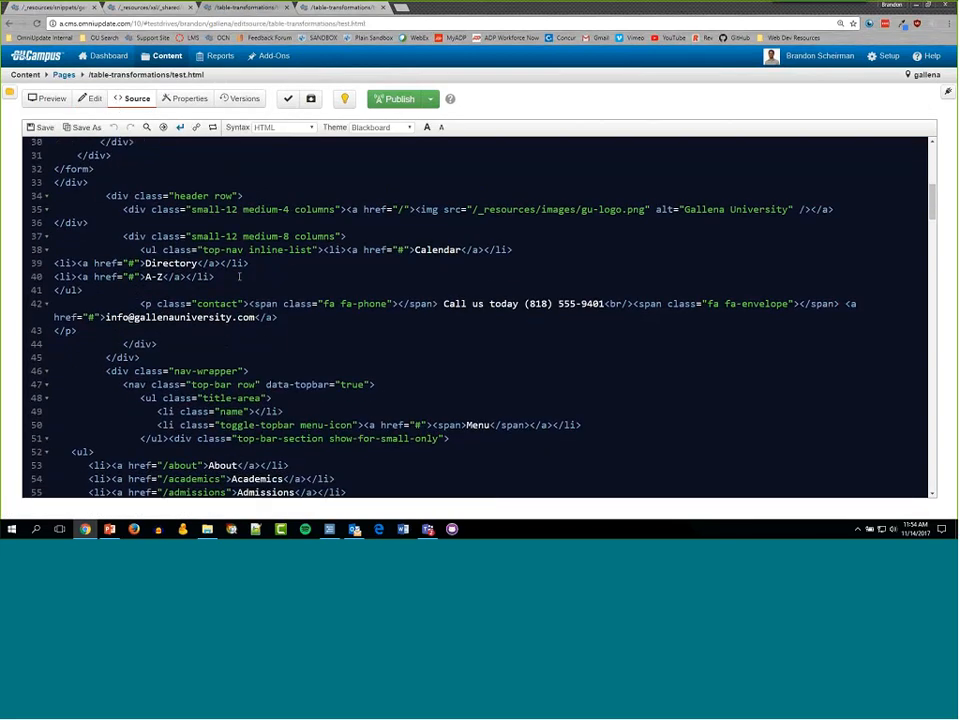
scroll(237, 280, down, 20)
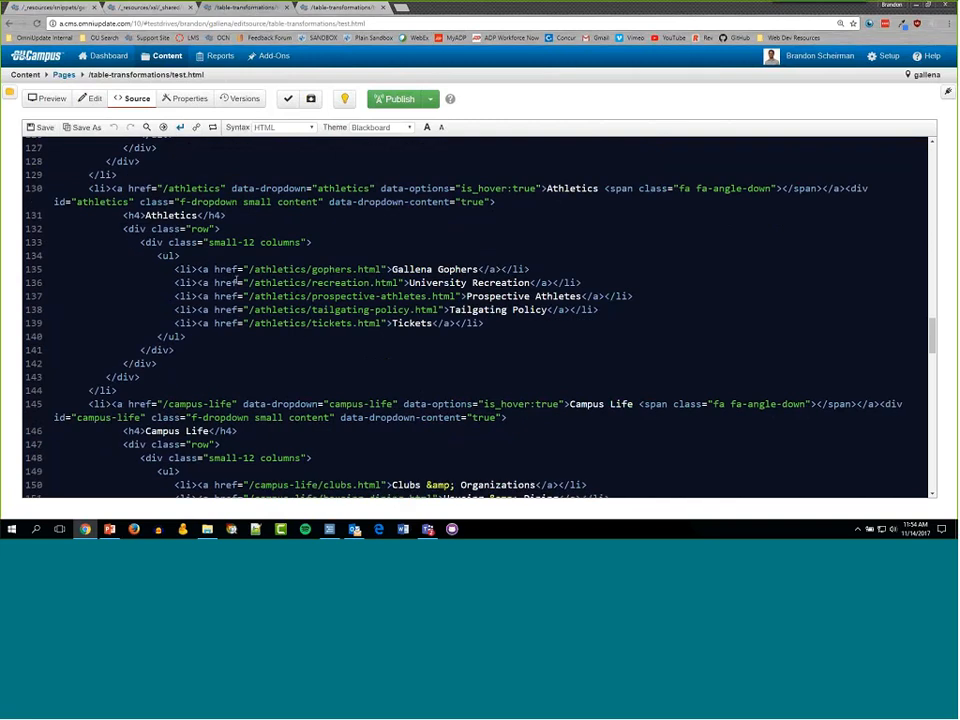
scroll(237, 280, down, 1)
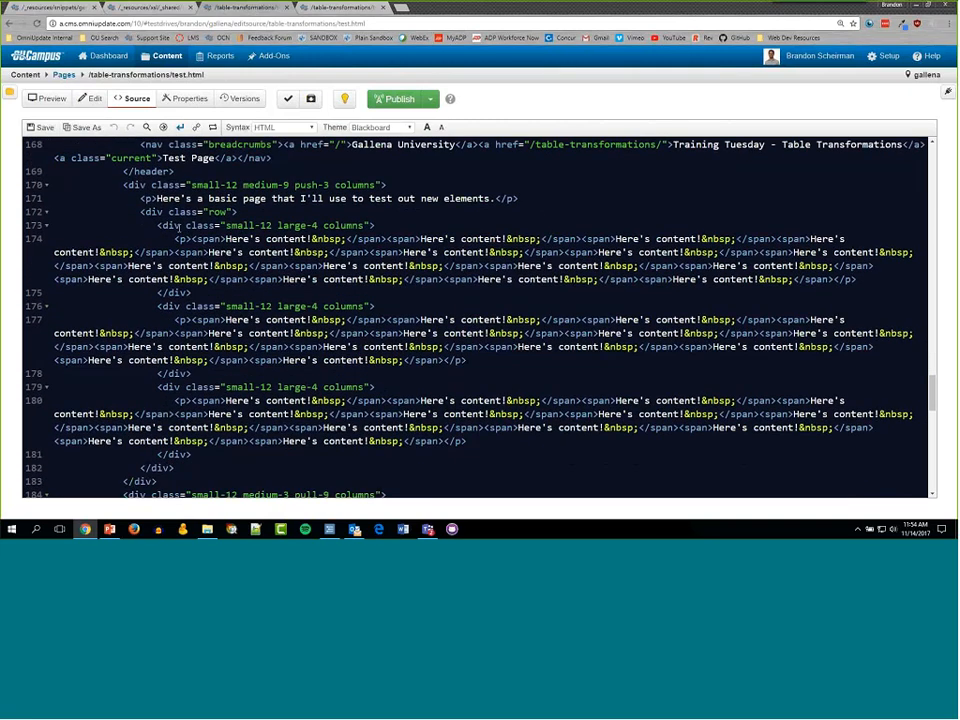
- Copy the complete row div with its three small-12 large-4 columns divs from the test.html source
drag(136, 212, 175, 357)
key(ctrl+c)
scroll(295, 316, up, 5)
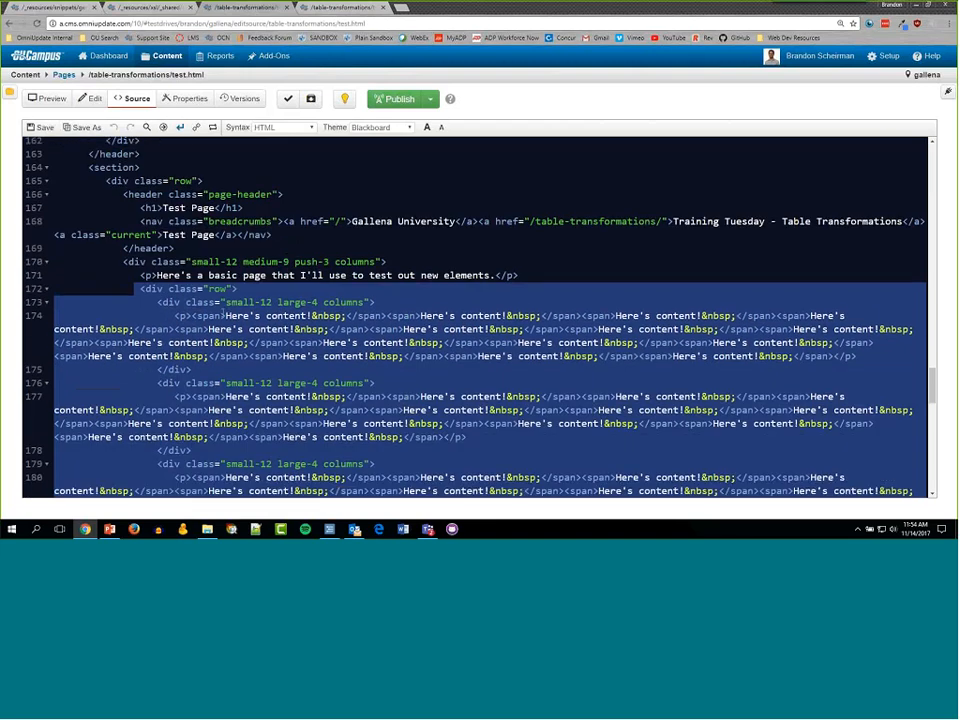
scroll(295, 316, down, 1)
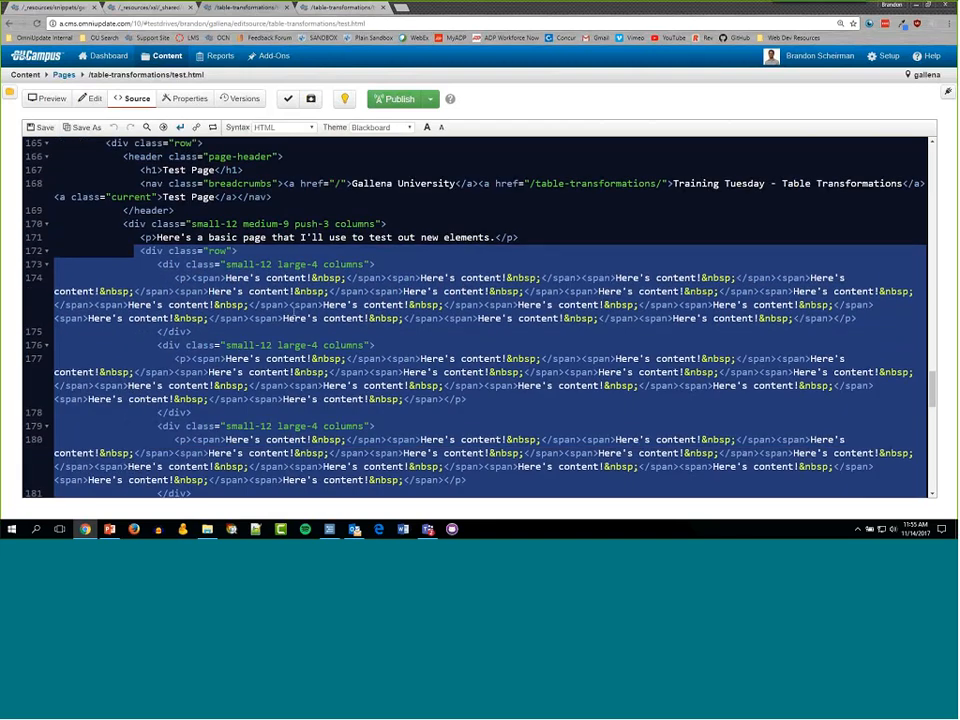
scroll(295, 317, down, 1)
click(258, 228)
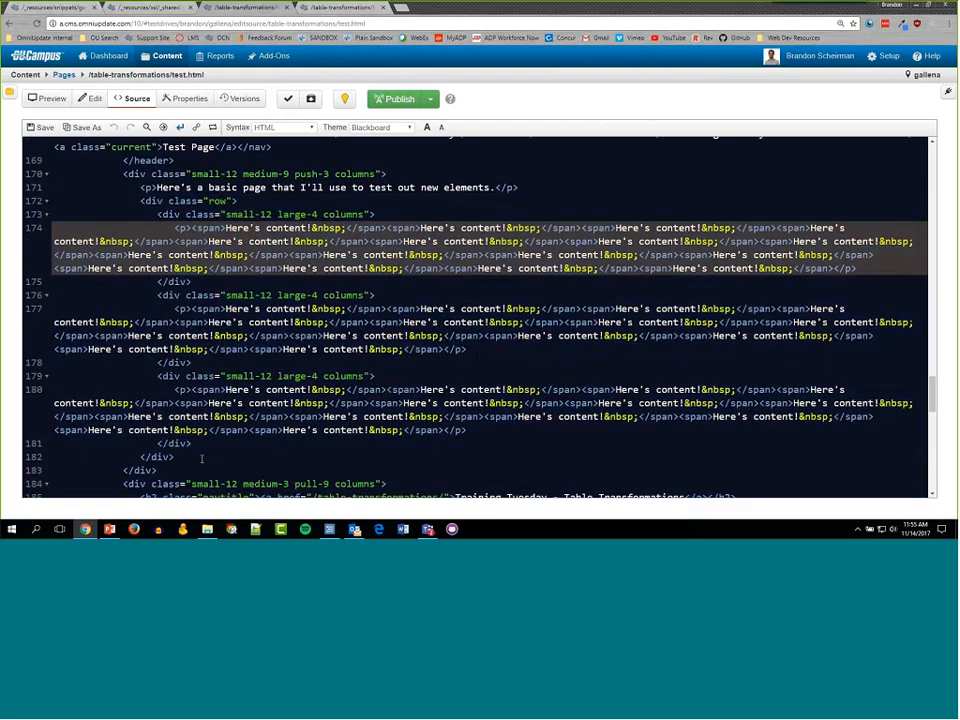
drag(140, 198, 250, 460)
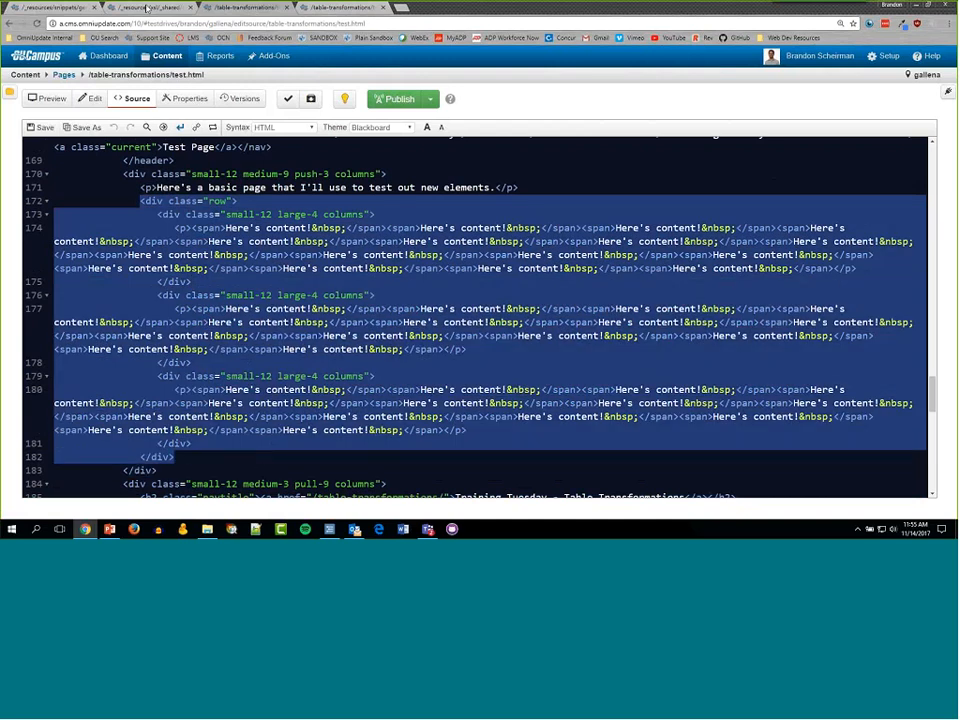
- Replace the row markup in the Three Columns template of snippets.xsl with the copied three-column markup and correct its indentation
key(ctrl+shift+Tab)
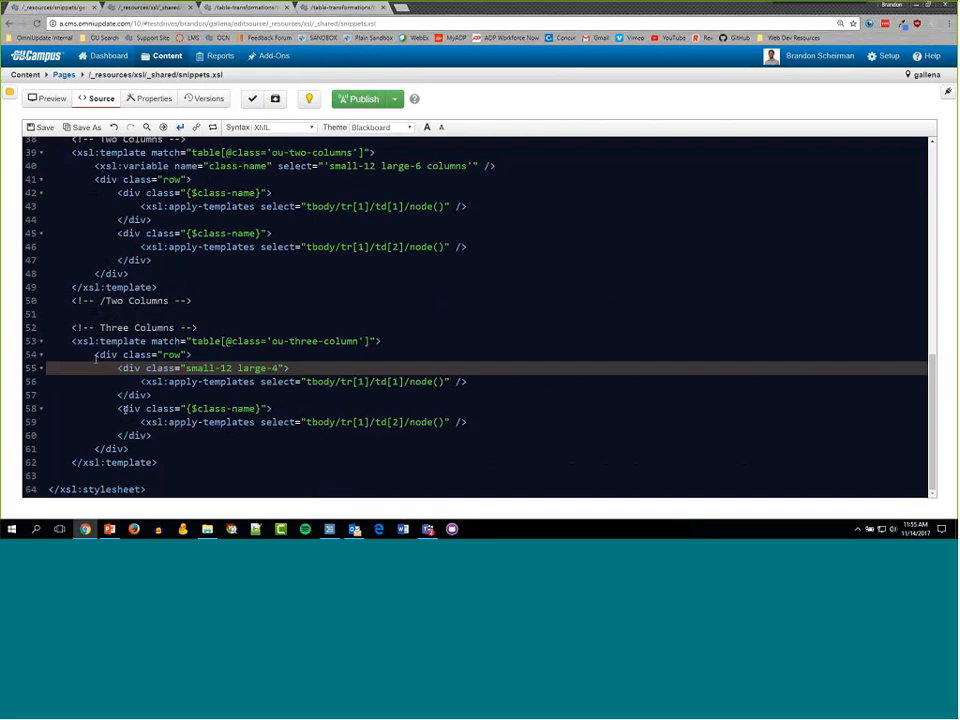
drag(95, 354, 200, 453)
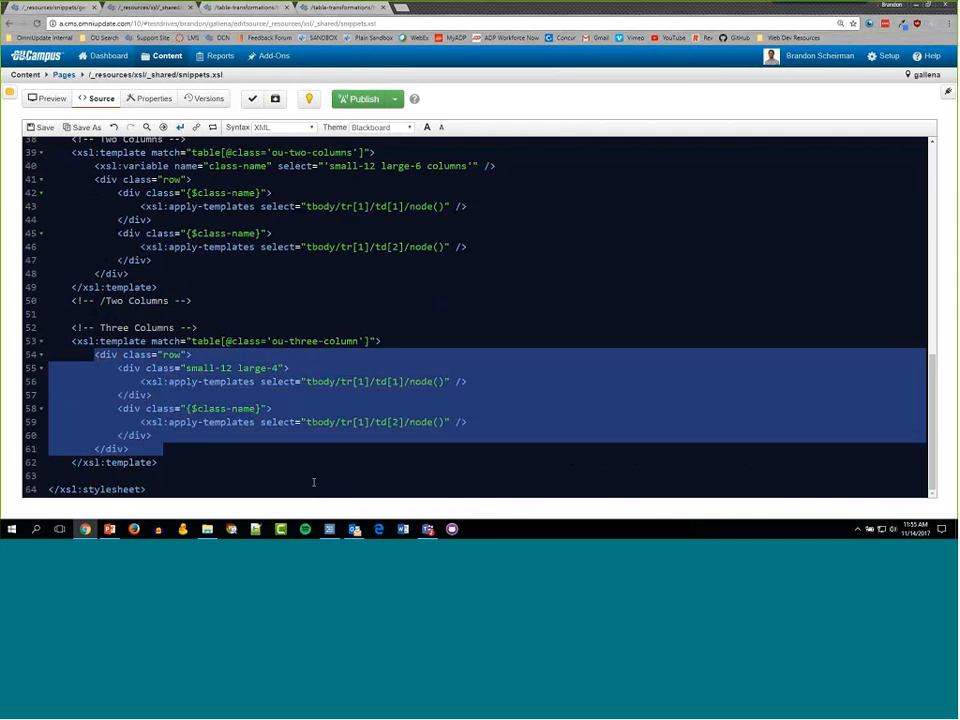
key(ctrl+v)
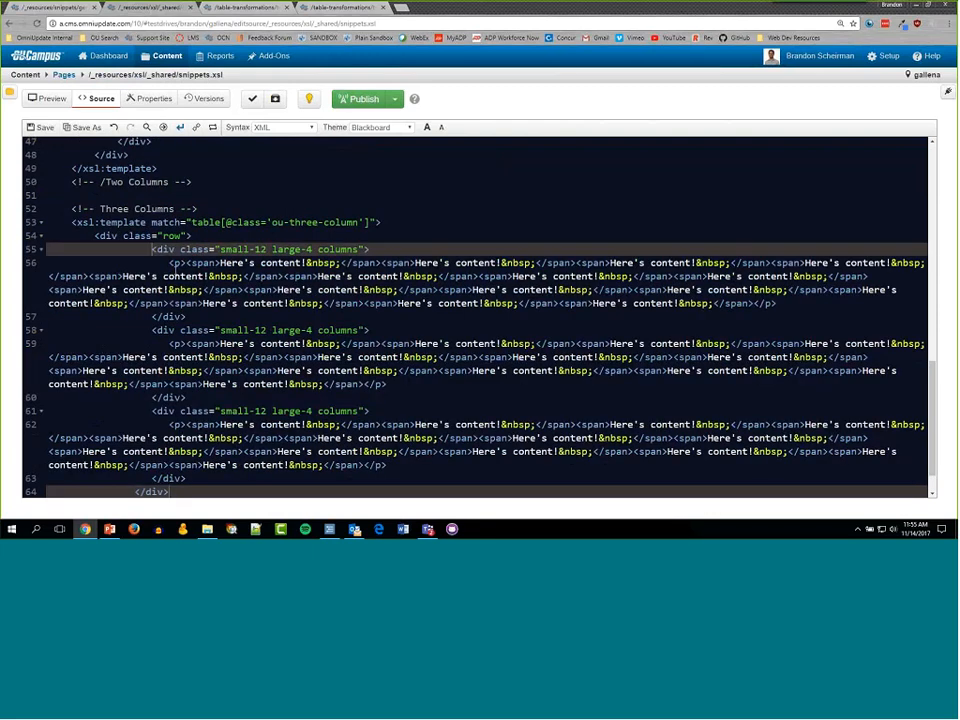
key(ctrl+a)
key(shift+Tab)
click(222, 330)
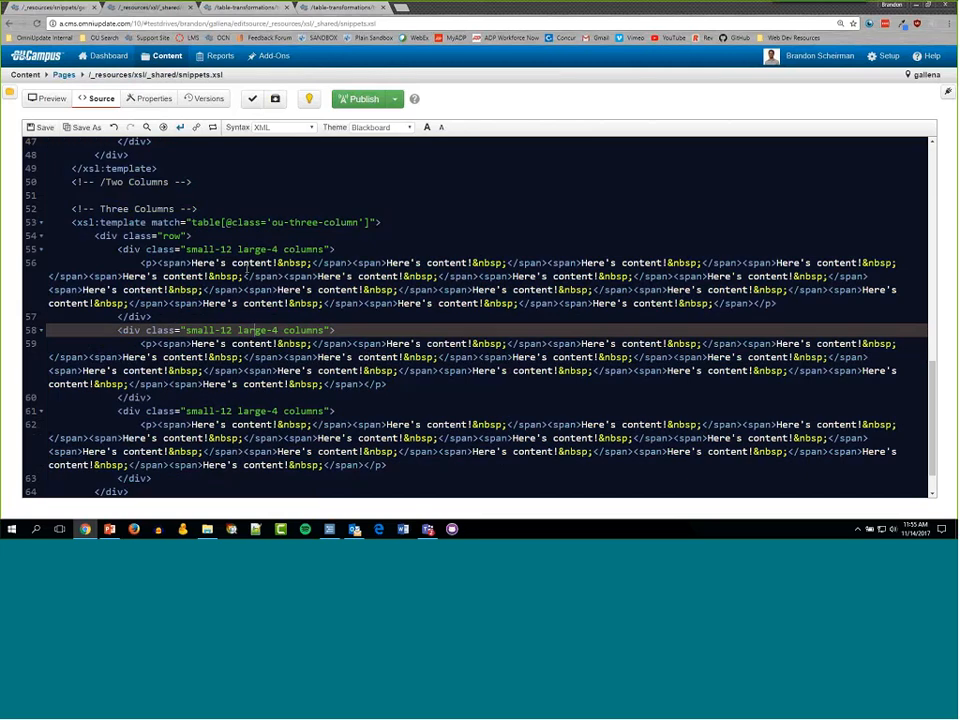
- Examine the row wrapper, the three column class names and the paragraph content of the Three Columns template
click(163, 236)
drag(186, 249, 333, 249)
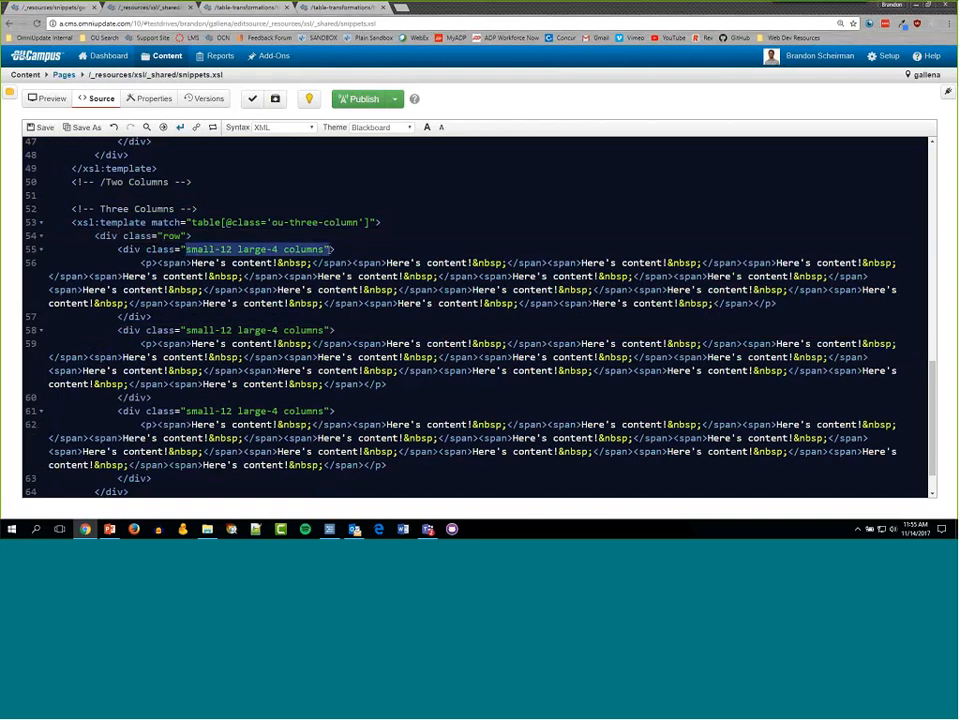
click(184, 330)
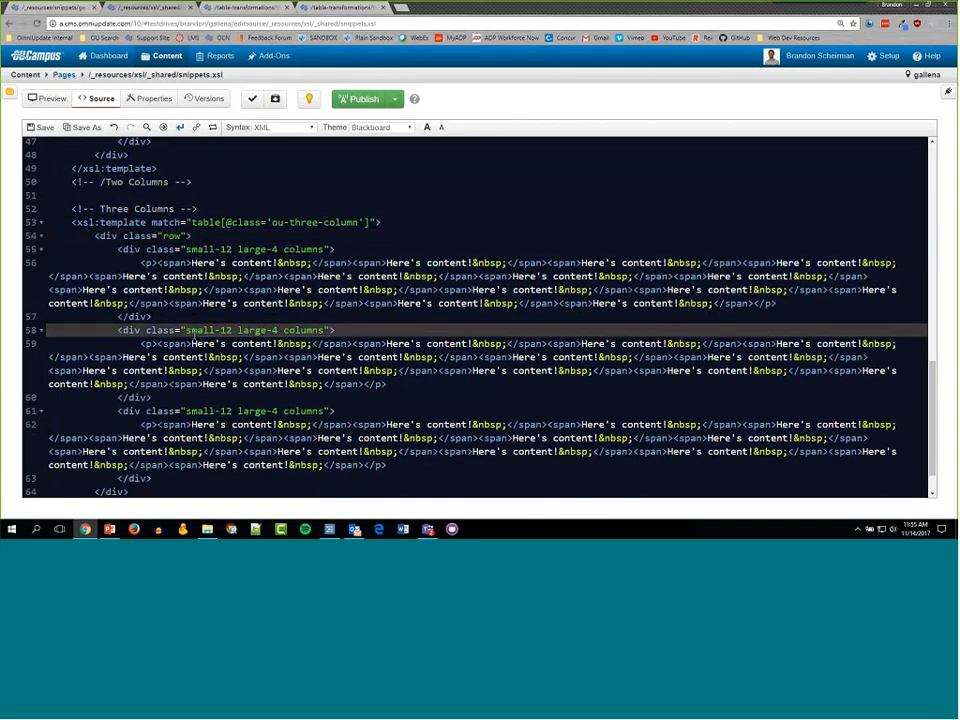
drag(186, 411, 322, 411)
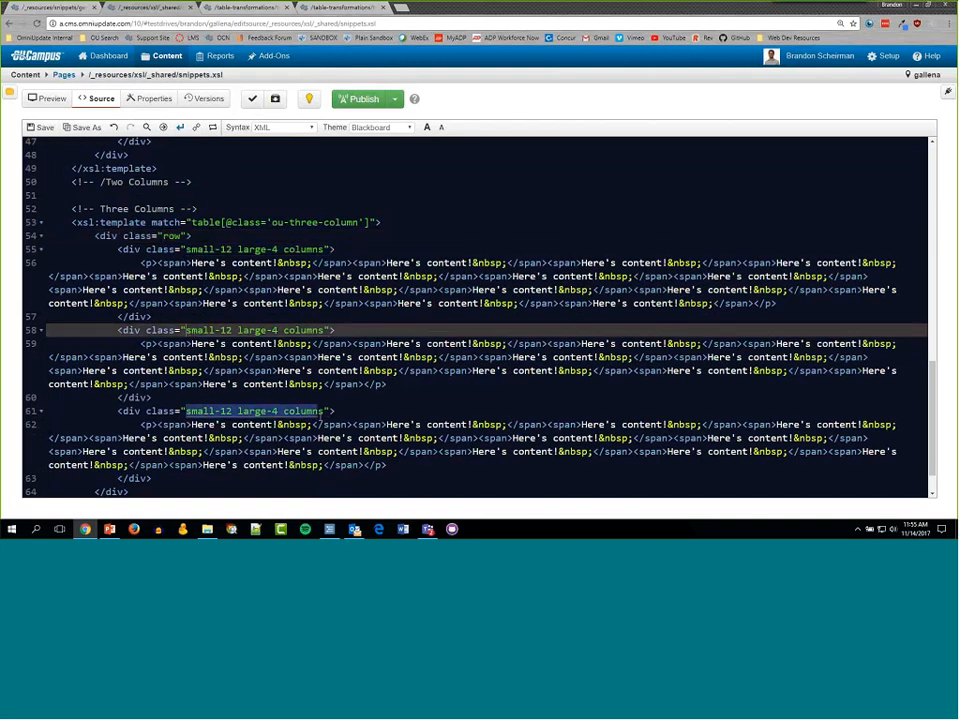
click(404, 383)
drag(94, 236, 190, 237)
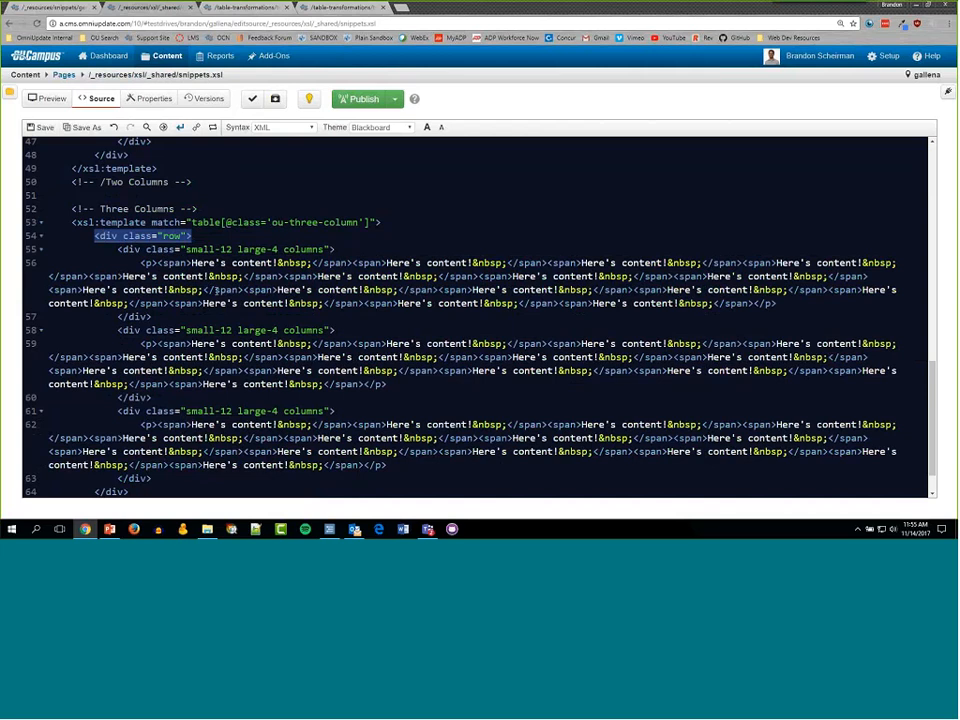
click(214, 308)
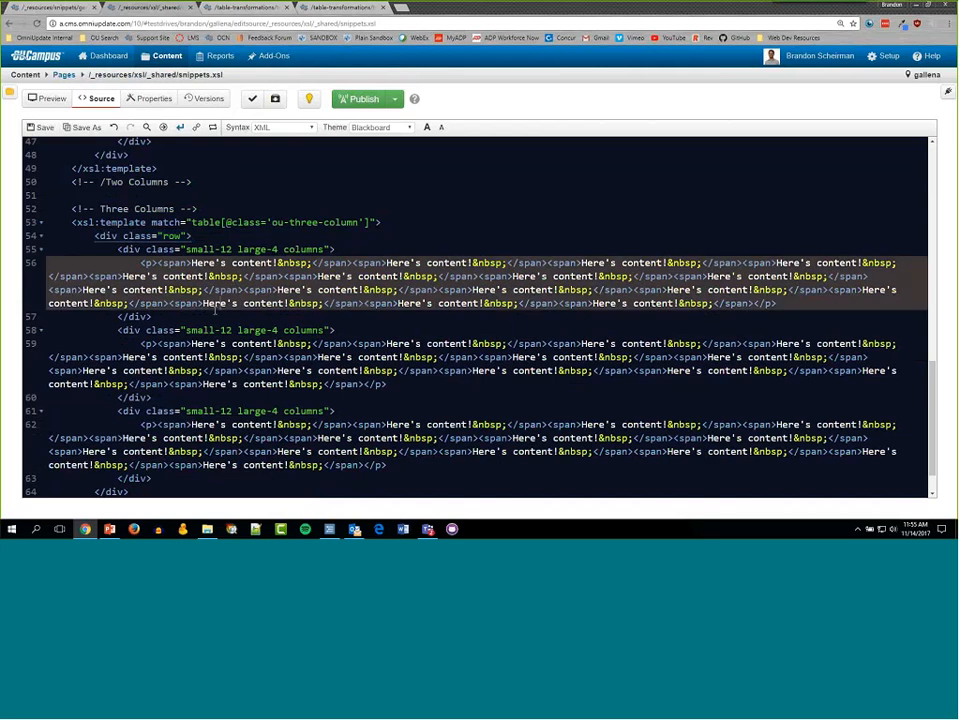
drag(140, 267, 797, 301)
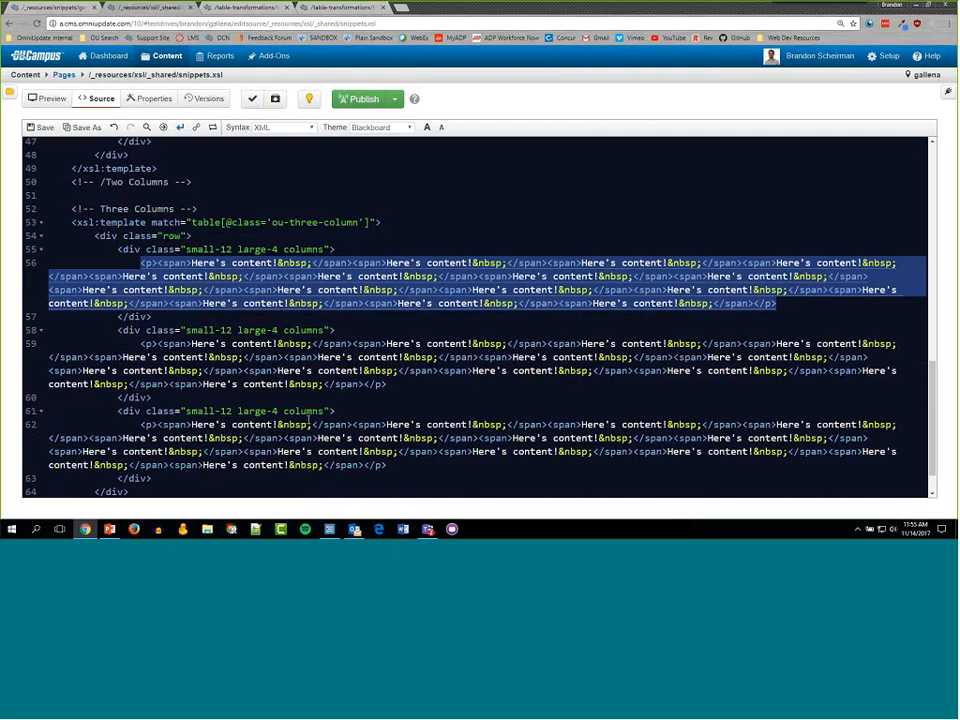
click(716, 356)
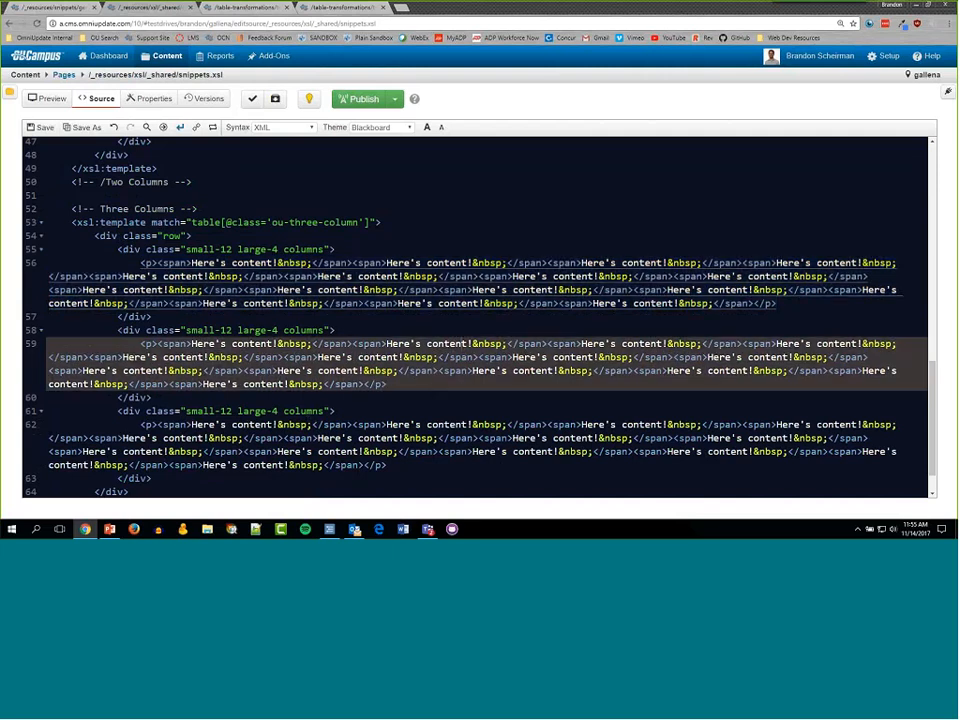
- Save snippets.xsl and review the Three Columns template's match expression and static row markup
key(ctrl+s)
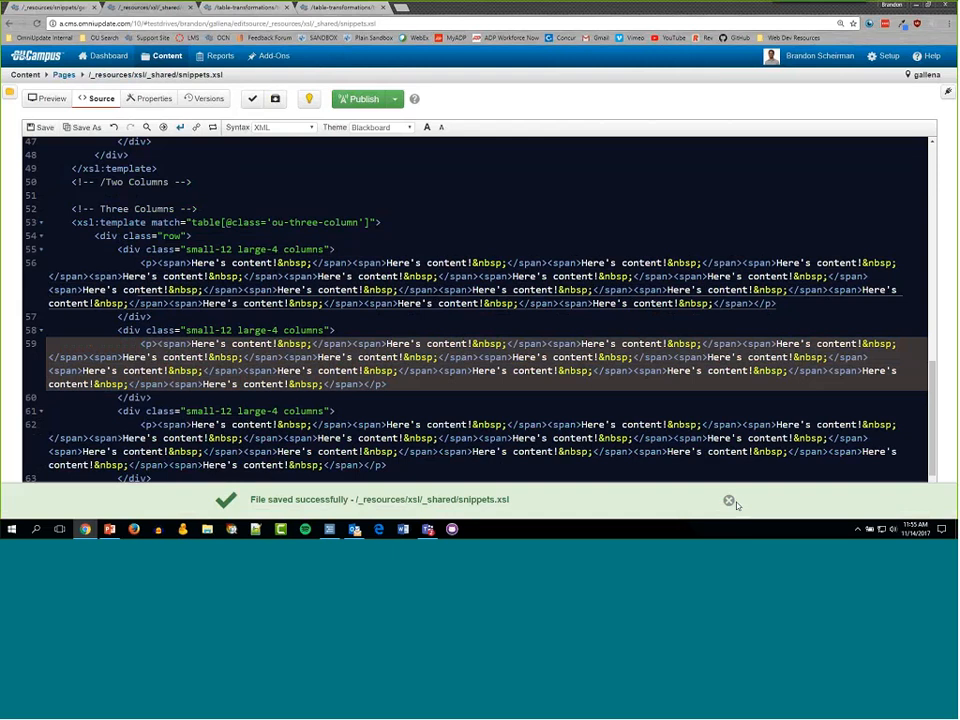
click(729, 501)
scroll(270, 280, down, 2)
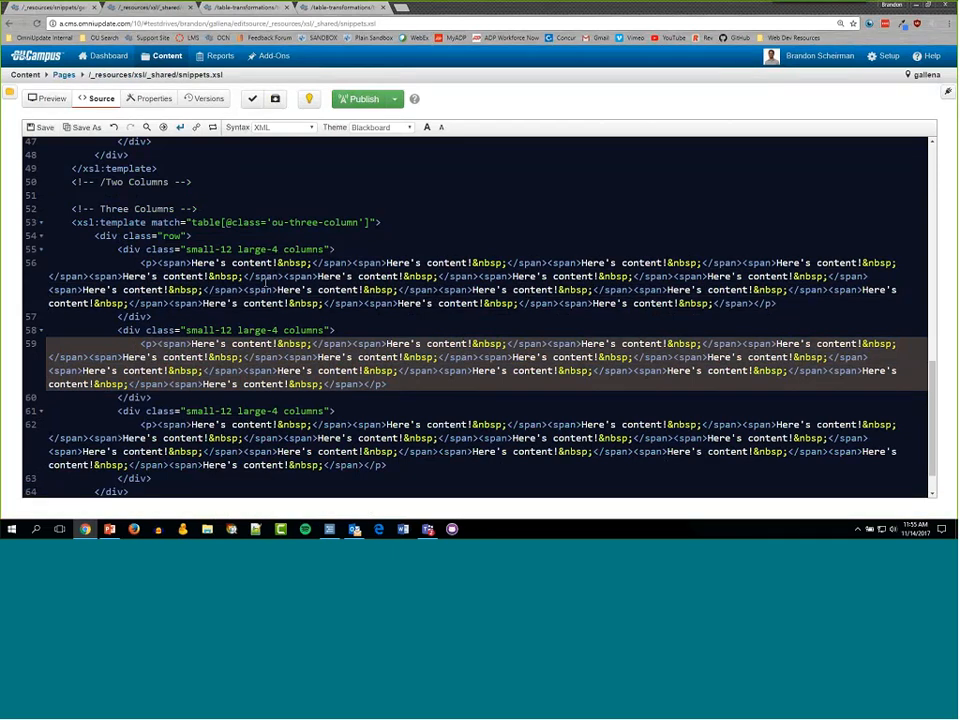
drag(72, 179, 376, 180)
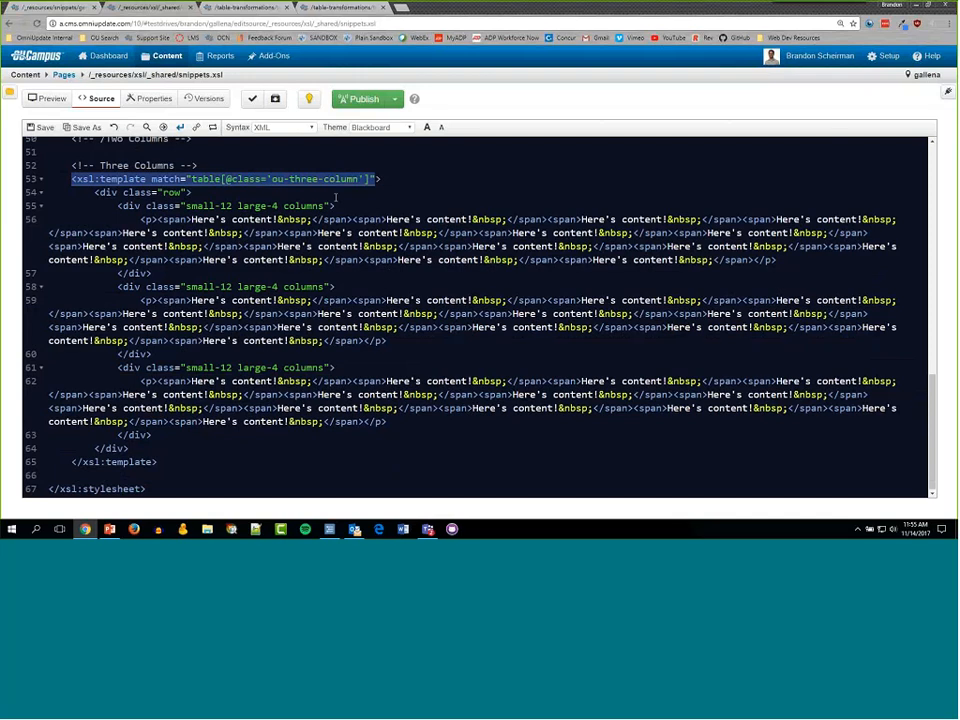
click(95, 192)
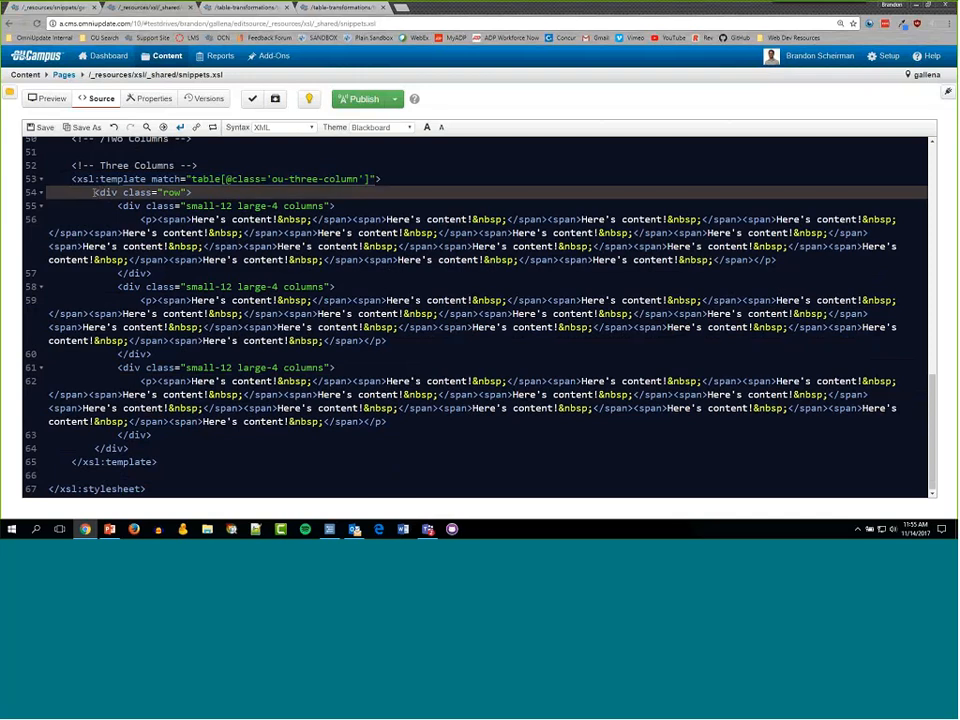
drag(95, 192, 163, 436)
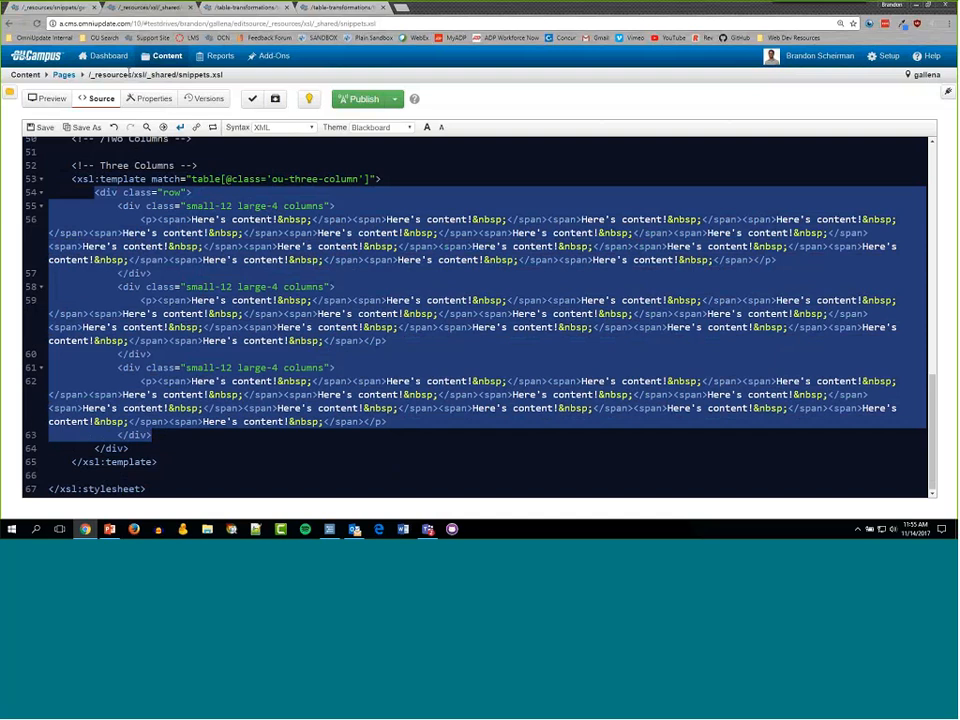
click(255, 264)
key(ctrl+s)
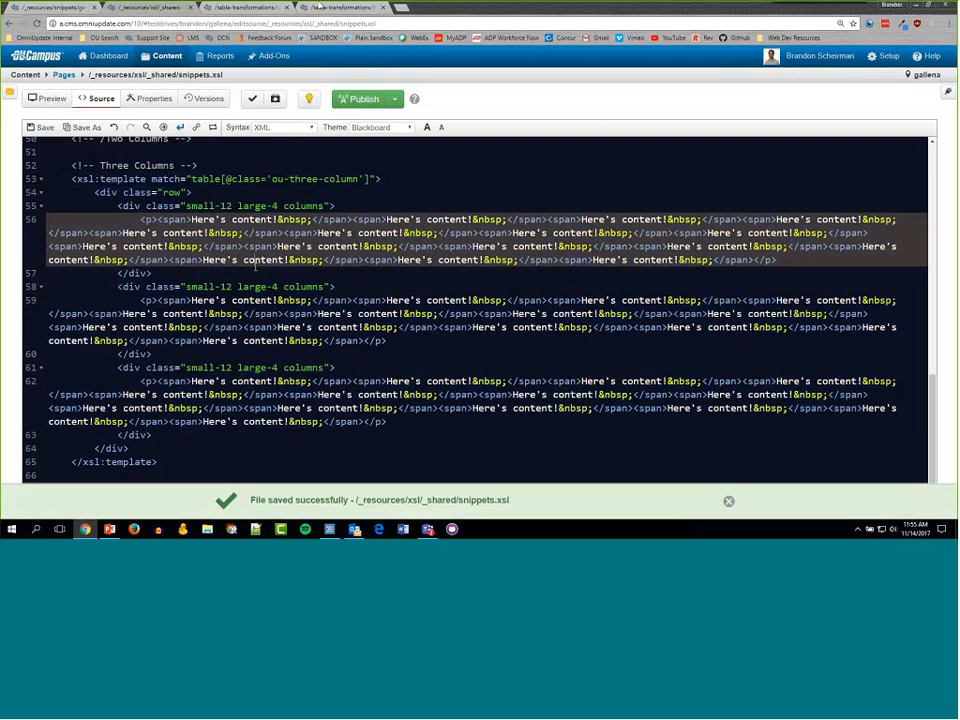
- Reload the test.pcf page to check the Three Columns template's output, and return to the table-transformations folder
click(318, 9)
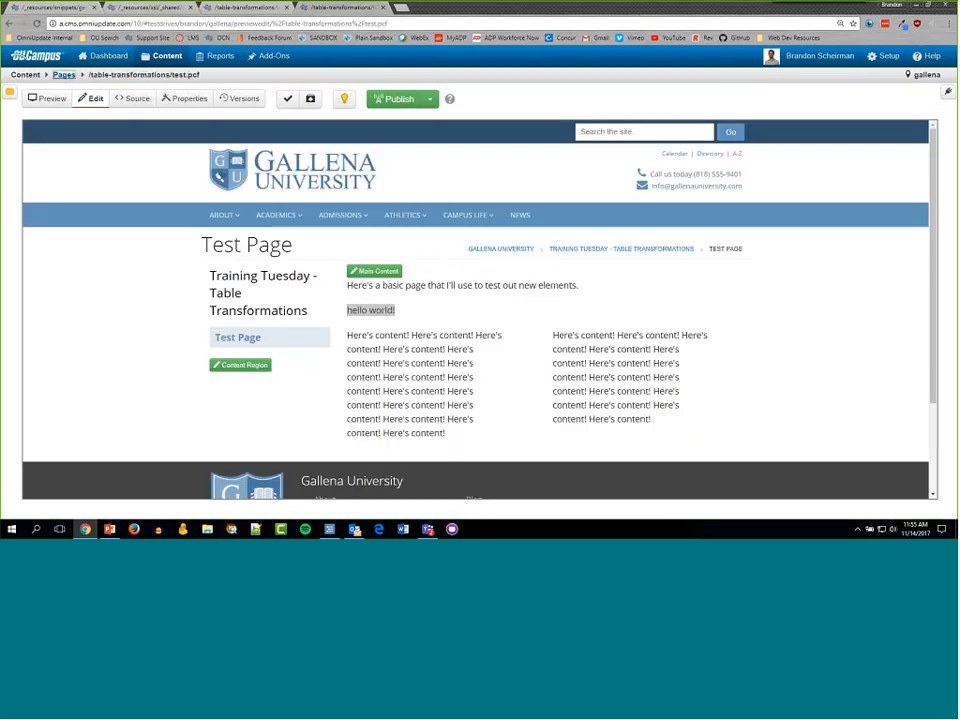
click(394, 274)
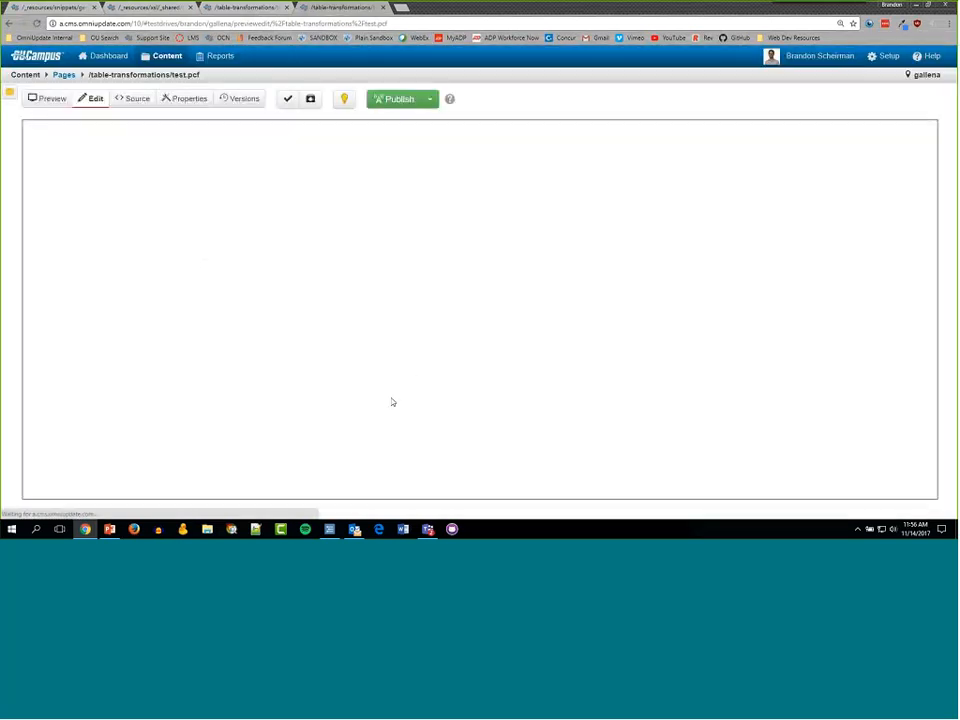
click(486, 190)
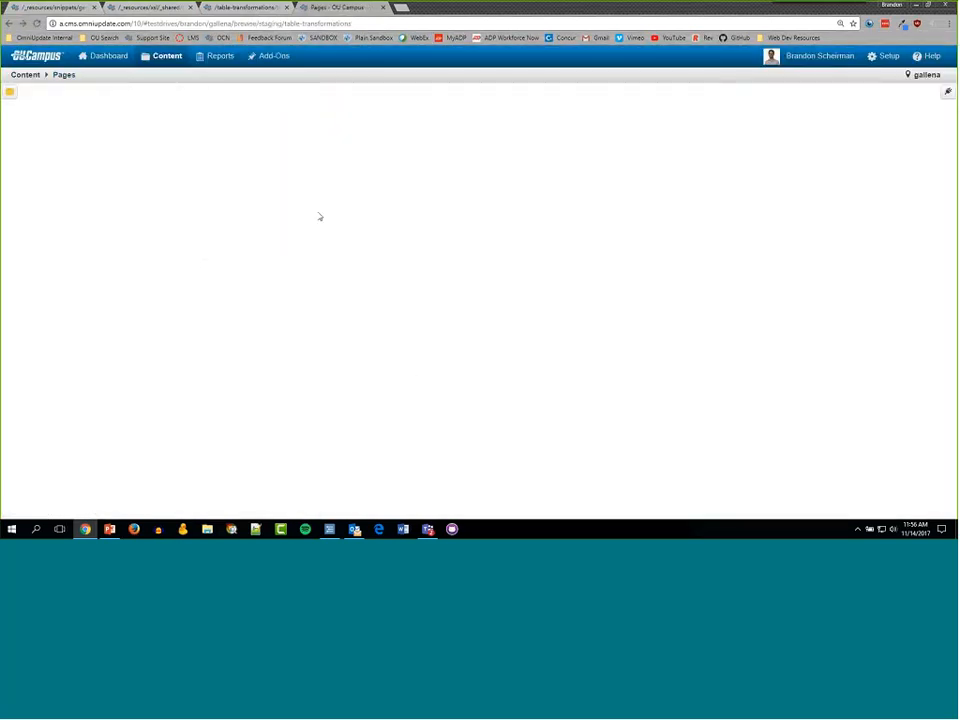
- Replace the repeated span content in the Three Columns template's first column paragraph with "Hi world!" in snippets.xsl
key(ctrl+shift+Tab)
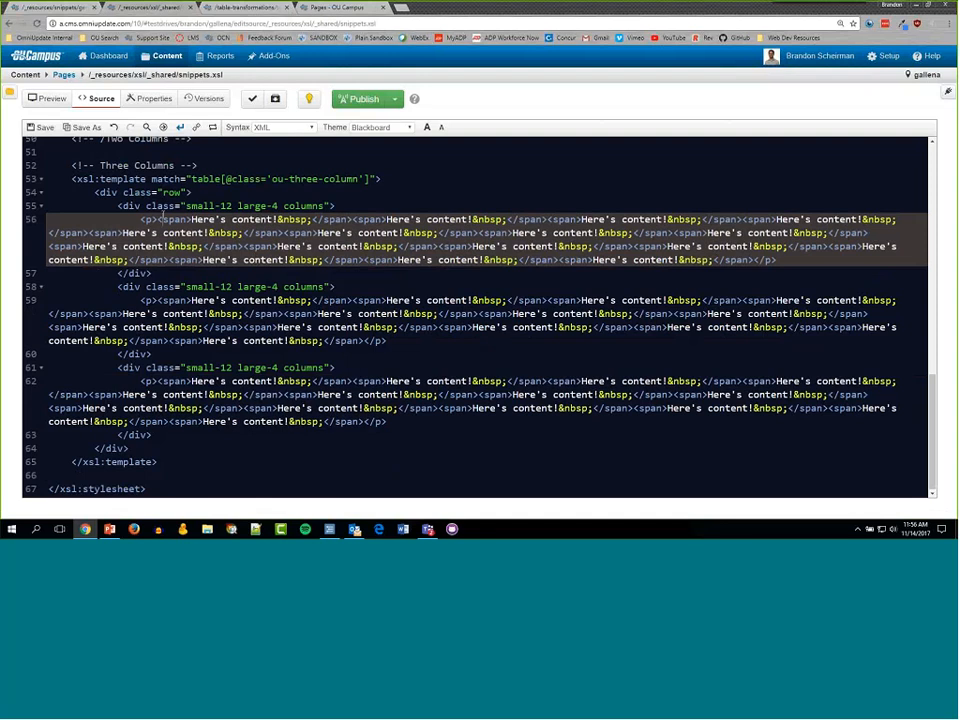
drag(278, 220, 312, 221)
click(313, 235)
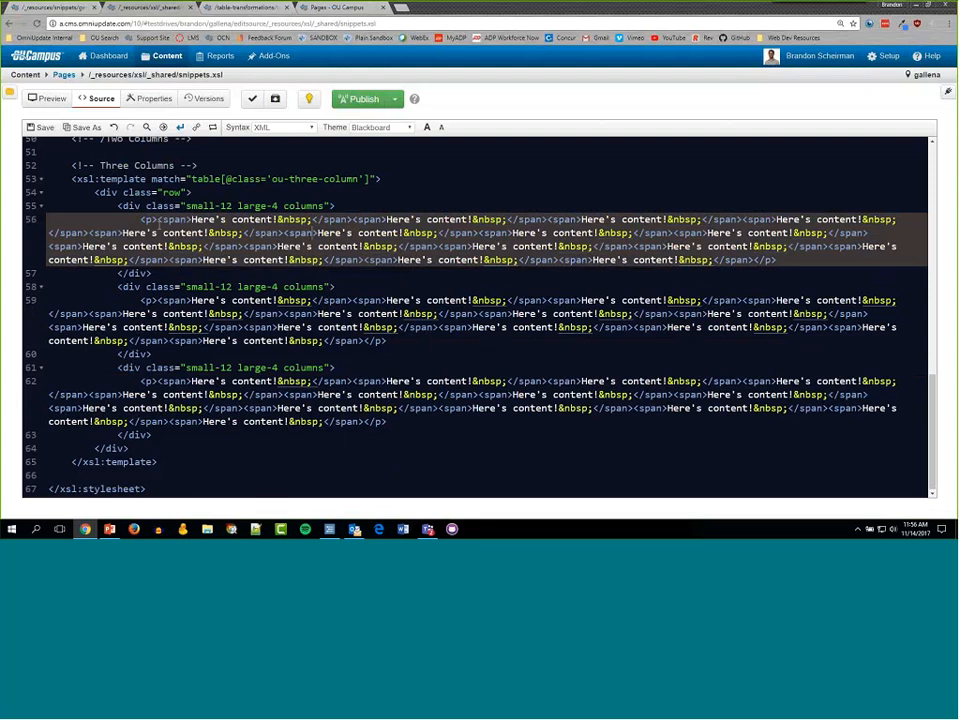
drag(158, 220, 757, 271)
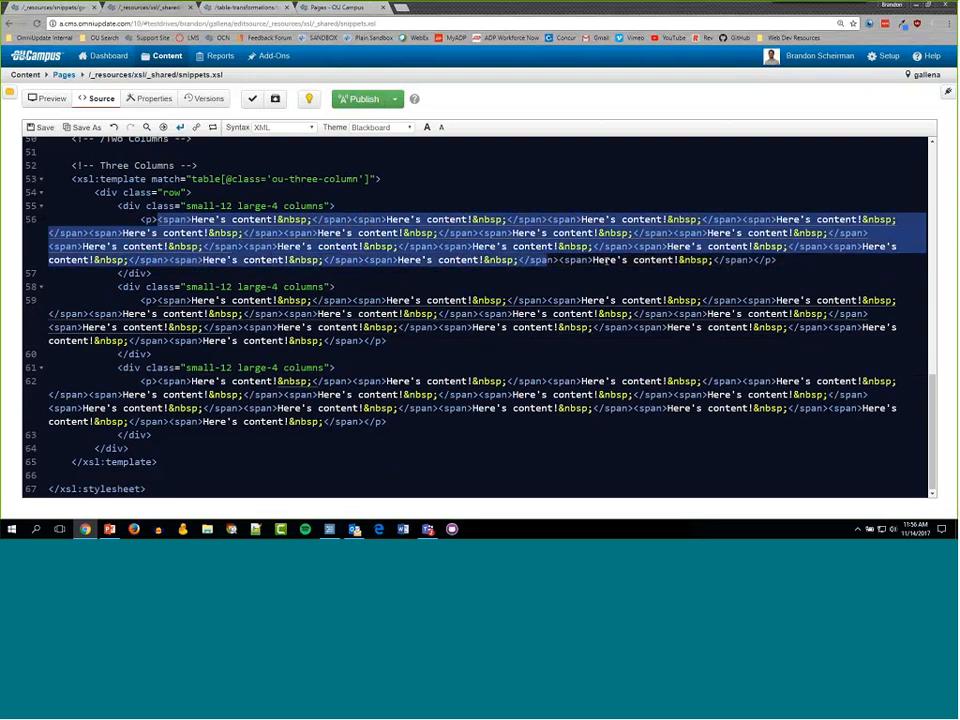
text(Hi)
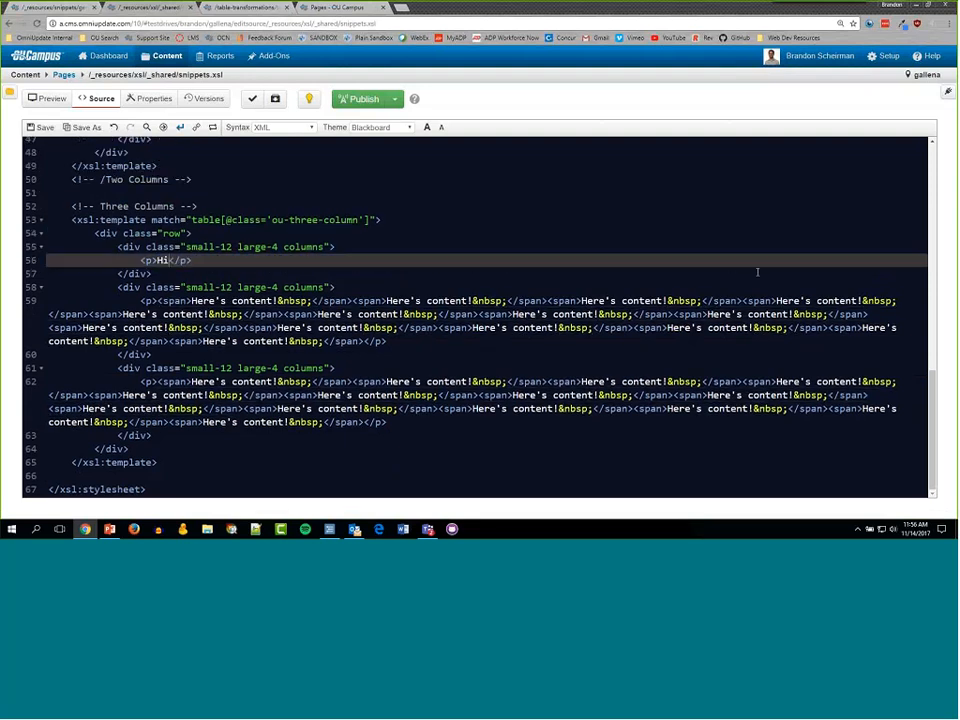
text( world!)
- Replace the span content in the Three Columns template's second column paragraph with "Hi world!" and in the third with "Hello World!"
drag(157, 300, 363, 341)
text(H)
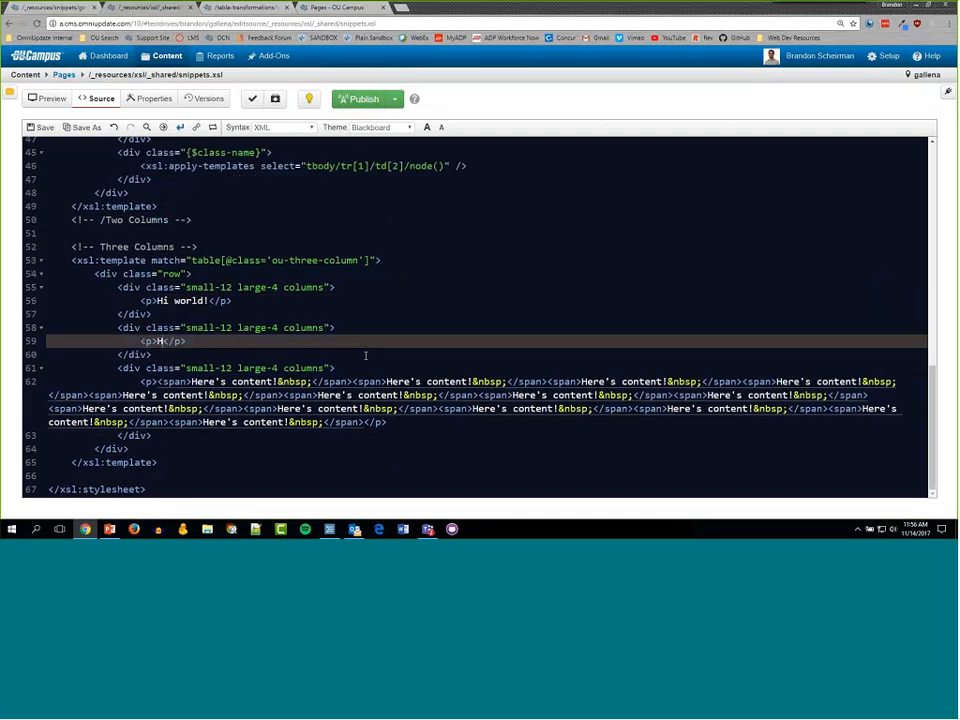
text(i world!)
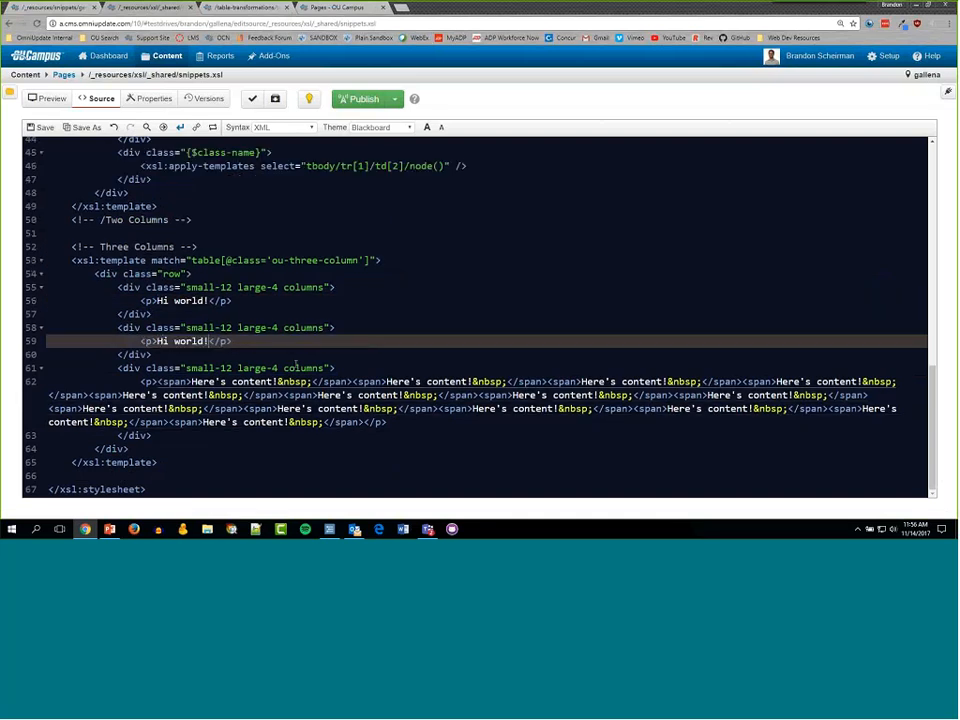
drag(158, 381, 366, 425)
text(Hello World!)
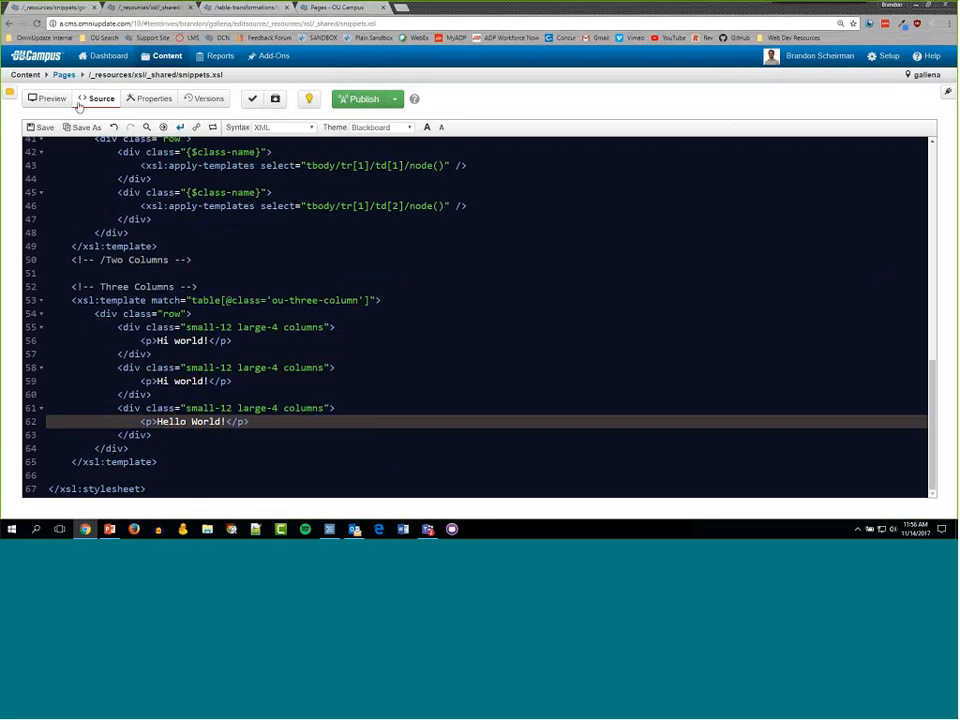
- Save snippets.xsl and open test.pcf from the table-transformations folder
click(266, 315)
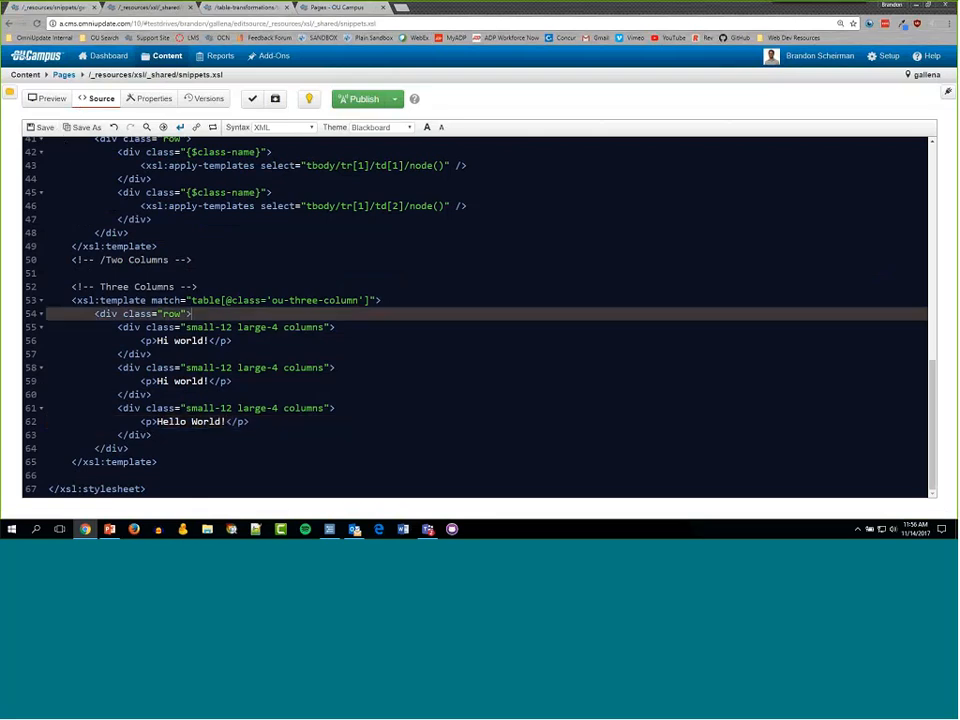
key(ctrl+s)
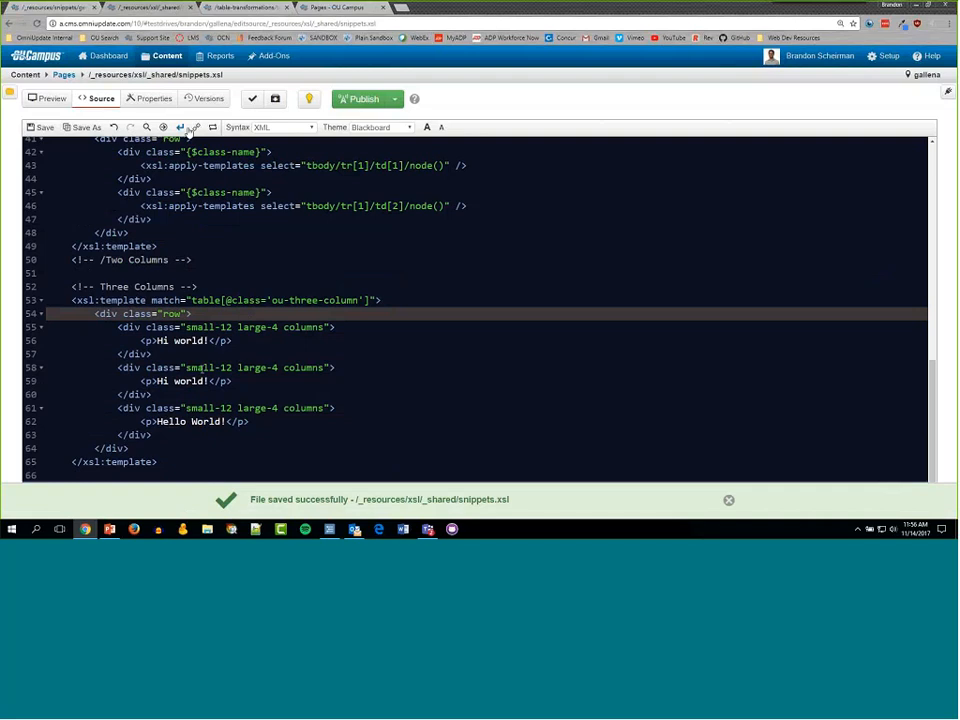
click(355, 8)
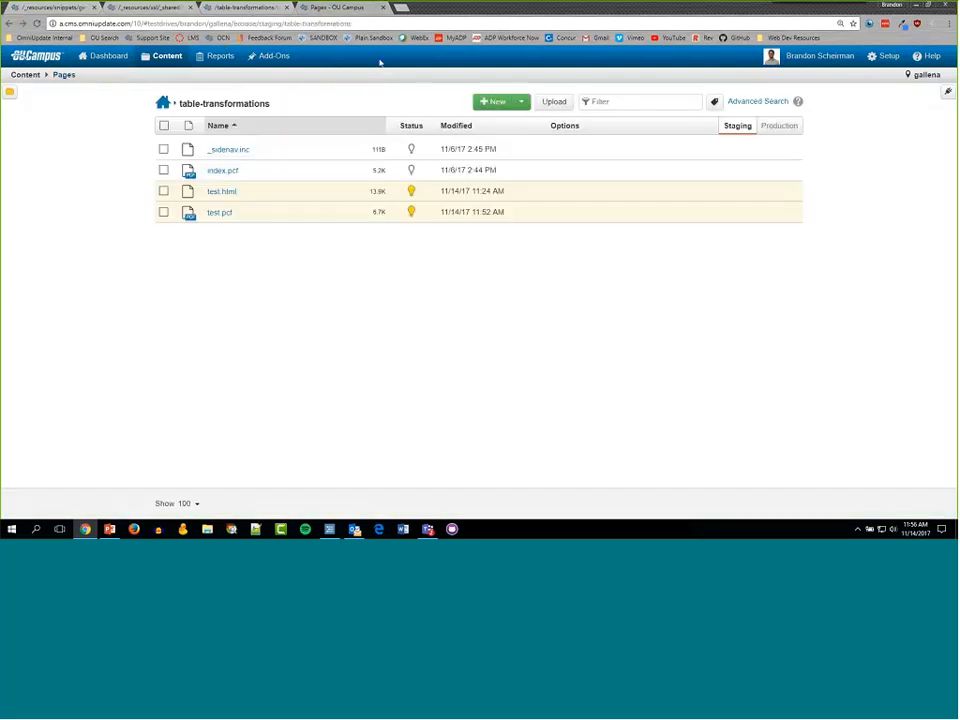
click(224, 212)
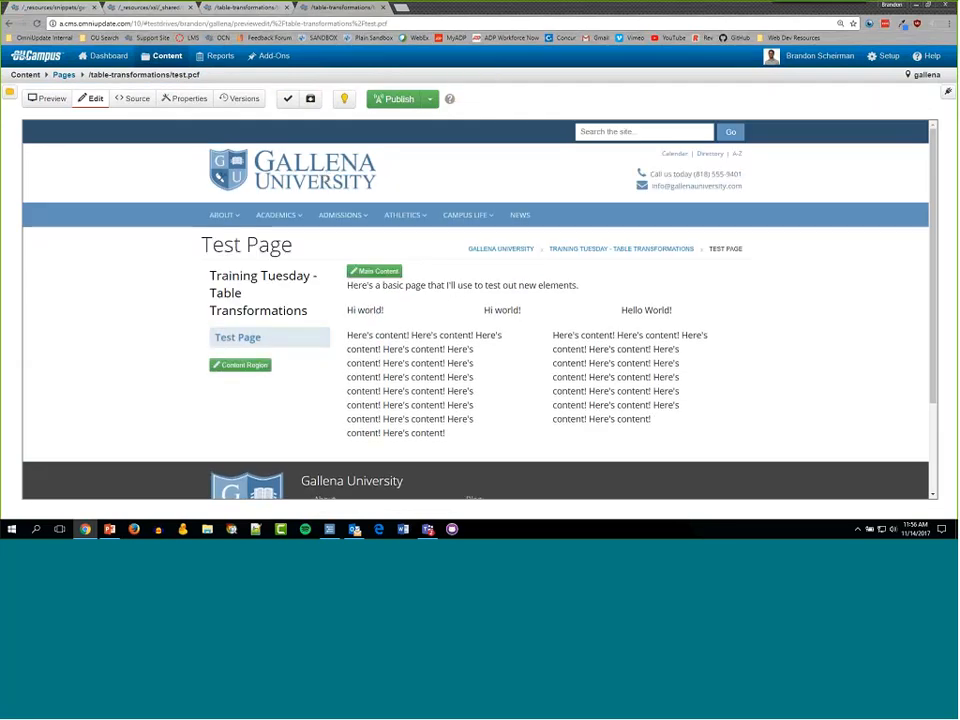
- Open the Main Content region for editing, inspect the three body cells of the 3 Columns table, and save the page
click(374, 271)
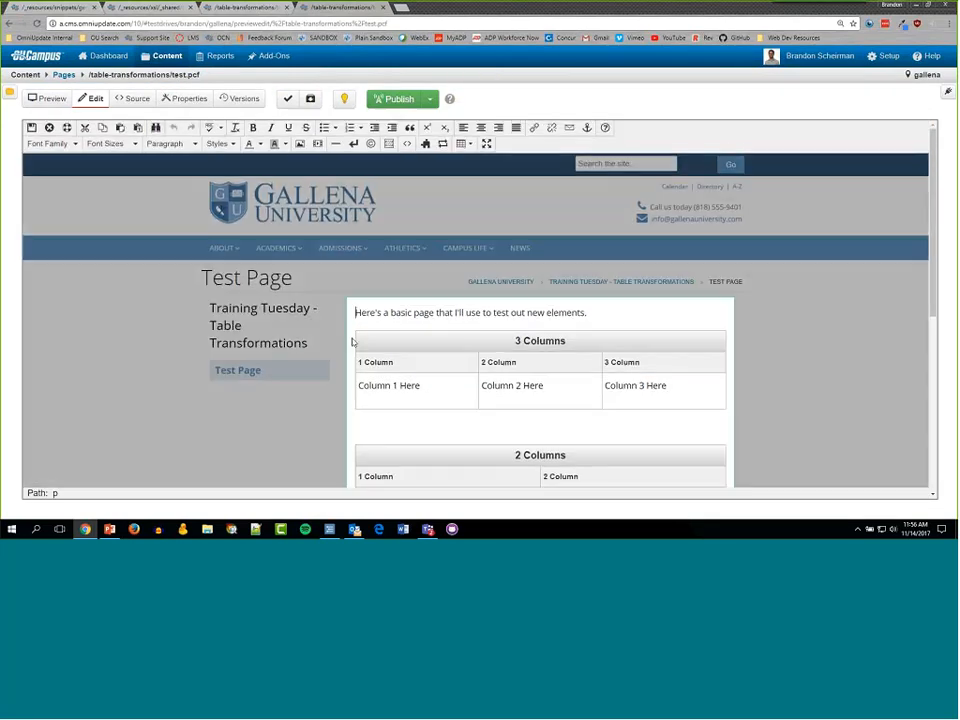
scroll(400, 320, down, 1)
click(433, 342)
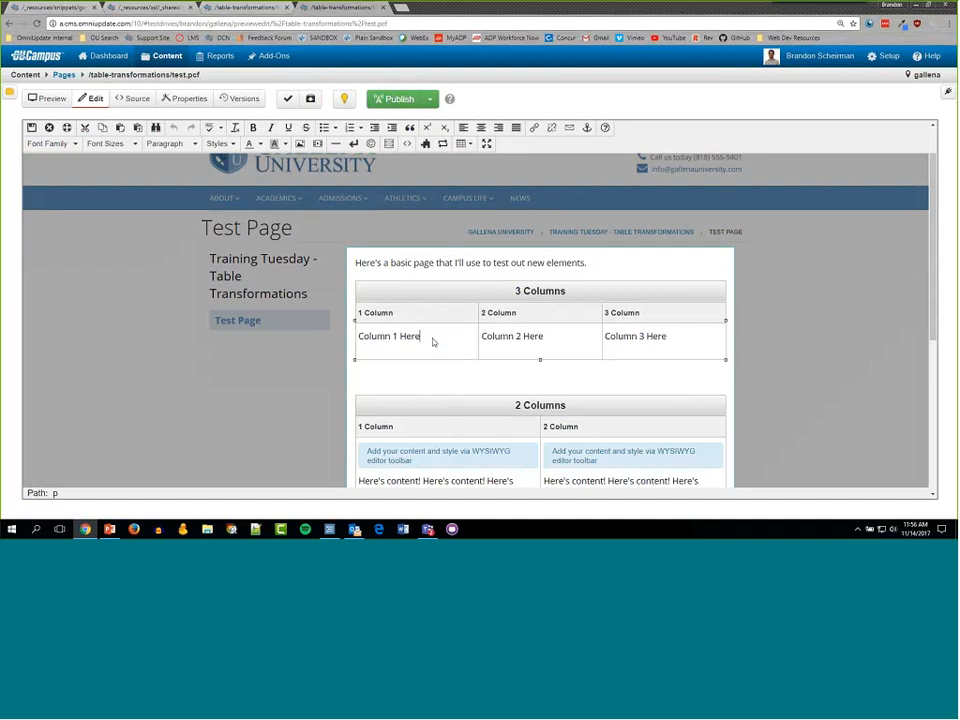
drag(433, 342, 354, 342)
click(465, 342)
click(394, 343)
click(521, 342)
click(631, 340)
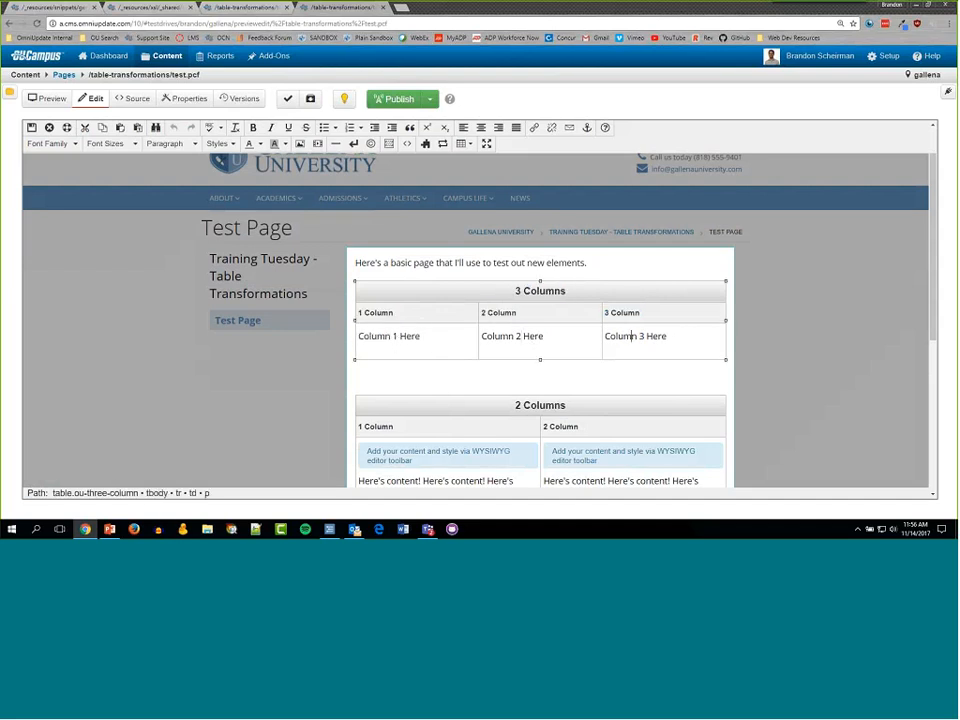
key(ctrl+s)
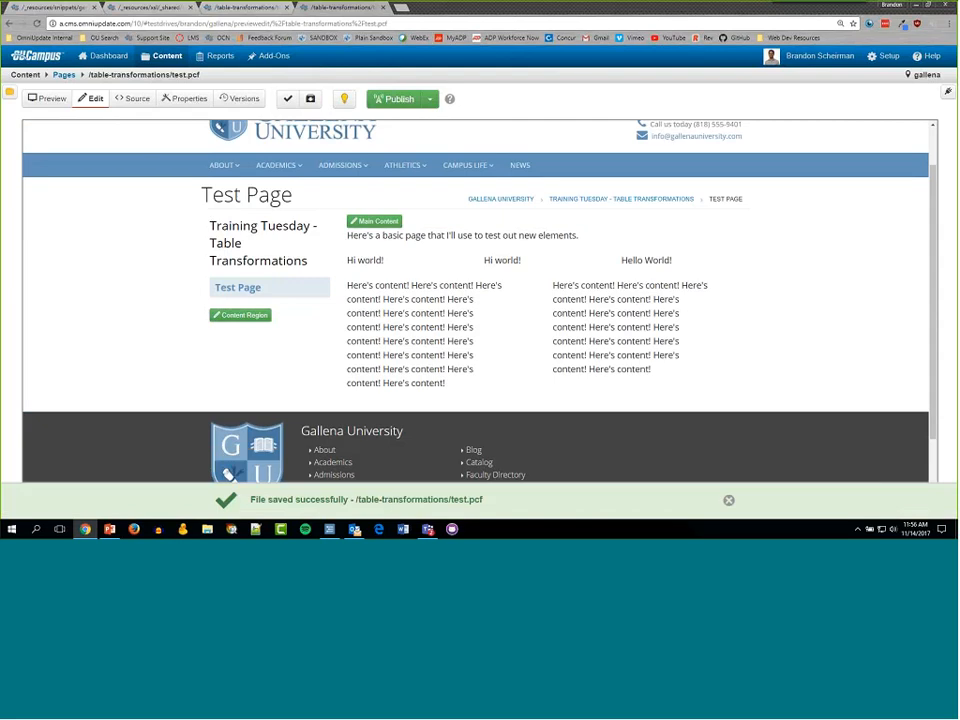
- Examine the rendered text of each of the three columns on the test page
drag(350, 264, 390, 270)
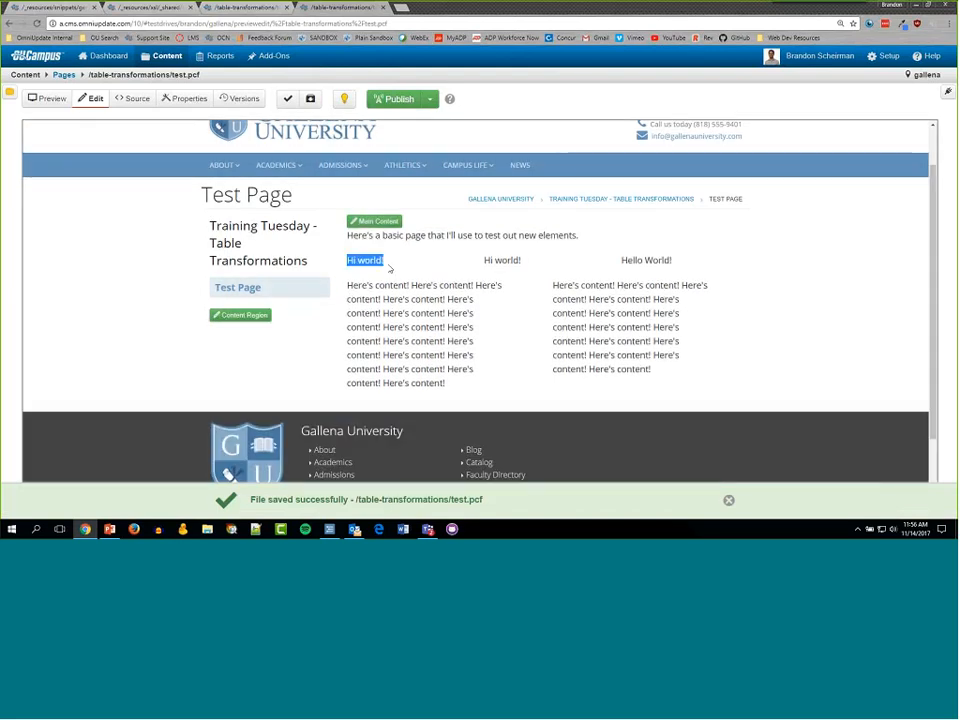
drag(484, 260, 522, 264)
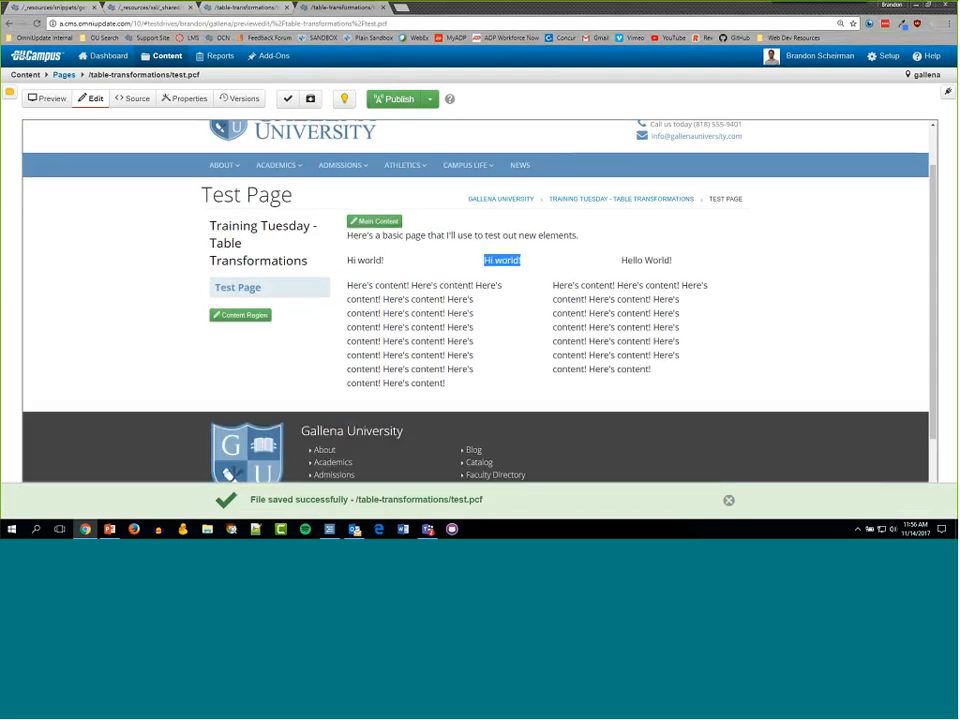
drag(621, 260, 692, 272)
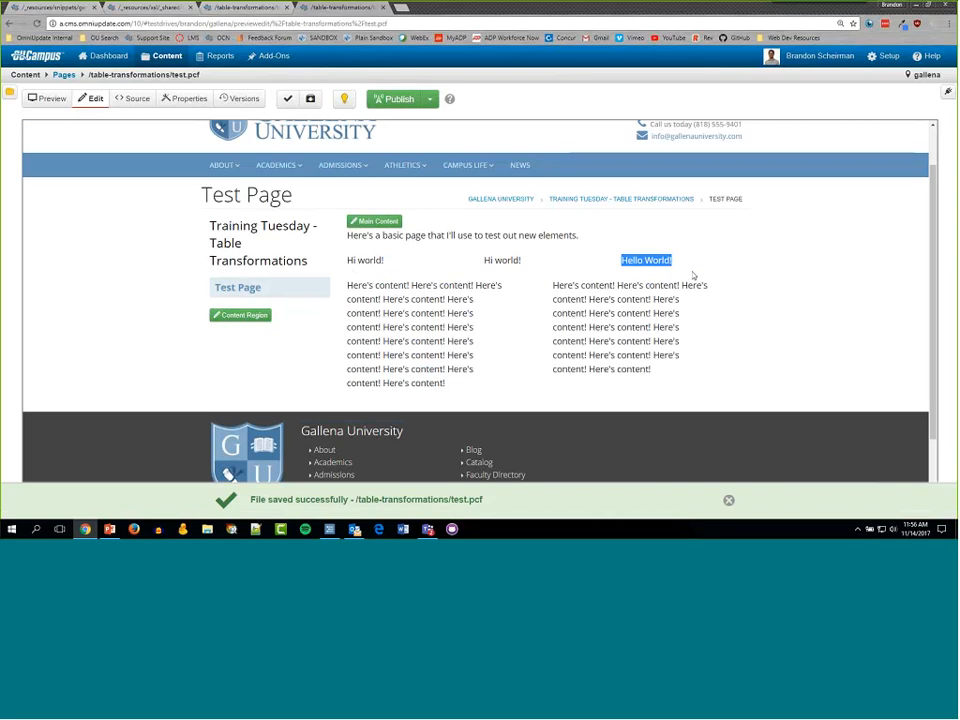
click(358, 265)
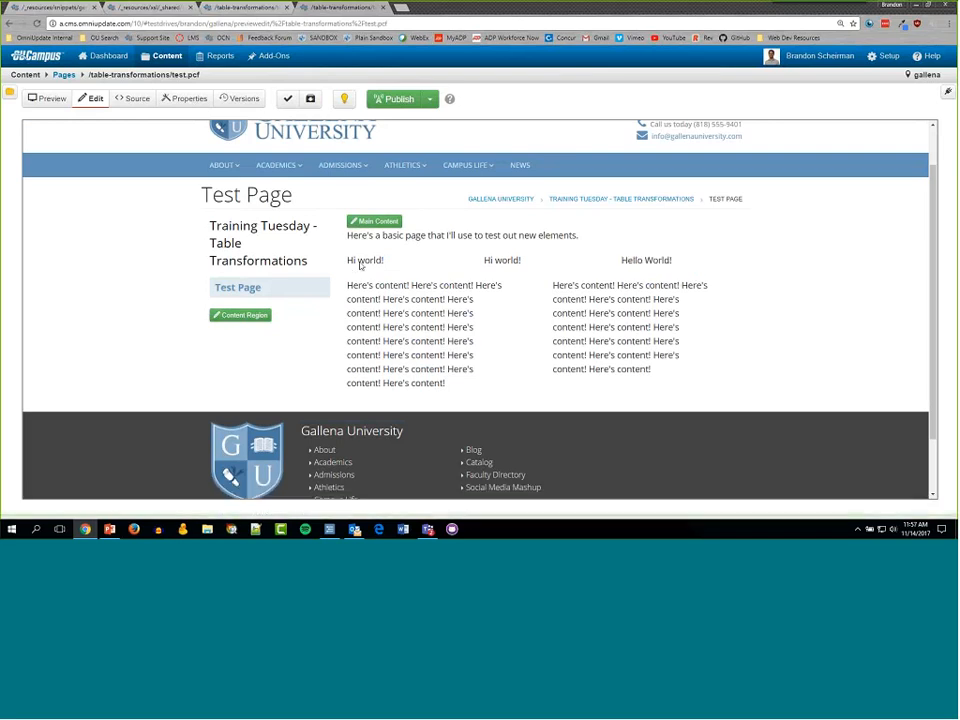
drag(348, 263, 386, 264)
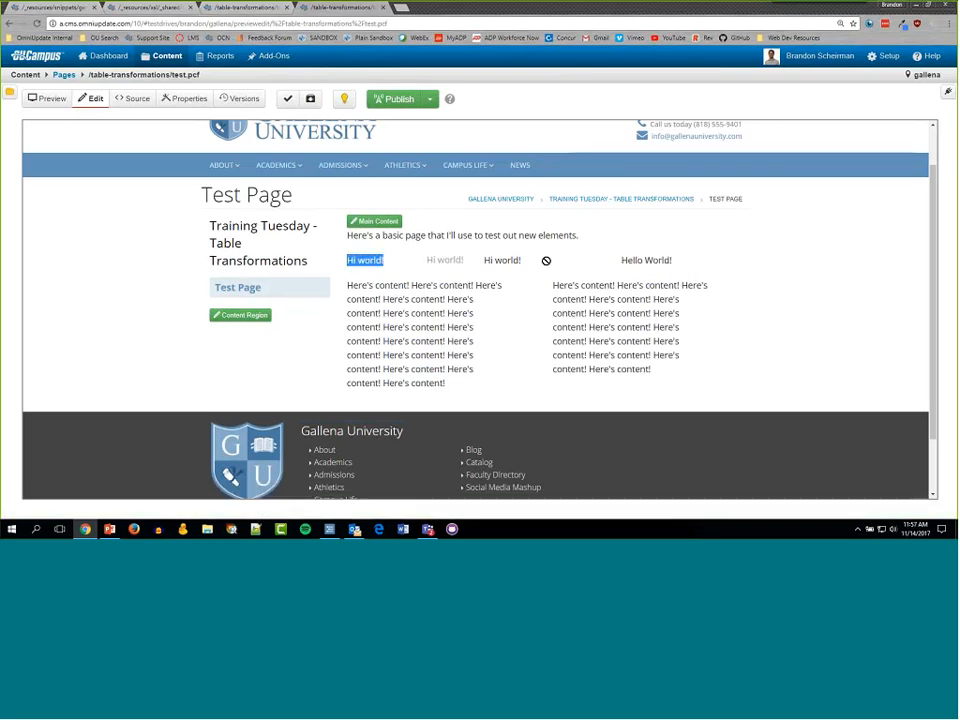
click(516, 268)
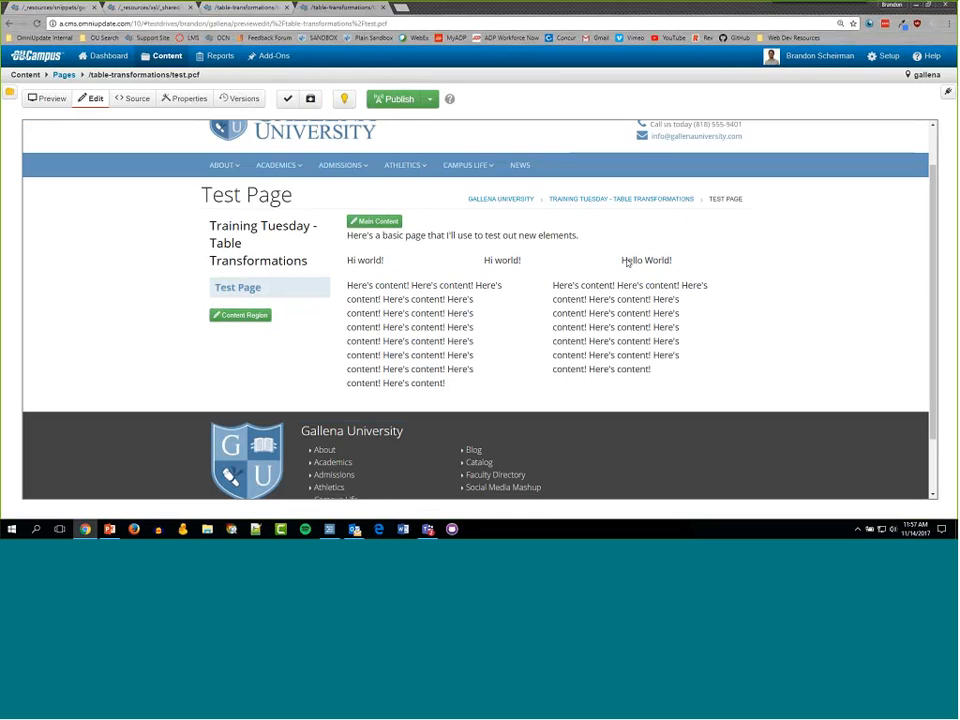
drag(622, 264, 692, 269)
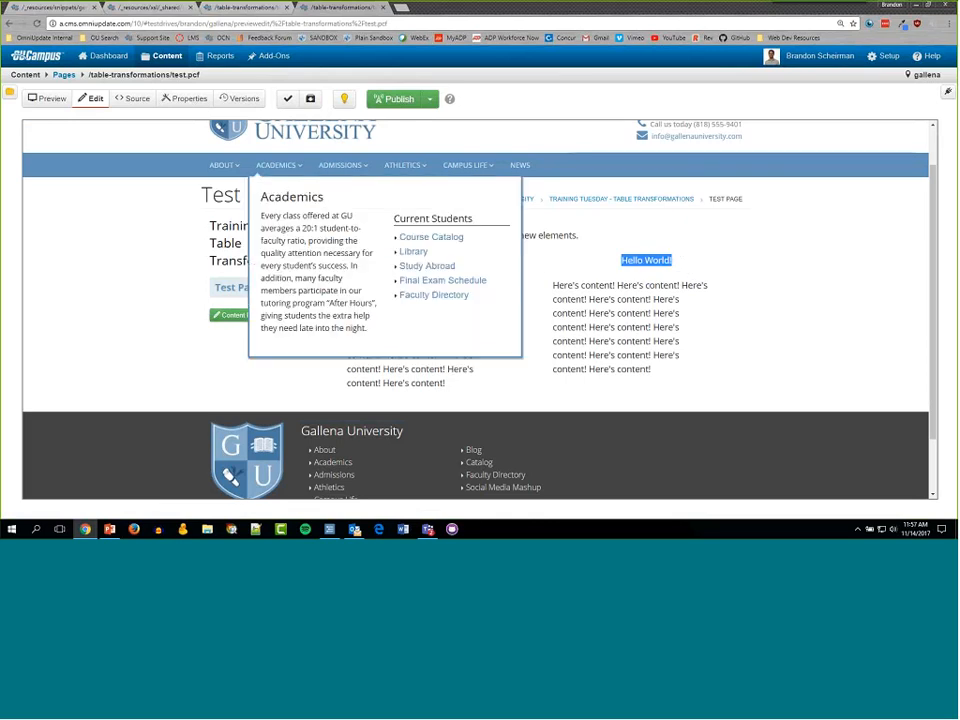
- Delete the static paragraph from each of the three column divs in the Three Columns template of snippets.xsl
click(150, 7)
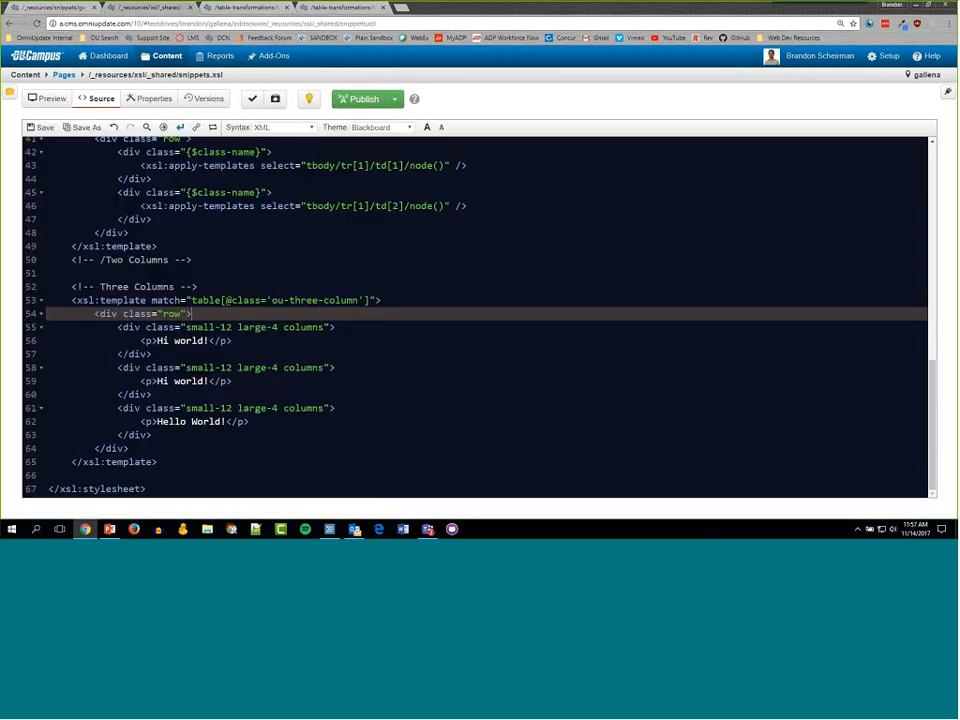
drag(141, 340, 141, 381)
key(BackSpace)
key(BackSpace)
drag(249, 421, 140, 422)
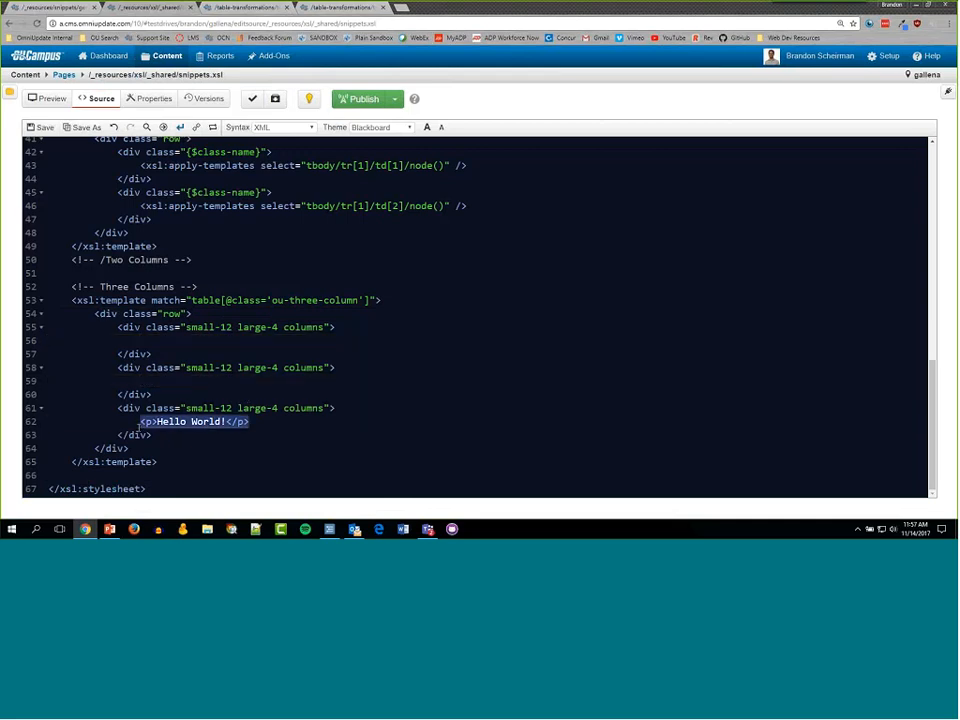
key(BackSpace)
- Check the table cells in three-columns.html and start an xsl:apply-templates element inside the first column div in snippets.xsl
click(37, 8)
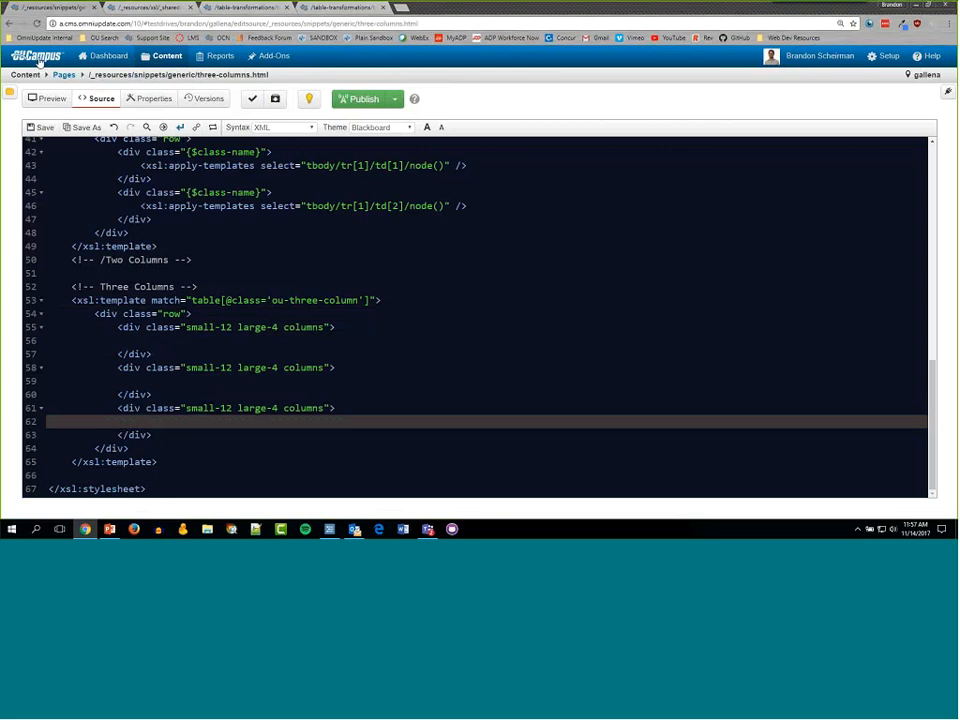
click(176, 372)
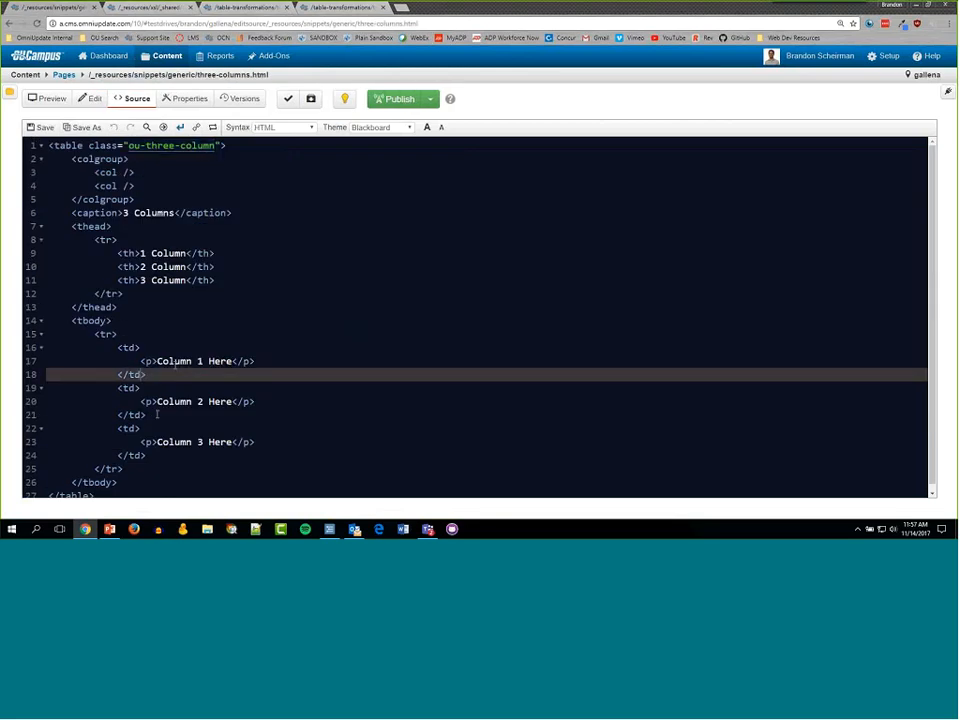
click(140, 7)
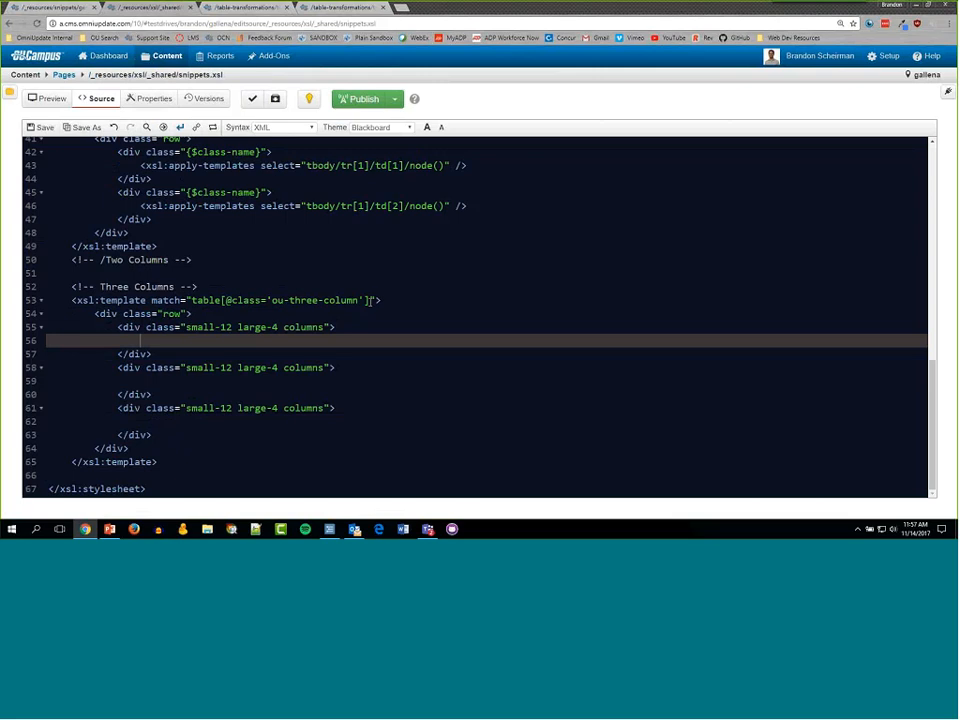
drag(112, 328, 152, 354)
click(146, 340)
text(<)
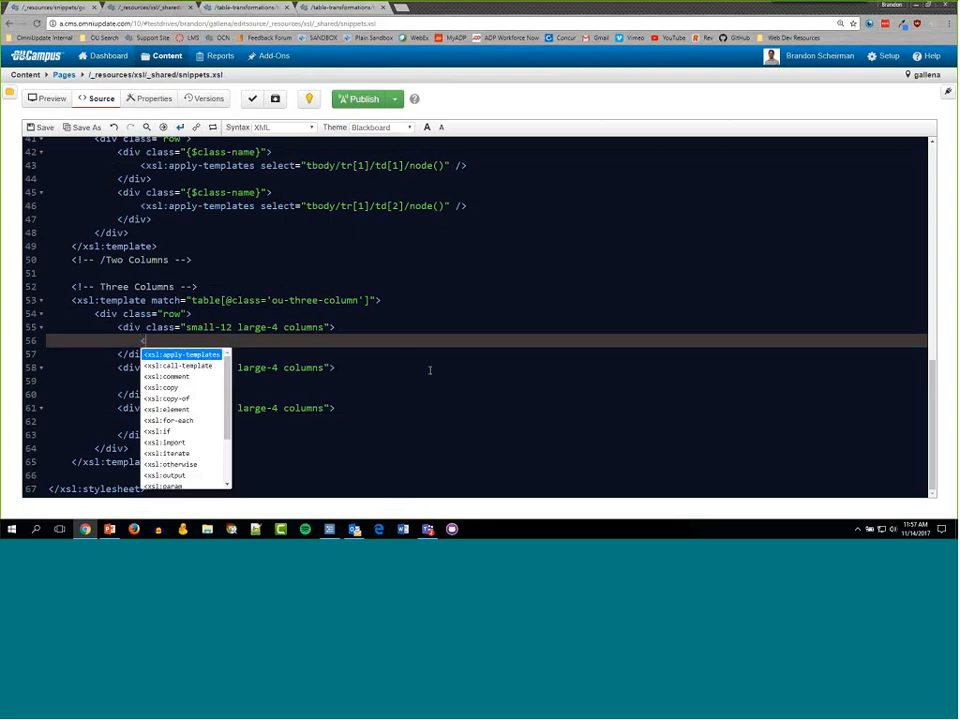
text(xsl)
key(Return)
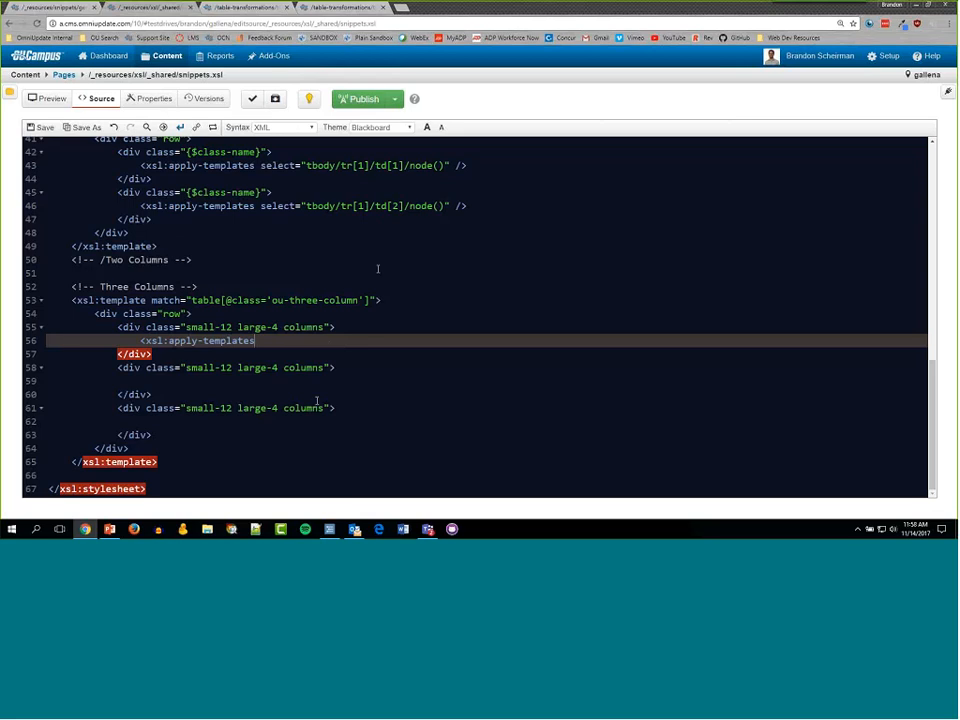
- Compare the three td cells in three-columns.html with the column divs of the Three Columns template in snippets.xsl
click(50, 7)
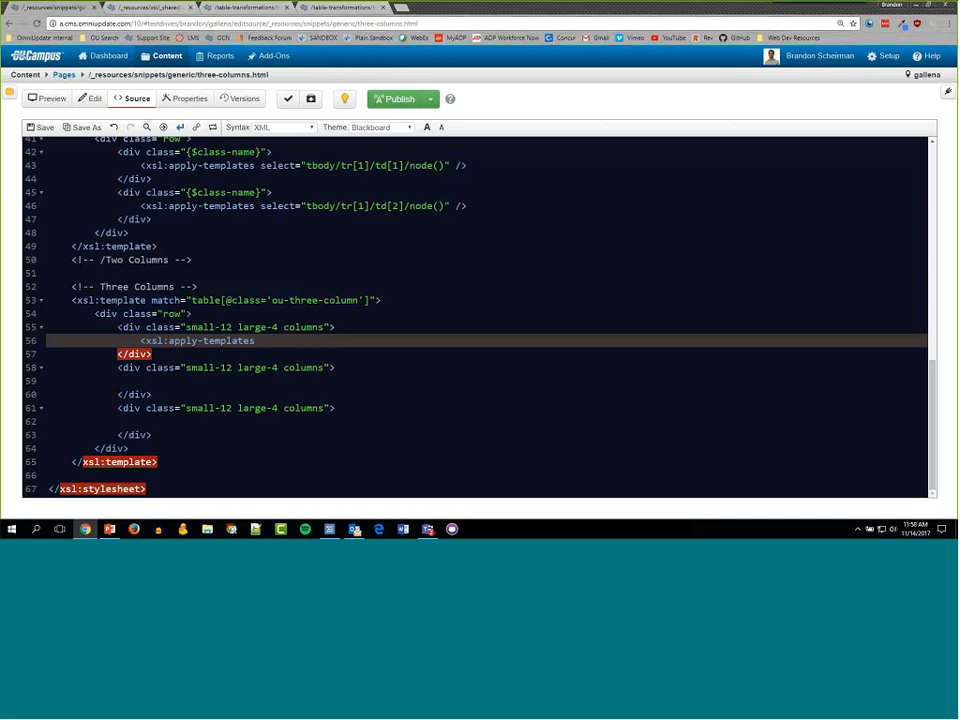
drag(118, 347, 146, 456)
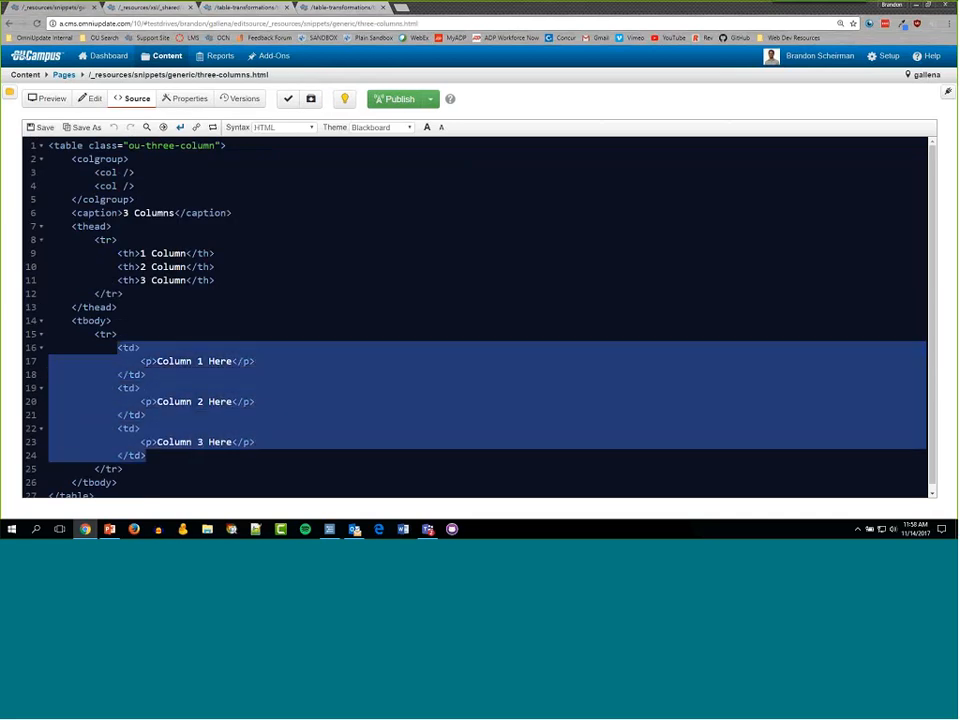
click(126, 7)
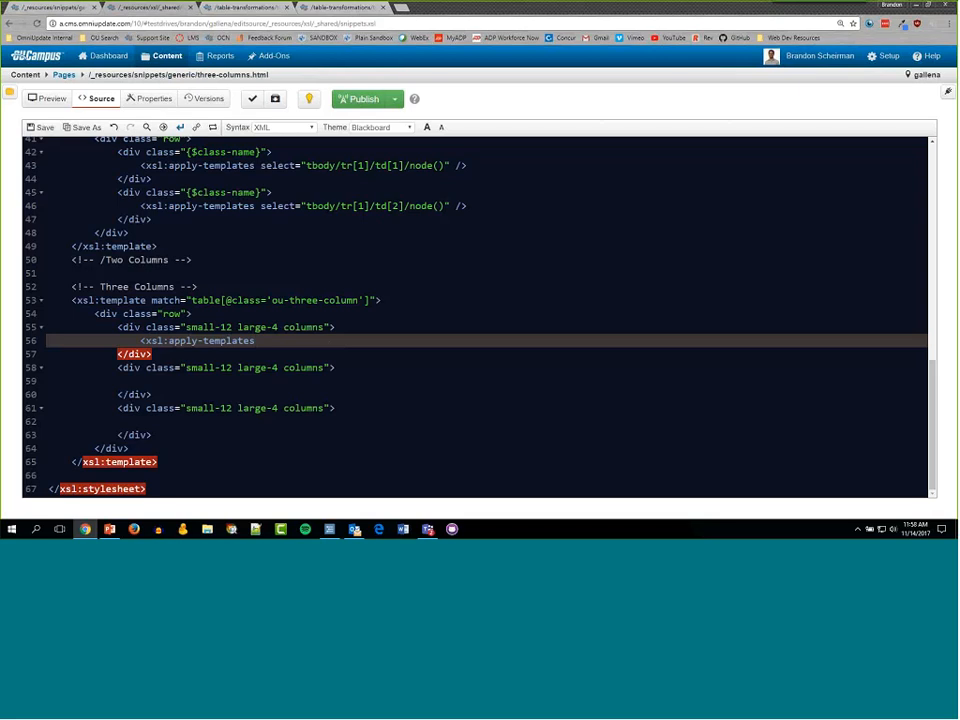
click(204, 367)
drag(117, 327, 349, 333)
drag(117, 367, 354, 366)
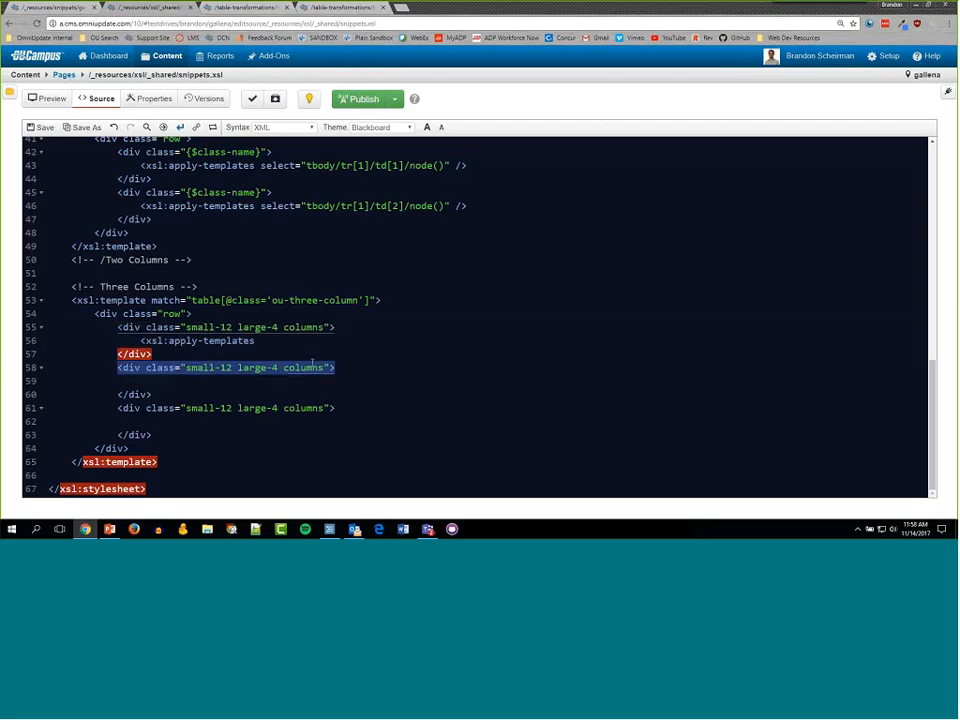
- Add an empty select attribute to the xsl:apply-templates element in the first column div
click(272, 340)
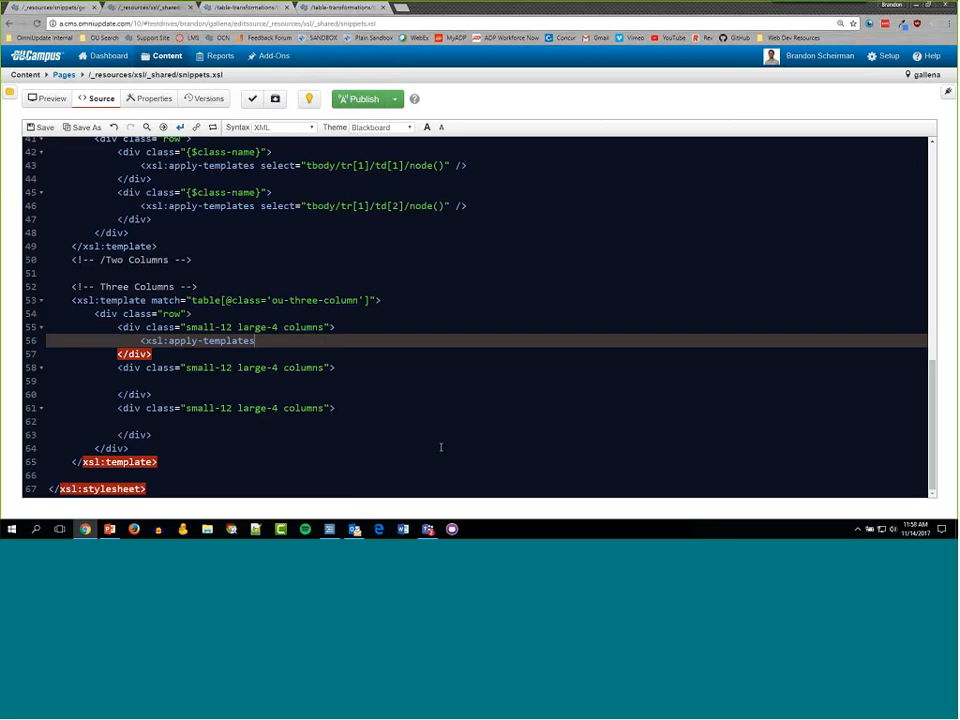
text(s)
key(Return)
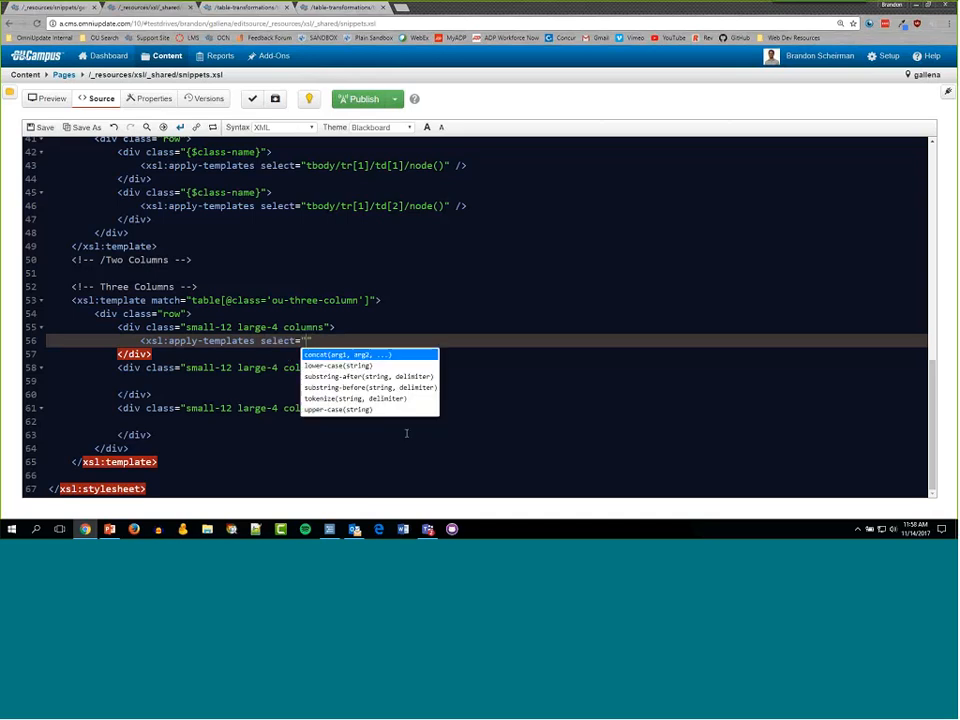
click(281, 408)
click(308, 341)
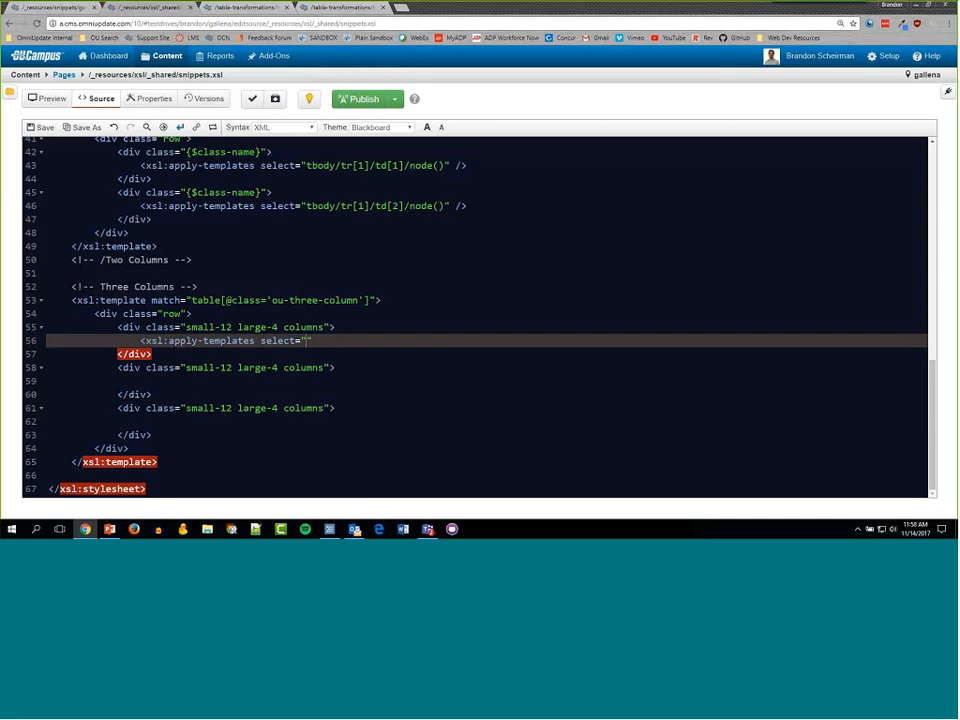
- Review the Three Columns template's match expression and return to the table source in three-columns.html
drag(191, 300, 371, 302)
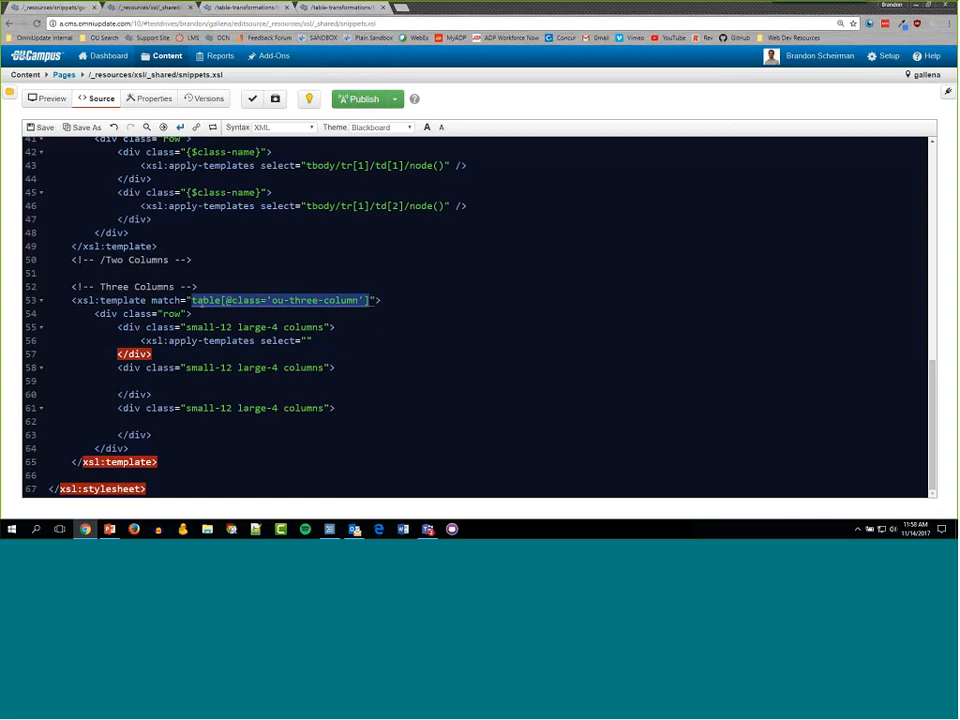
click(308, 345)
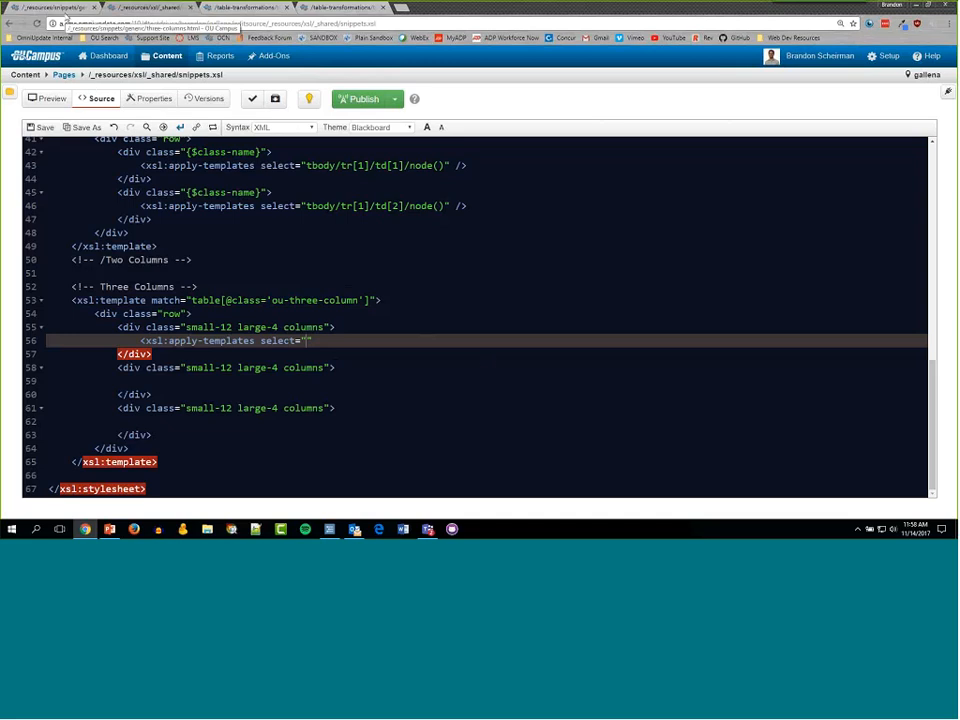
click(62, 12)
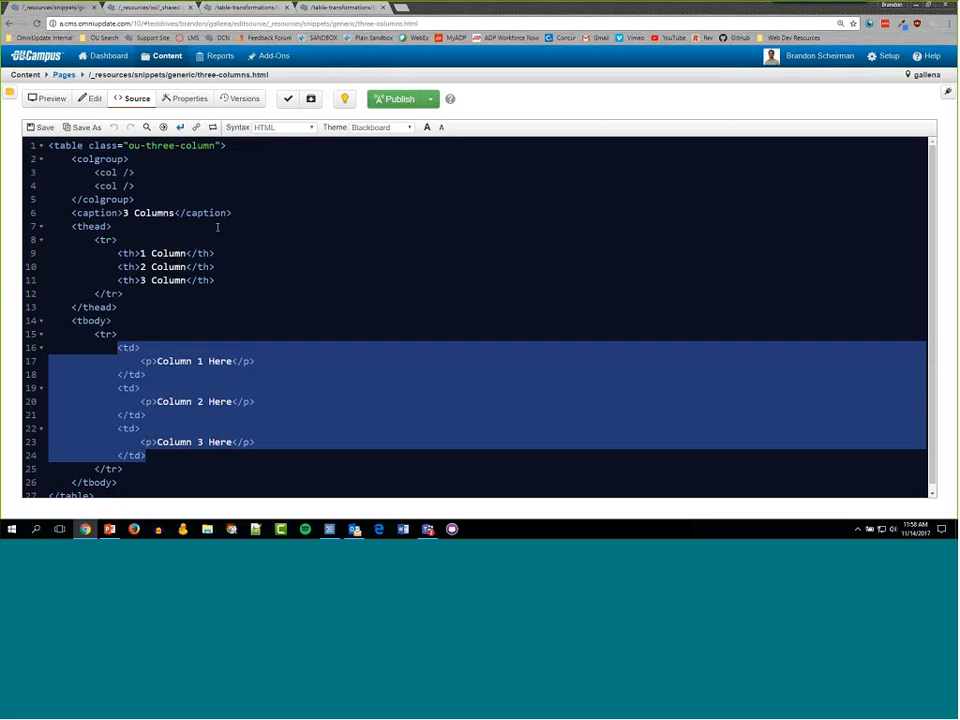
- Examine the nesting in three-columns.html from the table element through tbody to the first cell's paragraph
click(456, 225)
drag(48, 145, 228, 145)
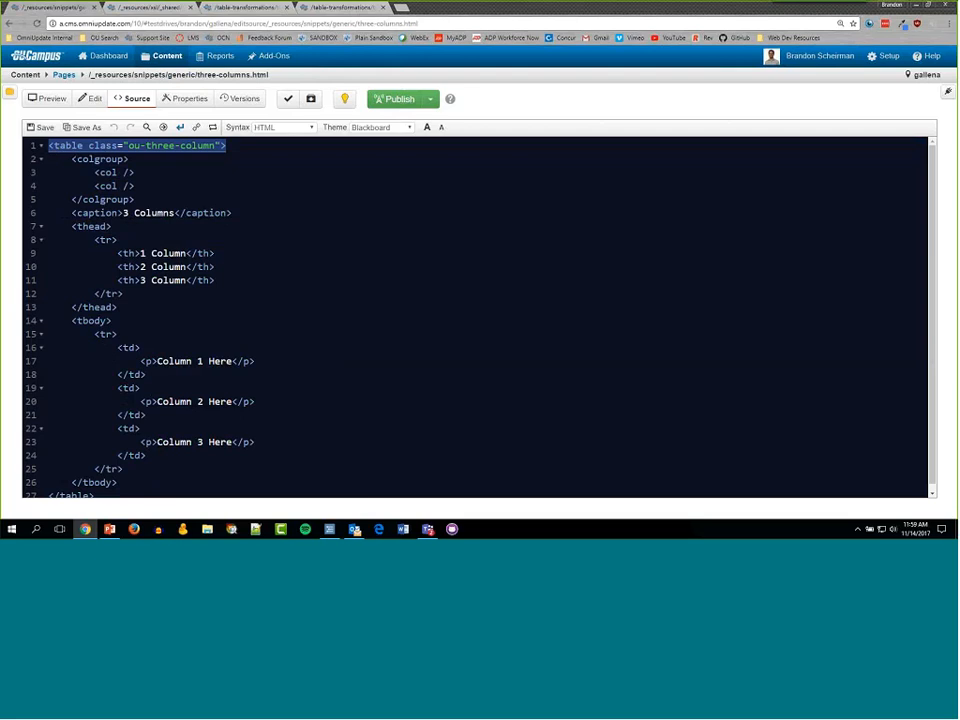
scroll(100, 300, down, 1)
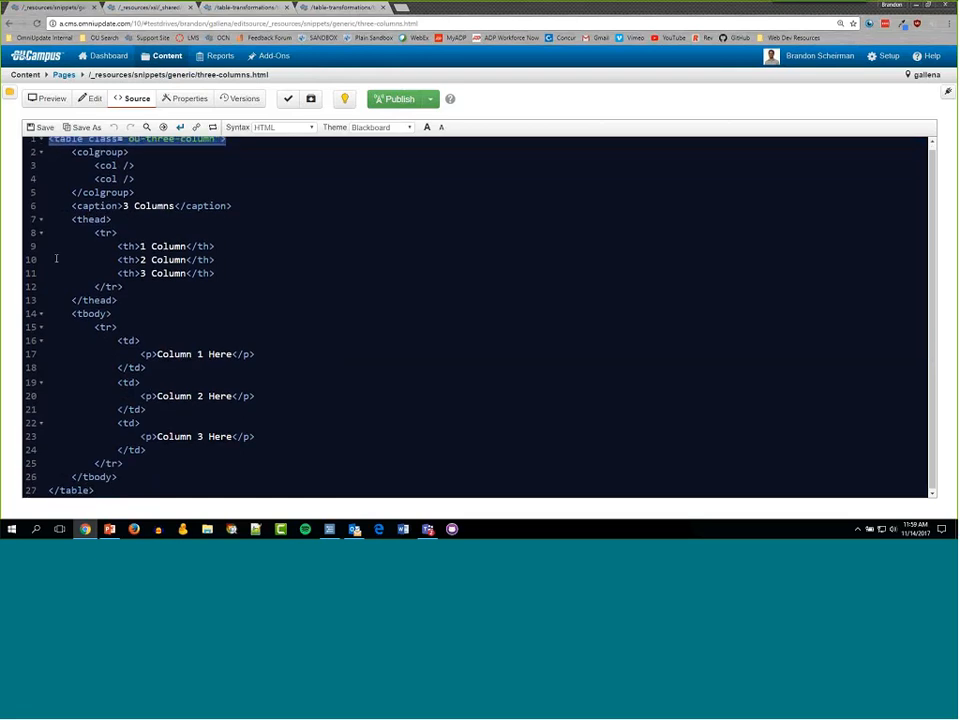
click(150, 354)
drag(155, 357, 256, 356)
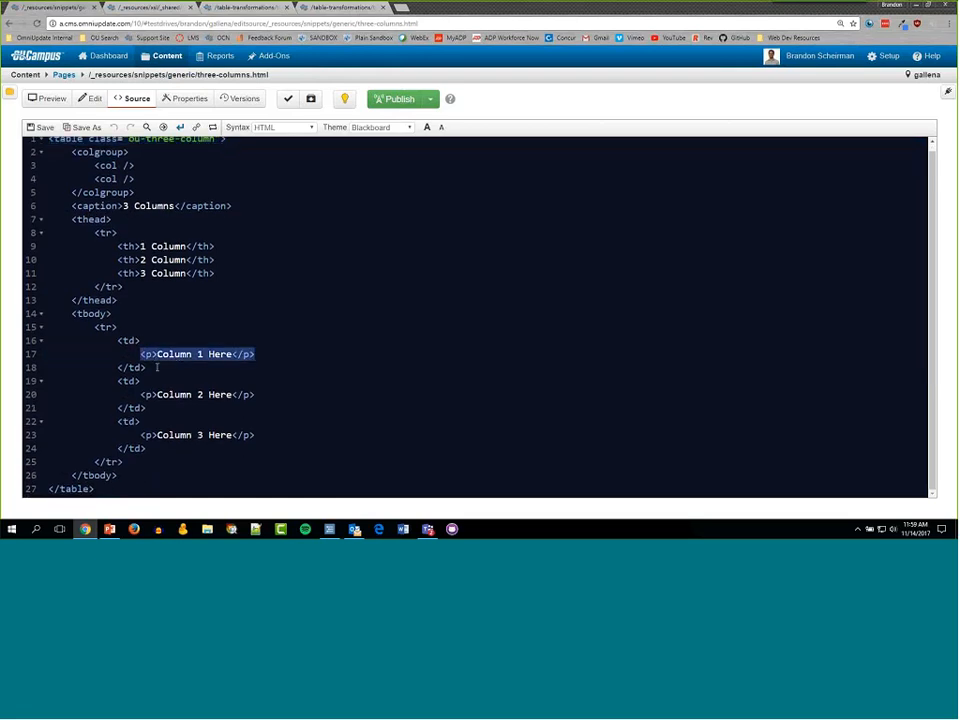
click(125, 342)
click(140, 357)
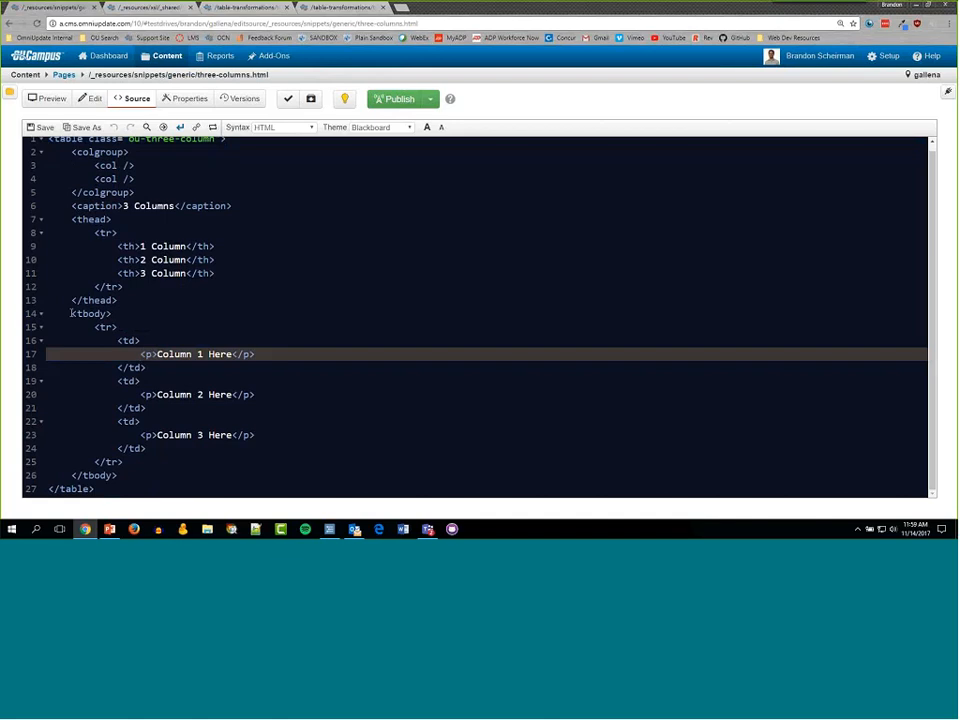
drag(71, 314, 118, 315)
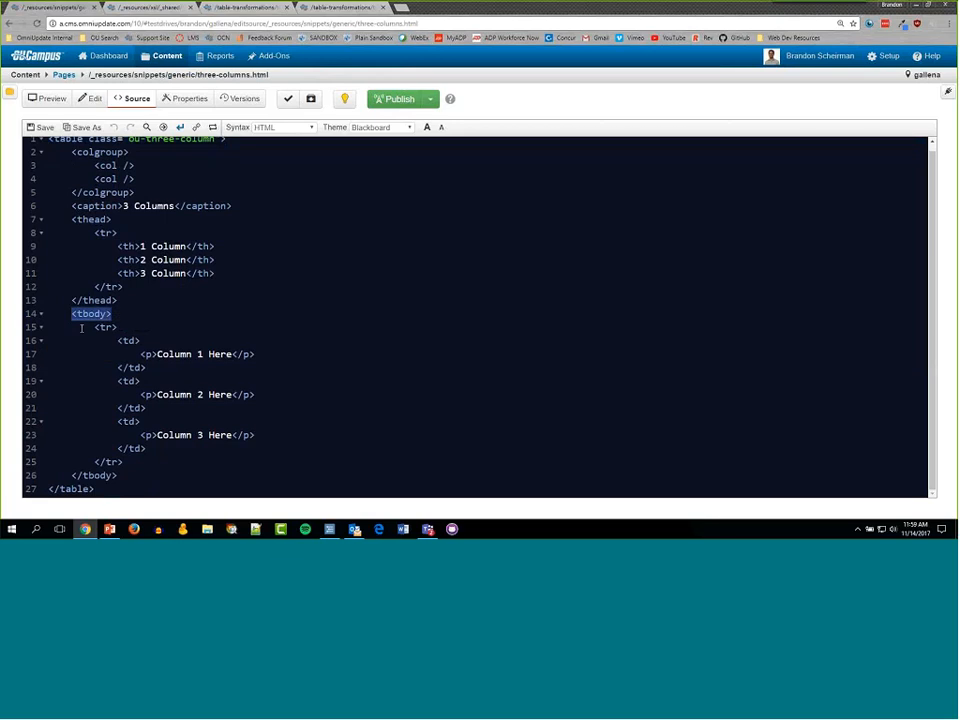
- Enter the path tbody/tr in the first column's xsl:apply-templates select attribute in snippets.xsl, checking the row element in three-columns.html
key(ctrl+Tab)
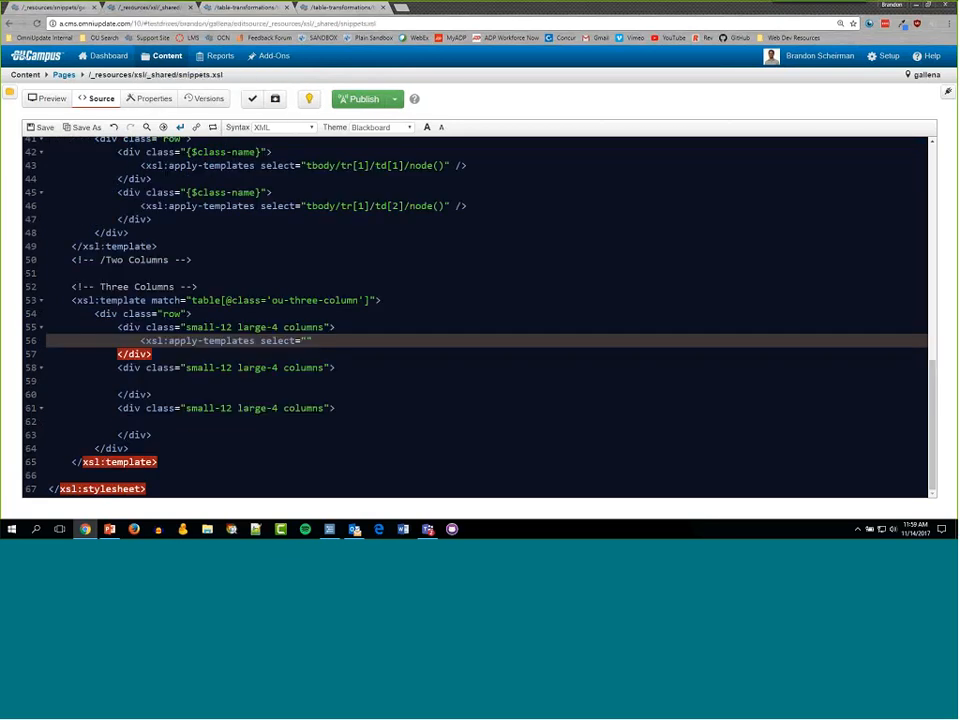
text(tbody/)
click(60, 8)
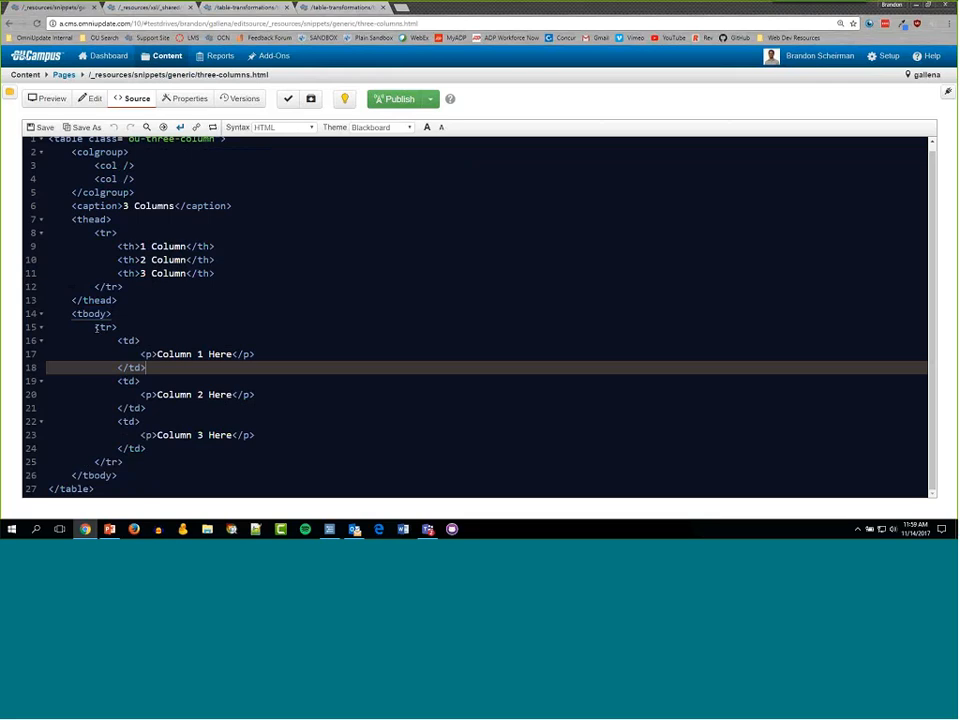
click(100, 335)
click(150, 7)
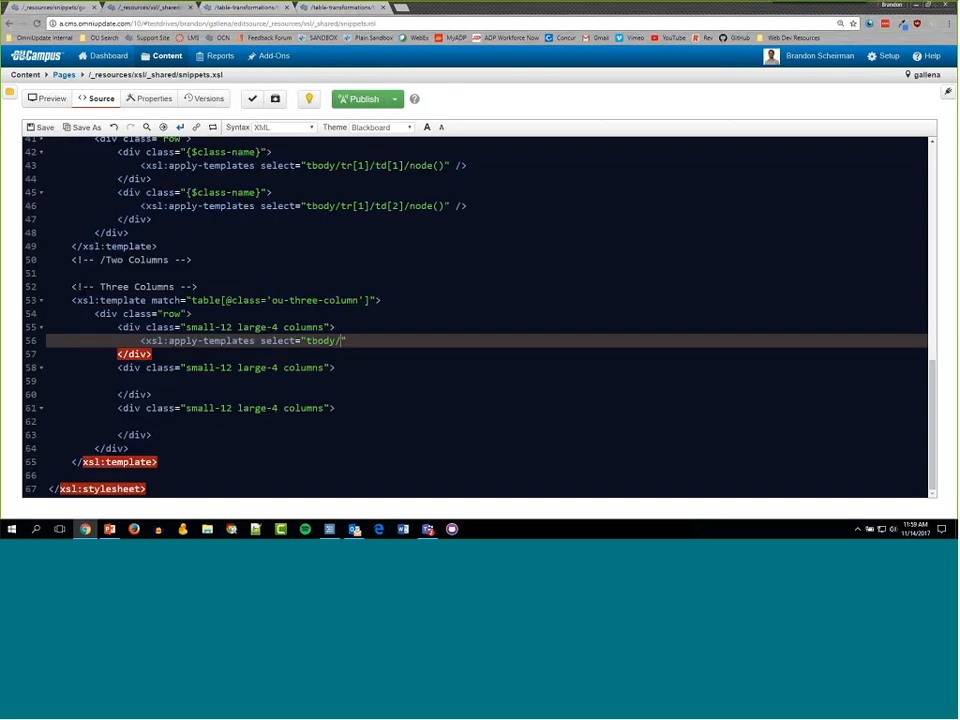
text(tr)
drag(307, 341, 342, 345)
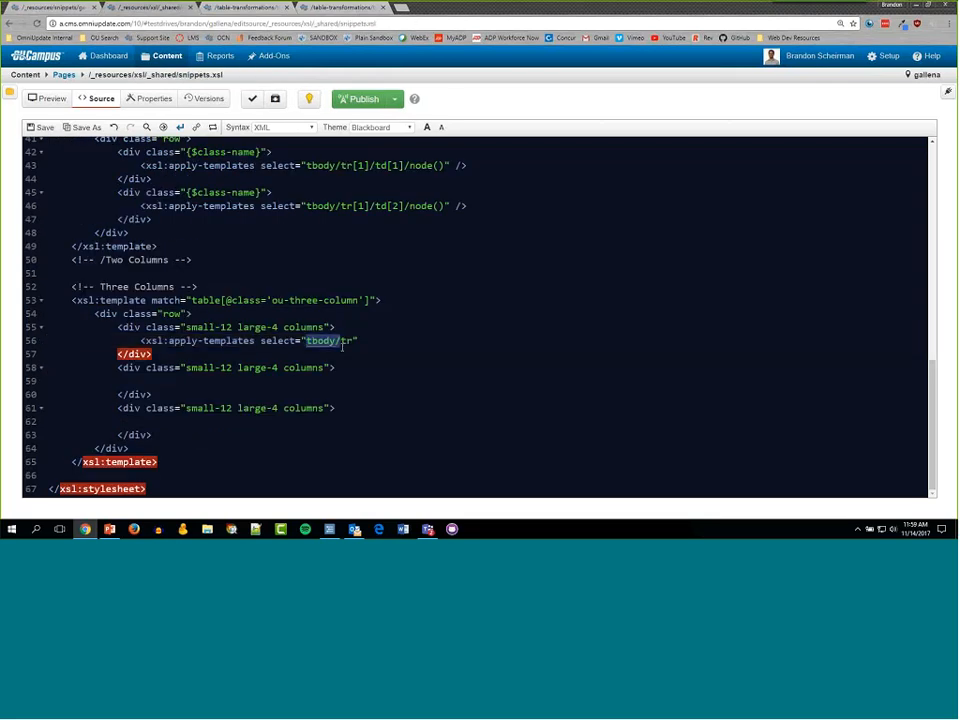
click(354, 367)
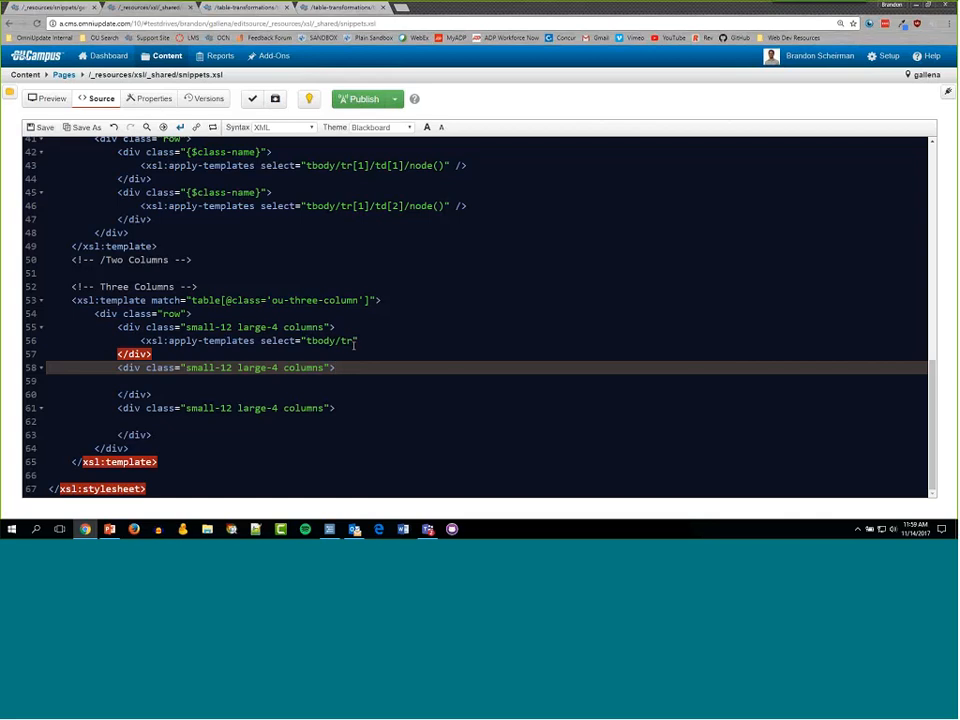
- Check the first td cell in three-columns.html and extend the first column's select path in snippets.xsl with /td[1]
click(353, 343)
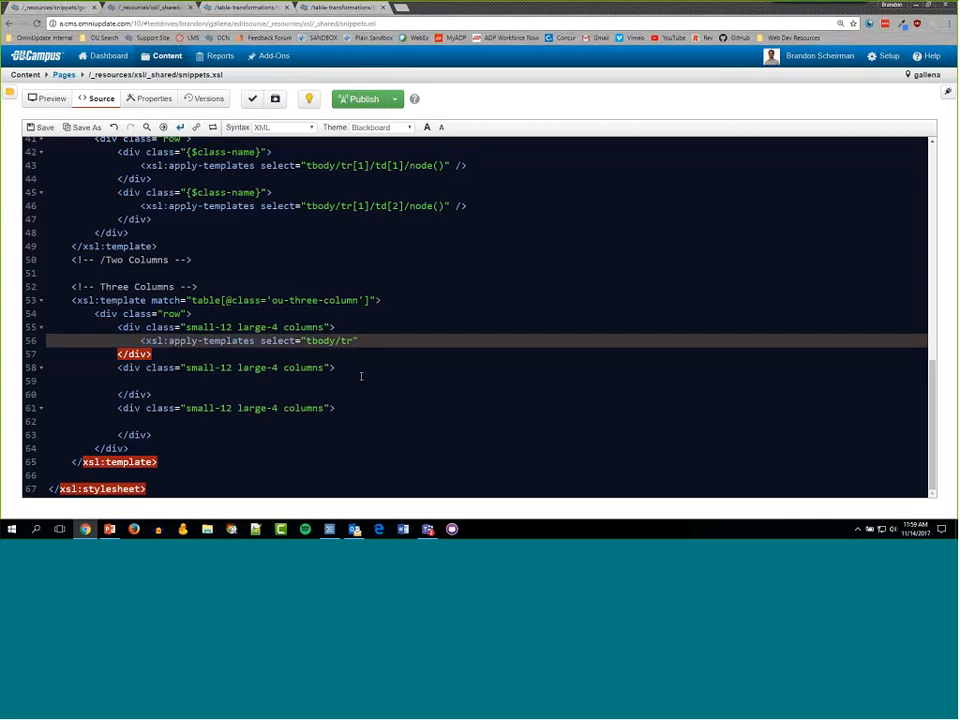
key(ctrl+shift+Tab)
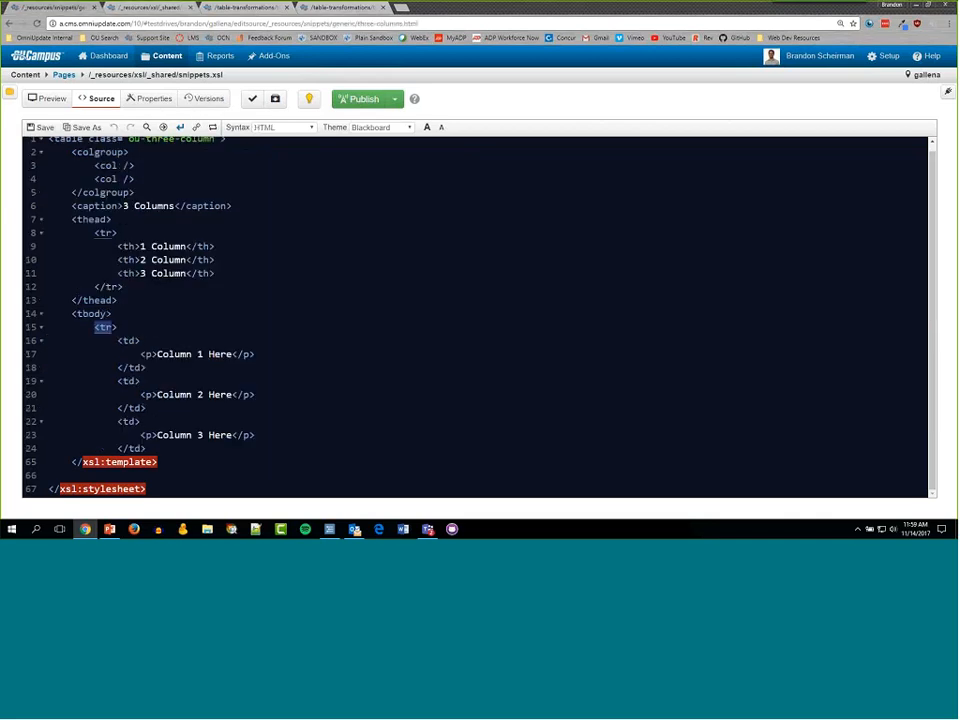
drag(118, 341, 150, 372)
click(150, 372)
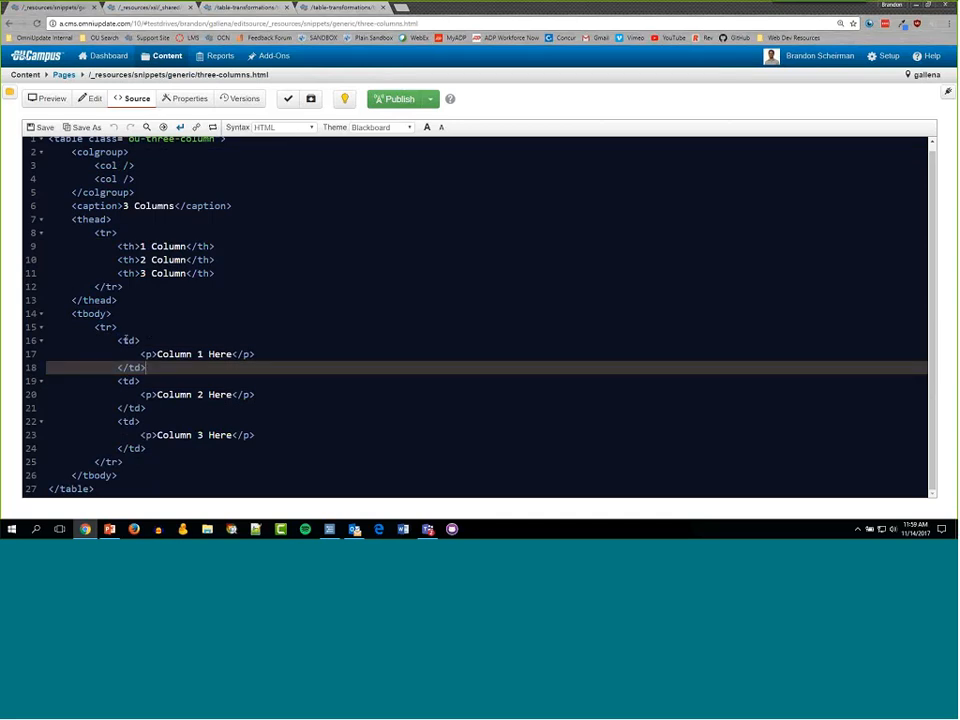
key(ctrl+Tab)
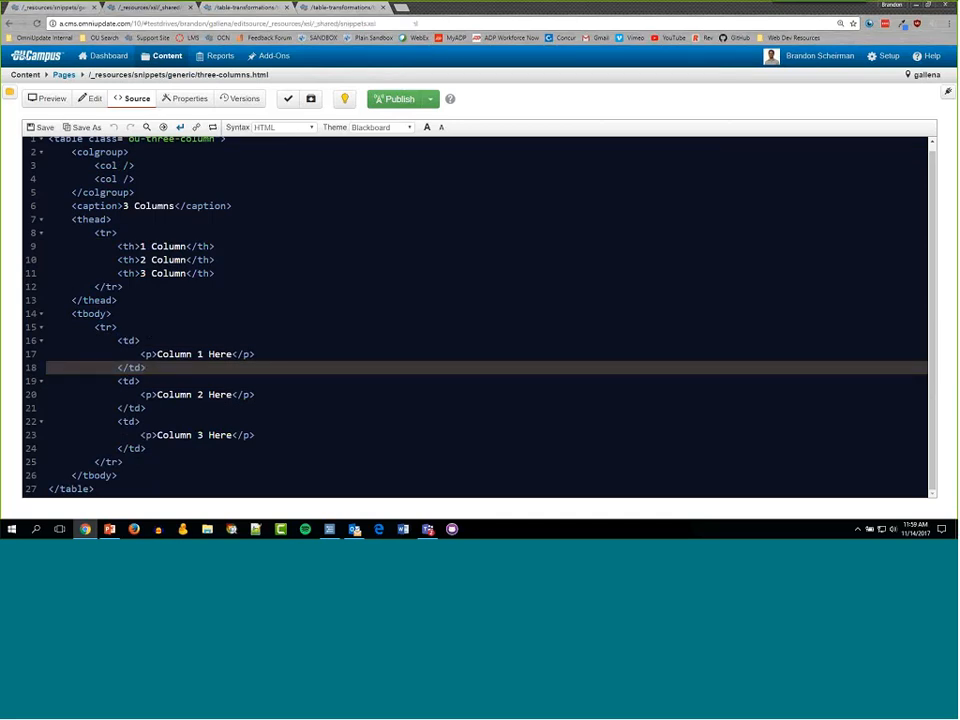
drag(118, 327, 336, 327)
click(353, 341)
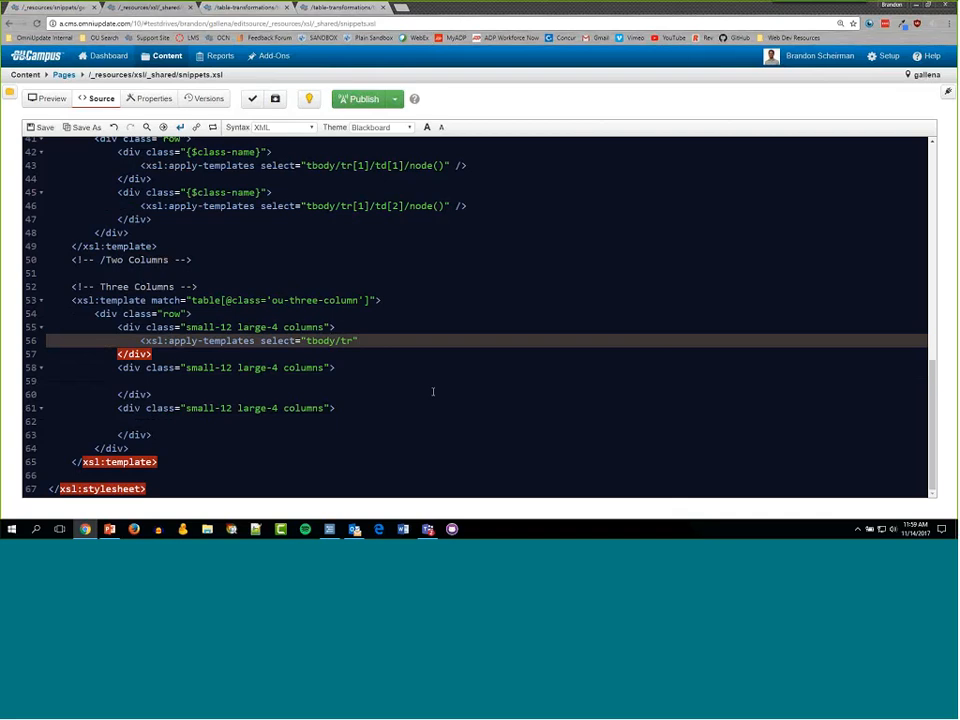
text(/td)
text([1)
- Compare the td[1] part of the select path in snippets.xsl with the first table cell in three-columns.html
drag(385, 341, 371, 341)
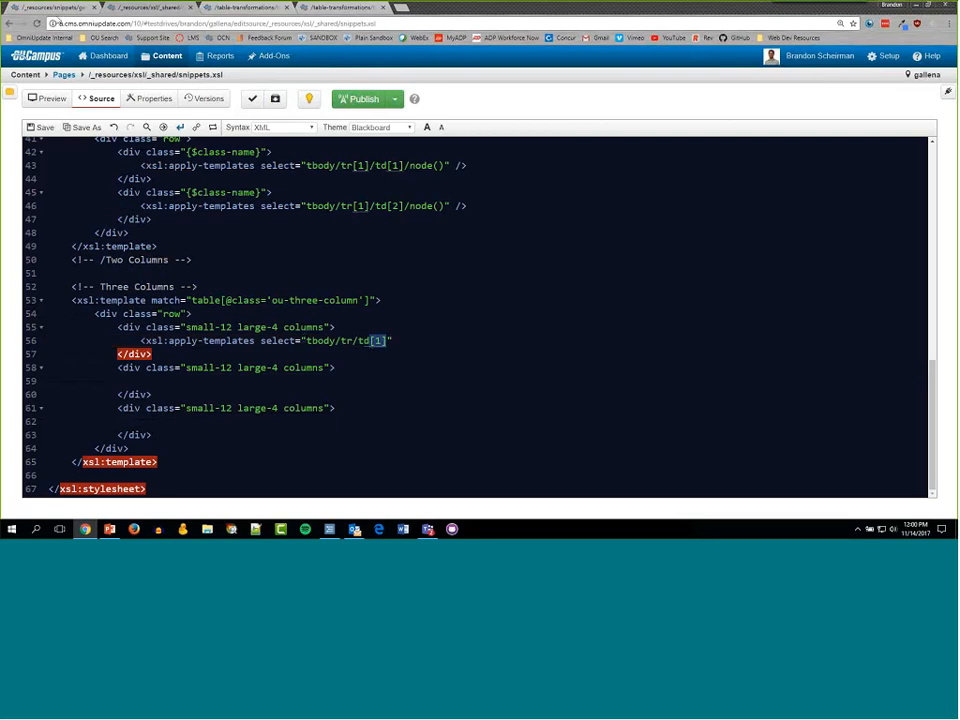
click(151, 340)
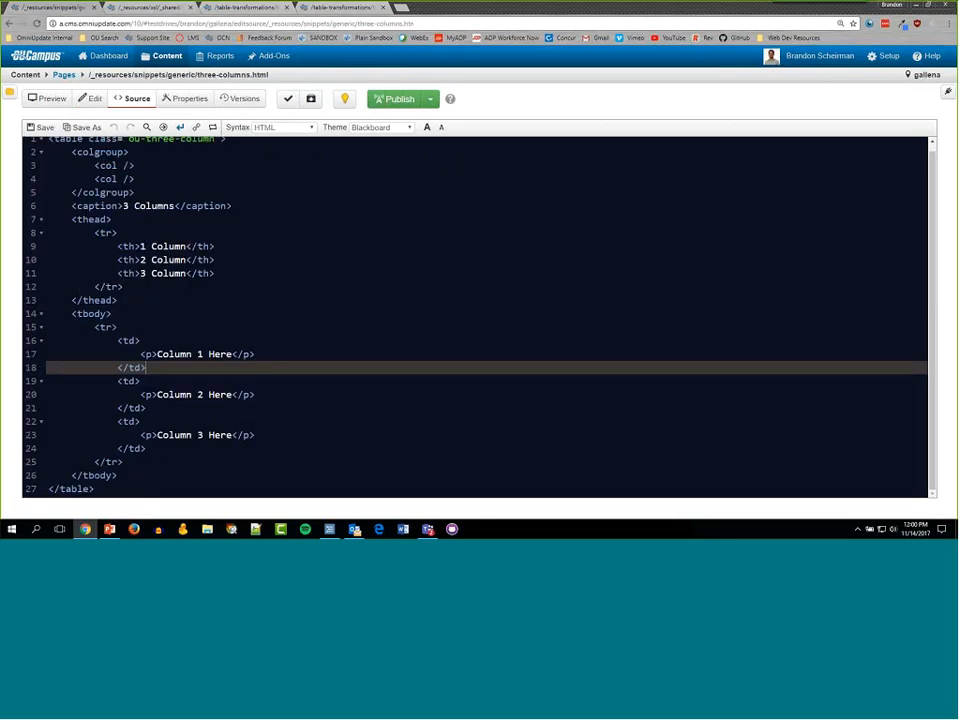
drag(117, 341, 168, 372)
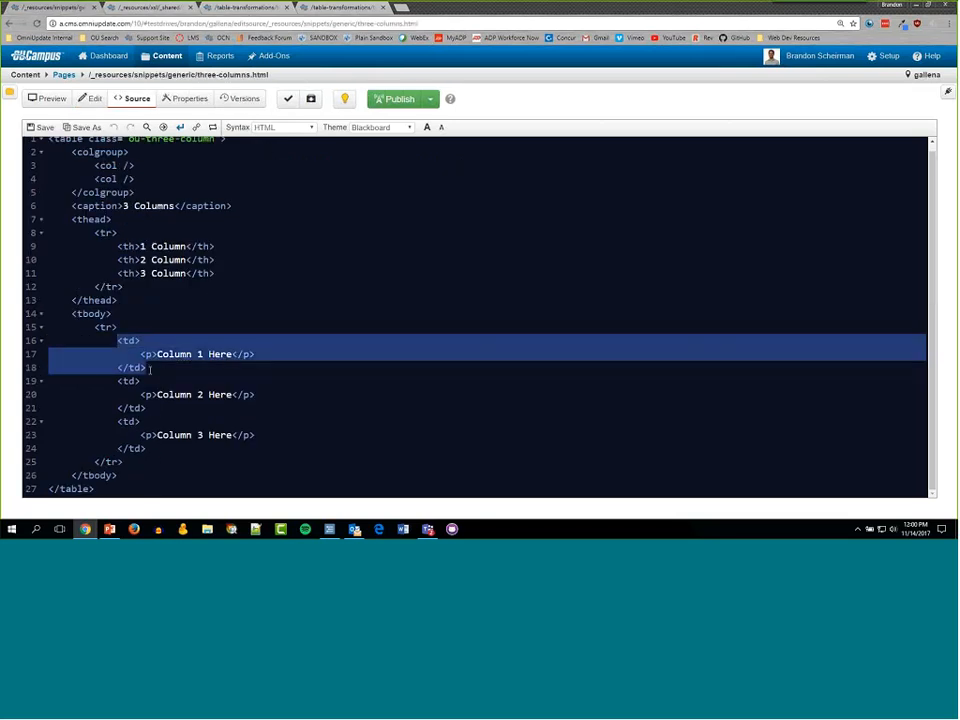
key(ctrl+Tab)
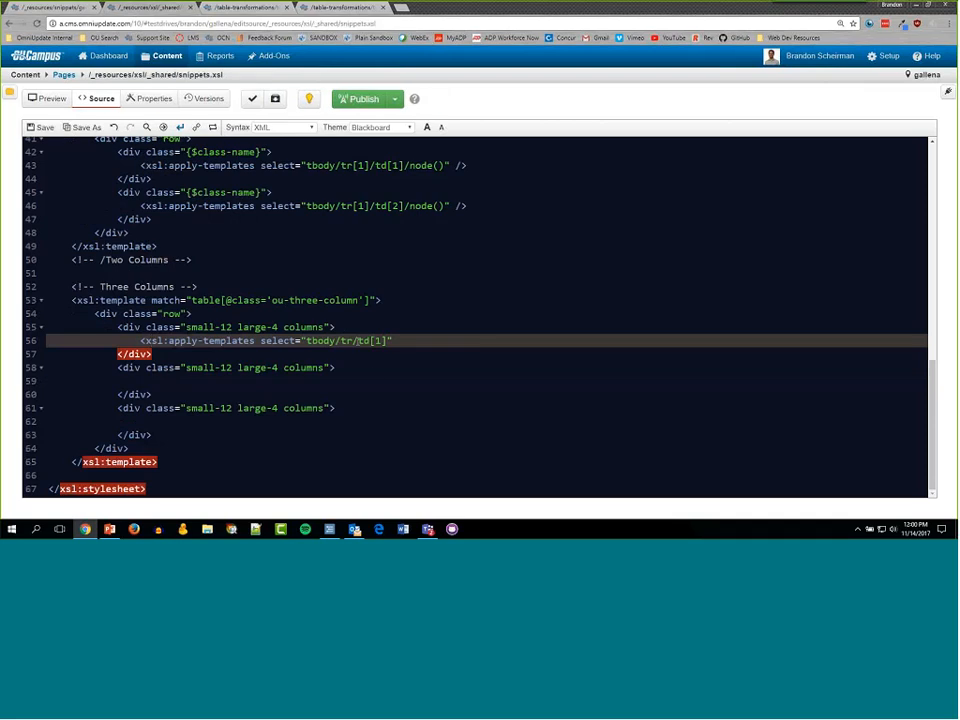
drag(359, 341, 384, 341)
click(386, 341)
drag(352, 341, 367, 342)
click(366, 344)
- Append /node() to the first column's select path and self-close the xsl:apply-templates element
click(387, 343)
text(/node())
drag(427, 341, 392, 342)
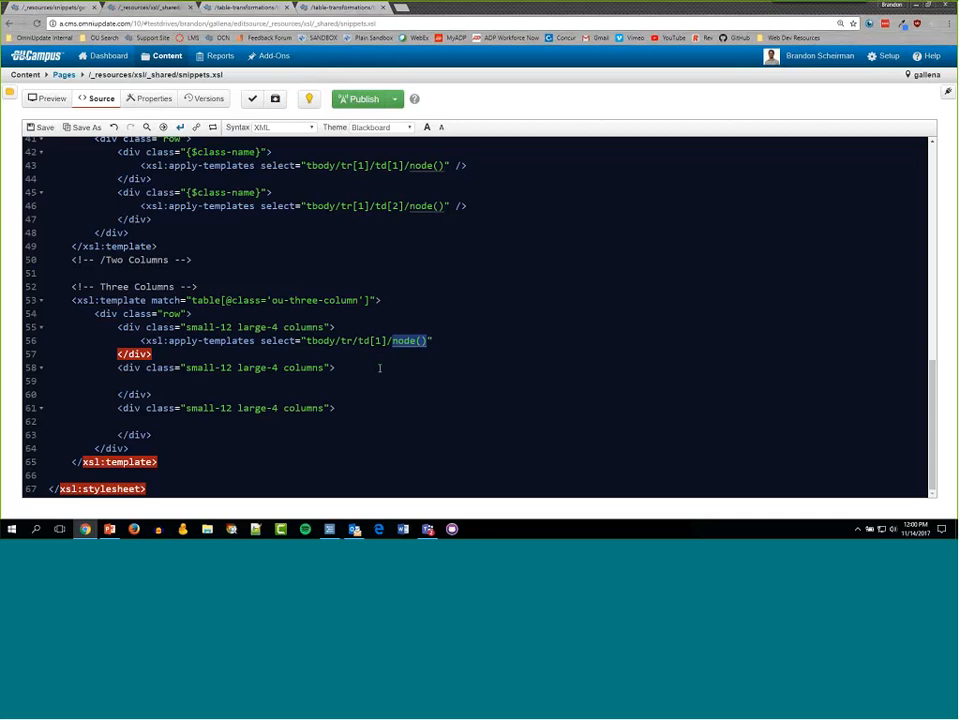
click(430, 345)
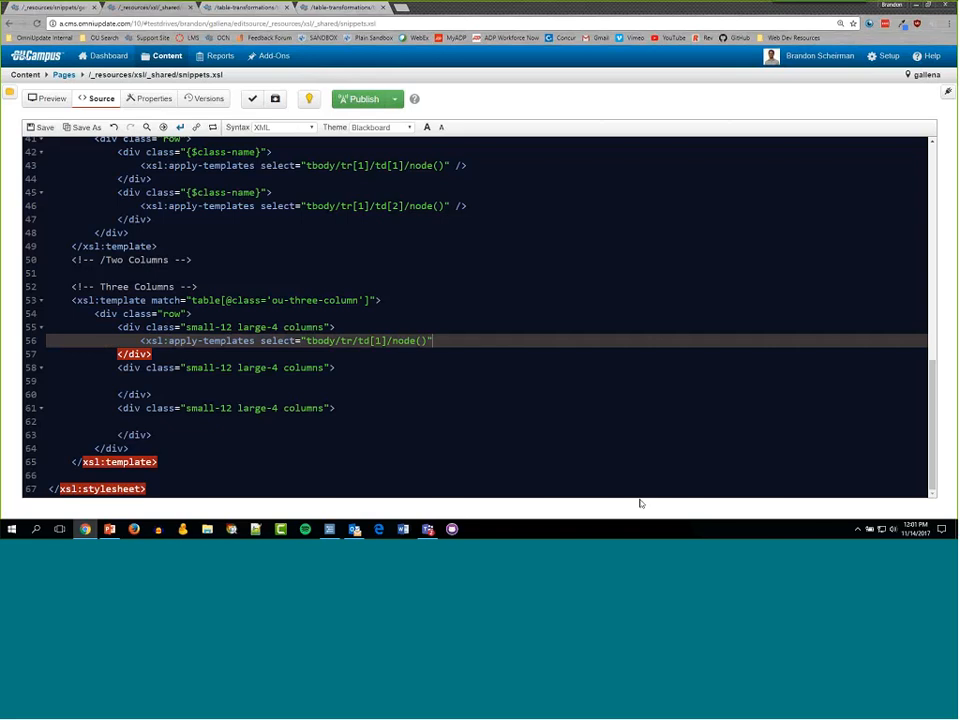
text(/>)
- Copy the completed xsl:apply-templates element into the empty second and third column divs of the Three Columns template
drag(138, 340, 450, 341)
key(ctrl+c)
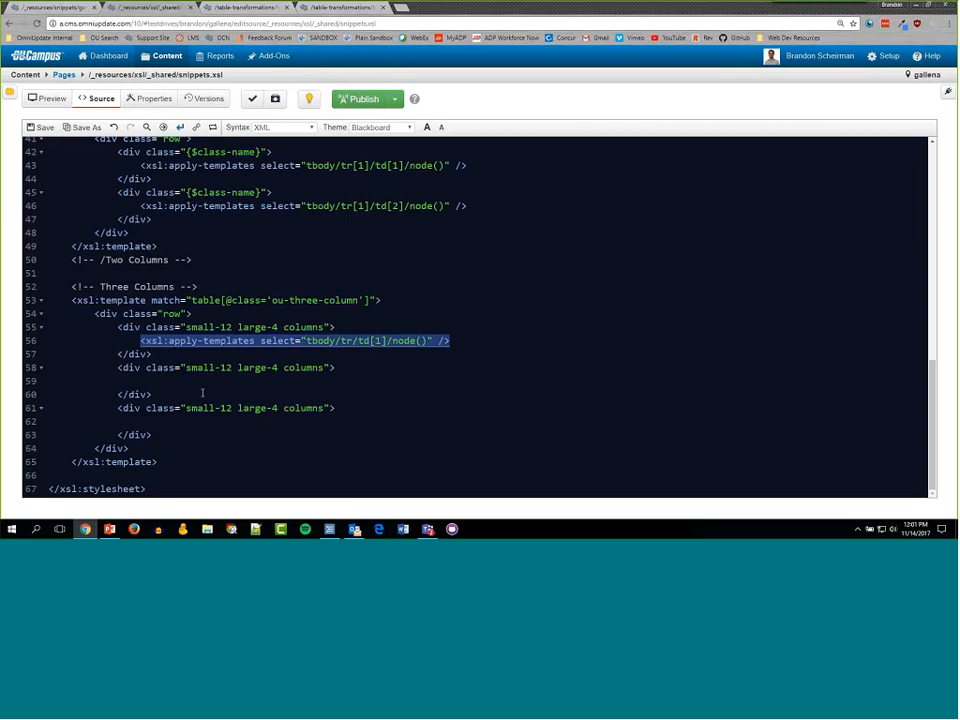
click(169, 384)
key(ctrl+v)
click(437, 420)
key(ctrl+v)
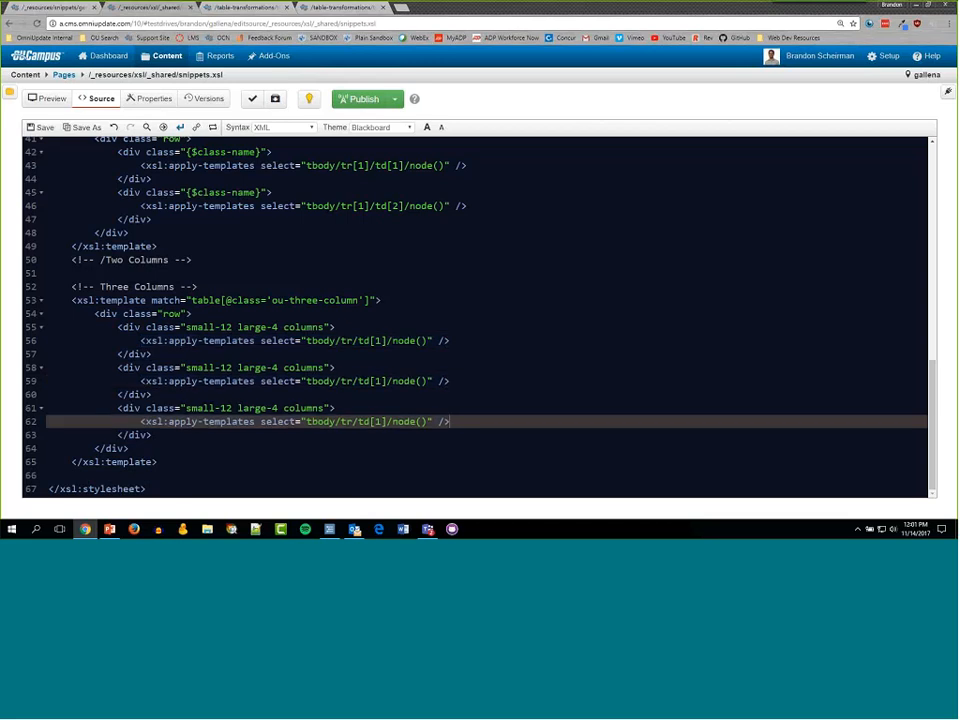
- Set the td index to 2 in the second column's select path and to 3 in the third column's
click(383, 381)
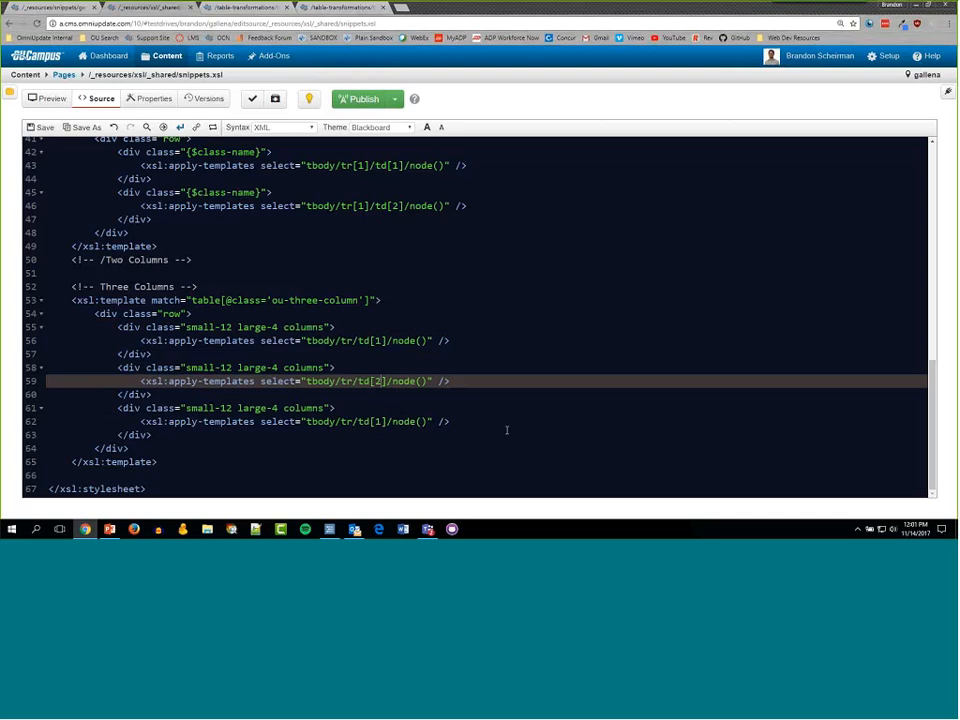
key(BackSpace)
text(2)
click(380, 421)
key(BackSpace)
text(3)
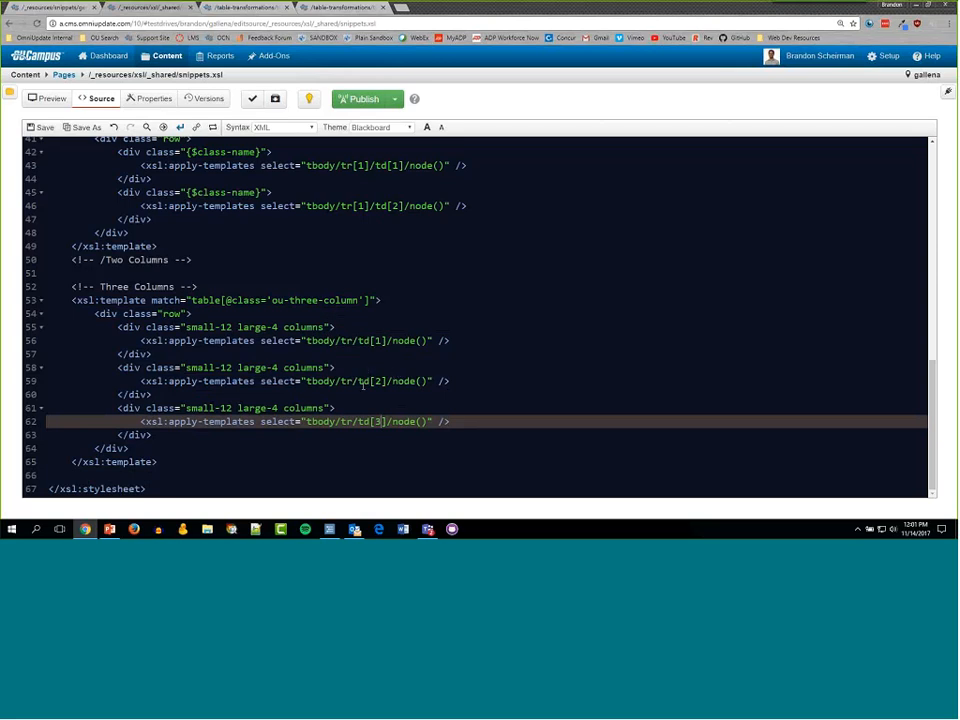
- Add the index [1] after tr in the first column's select path and check the tbody row in three-columns.html
click(352, 340)
text([1])
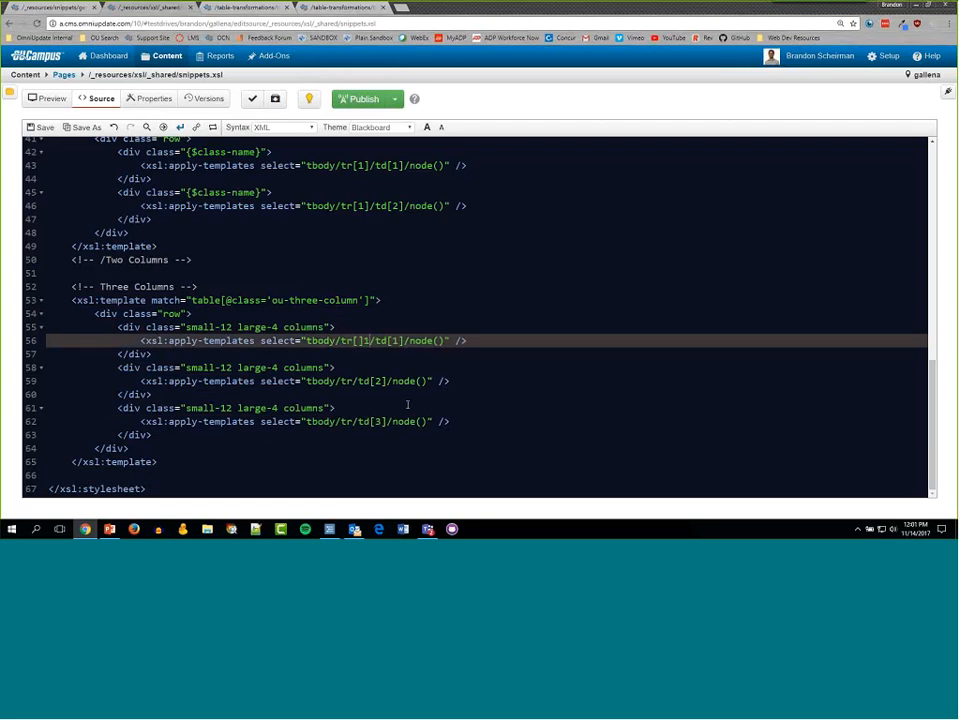
key(BackSpace)
text(])
click(43, 10)
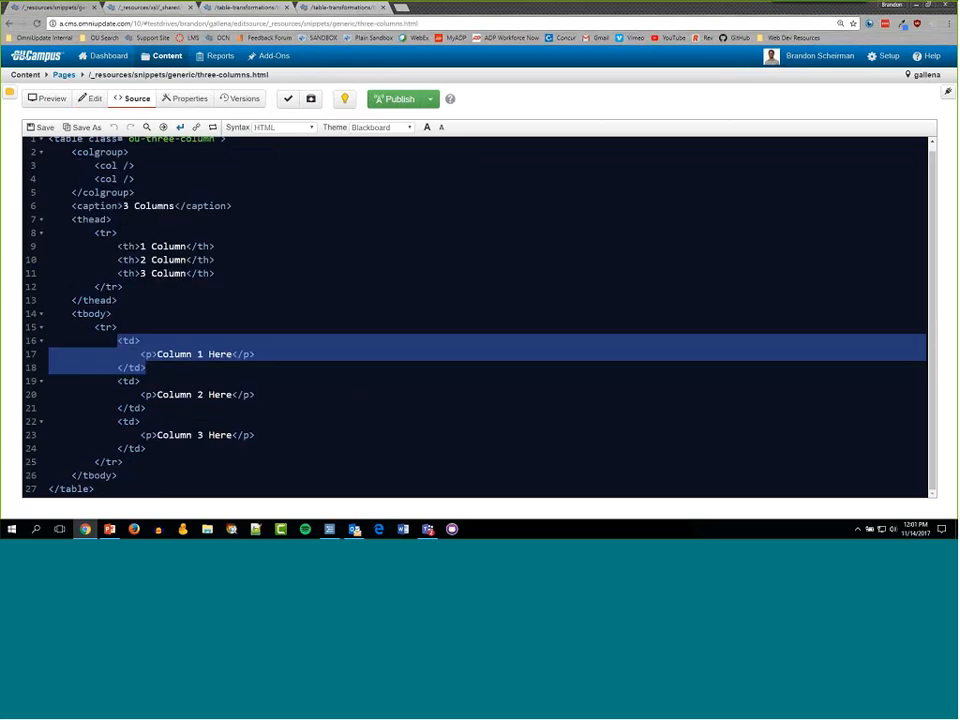
click(89, 327)
drag(89, 327, 169, 461)
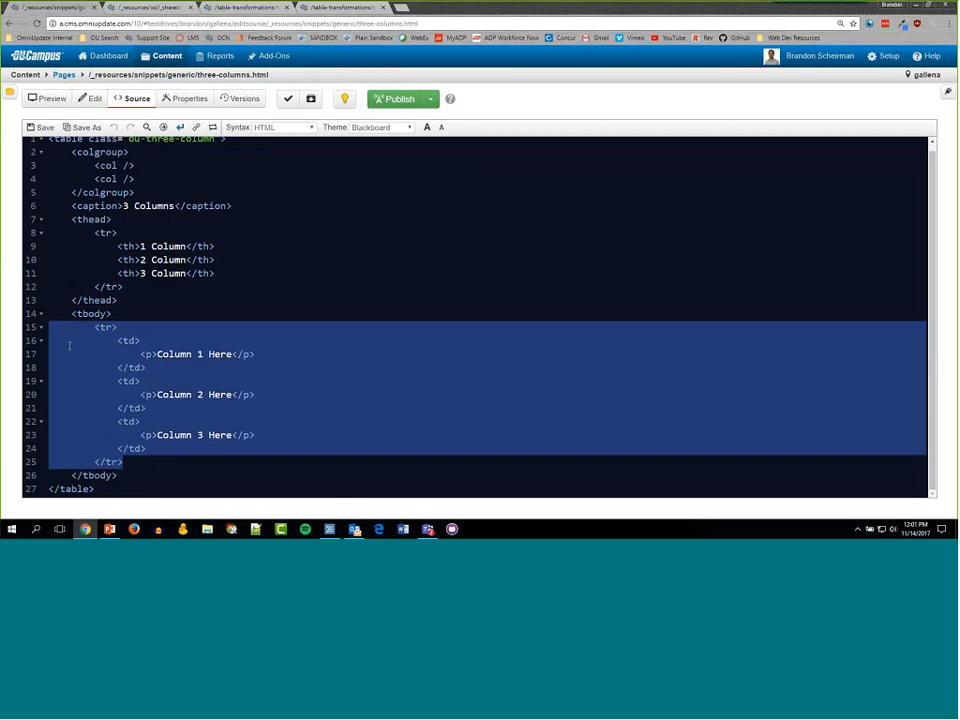
click(137, 467)
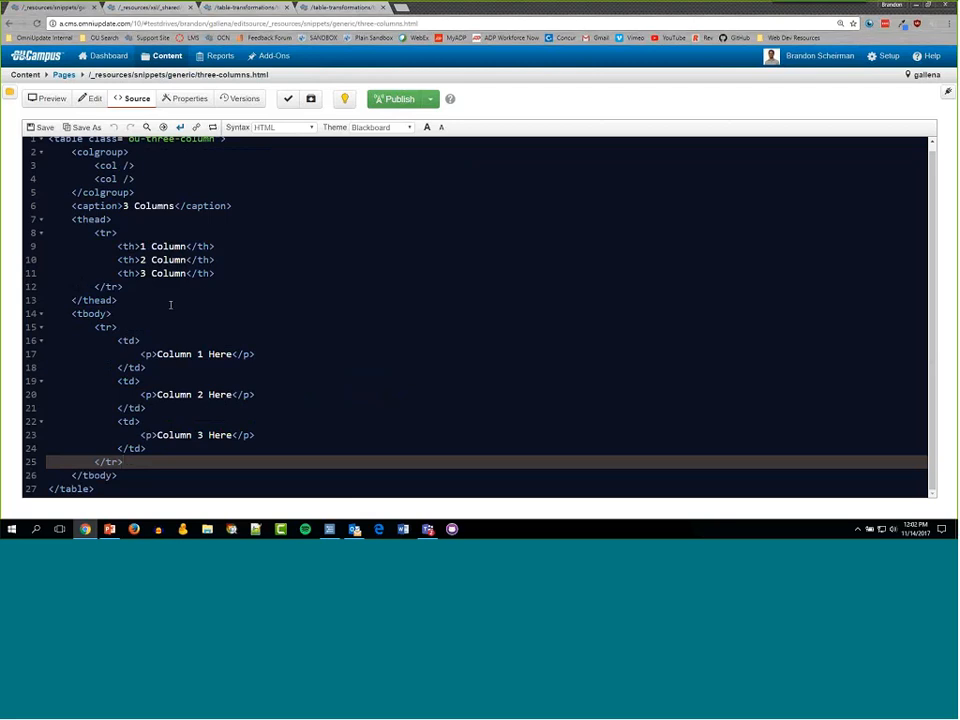
drag(96, 327, 189, 469)
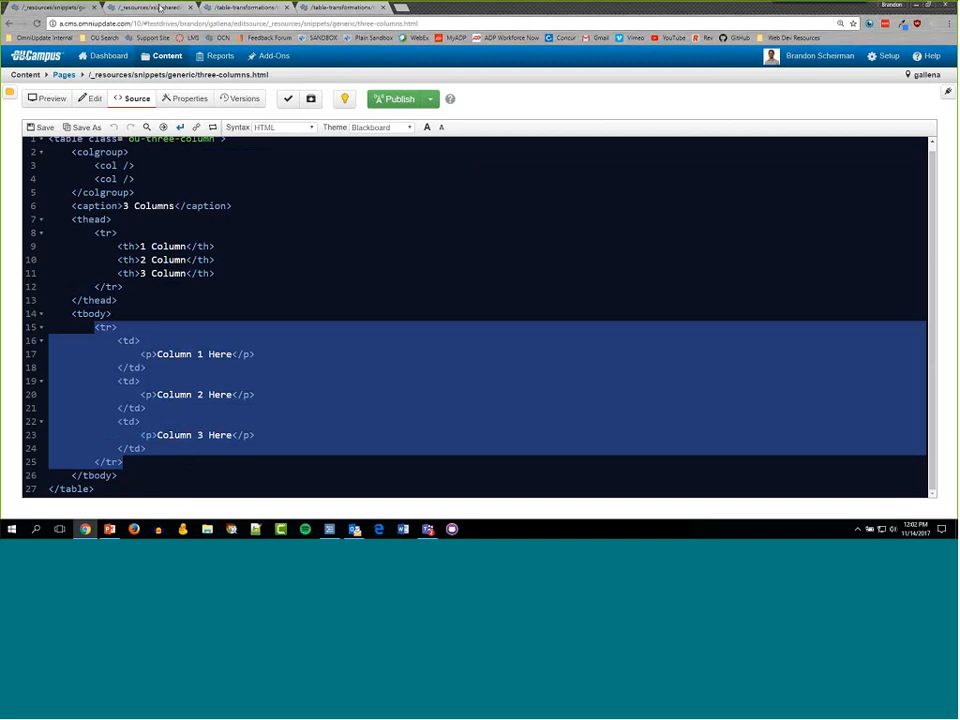
- Add the index [1] after tr in the second and third columns' select paths and save snippets.xsl
click(160, 8)
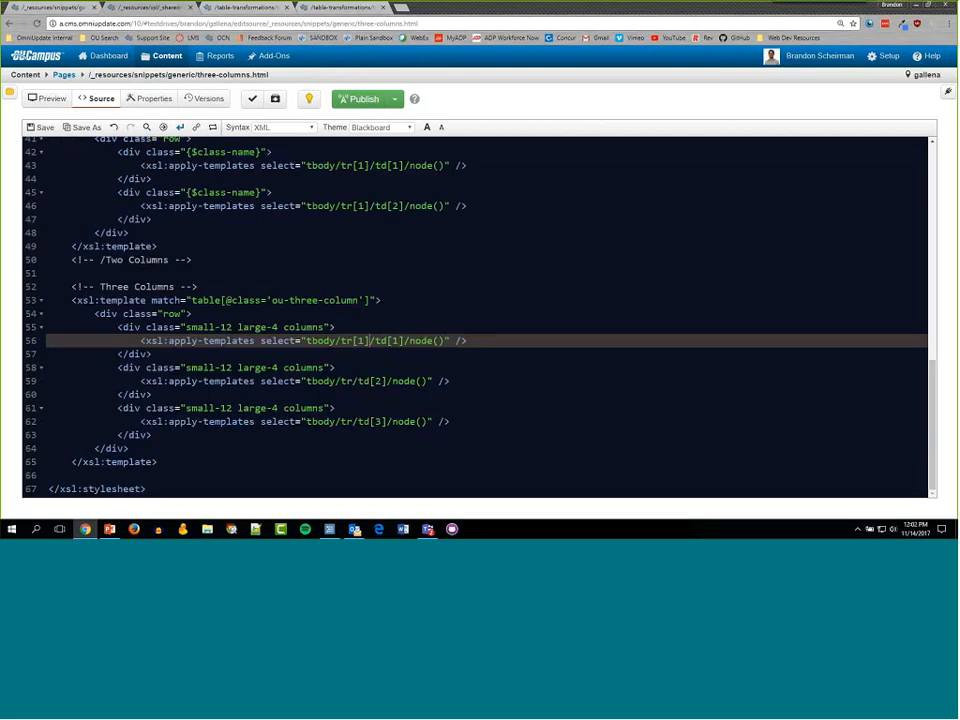
click(352, 381)
text([1)
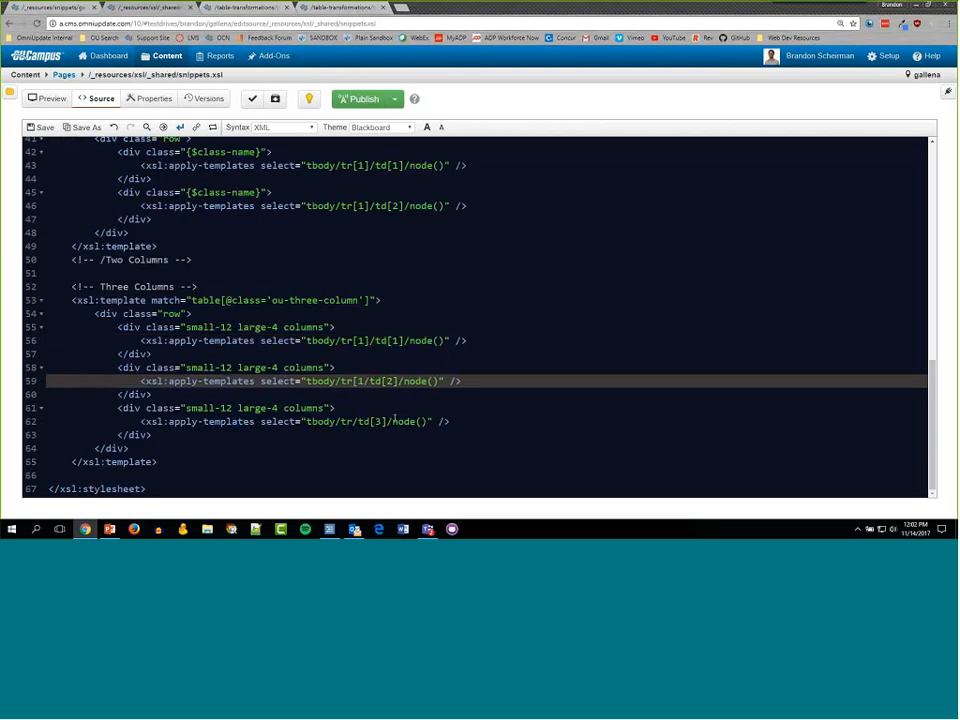
text(])
click(348, 421)
text([1])
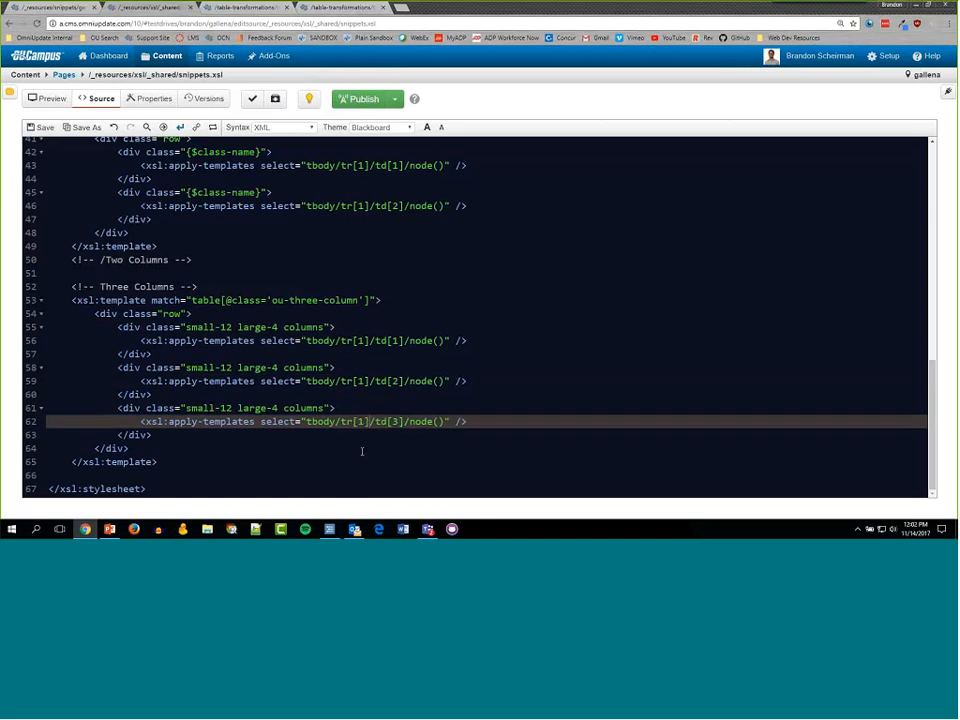
key(Down)
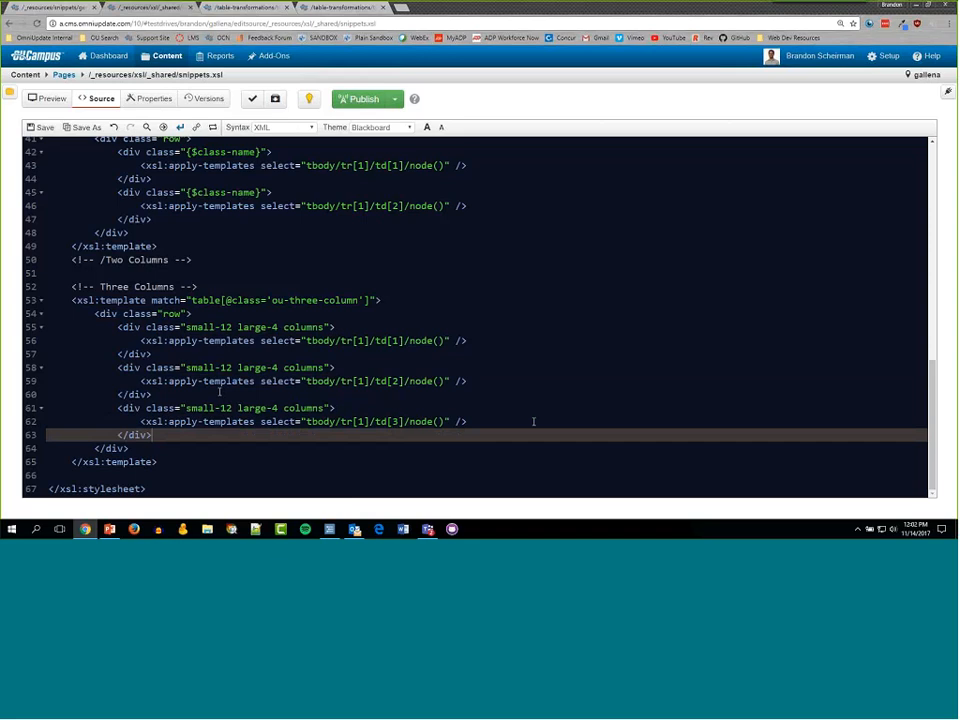
key(ctrl+s)
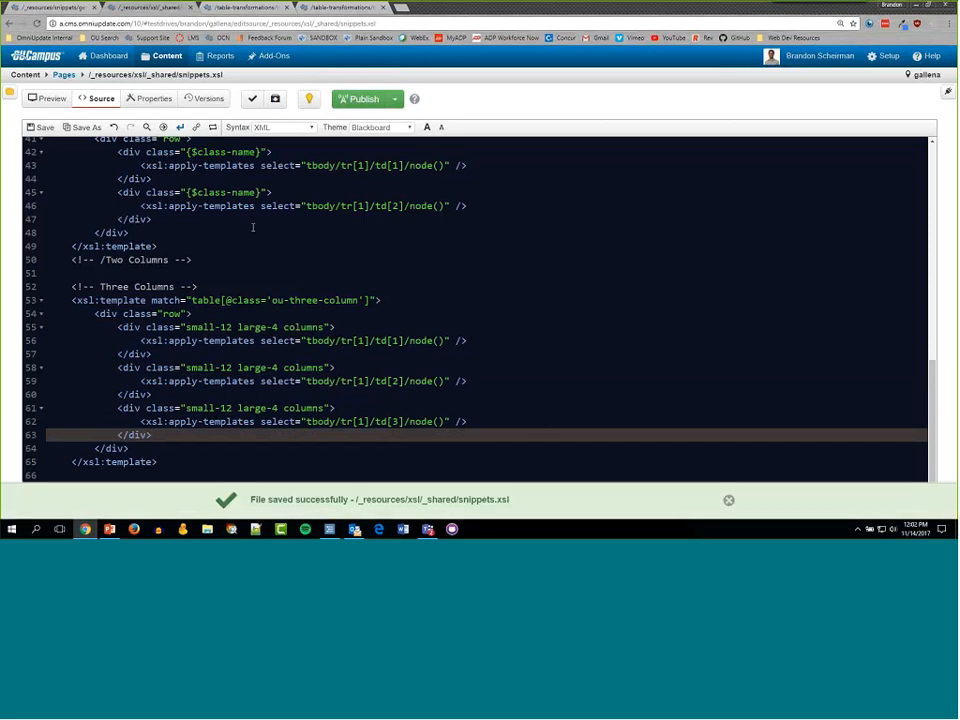
- Open the test page's Main Content region, save it again, and check the three-column text on the rendered page
click(268, 15)
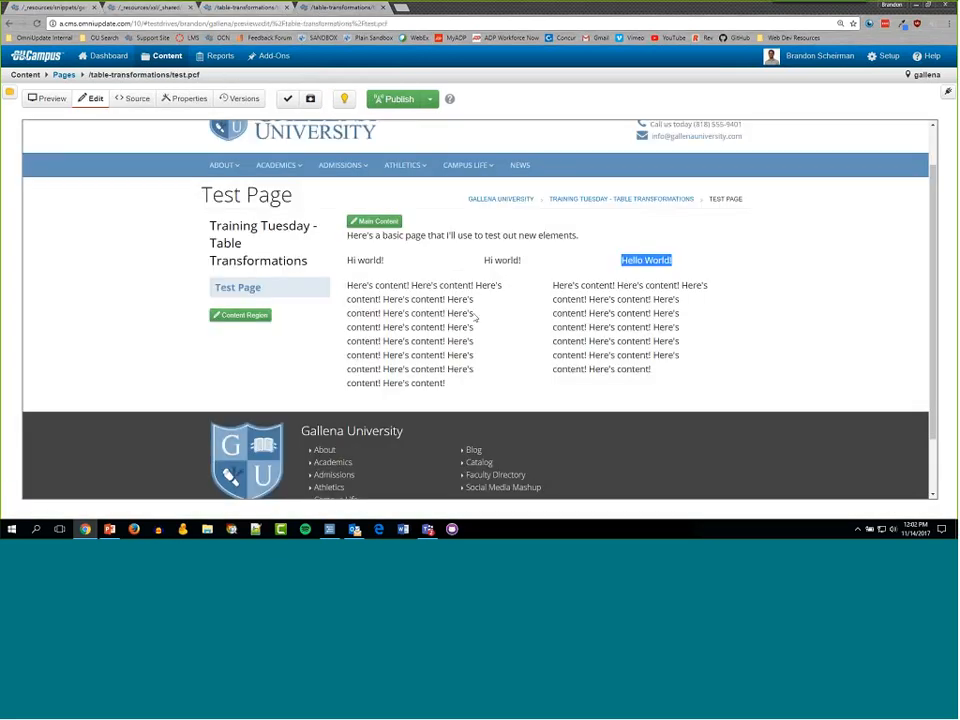
click(375, 221)
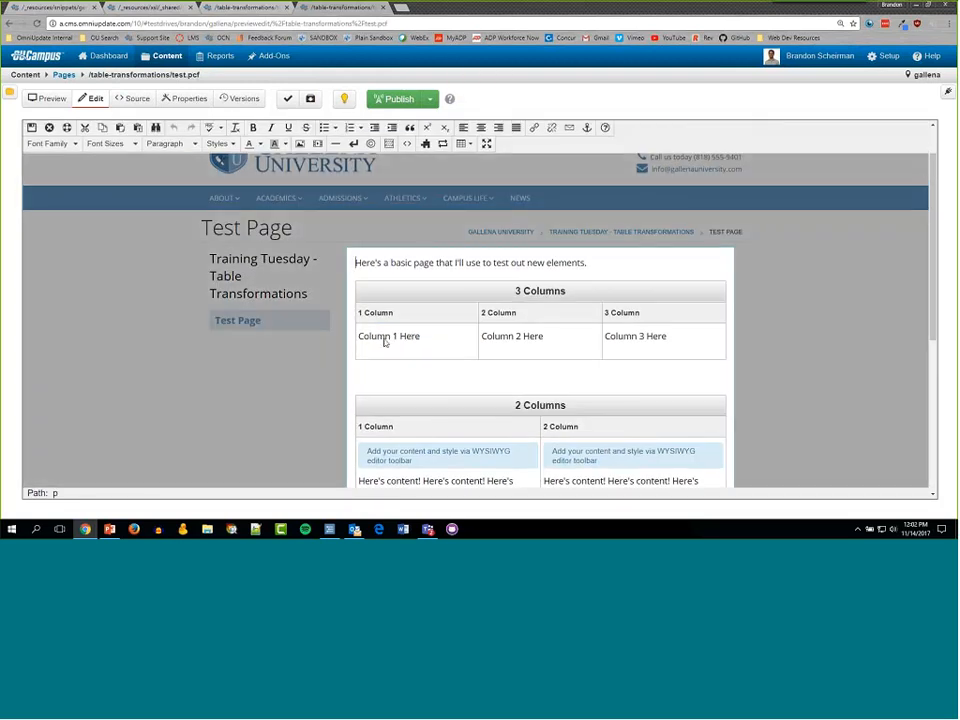
click(385, 340)
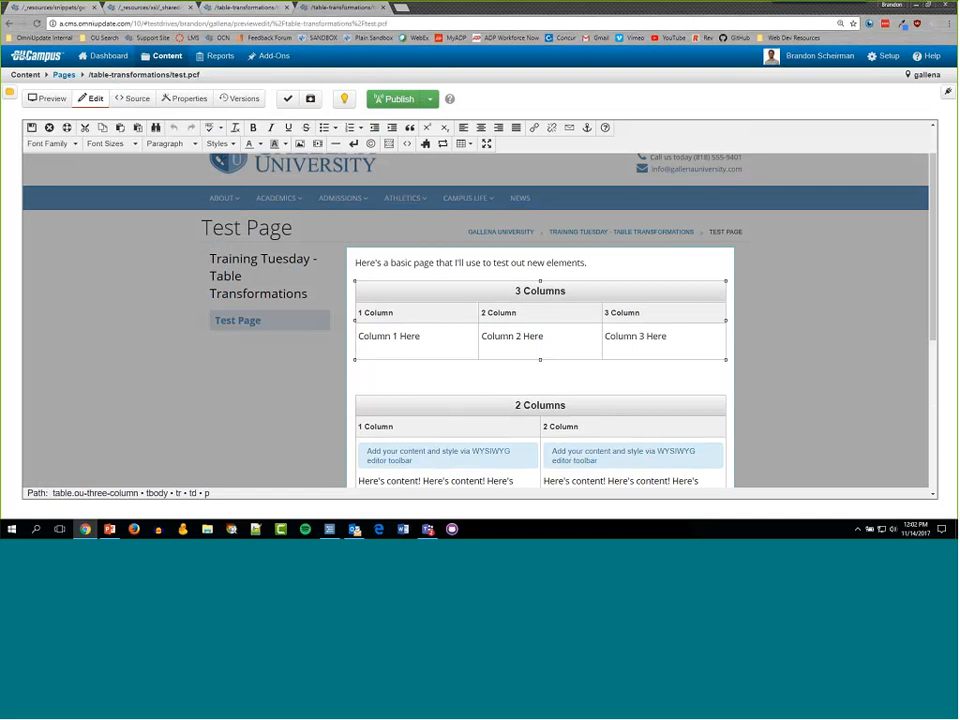
click(31, 130)
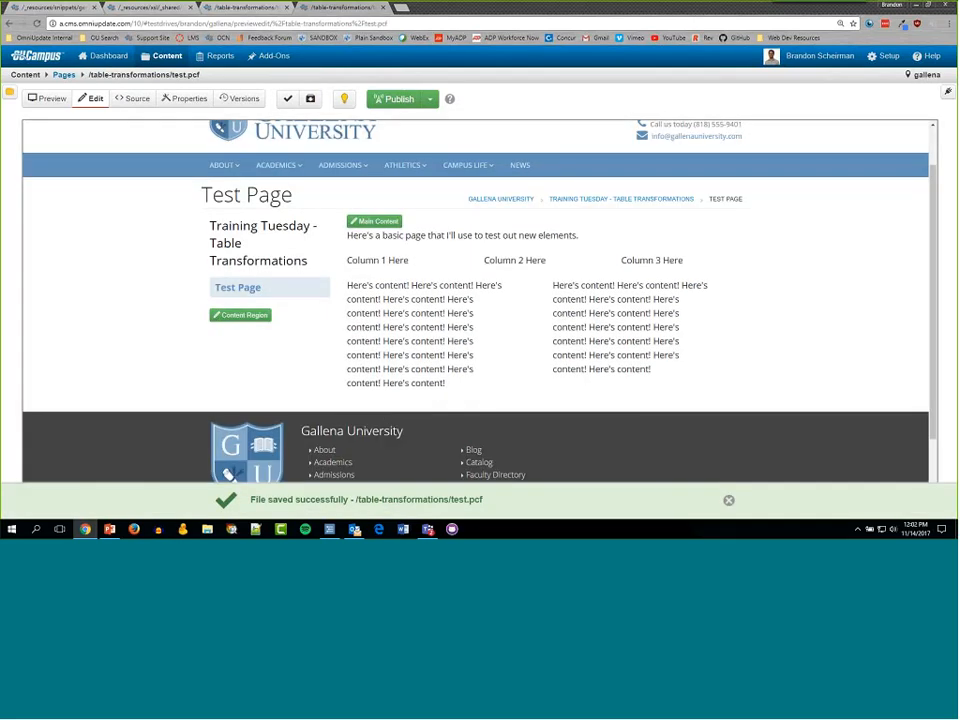
drag(347, 260, 406, 266)
drag(484, 260, 699, 264)
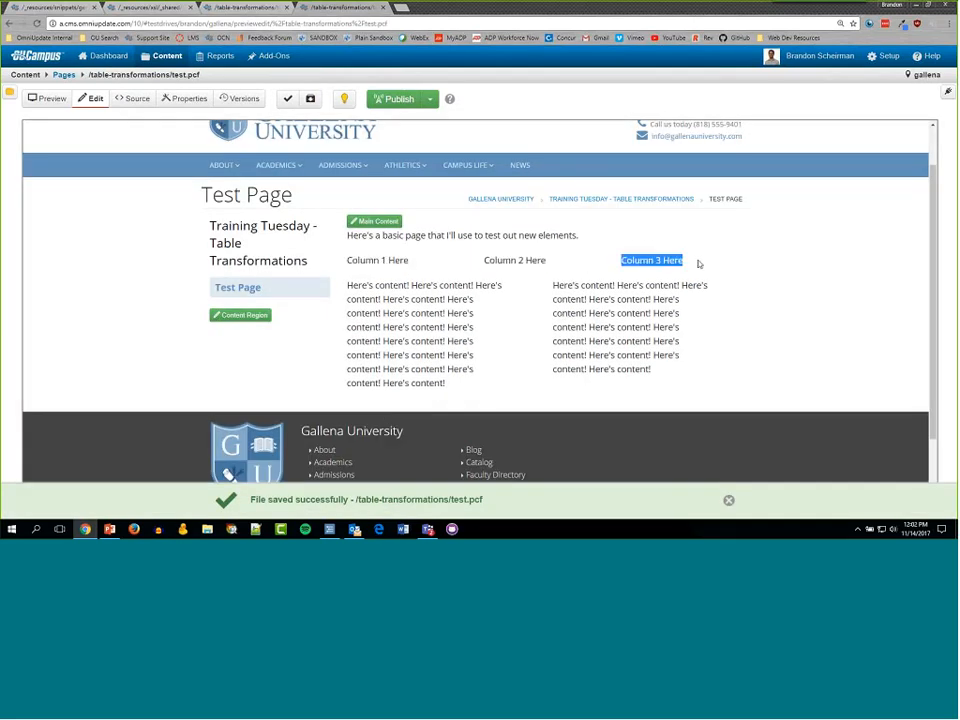
- Add the paragraph "More content goes here!" below "Column 1 Here" in the 3 Columns table and save the test page
click(368, 223)
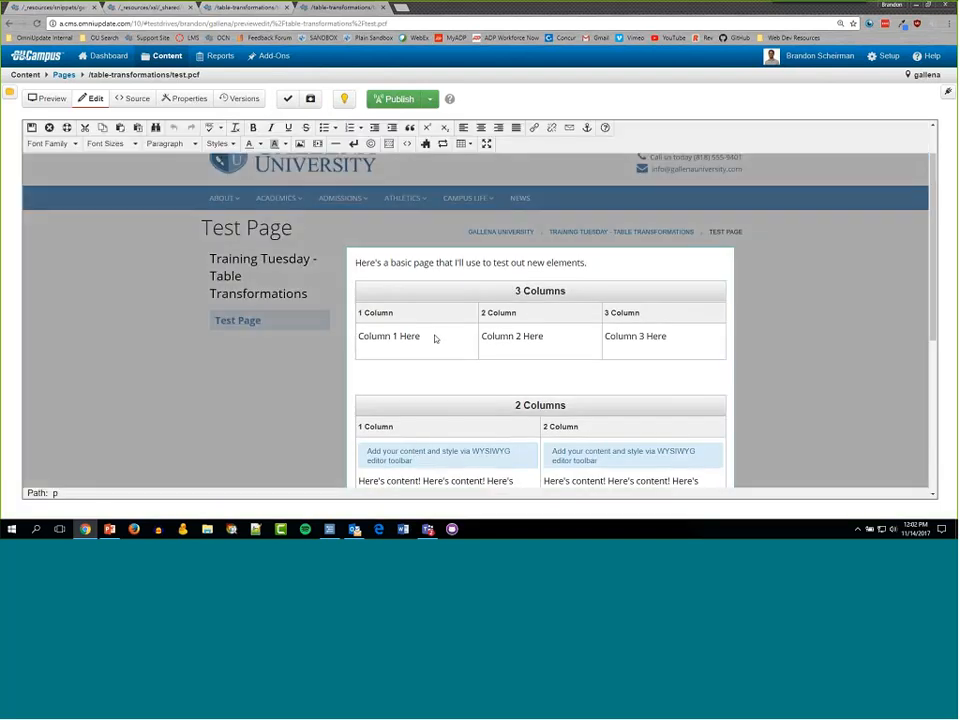
click(435, 338)
key(Return)
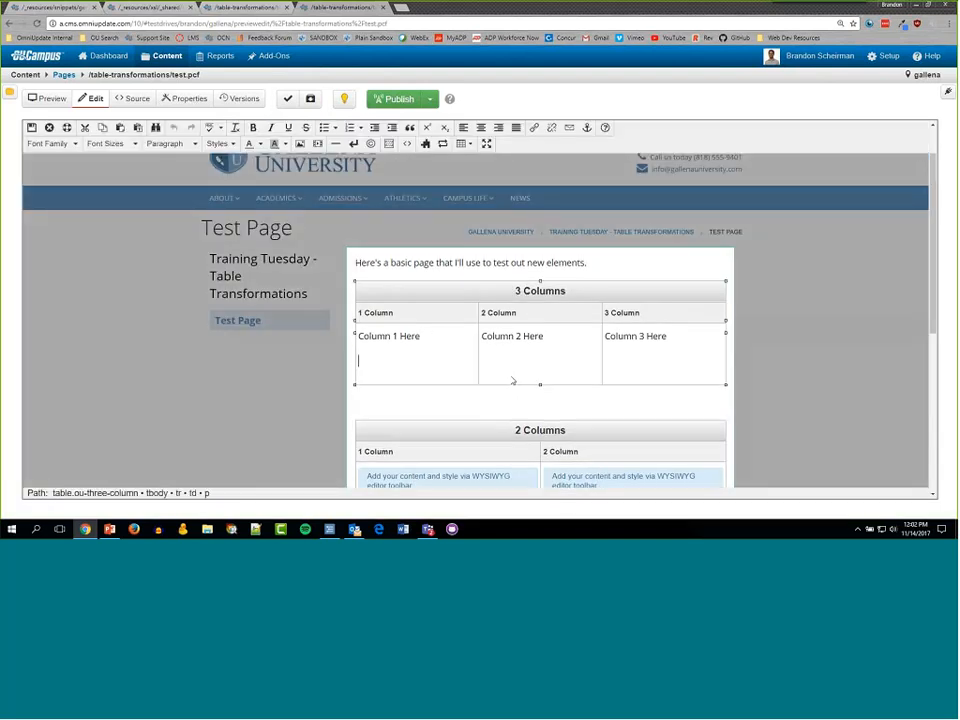
text(More)
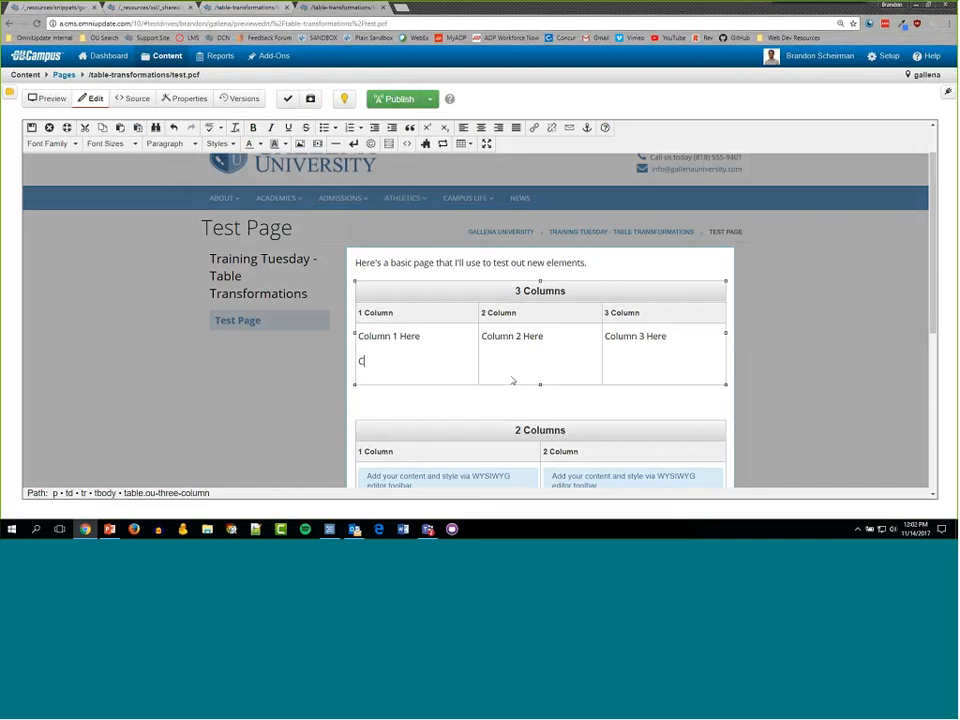
text( content goes here!)
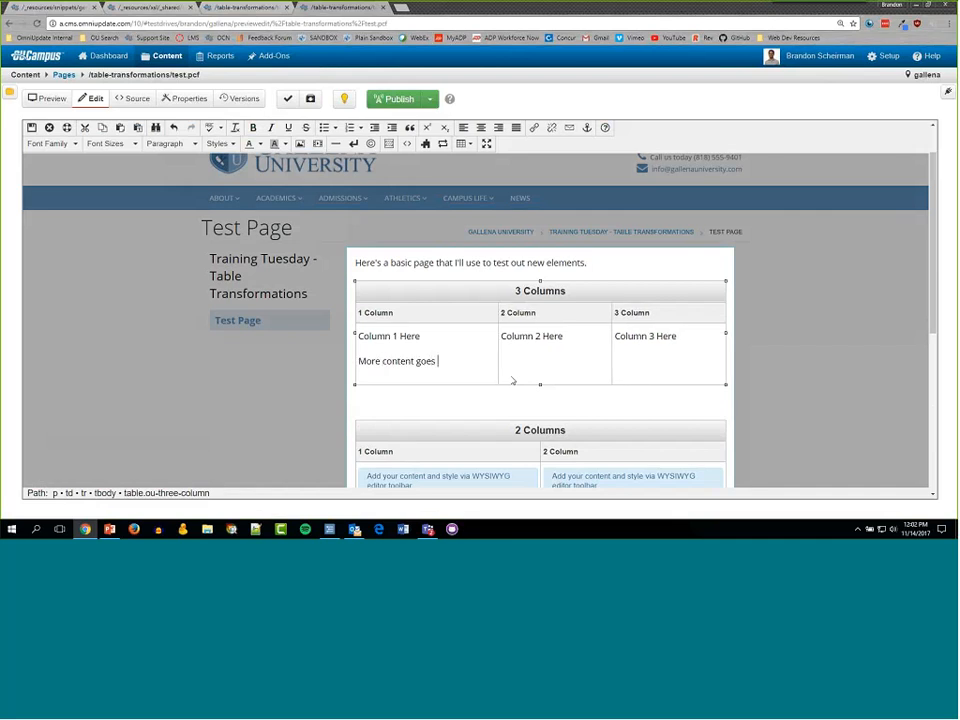
click(31, 127)
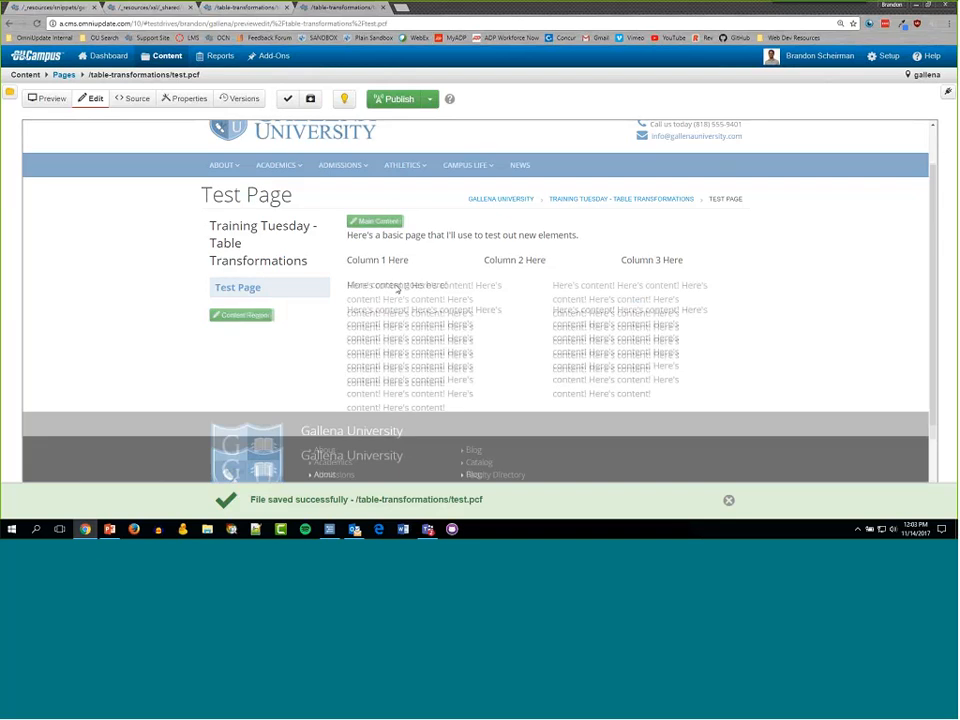
drag(447, 285, 349, 285)
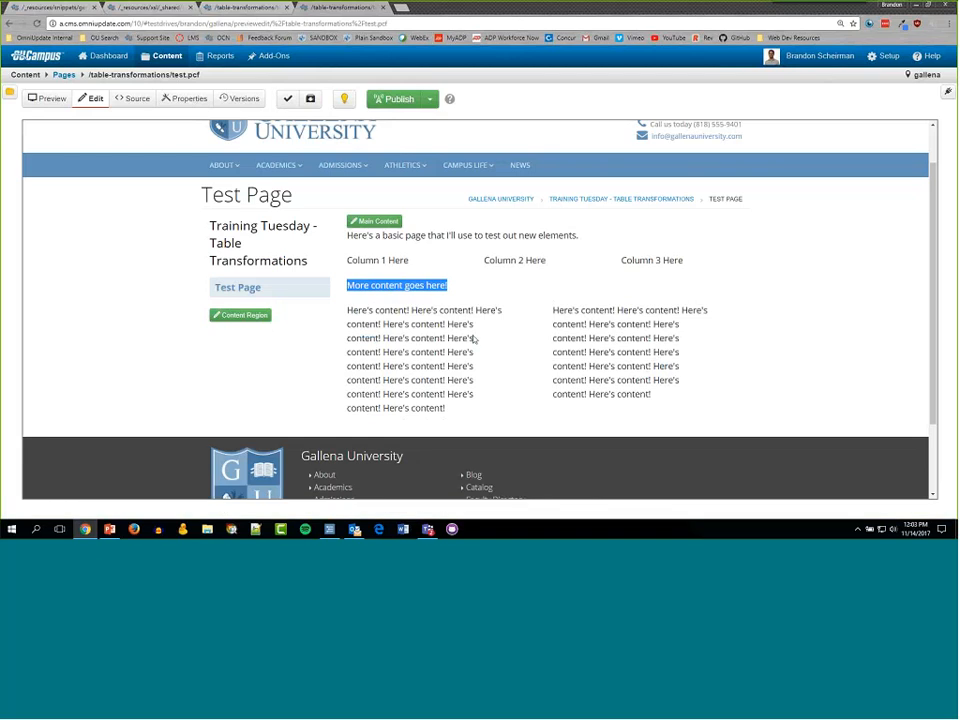
click(343, 285)
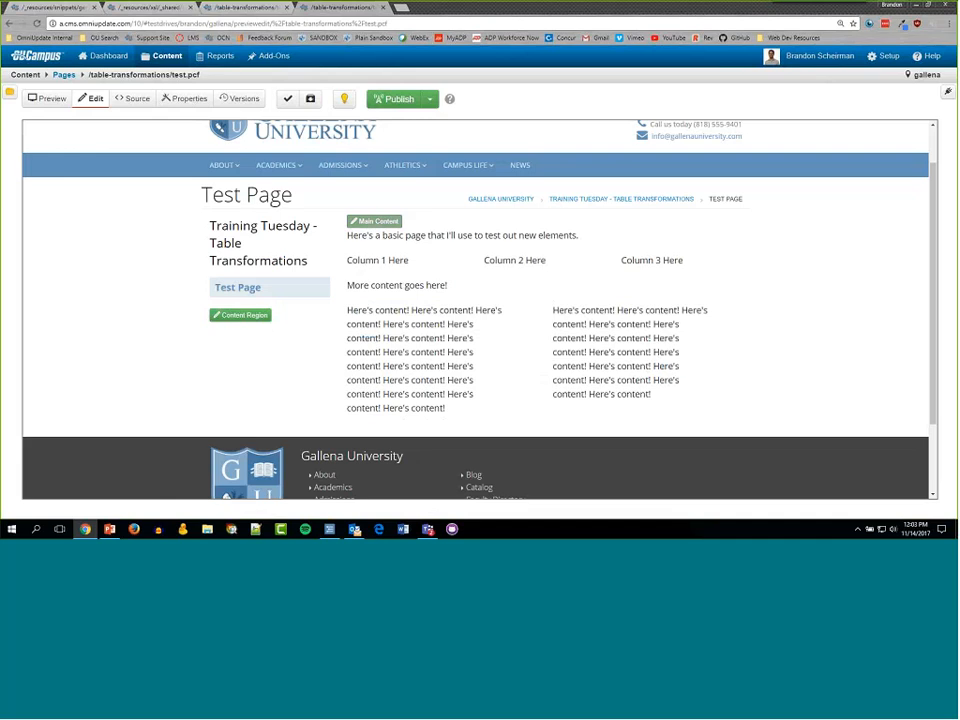
- Reopen the Main Content region and examine the two paragraphs in the first column of the 3 Columns table
click(374, 221)
click(467, 360)
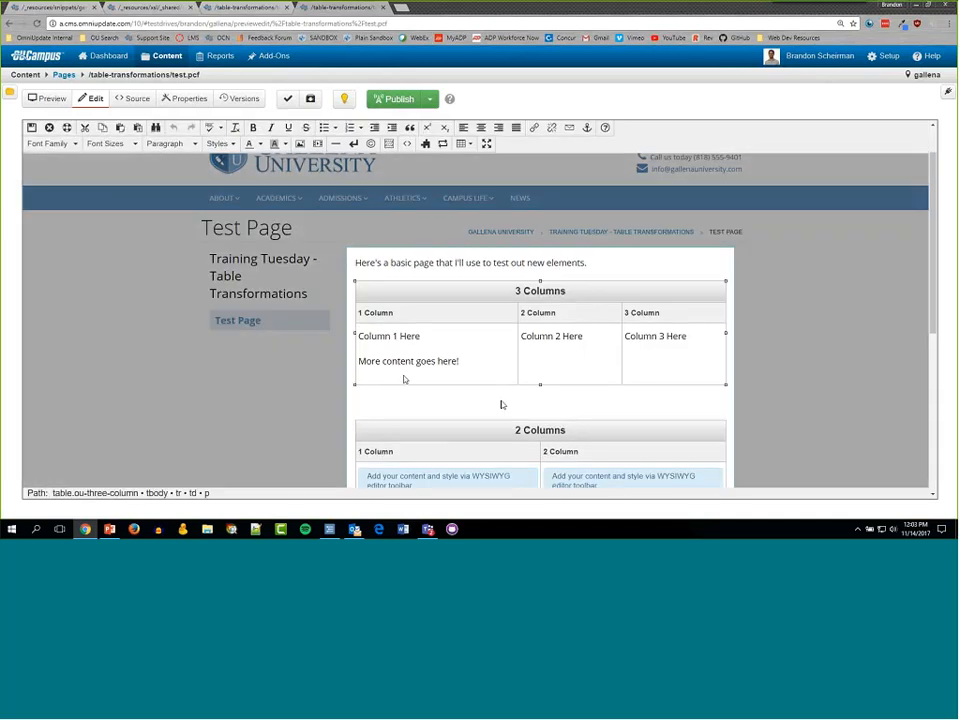
drag(461, 364, 357, 336)
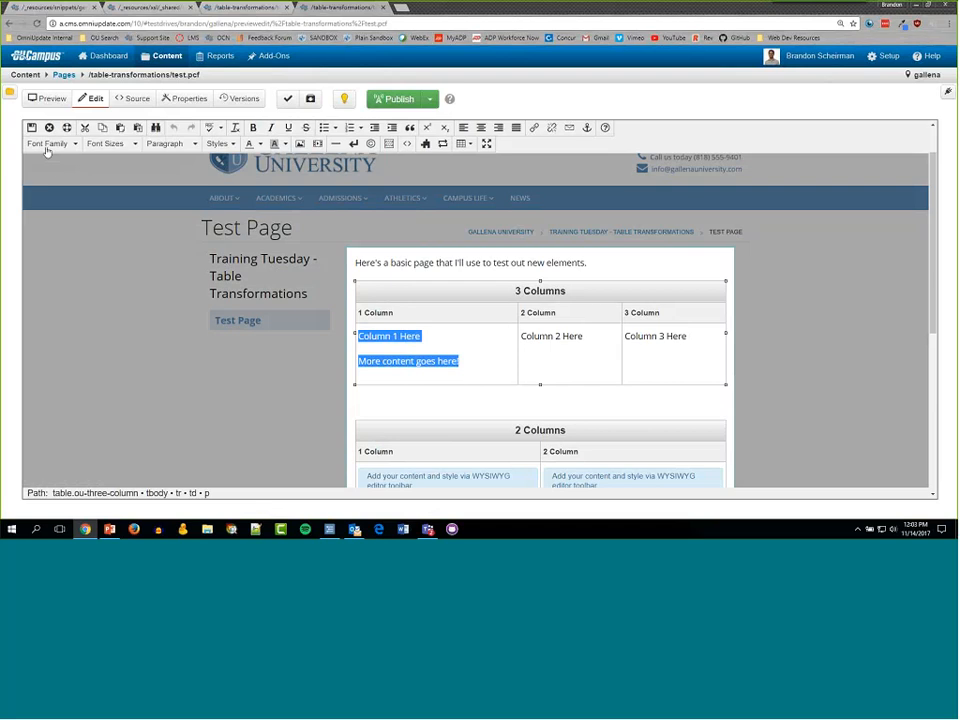
click(557, 361)
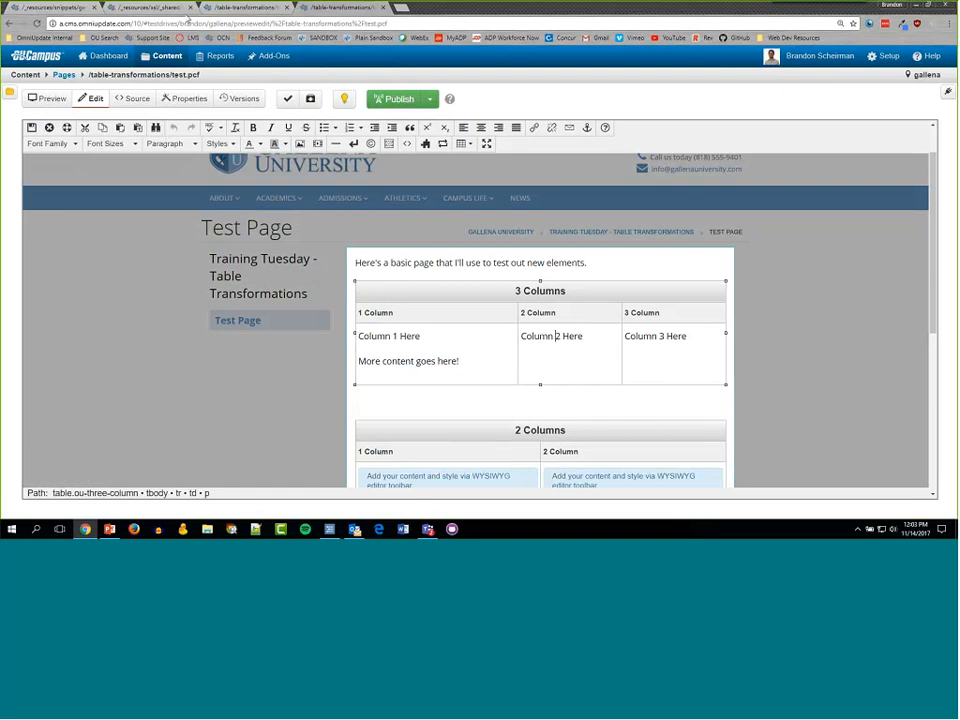
- Replace apply-templates with value-of in the first column div of the Three Columns template and save snippets.xsl
click(141, 9)
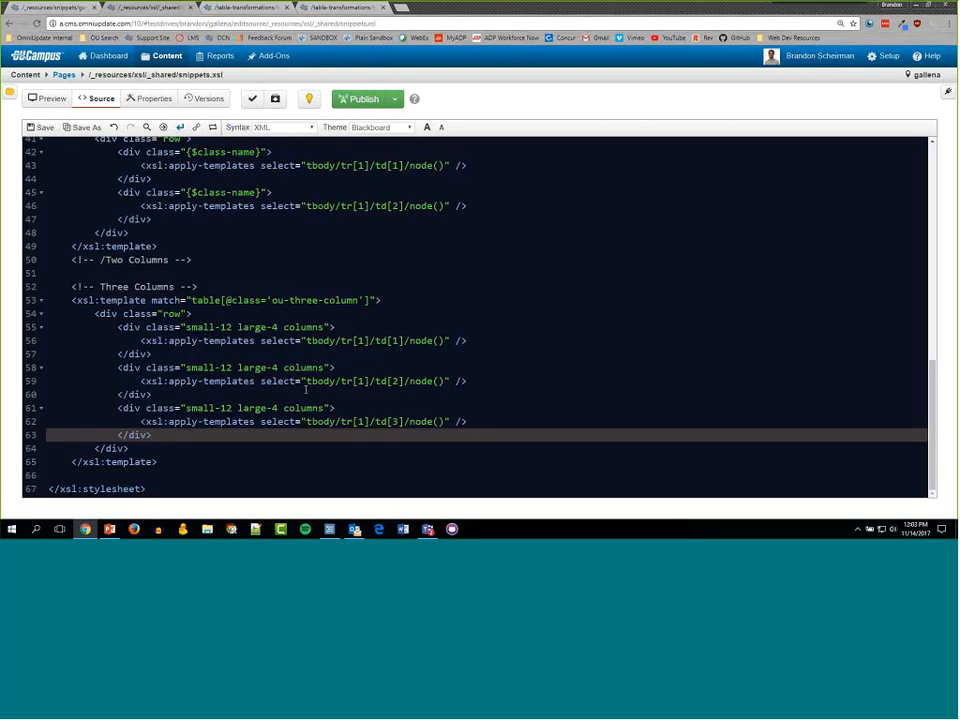
double_click(178, 421)
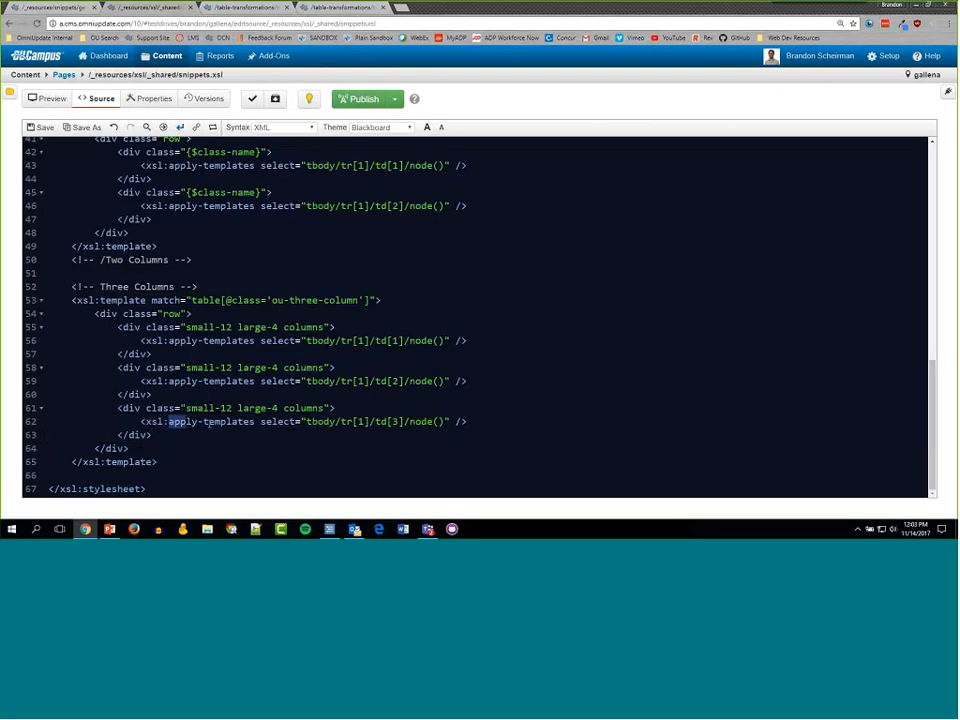
drag(206, 423, 254, 423)
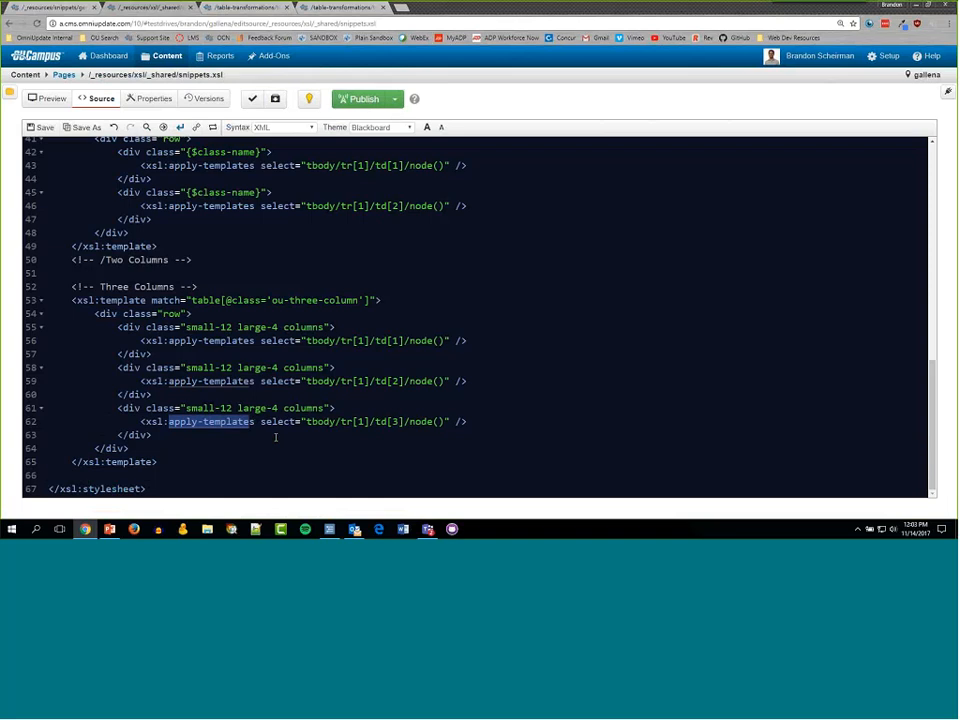
click(257, 341)
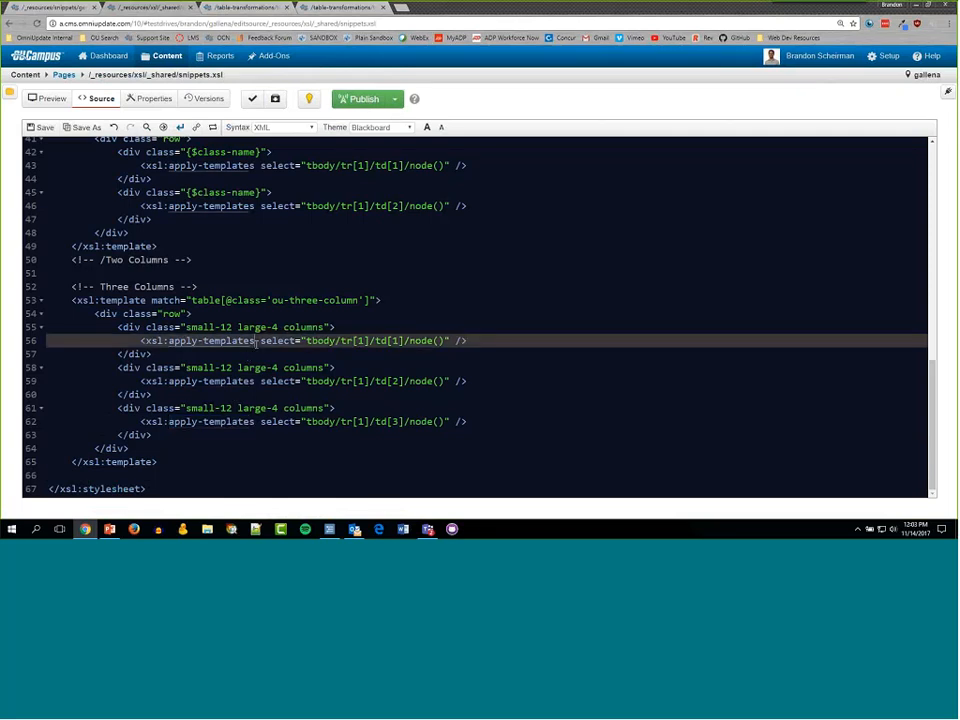
drag(257, 341, 168, 341)
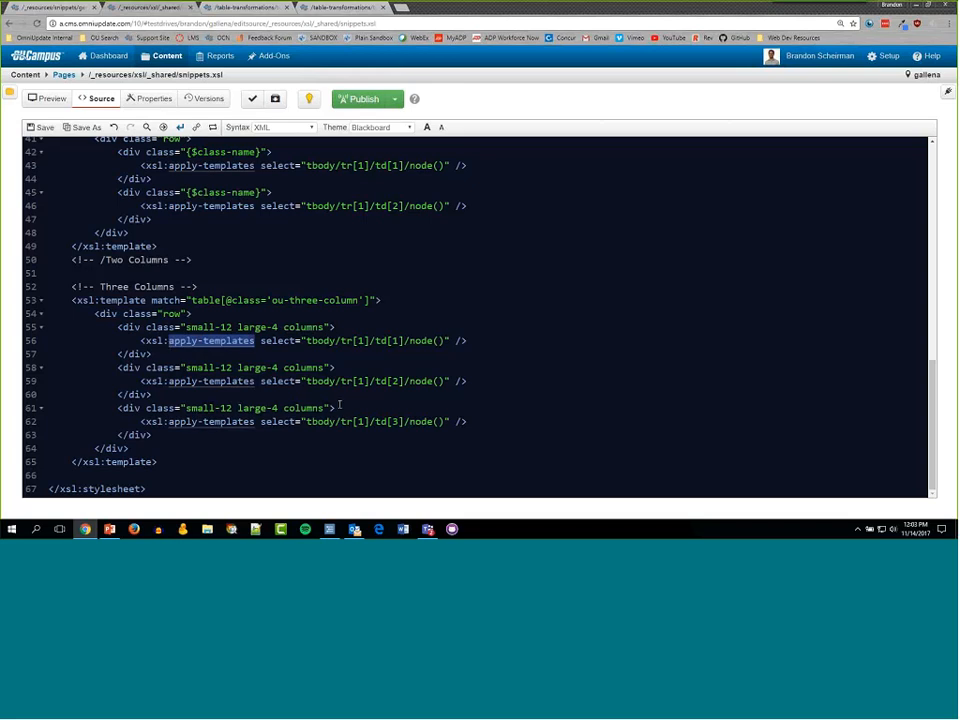
key(BackSpace)
text(value-)
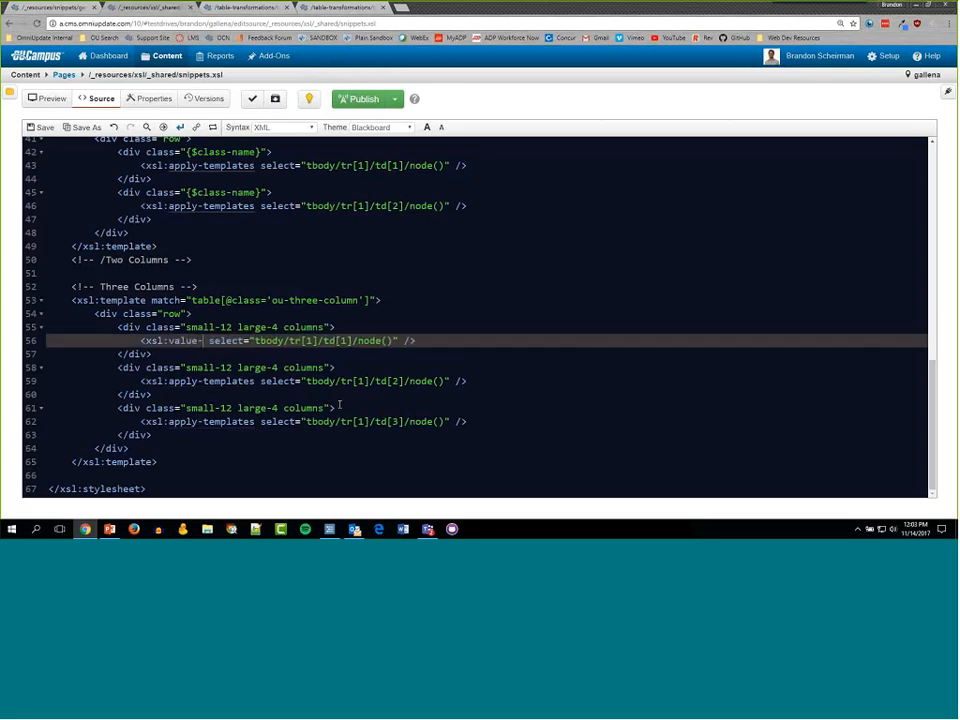
text(of)
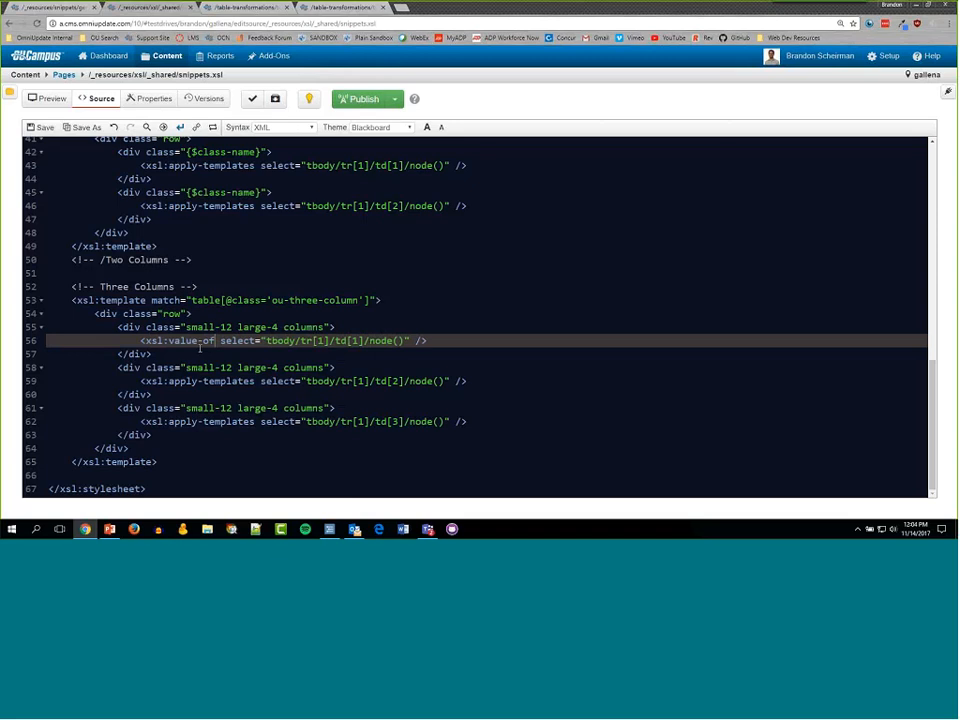
drag(266, 340, 404, 340)
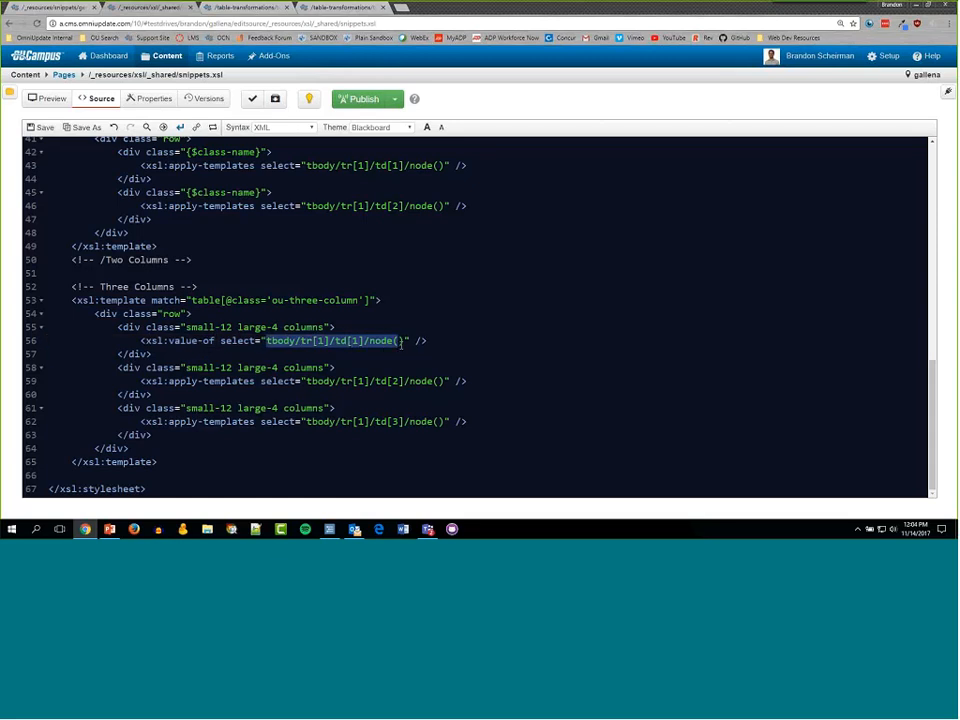
key(Right)
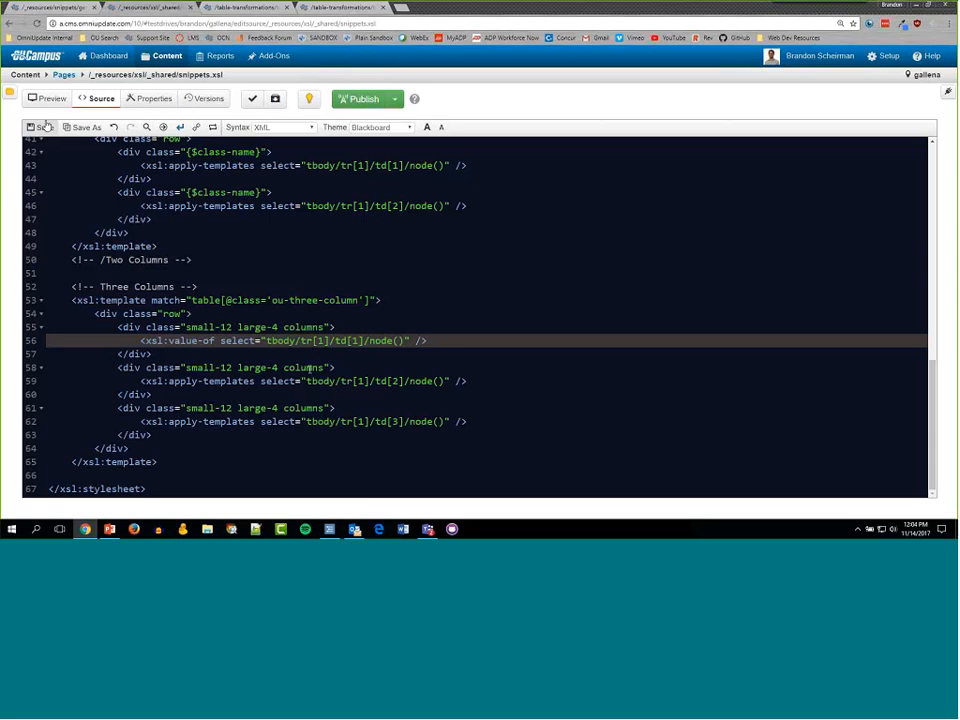
key(ctrl+s)
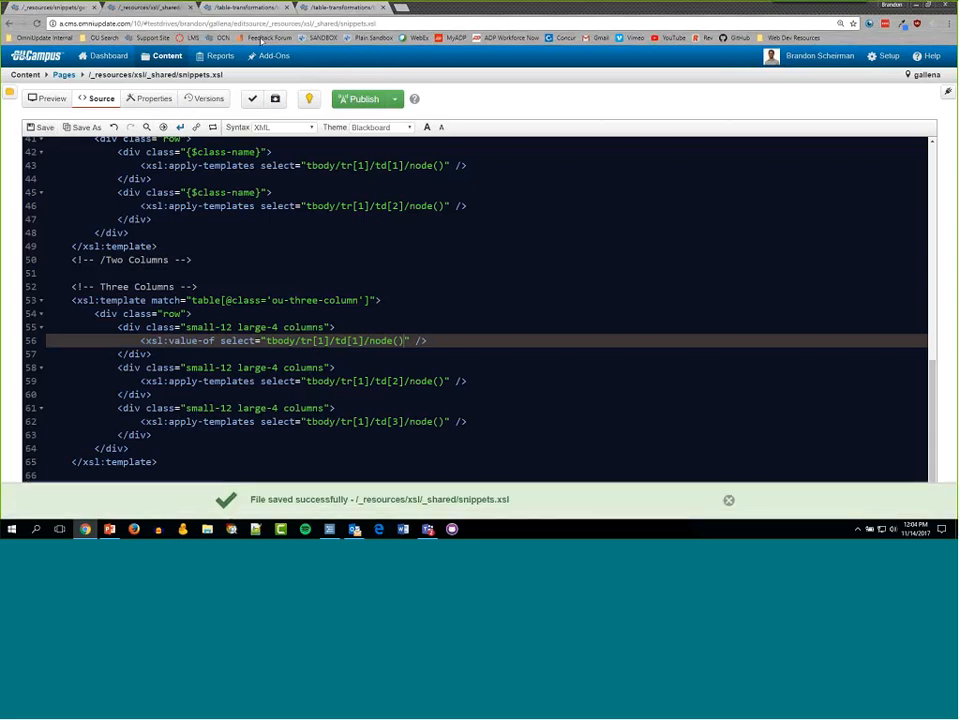
- Add a bulleted list of three "List" items under the first column's paragraphs on the test page and save it
click(325, 8)
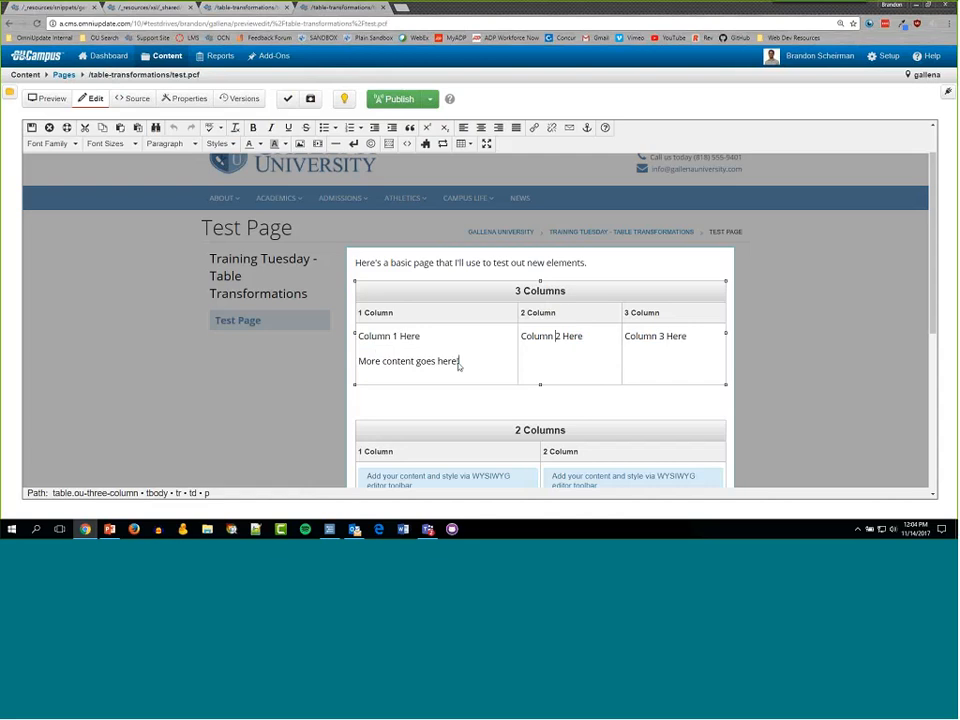
drag(359, 337, 437, 337)
click(486, 377)
key(Return)
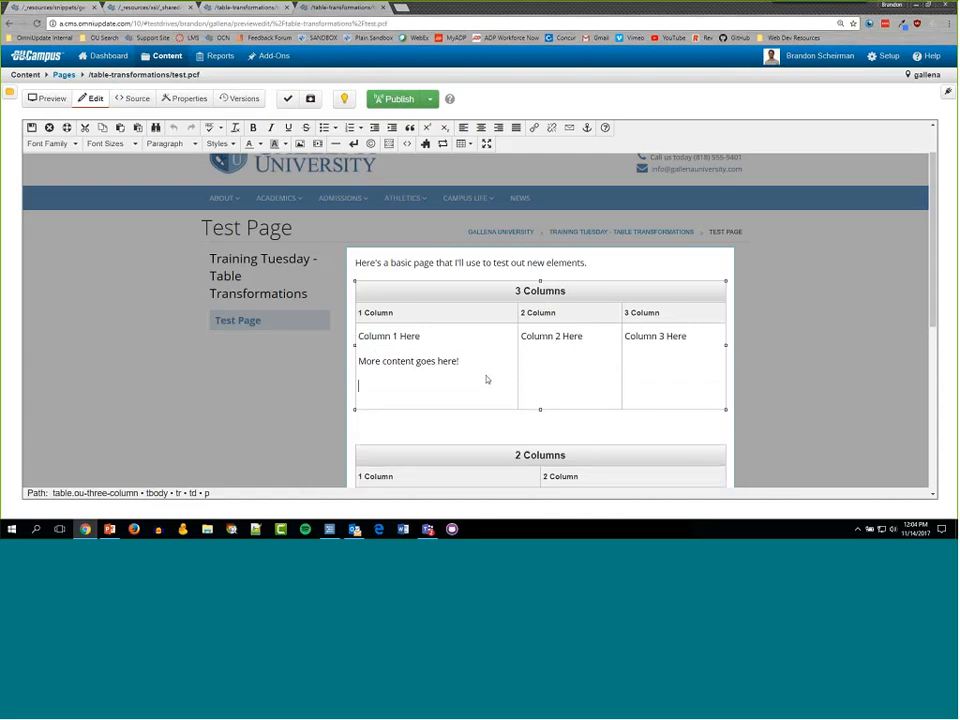
click(323, 128)
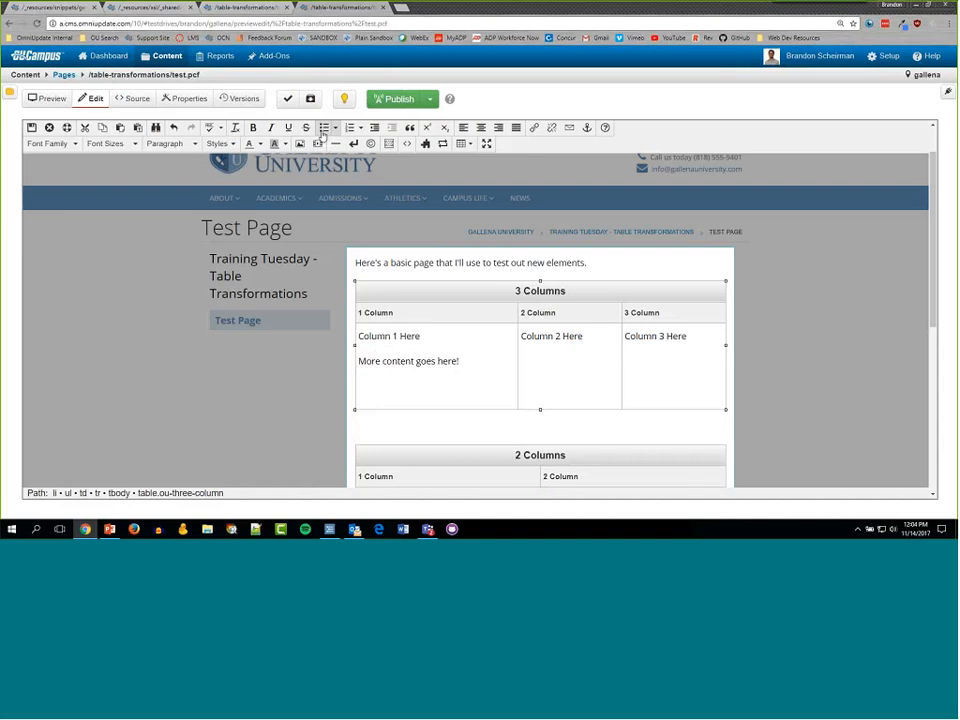
text(List)
key(Return)
text(List)
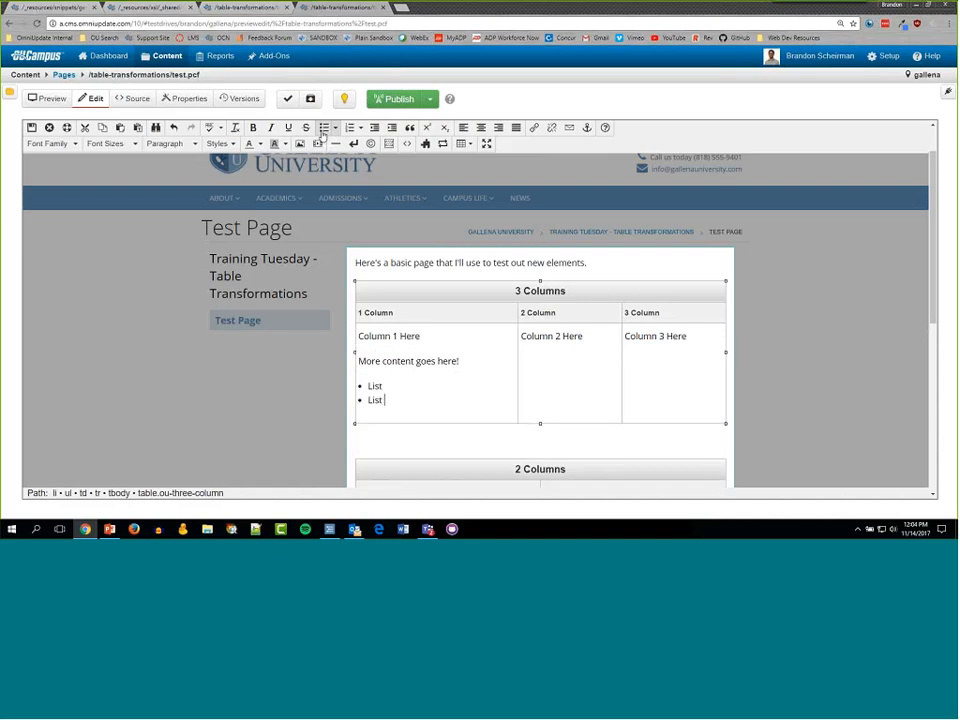
key(Return)
text(List)
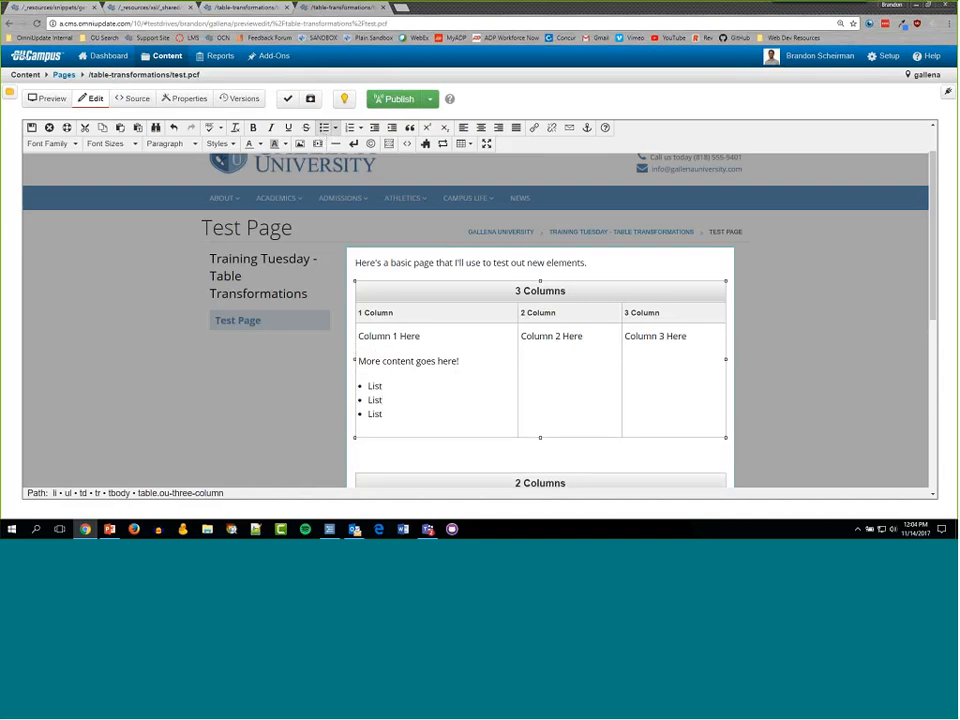
click(31, 128)
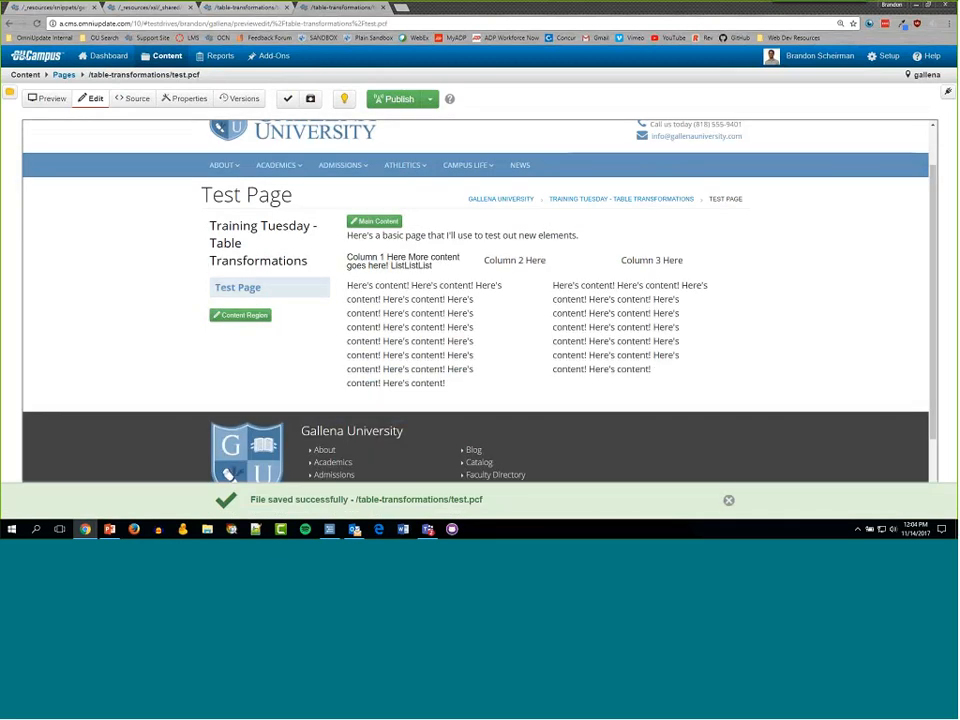
- Compare the first column's rendered text with its paragraphs and list in the Main Content editor
drag(435, 267, 343, 261)
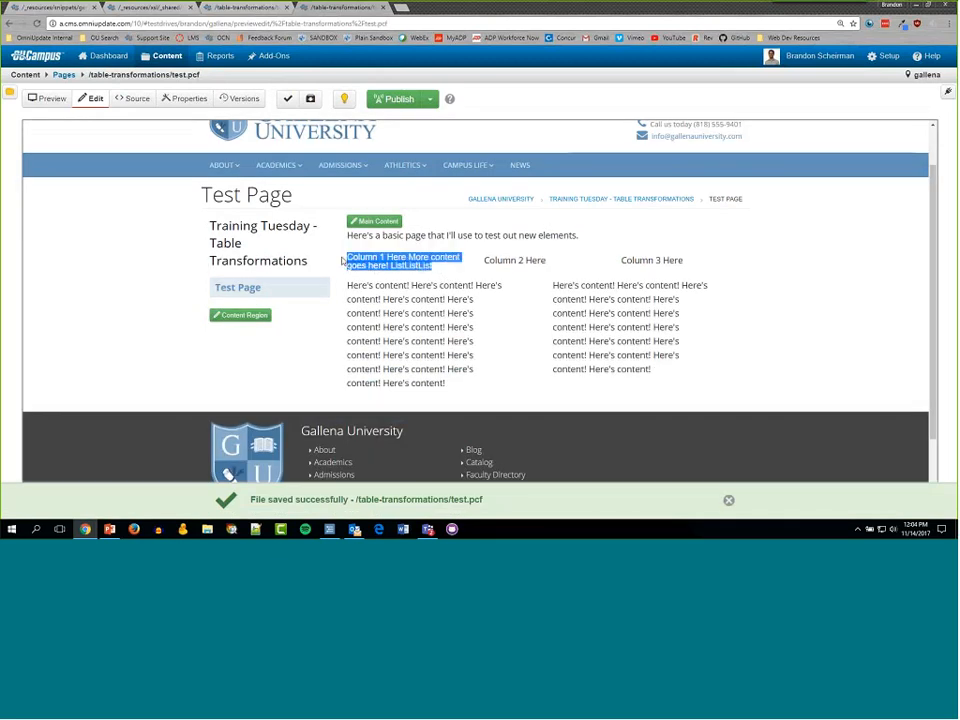
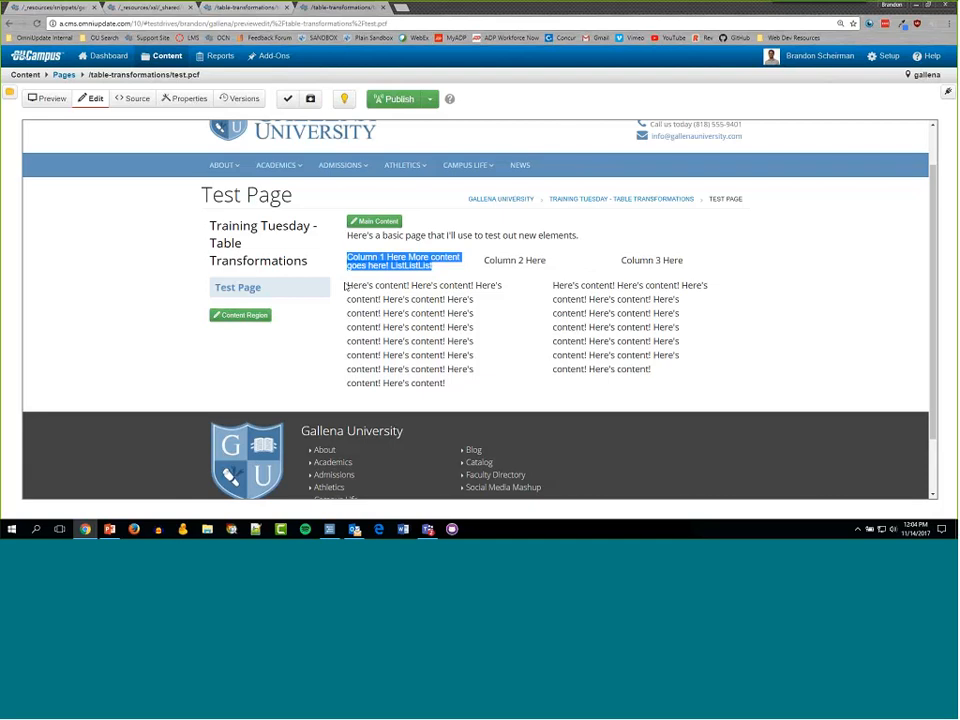
click(398, 222)
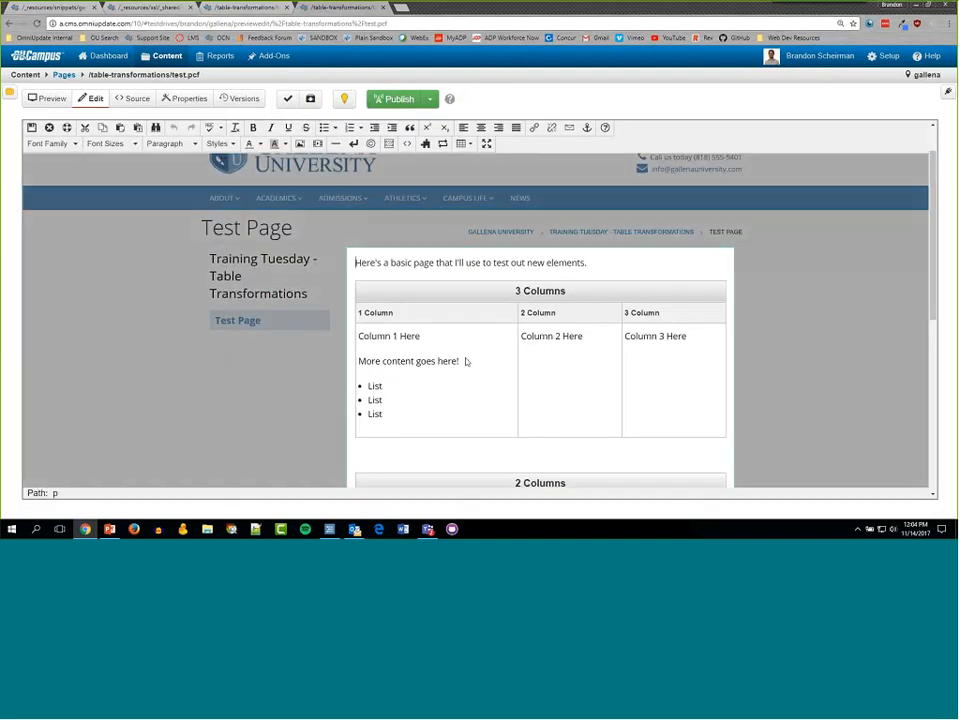
drag(460, 362, 357, 361)
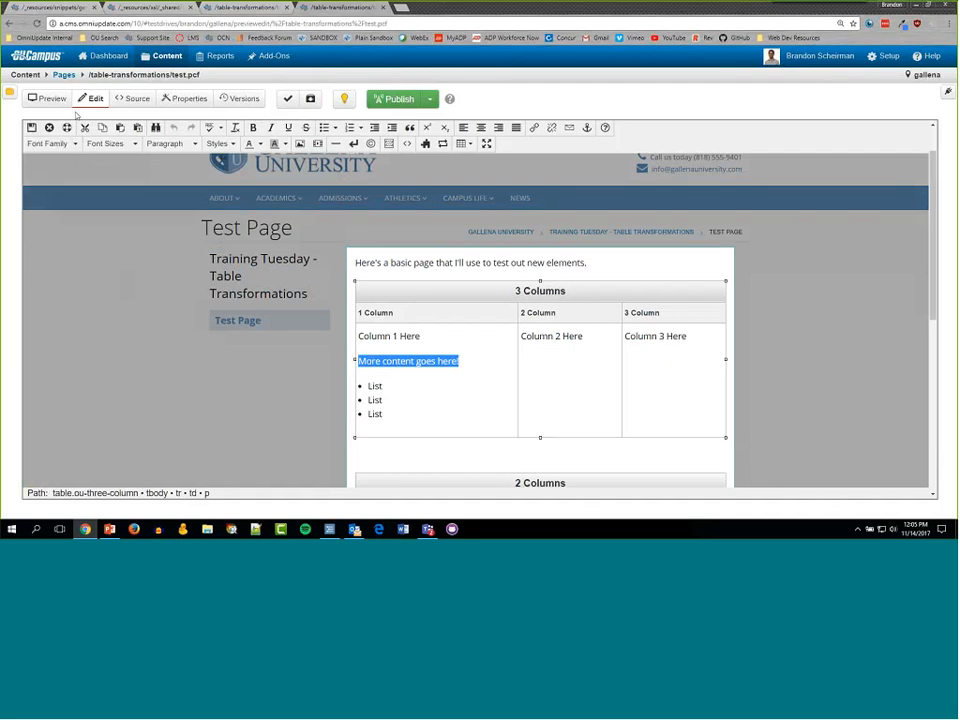
- Replace value-of with apply-templates in the first column div of the Three Columns template and save snippets.xsl
click(165, 8)
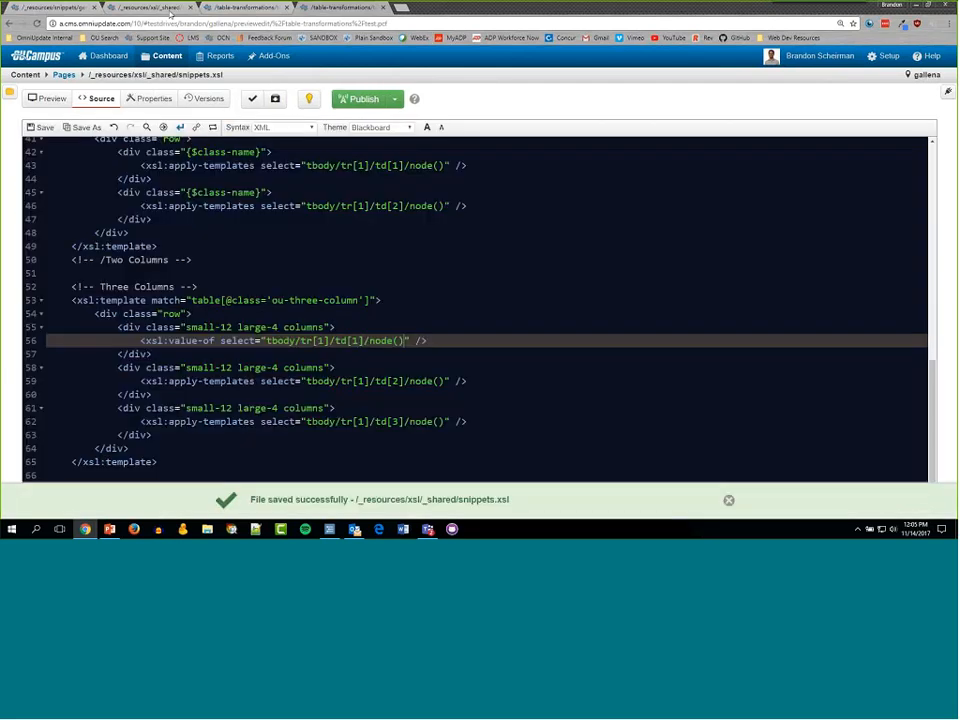
click(215, 341)
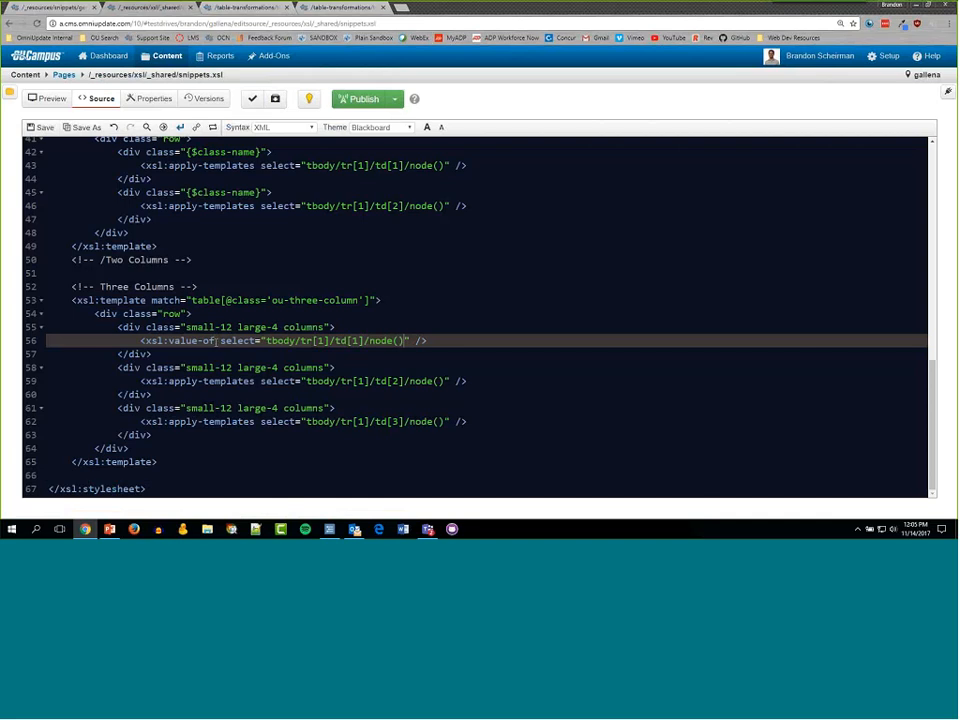
drag(214, 341, 169, 341)
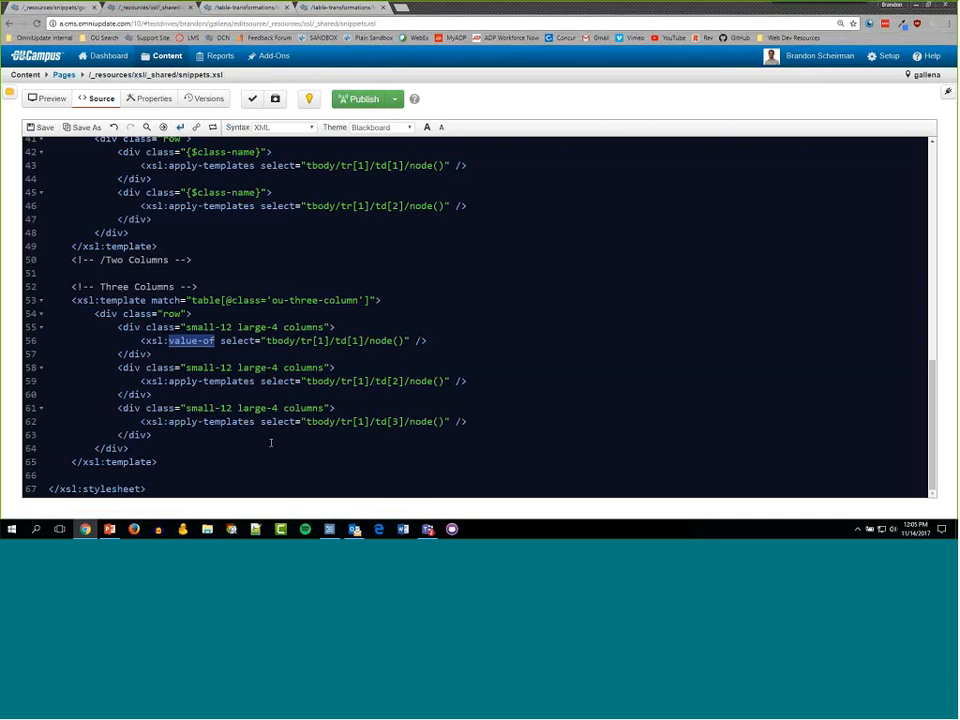
text(apply-template)
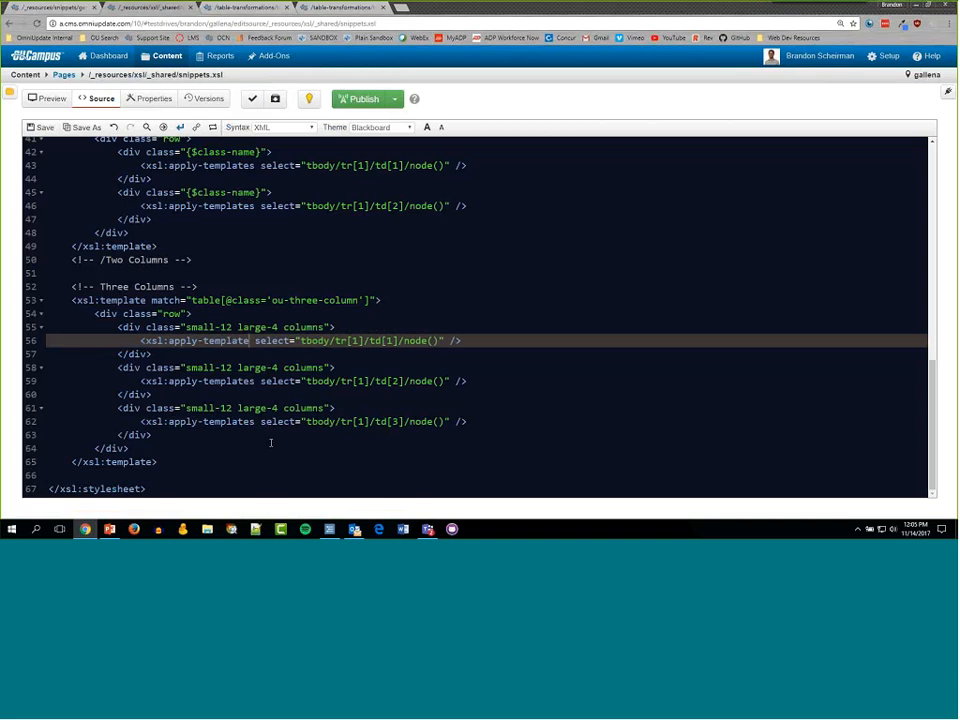
text(s)
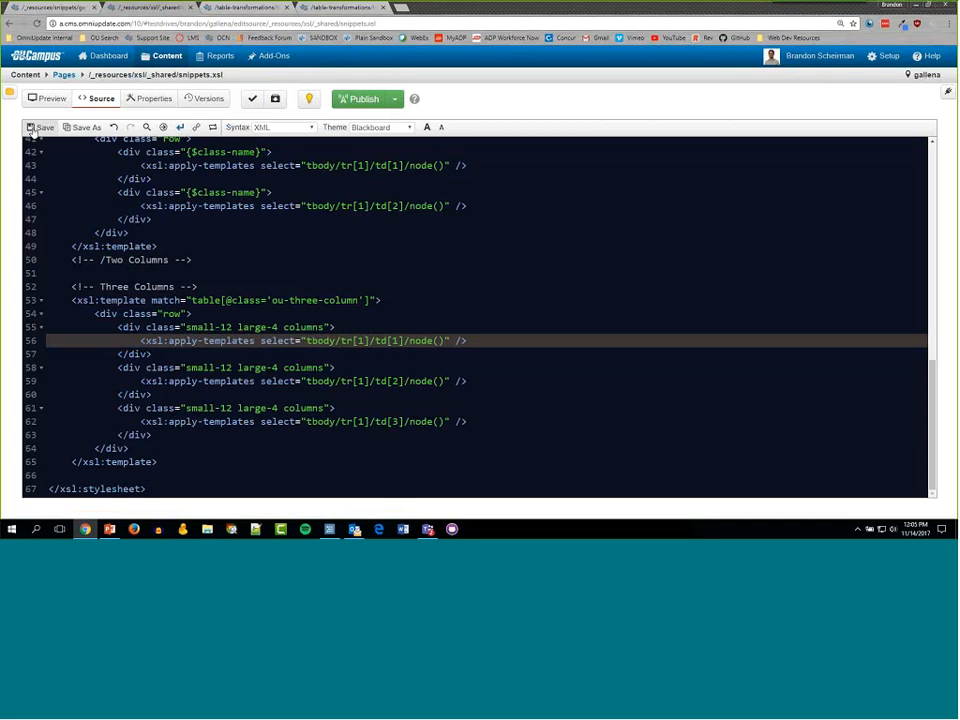
click(43, 130)
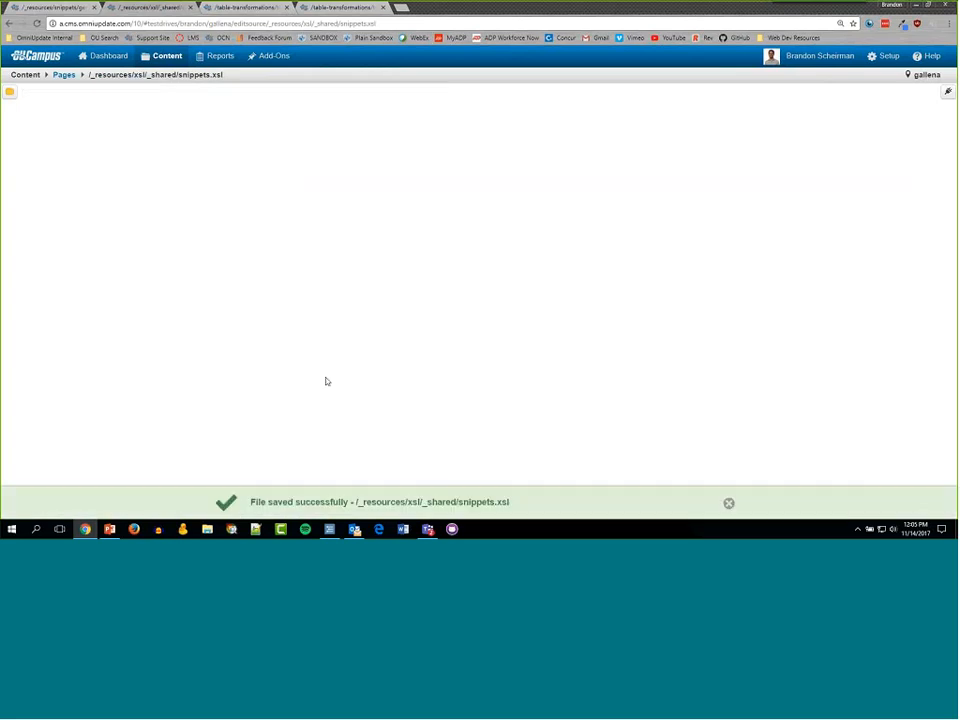
- Save the test page again and check how the first column's paragraphs and bulleted list render beside the other two columns
key(ctrl+Tab)
click(382, 386)
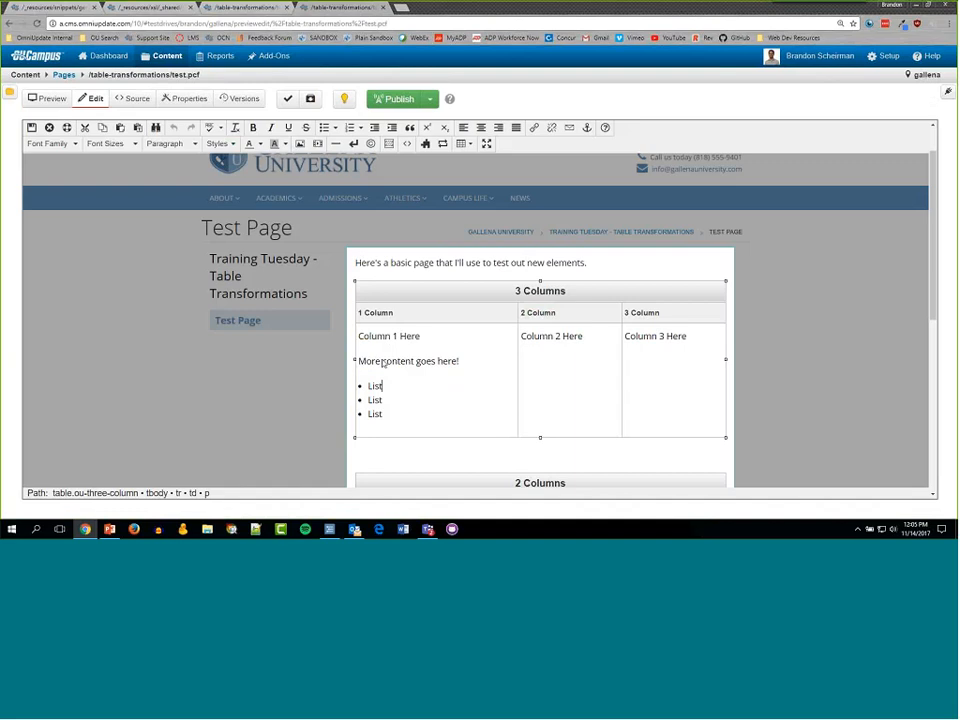
click(31, 127)
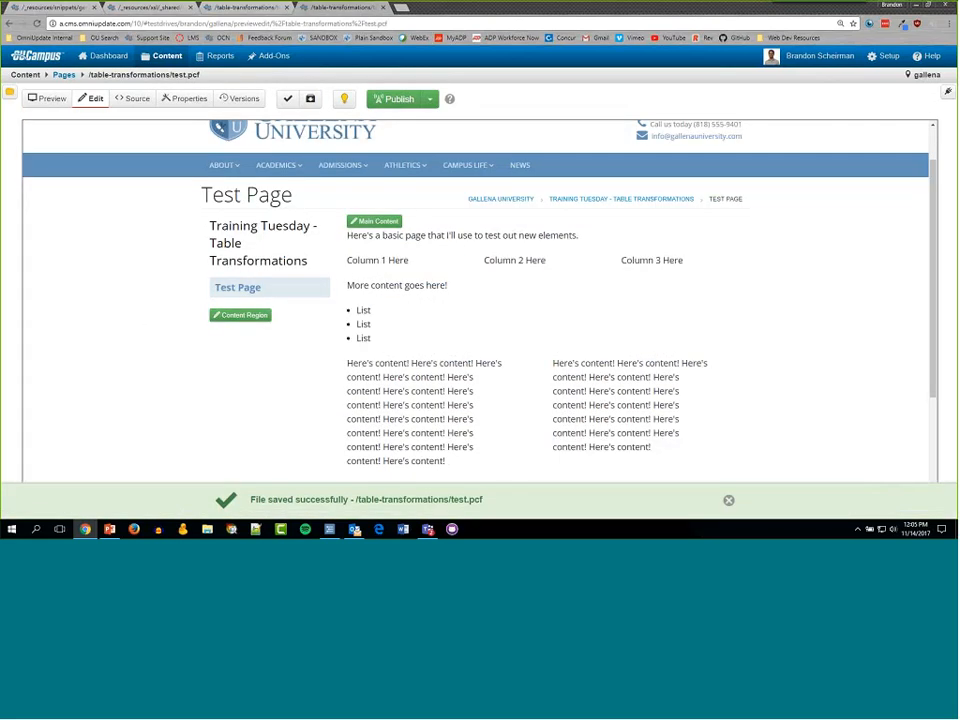
drag(346, 268, 437, 285)
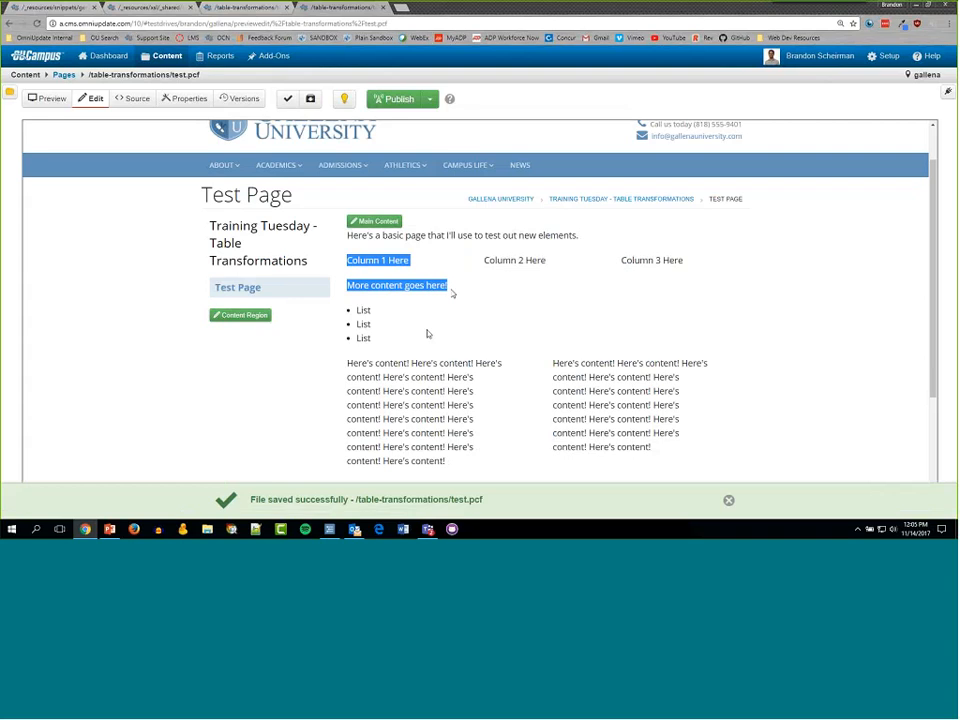
drag(392, 351, 352, 315)
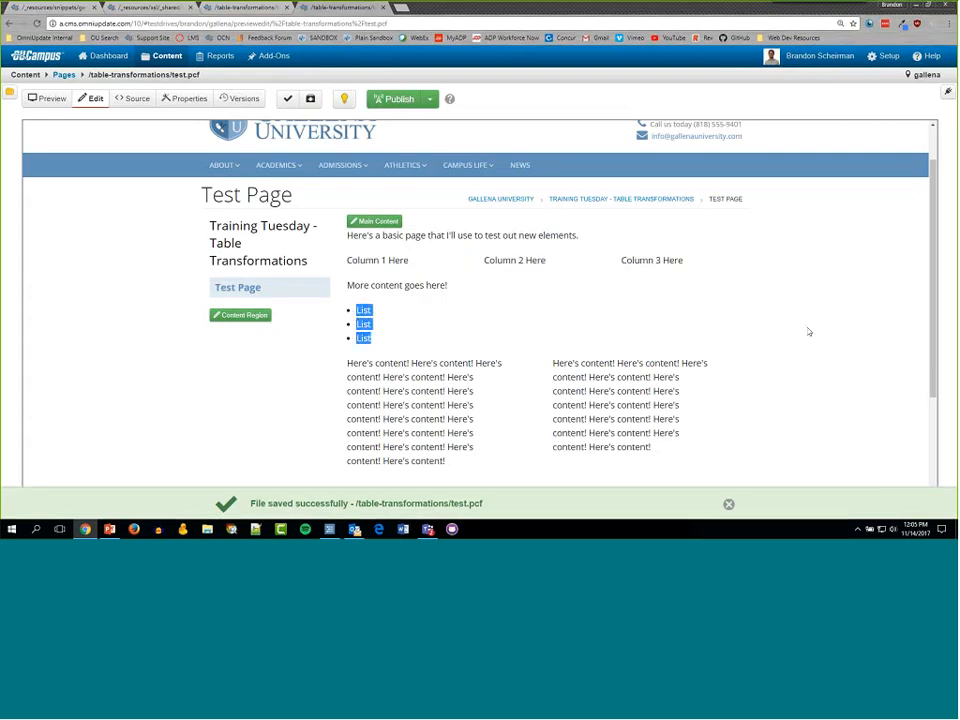
click(284, 409)
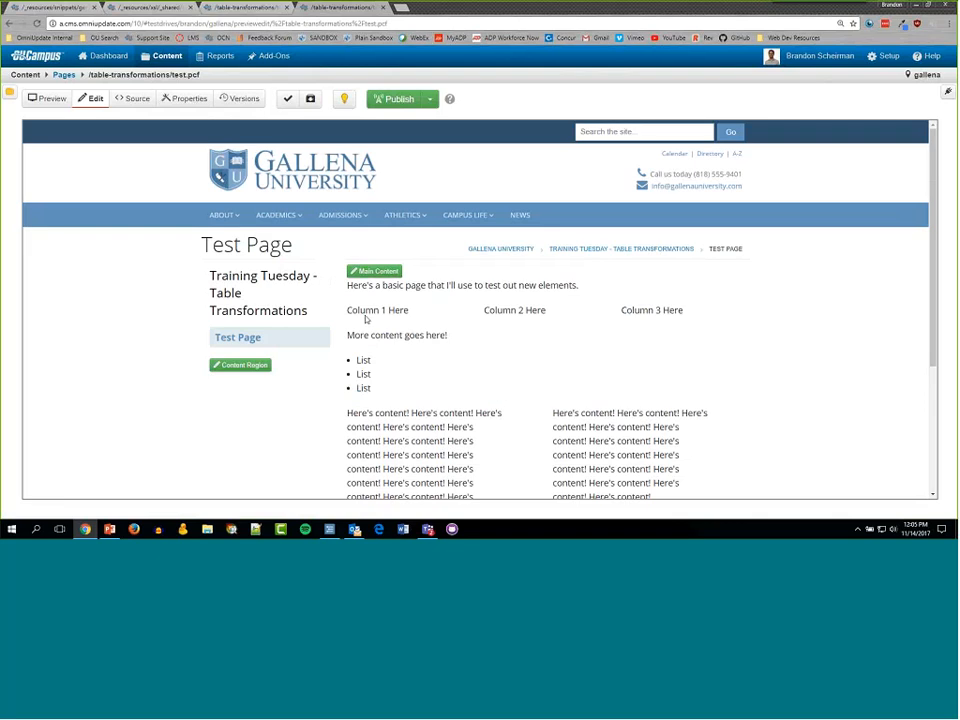
drag(347, 312, 687, 321)
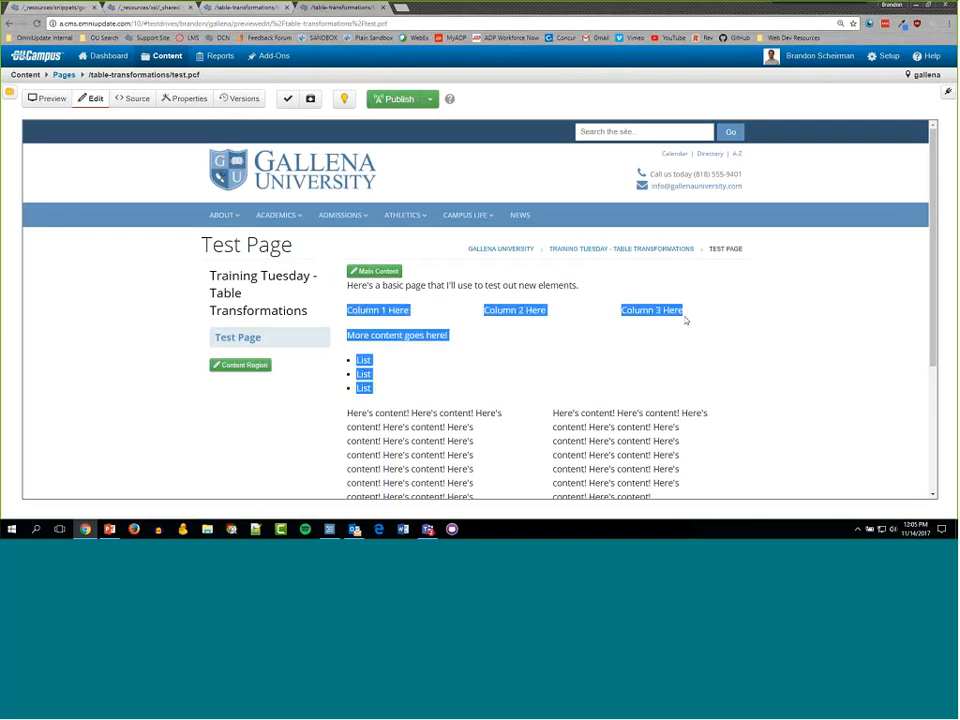
click(687, 321)
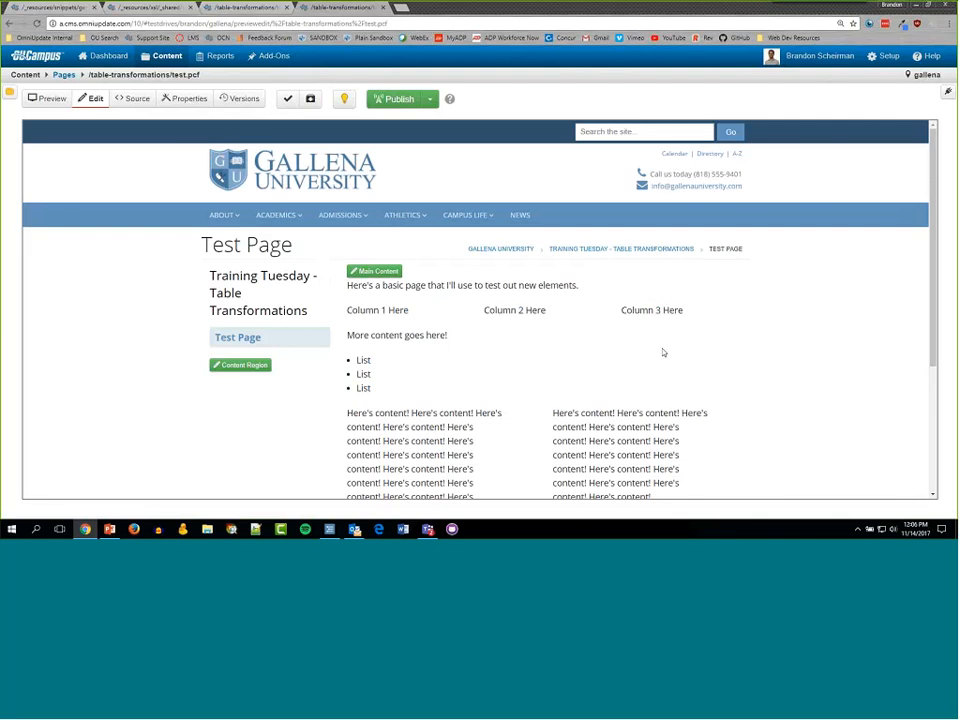
- Reopen the Main Content region and examine the layouts of the 3 Columns and 2 Columns tables
click(376, 272)
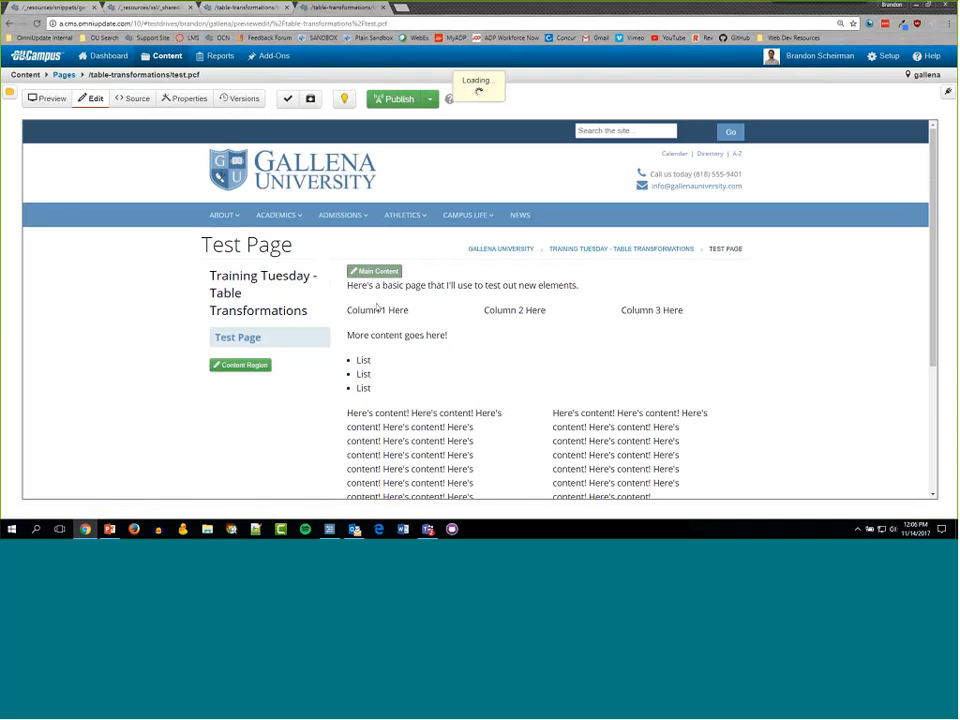
scroll(733, 376, down, 4)
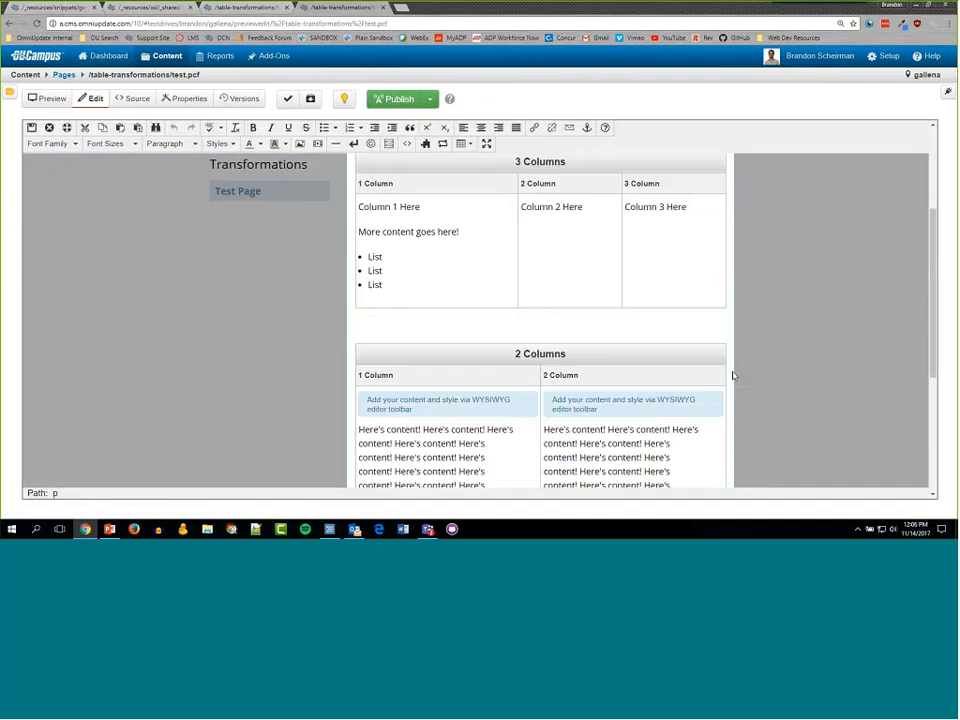
scroll(668, 340, up, 3)
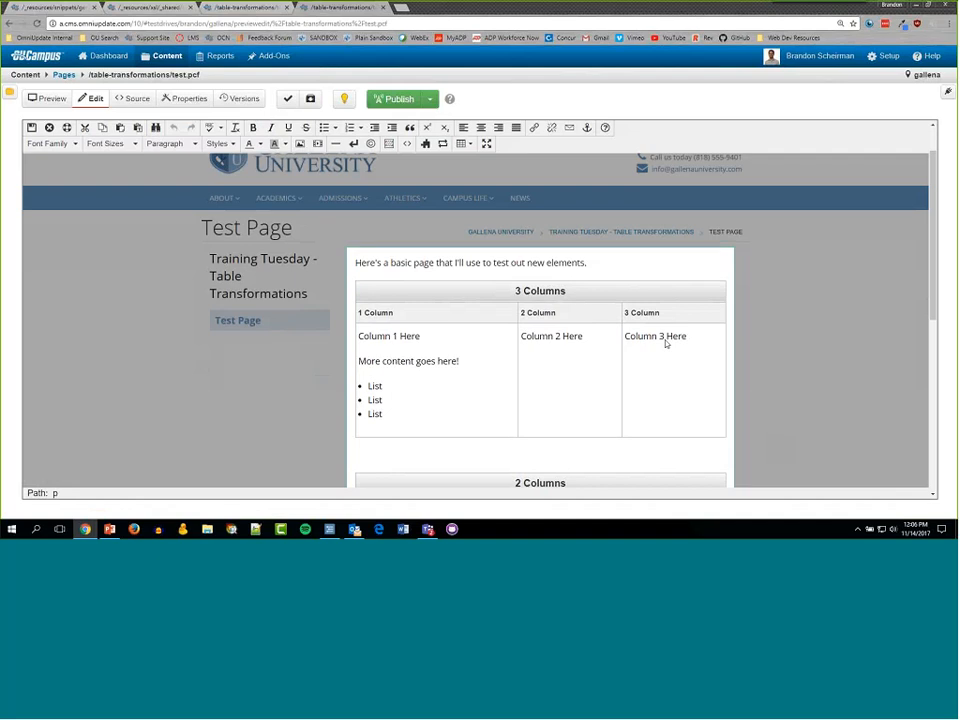
scroll(340, 274, down, 3)
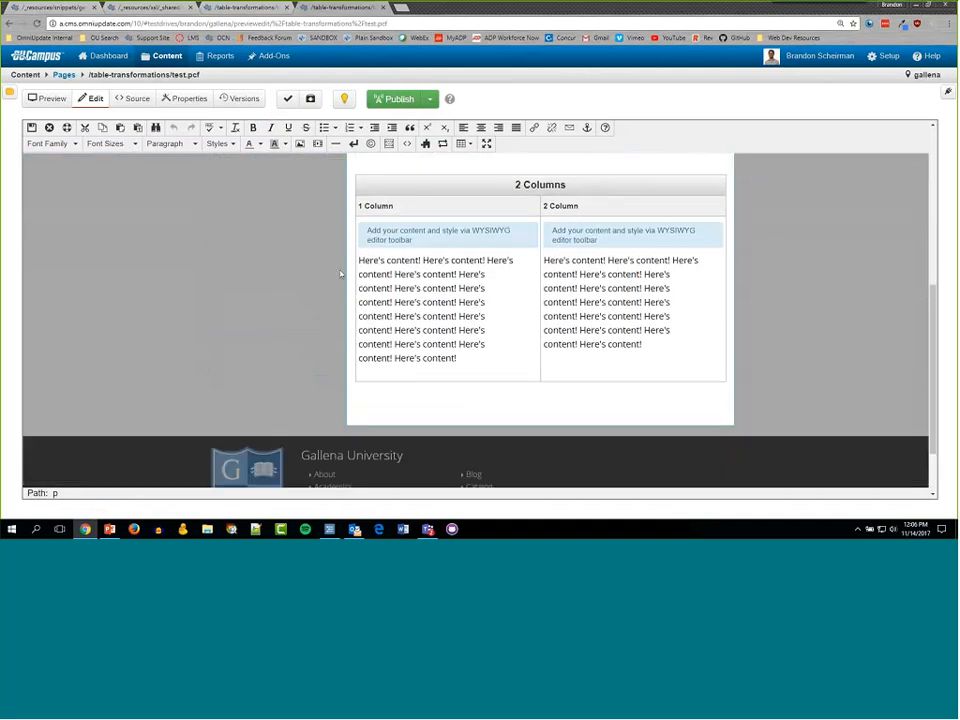
scroll(365, 318, up, 1)
click(360, 311)
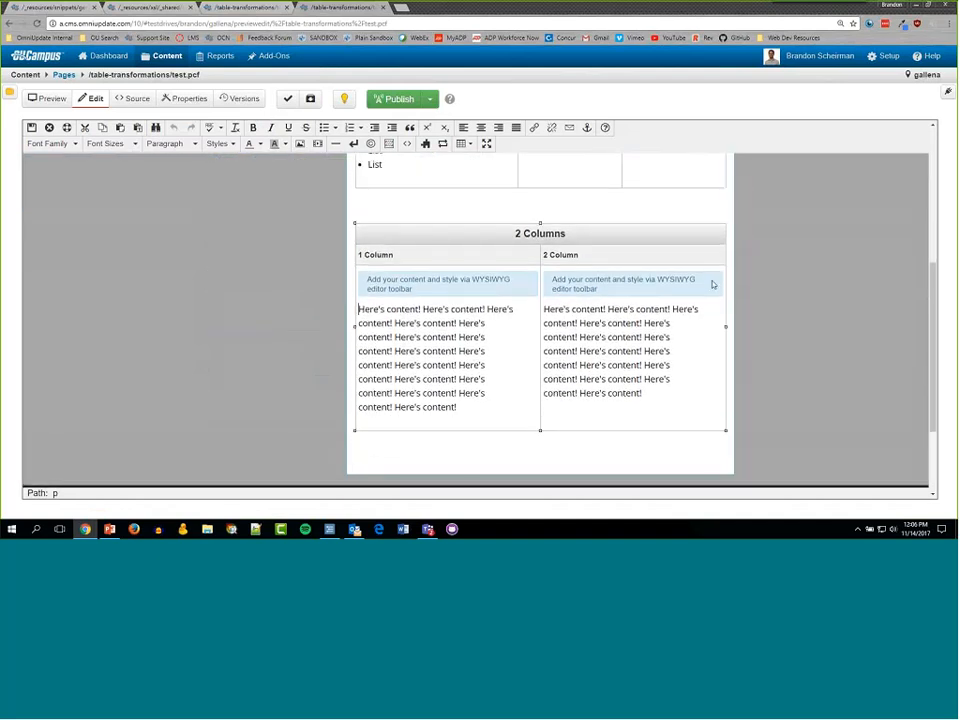
click(713, 285)
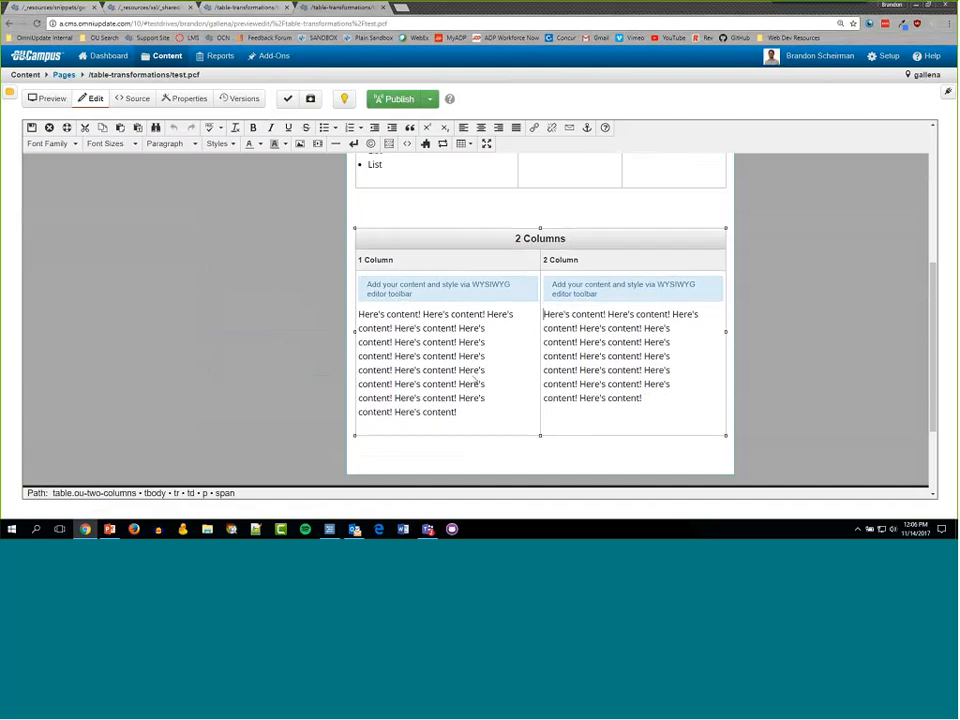
scroll(482, 394, up, 2)
scroll(500, 364, down, 1)
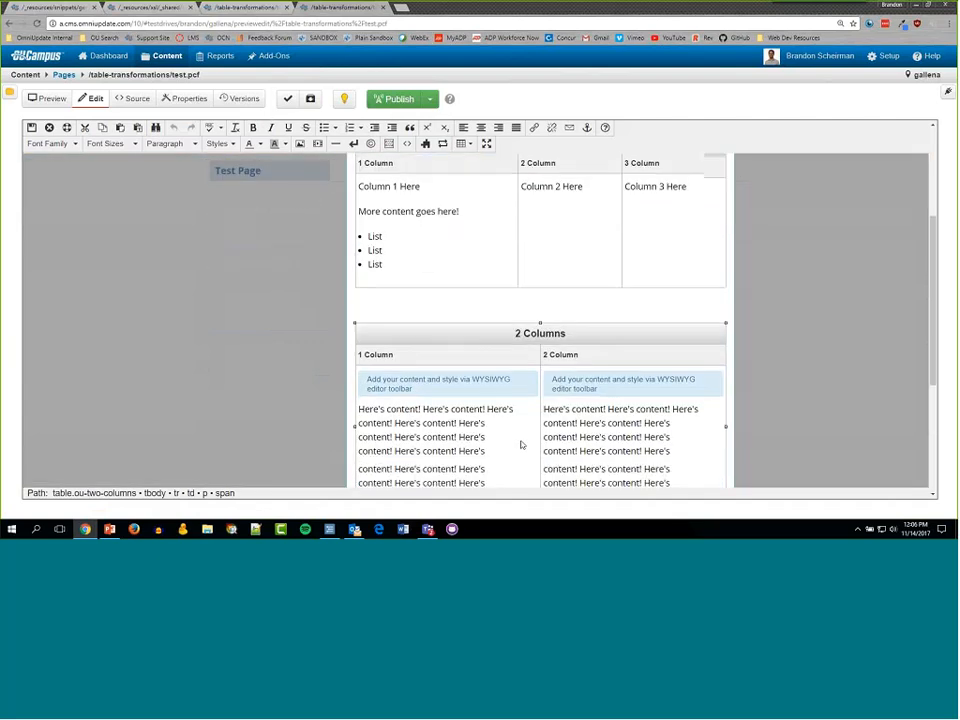
- Copy part of the "Here's content!" text in the 2 Columns table's first column and paste it four times at that column's end
scroll(521, 445, down, 2)
drag(505, 399, 381, 365)
key(ctrl+c)
click(486, 412)
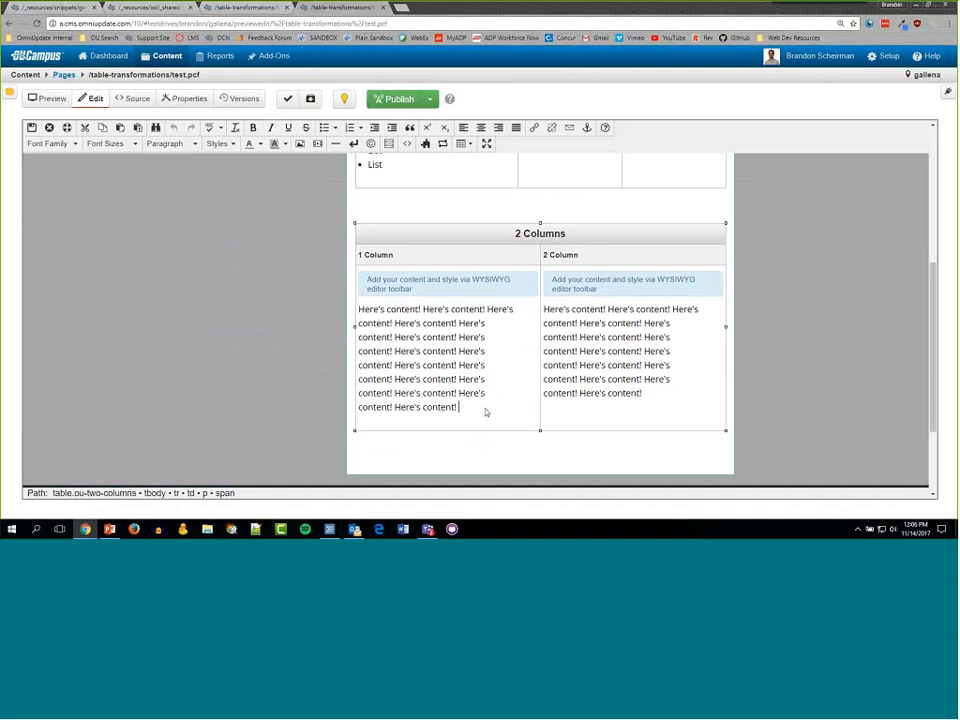
key(ctrl+v)
key(ctrl+v)
key(ctrl+v)
key(ctrl+v)
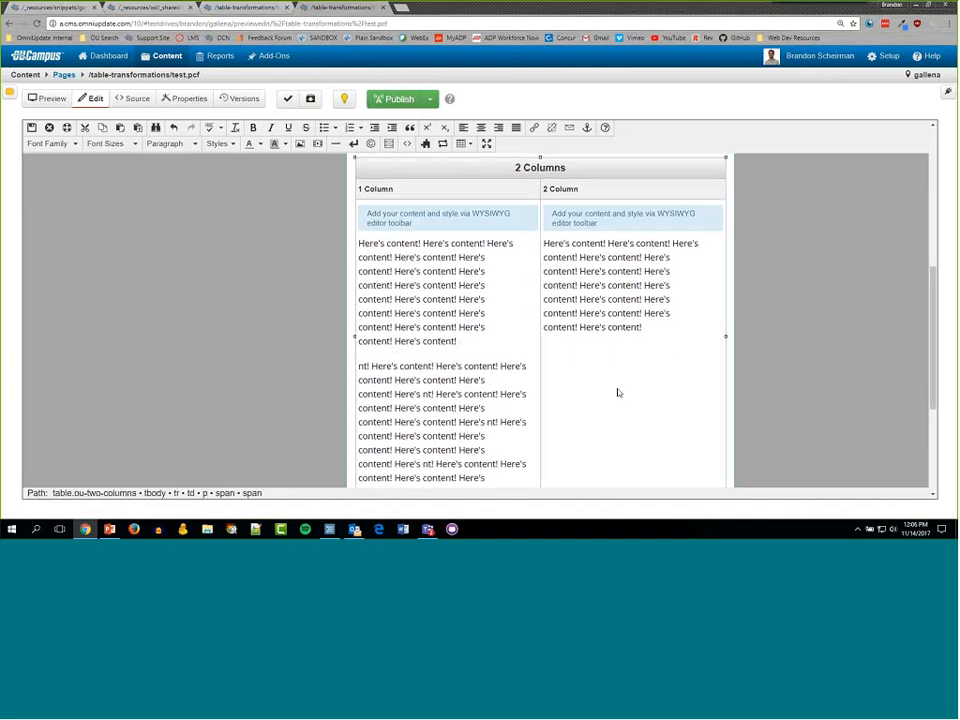
- Replace "Column 2 Here" in the 3 Columns table with three pasted copies of the "Here's content!" text
scroll(617, 392, up, 5)
drag(586, 272, 525, 279)
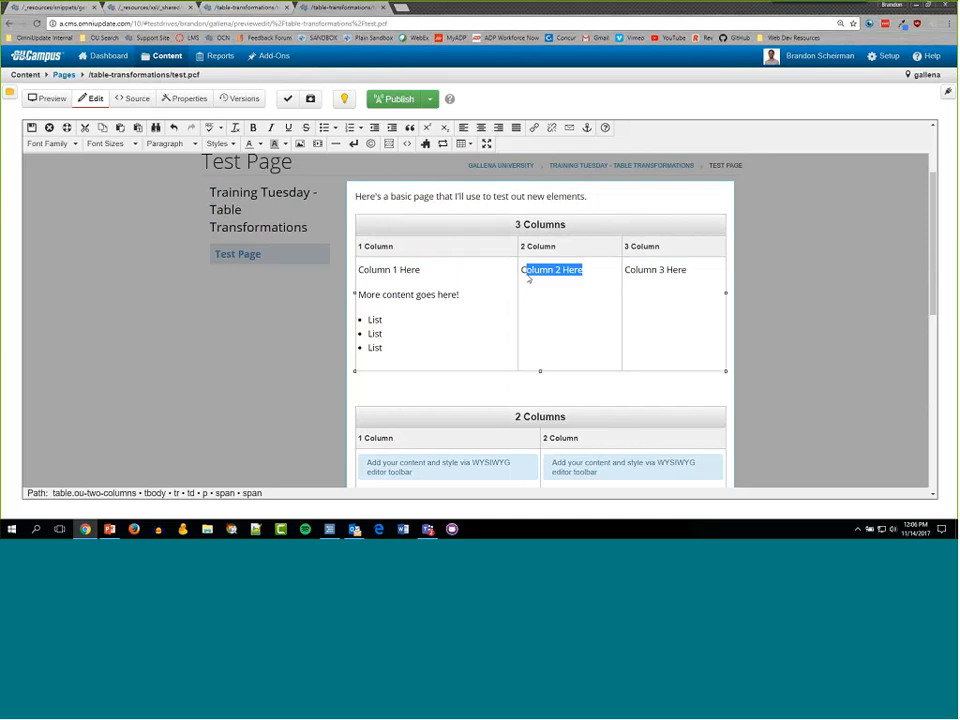
text(nt! Here's content! Here's content! Here's content! Here's content! Here's content! Here's)
key(ctrl+v)
key(ctrl+v)
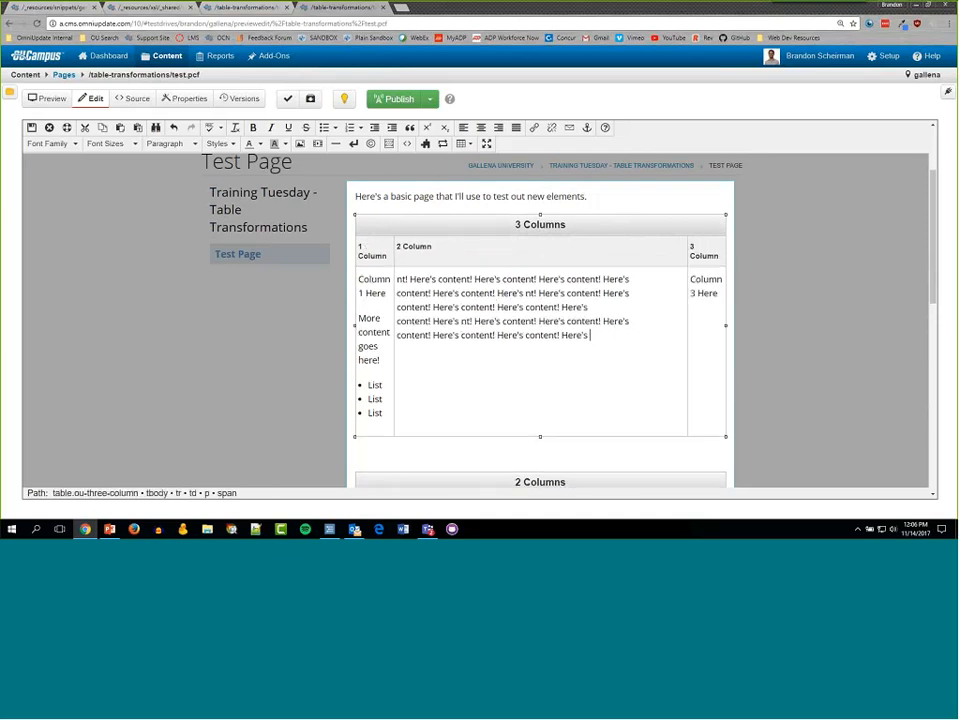
- Review both tables in the editor, then save the Main Content region to render the longer second column
scroll(515, 340, down, 1)
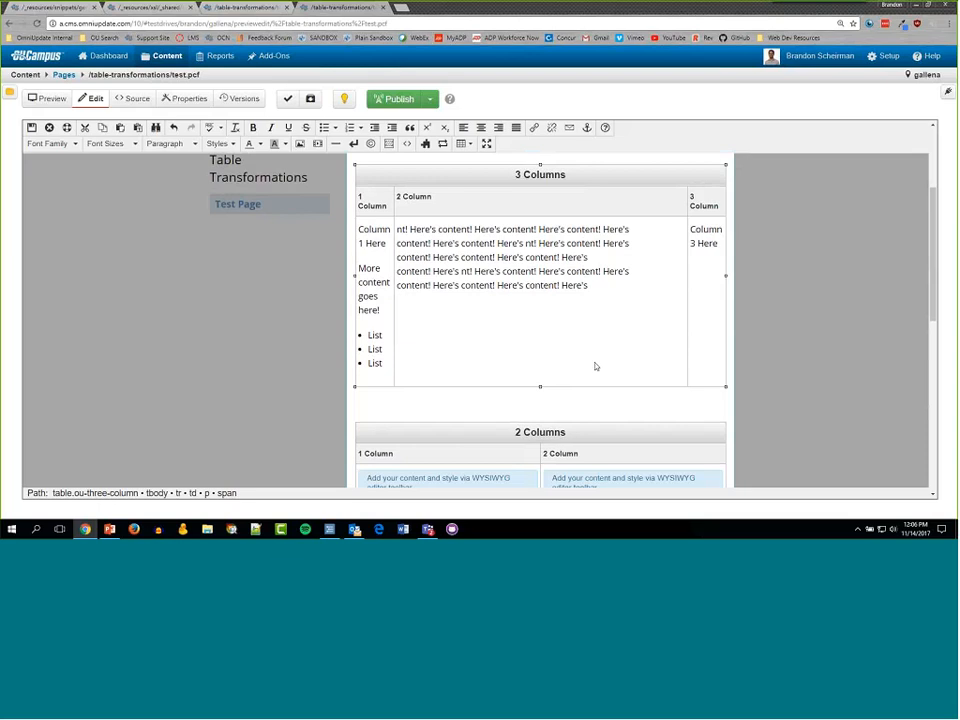
scroll(431, 408, down, 2)
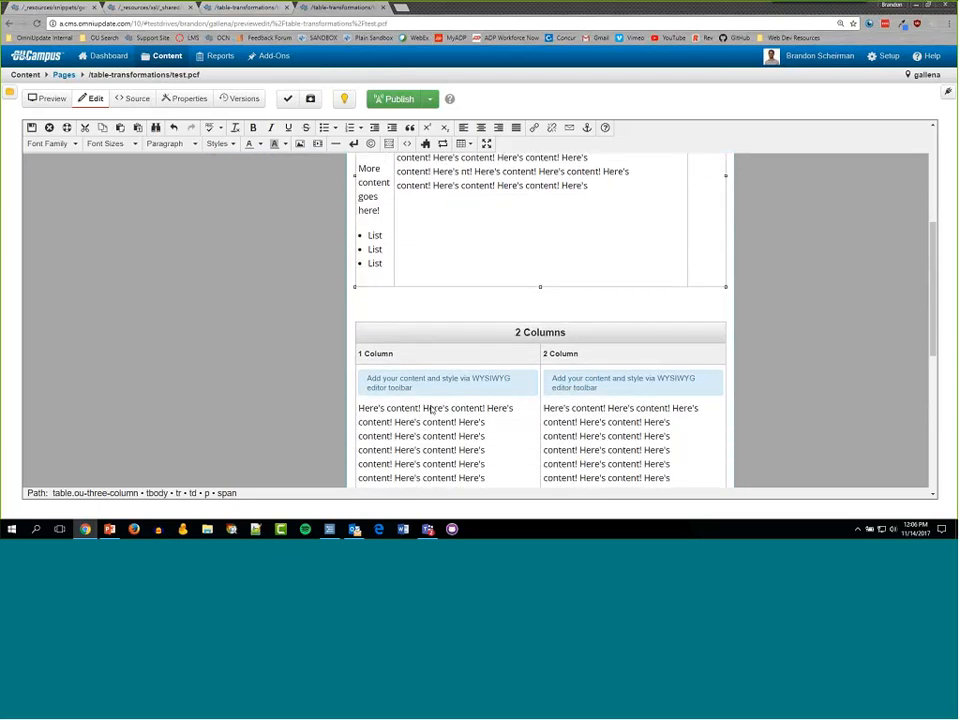
scroll(431, 408, up, 2)
scroll(446, 345, up, 2)
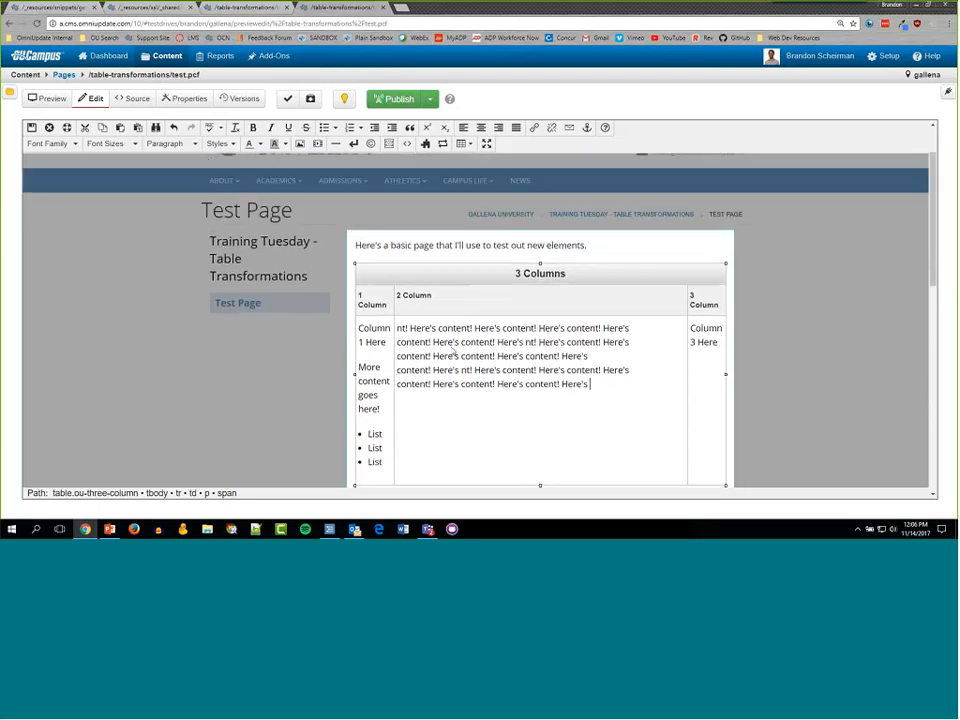
scroll(471, 344, down, 1)
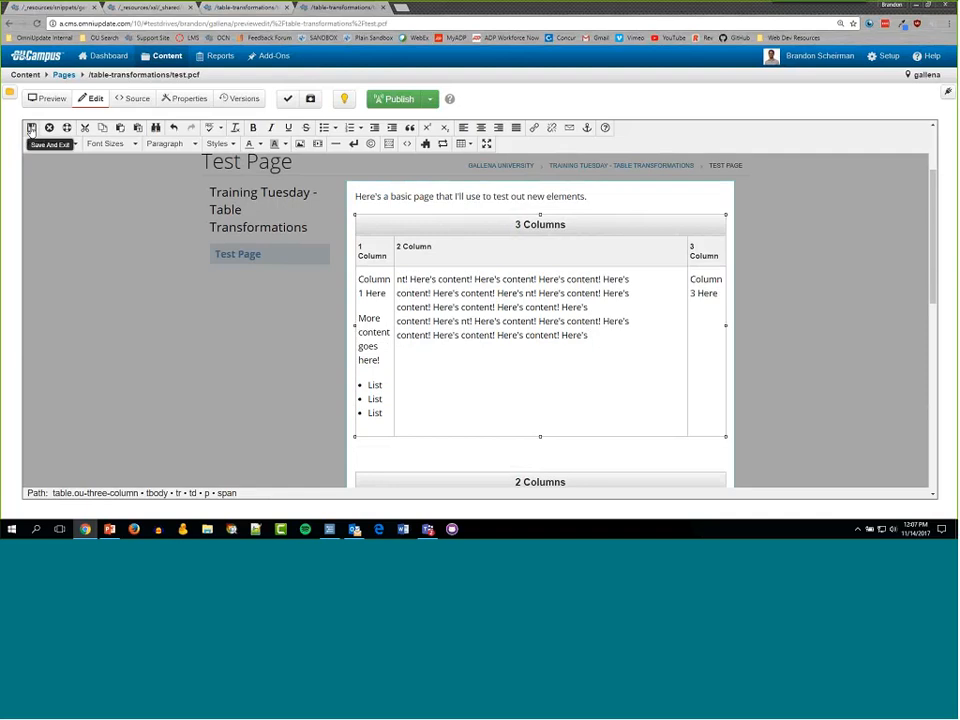
click(31, 130)
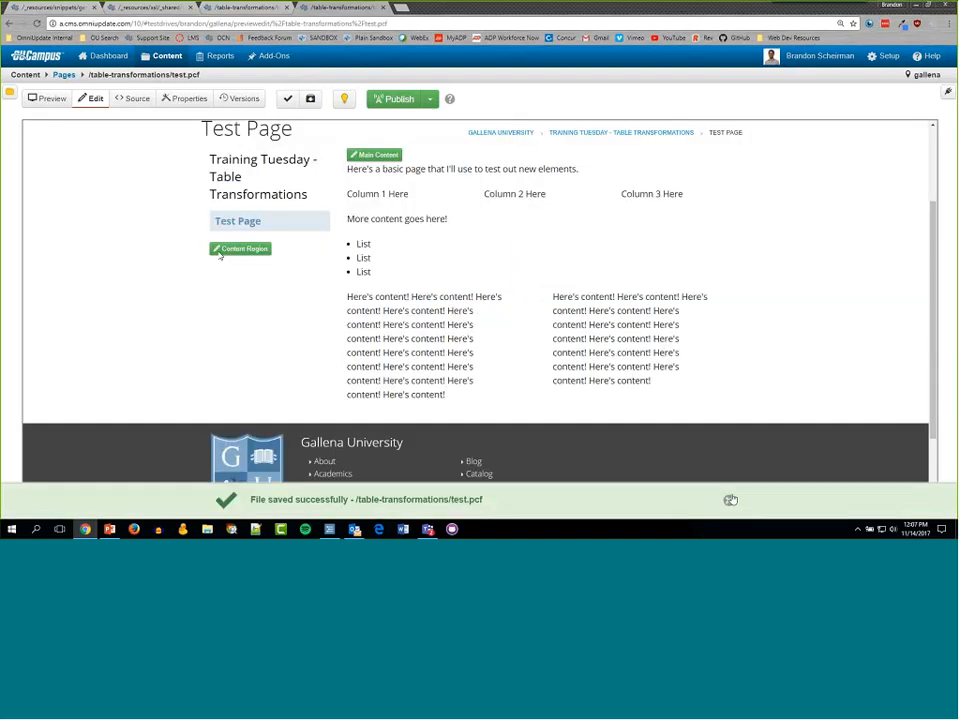
click(731, 500)
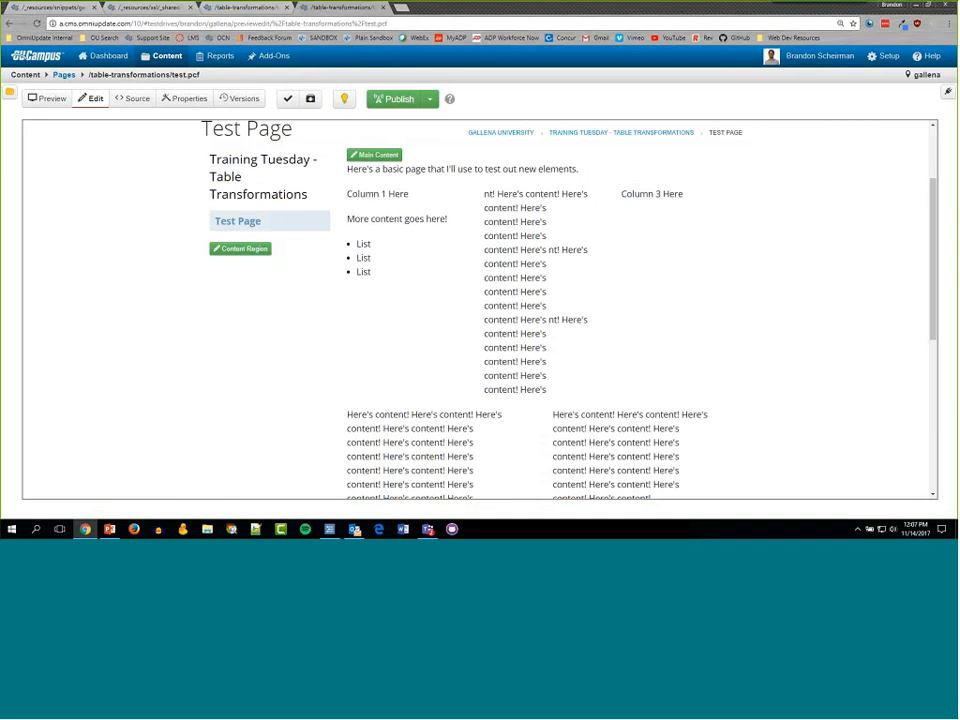
- Compare the 3 Columns table in the Main Content editor with its snippet source in three-columns.html, leaving snippets.xsl for its folder listing
click(389, 158)
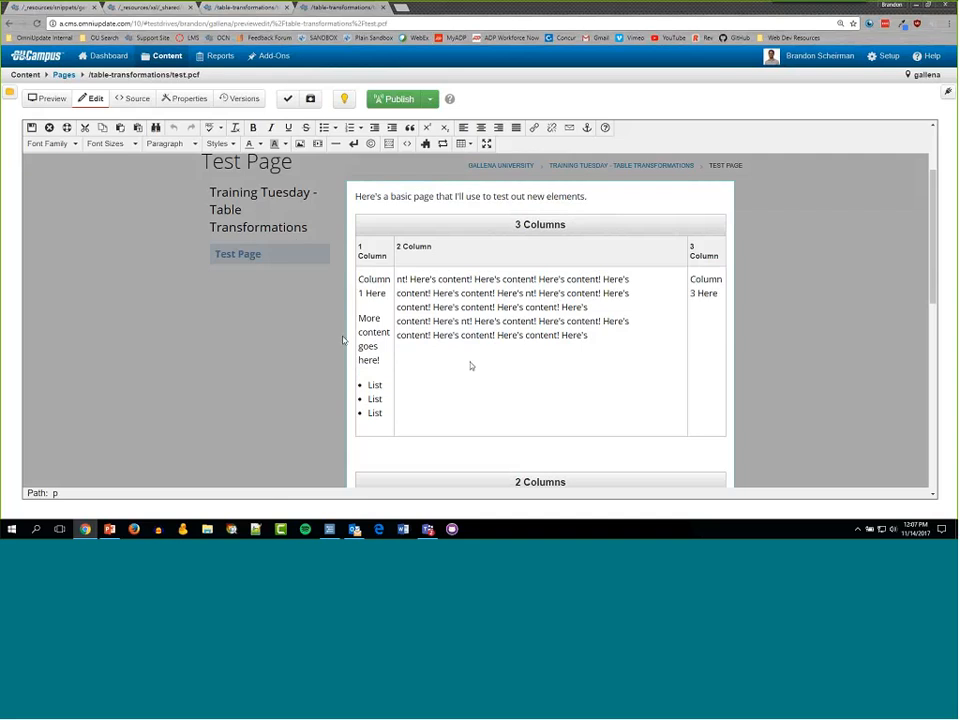
mouse_move(163, 56)
click(155, 8)
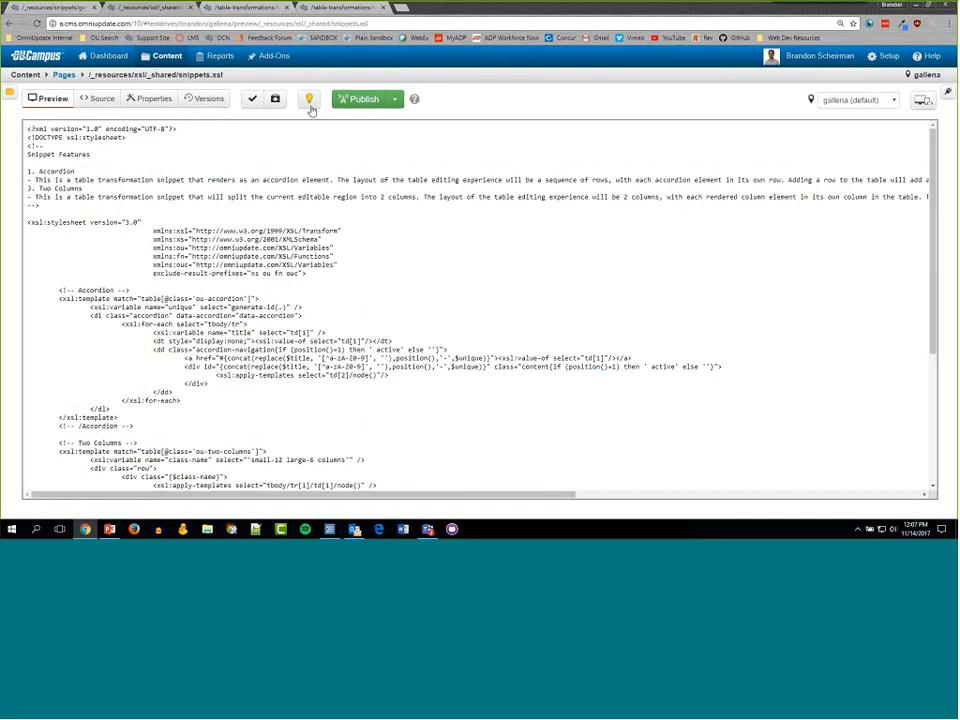
click(64, 75)
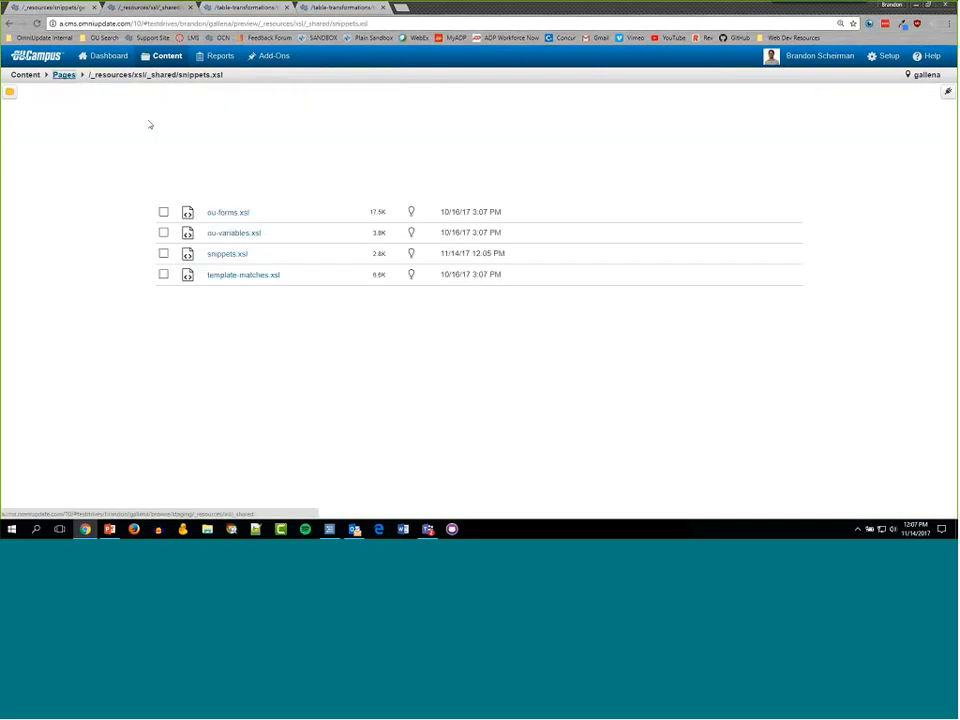
click(56, 8)
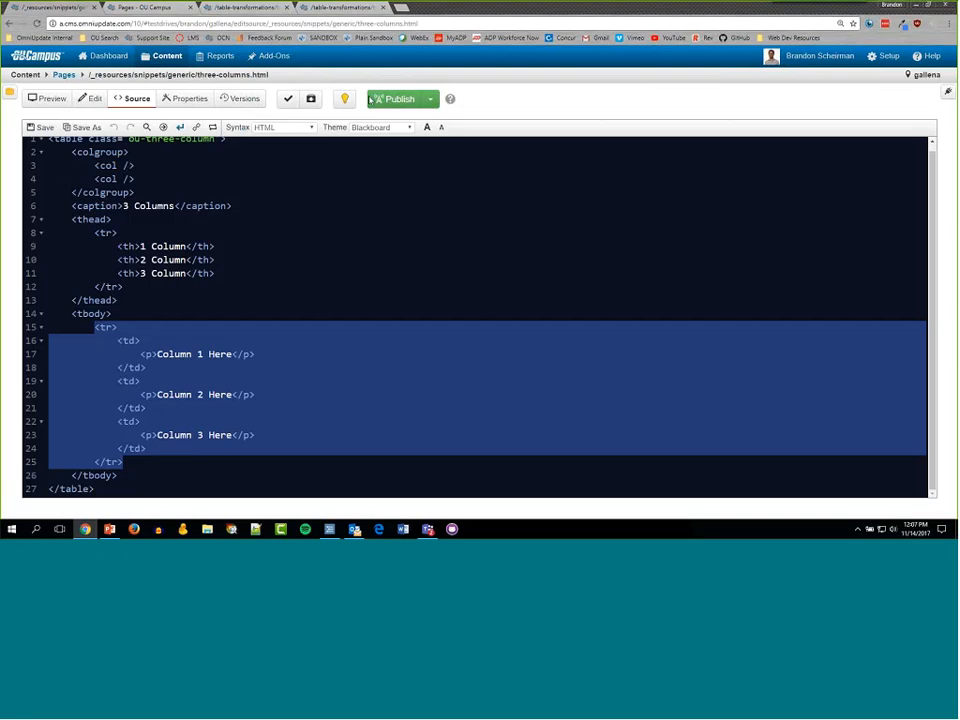
click(208, 394)
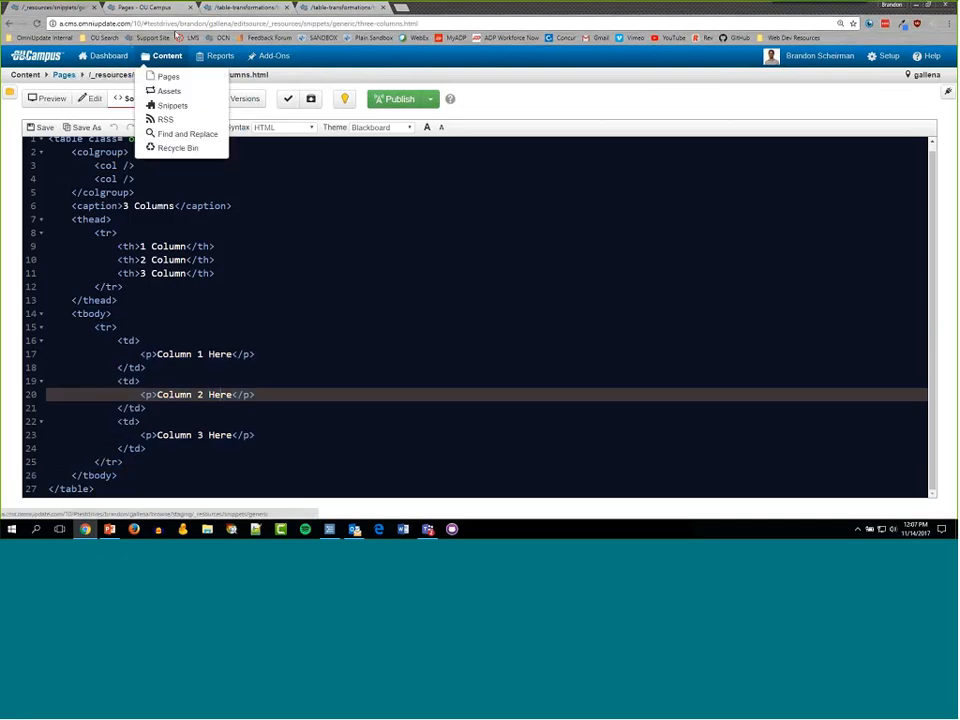
- Open wysiwyg.css from the _resources/ou/editor folder, dismissing the chat notification
click(130, 8)
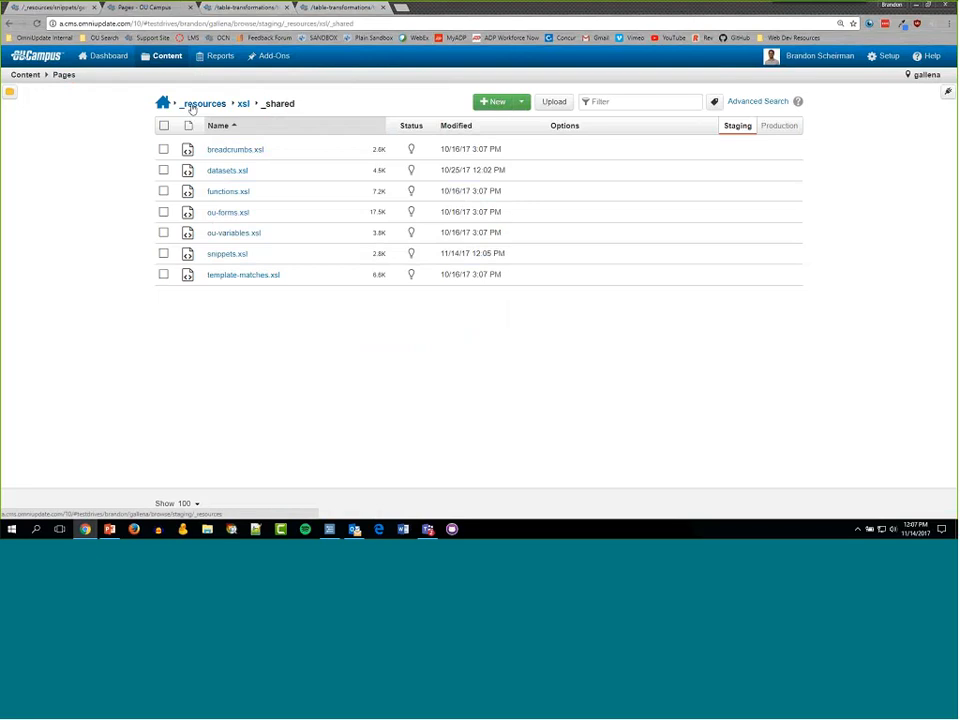
click(192, 106)
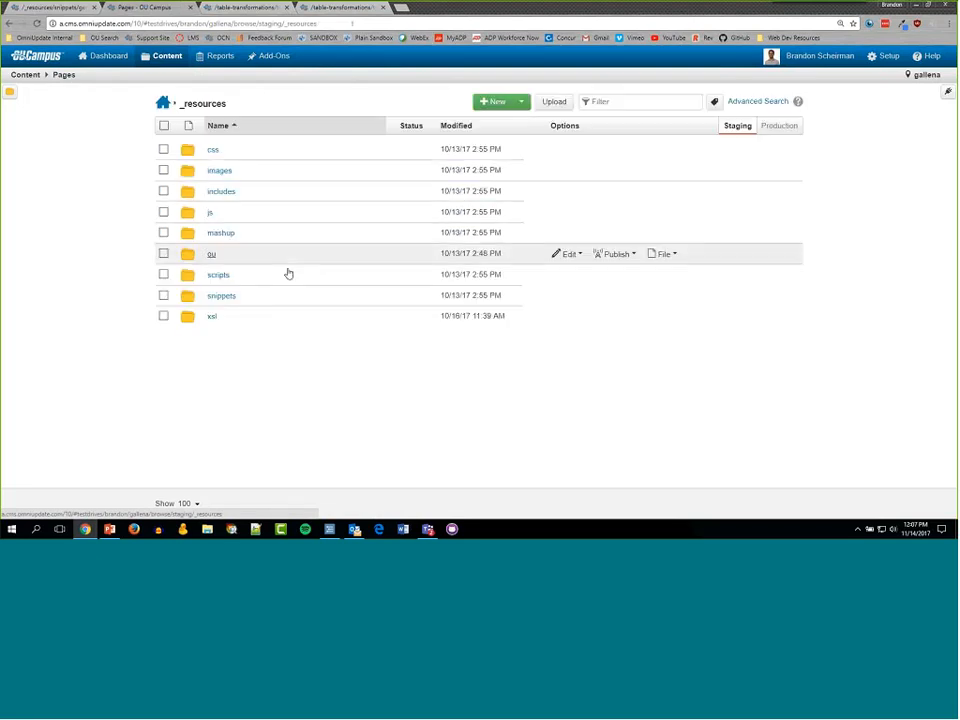
click(213, 257)
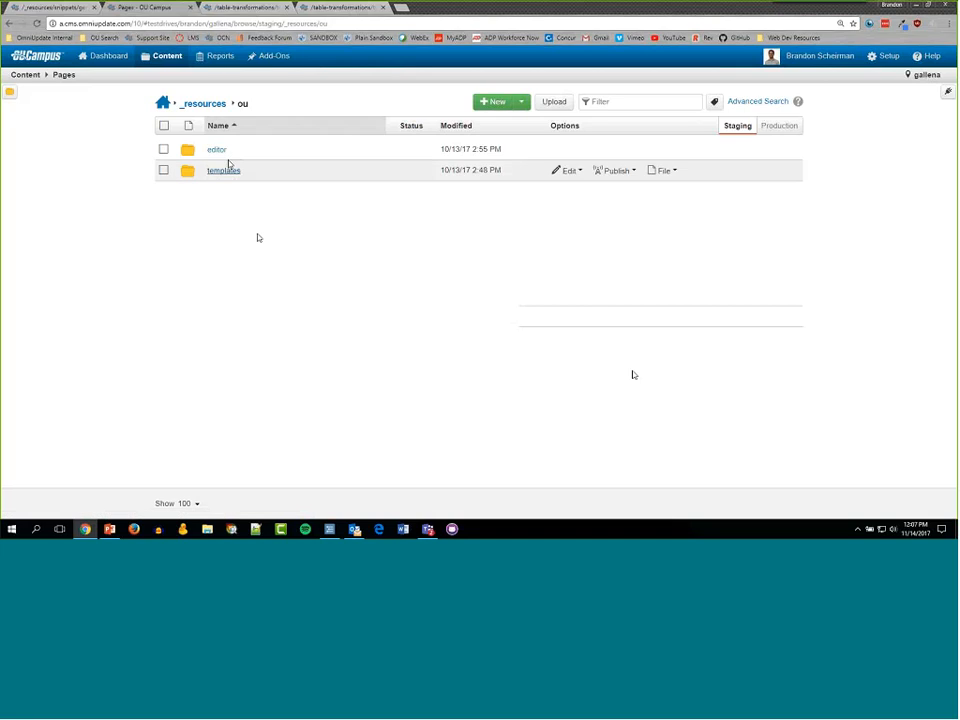
click(217, 151)
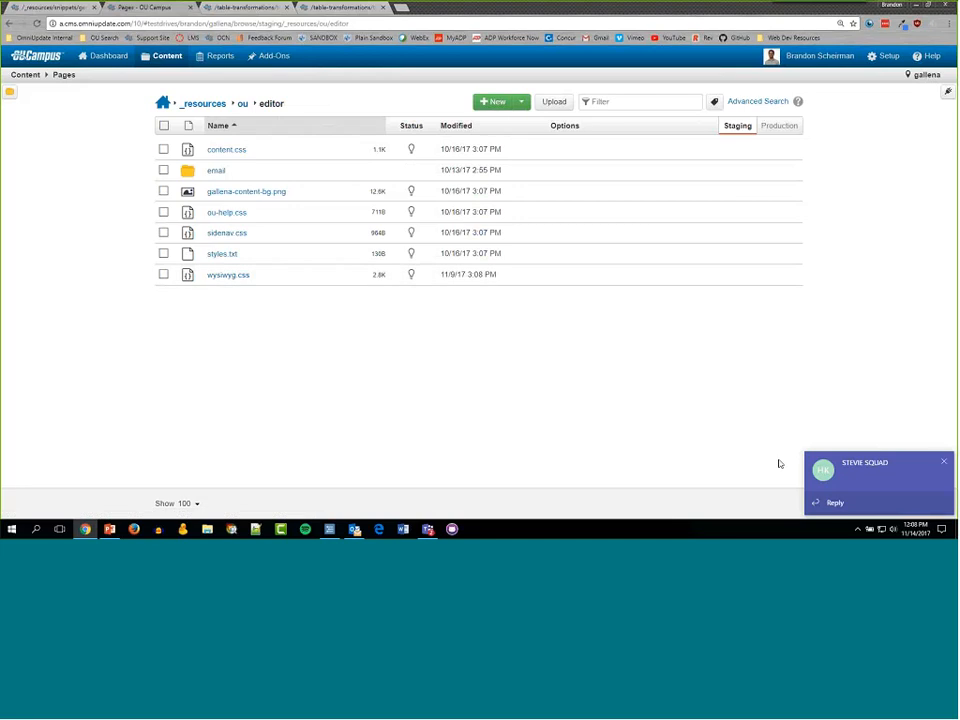
click(945, 465)
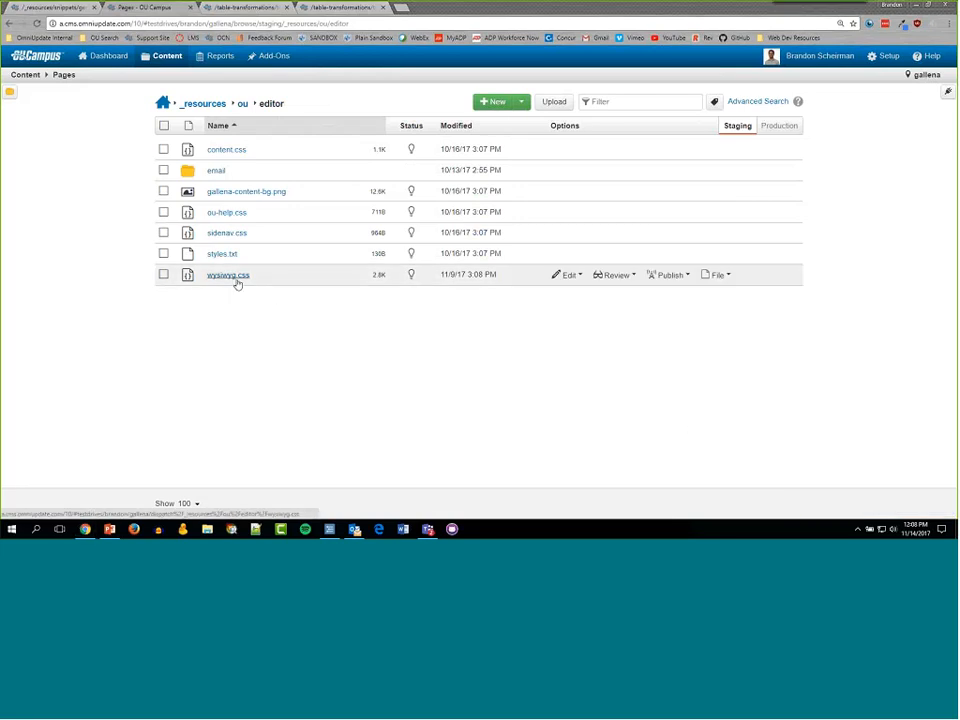
click(237, 282)
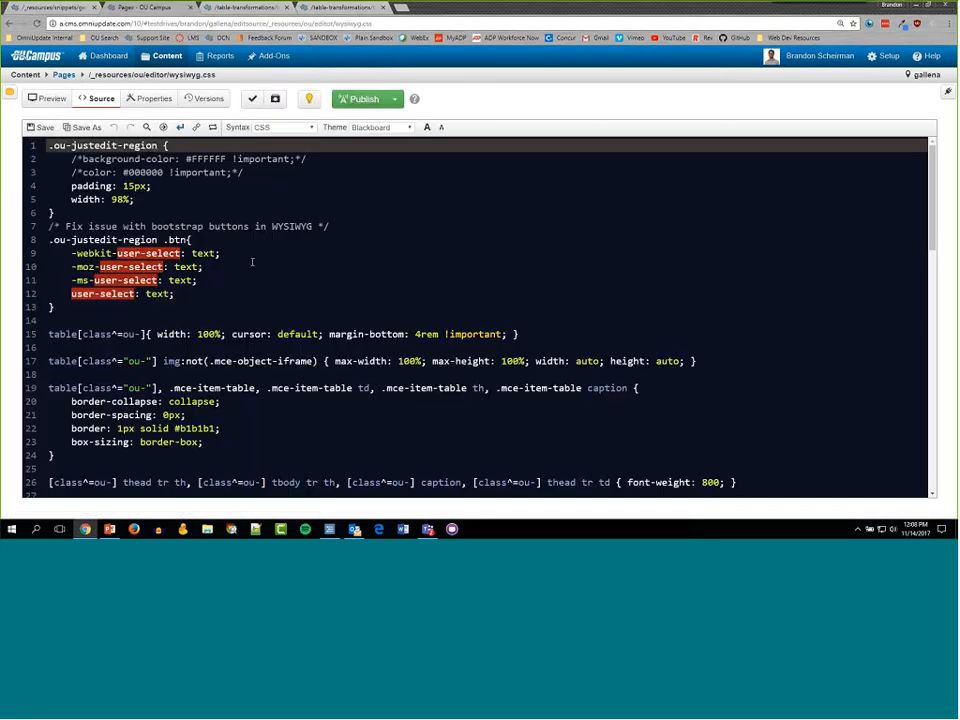
- Examine the general styling rules for tables whose class starts with "ou-" in wysiwyg.css
scroll(251, 239, down, 4)
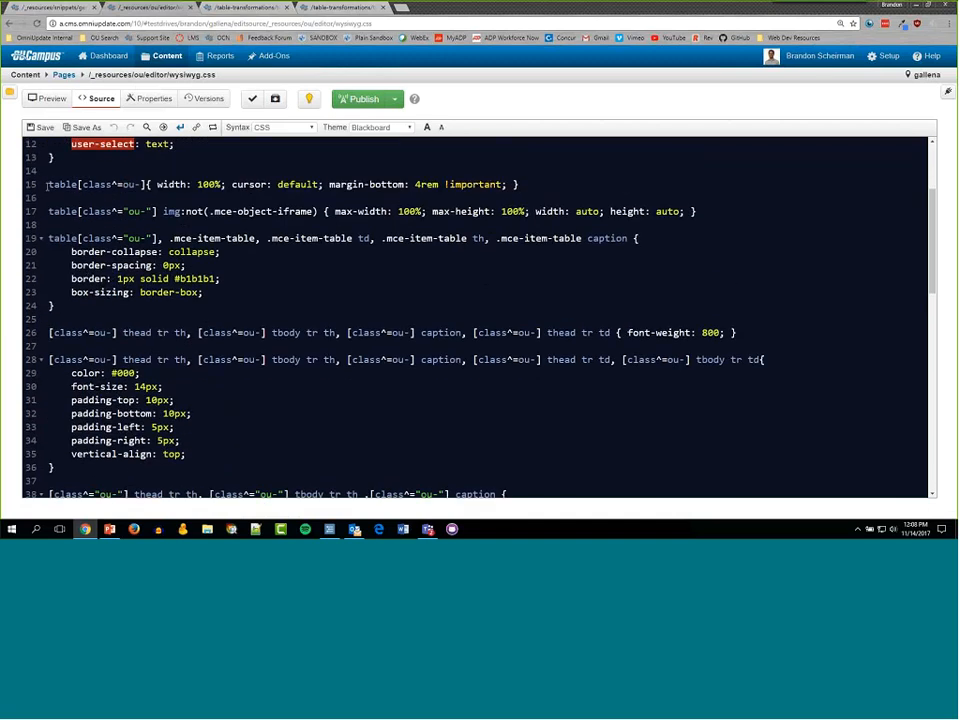
drag(47, 185, 142, 185)
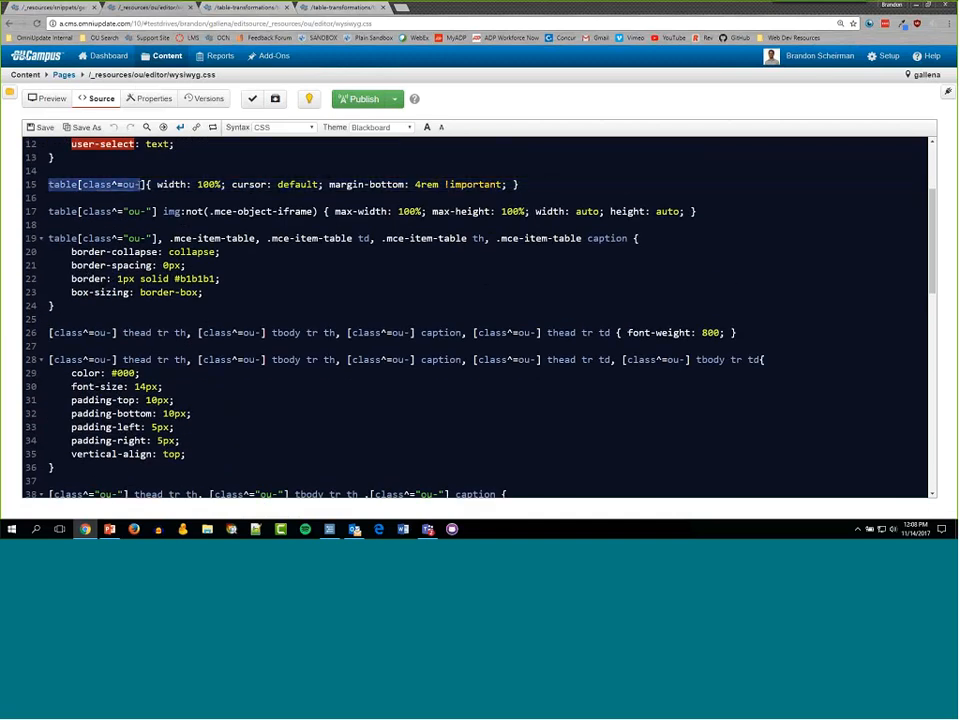
click(97, 211)
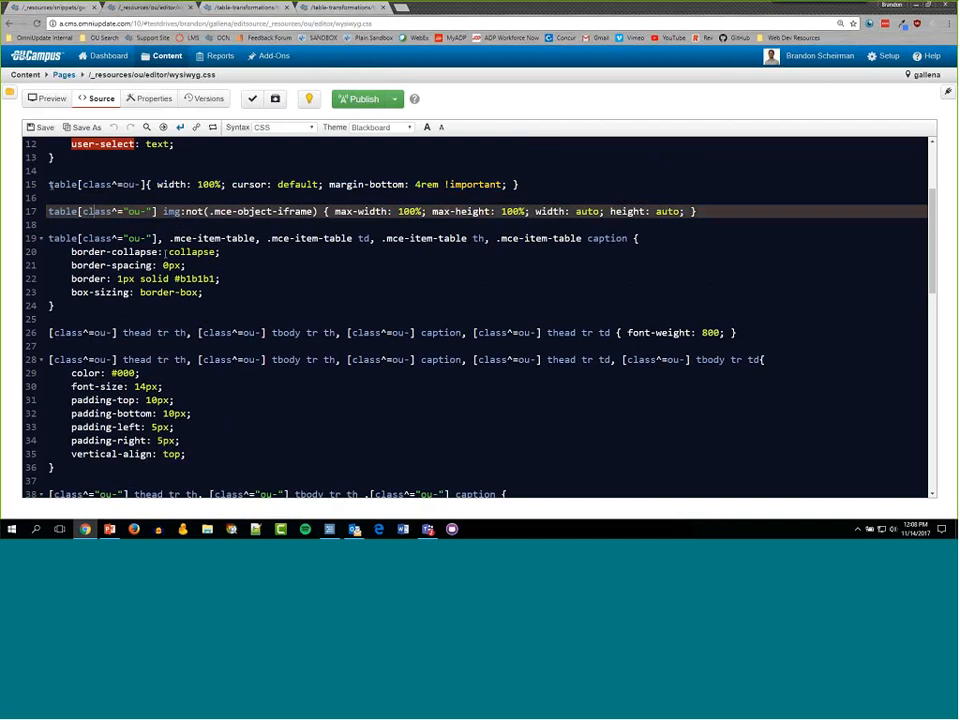
drag(49, 184, 385, 461)
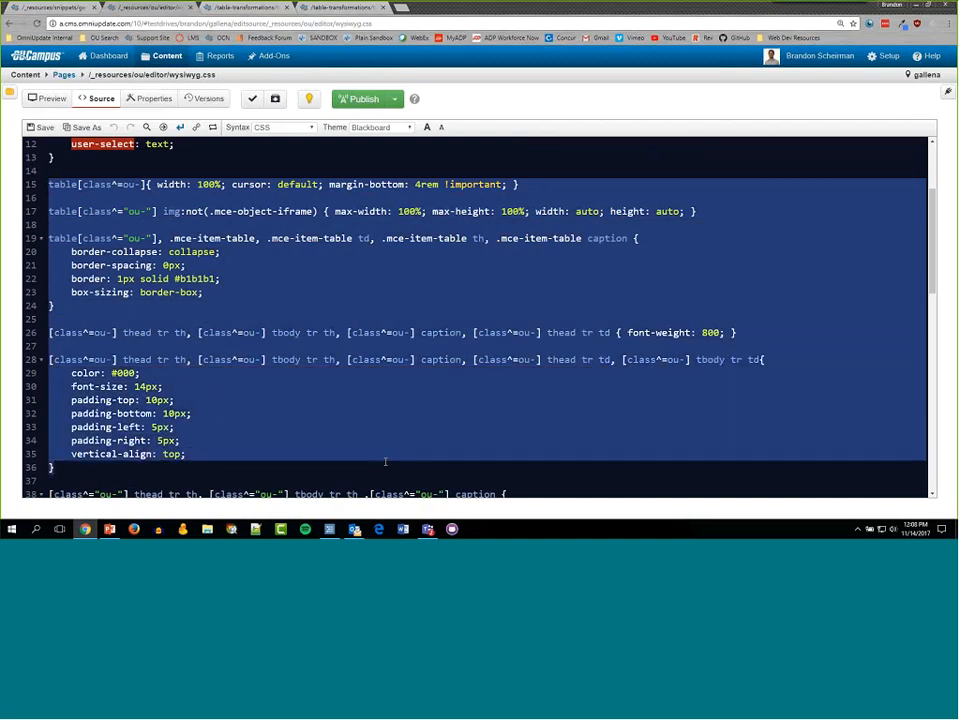
click(343, 386)
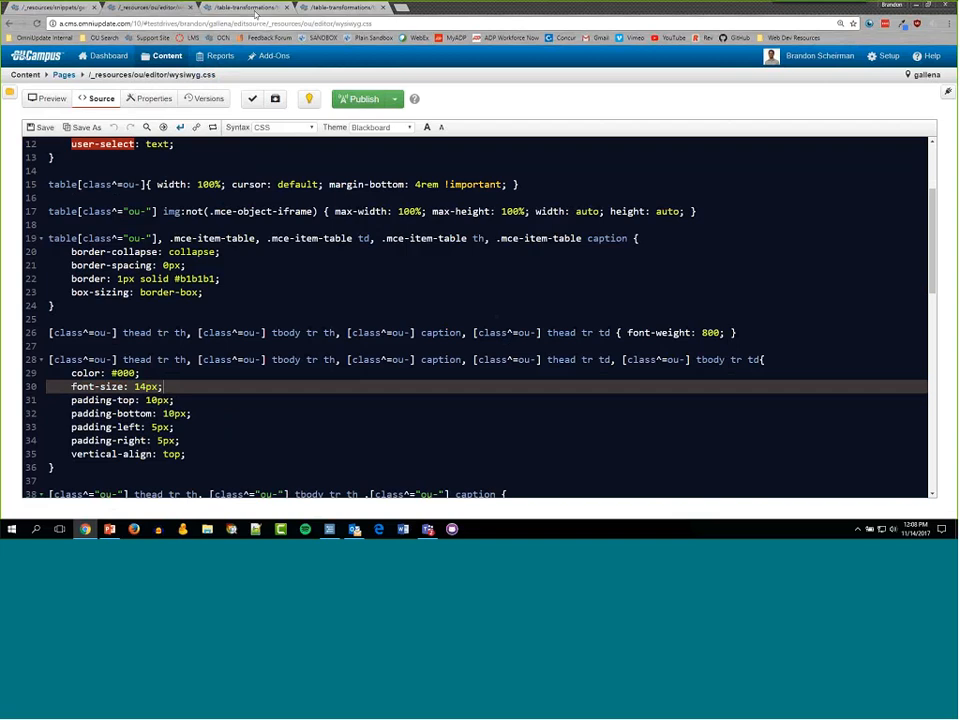
- Close the test.html source tab and examine how the 3 Columns and 2 Columns tables are styled in the test page editor
click(250, 8)
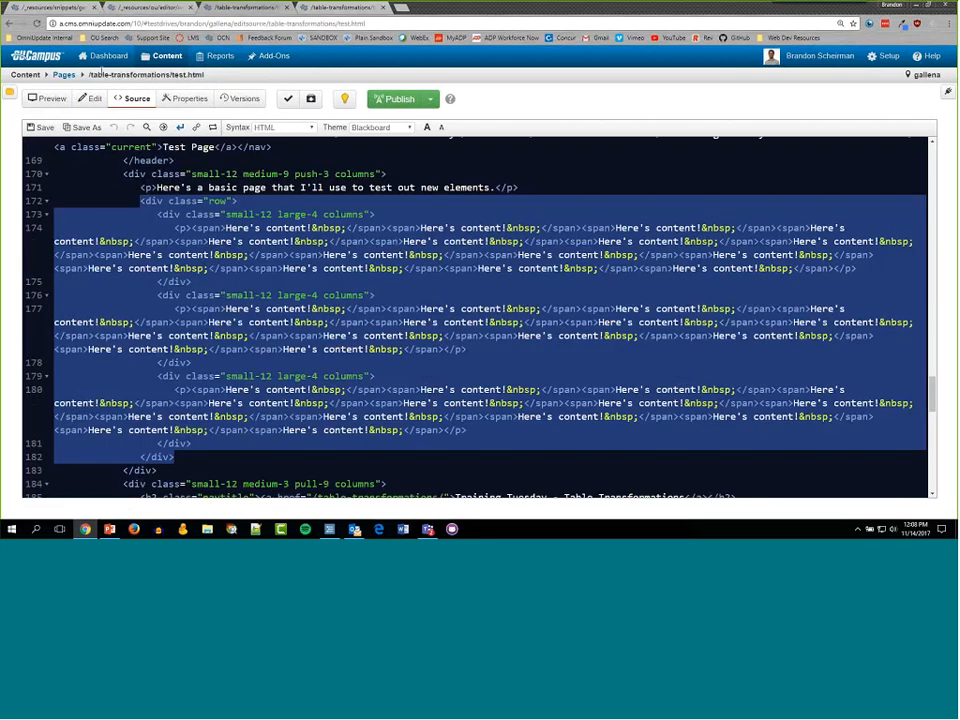
key(ctrl+w)
click(464, 229)
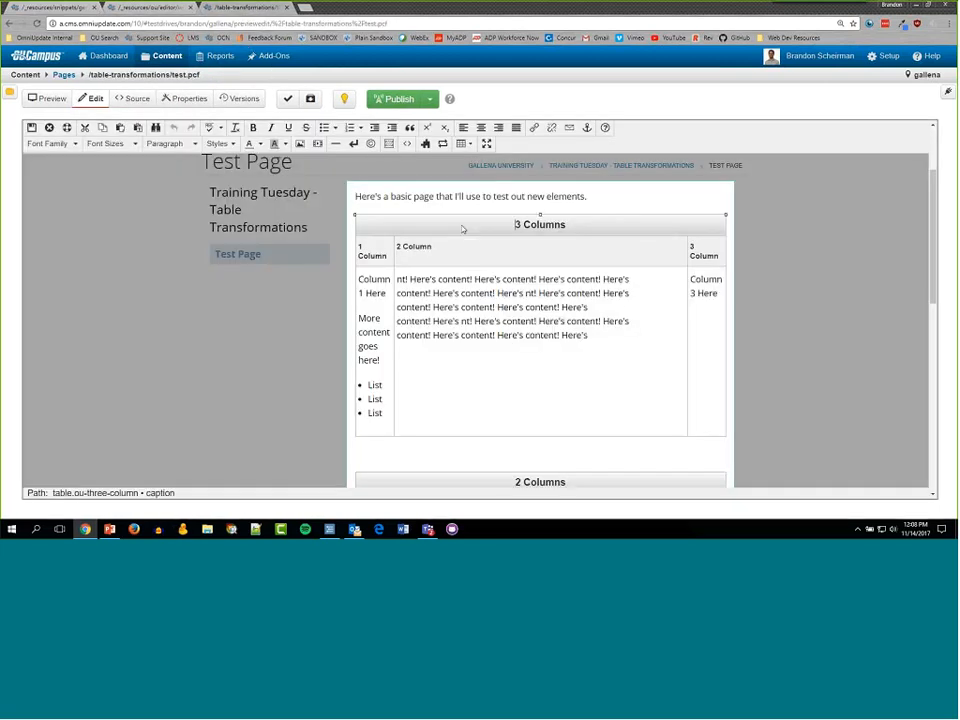
scroll(520, 262, up, 1)
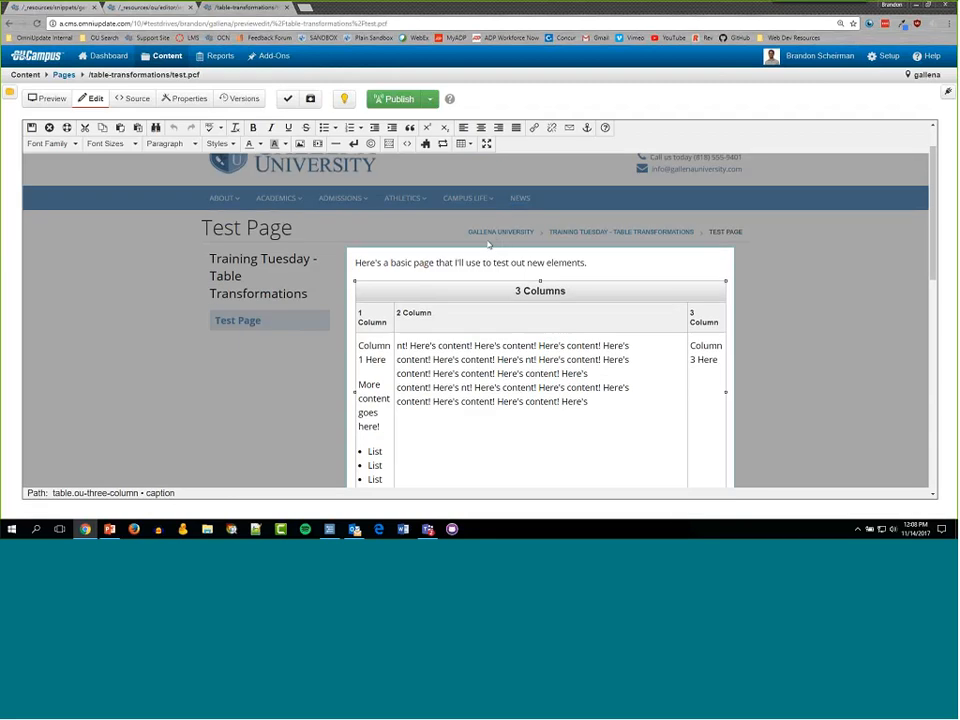
scroll(492, 286, down, 2)
scroll(460, 320, down, 1)
scroll(440, 320, down, 1)
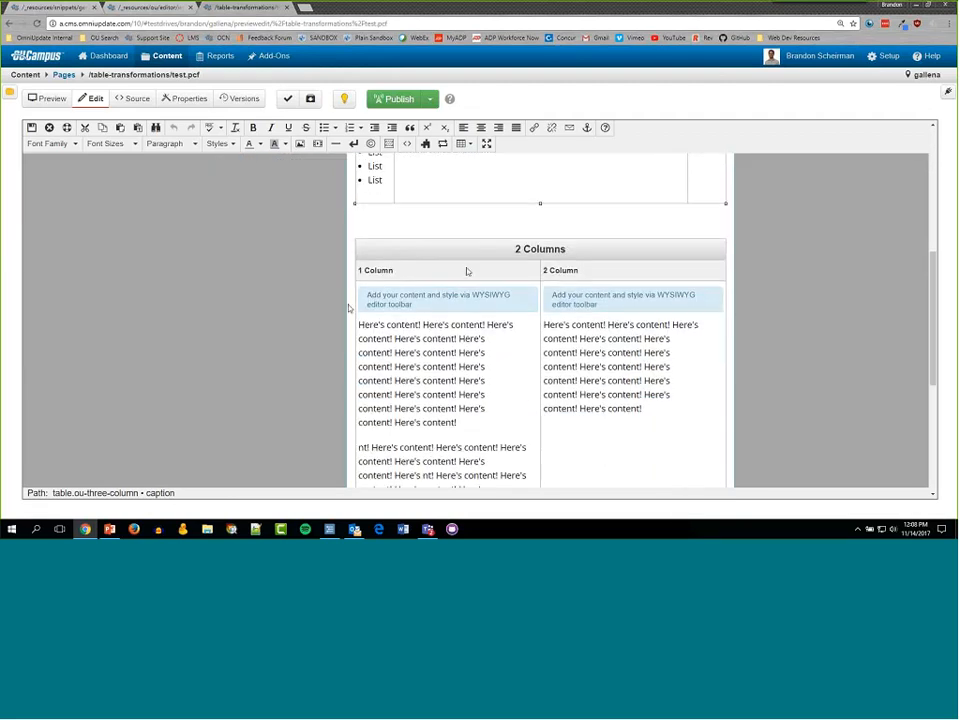
scroll(542, 300, down, 1)
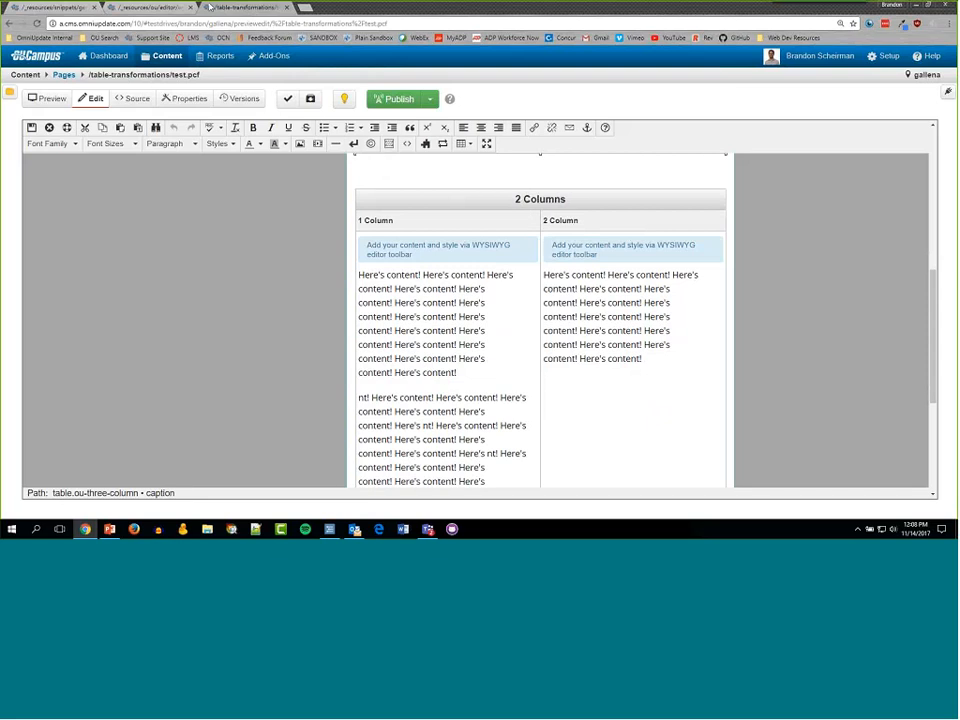
- Return to wysiwyg.css and locate the two columns rules after the "END Table Input Hint Styling" comment
click(86, 10)
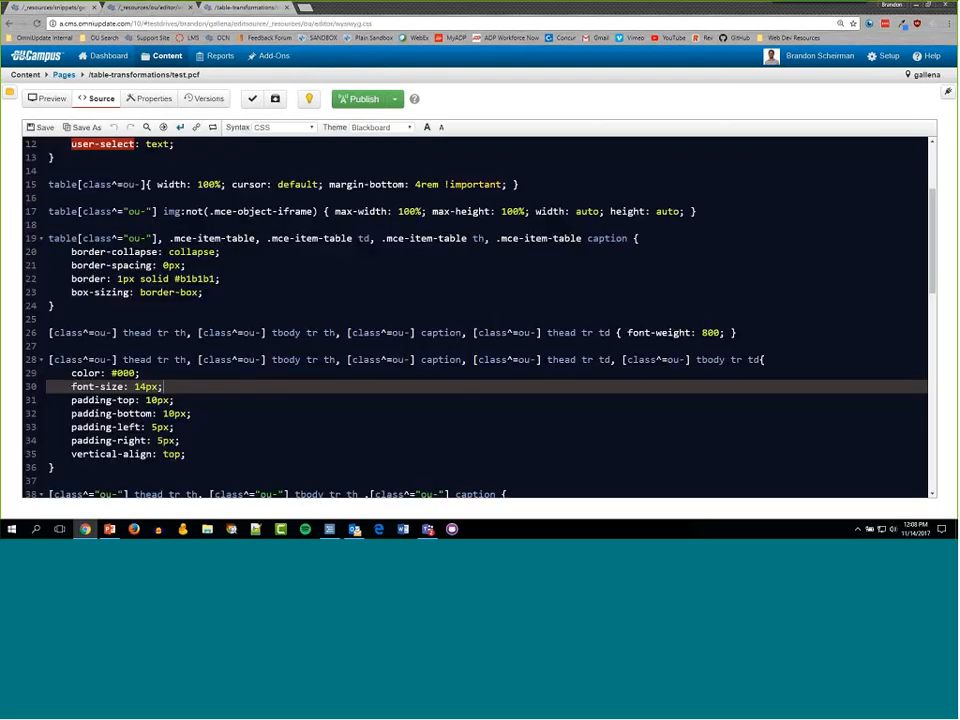
scroll(268, 400, down, 3)
scroll(268, 400, down, 4)
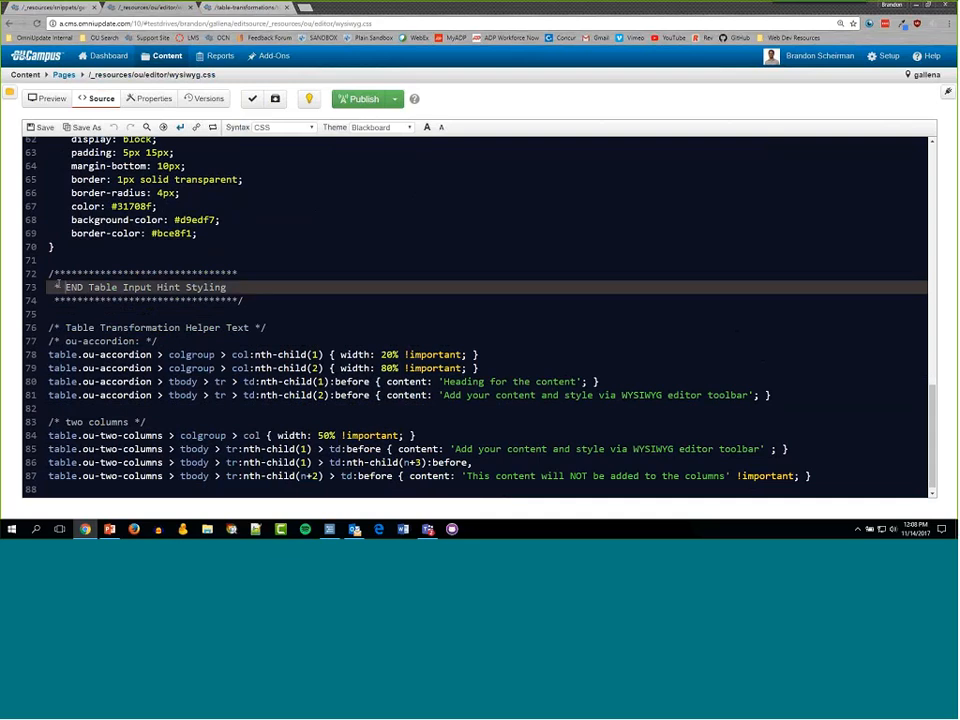
drag(48, 273, 263, 311)
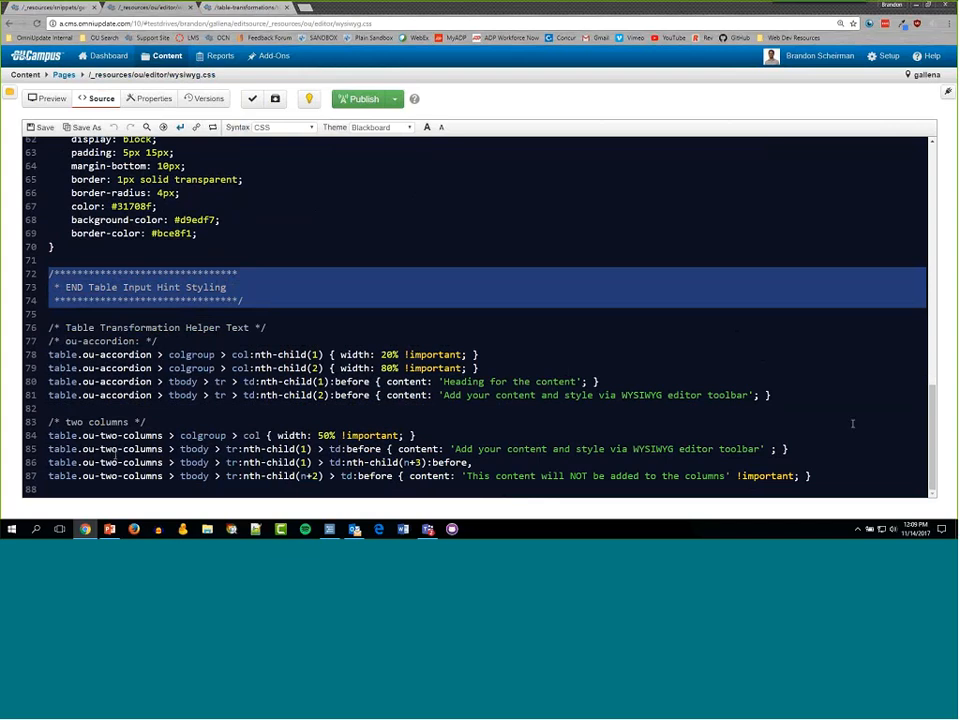
click(46, 422)
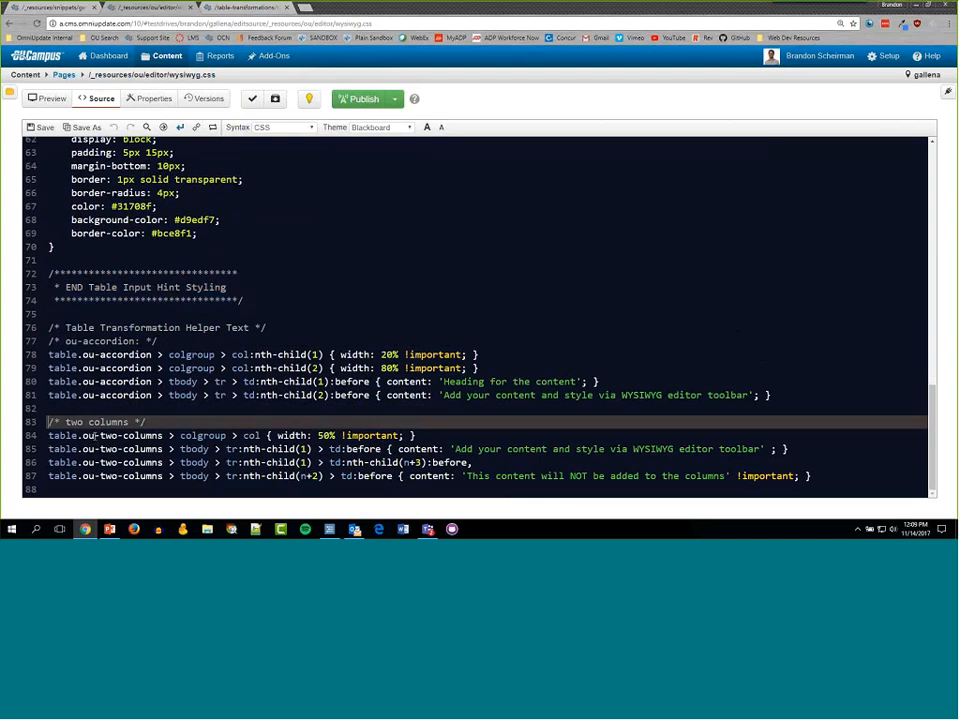
- Examine the colgroup > col selector and its width declaration in the two columns block
click(201, 436)
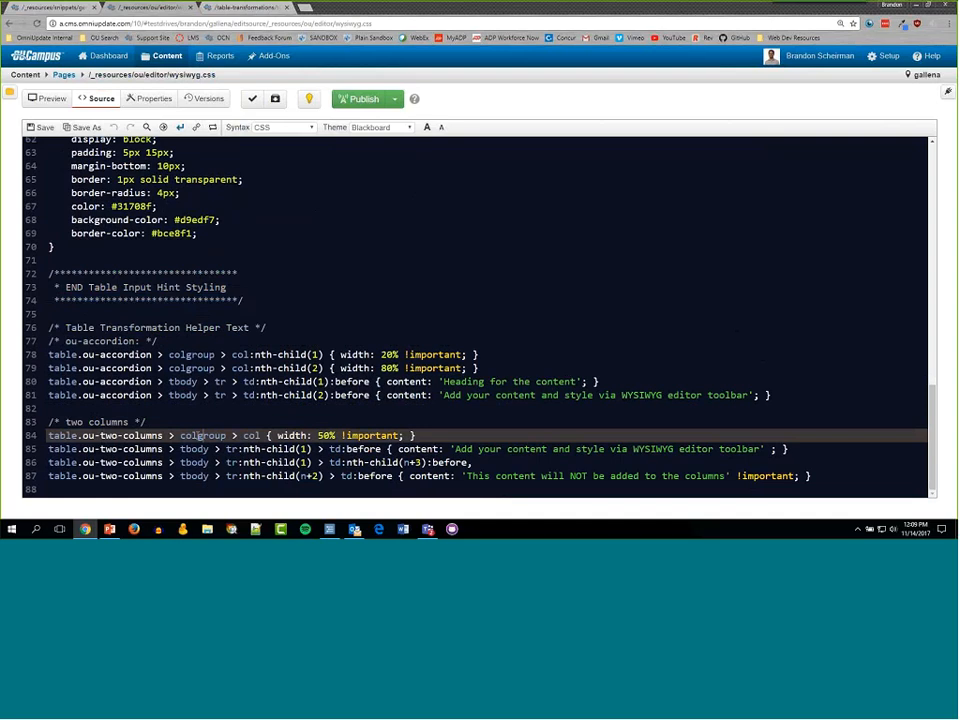
drag(181, 436, 229, 436)
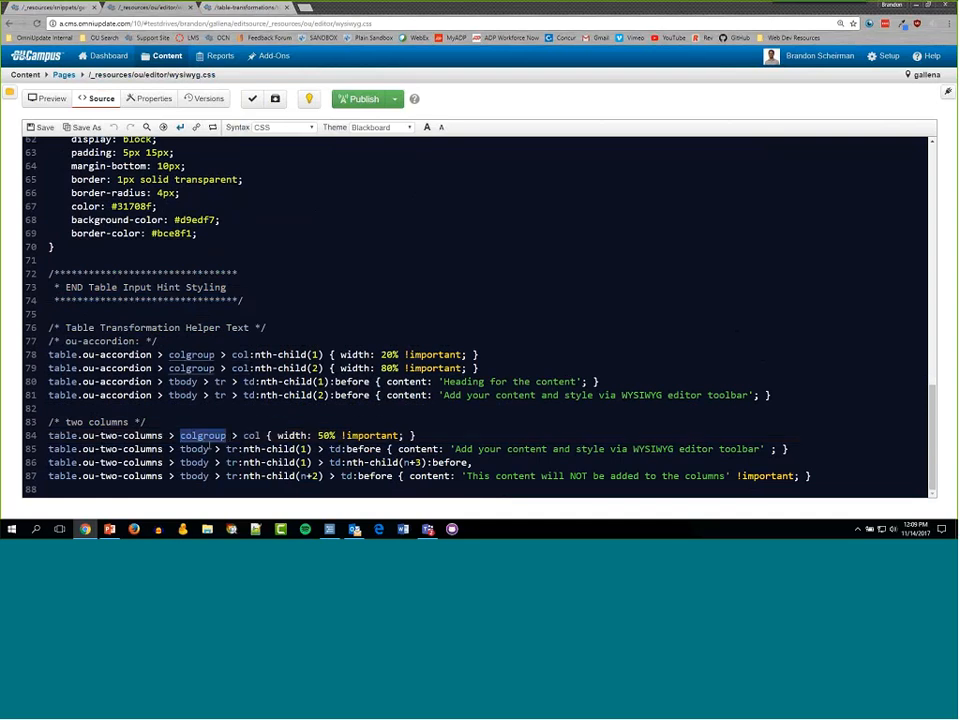
drag(244, 436, 261, 436)
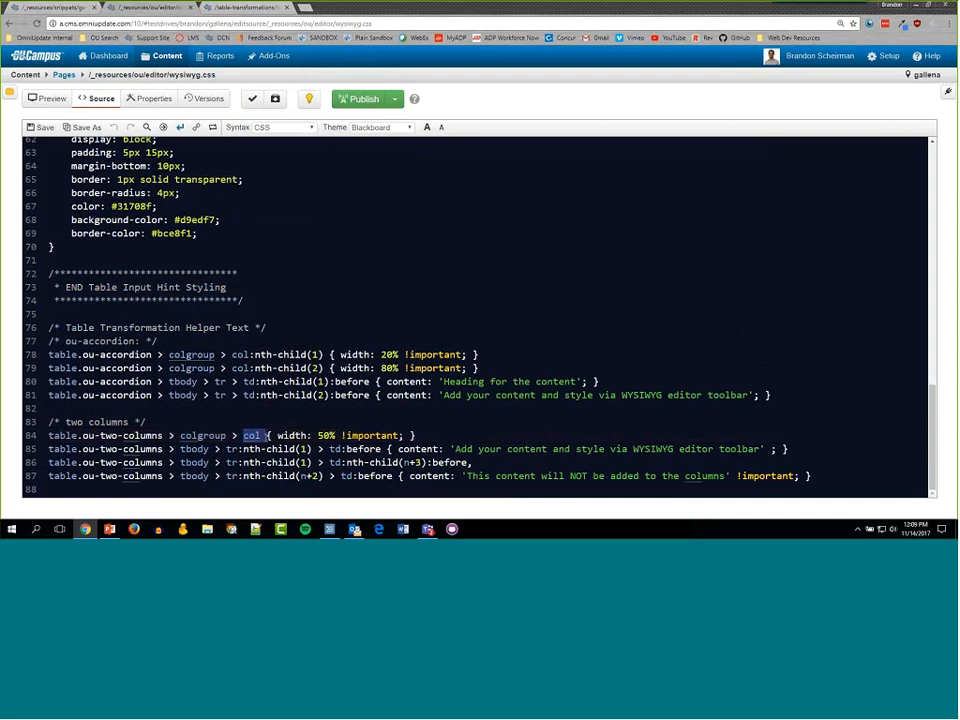
click(308, 437)
double_click(326, 436)
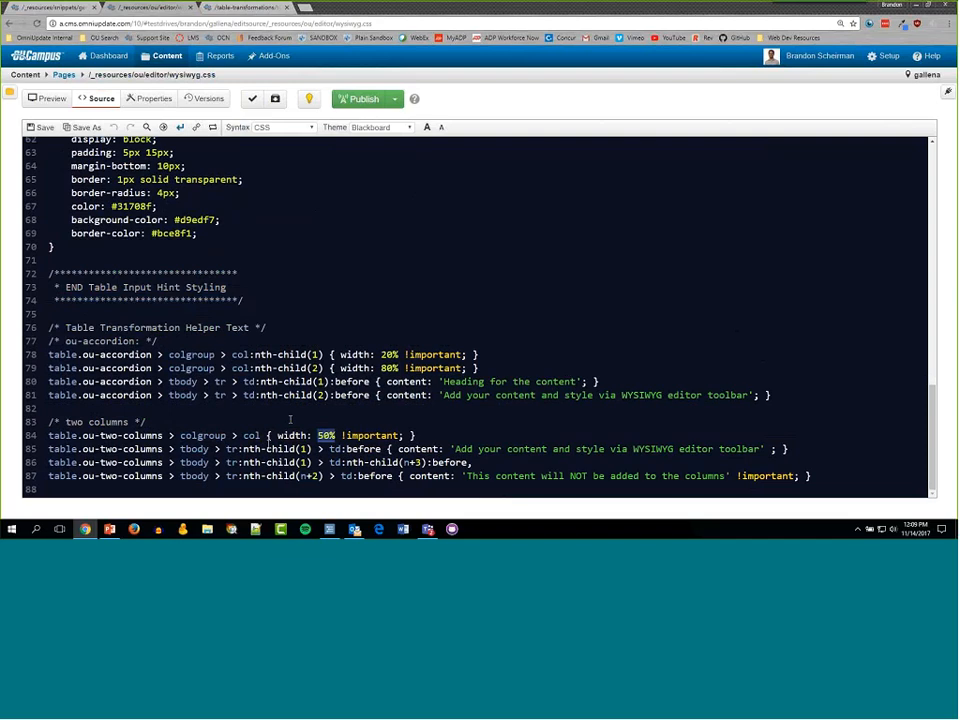
click(192, 435)
drag(181, 435, 260, 436)
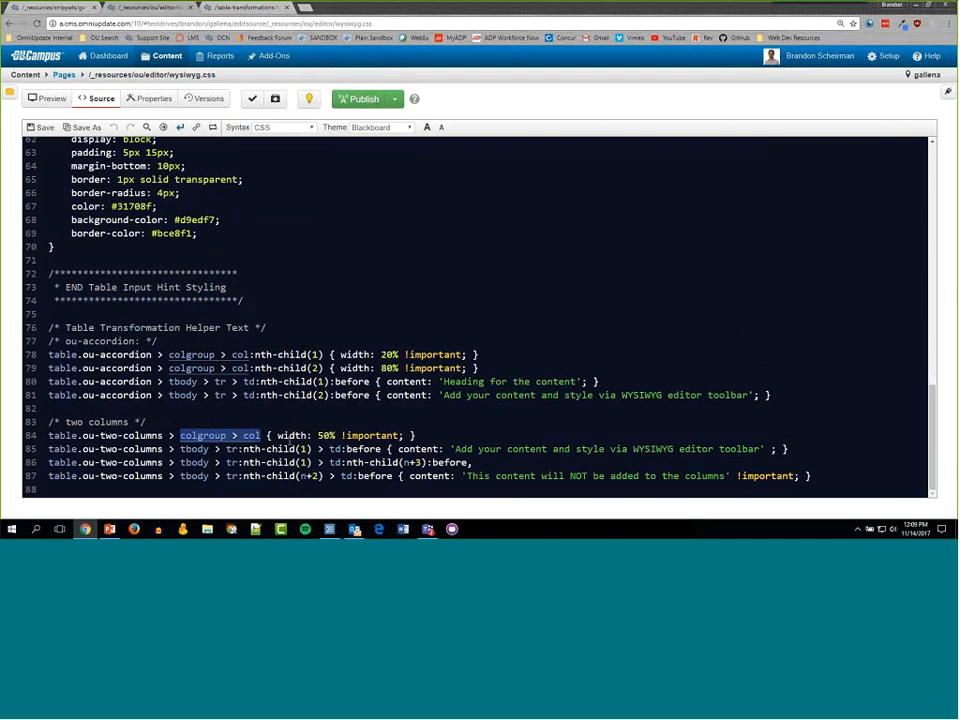
click(268, 436)
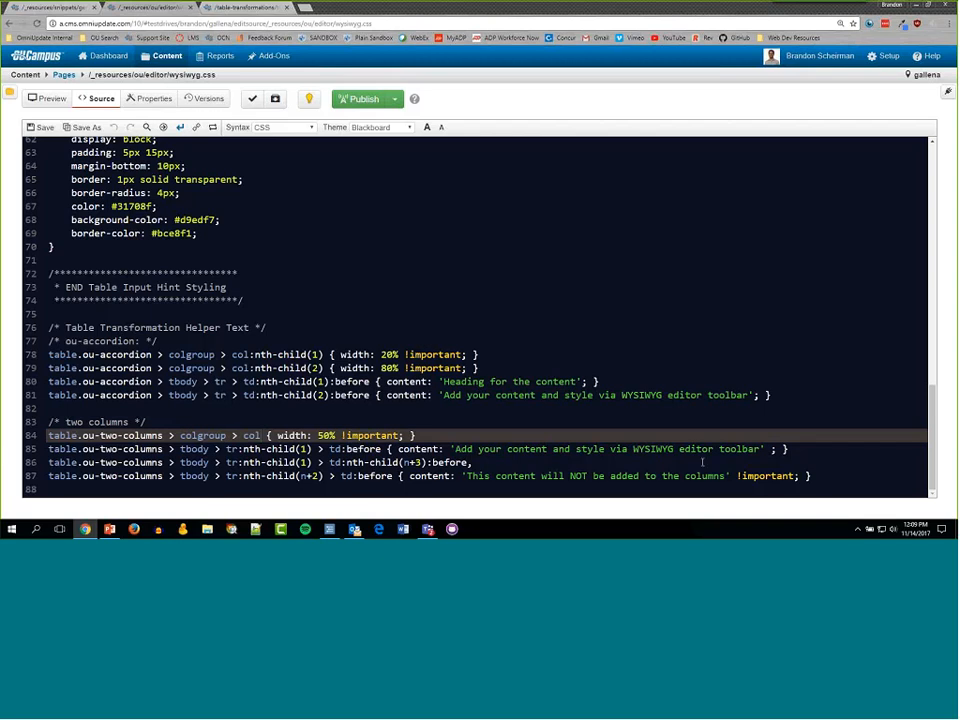
- Examine the td:before helper text rules in the two columns block
click(333, 462)
key(shift+Up)
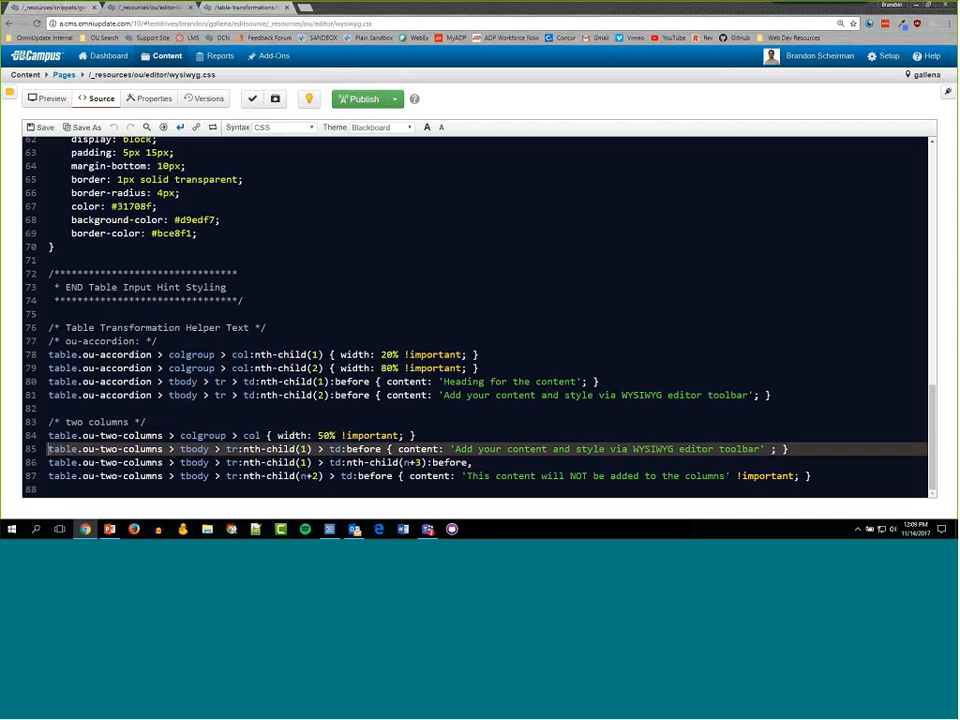
key(shift+Home)
drag(336, 461, 815, 477)
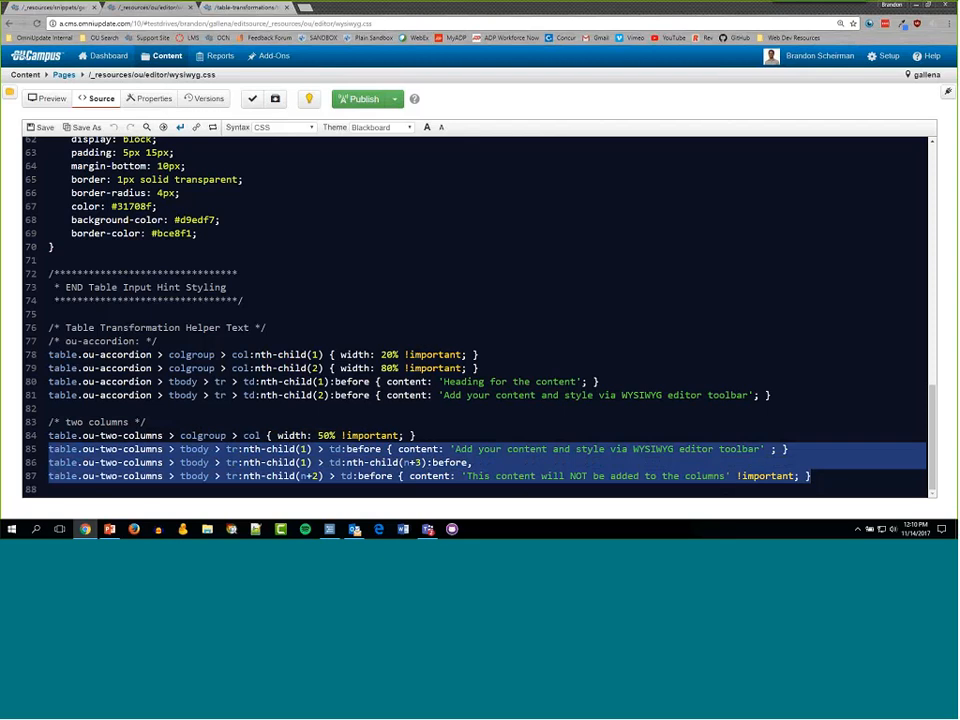
click(812, 451)
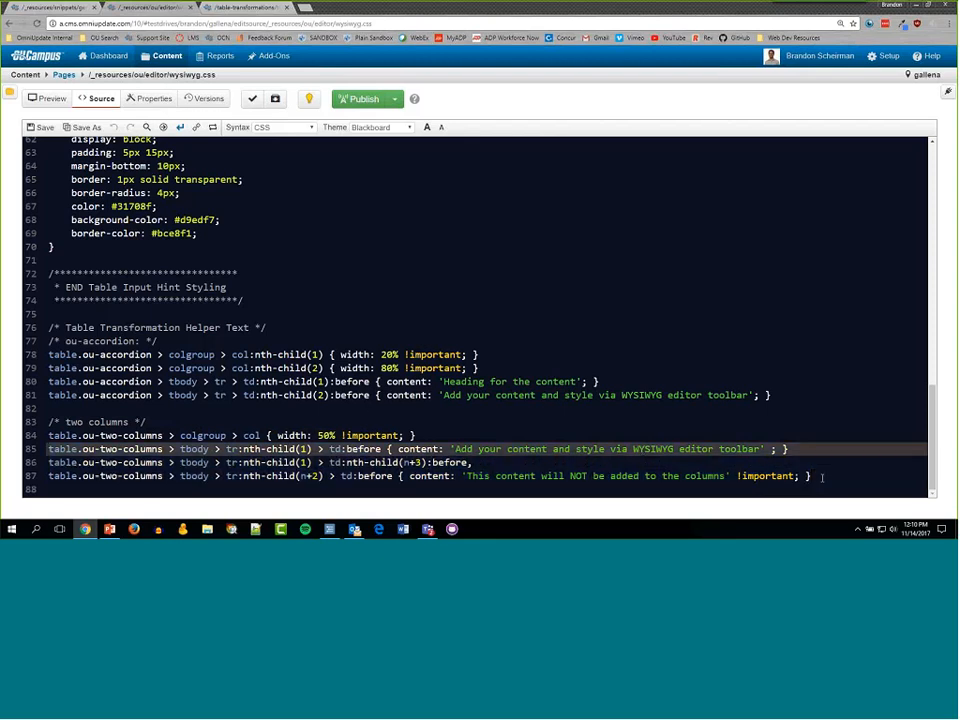
- Duplicate the two columns CSS block at the end of wysiwyg.css and change the copy's comment to "three columns"
drag(822, 477, 50, 424)
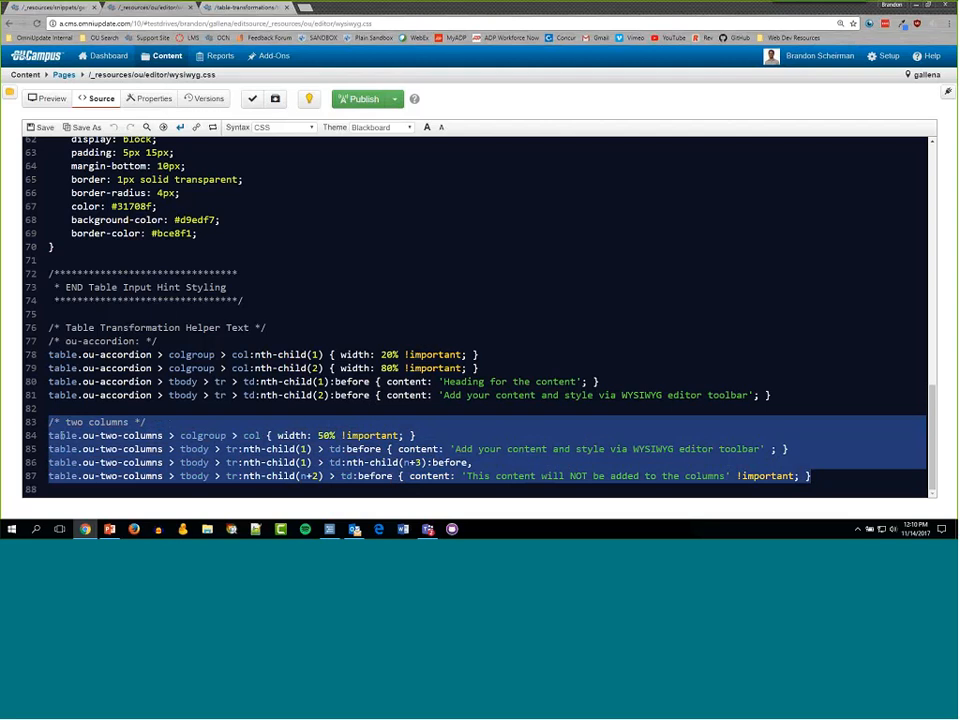
key(ctrl+c)
click(835, 472)
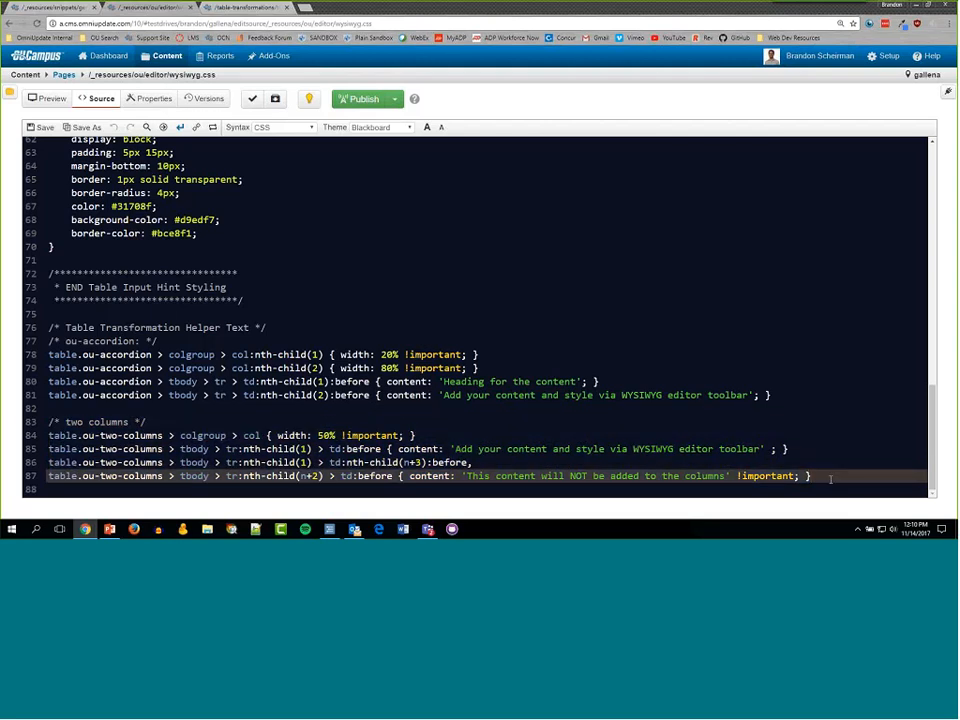
key(Return)
key(Return)
key(ctrl+v)
scroll(180, 399, down, 2)
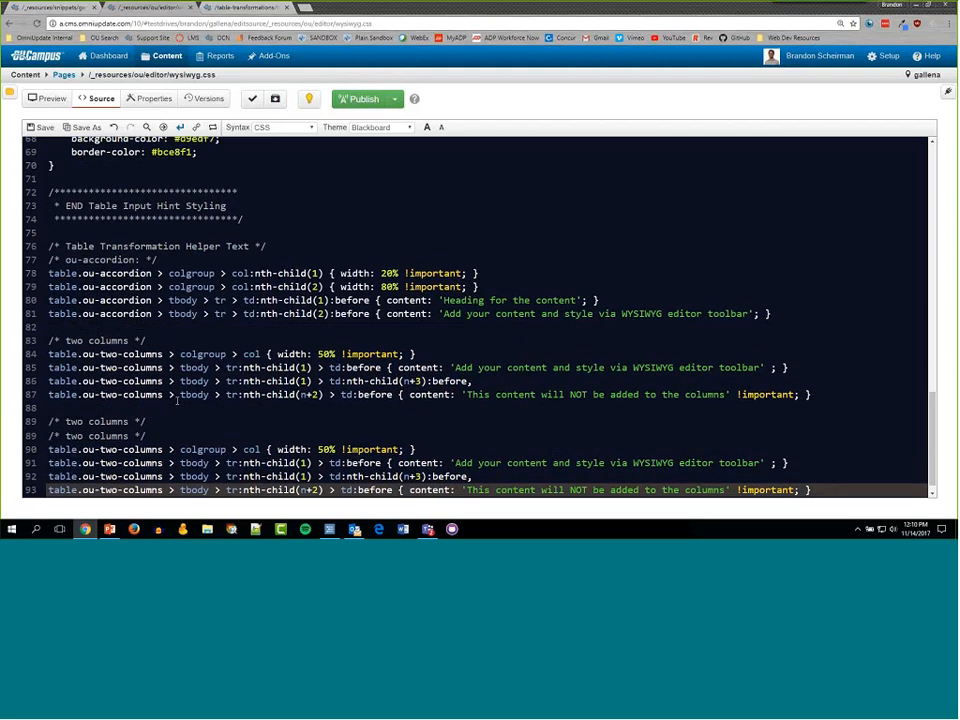
double_click(73, 421)
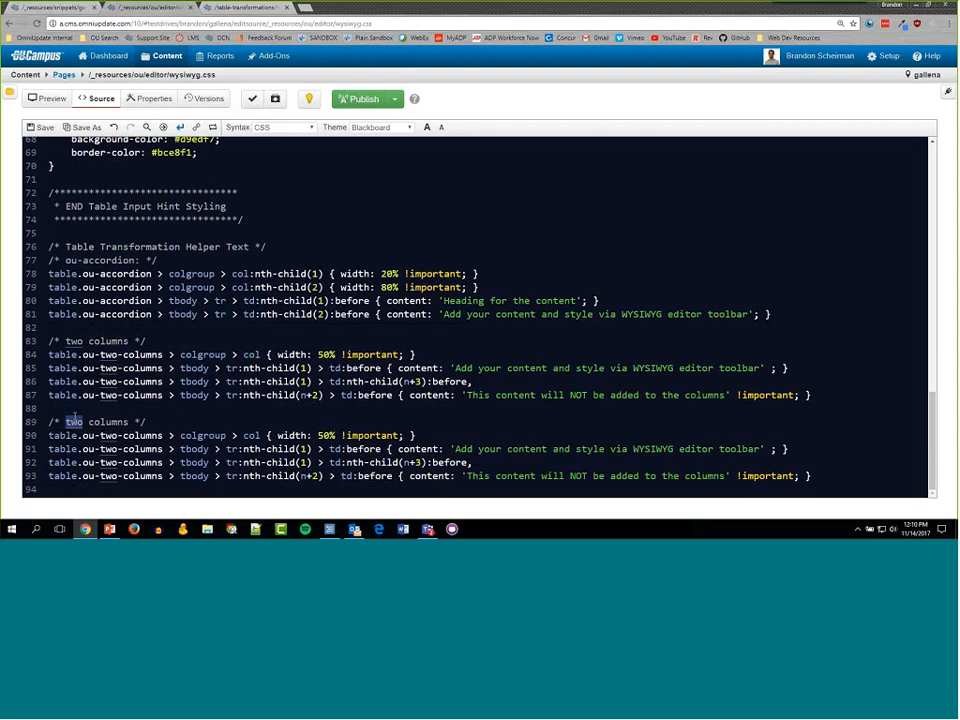
text(three)
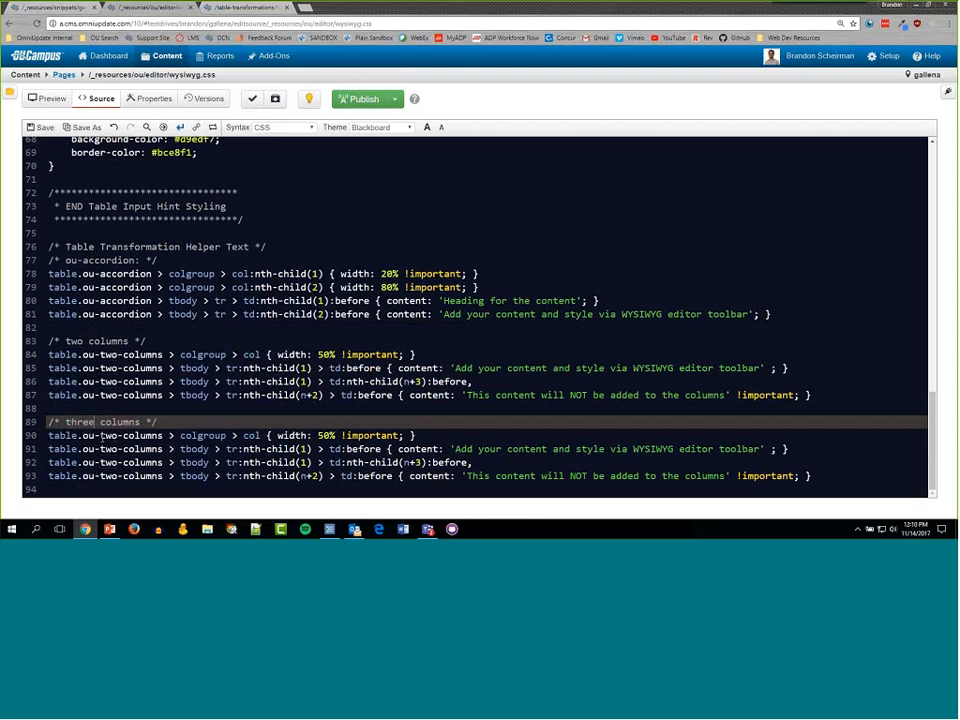
- Change the class in the colgroup rule of the three columns CSS block to ou-three-columns
click(101, 436)
double_click(106, 436)
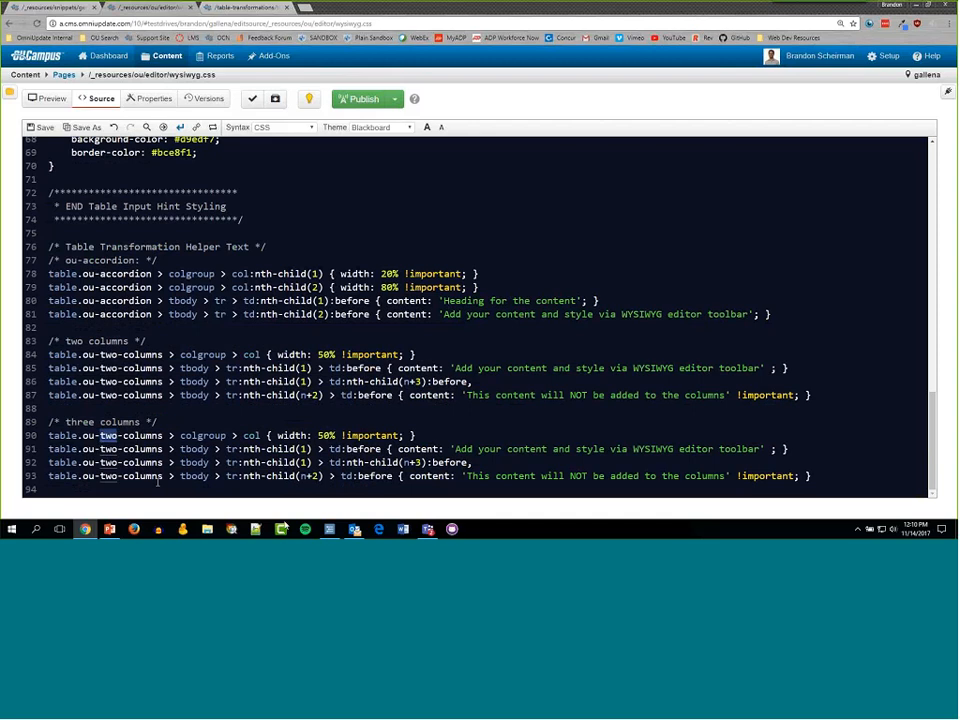
text(three)
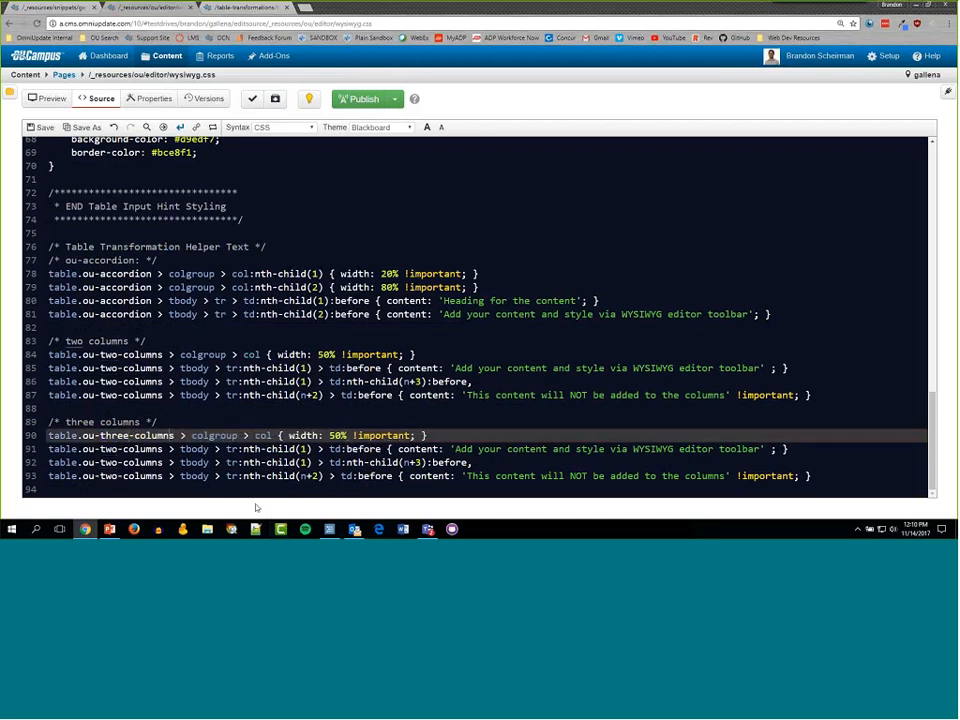
- Remove the final "s" from "columns" in the table class name of all four rules in the three columns block
key(BackSpace)
key(Down)
key(Left)
key(BackSpace)
key(Down)
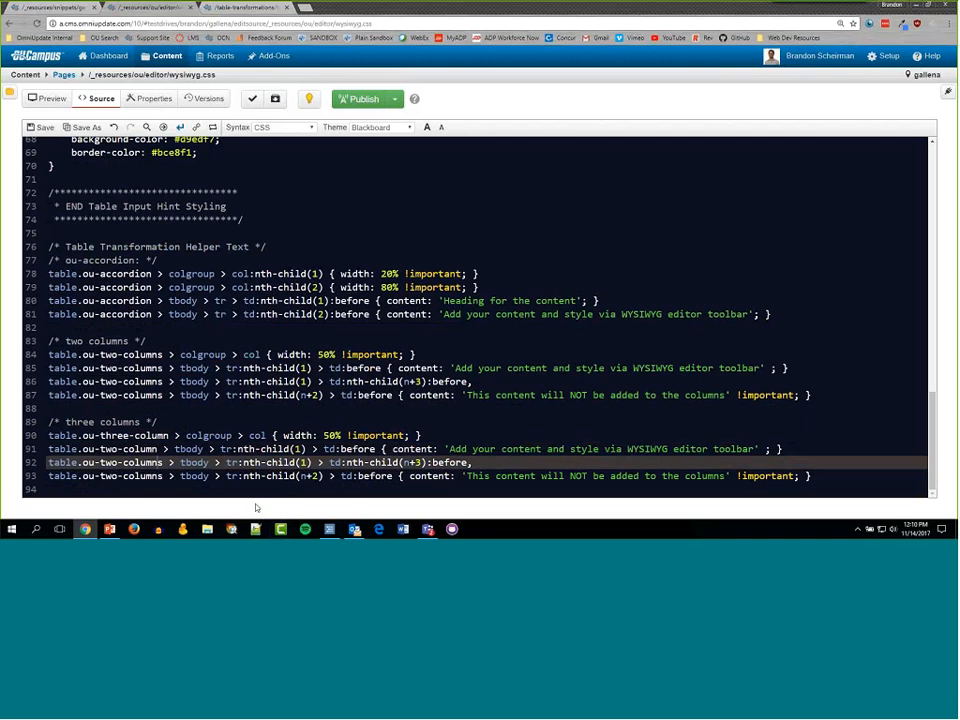
key(Delete)
key(Down)
key(Delete)
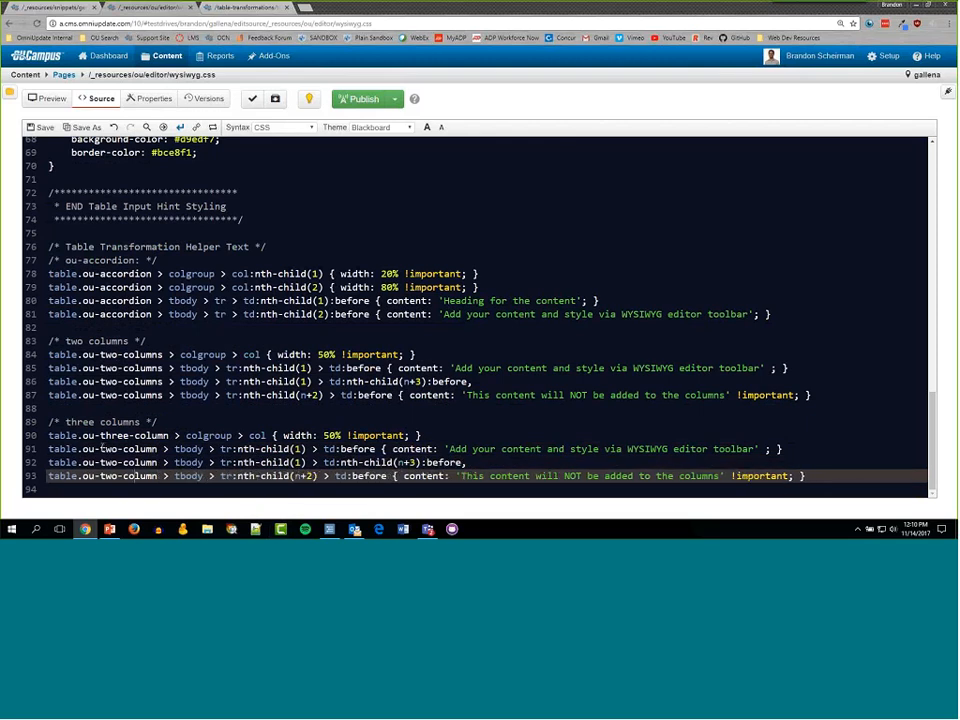
- Replace "two" with "three" in the remaining three selectors of the three columns block so they read table.ou-three-column
click(106, 456)
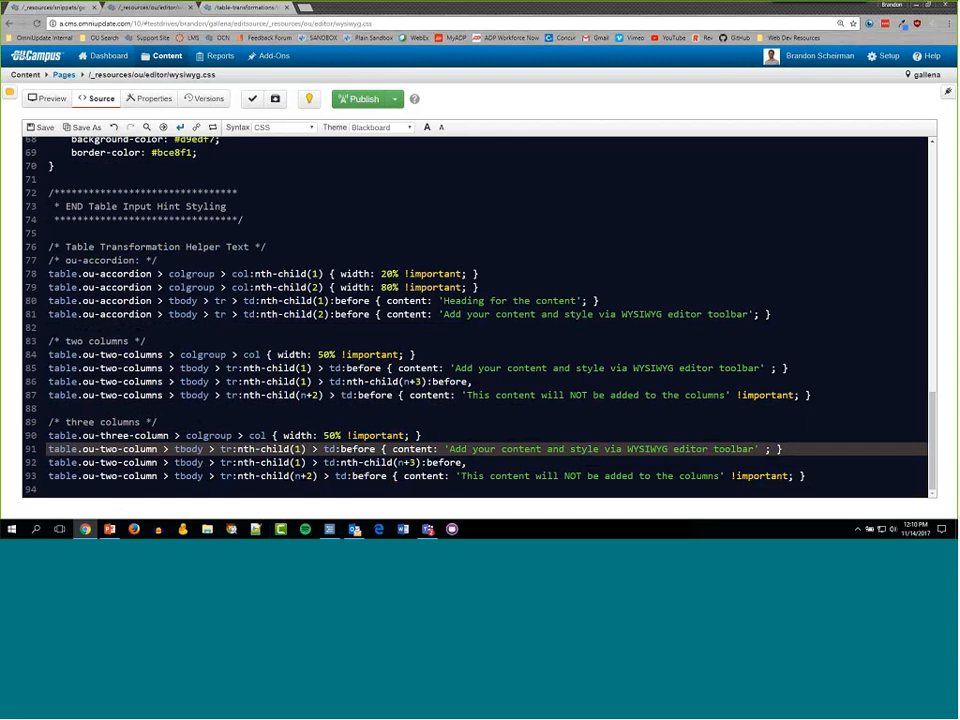
ctrl+click(100, 463)
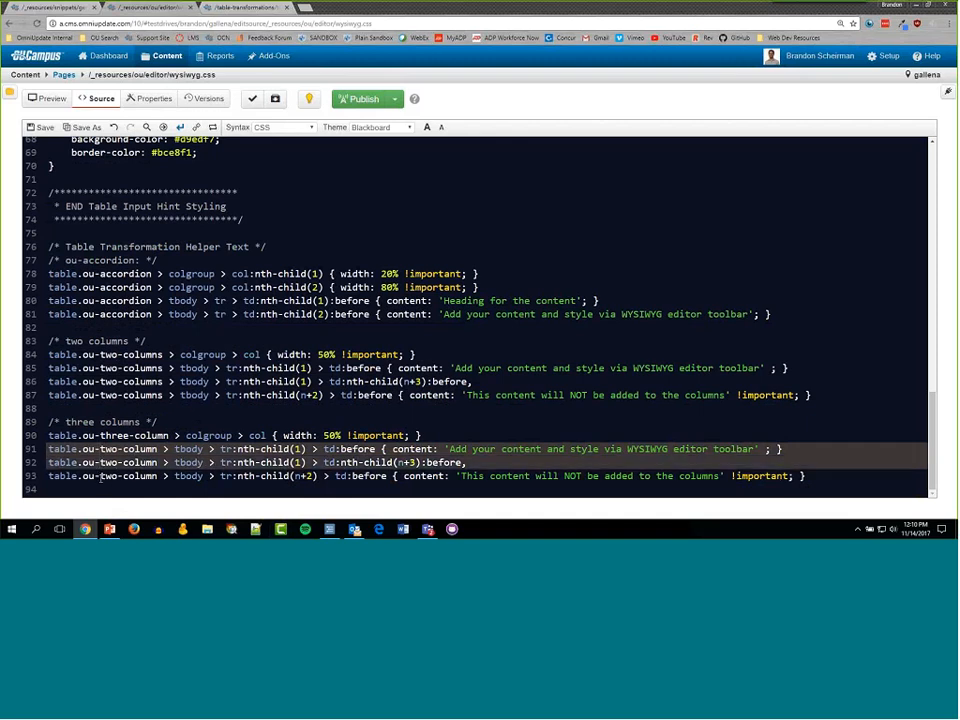
ctrl+click(100, 476)
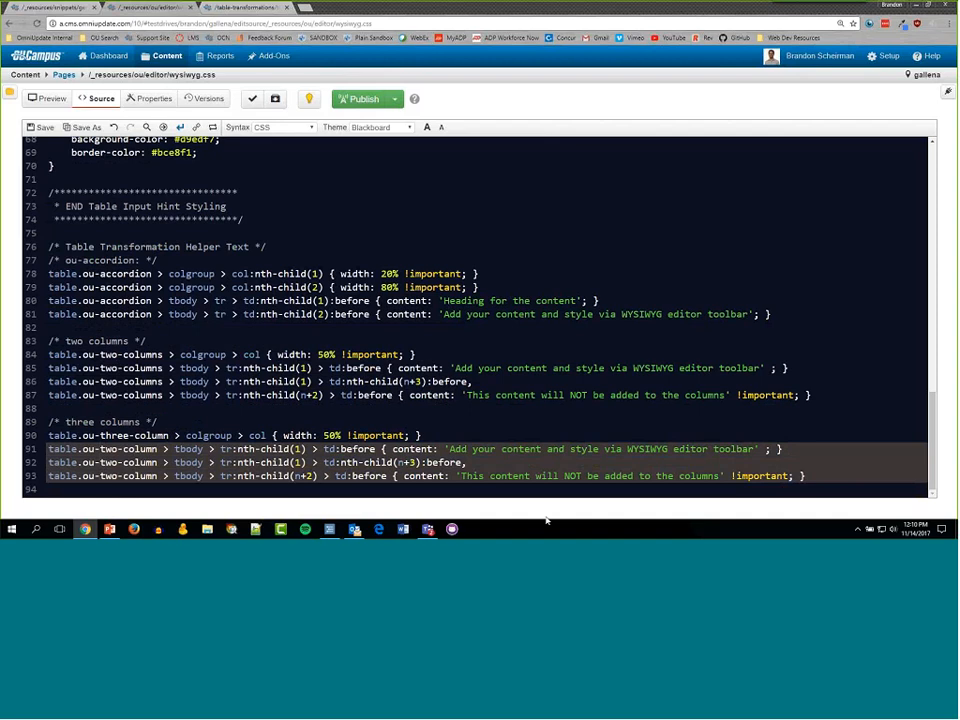
key(Delete)
key(Delete)
key(Delete)
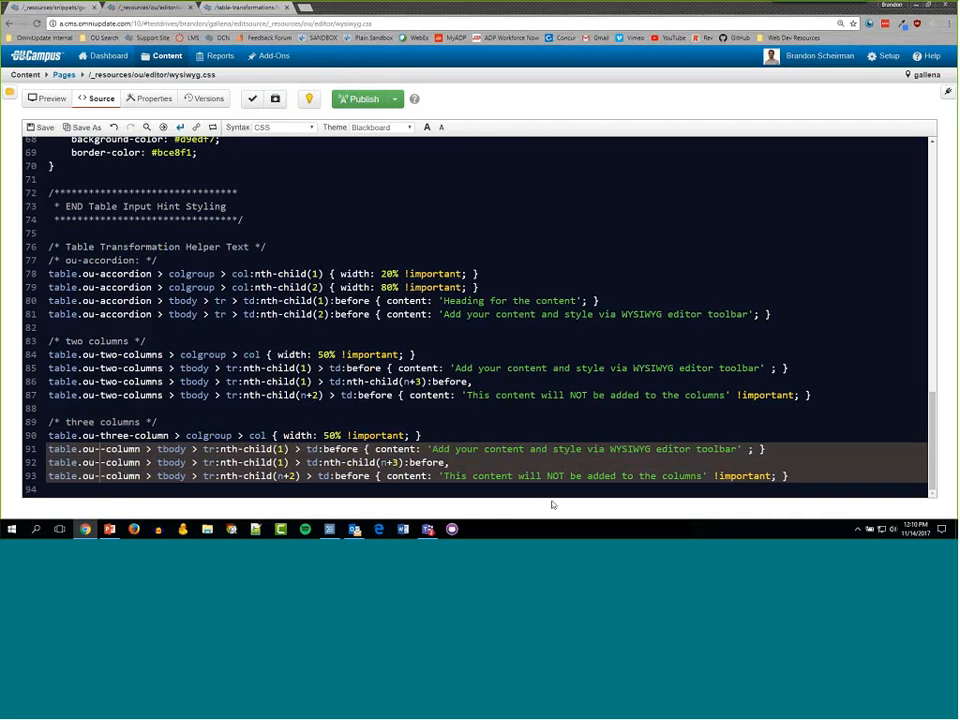
text(three)
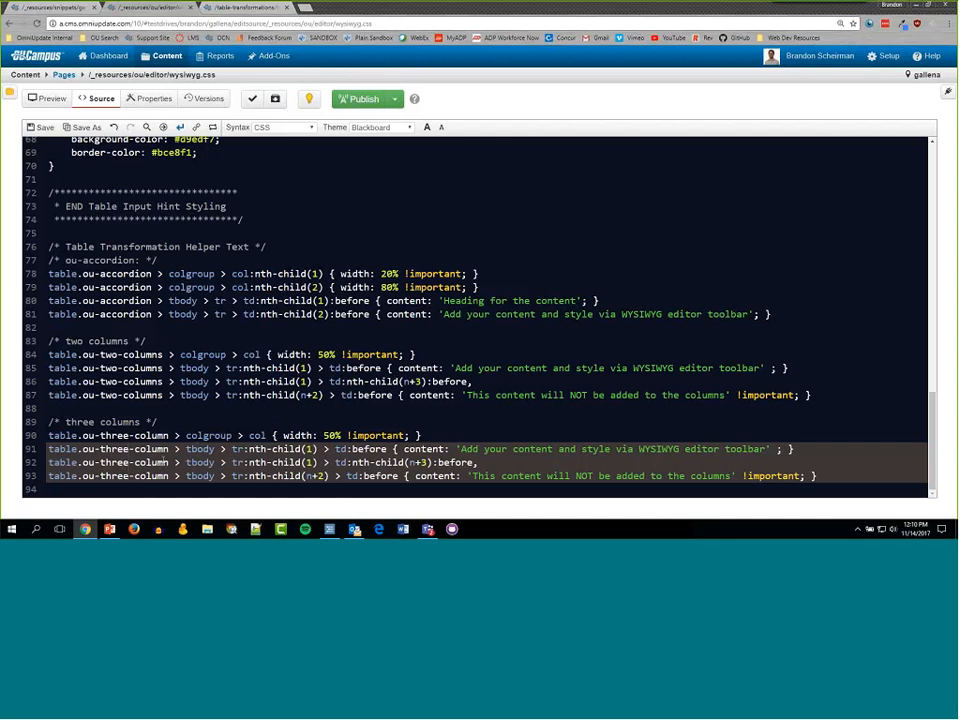
click(103, 449)
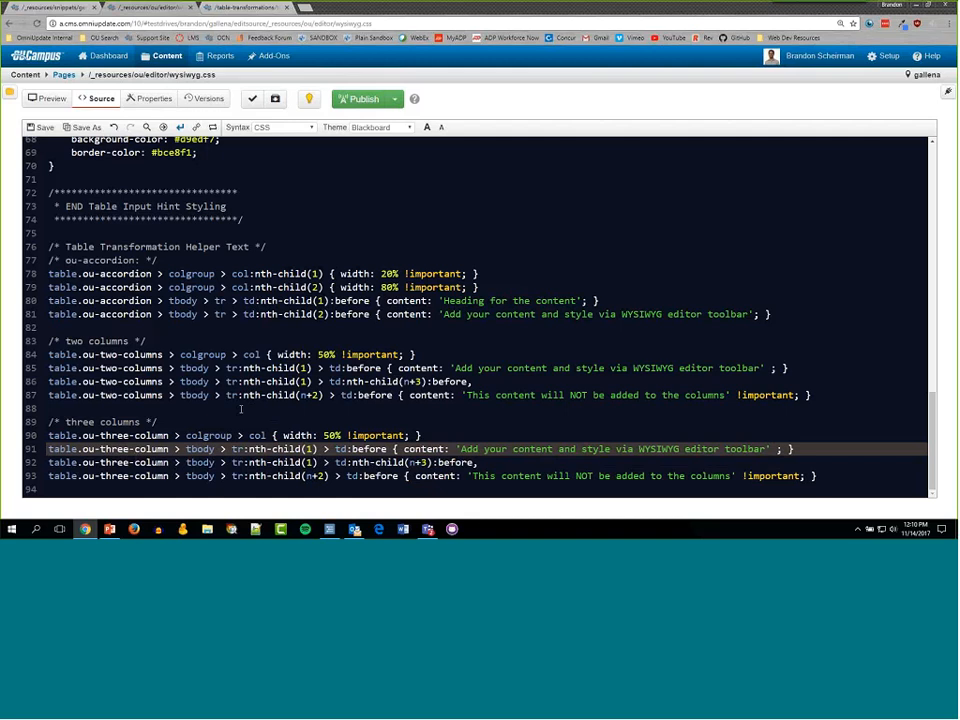
drag(47, 433, 364, 476)
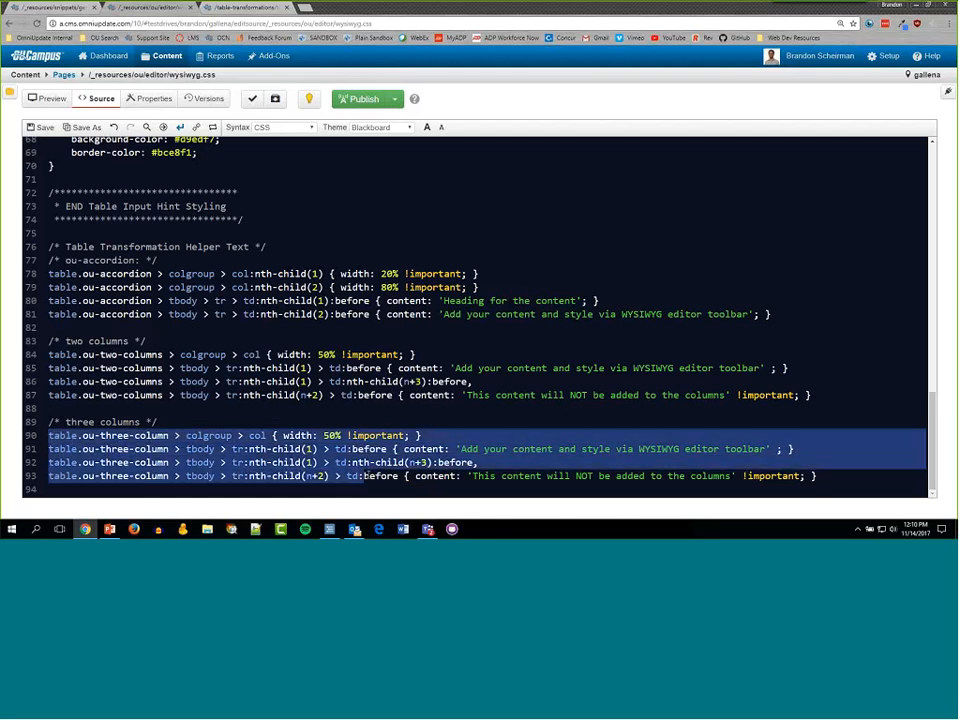
click(130, 438)
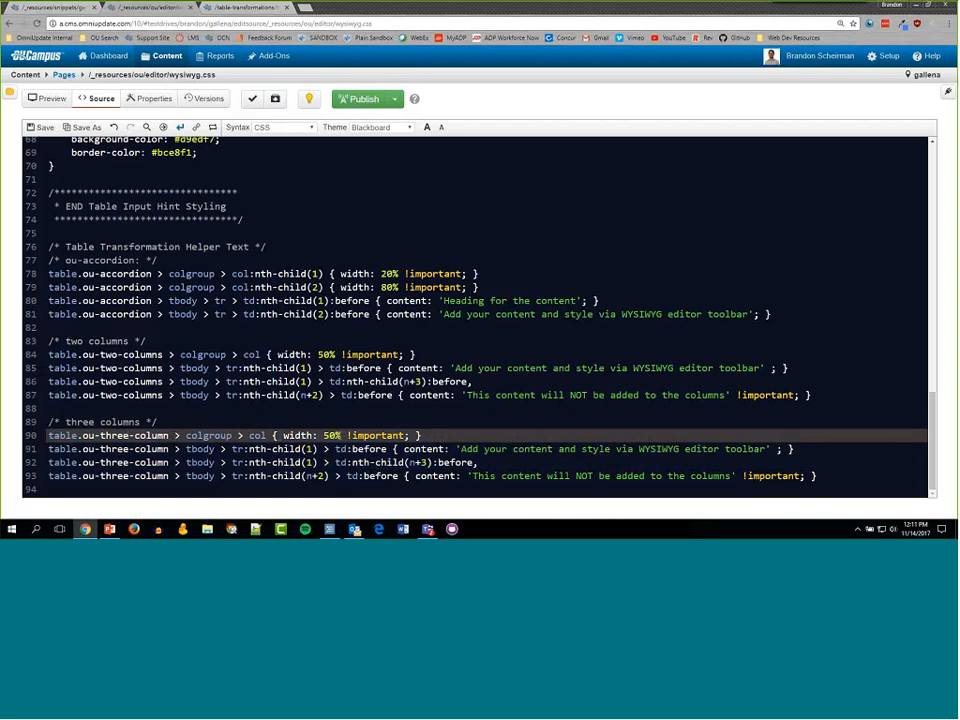
- Set the col width in the ou-three-column colgroup rule to 33%
drag(336, 436, 331, 436)
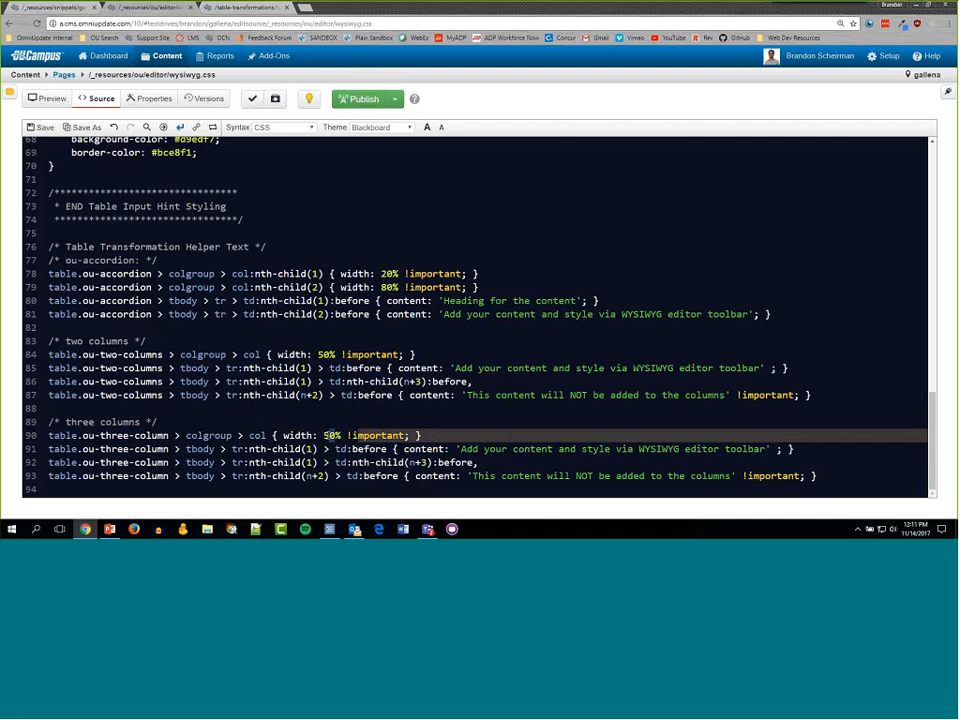
text(33)
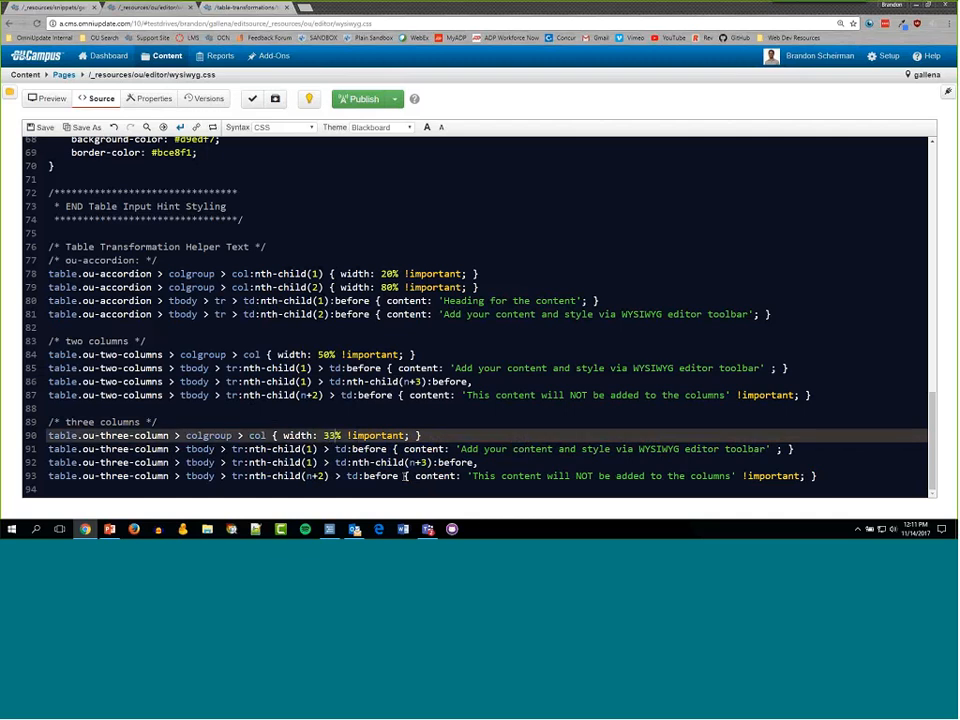
text(%)
key(BackSpace)
- Change the td:nth-child selector in the first-row rule of the three columns block to n+4
key(Down)
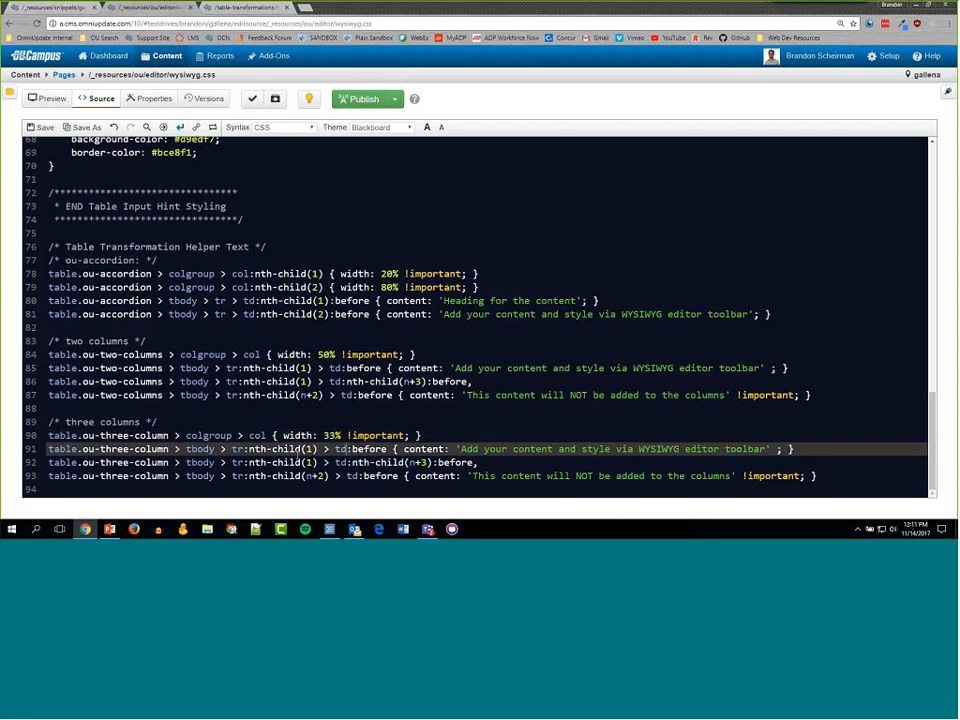
key(Down)
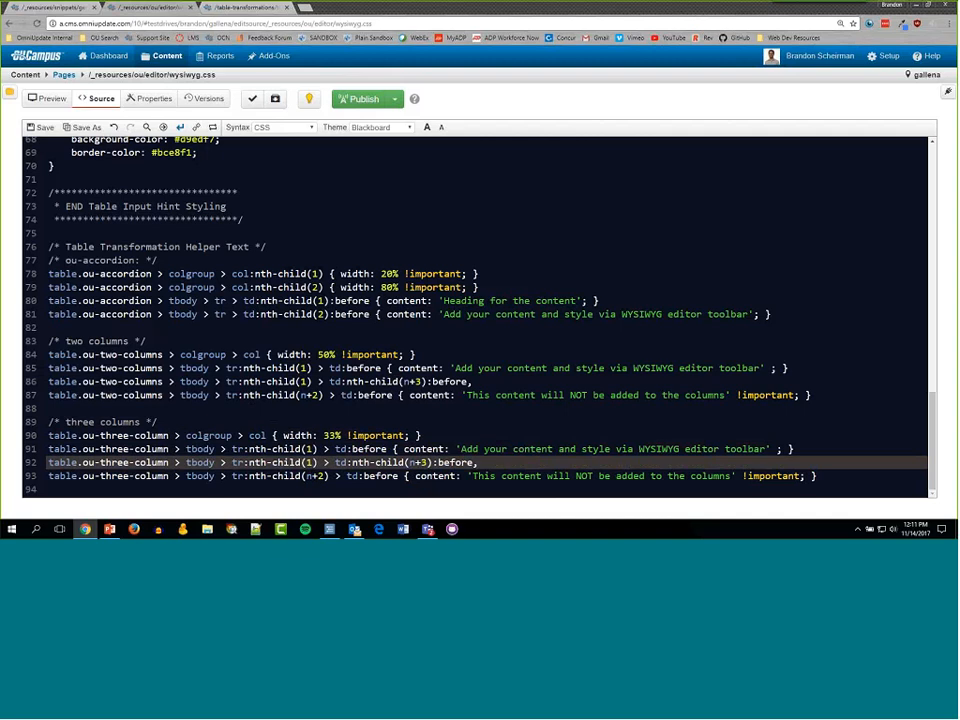
key(BackSpace)
text(4)
drag(462, 450, 766, 450)
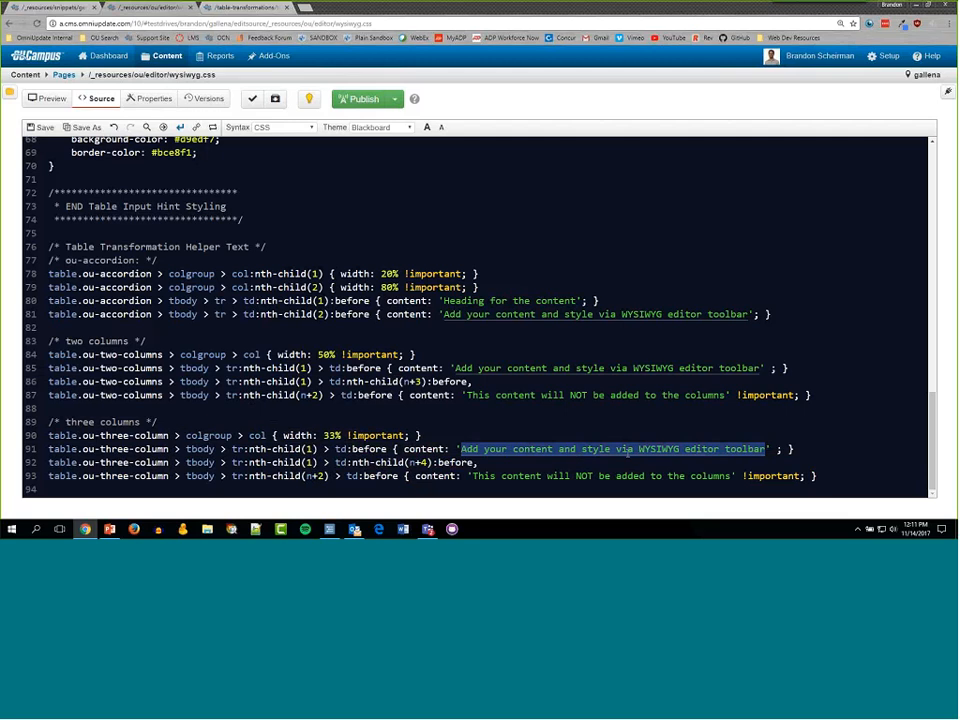
click(524, 426)
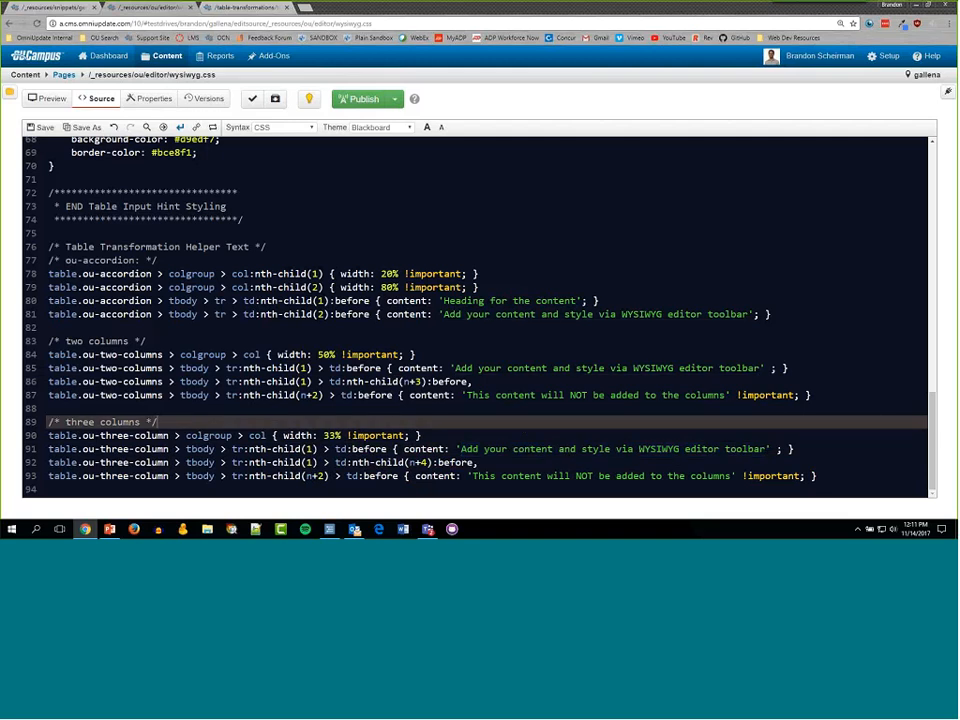
- Save wysiwyg.css and publish it
key(ctrl+s)
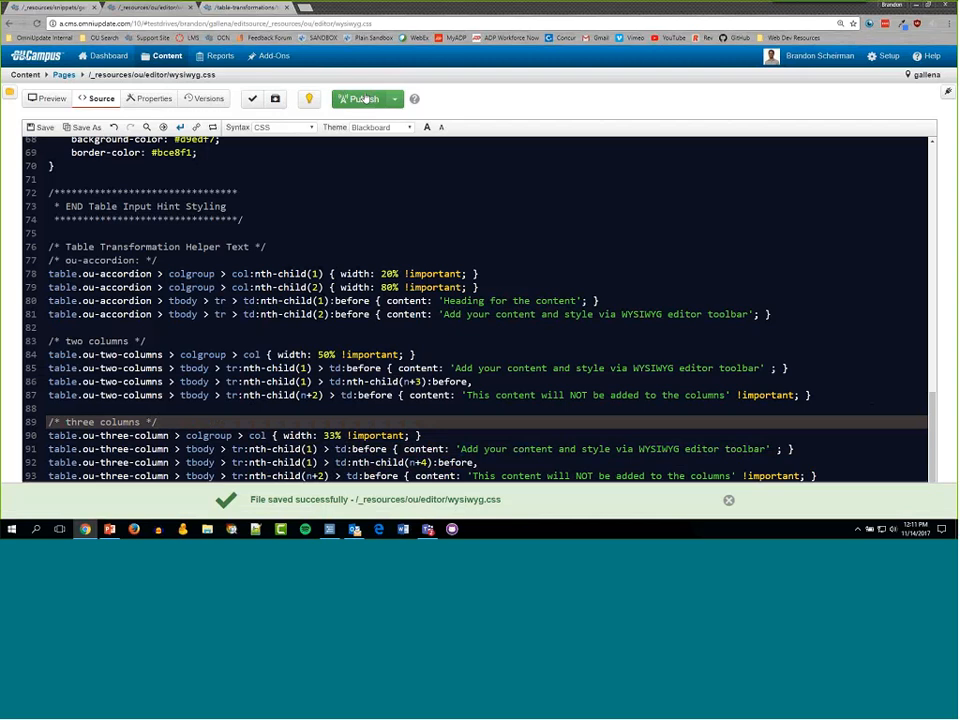
click(370, 100)
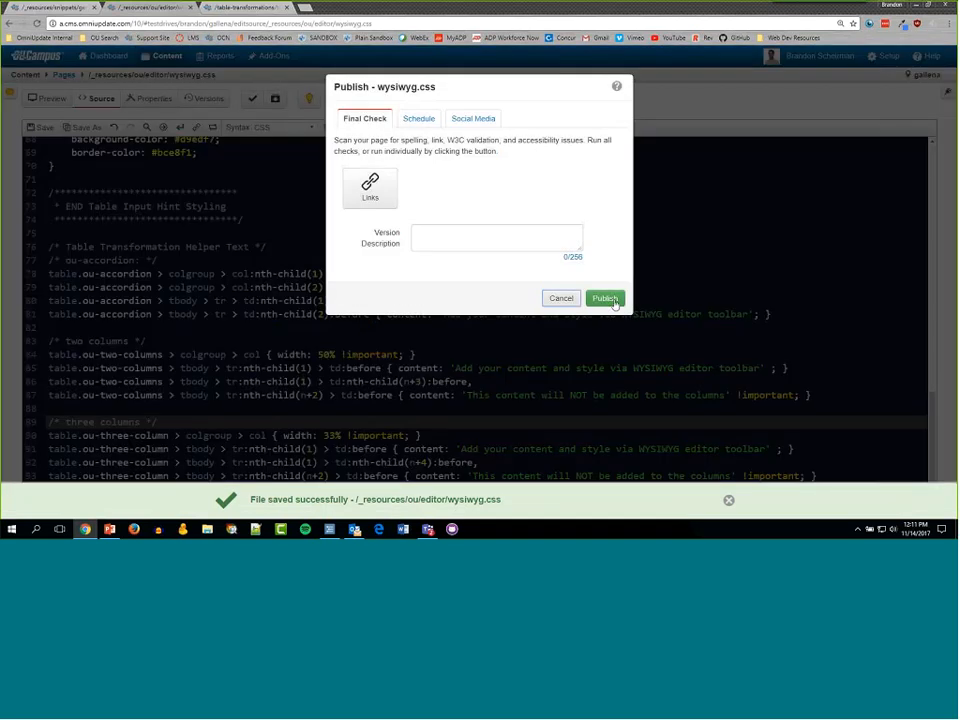
click(605, 299)
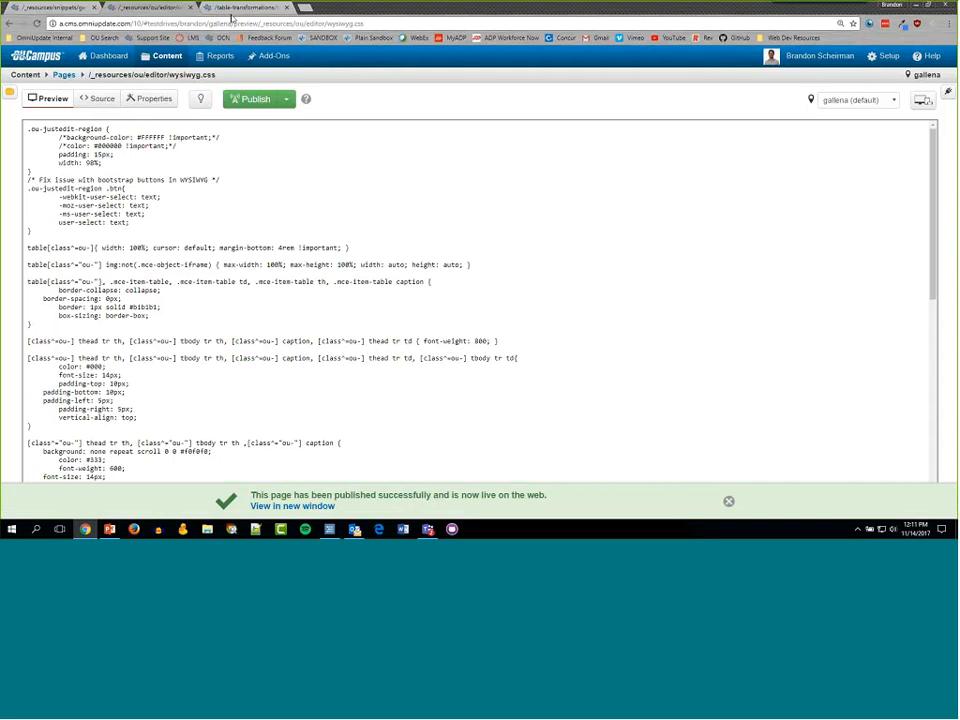
- Return to the test.pcf page, leave the open content editor, and reopen the Main Content region for editing
click(235, 8)
scroll(242, 202, up, 4)
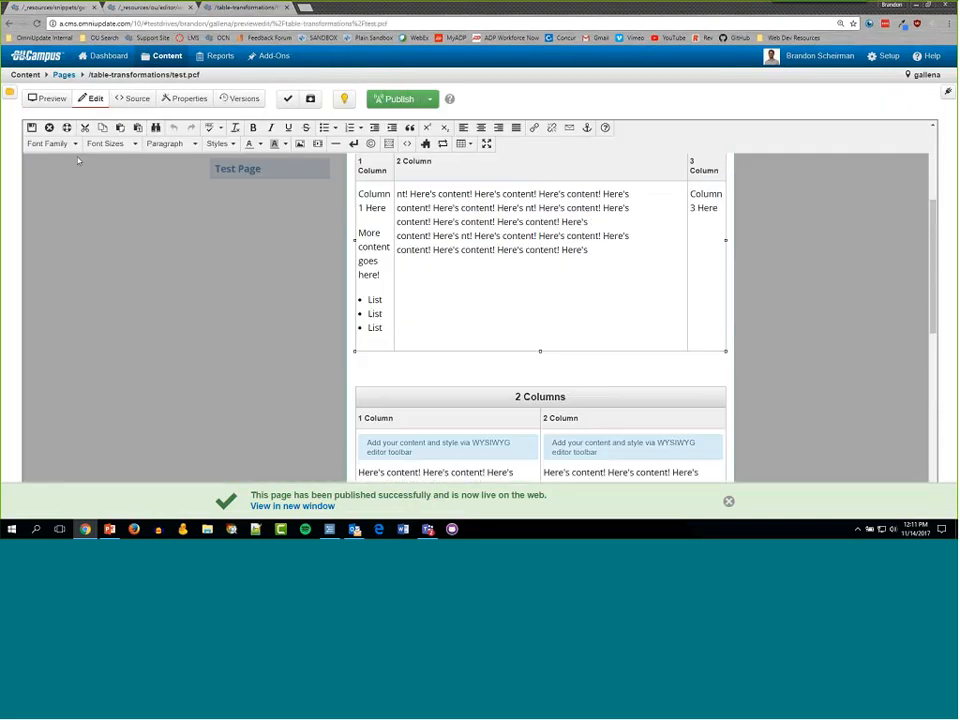
click(48, 128)
scroll(405, 290, up, 5)
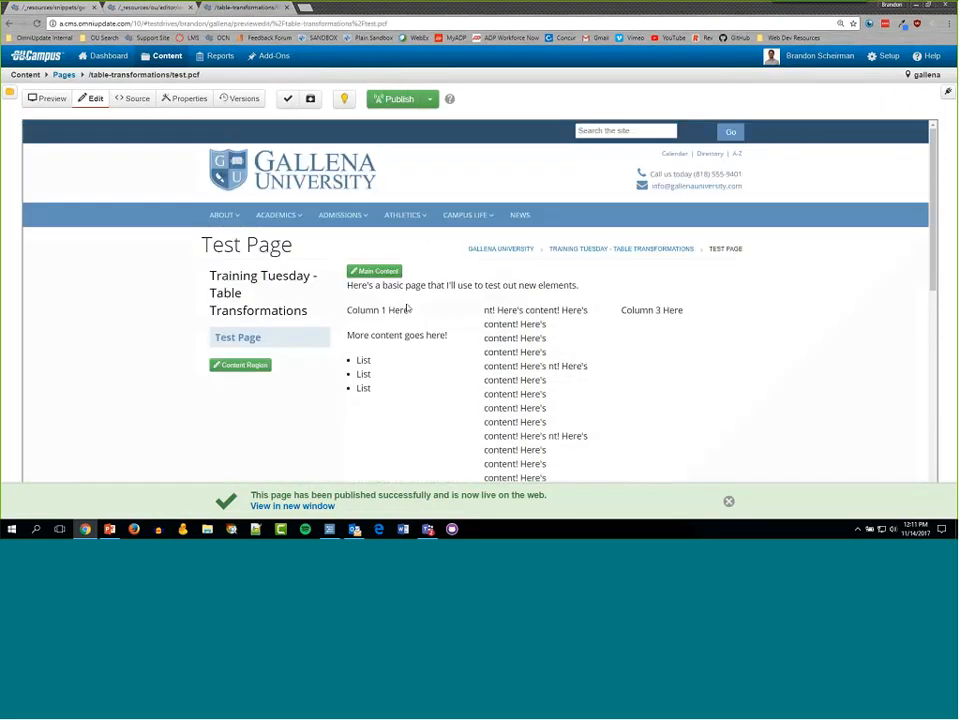
click(729, 501)
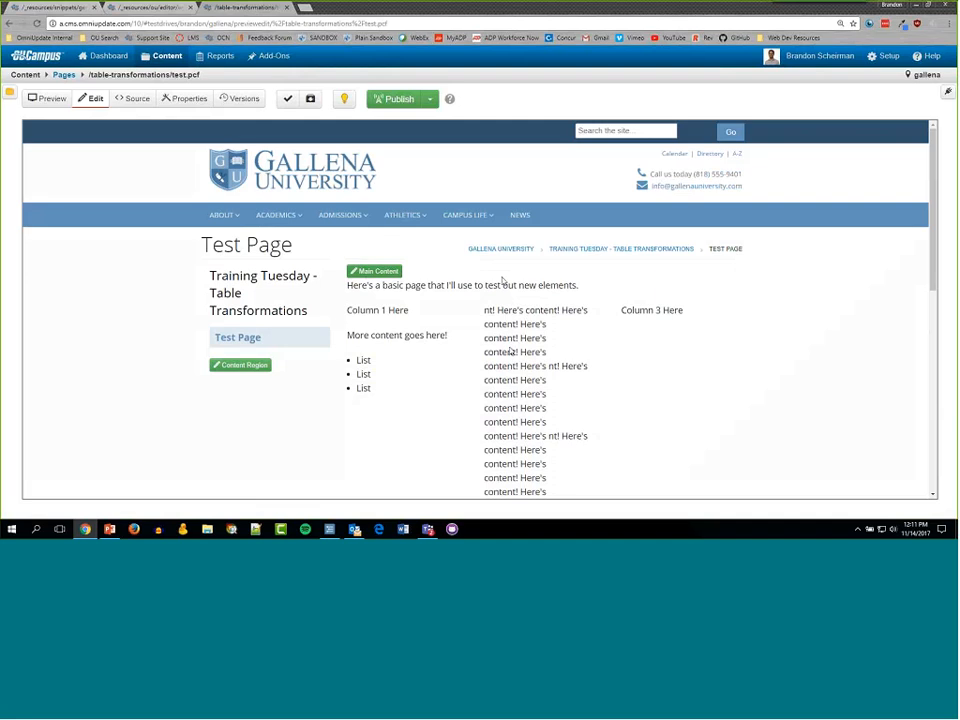
scroll(490, 263, down, 1)
scroll(407, 231, down, 3)
scroll(386, 221, up, 2)
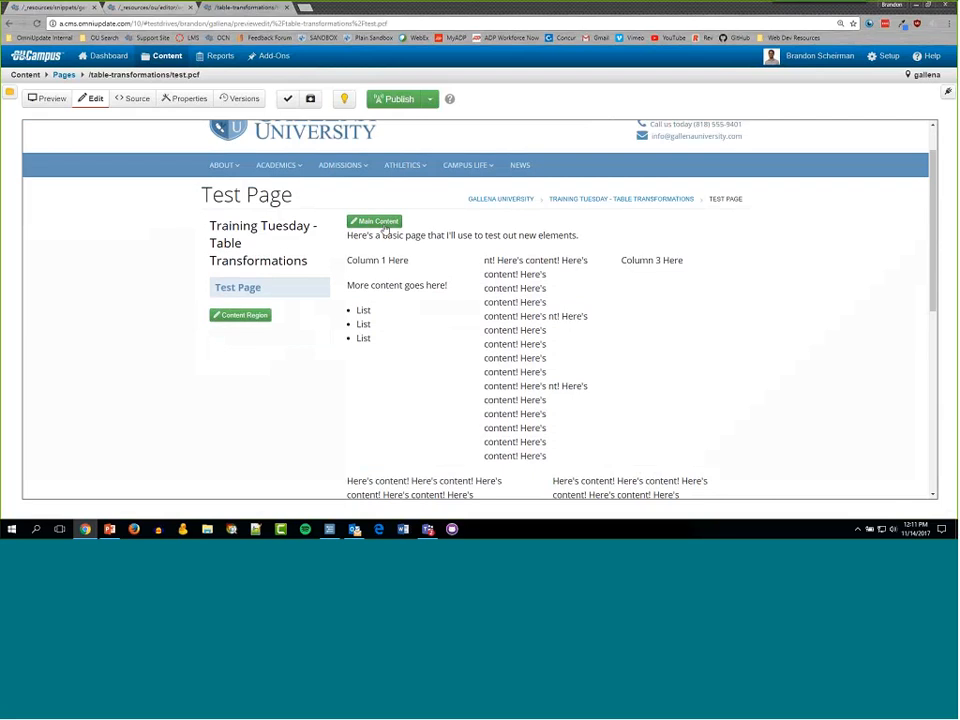
click(380, 222)
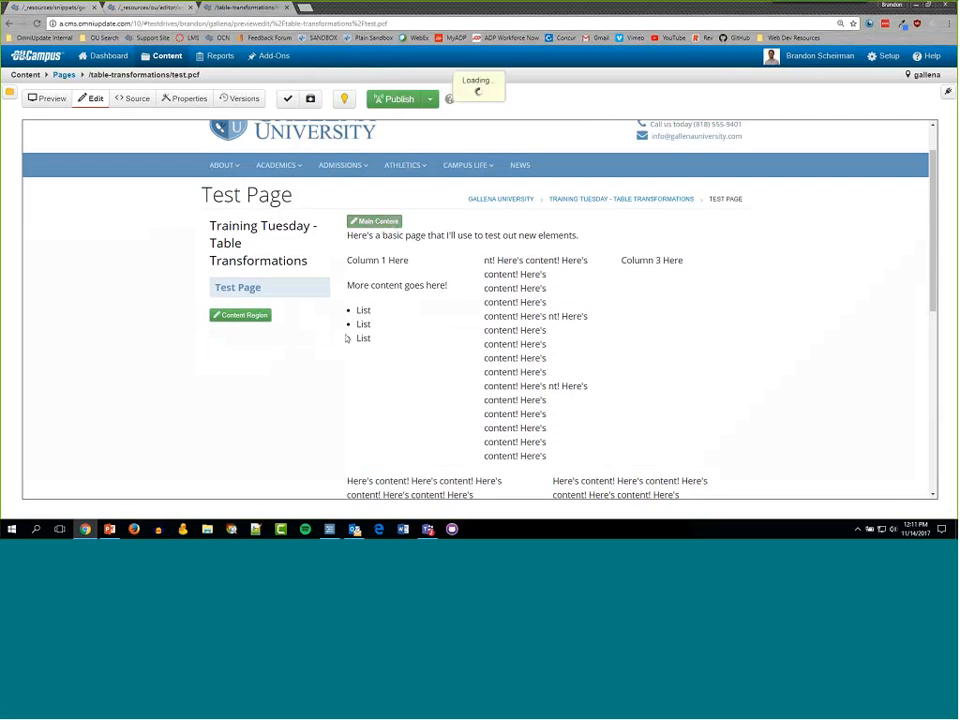
- Examine the column widths and helper text in the 3 Columns table
scroll(306, 246, down, 3)
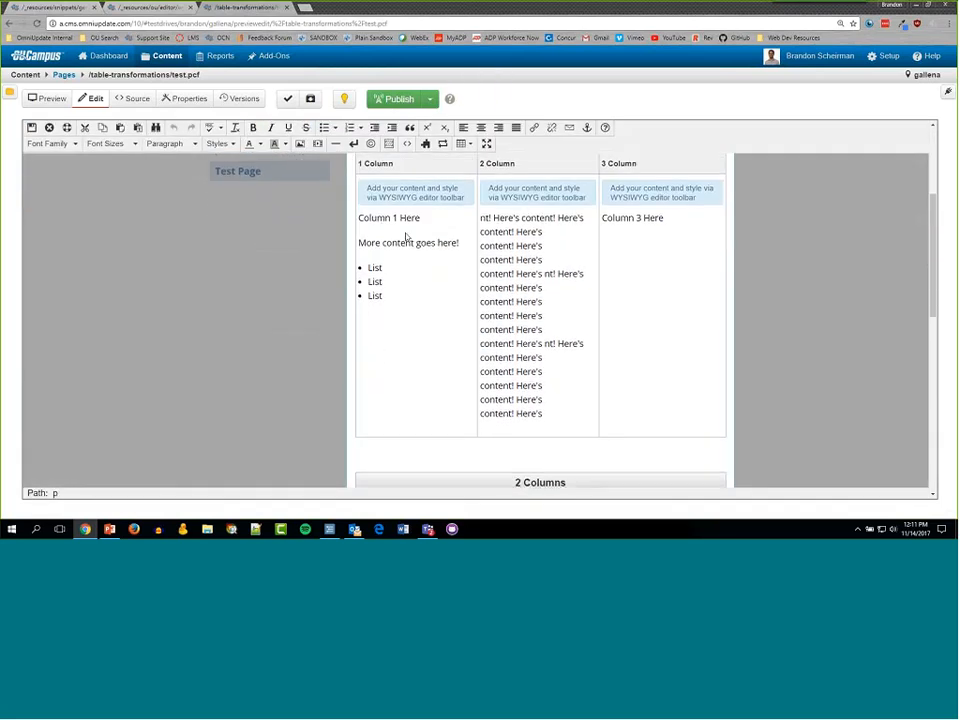
scroll(385, 228, up, 1)
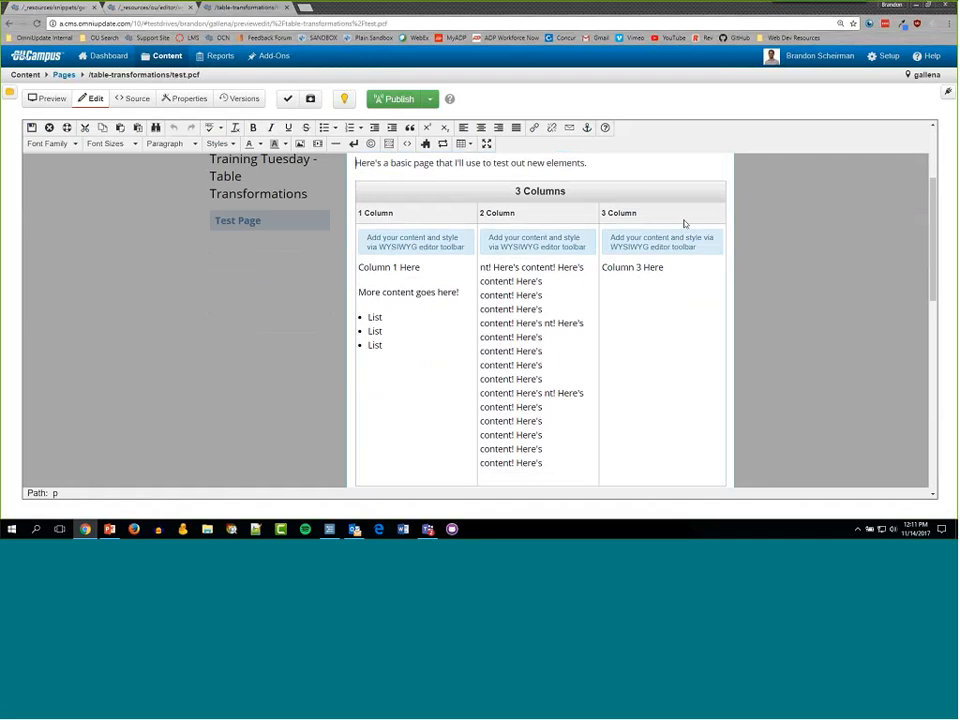
scroll(640, 245, down, 1)
click(362, 217)
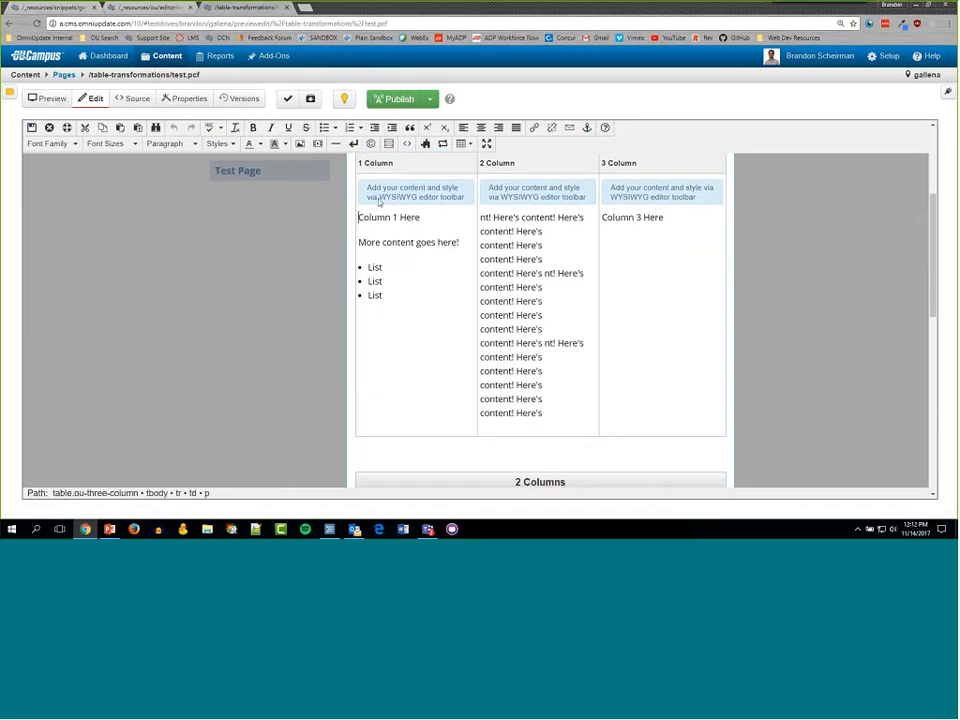
click(648, 200)
- Insert a column after the third column of the 3 Columns table to test the helper text
scroll(628, 346, down, 1)
right_click(628, 346)
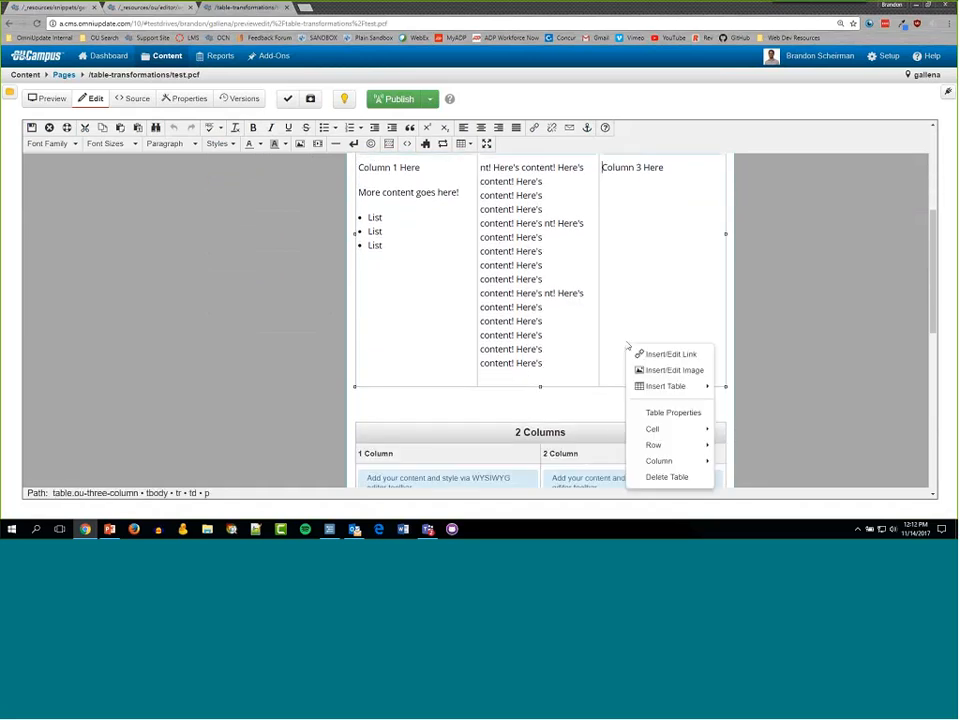
click(628, 340)
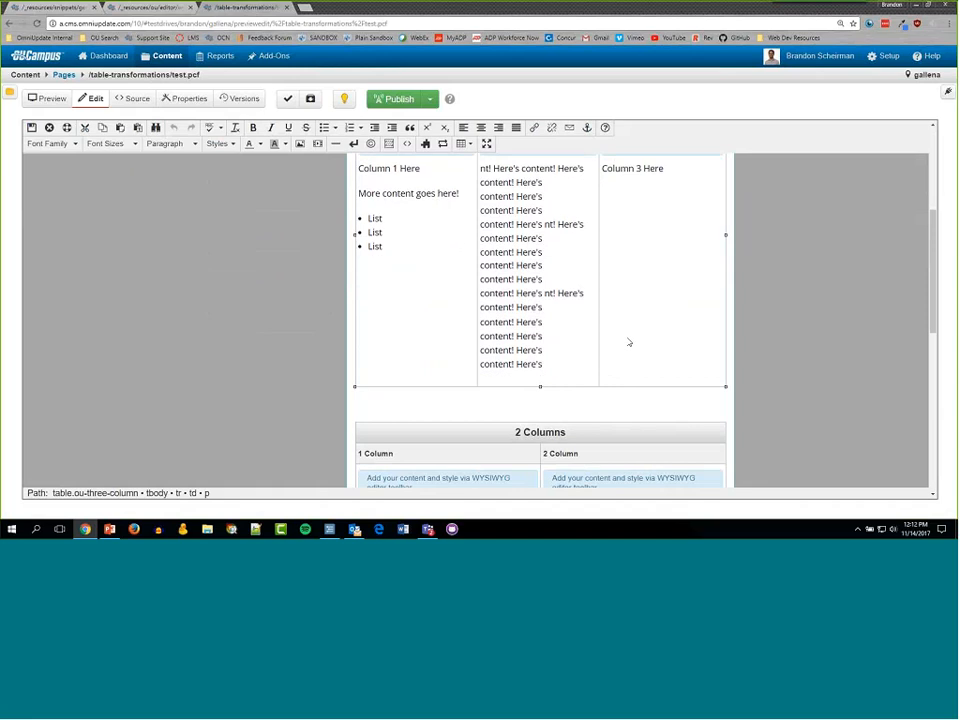
scroll(635, 350, up, 1)
right_click(640, 354)
mouse_move(668, 468)
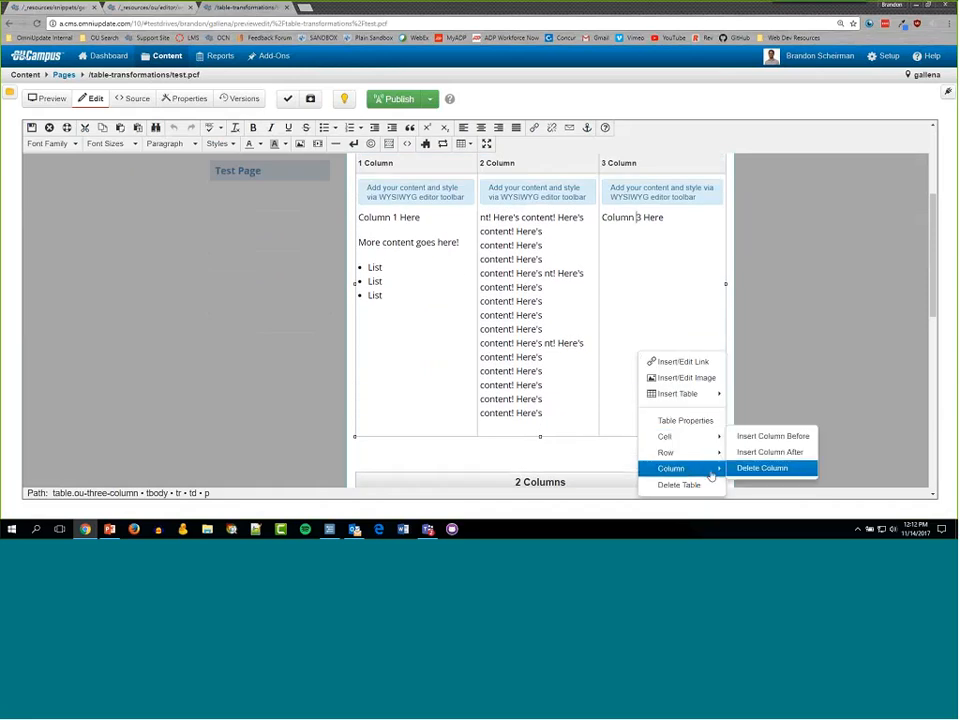
click(784, 452)
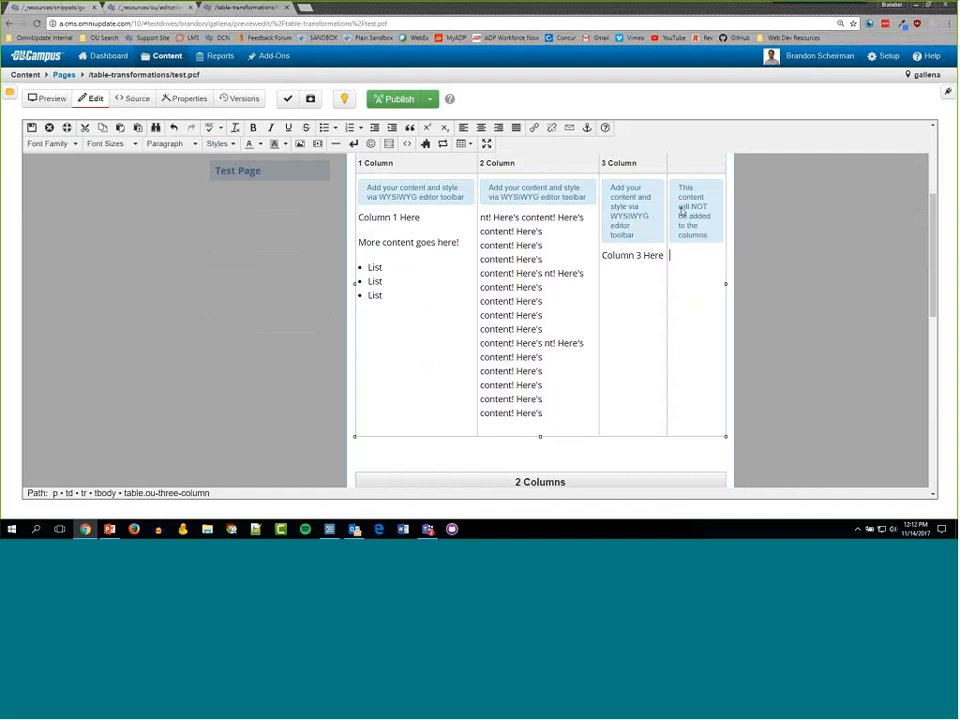
- Delete the extra fourth column from the 3 Columns table
right_click(690, 257)
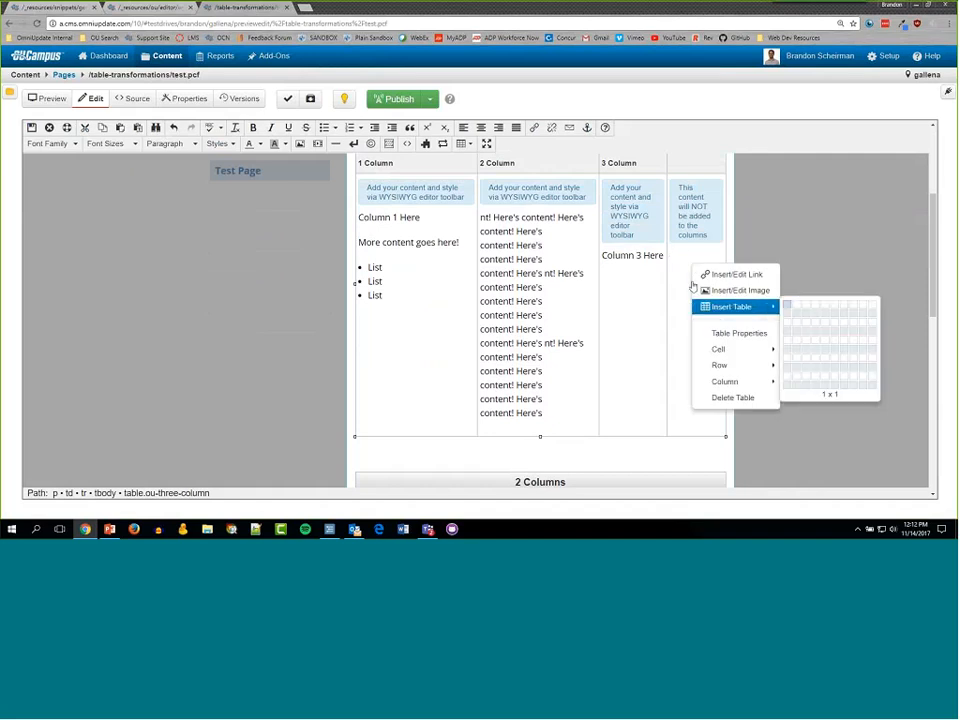
mouse_move(749, 377)
mouse_move(731, 349)
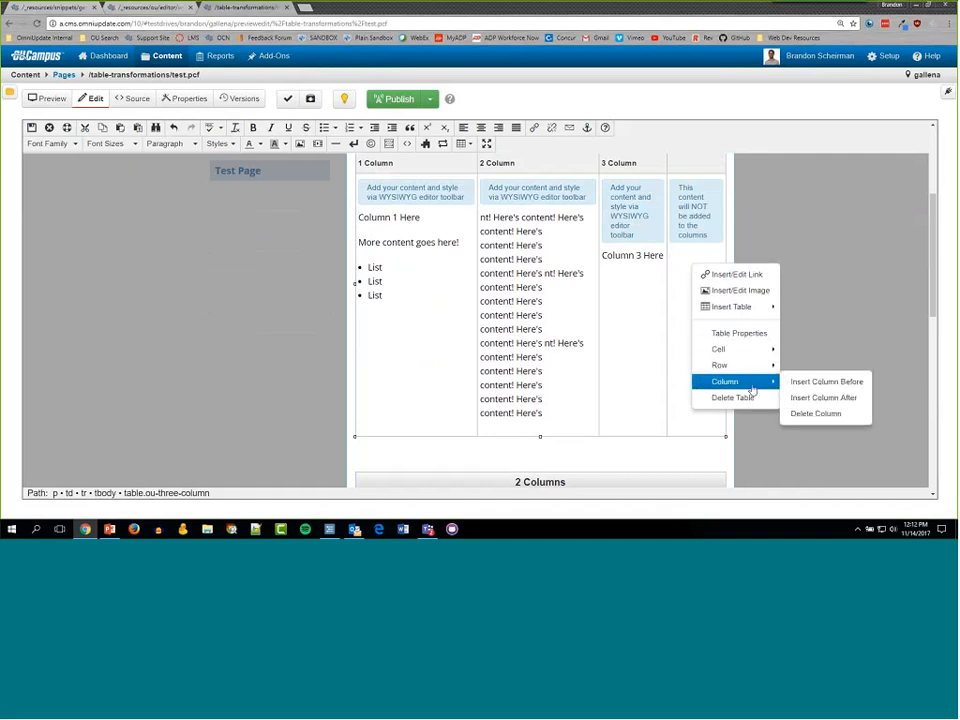
click(810, 413)
- Insert a row after the content row of the 3 Columns table and check the helper text in its cells
right_click(640, 370)
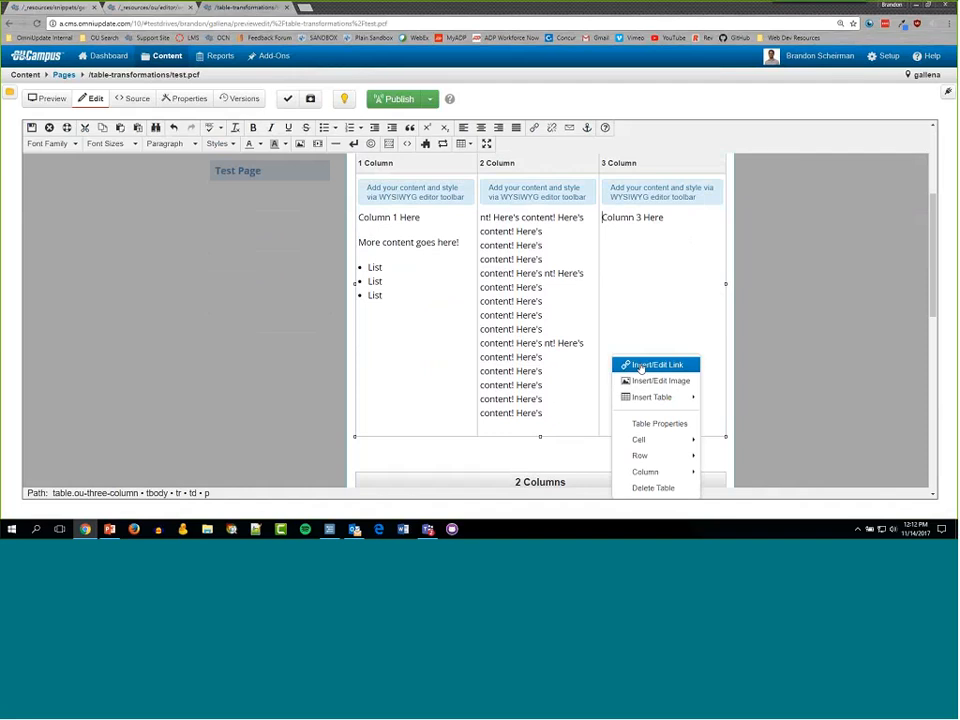
mouse_move(680, 455)
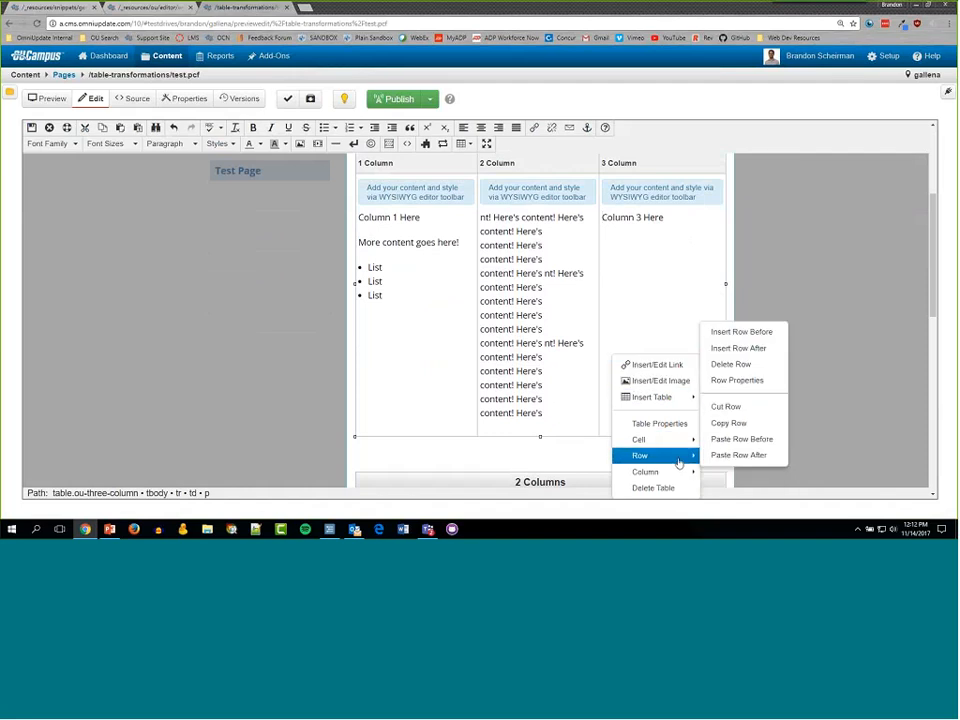
click(738, 349)
scroll(428, 386, down, 2)
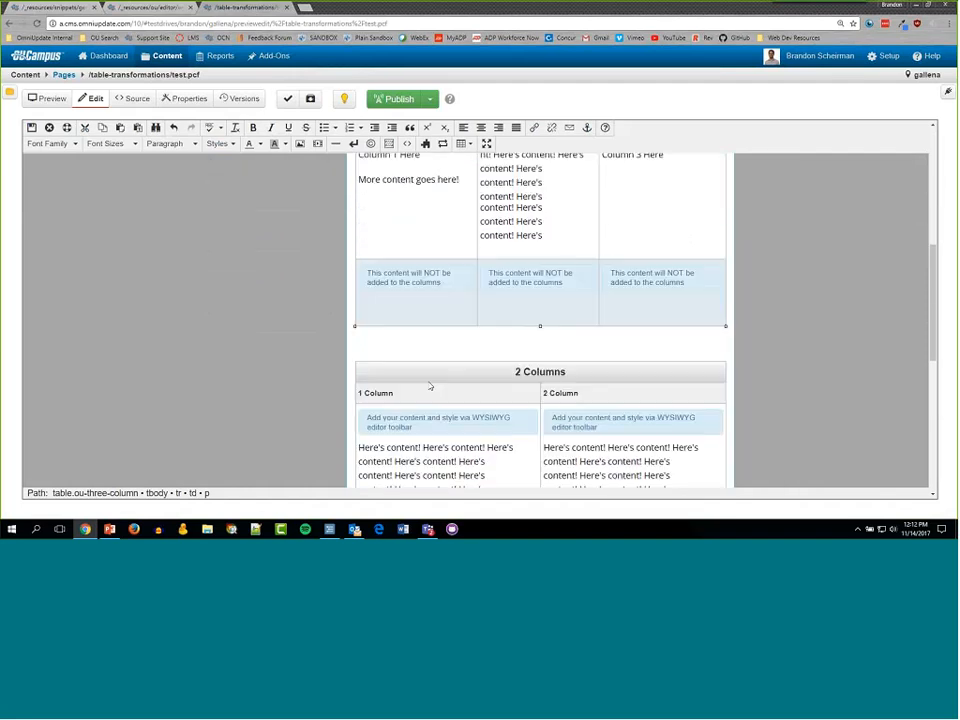
click(386, 274)
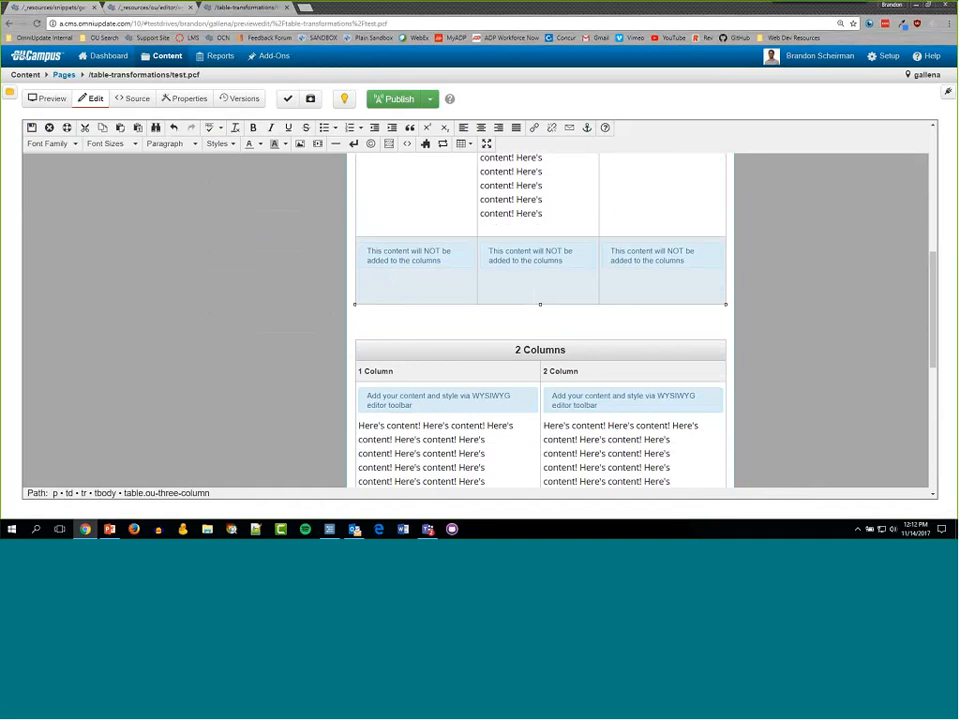
scroll(440, 320, up, 2)
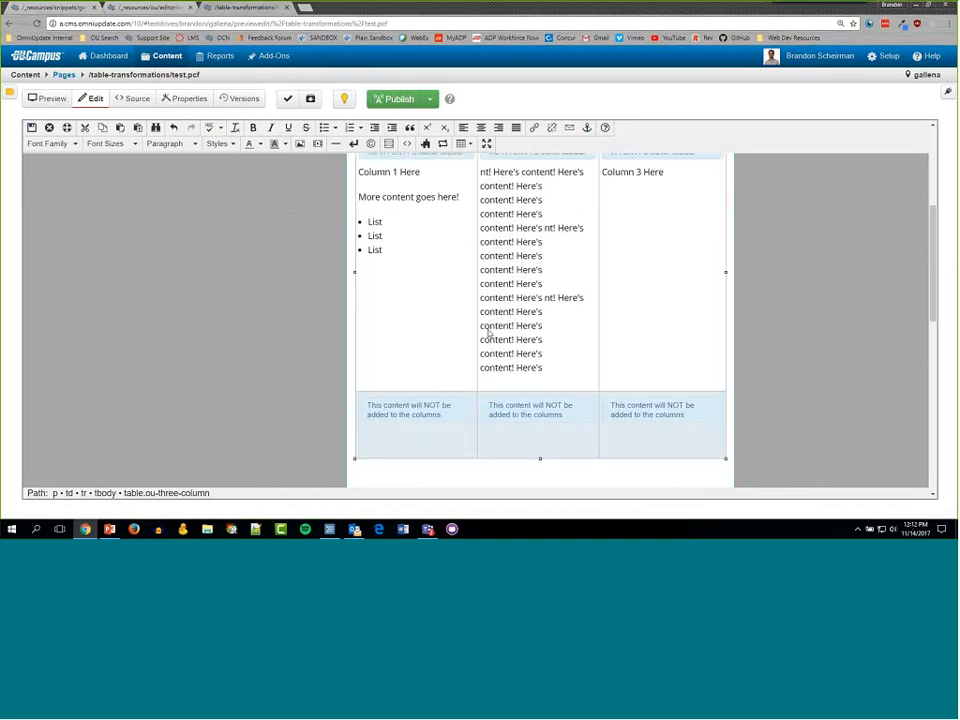
scroll(455, 360, down, 1)
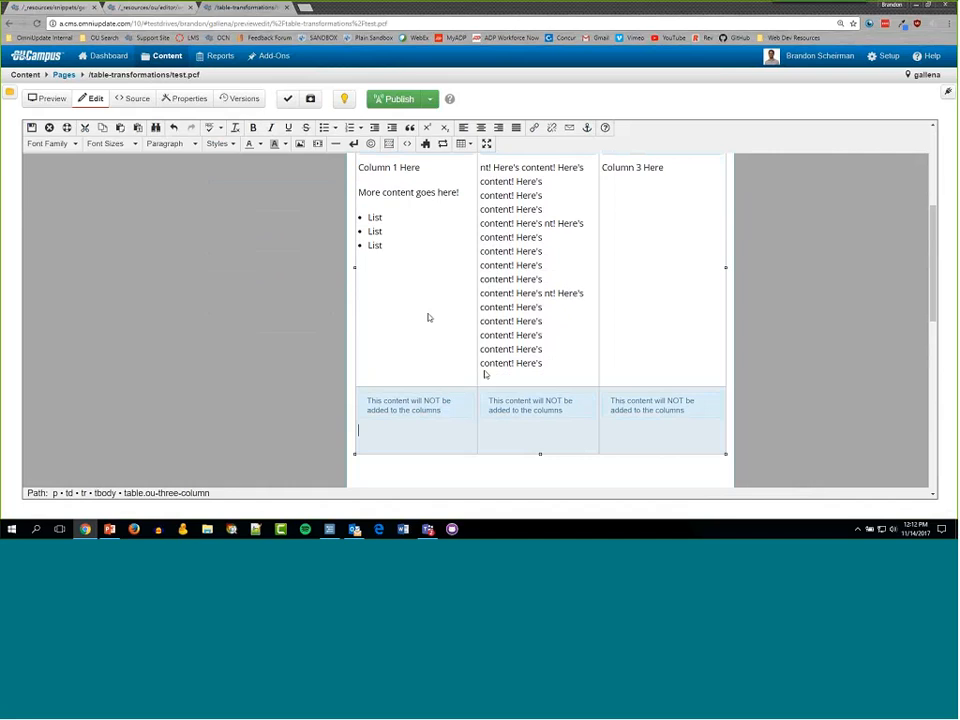
scroll(555, 402, up, 1)
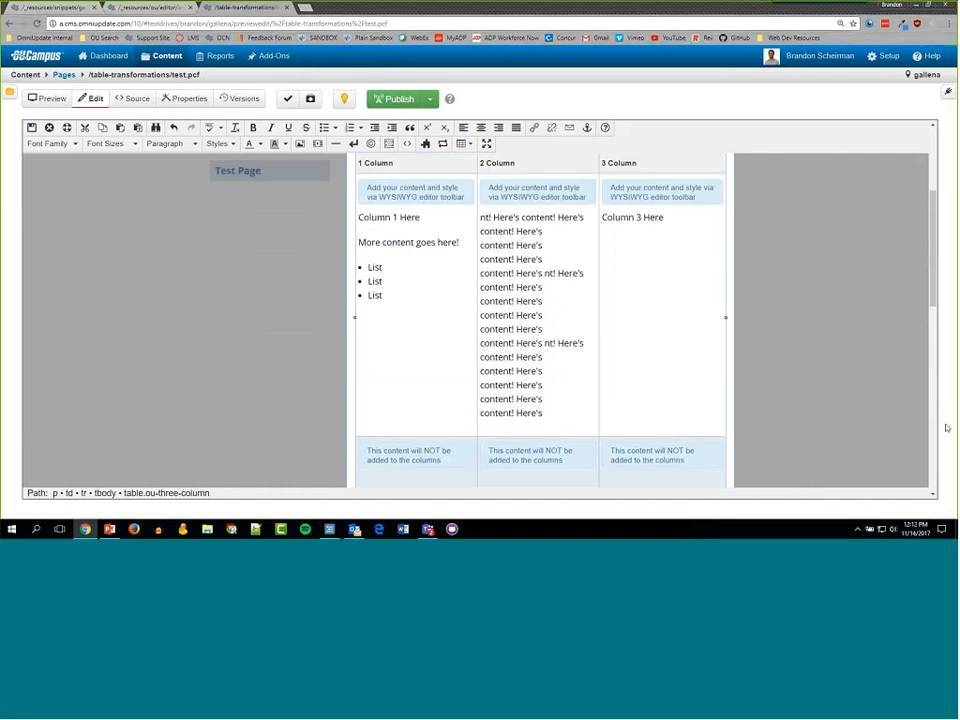
scroll(624, 315, up, 1)
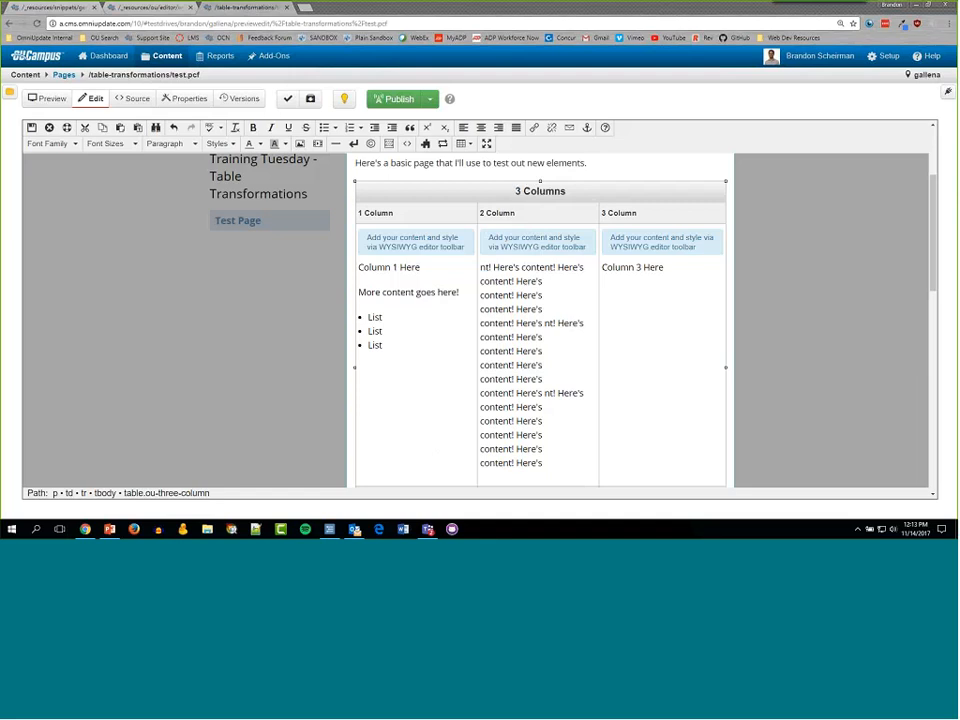
- Open the source code of test.pcf, discarding the unsaved table edits, and locate the maincontent editable region
click(136, 98)
click(519, 85)
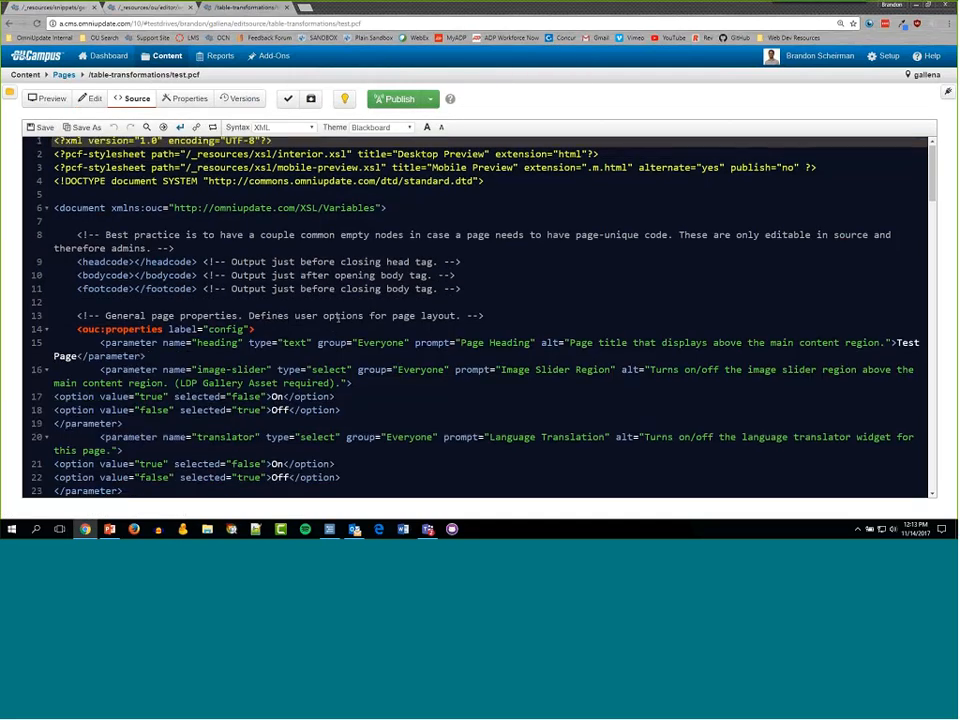
scroll(282, 260, down, 12)
scroll(216, 279, down, 4)
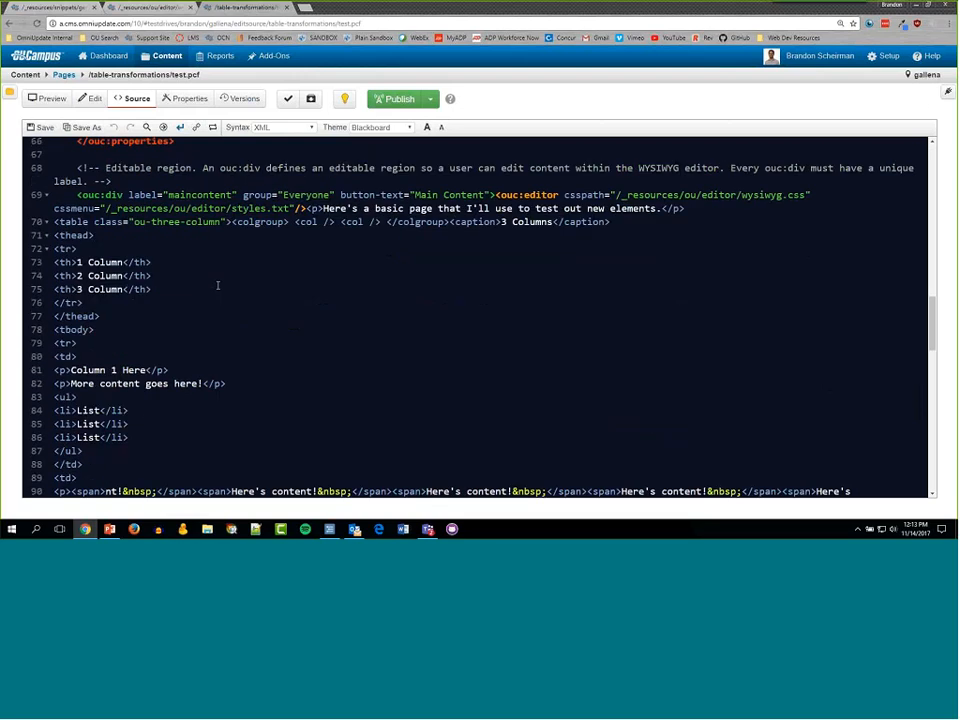
- Examine the ouc:div tag labelled maincontent and the ouc:editor tag that follows it on line 69
click(77, 212)
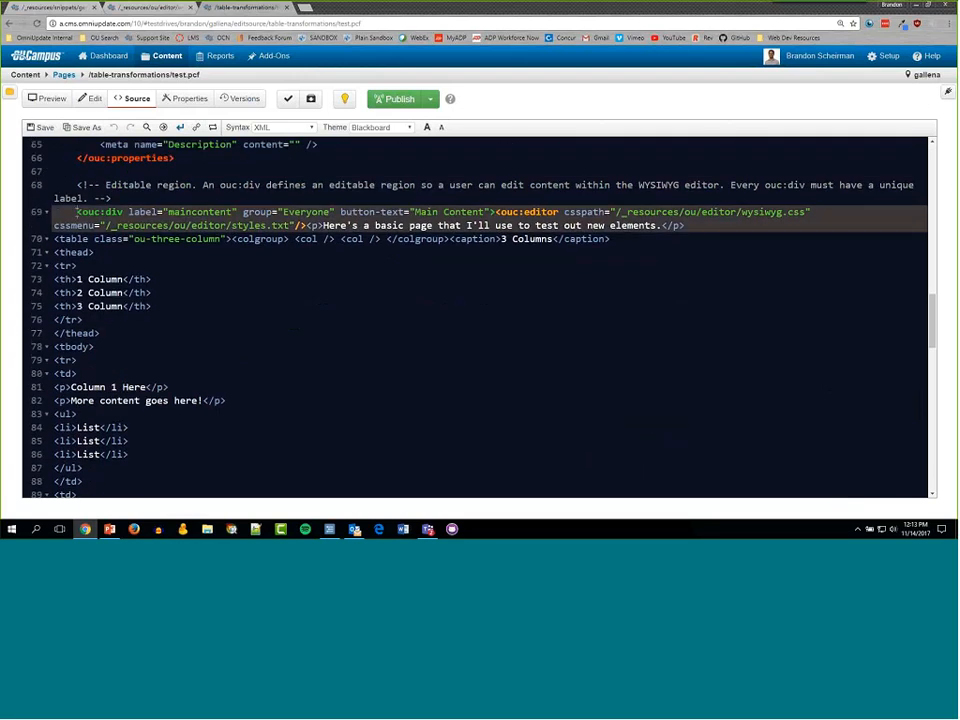
drag(77, 212, 496, 212)
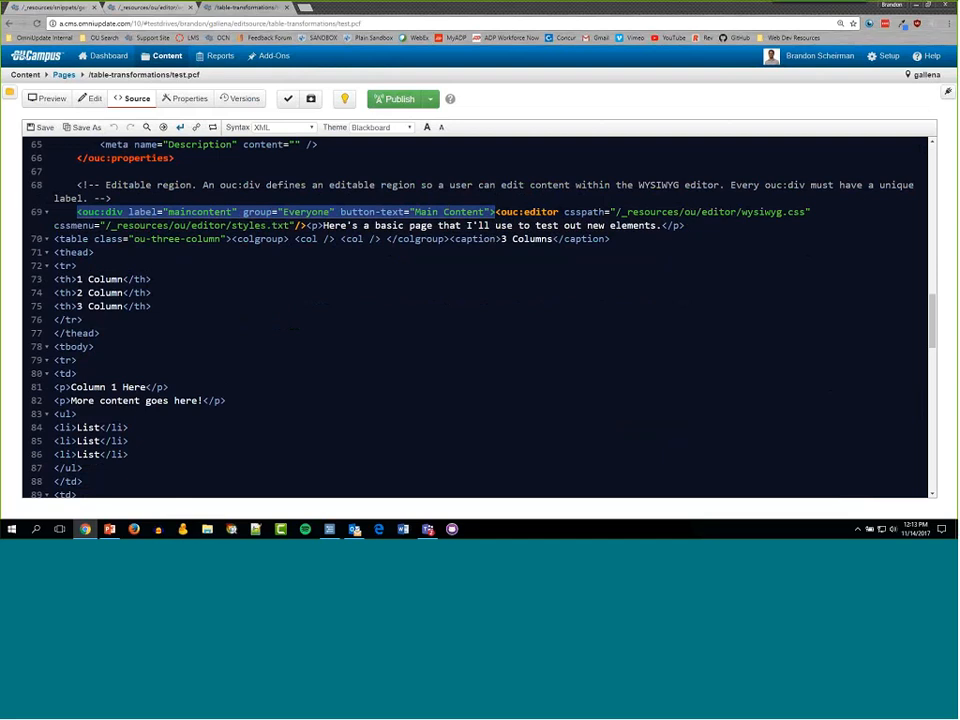
click(500, 212)
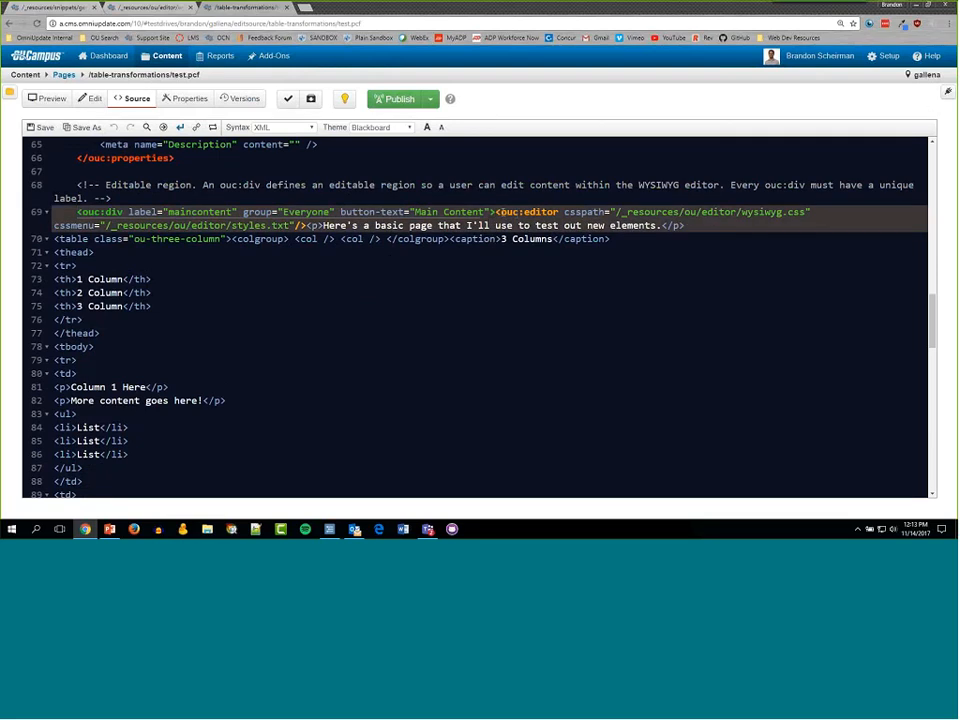
double_click(503, 212)
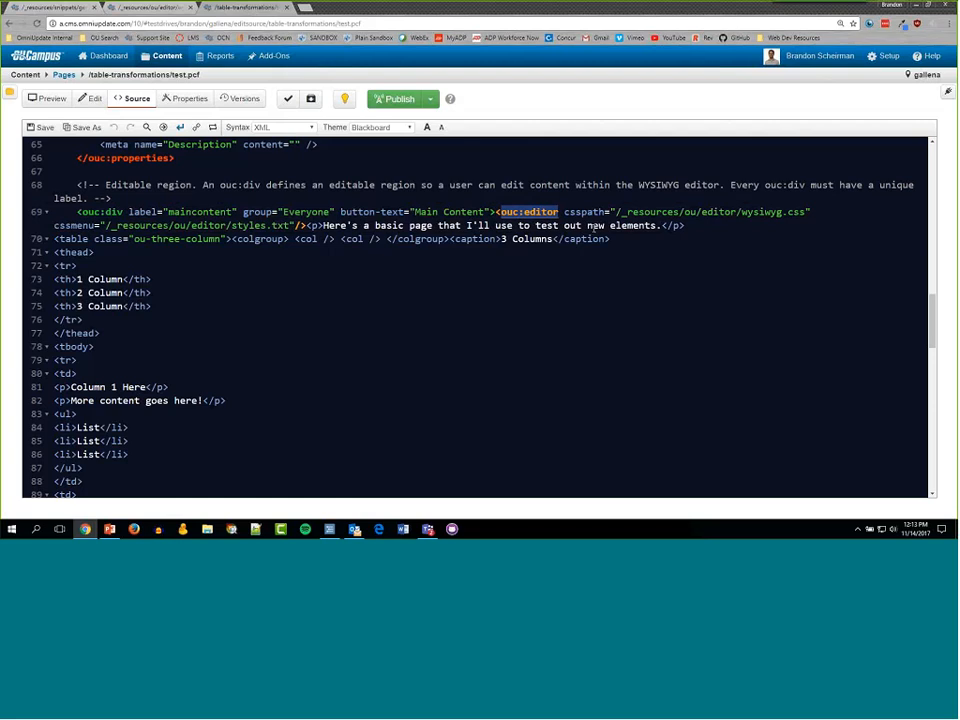
click(592, 227)
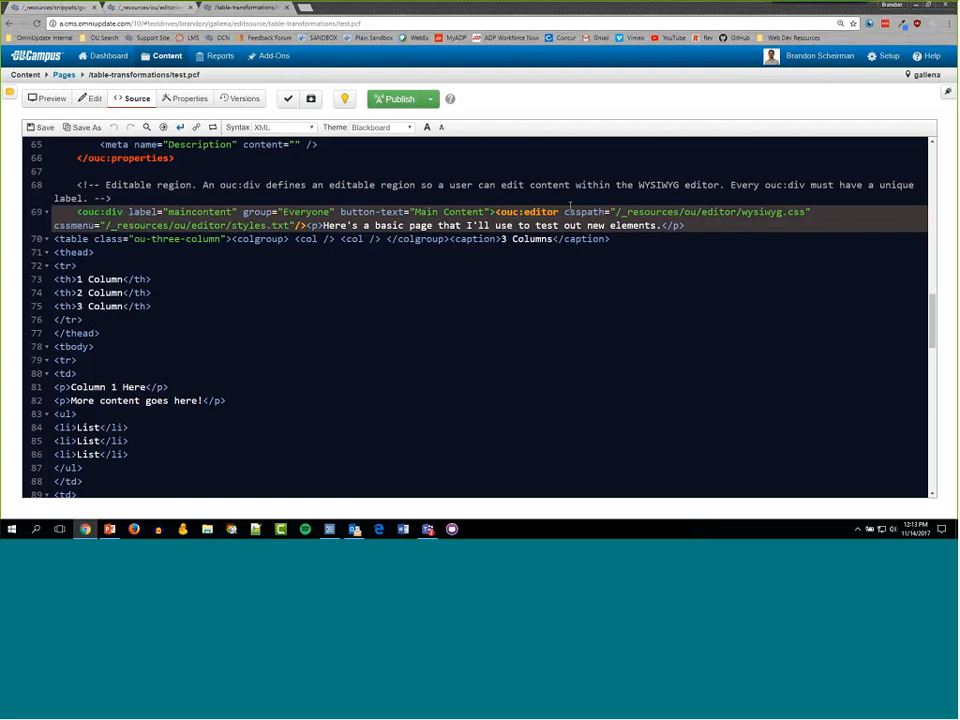
- Examine the csspath attribute of the ouc:editor tag and its path /_resources/ou/editor/wysiwyg.css
drag(565, 212, 814, 212)
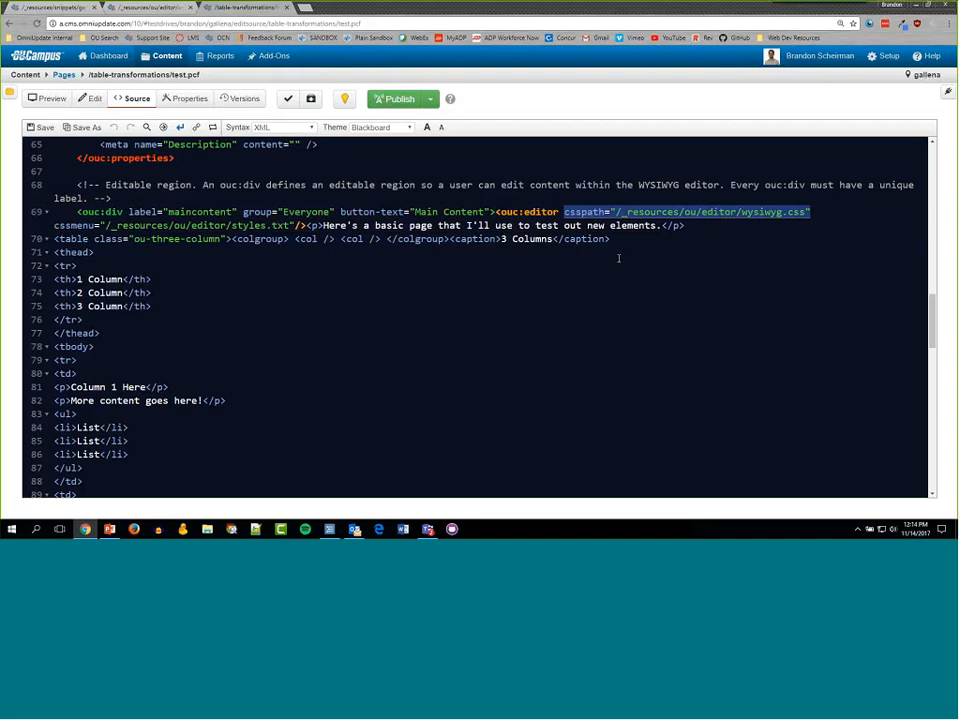
click(616, 258)
drag(616, 212, 806, 212)
click(722, 292)
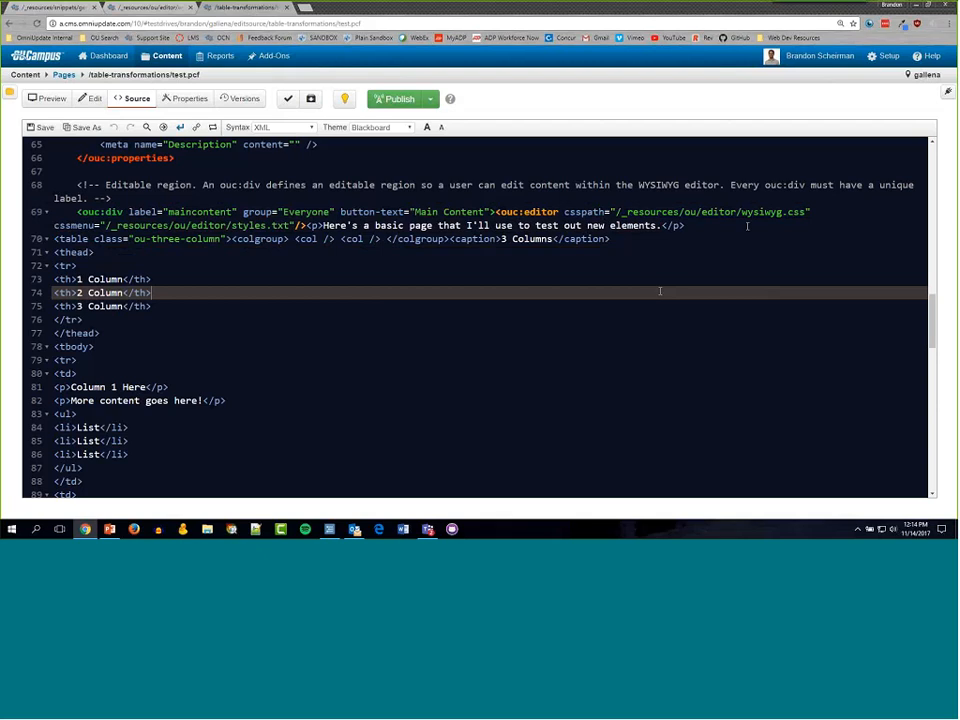
click(813, 212)
drag(810, 212, 616, 213)
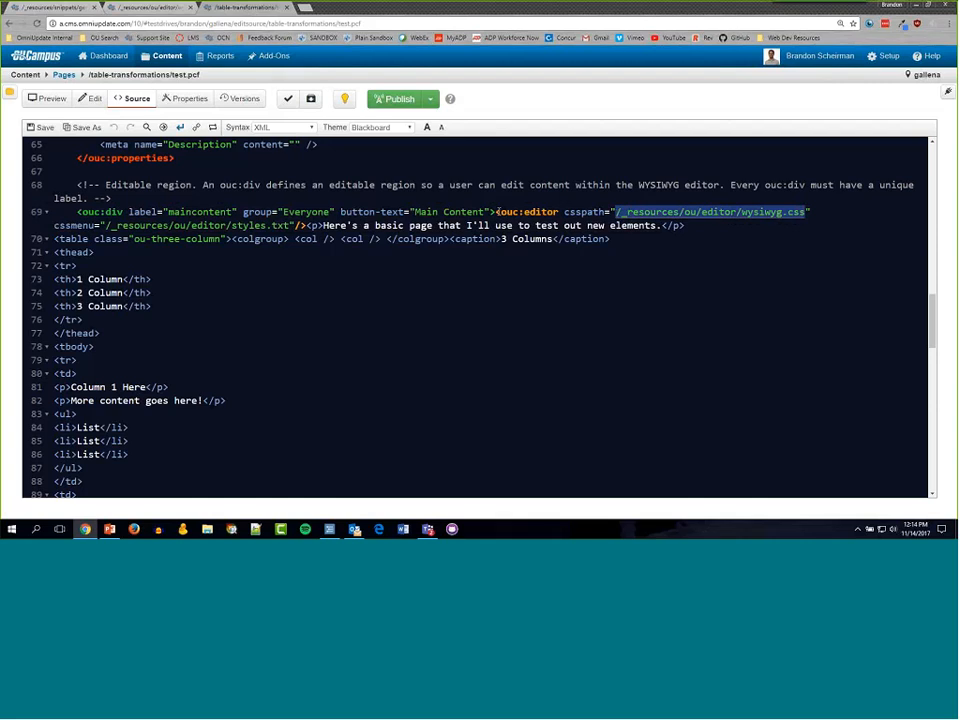
click(495, 212)
drag(495, 212, 817, 216)
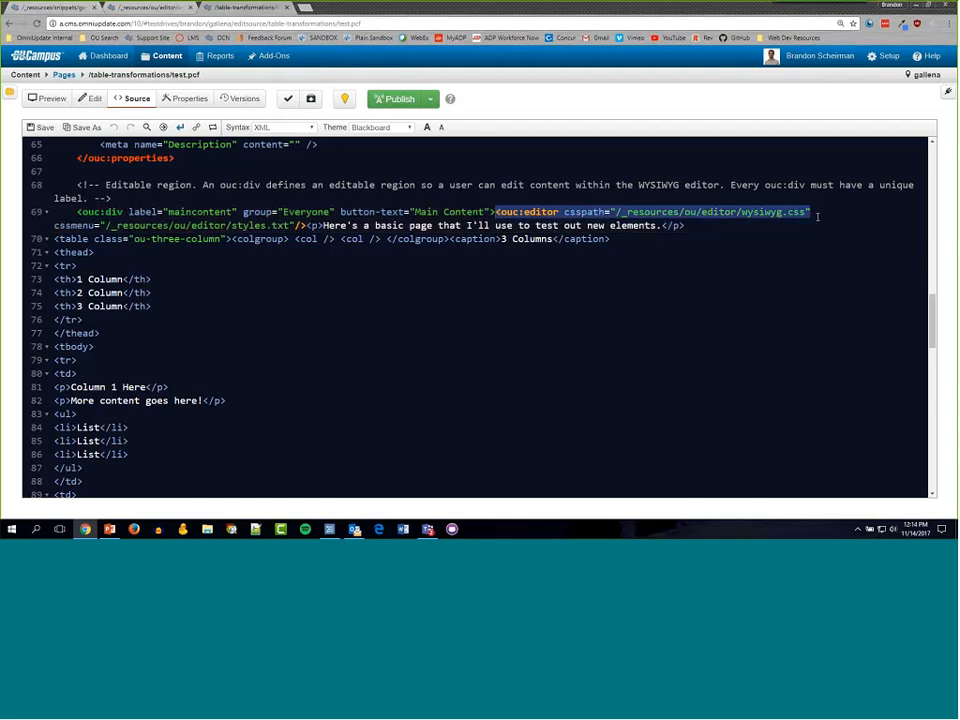
click(812, 256)
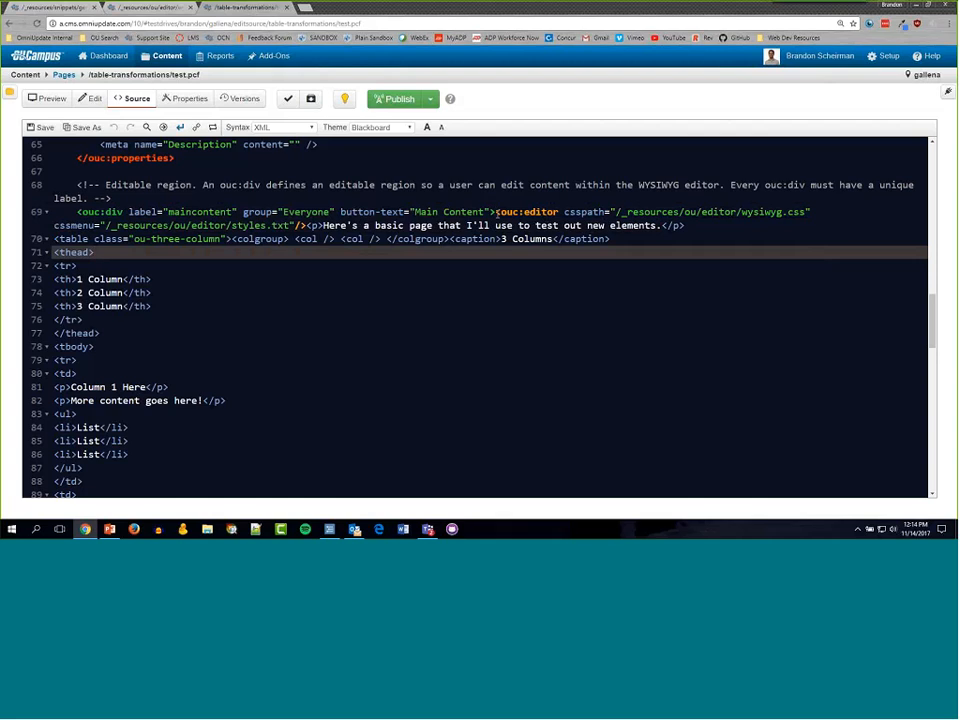
drag(496, 212, 811, 215)
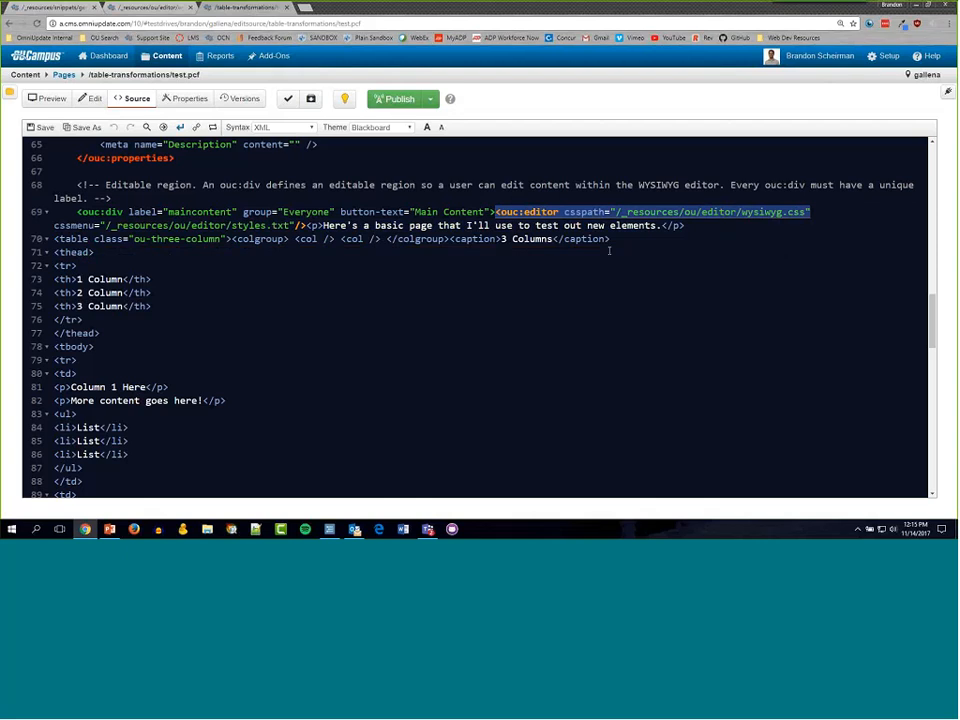
click(662, 252)
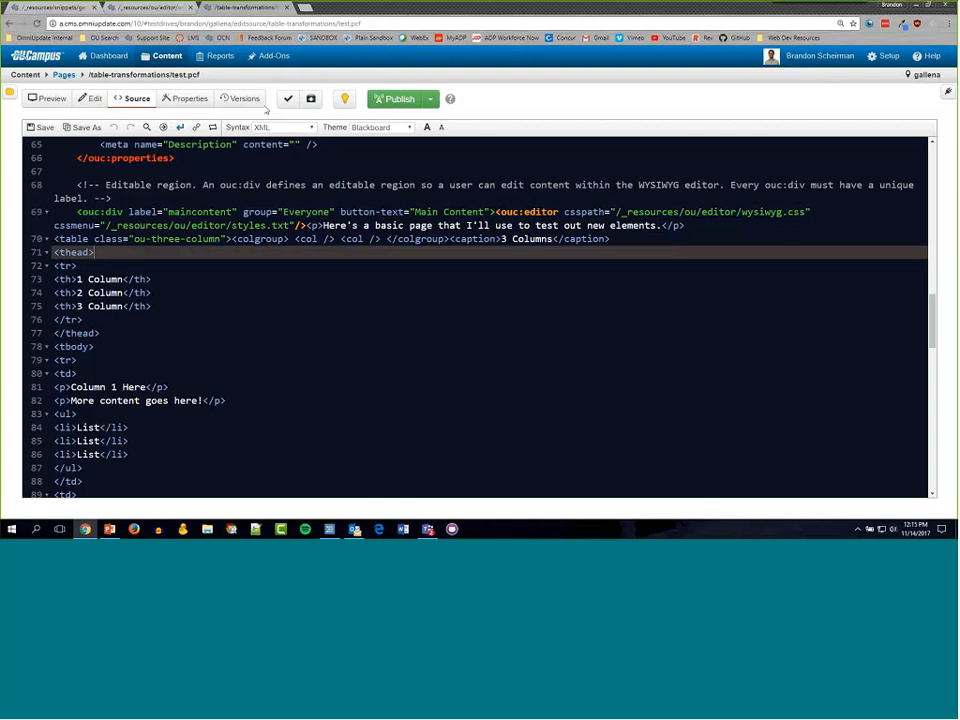
- Highlight the wysiwyg.css file name in the csspath value and view that stylesheet in its own browser page
drag(742, 214, 807, 214)
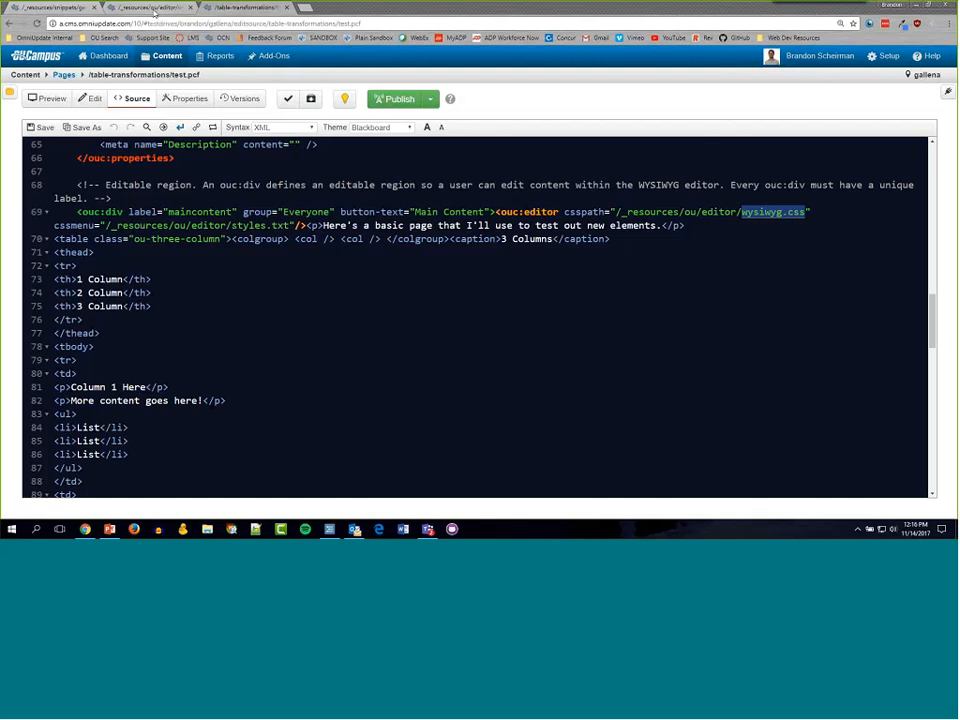
click(744, 213)
drag(742, 212, 809, 212)
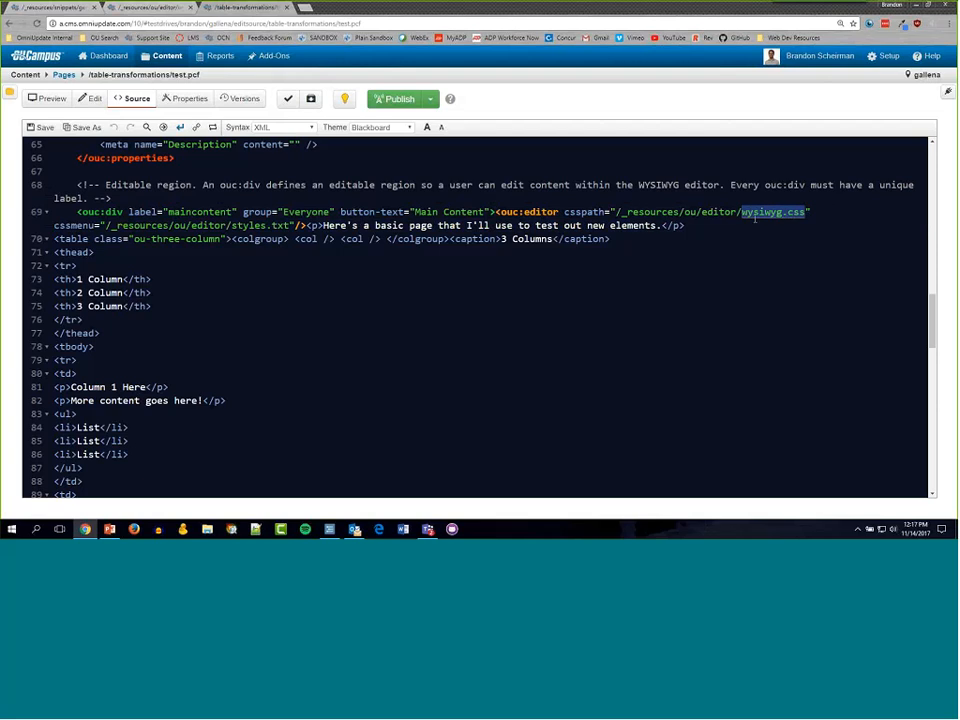
mouse_move(160, 56)
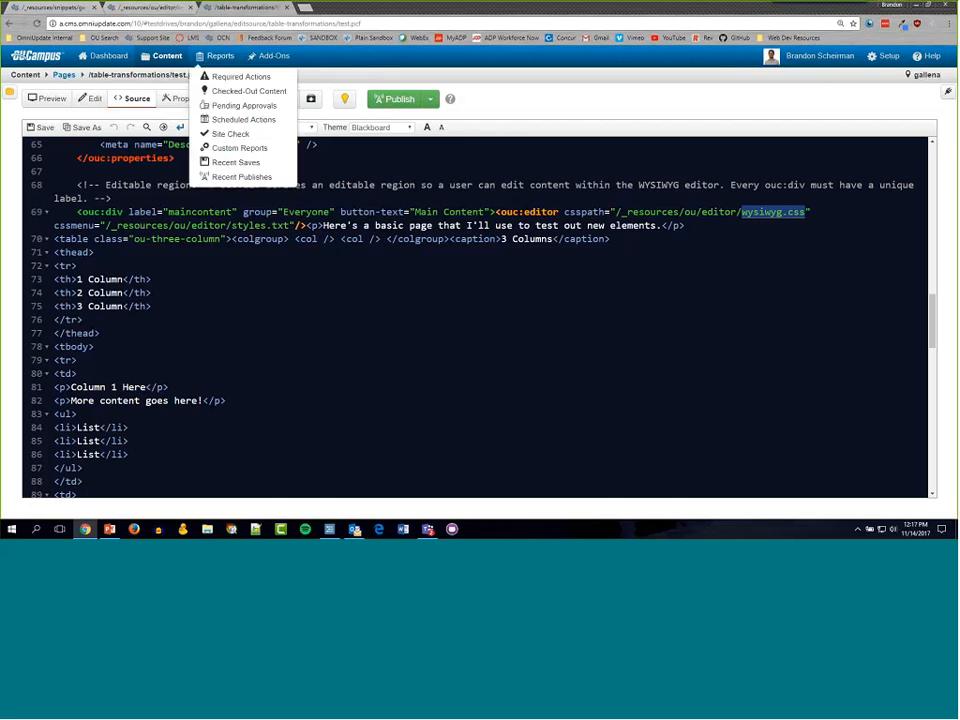
click(176, 12)
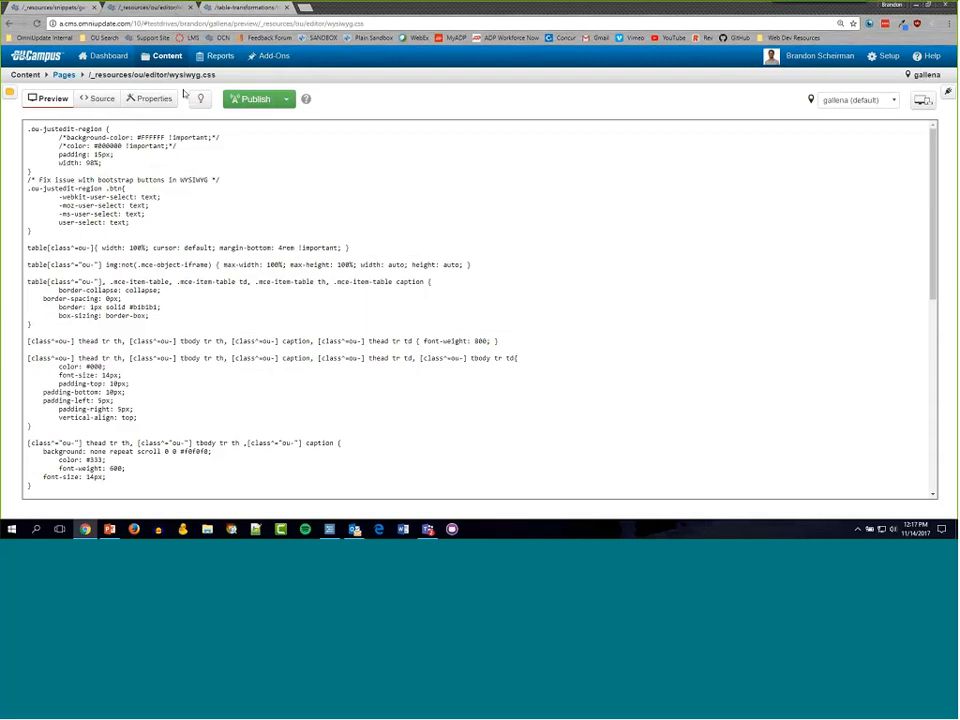
- Return to the test.pcf source, save it, and go back to the table-transformations folder listing
click(243, 9)
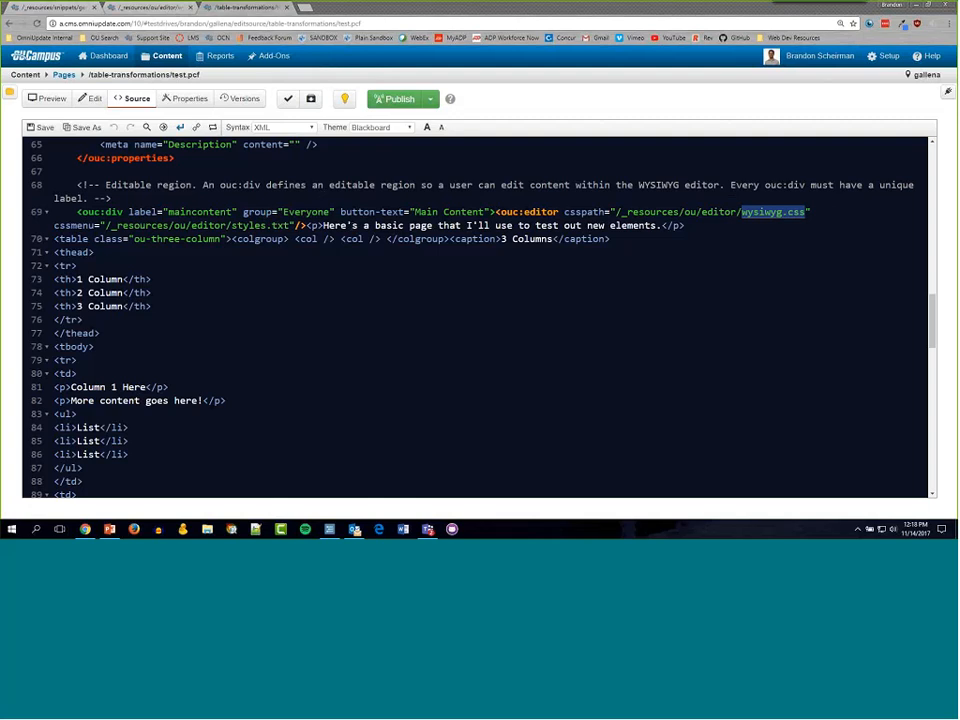
click(43, 134)
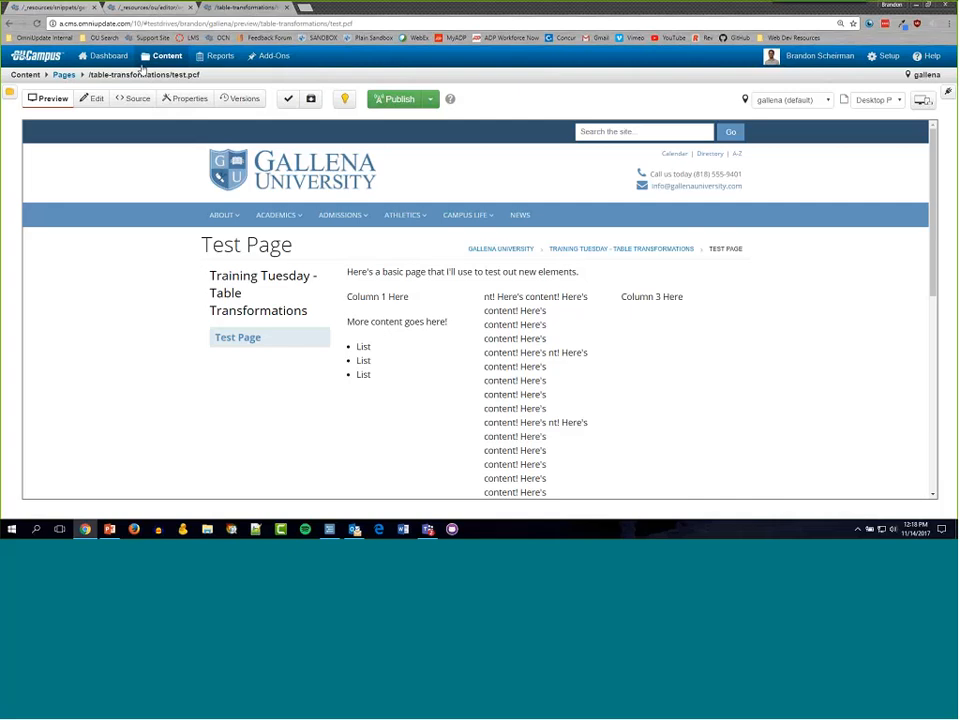
click(63, 75)
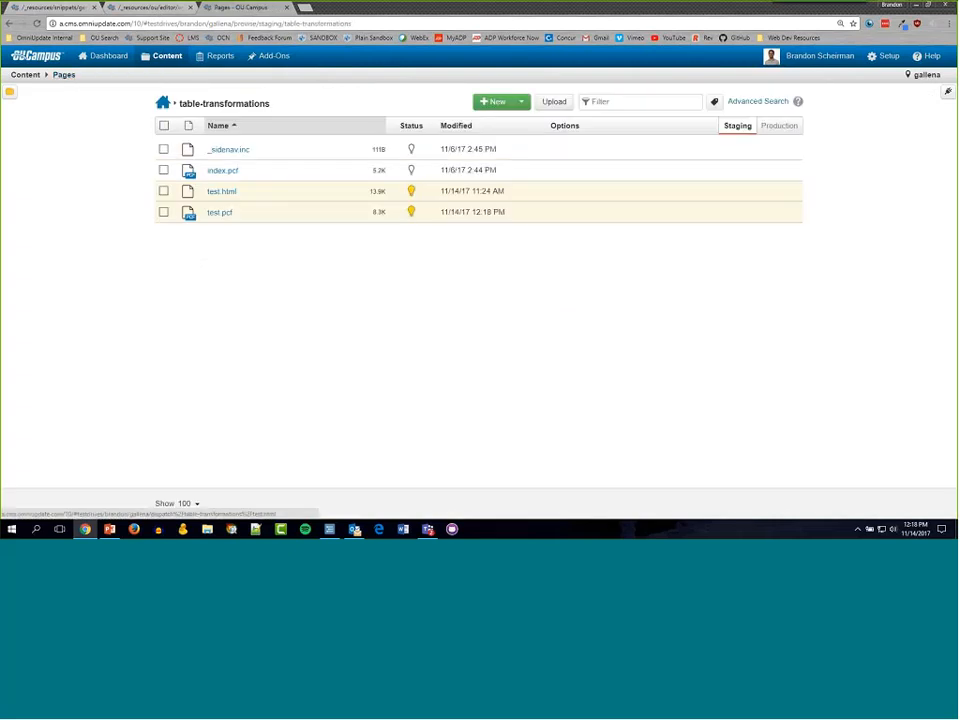
- Open the source code of test.html and find the row and column divs generated for the three-column content
click(226, 193)
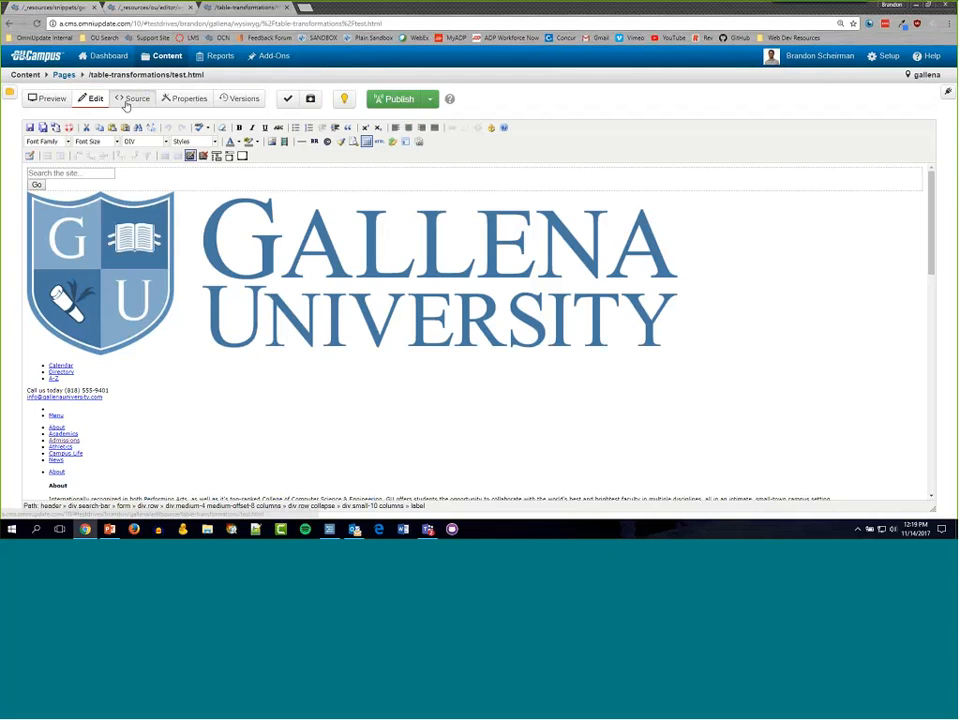
click(130, 98)
scroll(338, 258, down, 10)
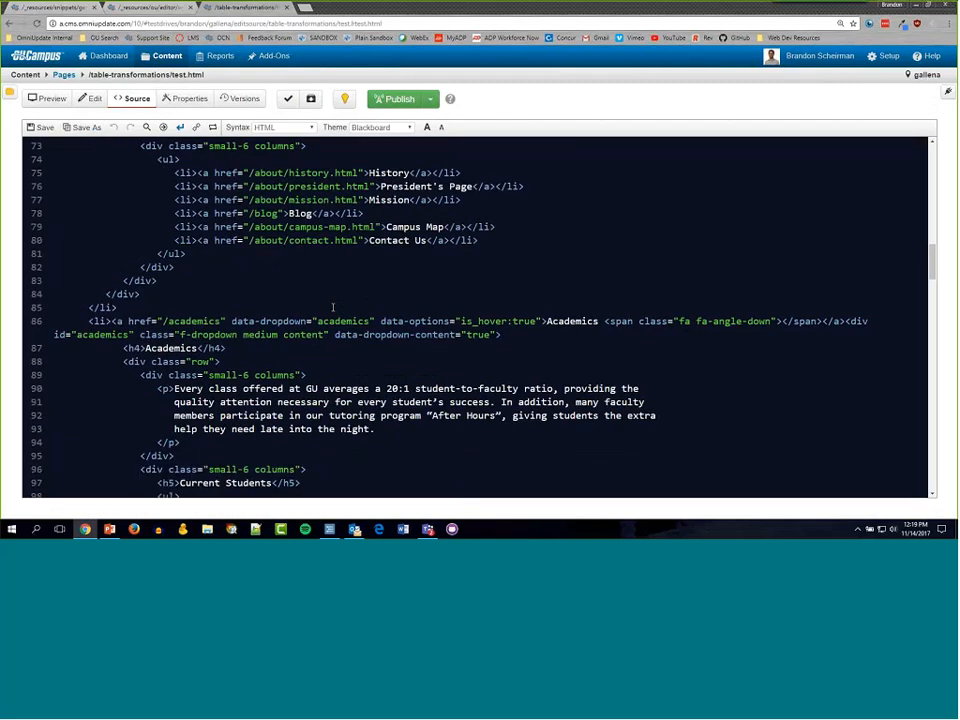
scroll(310, 336, down, 2)
drag(123, 216, 186, 432)
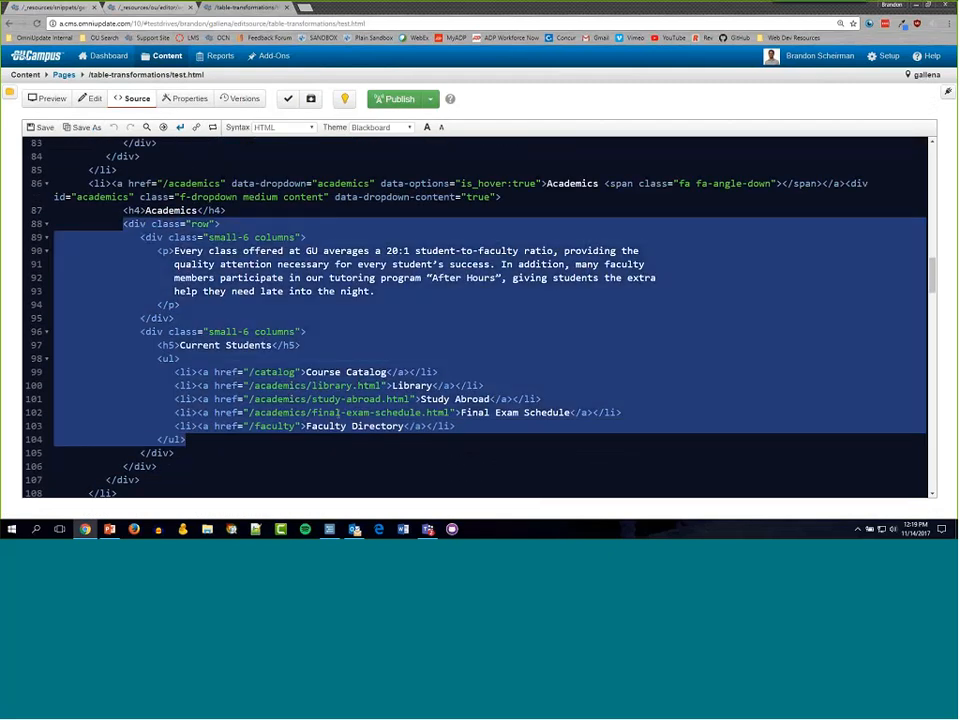
scroll(333, 410, down, 15)
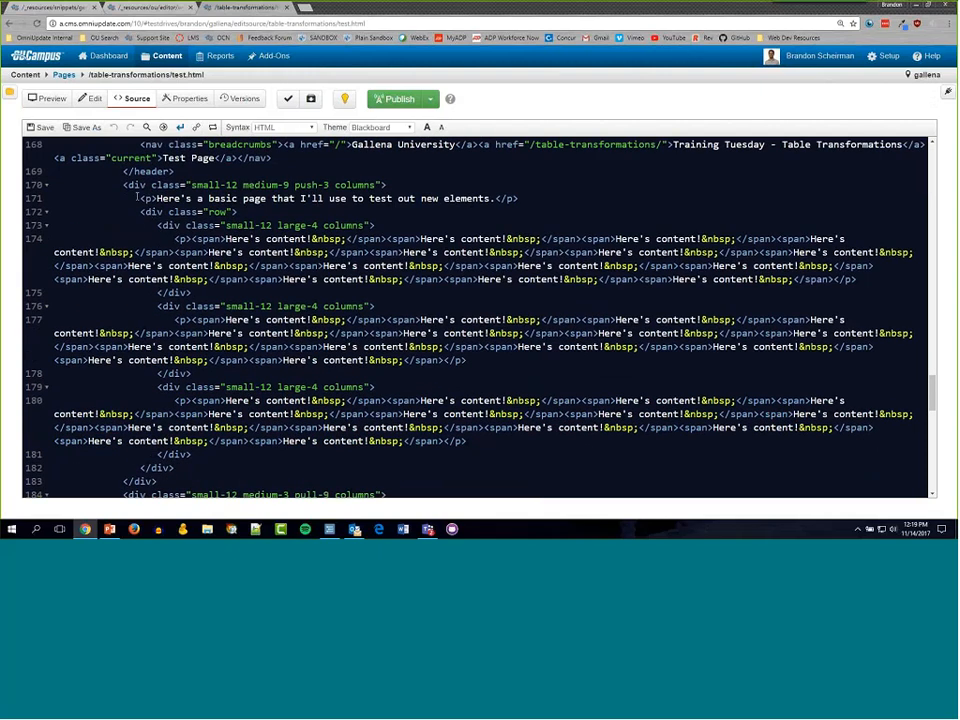
- Highlight the generated row div with its three small-12 large-4 columns divs in the test.html source
drag(140, 198, 277, 427)
scroll(215, 318, down, 6)
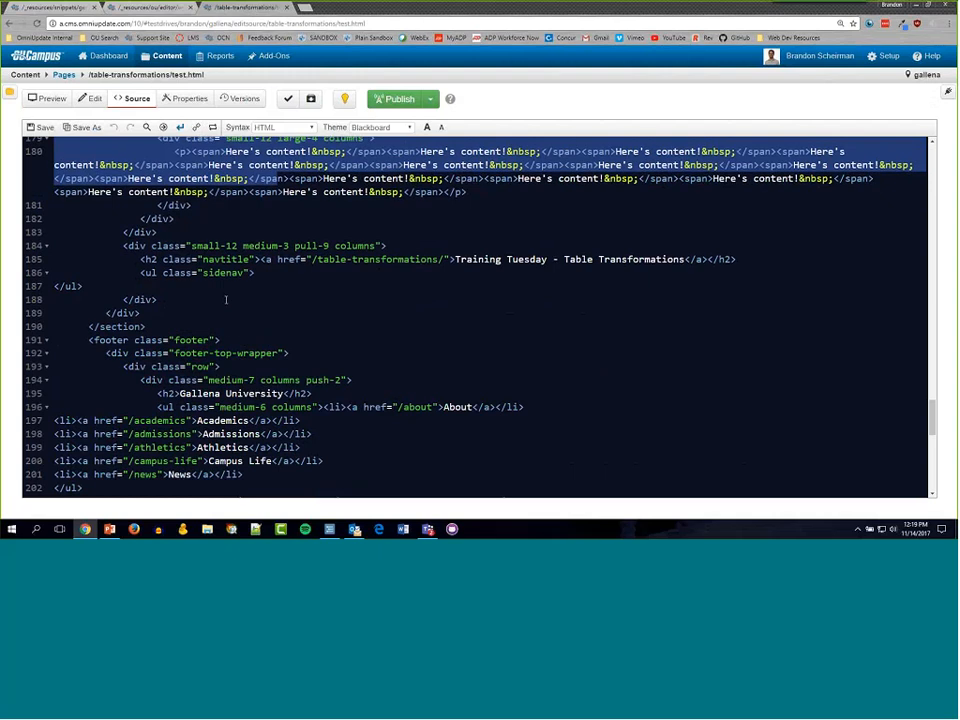
scroll(226, 299, up, 5)
scroll(293, 231, up, 1)
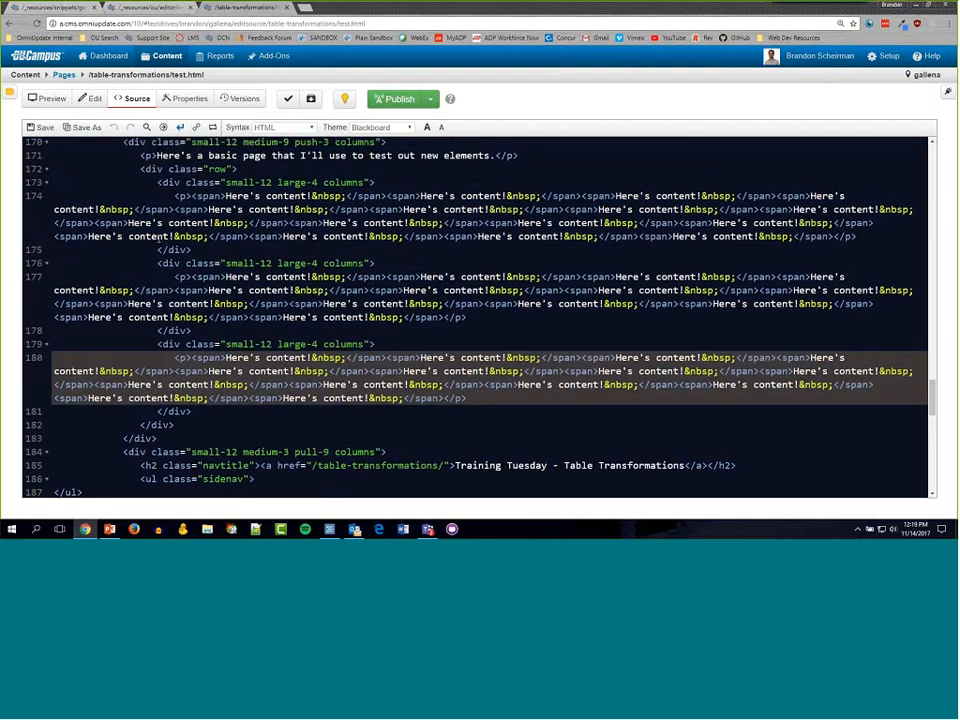
drag(140, 212, 383, 463)
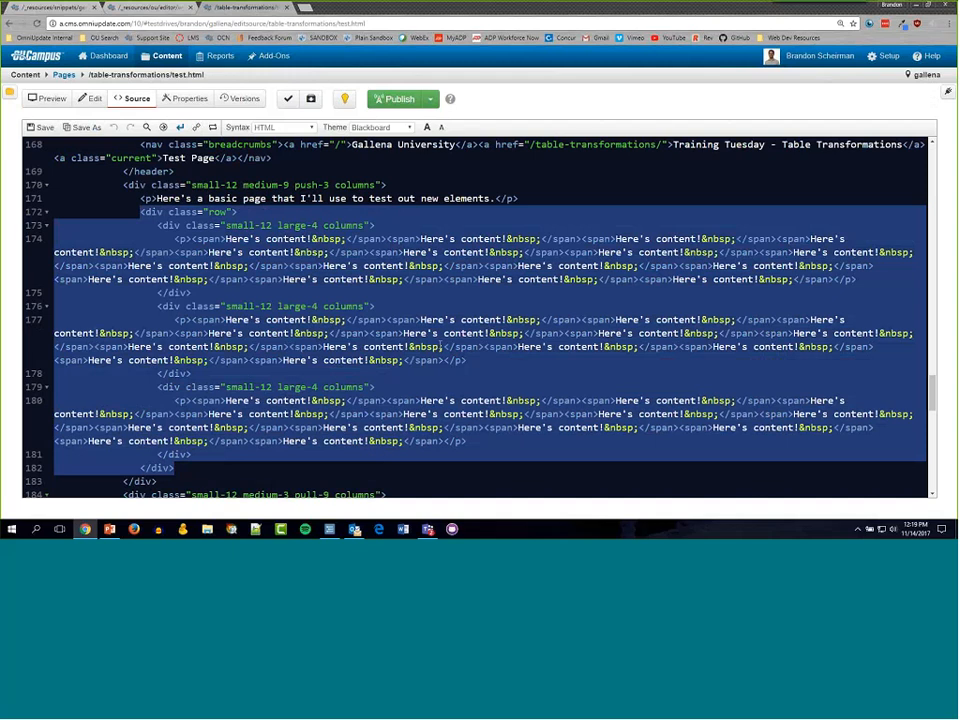
click(205, 318)
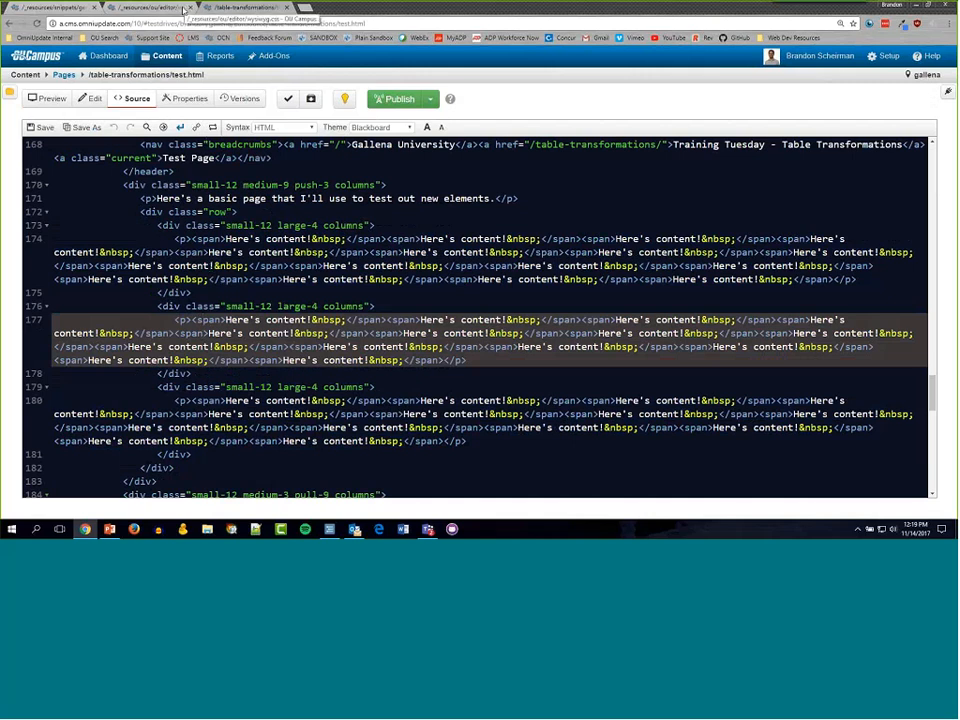
- Return to the three-columns.html snippet source and highlight its table markup and the "Column 1 Here" paragraph
click(55, 7)
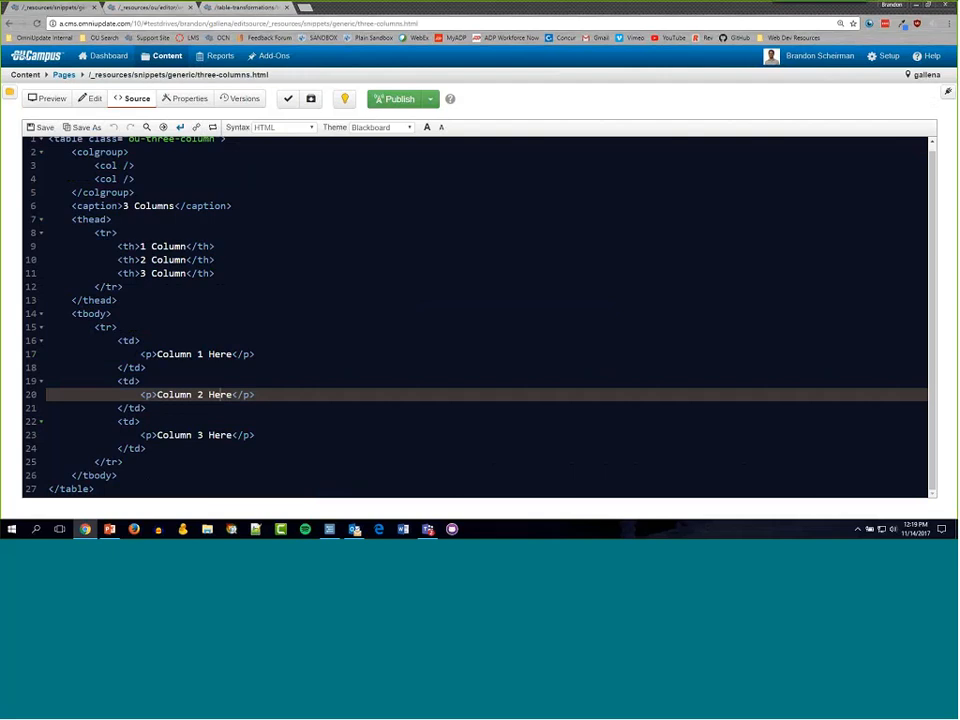
drag(48, 145, 166, 504)
click(120, 314)
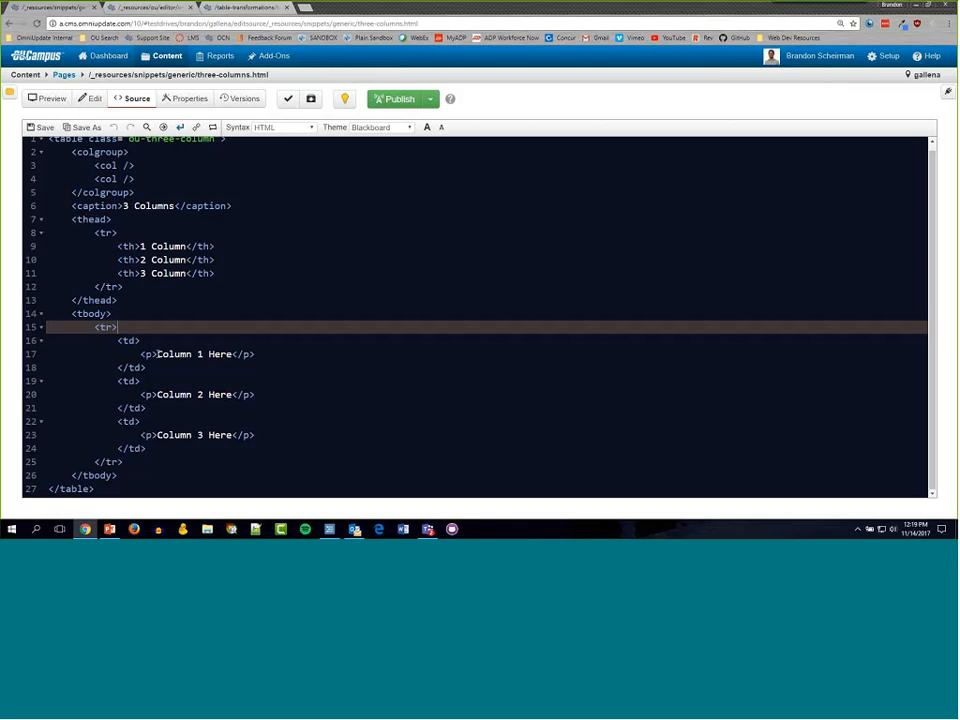
drag(141, 354, 301, 352)
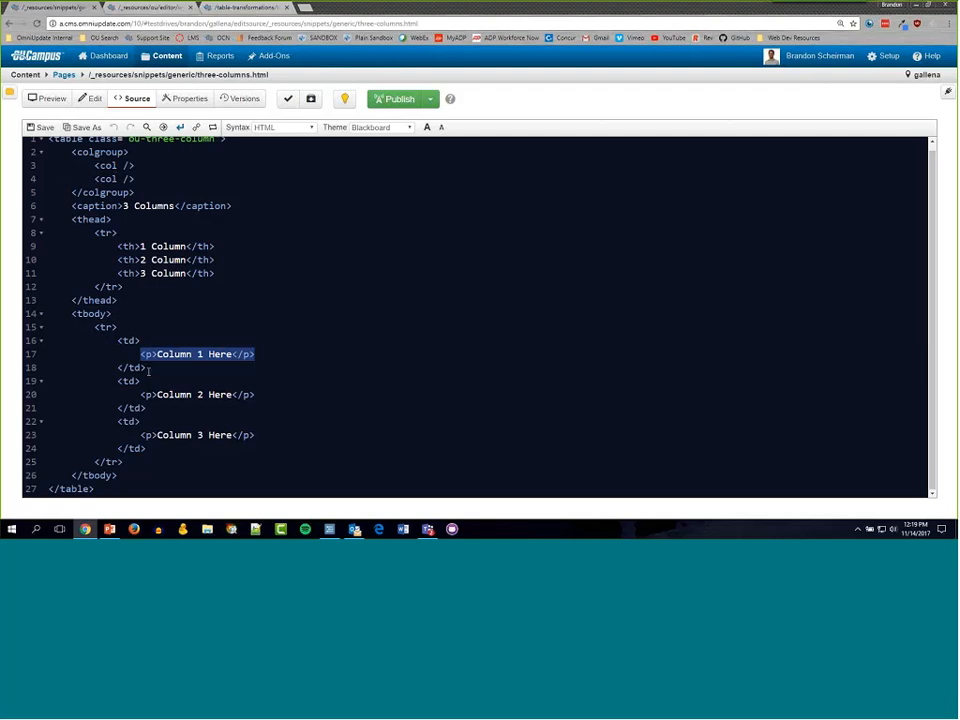
- Go back to the test.html source and compare the snippet table with the whole row div block by highlighting it
click(243, 8)
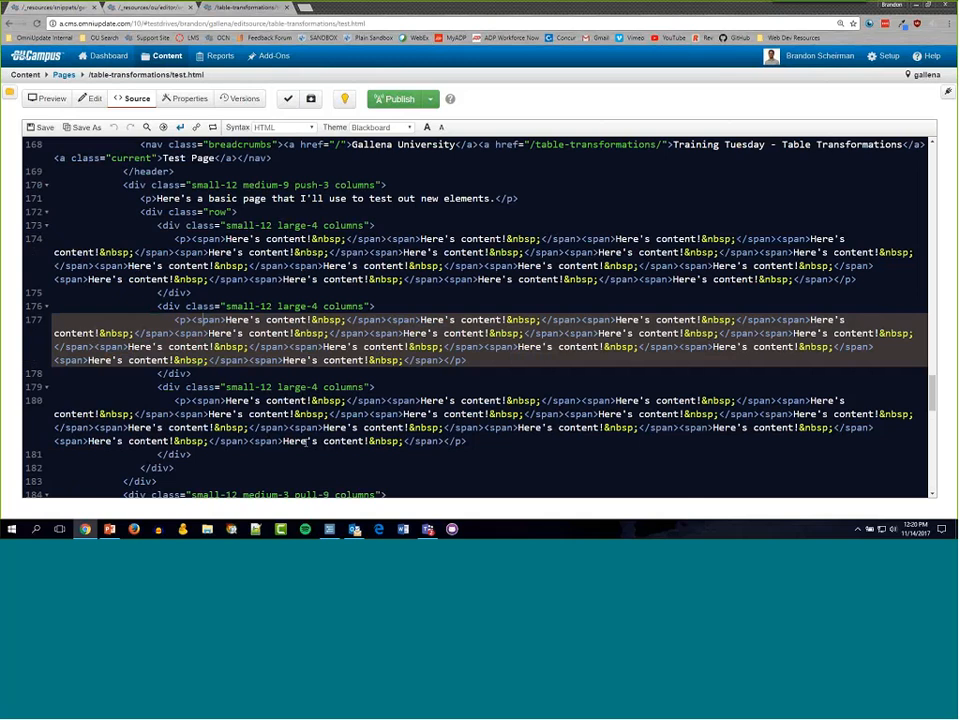
click(275, 387)
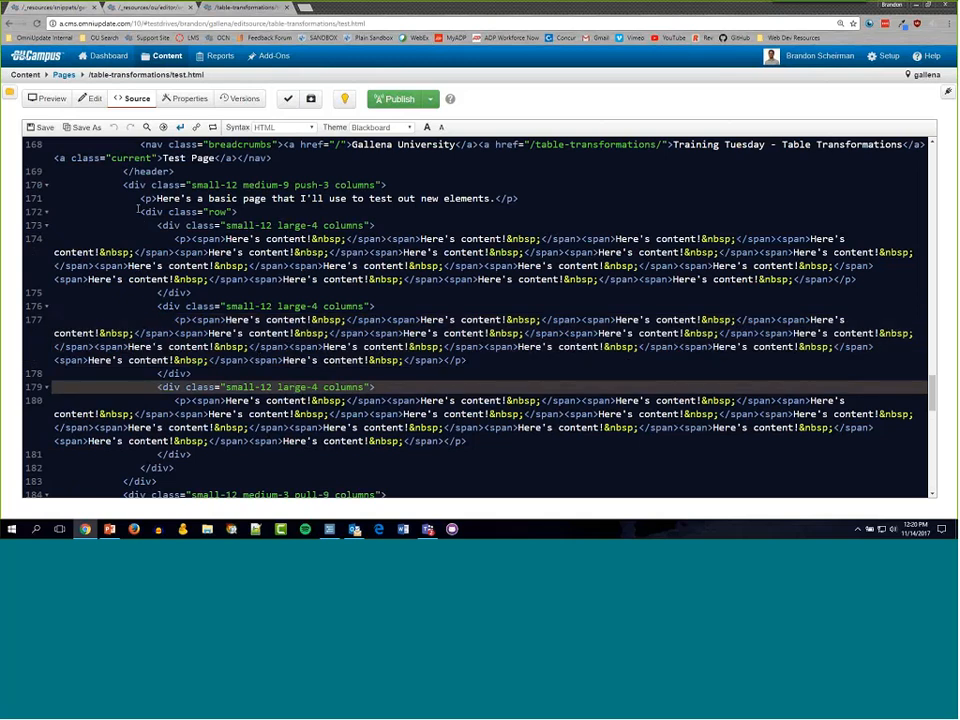
drag(139, 210, 305, 467)
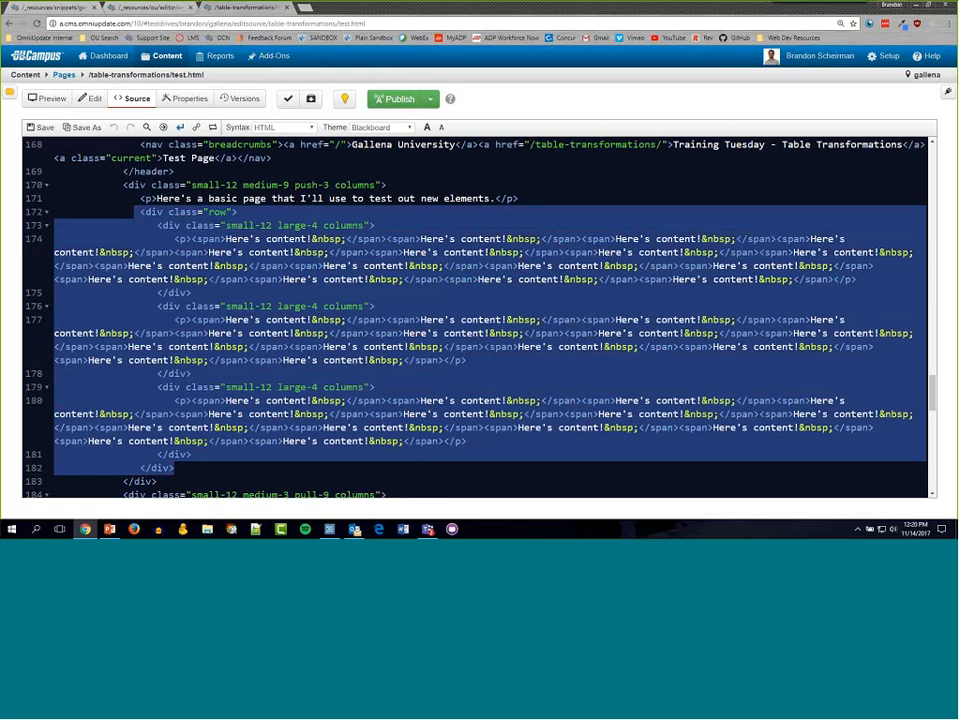
click(207, 249)
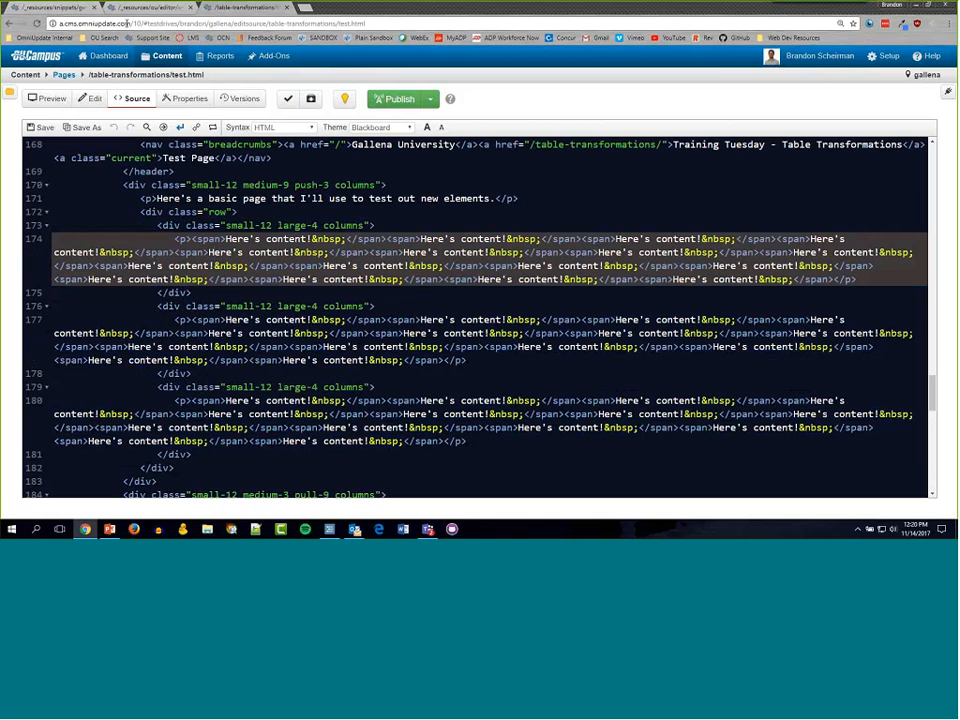
- Switch to the preview of the wysiwyg.css stylesheet
click(135, 9)
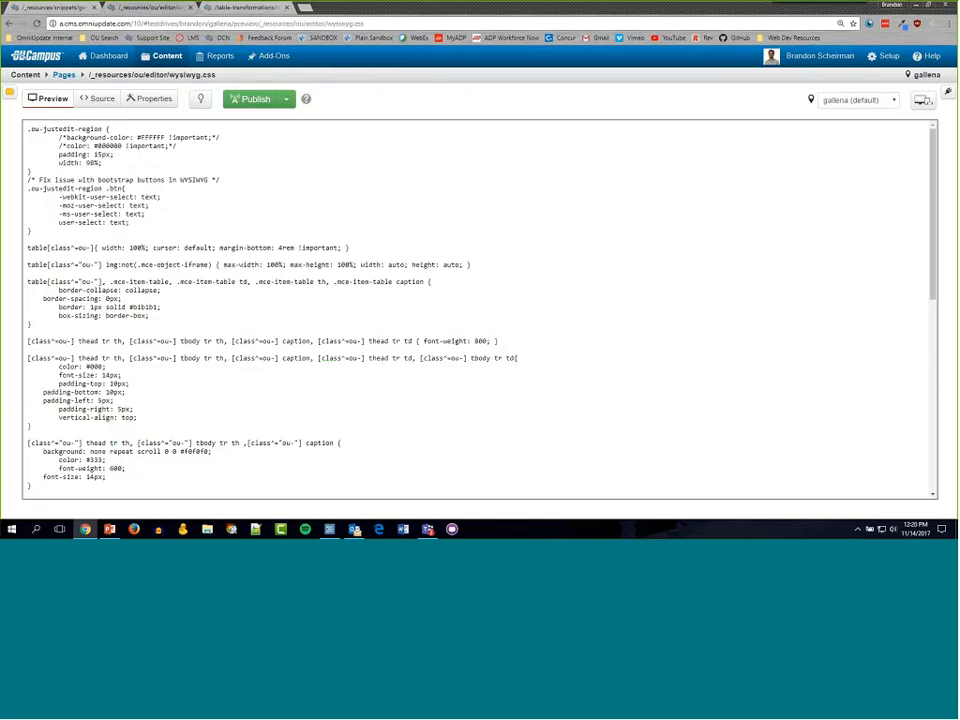